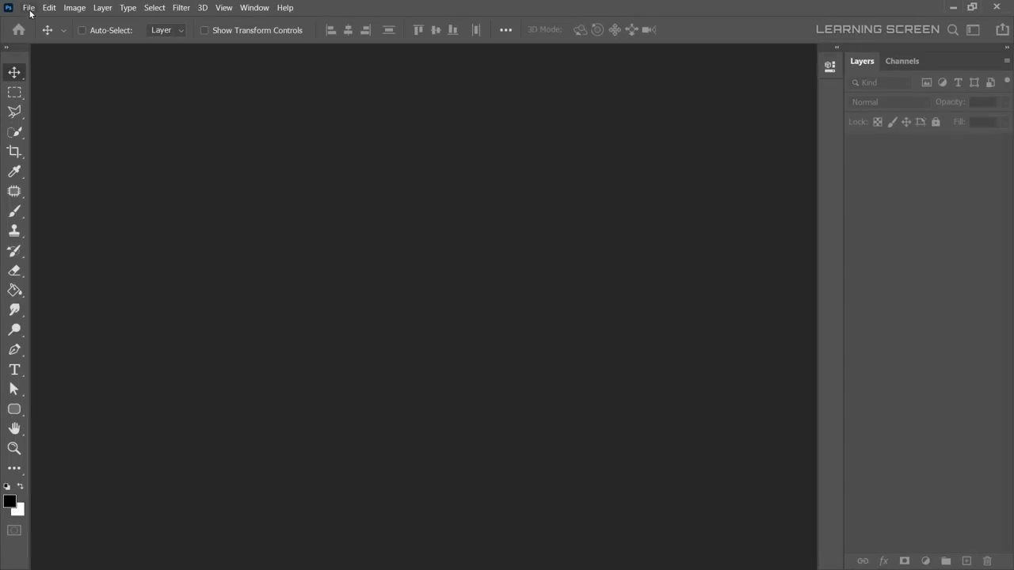
# Open the New Document dialog from the File menu.
pyautogui.click(30, 11)
pyautogui.click(34, 31)
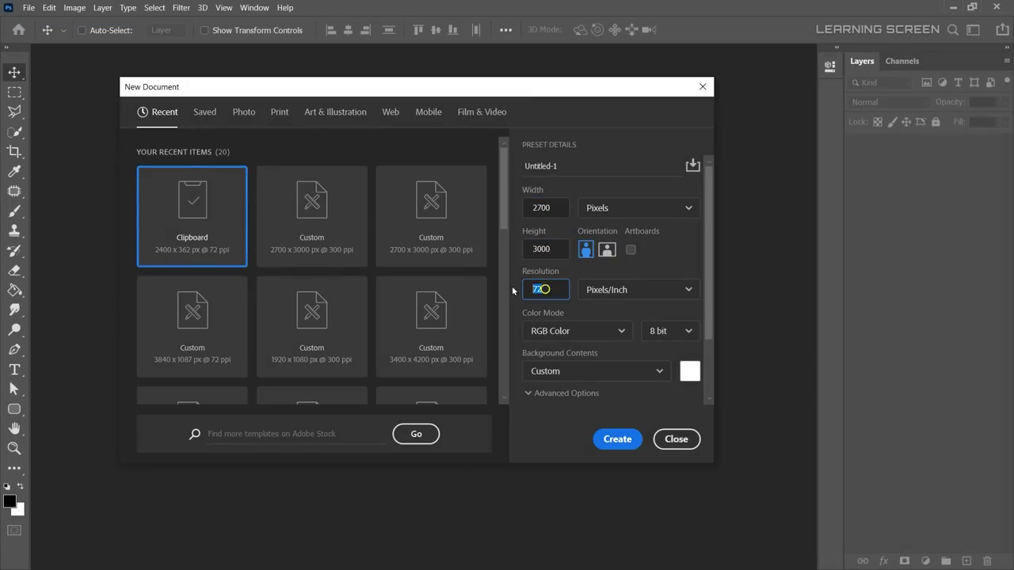
# Create the 2700×3000 px document with a transparent background.
pyautogui.click(595, 370)
pyautogui.click(554, 466)
pyautogui.click(617, 439)
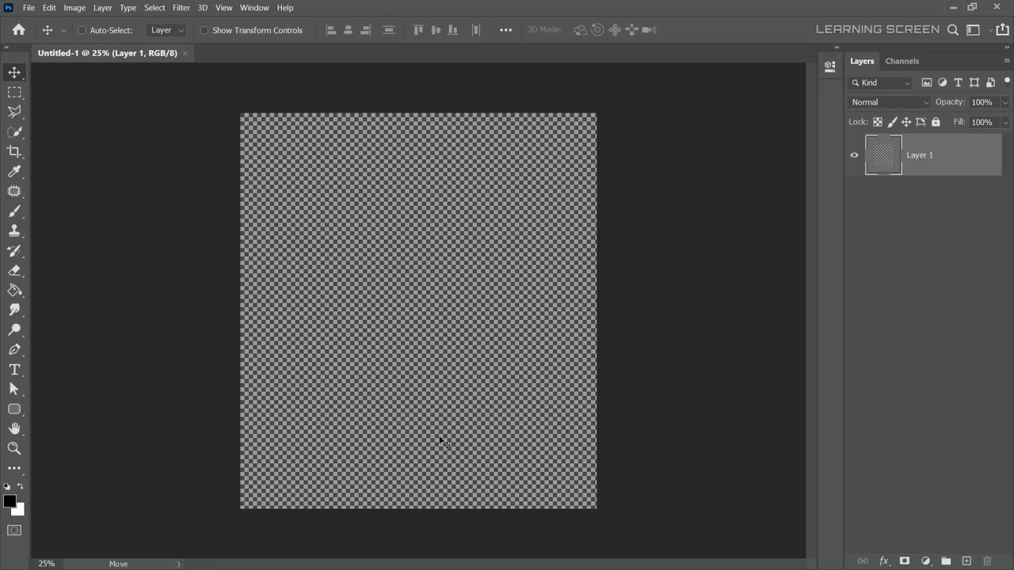
# Open Background.jpg, copy the whole room photo, and paste it into the new document.
pyautogui.click(30, 11)
pyautogui.click(35, 50)
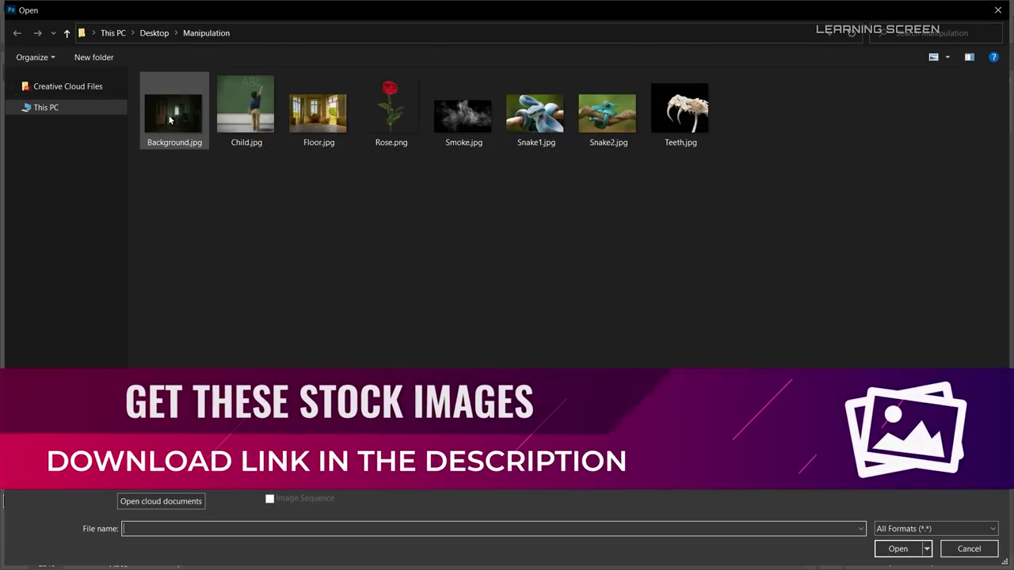
pyautogui.doubleClick(169, 120)
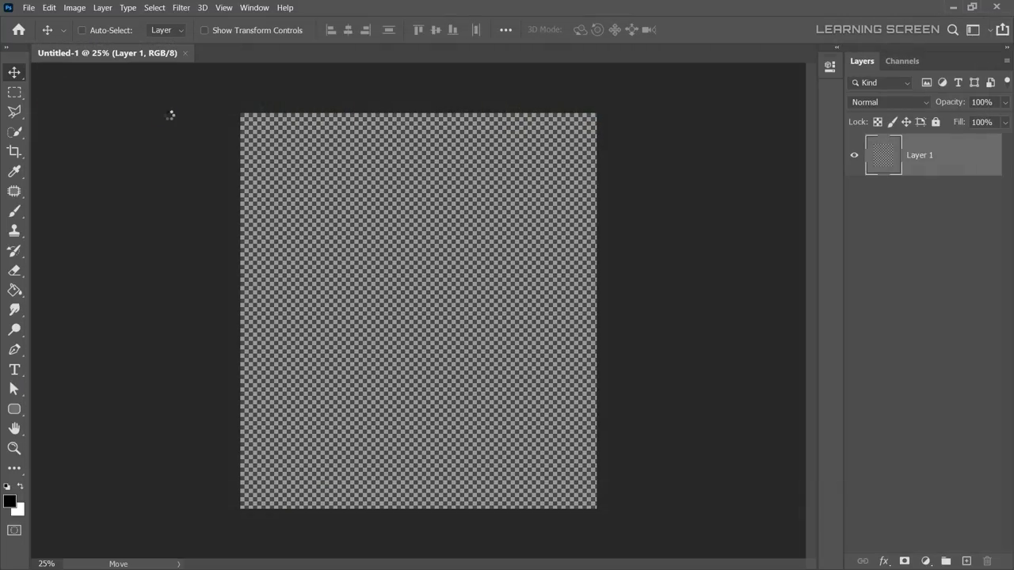
pyautogui.hotkey('ctrl', 'a')
pyautogui.hotkey('ctrl', 'c')
pyautogui.click(129, 55)
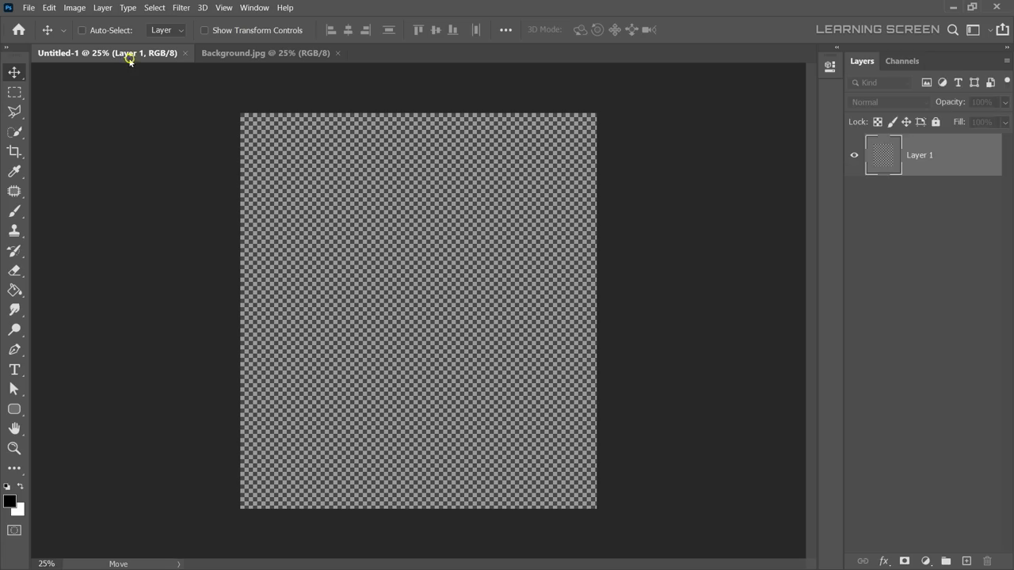
pyautogui.hotkey('ctrl', 'v')
# Scale and position the pasted room photo to fit the canvas.
pyautogui.hotkey('ctrl', 't')
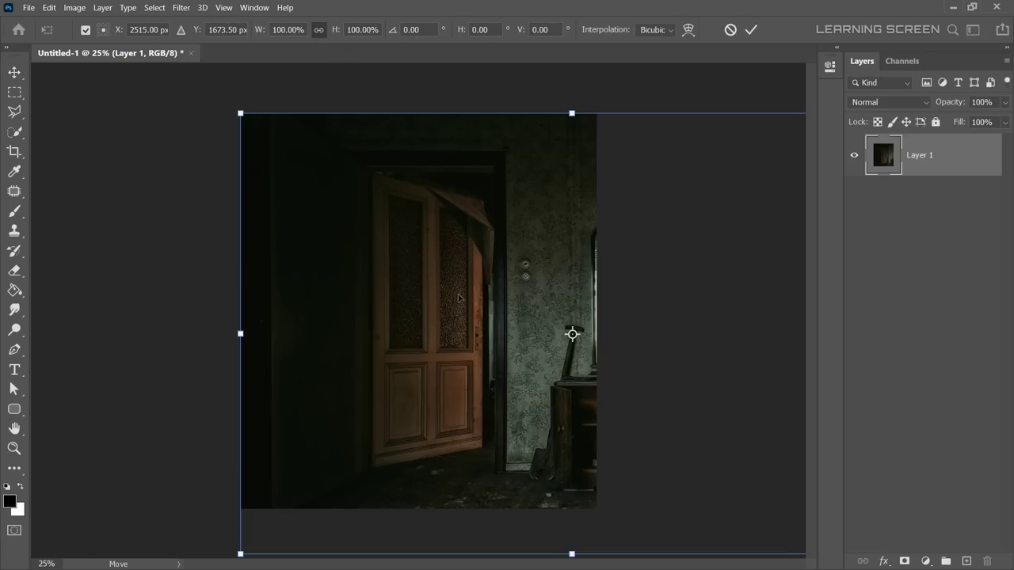
pyautogui.moveTo(398, 418); pyautogui.dragTo(307, 386)
pyautogui.moveTo(150, 78); pyautogui.dragTo(251, 145)
pyautogui.moveTo(475, 333); pyautogui.dragTo(374, 339)
pyautogui.moveTo(697, 337); pyautogui.dragTo(713, 337)
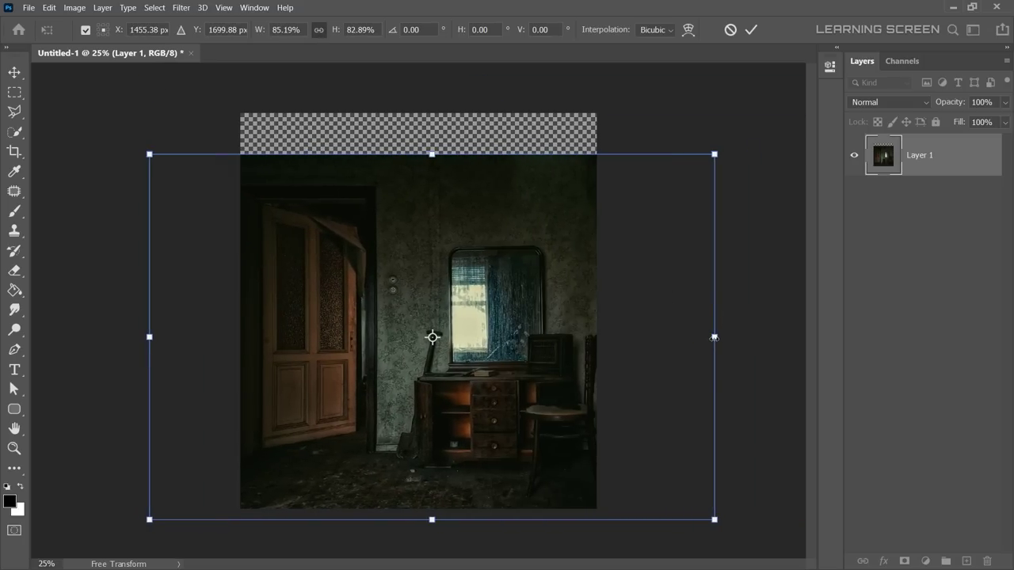
pyautogui.click(751, 31)
# Duplicate the room layer, flip the copy vertically, and move it up to fill the top gap.
pyautogui.rightClick(974, 155)
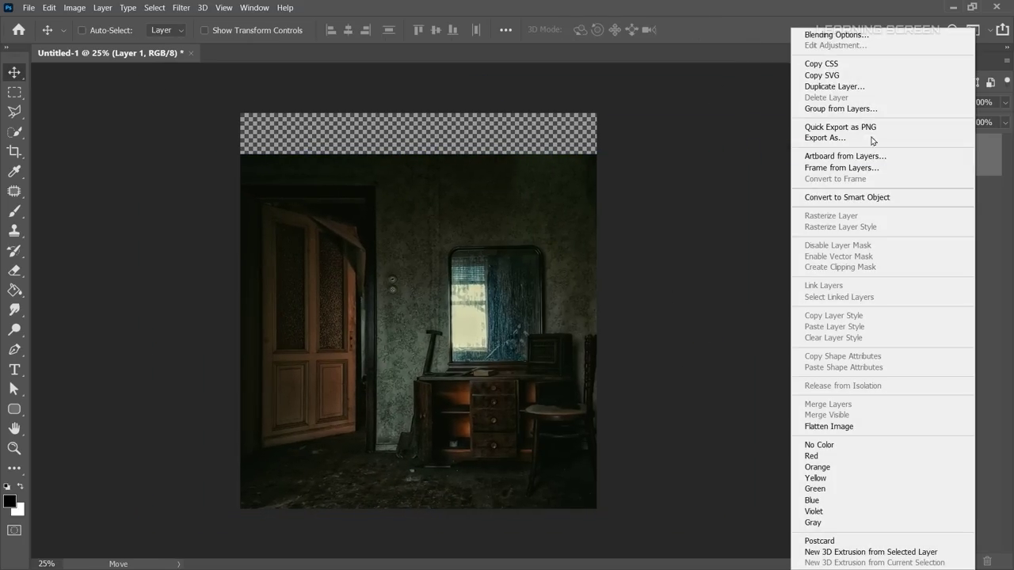
pyautogui.click(814, 85)
pyautogui.click(774, 148)
pyautogui.hotkey('ctrl', 't')
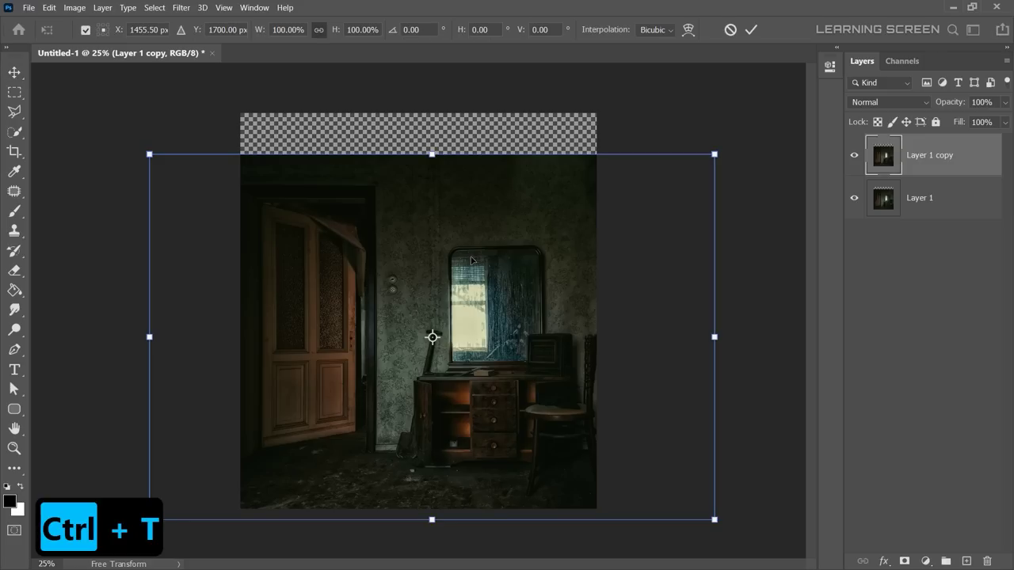
pyautogui.rightClick(469, 257)
pyautogui.click(515, 486)
pyautogui.moveTo(475, 471); pyautogui.dragTo(457, 104)
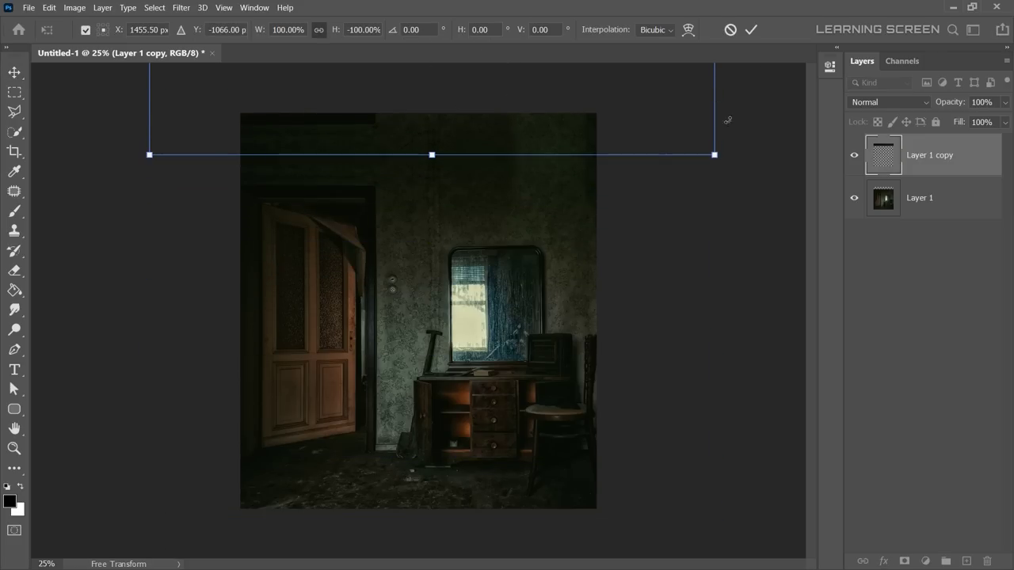
pyautogui.click(752, 30)
# Merge both room layers and rename the result 'Wall'.
pyautogui.rightClick(972, 166)
pyautogui.click(856, 409)
pyautogui.doubleClick(919, 156)
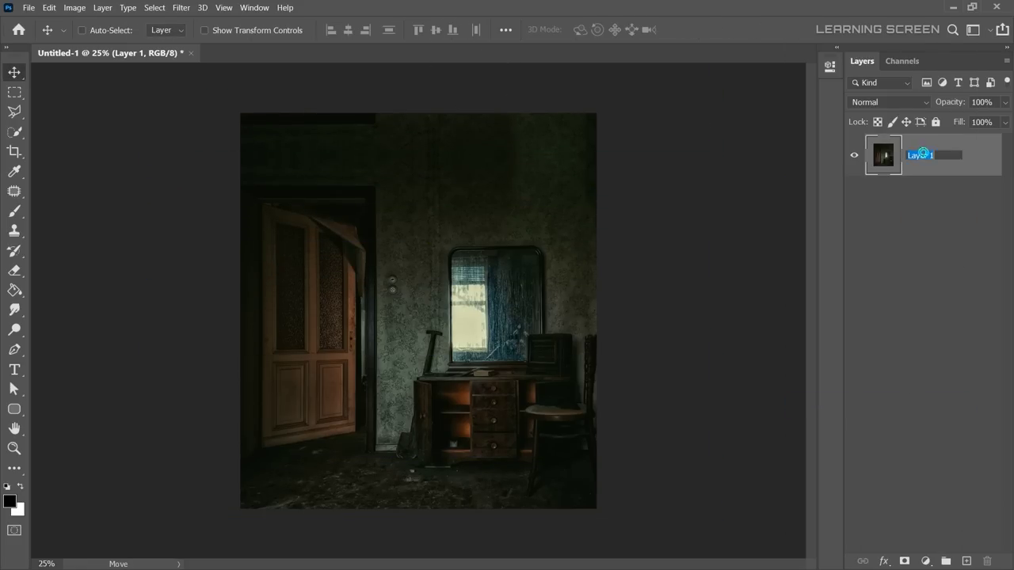
pyautogui.write('Wall')
pyautogui.press('Return')
# Open Floor.jpg and copy a rectangular strip of the wooden floor.
pyautogui.click(28, 7)
pyautogui.click(47, 30)
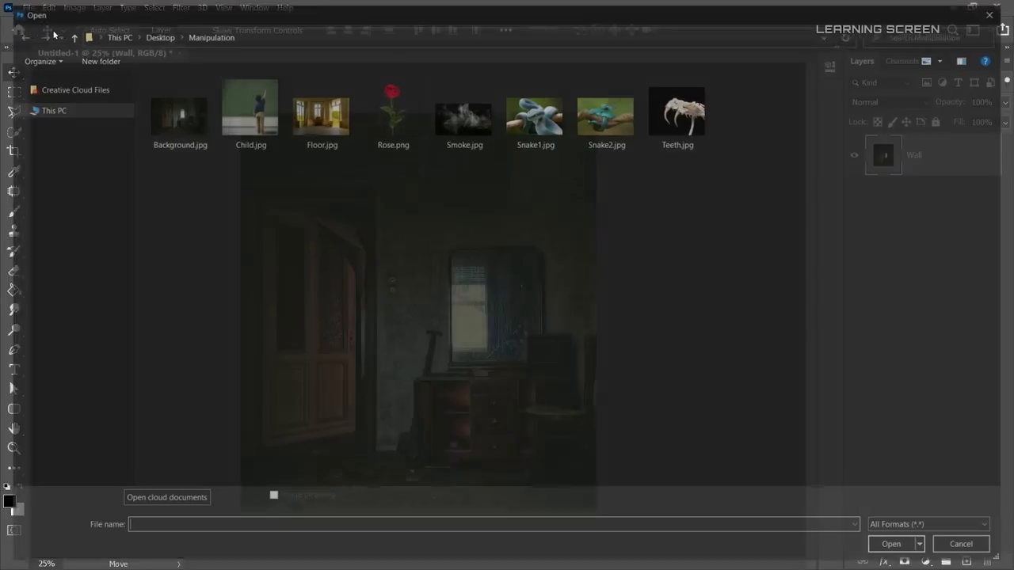
pyautogui.doubleClick(317, 111)
pyautogui.click(15, 92)
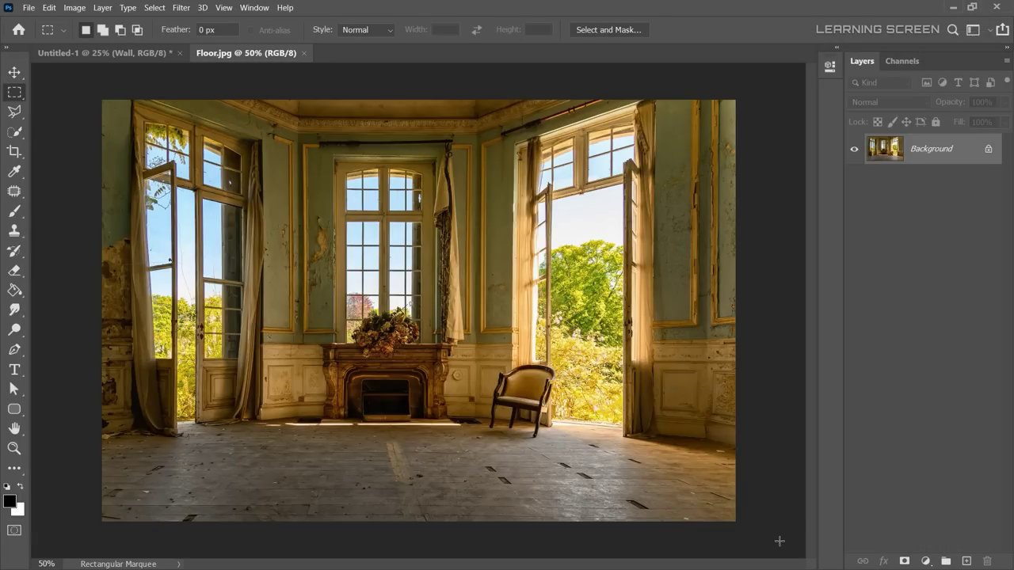
pyautogui.moveTo(779, 541); pyautogui.dragTo(76, 425)
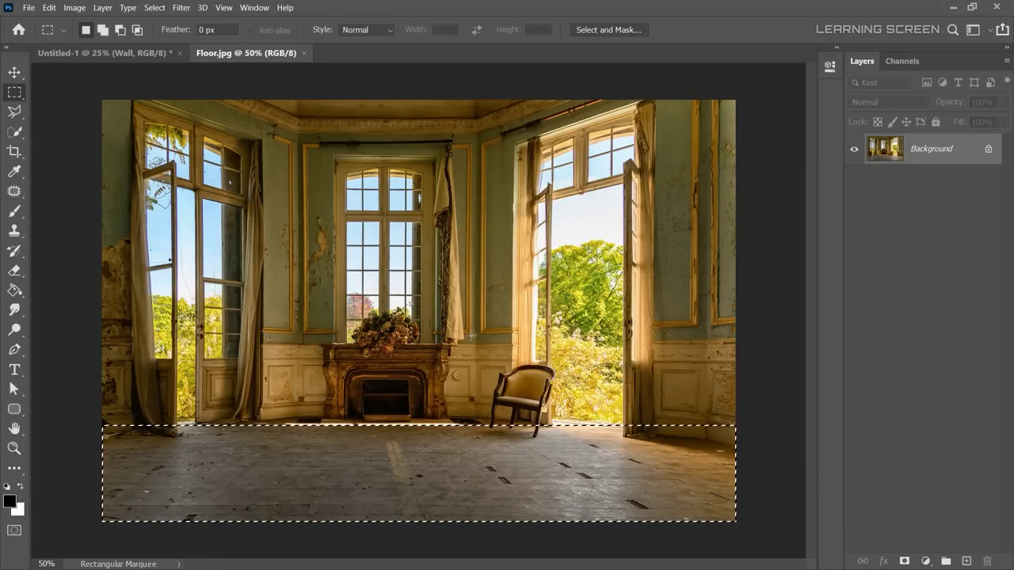
pyautogui.hotkey('ctrl', 'c')
# Paste the floor into the composition, move it down, and close Floor.jpg.
pyautogui.click(103, 53)
pyautogui.press('v')
pyautogui.hotkey('ctrl', 'v')
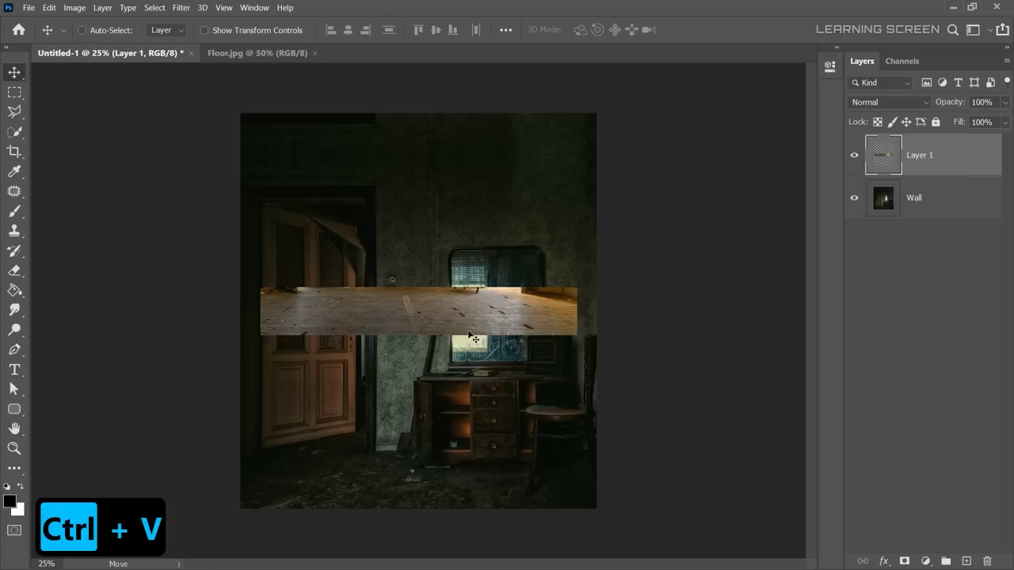
pyautogui.moveTo(470, 337)
pyautogui.mouseDown()
pyautogui.moveTo(469, 419)
pyautogui.moveTo(341, 483)
pyautogui.moveTo(309, 475)
pyautogui.mouseUp()
pyautogui.click(315, 53)
# Stretch the floor across the canvas bottom, flip it horizontally, and name the layer 'Floor'.
pyautogui.hotkey('ctrl', 't')
pyautogui.moveTo(520, 476); pyautogui.dragTo(669, 466)
pyautogui.moveTo(102, 445); pyautogui.dragTo(105, 449)
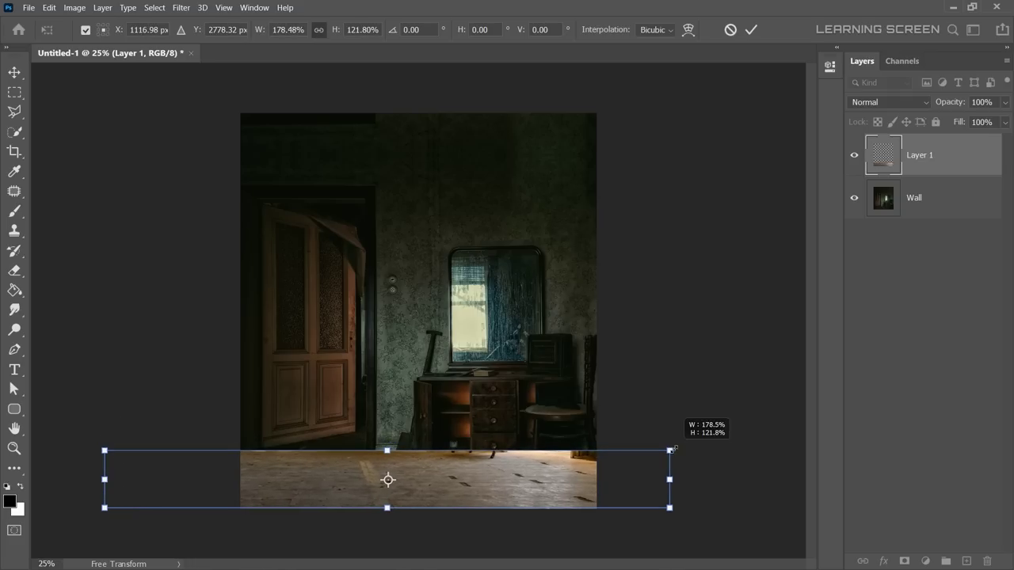
pyautogui.moveTo(674, 450); pyautogui.dragTo(674, 452)
pyautogui.rightClick(492, 476)
pyautogui.click(529, 460)
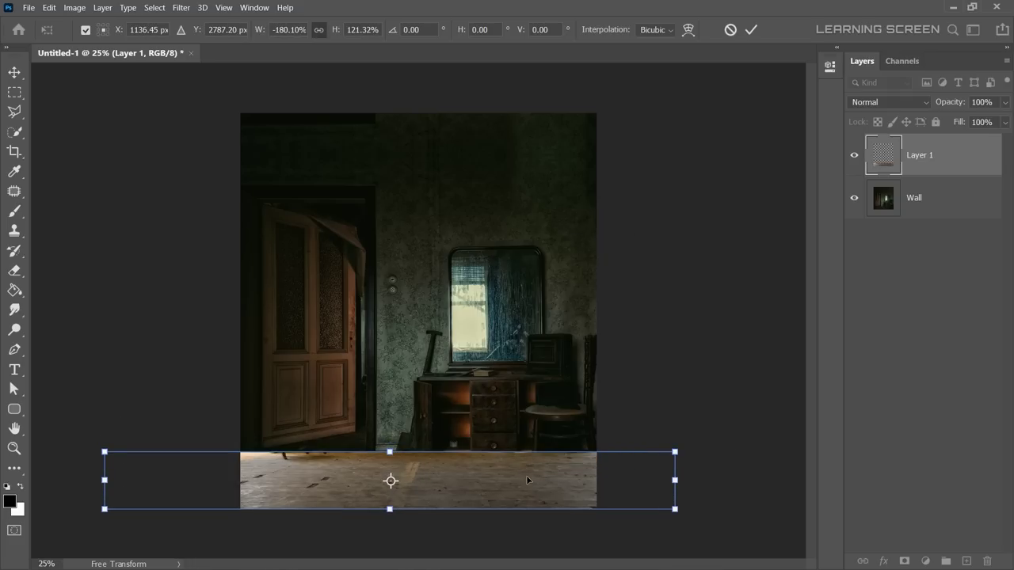
pyautogui.click(749, 32)
pyautogui.click(916, 153)
pyautogui.write('Floor')
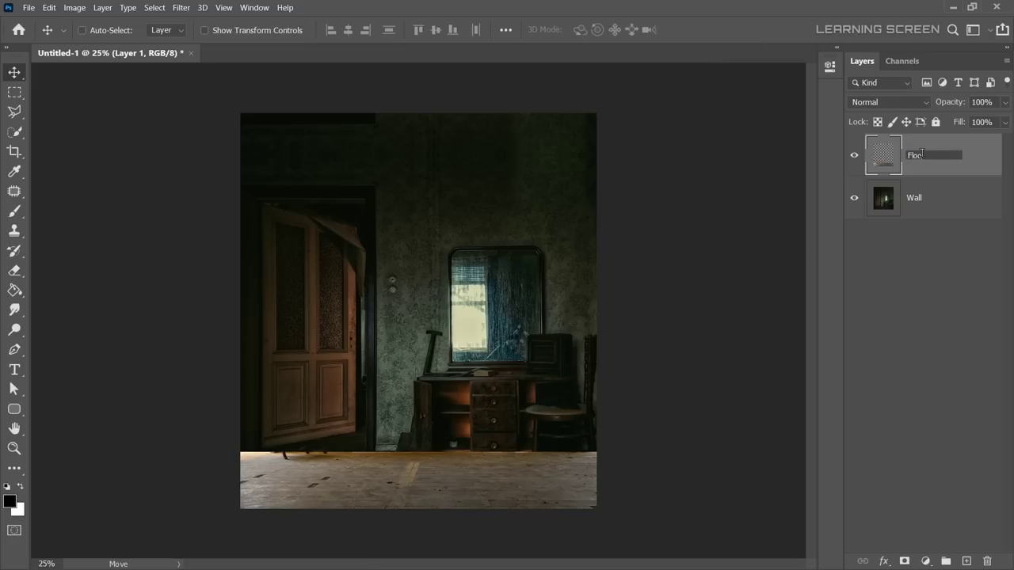
pyautogui.press('Return')
pyautogui.click(892, 203)
# Outline the left door glass pane with the Polygonal Lasso.
pyautogui.press('l')
pyautogui.scroll(3, 249, 267)
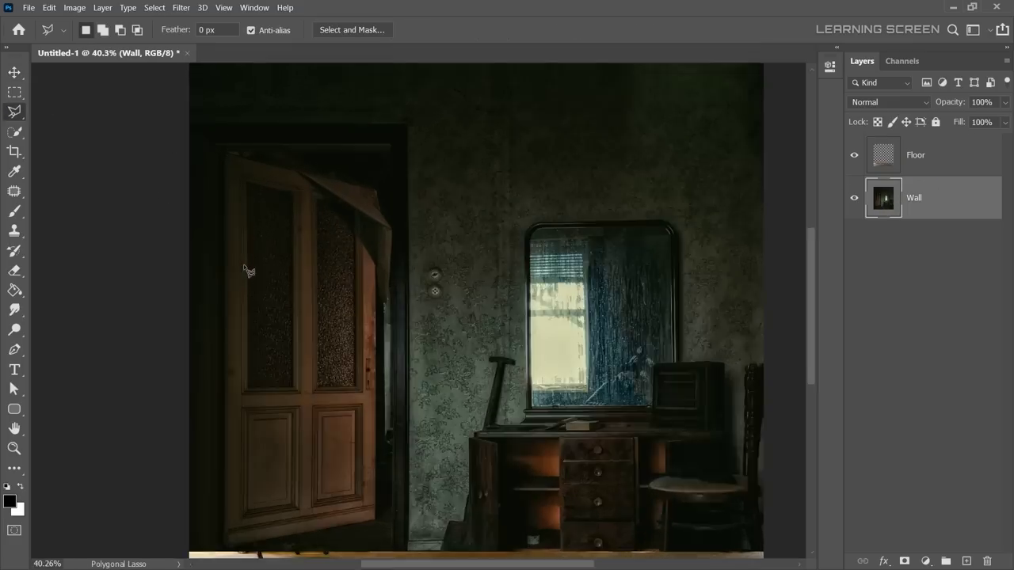
pyautogui.scroll(4, 253, 238)
pyautogui.click(258, 126)
pyautogui.click(660, 217)
pyautogui.scroll(-5, 670, 287)
pyautogui.hscroll(2, 669, 287)
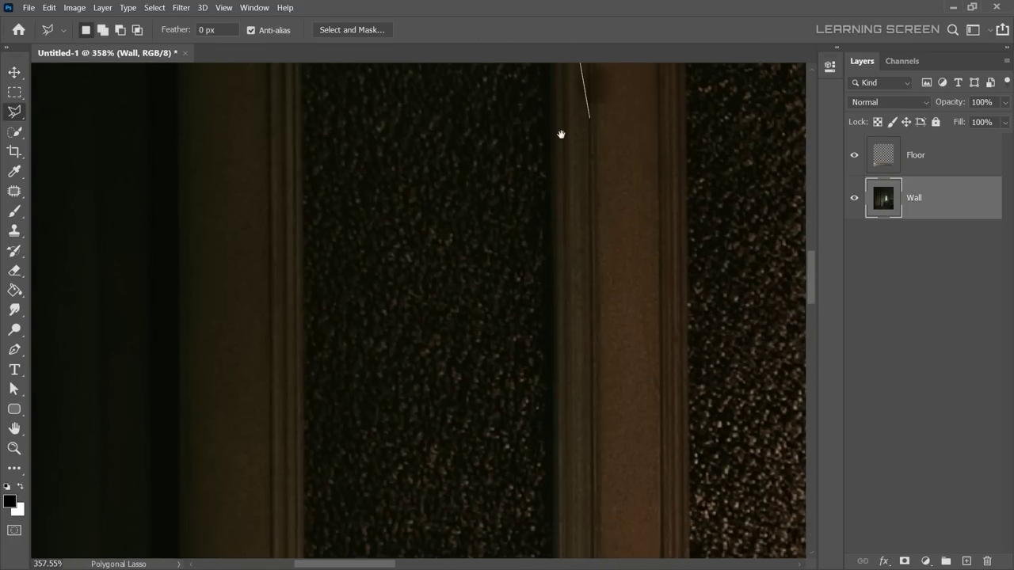
pyautogui.click(541, 549)
pyautogui.scroll(-5, 475, 460)
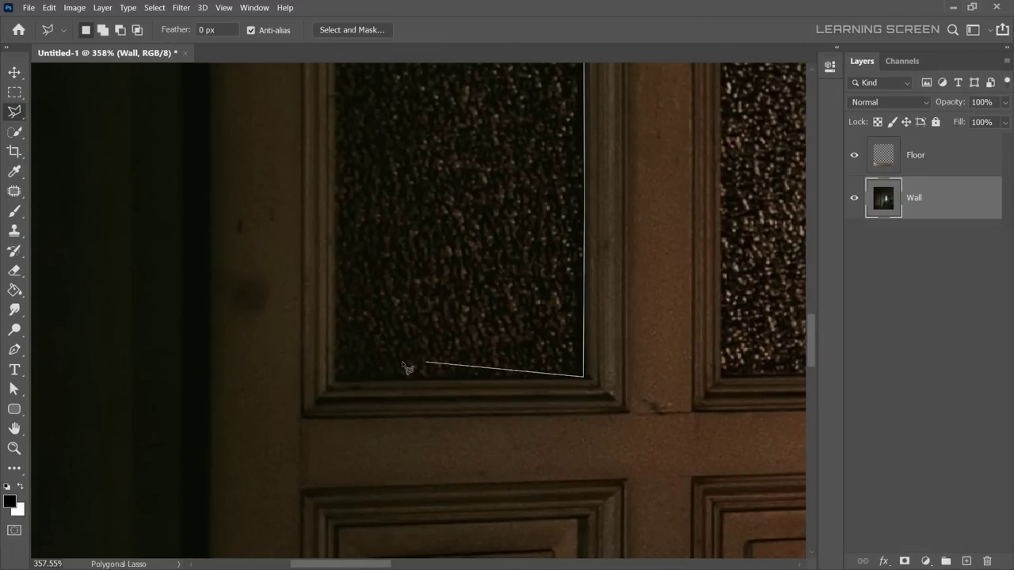
pyautogui.click(332, 374)
pyautogui.scroll(5, 340, 174)
pyautogui.scroll(-3, 353, 122)
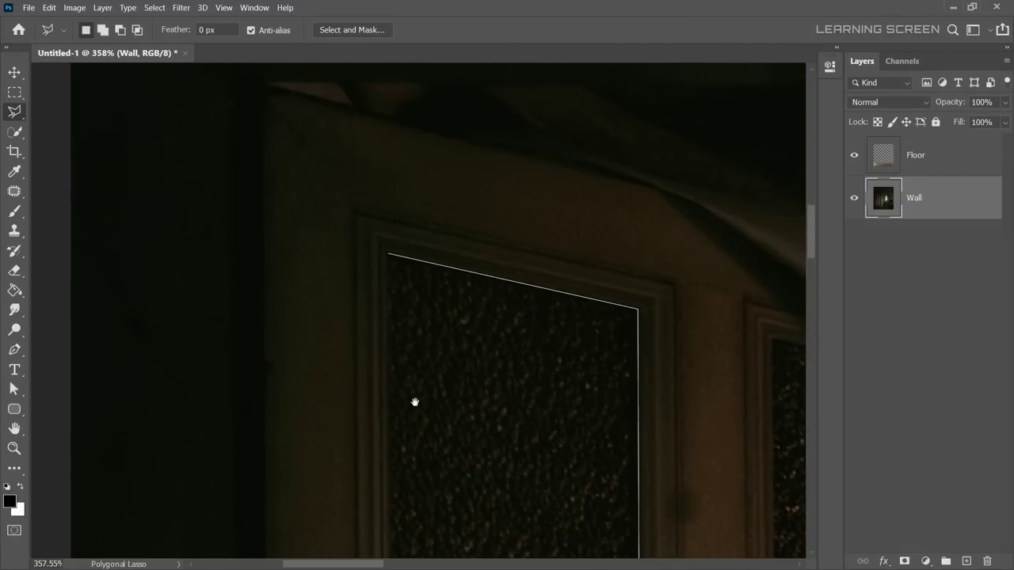
pyautogui.click(394, 262)
pyautogui.scroll(-2, 318, 255)
pyautogui.scroll(2, 318, 256)
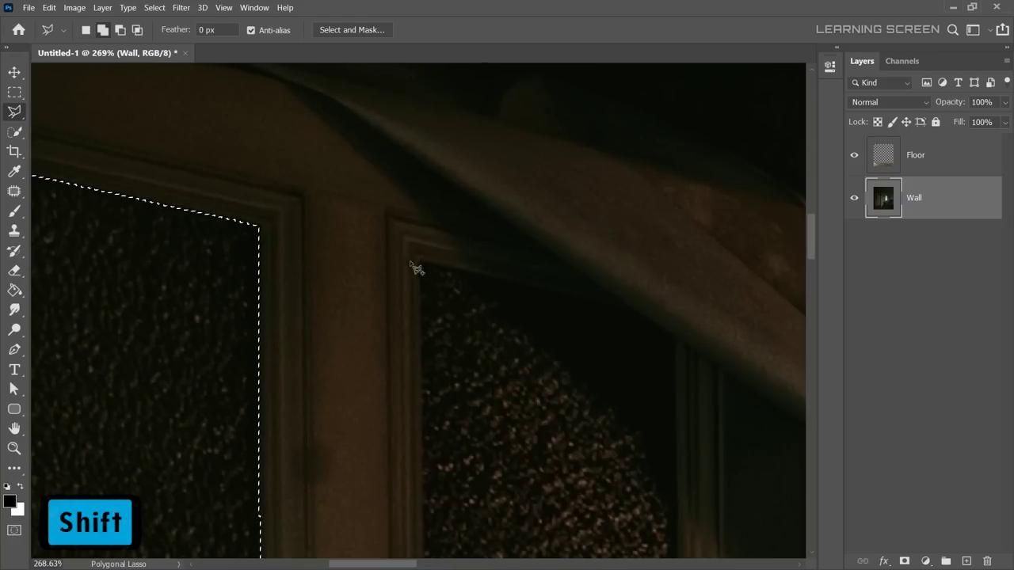
# Add the right door glass pane to the lasso selection.
pyautogui.keyDown('shift'); pyautogui.click(419, 259); pyautogui.keyUp('shift')
pyautogui.click(615, 315)
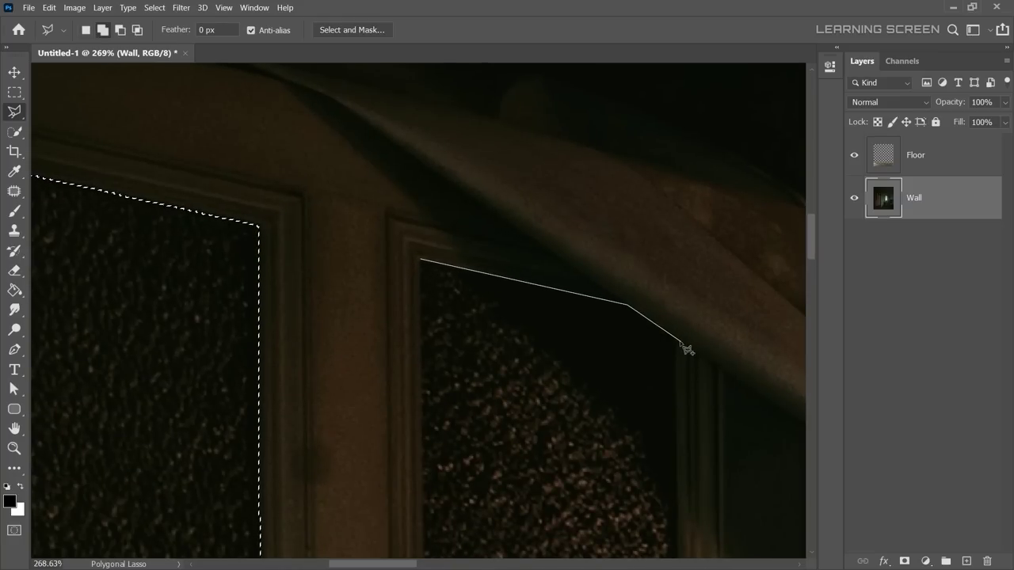
pyautogui.click(673, 340)
pyautogui.scroll(-5, 685, 426)
pyautogui.click(566, 406)
pyautogui.scroll(-3, 626, 419)
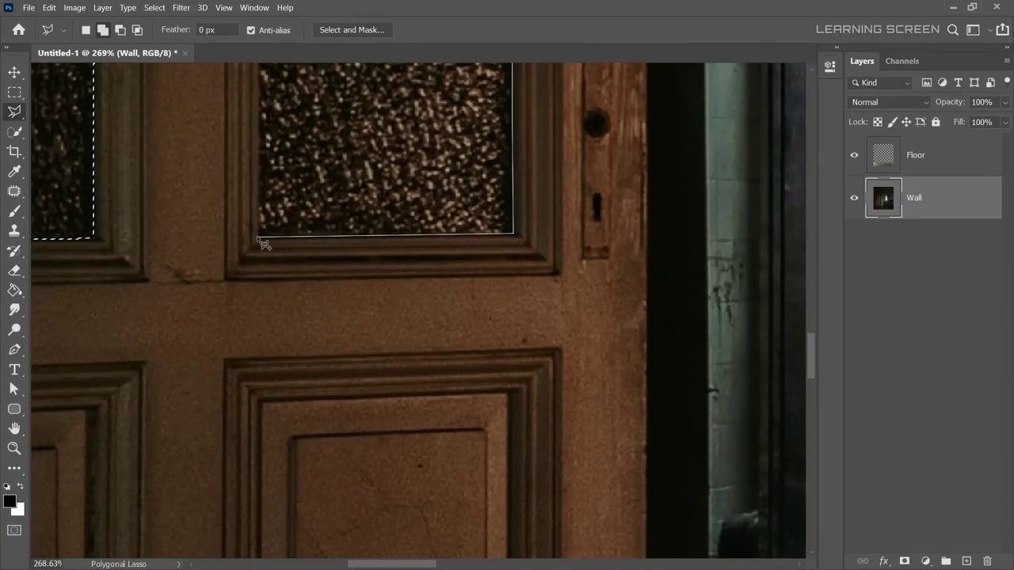
pyautogui.click(261, 242)
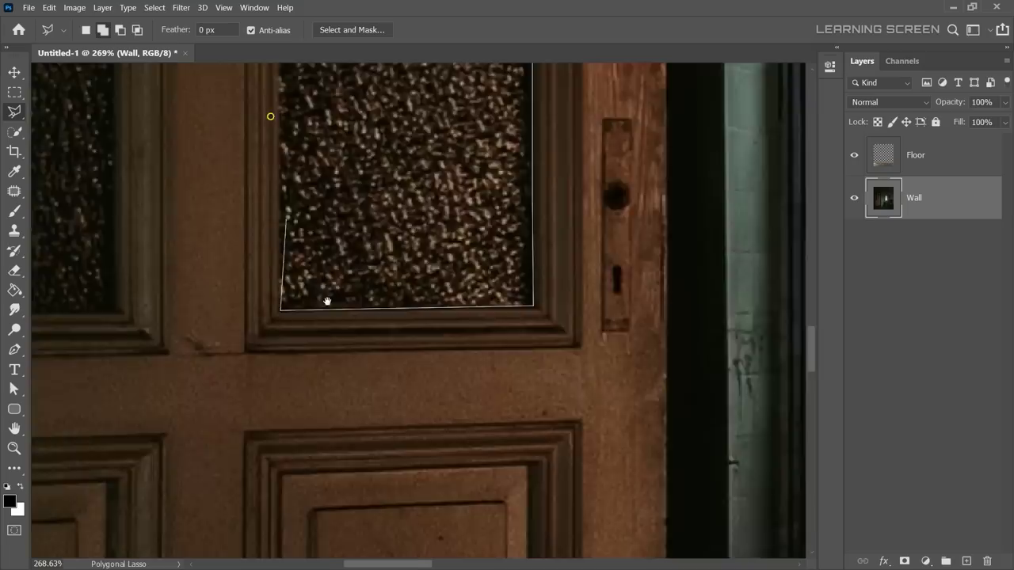
pyautogui.scroll(5, 327, 297)
pyautogui.scroll(3, 350, 184)
pyautogui.scroll(5, 363, 103)
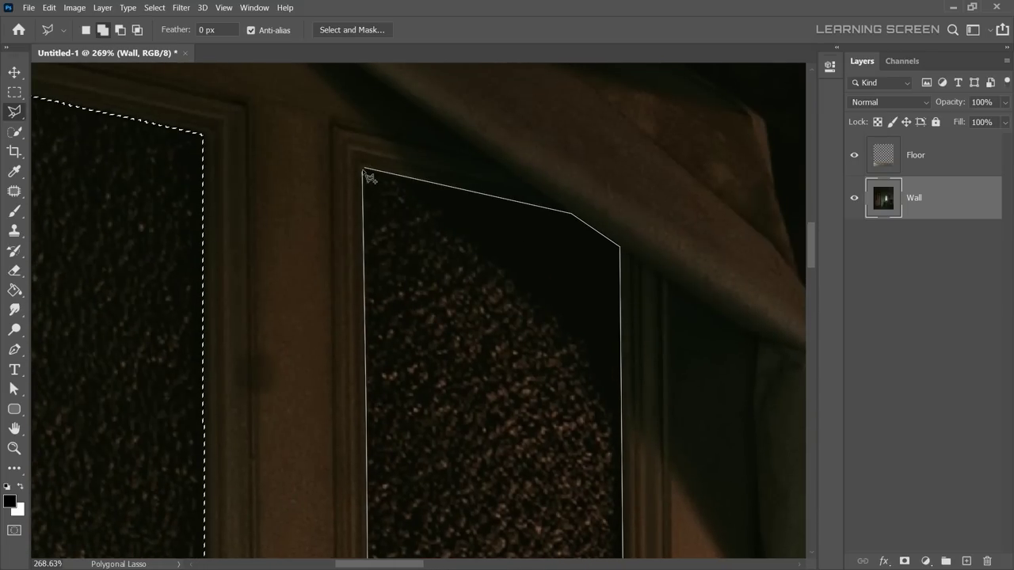
pyautogui.click(369, 174)
pyautogui.scroll(-6, 423, 289)
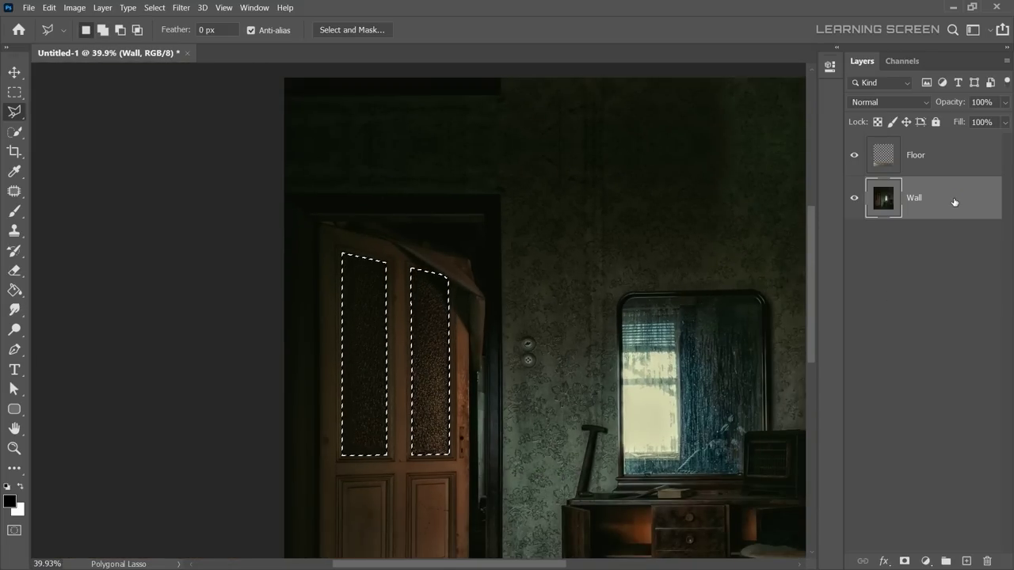
# Copy both selected glass panes onto a new Door_Glass layer with Ctrl+J.
pyautogui.hotkey('ctrl', 'j')
pyautogui.press('v')
pyautogui.write('Door_Glass')
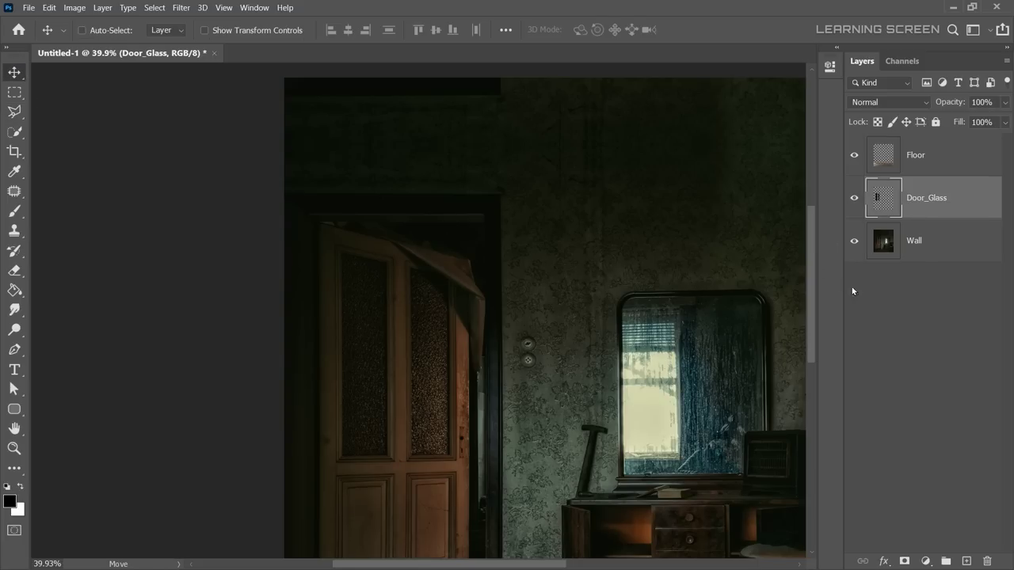
pyautogui.click(950, 242)
# Darken the Wall with a Levels adjustment, lowering output whites to 60.
pyautogui.hotkey('ctrl', '-')
pyautogui.hotkey('ctrl', '-')
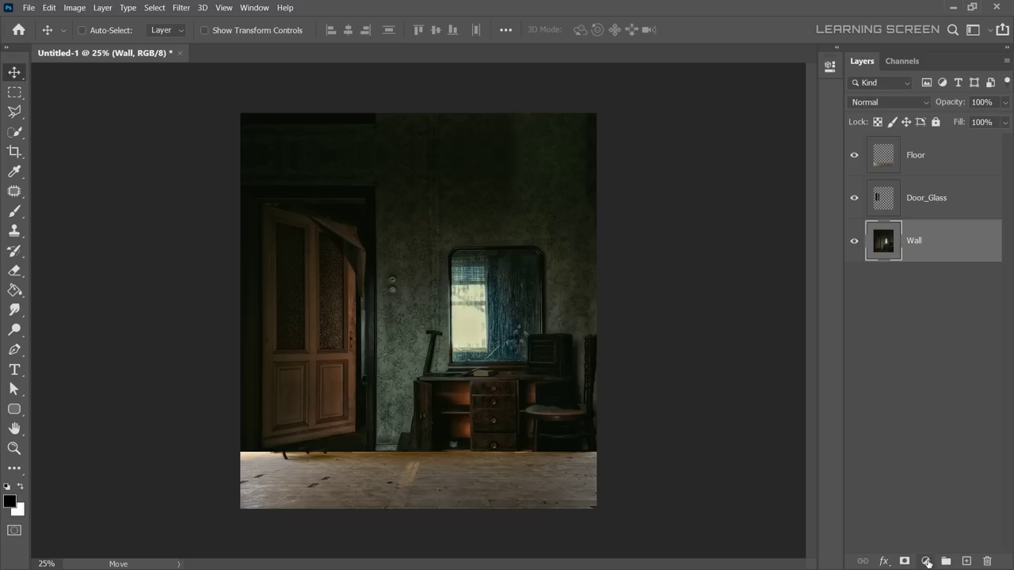
pyautogui.click(926, 561)
pyautogui.click(940, 381)
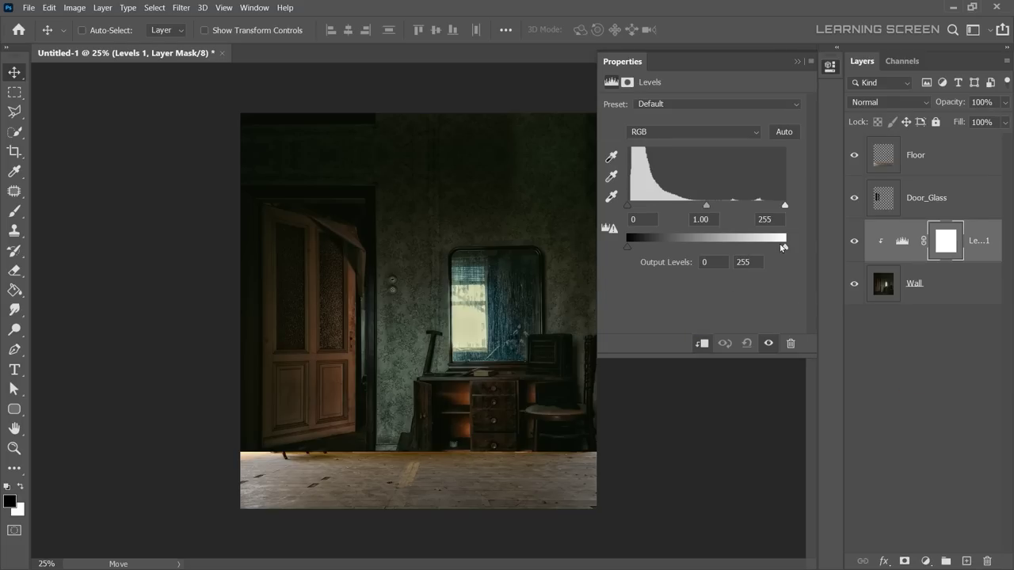
pyautogui.moveTo(781, 247); pyautogui.dragTo(664, 244)
pyautogui.click(797, 65)
# Brighten the door glass midtones (1.58) with a Levels layer clipped to Door_Glass.
pyautogui.click(860, 204)
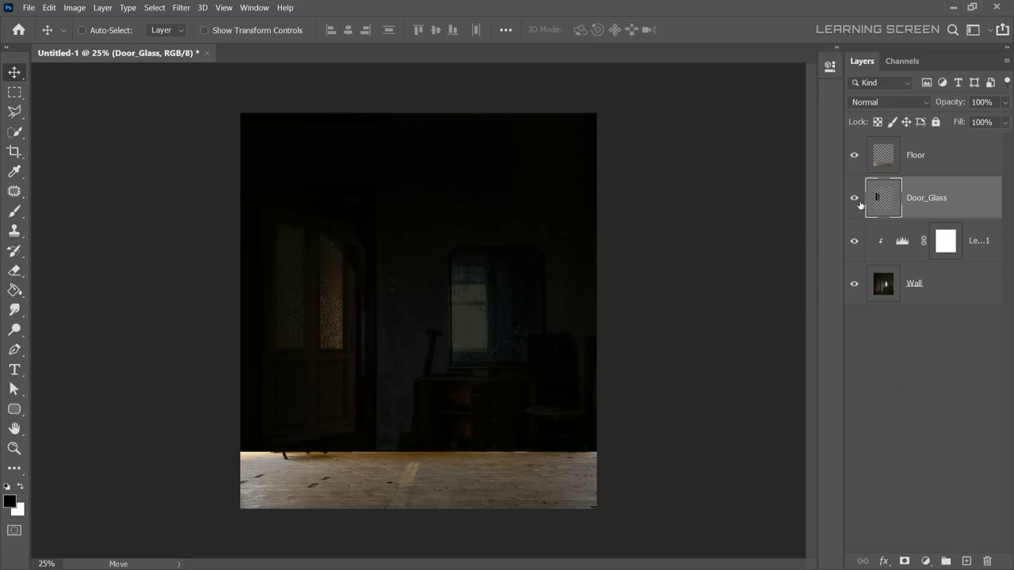
pyautogui.click(926, 561)
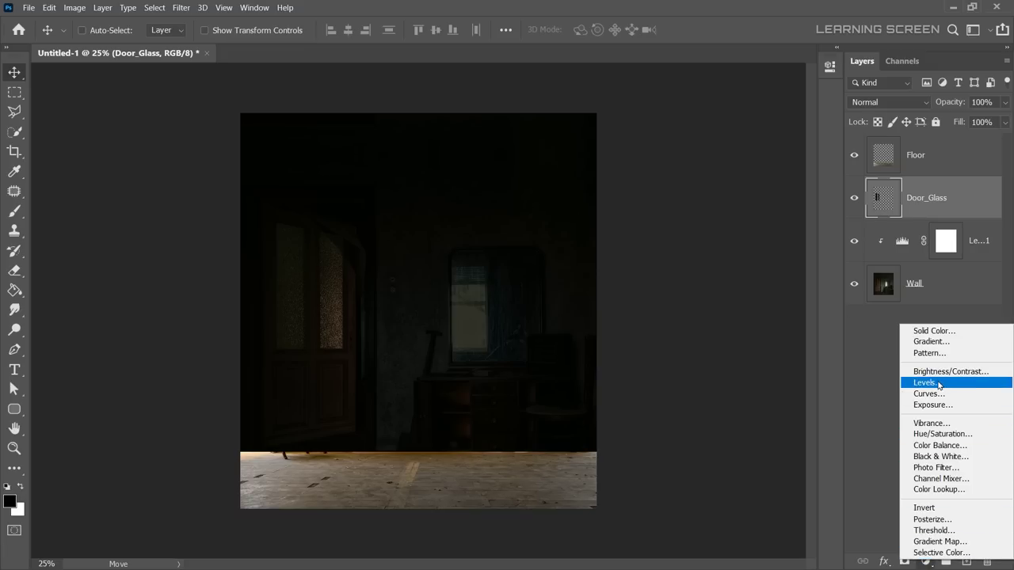
pyautogui.click(947, 385)
pyautogui.click(702, 344)
pyautogui.moveTo(706, 205); pyautogui.dragTo(679, 206)
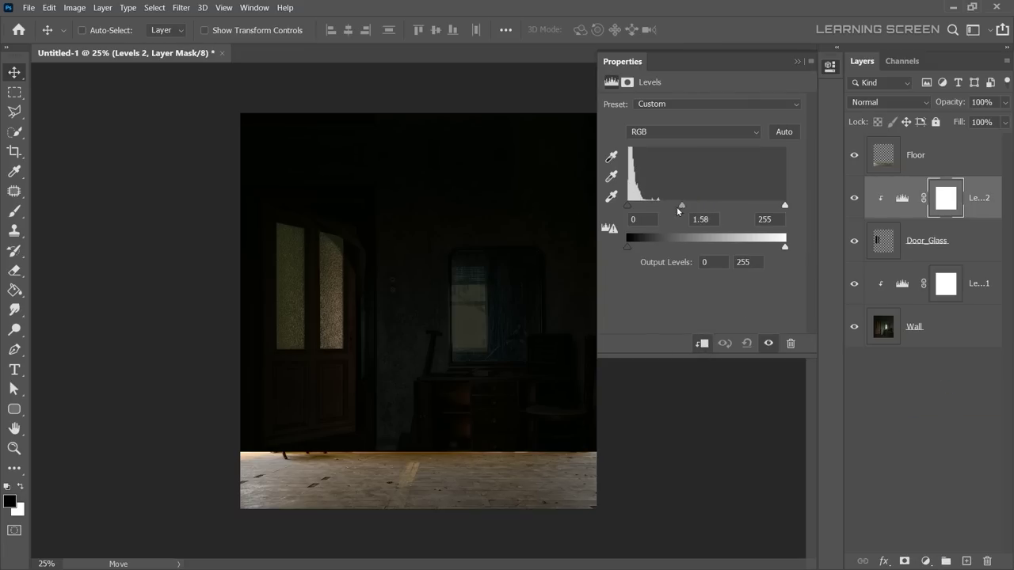
pyautogui.click(797, 61)
pyautogui.click(853, 198)
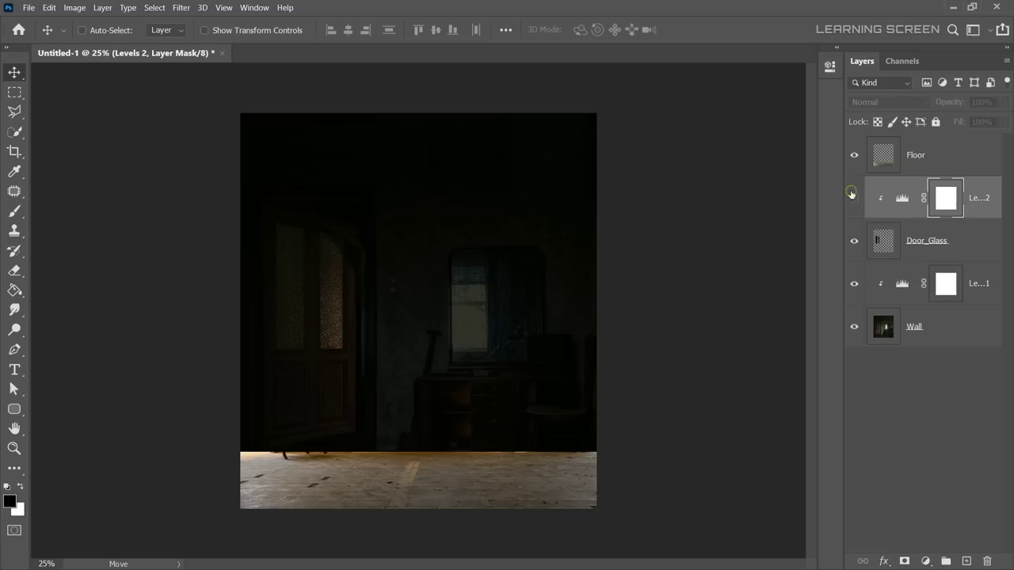
# Paint out the glass brightening across the window area on the Levels mask.
pyautogui.press('b')
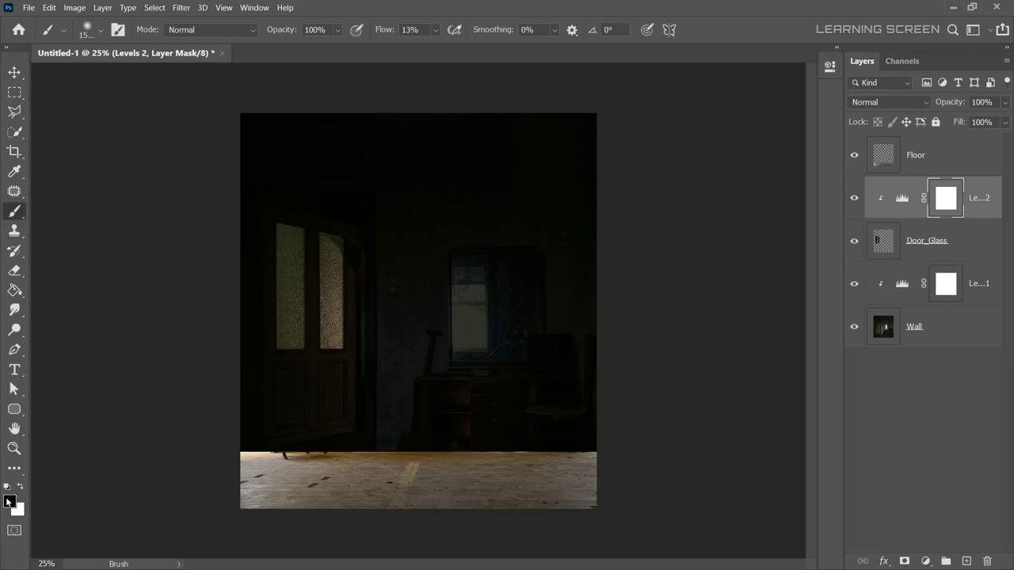
pyautogui.rightClick(413, 274)
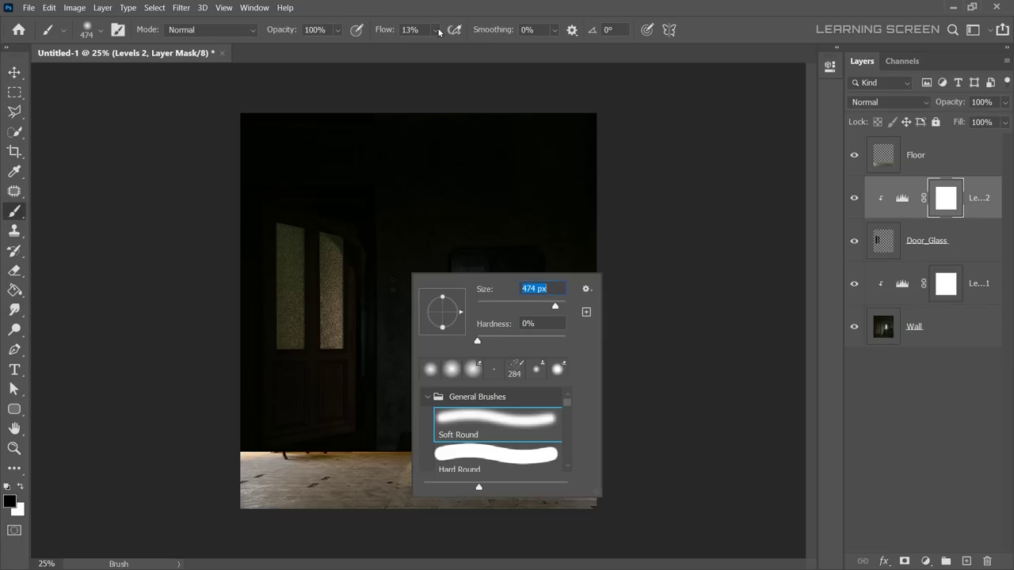
pyautogui.press('Return')
pyautogui.rightClick(448, 310)
pyautogui.click(243, 282)
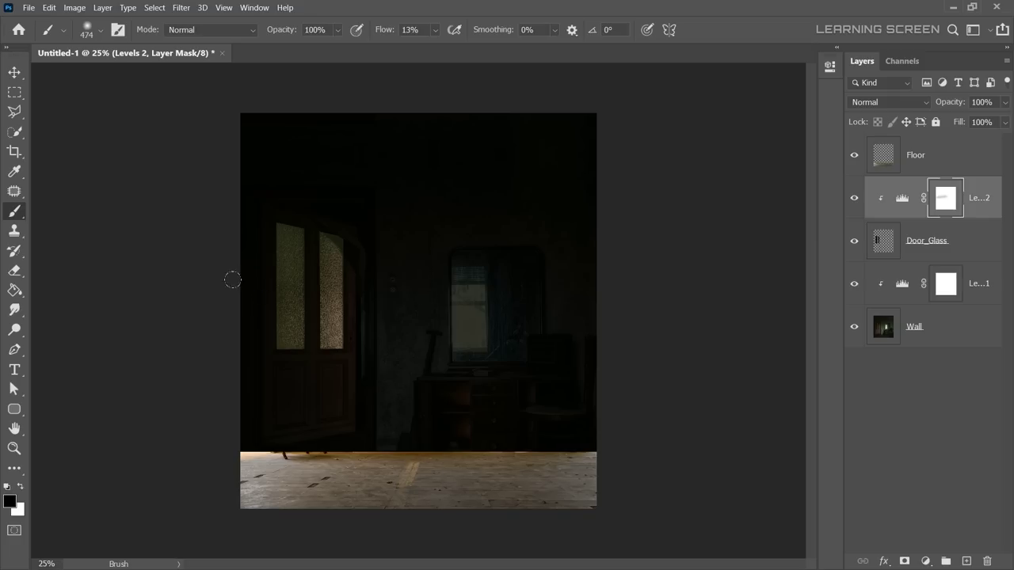
pyautogui.moveTo(230, 278); pyautogui.dragTo(436, 293)
pyautogui.click(434, 29)
pyautogui.moveTo(243, 273); pyautogui.dragTo(459, 270)
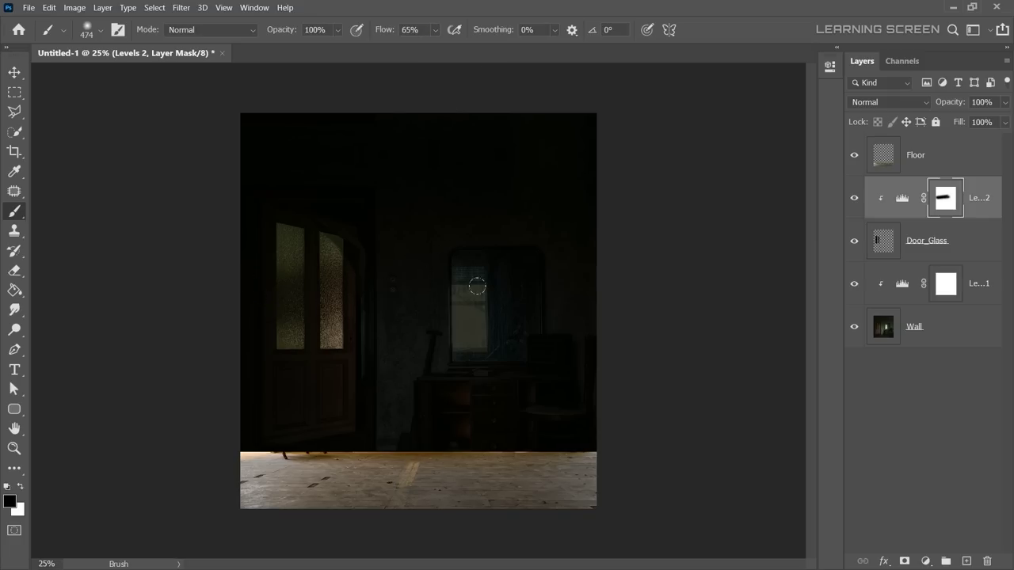
pyautogui.click(16, 74)
# Darken the floor with a Levels layer clipped to Floor, output white 64.
pyautogui.click(965, 156)
pyautogui.click(925, 560)
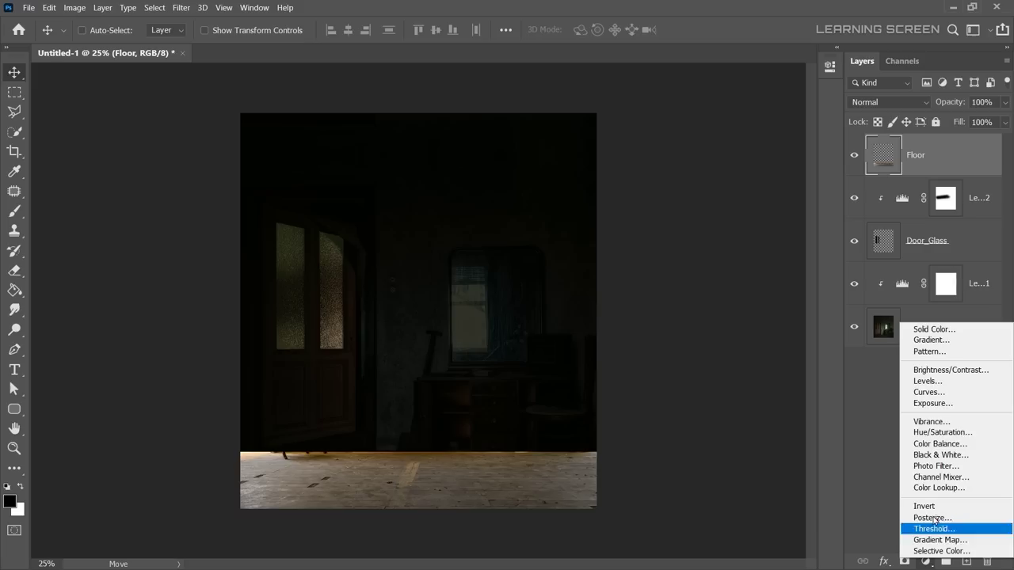
pyautogui.click(941, 380)
pyautogui.click(699, 344)
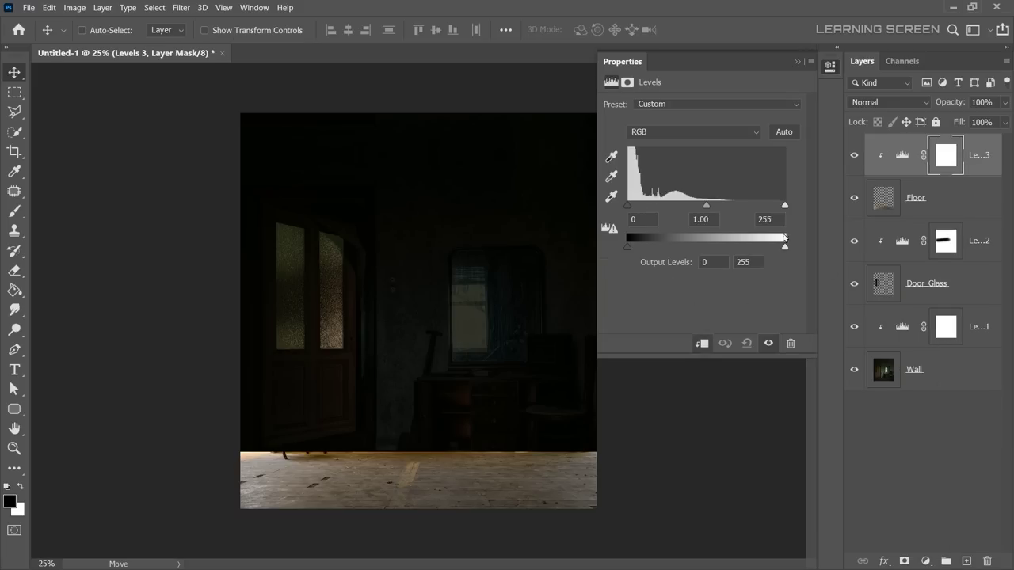
pyautogui.moveTo(784, 247); pyautogui.dragTo(667, 248)
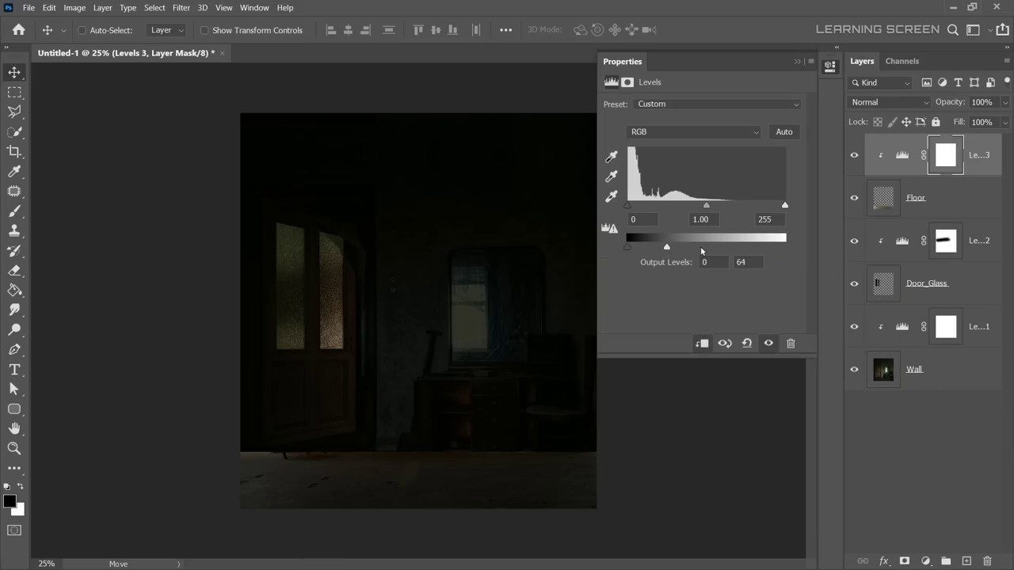
pyautogui.click(796, 61)
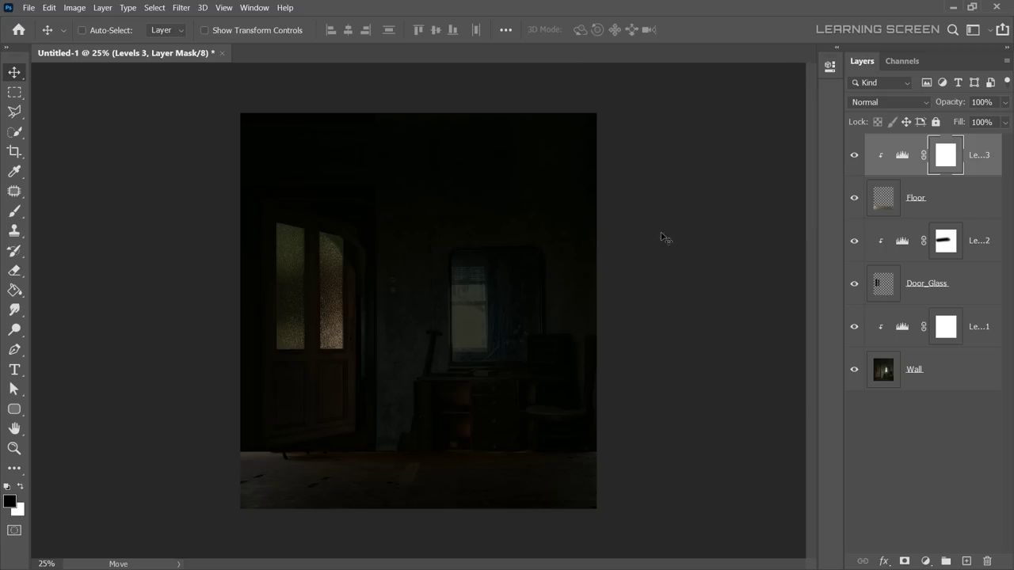
# Paint light back onto the middle of the floor with a soft brush.
pyautogui.scroll(3, 423, 459)
pyautogui.moveTo(423, 459)
pyautogui.mouseDown()
pyautogui.moveTo(396, 389)
pyautogui.moveTo(462, 360)
pyautogui.moveTo(438, 391)
pyautogui.mouseUp()
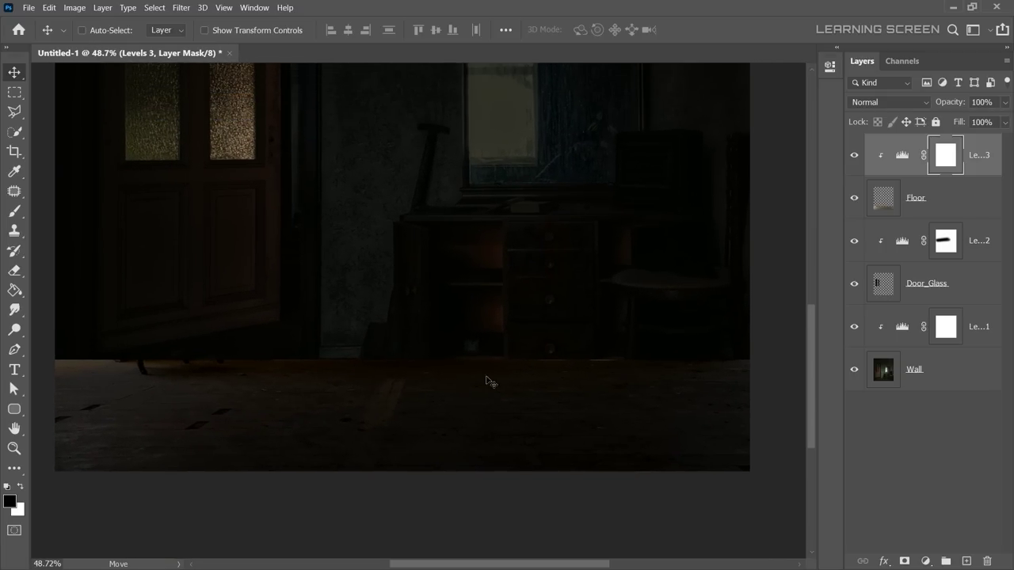
pyautogui.click(16, 211)
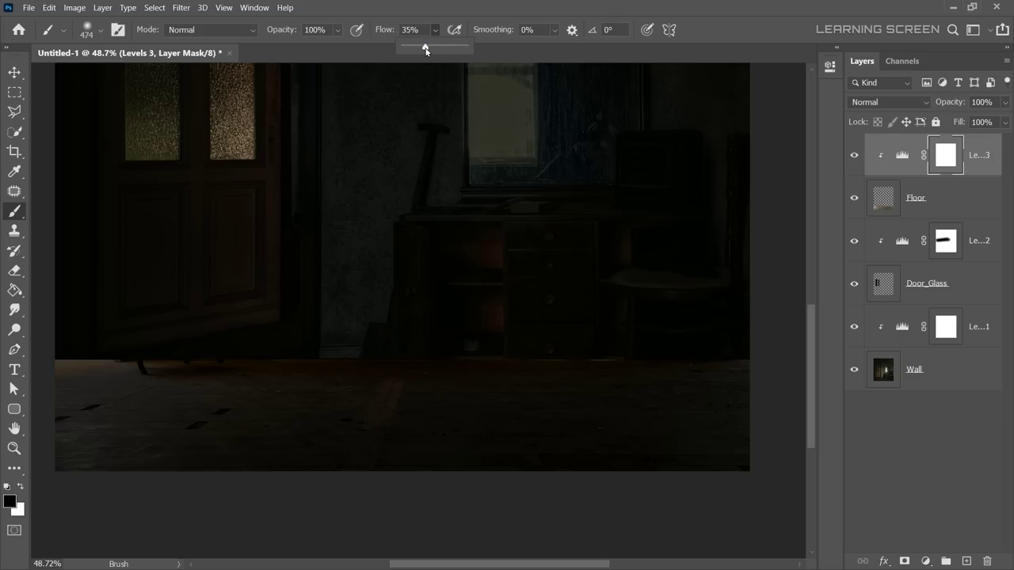
pyautogui.moveTo(425, 49); pyautogui.dragTo(416, 50)
pyautogui.hotkey('ctrl', '-')
pyautogui.rightClick(456, 353)
pyautogui.press('Escape')
pyautogui.moveTo(407, 372); pyautogui.dragTo(305, 264)
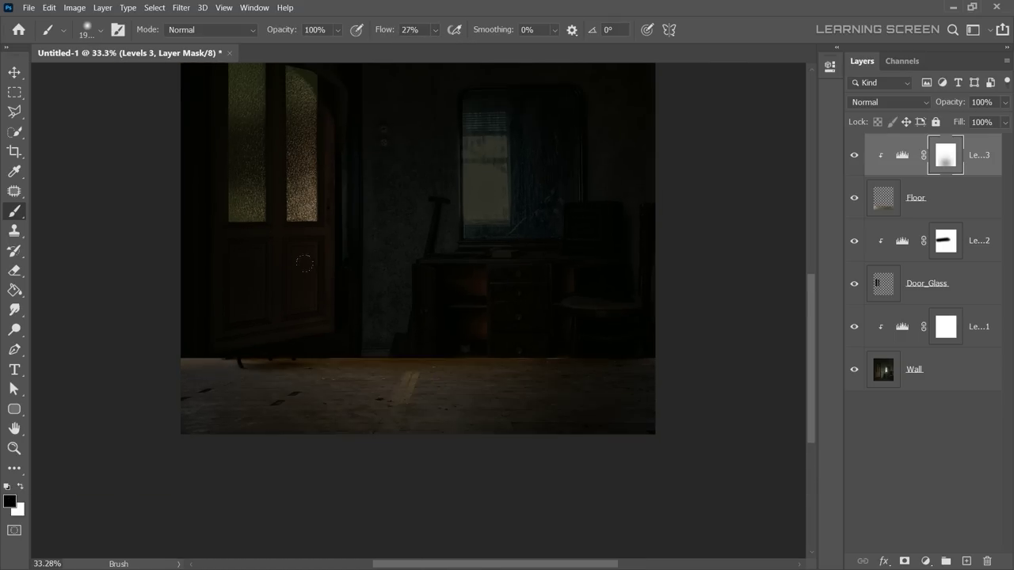
pyautogui.press('[')
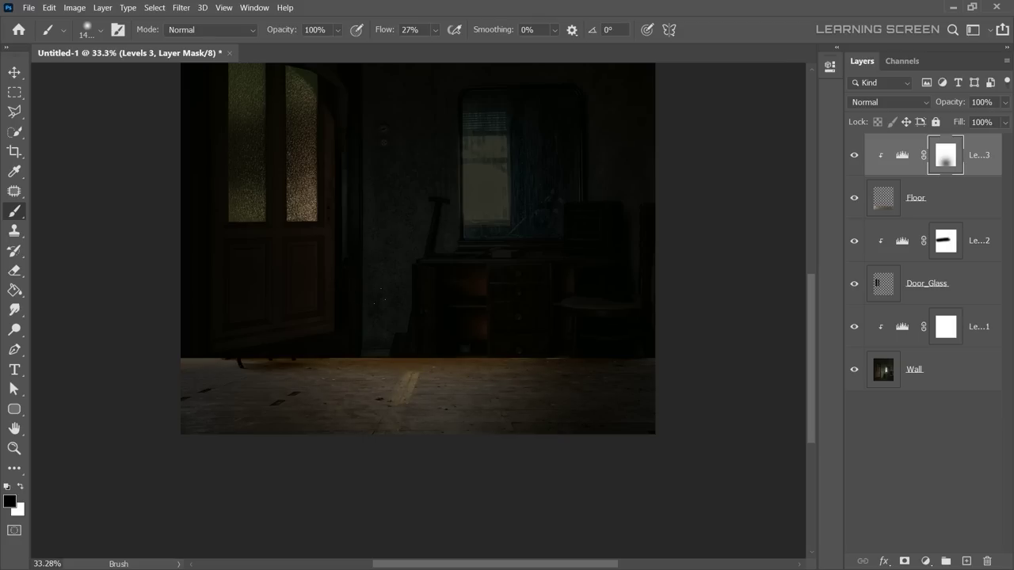
pyautogui.rightClick(464, 348)
pyautogui.click(19, 486)
pyautogui.moveTo(435, 29); pyautogui.dragTo(493, 49)
# Brush the floor adjustment mask along the bottom edge to darken it.
pyautogui.scroll(2, 361, 335)
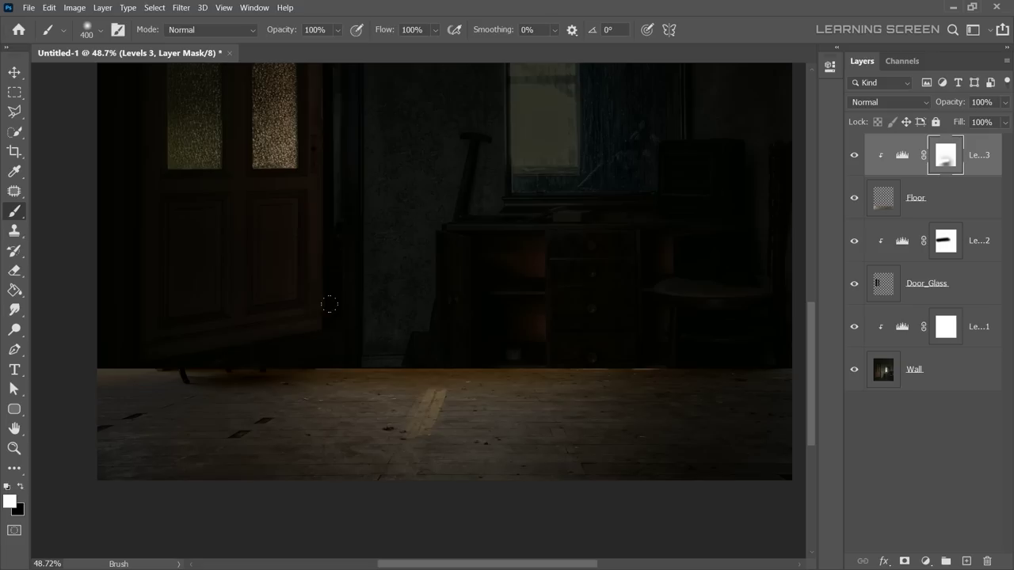
pyautogui.hscroll(3, 608, 319)
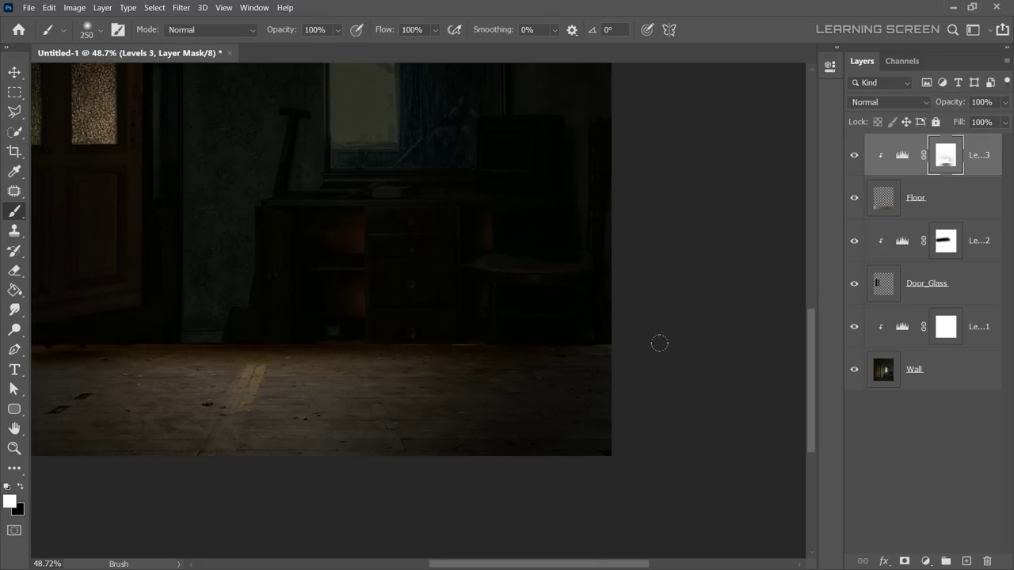
pyautogui.moveTo(459, 431); pyautogui.dragTo(309, 435)
pyautogui.scroll(-2, 504, 316)
pyautogui.hscroll(-3, 504, 316)
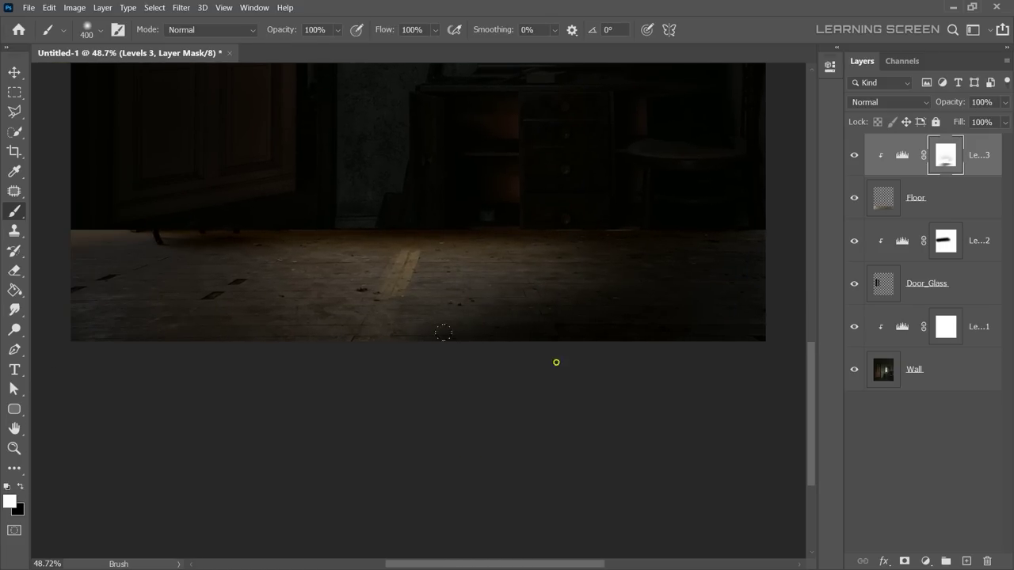
pyautogui.press(']')
pyautogui.press(']')
pyautogui.moveTo(443, 333); pyautogui.dragTo(164, 327)
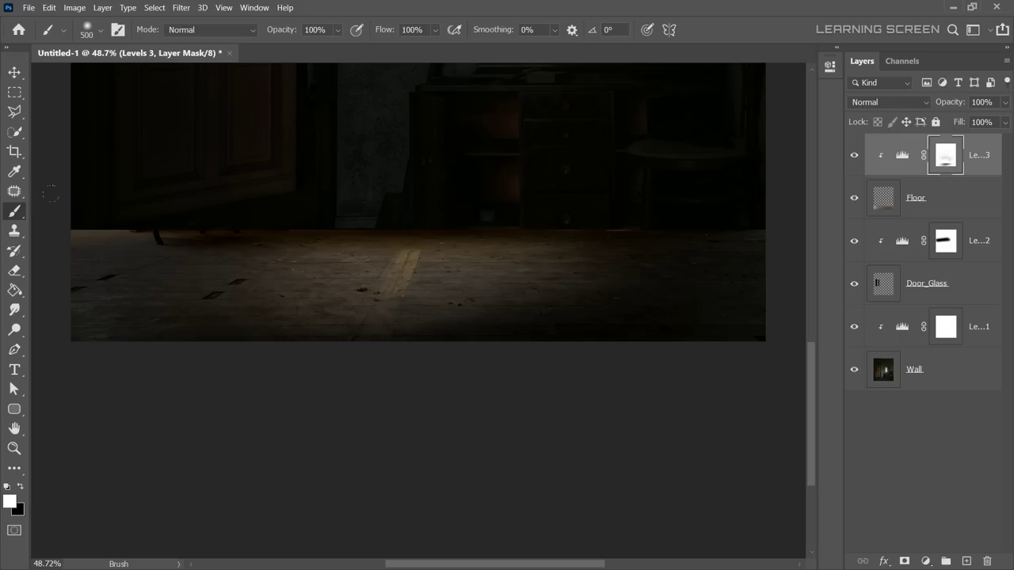
pyautogui.scroll(1, 267, 332)
pyautogui.scroll(2, 336, 185)
pyautogui.scroll(2, 336, 185)
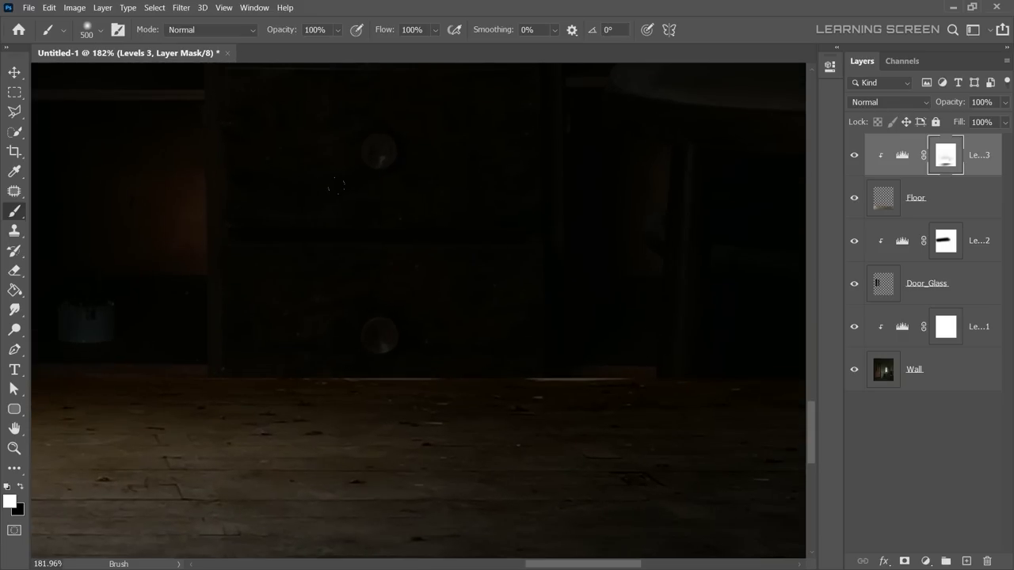
# Make the Floor layer active and zoom in on the floor line.
pyautogui.click(15, 73)
pyautogui.scroll(2, 436, 373)
pyautogui.hscroll(-3, 436, 373)
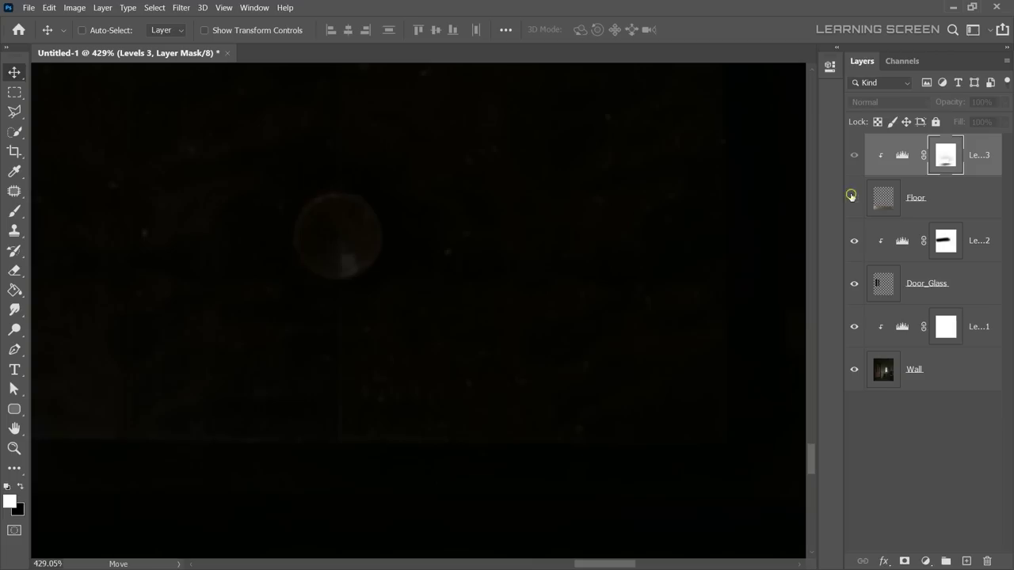
pyautogui.click(885, 198)
pyautogui.hscroll(-3, 525, 321)
# Polygonal-lasso the area above the floor's top edge, fit the image, and compare the floor darkening.
pyautogui.press('l')
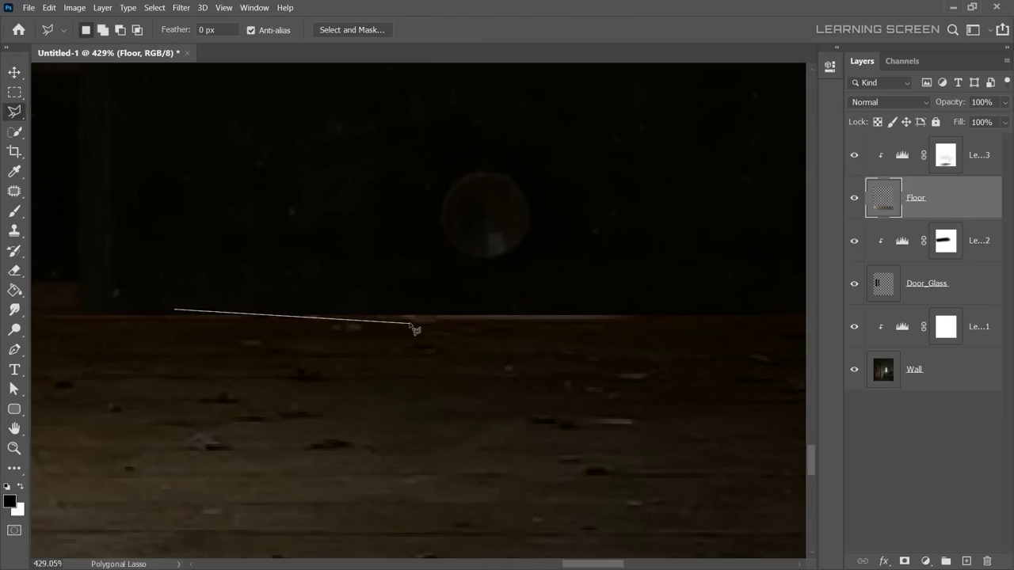
pyautogui.click(740, 323)
pyautogui.hscroll(3, 740, 323)
pyautogui.click(775, 329)
pyautogui.hscroll(2, 760, 332)
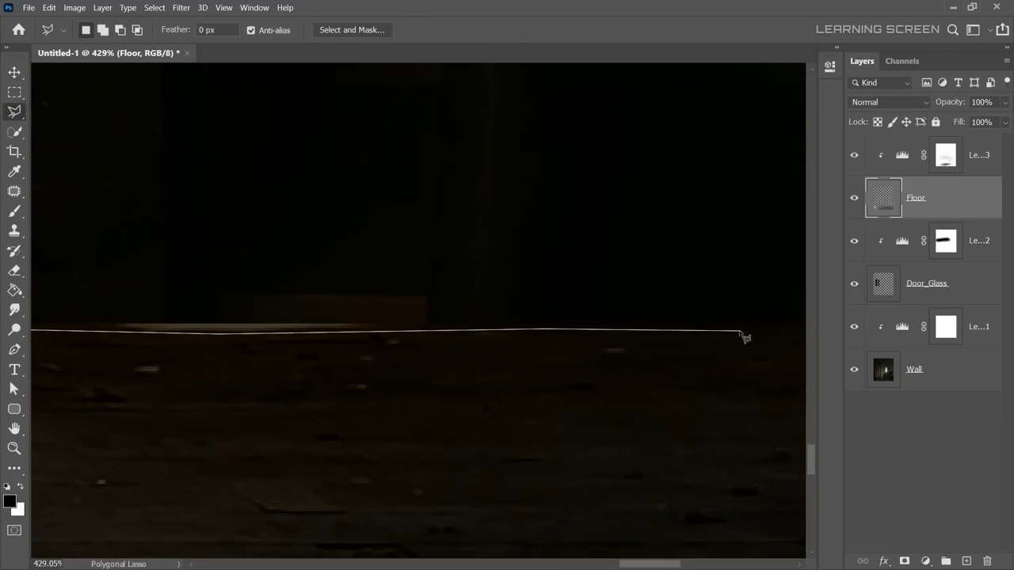
pyautogui.hscroll(-3, 477, 219)
pyautogui.hscroll(-3, 477, 219)
pyautogui.click(335, 169)
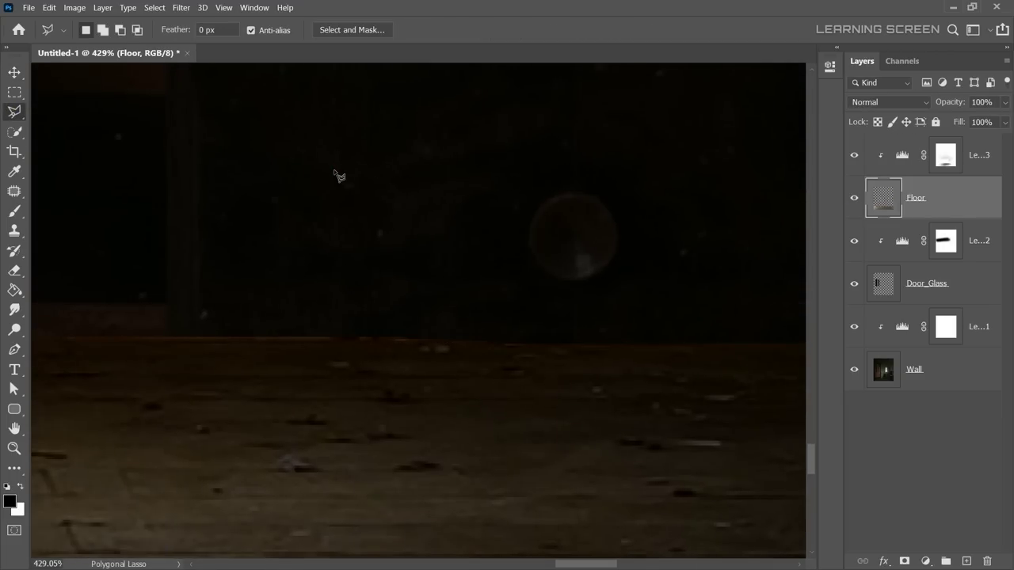
pyautogui.hotkey('ctrl', '0')
pyautogui.click(15, 73)
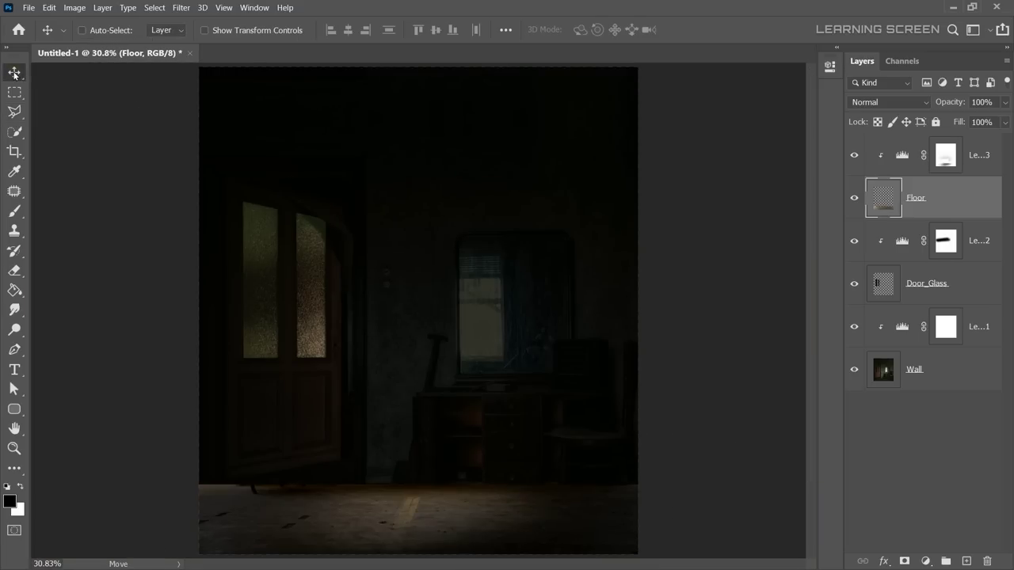
pyautogui.click(855, 155)
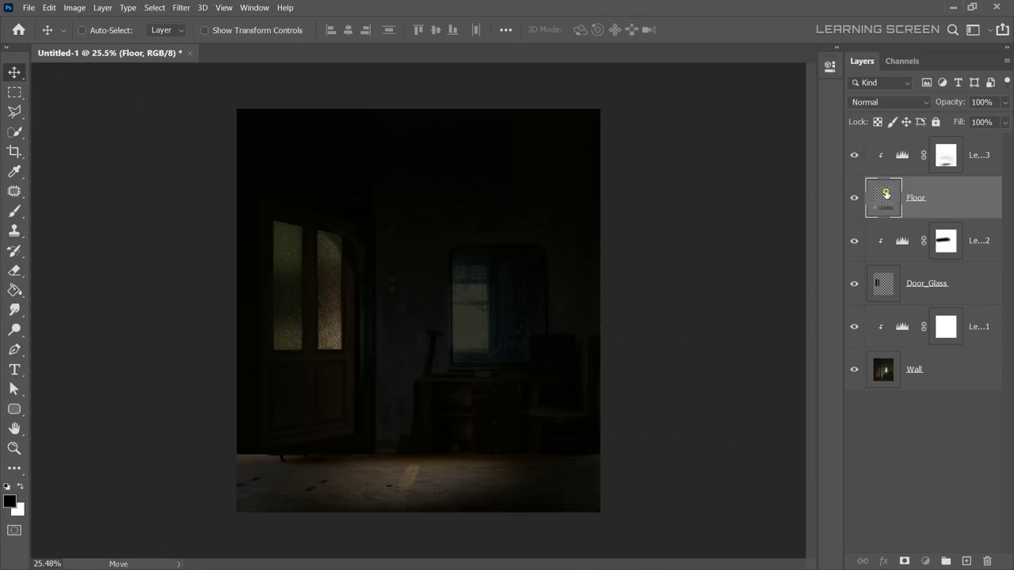
# Add a Levels layer above Floor with lowered output white and an inverted black mask.
pyautogui.click(925, 560)
pyautogui.click(922, 380)
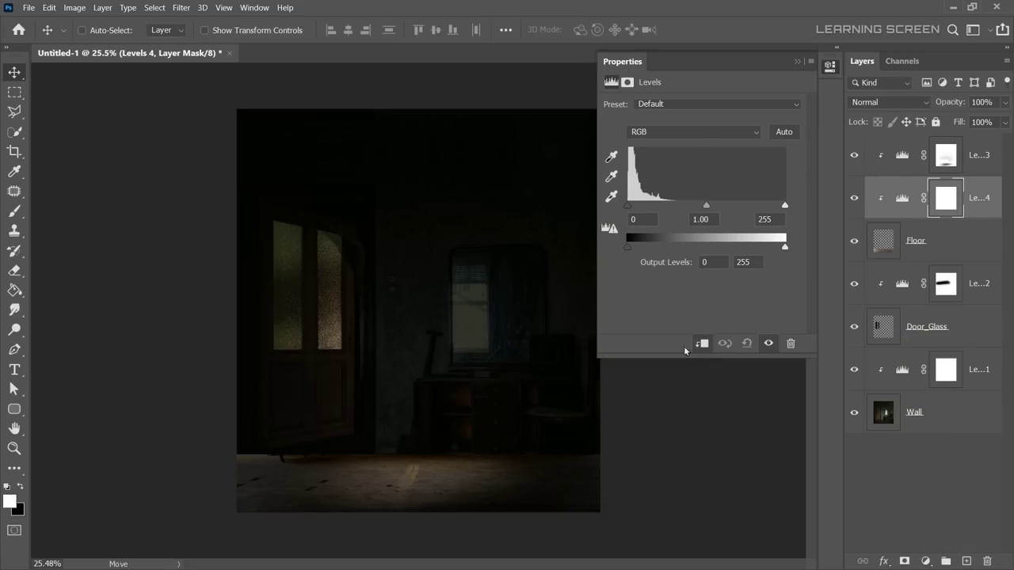
pyautogui.moveTo(784, 248); pyautogui.dragTo(683, 248)
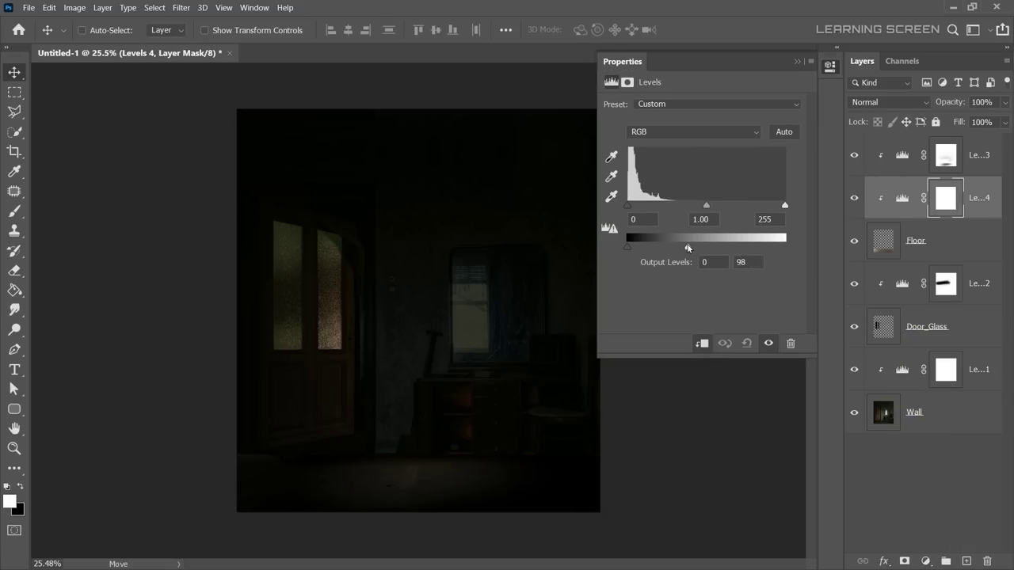
pyautogui.click(797, 62)
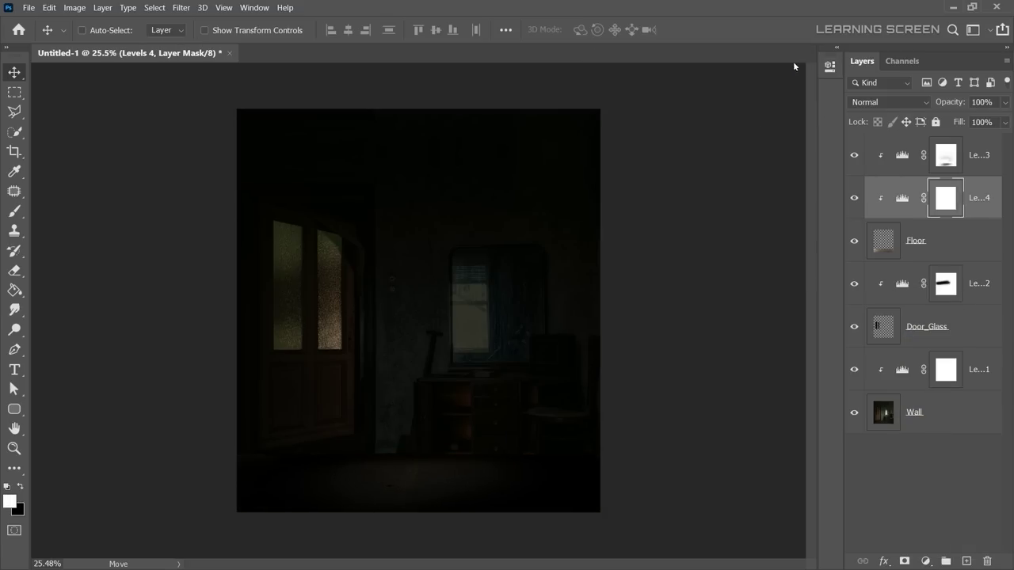
pyautogui.hotkey('ctrl', 'i')
# Paint a darkened band with a small brush along the floor edge by the door.
pyautogui.click(15, 213)
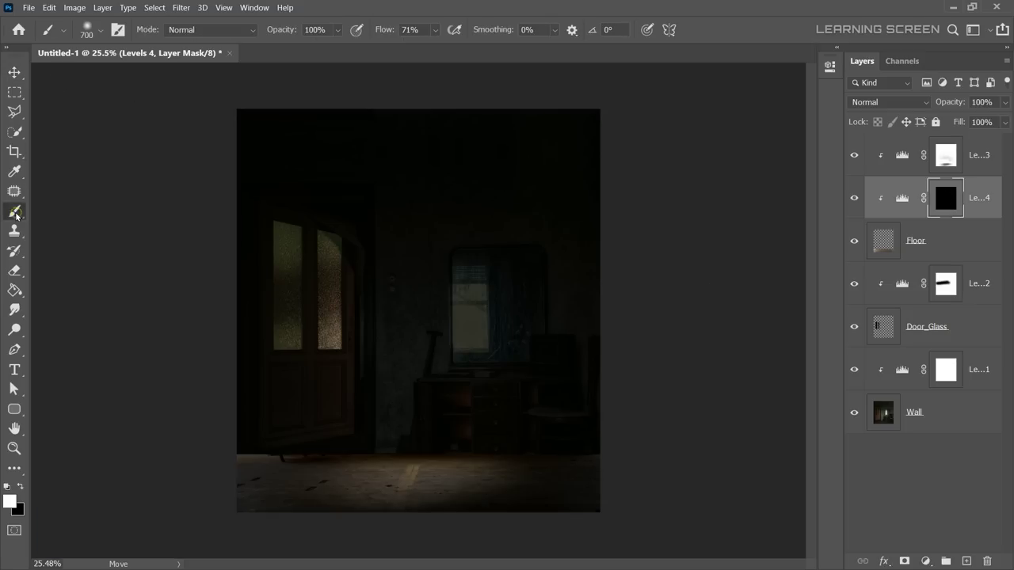
pyautogui.scroll(2, 341, 342)
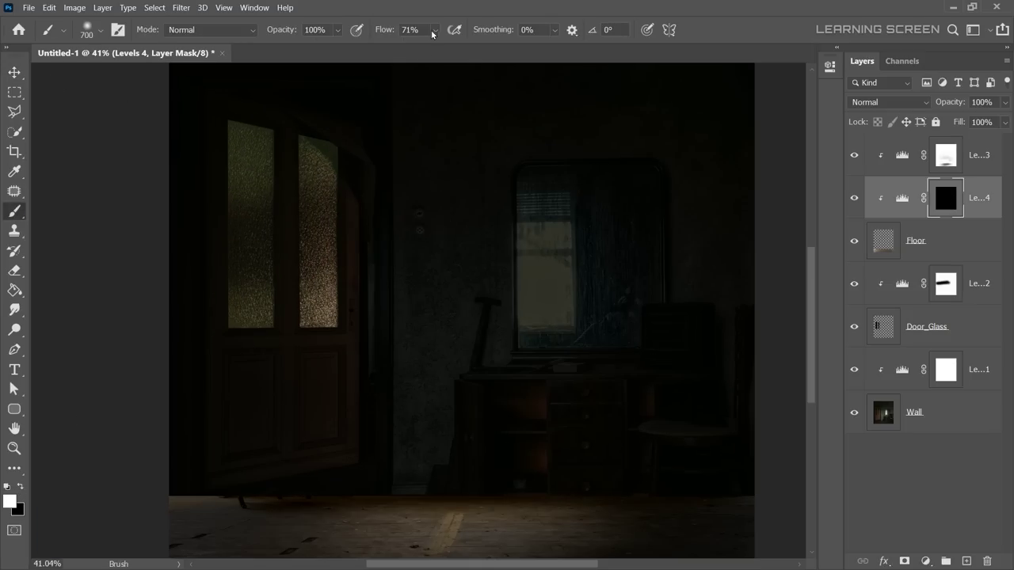
pyautogui.scroll(3, 281, 356)
pyautogui.press('[')
pyautogui.press('[')
pyautogui.press('[')
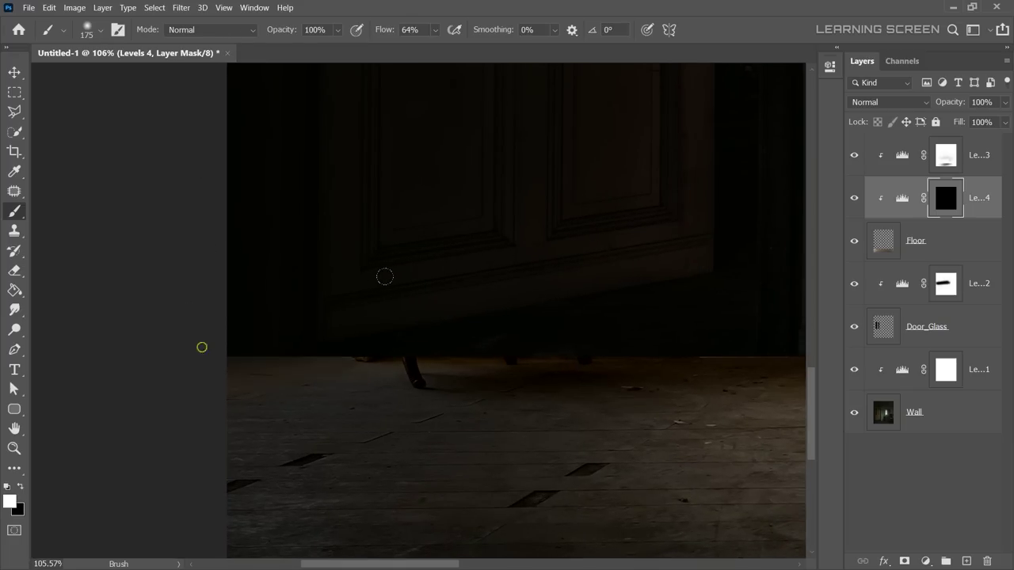
pyautogui.moveTo(202, 348)
pyautogui.mouseDown()
pyautogui.moveTo(634, 298)
pyautogui.moveTo(352, 306)
pyautogui.mouseUp()
pyautogui.scroll(-1, 340, 309)
pyautogui.scroll(1, 341, 310)
pyautogui.moveTo(502, 301)
pyautogui.mouseDown()
pyautogui.moveTo(418, 267)
pyautogui.moveTo(364, 296)
pyautogui.mouseUp()
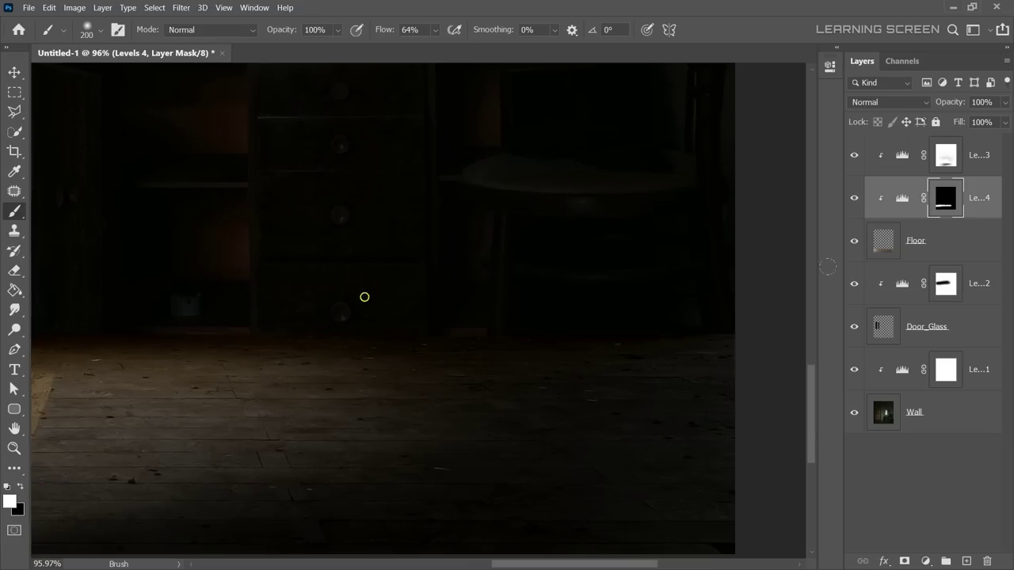
pyautogui.scroll(-1, 464, 240)
# Darken the floor's bottom corners with a larger brush at 25% flow, ending at size 700.
pyautogui.press(']')
pyautogui.press(']')
pyautogui.press(']')
pyautogui.scroll(-2, 327, 275)
pyautogui.press(']')
pyautogui.press(']')
pyautogui.moveTo(434, 30); pyautogui.dragTo(420, 51)
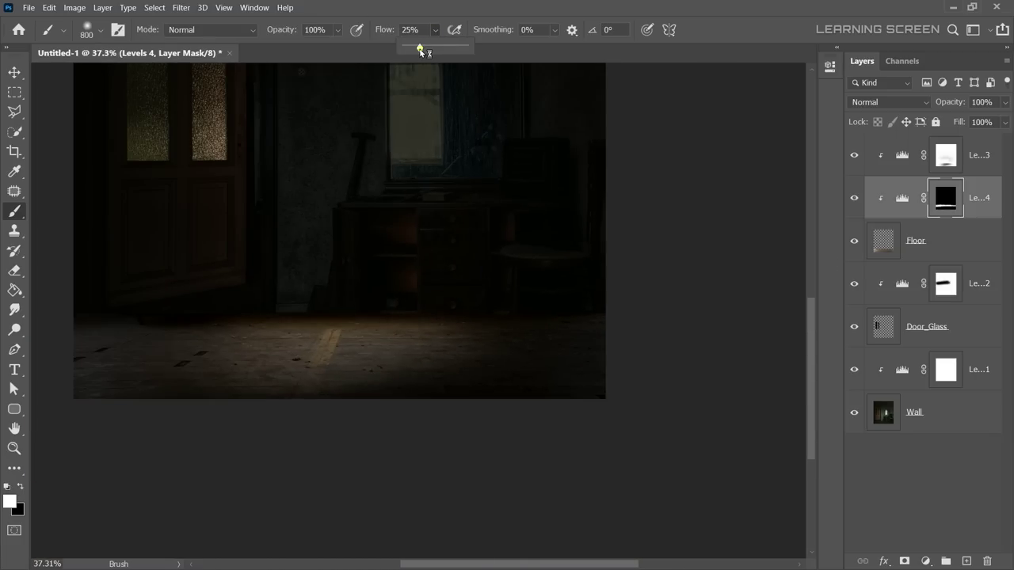
pyautogui.press('[')
pyautogui.press('[')
pyautogui.moveTo(625, 412); pyautogui.dragTo(610, 356)
pyautogui.moveTo(48, 396); pyautogui.dragTo(39, 340)
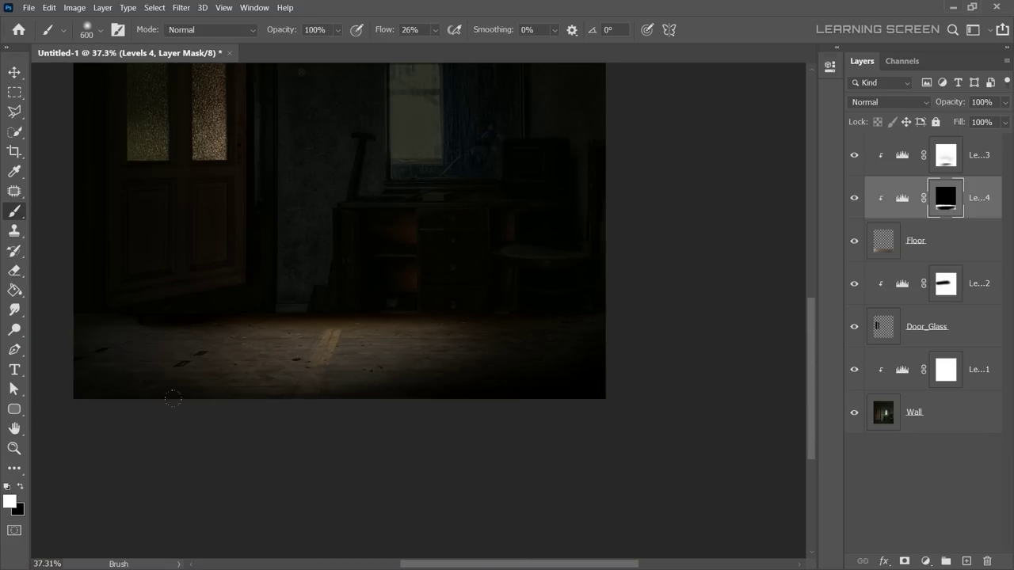
pyautogui.scroll(-2, 136, 386)
pyautogui.press('[')
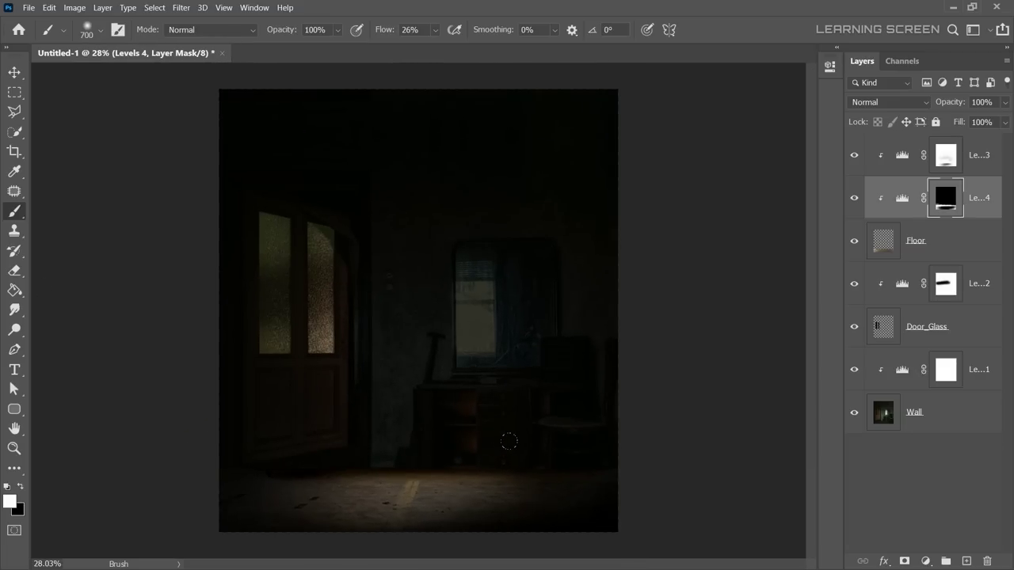
# Add a clipped Levels layer above Levels 3 with raised output black and brighter midtones.
pyautogui.click(15, 72)
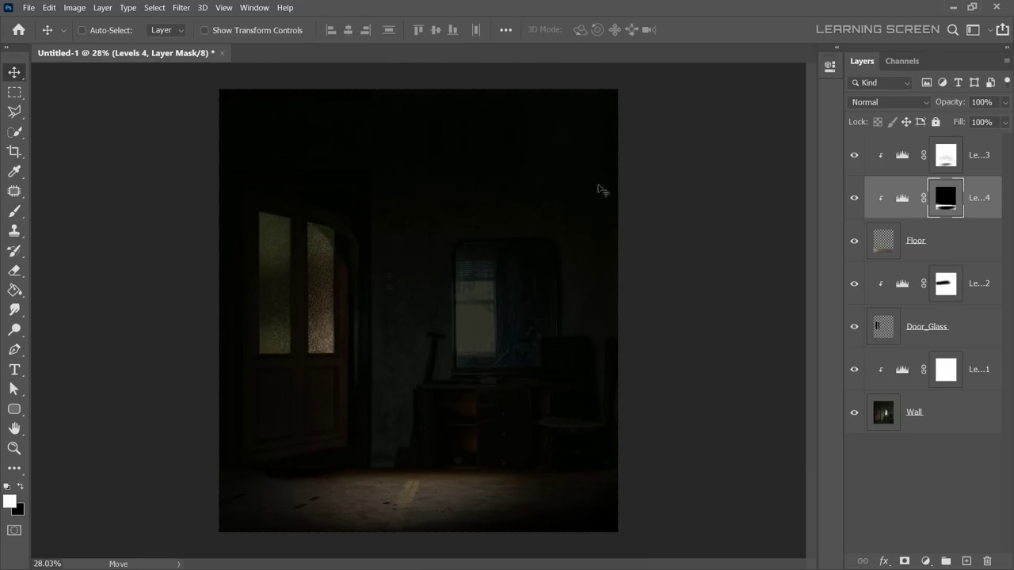
pyautogui.click(901, 155)
pyautogui.click(925, 560)
pyautogui.click(928, 383)
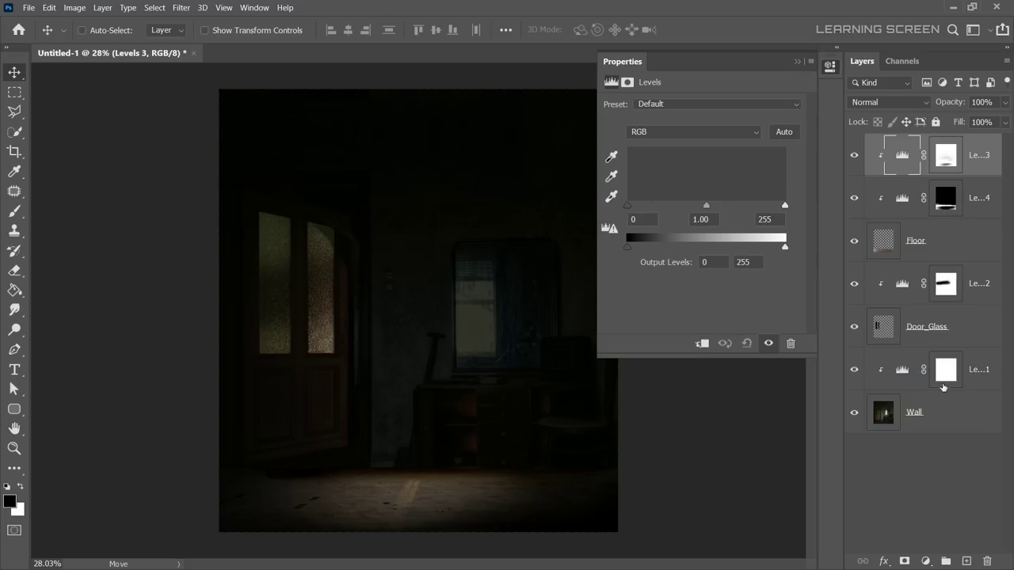
pyautogui.click(701, 344)
pyautogui.moveTo(627, 247); pyautogui.dragTo(661, 250)
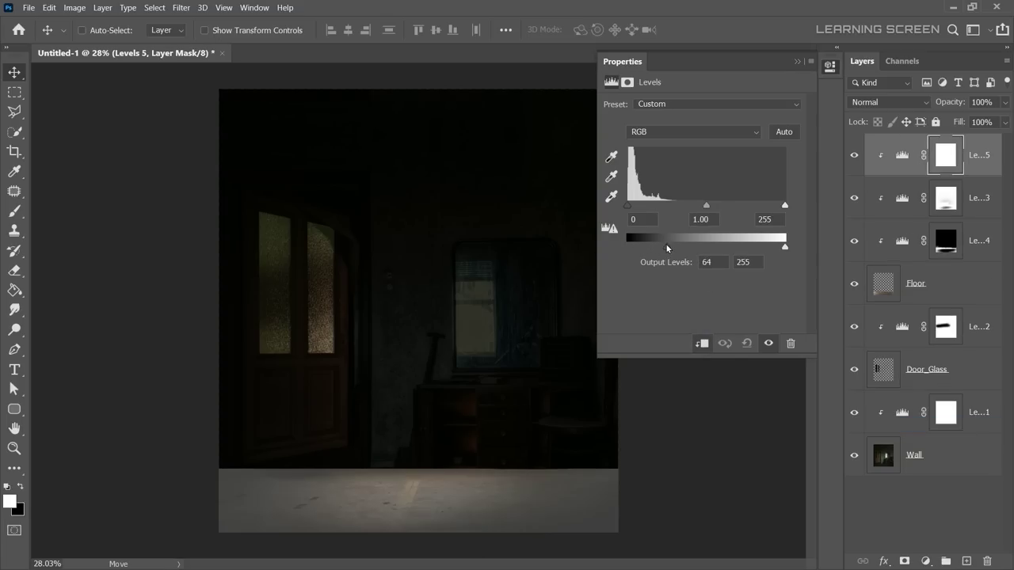
pyautogui.moveTo(707, 206); pyautogui.dragTo(657, 207)
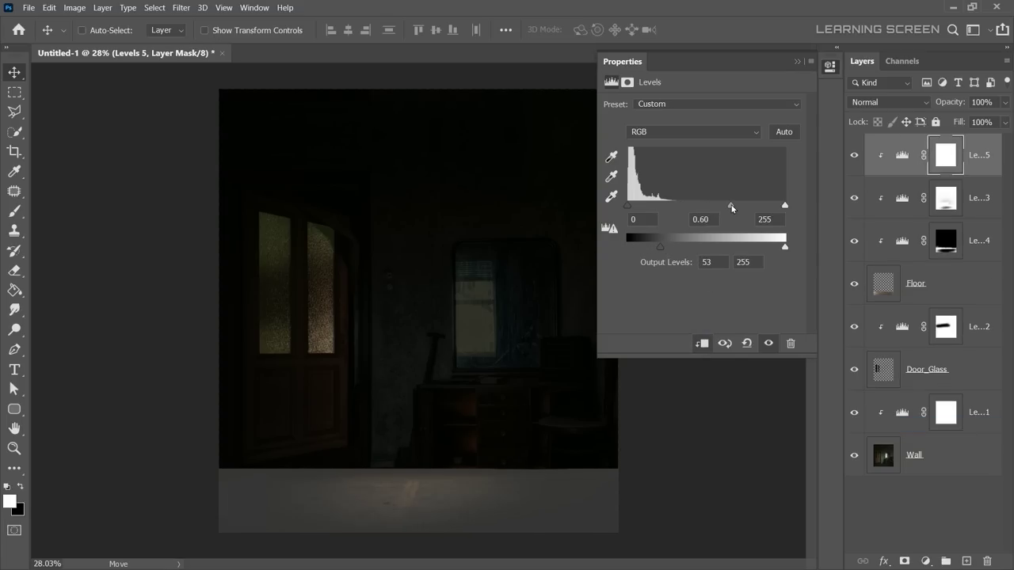
pyautogui.click(797, 62)
# Set the new Levels layer to Color Dodge blending with 78% fill.
pyautogui.click(887, 102)
pyautogui.click(845, 235)
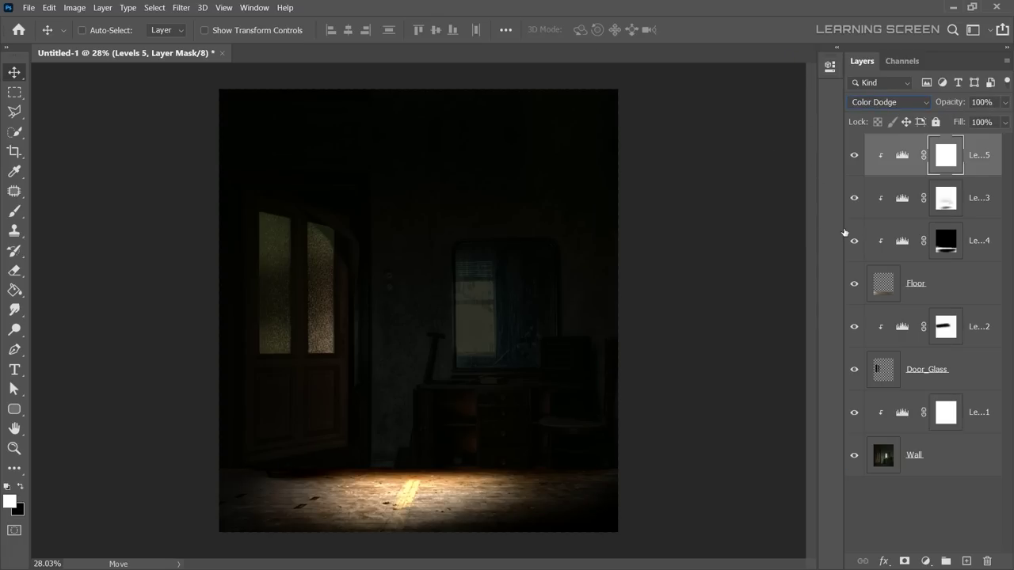
pyautogui.click(1004, 122)
pyautogui.moveTo(1004, 139); pyautogui.dragTo(990, 141)
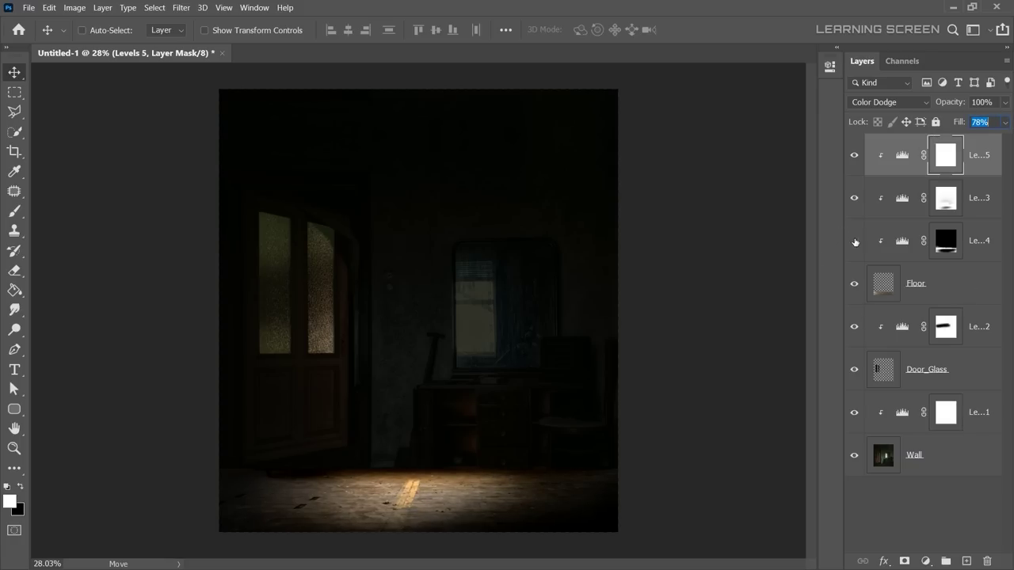
# Paint more darkening around the light on the Levels 4 mask at 13% flow.
pyautogui.click(945, 246)
pyautogui.click(14, 211)
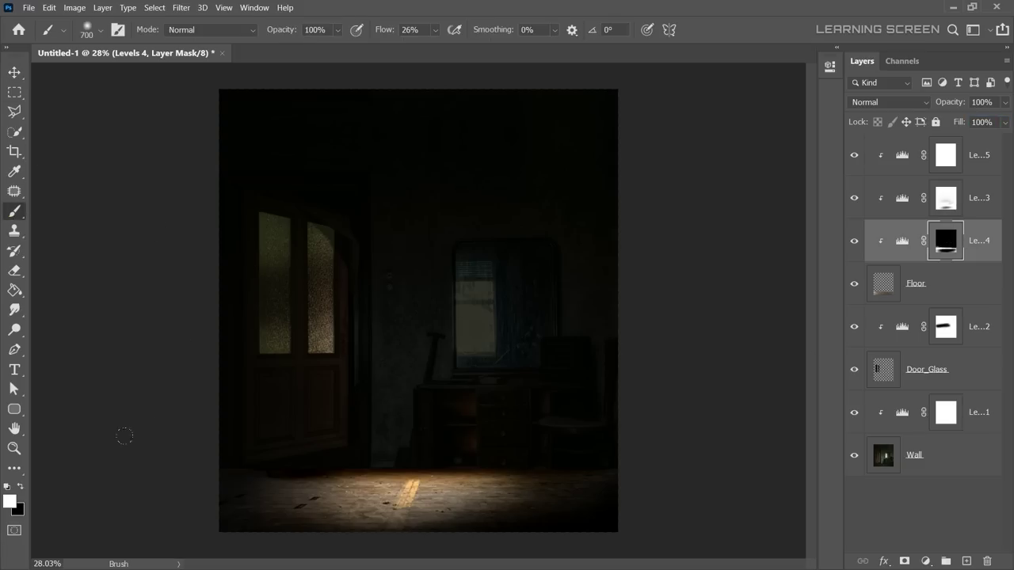
pyautogui.hotkey('shift', '1')
pyautogui.hotkey('shift', '3')
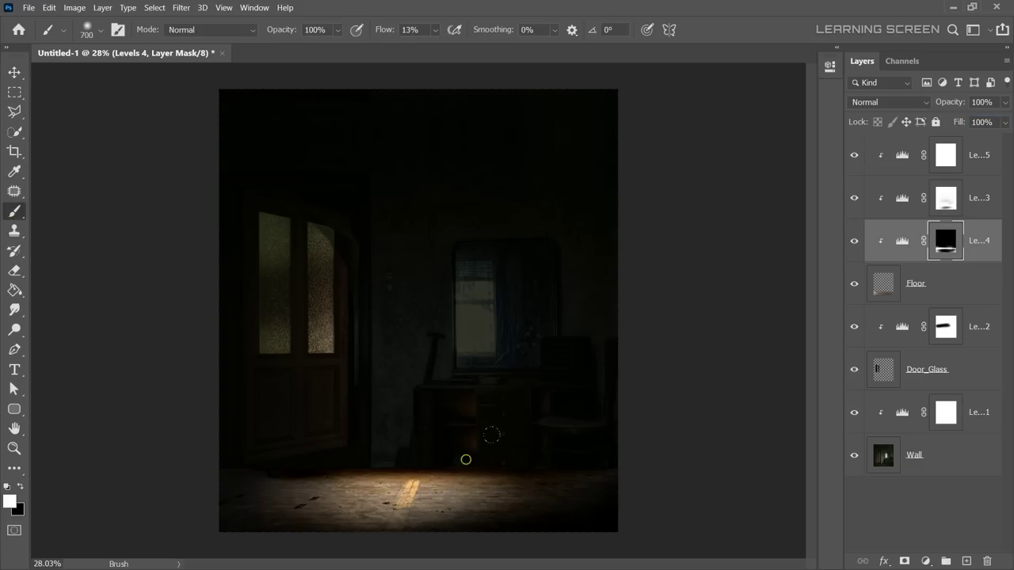
pyautogui.moveTo(491, 434); pyautogui.dragTo(470, 421)
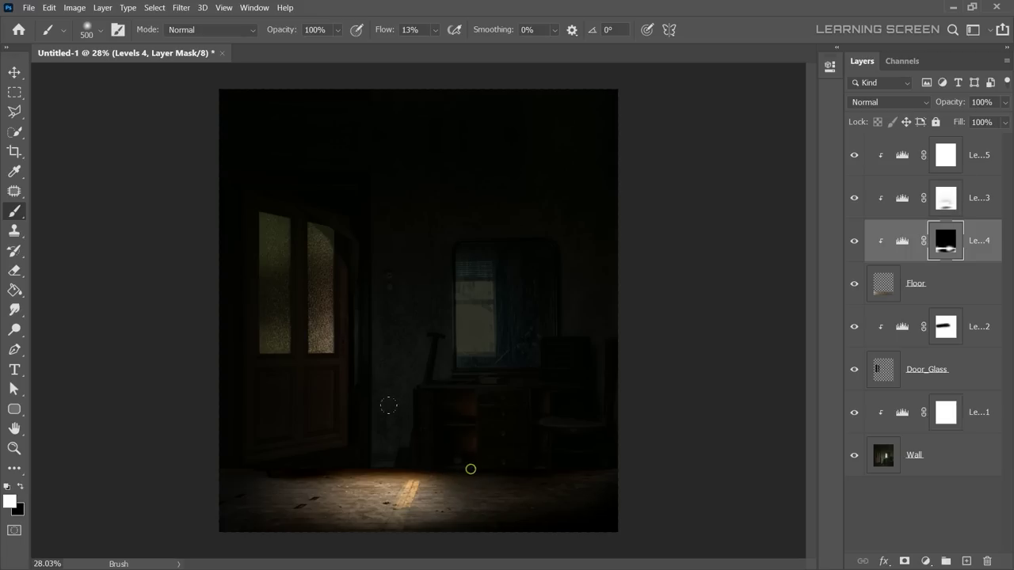
pyautogui.click(11, 73)
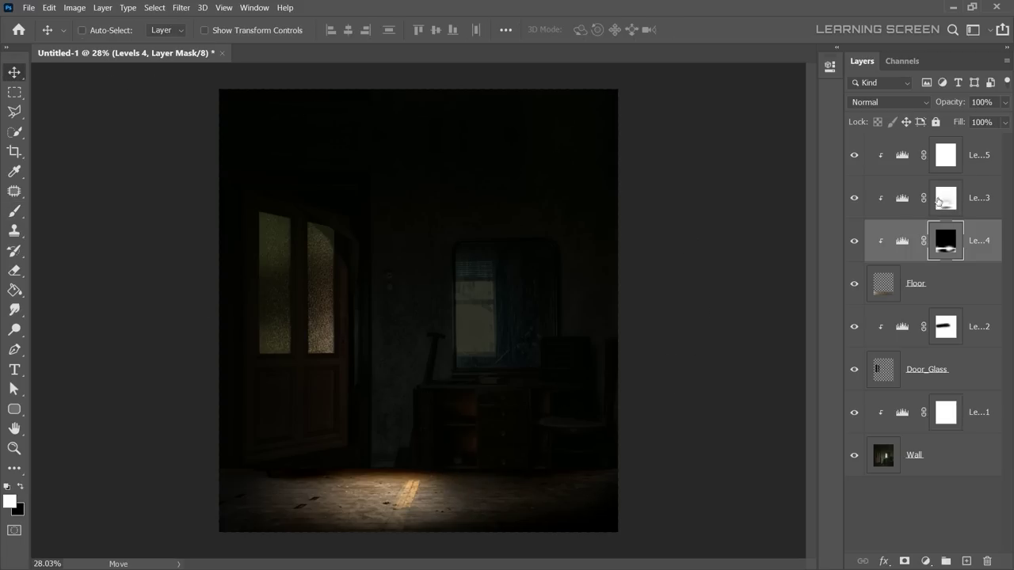
pyautogui.click(903, 155)
# Add a colorized Hue/Saturation layer with Hue 208 and Saturation 40 to tint the room blue.
pyautogui.click(925, 560)
pyautogui.click(934, 436)
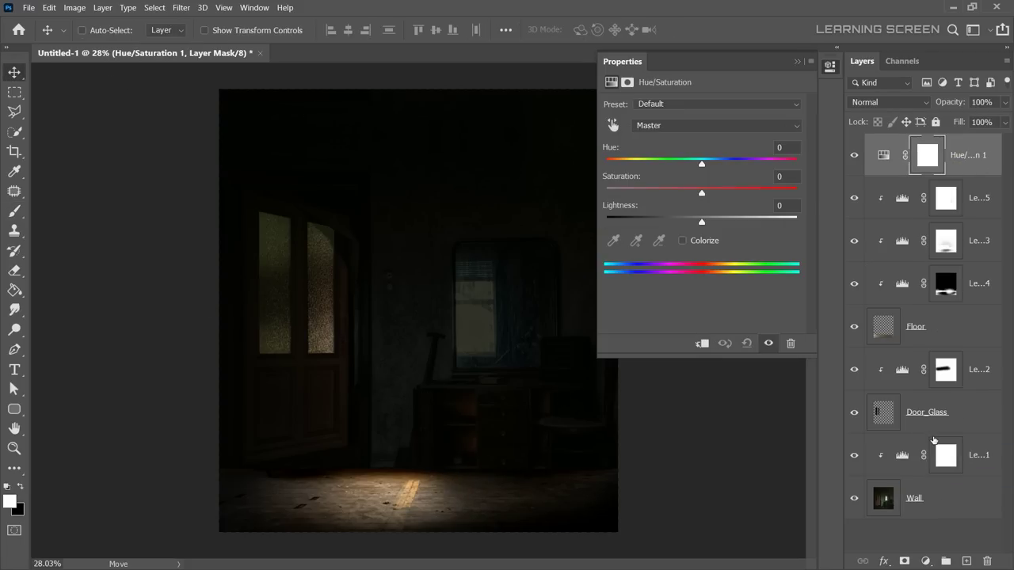
pyautogui.click(689, 241)
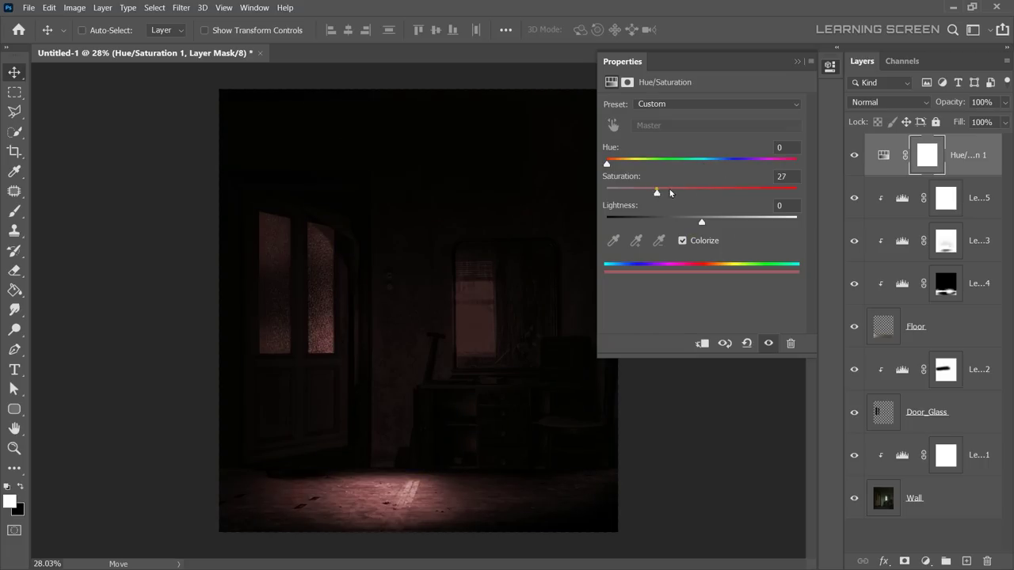
pyautogui.moveTo(655, 191); pyautogui.dragTo(683, 192)
pyautogui.moveTo(607, 163); pyautogui.dragTo(711, 164)
pyautogui.click(798, 61)
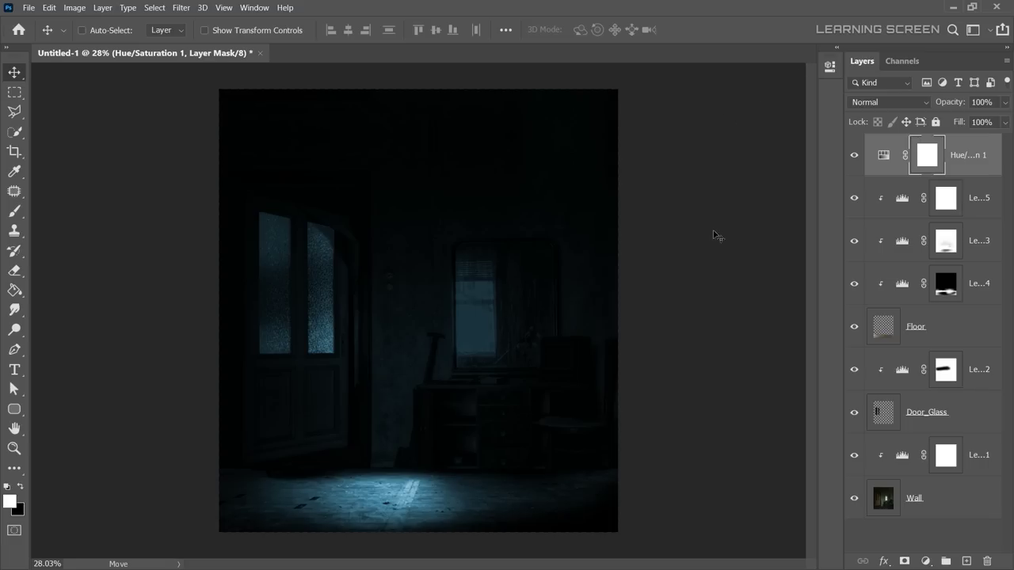
pyautogui.click(854, 155)
# Group all the room layers down to Wall into a group named Background.
pyautogui.keyDown('shift'); pyautogui.click(955, 499); pyautogui.keyUp('shift')
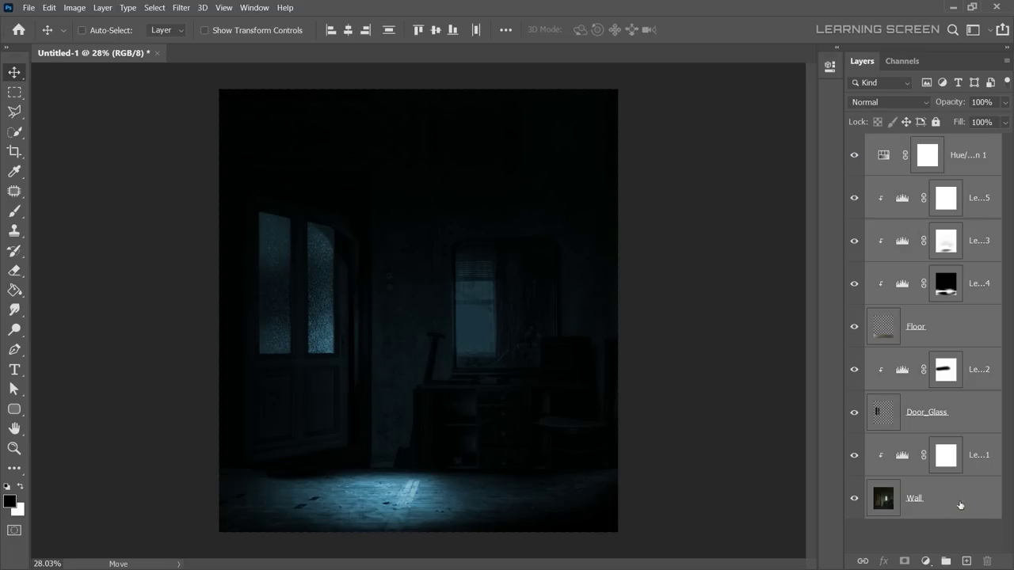
pyautogui.rightClick(960, 504)
pyautogui.click(824, 127)
pyautogui.write('kground')
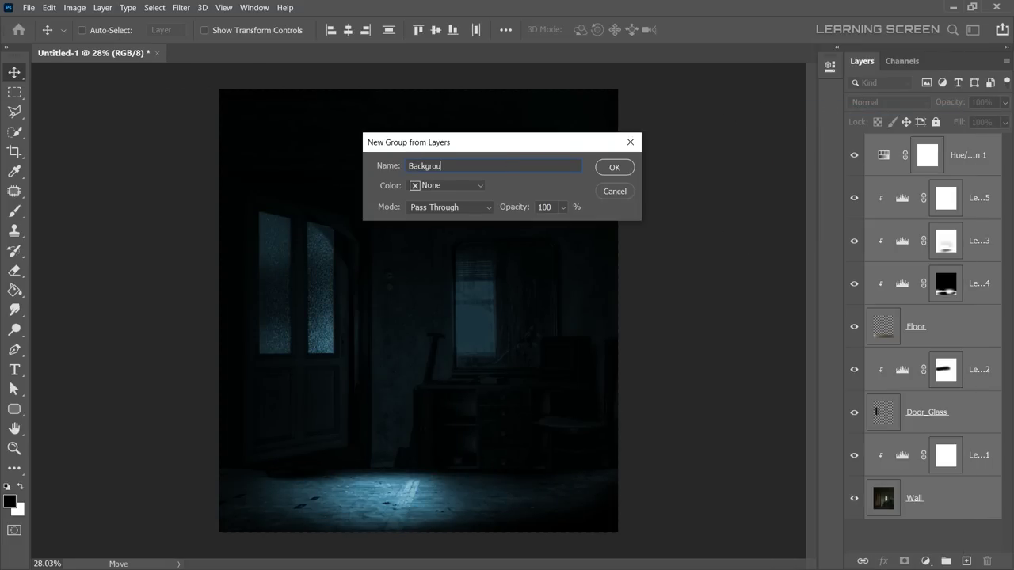
pyautogui.press('Return')
pyautogui.click(28, 7)
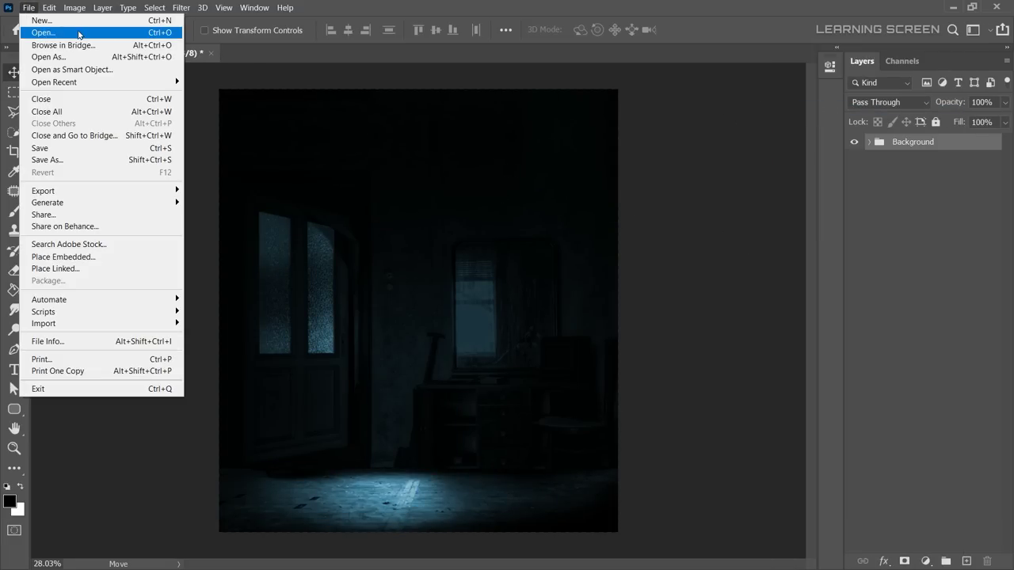
pyautogui.click(79, 33)
# Open the Snake1.jpg photo.
pyautogui.click(553, 122)
pyautogui.doubleClick(529, 107)
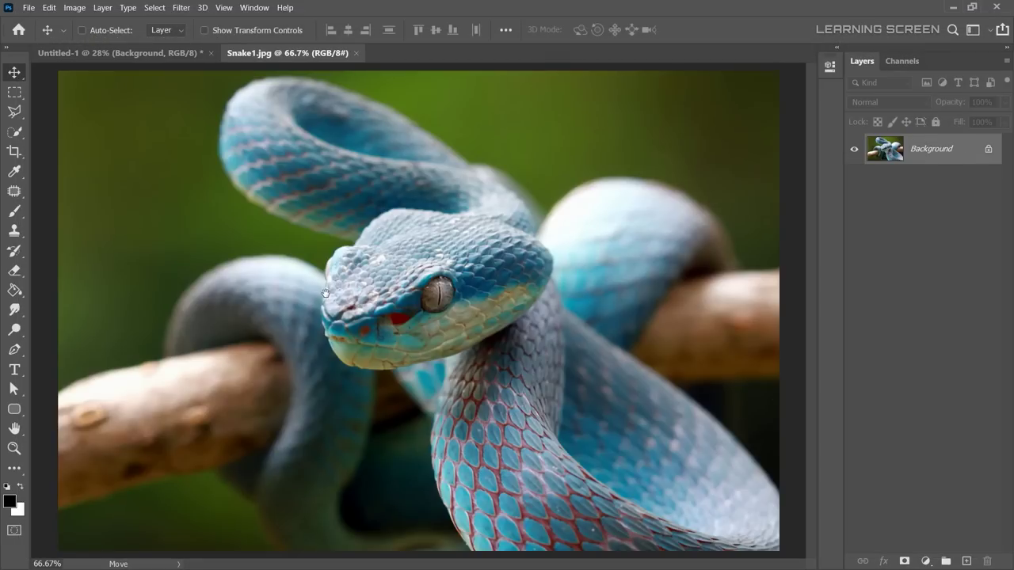
pyautogui.scroll(5, 354, 248)
# Place Pen path anchors along the snake's snout and lower jaw.
pyautogui.click(14, 349)
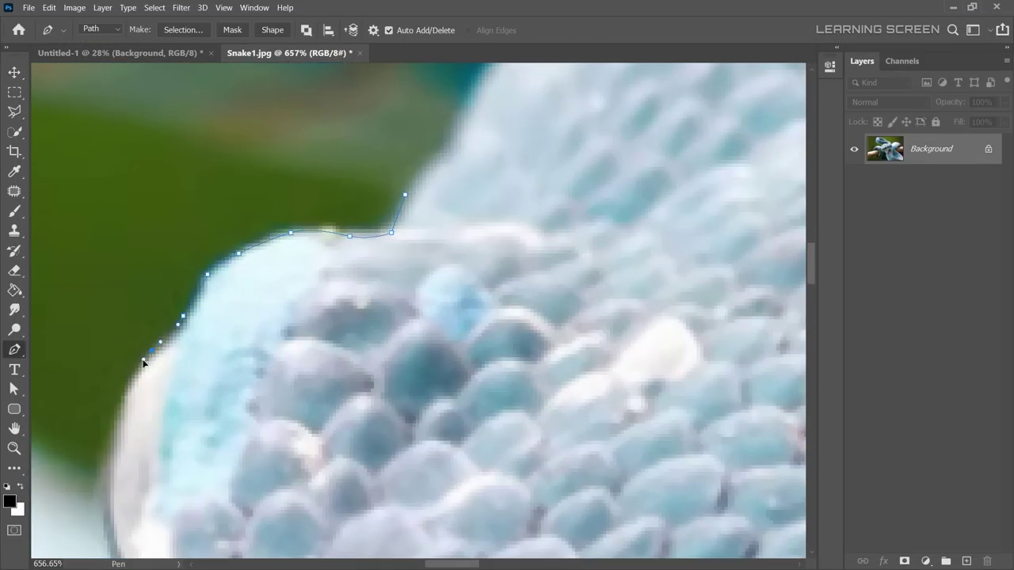
pyautogui.moveTo(143, 362); pyautogui.dragTo(256, 214)
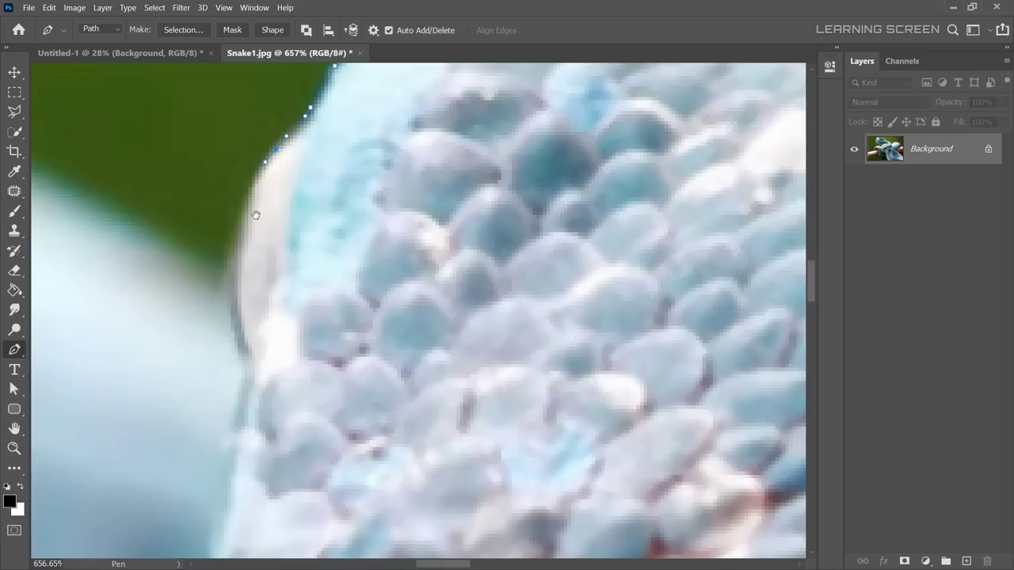
pyautogui.scroll(-3, 233, 312)
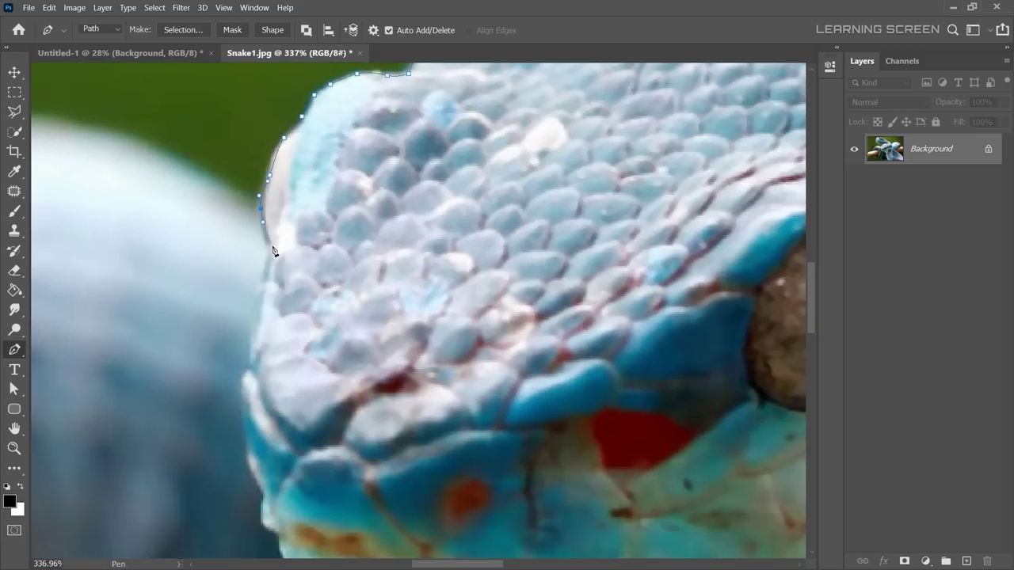
pyautogui.click(240, 405)
pyautogui.moveTo(241, 399); pyautogui.dragTo(222, 322)
pyautogui.moveTo(243, 405); pyautogui.dragTo(159, 247)
pyautogui.click(267, 400)
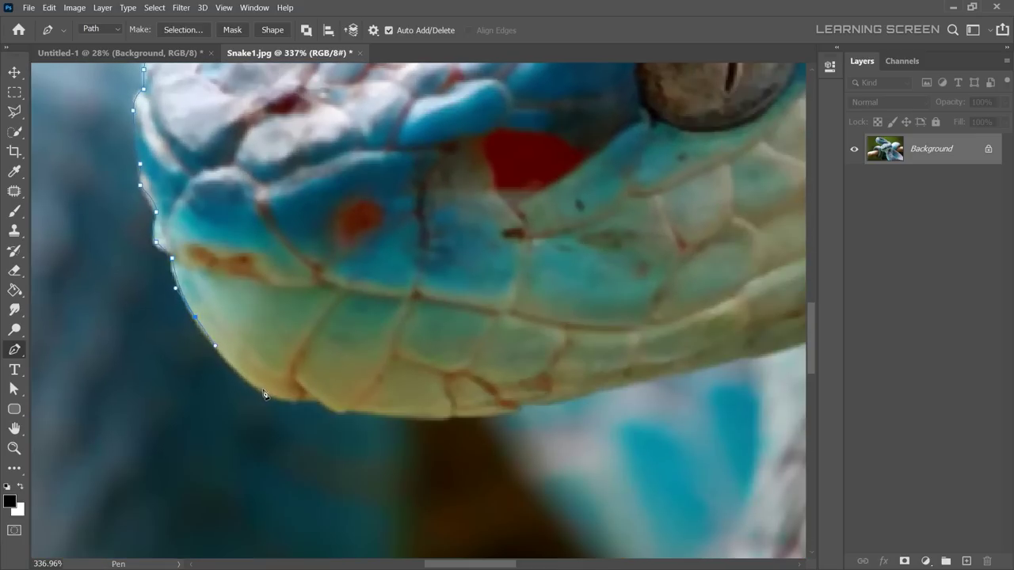
pyautogui.scroll(2, 268, 400)
pyautogui.click(615, 415)
pyautogui.moveTo(667, 401); pyautogui.dragTo(414, 410)
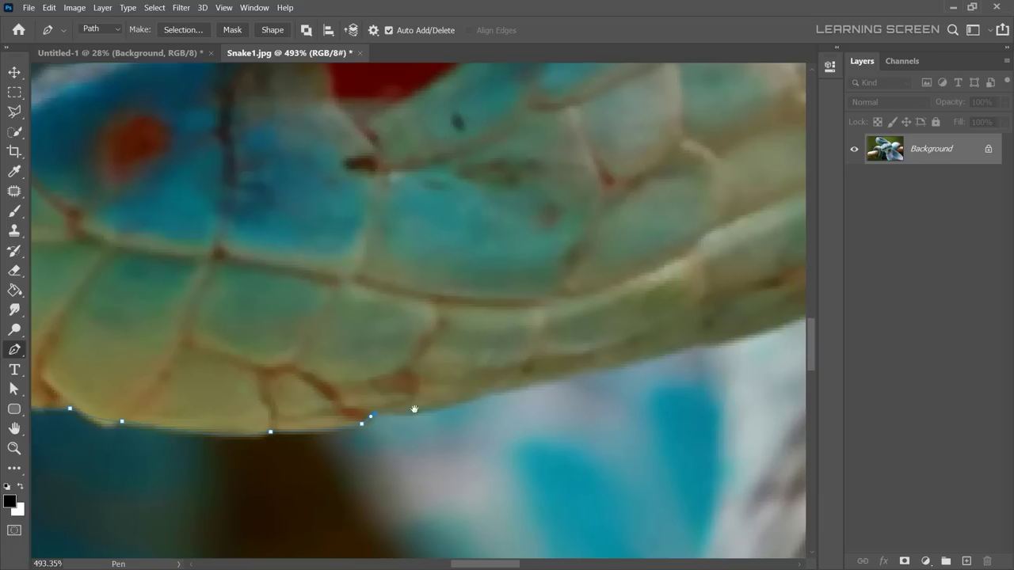
pyautogui.click(737, 345)
# Continue the Pen path along the snake's scaled body edge.
pyautogui.moveTo(762, 338); pyautogui.dragTo(546, 362)
pyautogui.moveTo(637, 291); pyautogui.dragTo(395, 414)
pyautogui.click(518, 354)
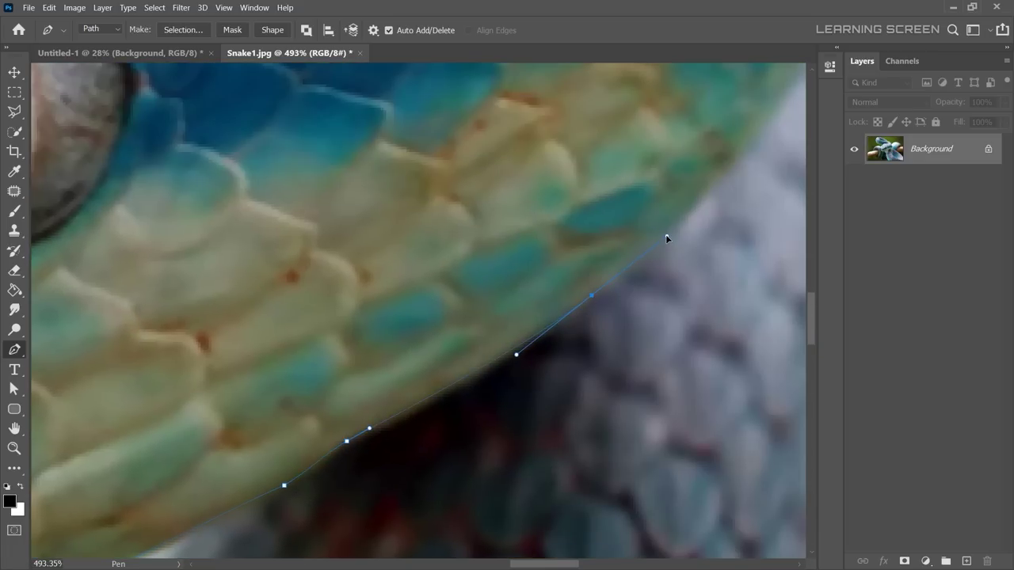
pyautogui.moveTo(666, 235)
pyautogui.mouseDown()
pyautogui.moveTo(559, 232)
pyautogui.moveTo(567, 339)
pyautogui.mouseUp()
pyautogui.click(537, 290)
pyautogui.scroll(-2, 555, 178)
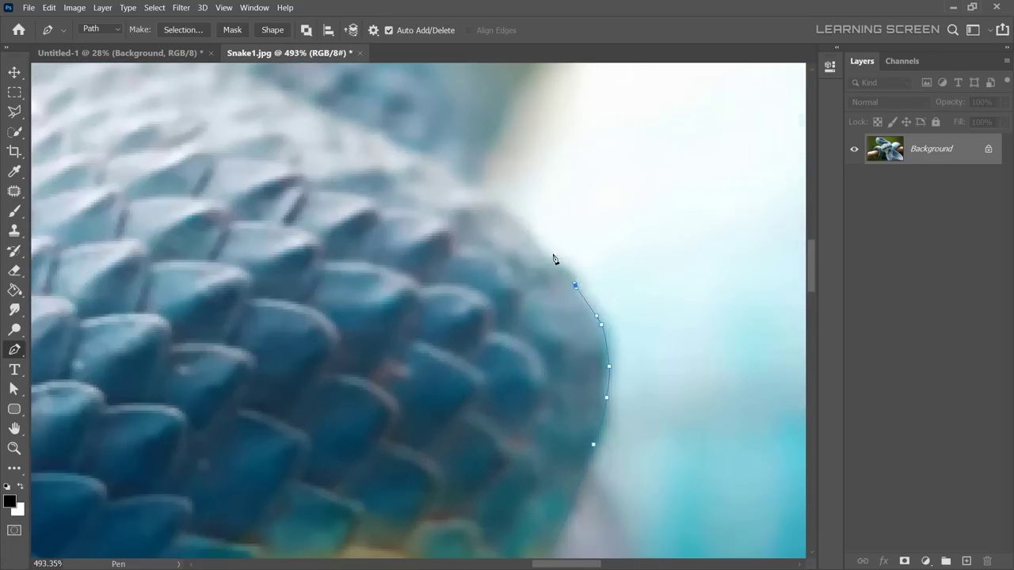
pyautogui.scroll(-3, 555, 260)
pyautogui.scroll(-2, 513, 331)
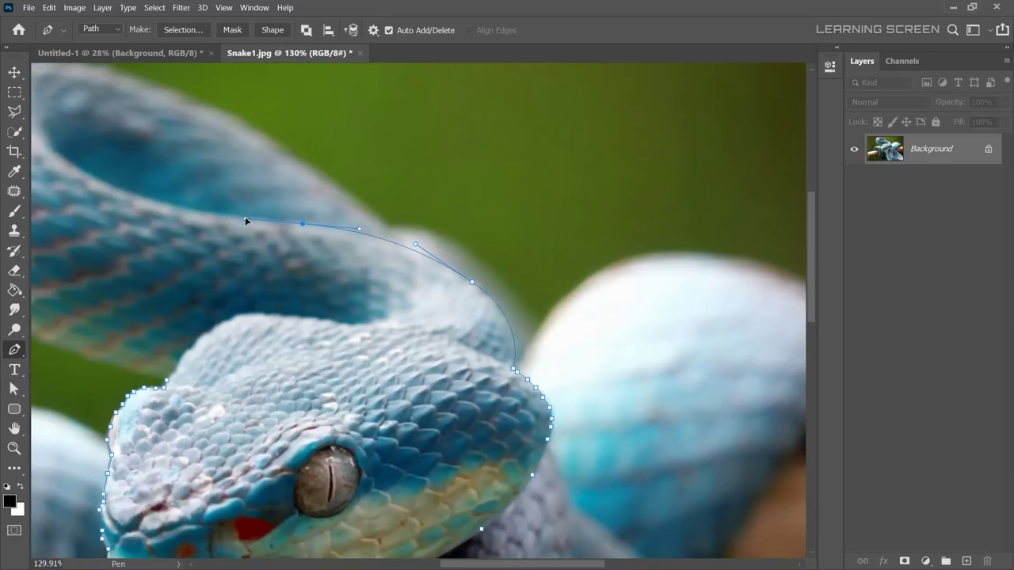
pyautogui.scroll(1, 245, 219)
# Curve the path around the upper coil, close it, and choose Make Selection.
pyautogui.moveTo(148, 152); pyautogui.dragTo(95, 173)
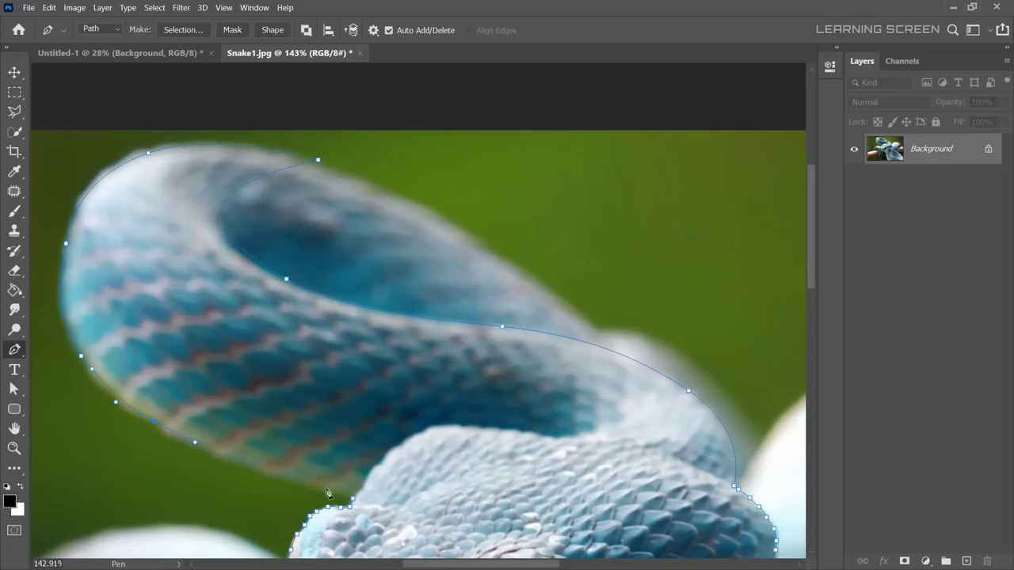
pyautogui.scroll(-2, 366, 502)
pyautogui.scroll(7, 401, 356)
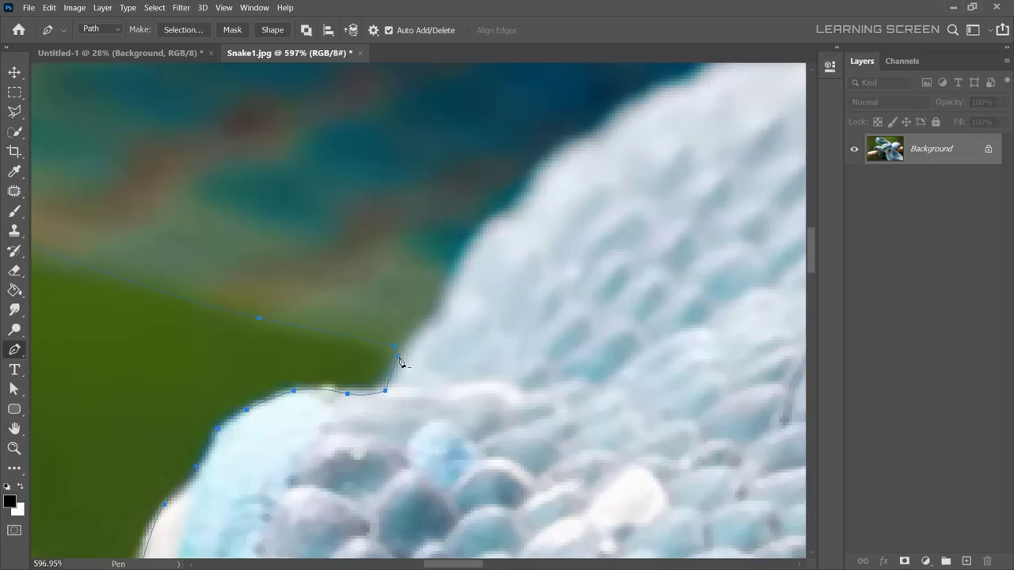
pyautogui.click(399, 357)
pyautogui.hotkey('ctrl', '0')
pyautogui.rightClick(518, 359)
pyautogui.click(543, 95)
# Copy the snake selection into Untitled-1 and close Snake1.jpg without saving.
pyautogui.click(575, 141)
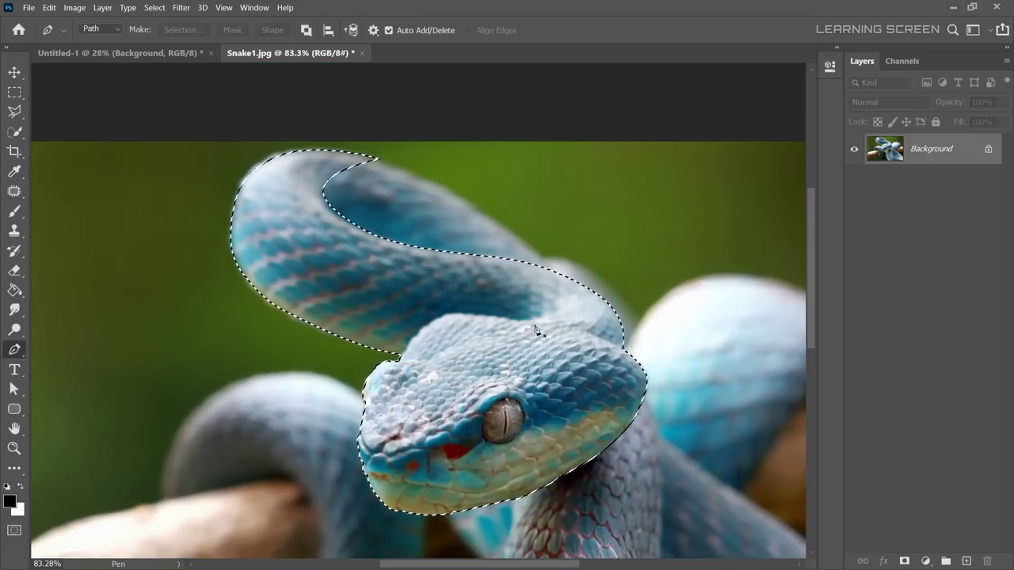
pyautogui.hotkey('ctrl', 'c')
pyautogui.press('v')
pyautogui.click(119, 52)
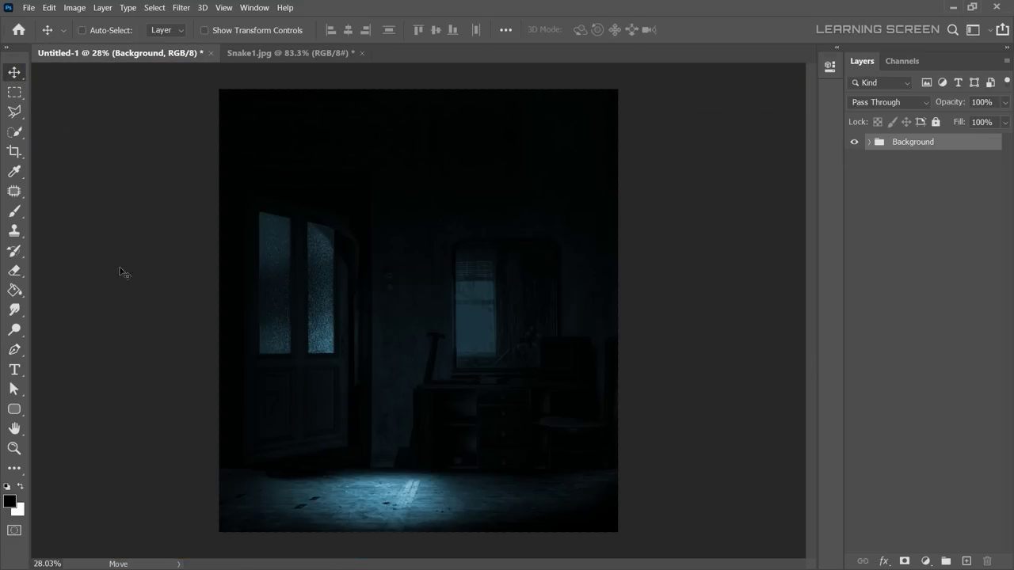
pyautogui.hotkey('ctrl', 'v')
pyautogui.click(362, 52)
pyautogui.click(518, 228)
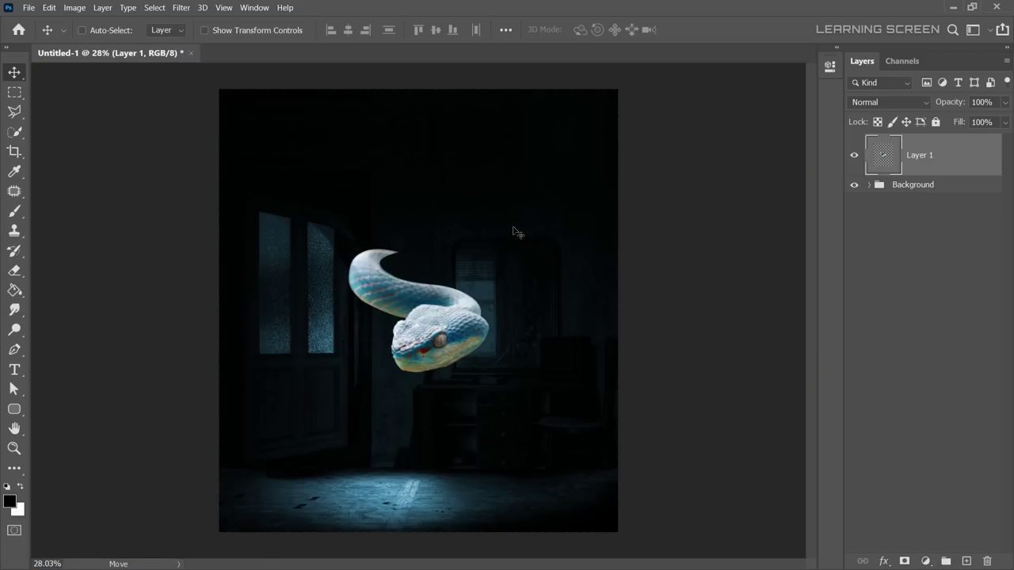
# Scale the snake to about 184% and position it near the top of the room.
pyautogui.scroll(1, 438, 341)
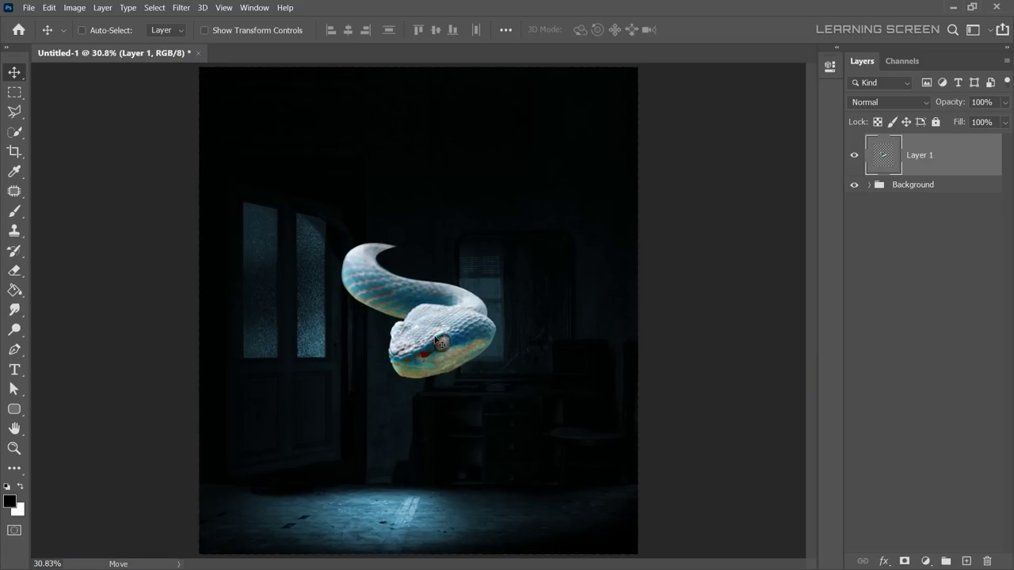
pyautogui.moveTo(438, 340)
pyautogui.mouseDown()
pyautogui.moveTo(387, 227)
pyautogui.moveTo(477, 243)
pyautogui.mouseUp()
pyautogui.hotkey('ctrl', 't')
pyautogui.moveTo(538, 285); pyautogui.dragTo(628, 367)
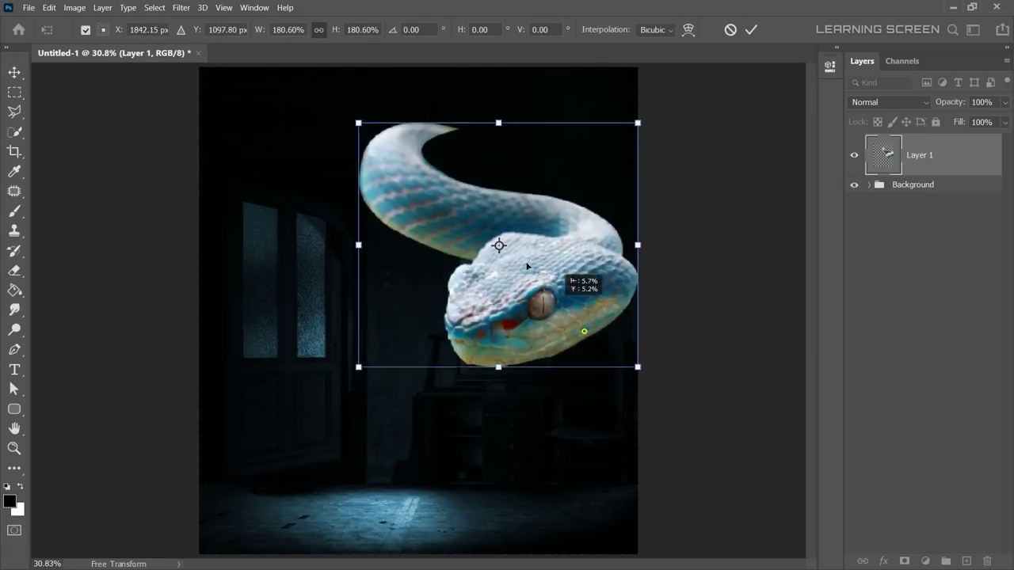
pyautogui.moveTo(563, 297); pyautogui.dragTo(539, 231)
pyautogui.moveTo(617, 289); pyautogui.dragTo(622, 294)
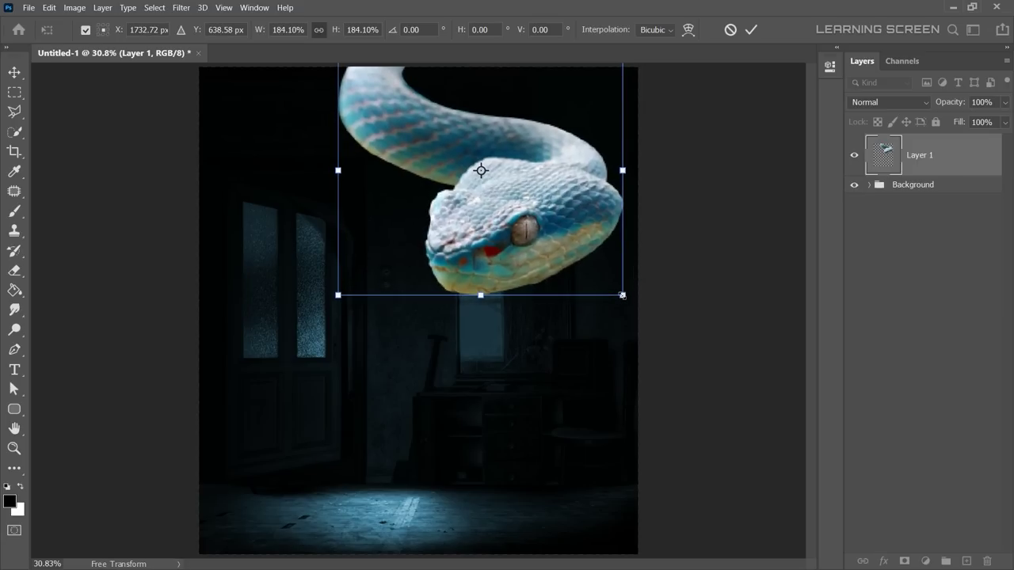
pyautogui.click(751, 31)
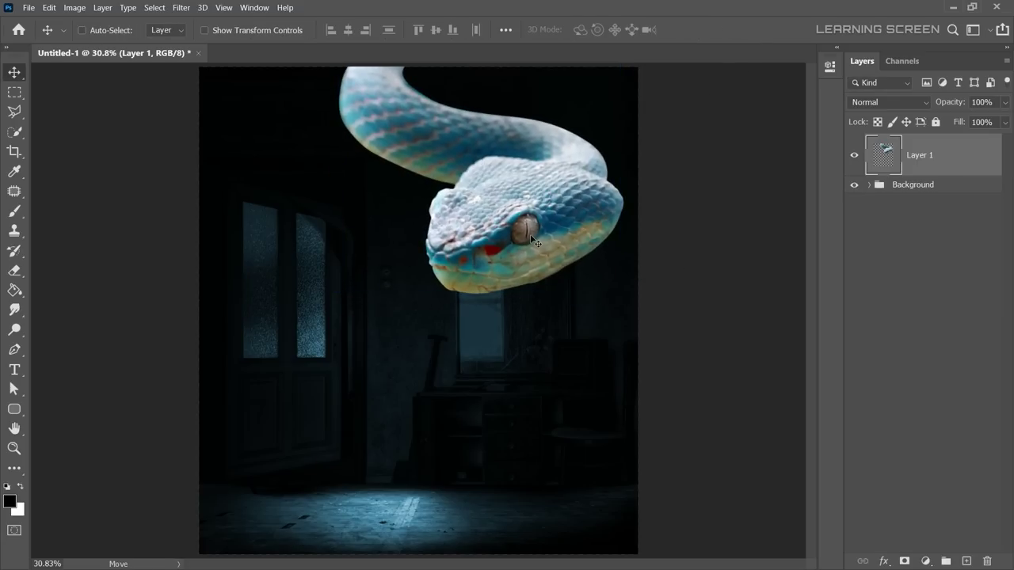
pyautogui.hotkey('shift', 'Left')
pyautogui.scroll(5, 522, 230)
pyautogui.scroll(2, 423, 227)
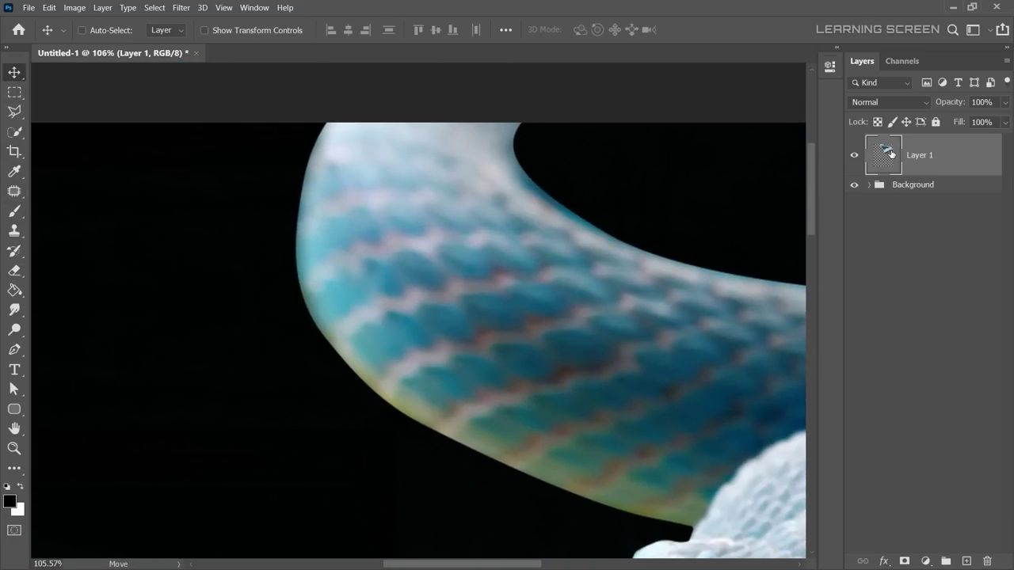
# Add a layer mask to the snake layer and set up a 100%-flow brush for it.
pyautogui.click(904, 560)
pyautogui.click(14, 211)
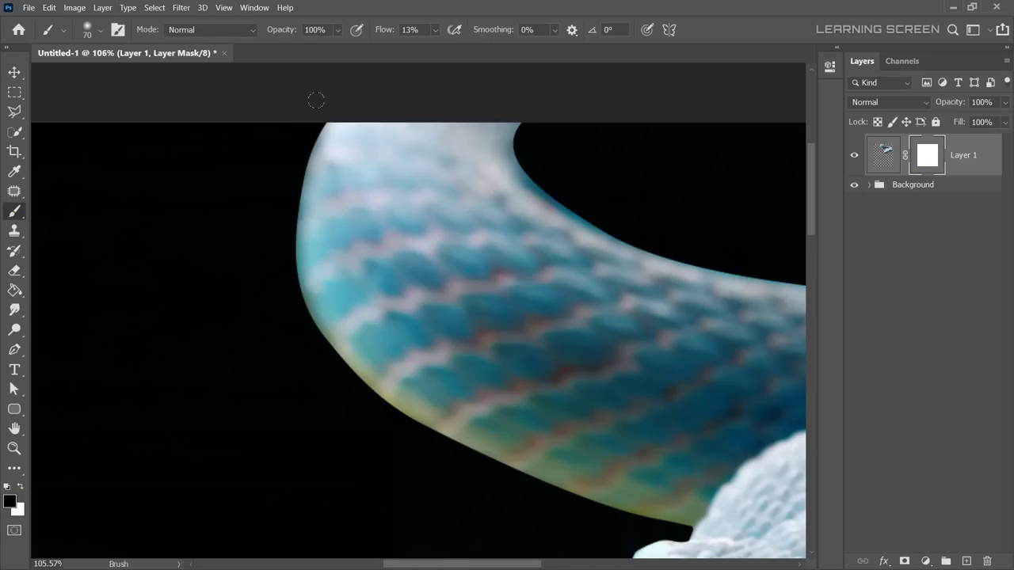
pyautogui.moveTo(433, 29); pyautogui.dragTo(507, 45)
pyautogui.rightClick(405, 163)
pyautogui.press('Return')
pyautogui.scroll(3, 321, 95)
pyautogui.press('[')
pyautogui.press('[')
pyautogui.press('[')
# Mask away the rough edges at the top notch and along the snake head's outline.
pyautogui.moveTo(631, 126)
pyautogui.mouseDown()
pyautogui.moveTo(606, 164)
pyautogui.moveTo(719, 253)
pyautogui.moveTo(464, 186)
pyautogui.mouseUp()
pyautogui.press(']')
pyautogui.moveTo(425, 156)
pyautogui.mouseDown()
pyautogui.moveTo(597, 230)
pyautogui.moveTo(758, 251)
pyautogui.moveTo(272, 181)
pyautogui.moveTo(760, 230)
pyautogui.moveTo(781, 305)
pyautogui.mouseUp()
pyautogui.hotkey('ctrl', 'z')
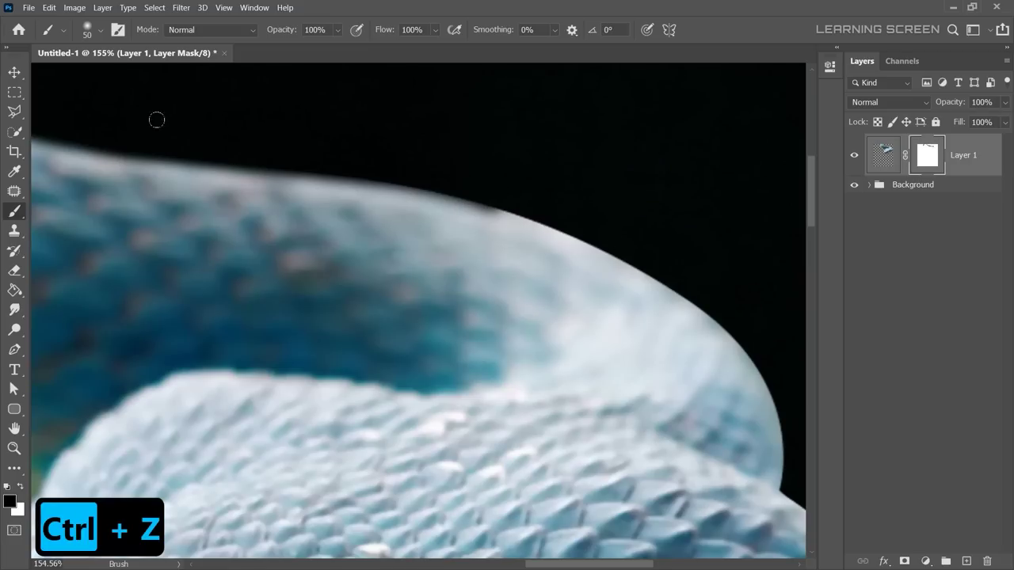
pyautogui.scroll(-2, 586, 245)
pyautogui.hscroll(2, 572, 265)
pyautogui.moveTo(572, 265); pyautogui.dragTo(576, 297)
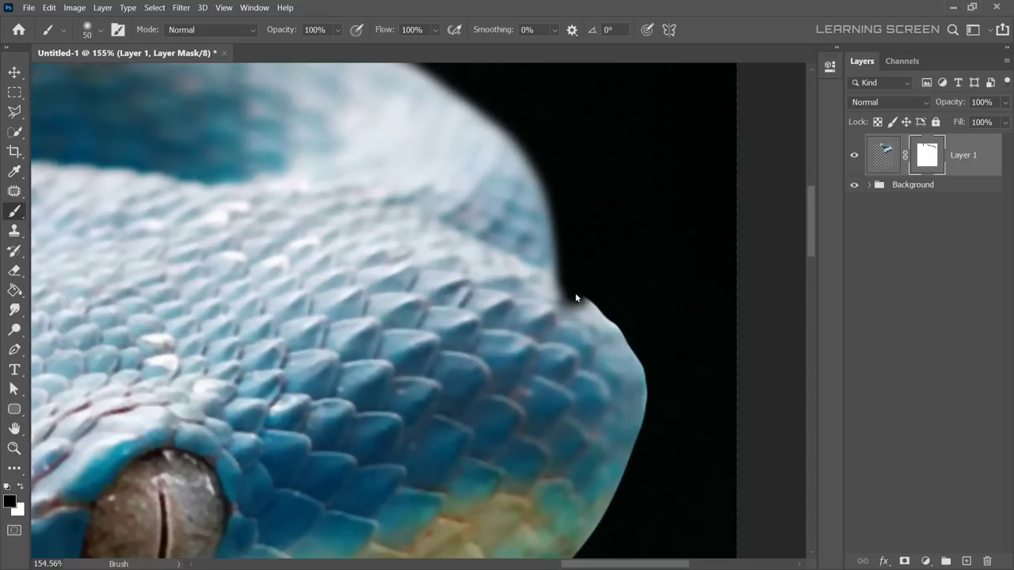
pyautogui.moveTo(562, 229)
pyautogui.mouseDown()
pyautogui.moveTo(565, 267)
pyautogui.moveTo(615, 328)
pyautogui.moveTo(677, 475)
pyautogui.mouseUp()
# Refine the head's outer edge with a 20 then 15 brush, restoring part in white.
pyautogui.press('[')
pyautogui.press('[')
pyautogui.press('[')
pyautogui.scroll(3, 565, 267)
pyautogui.moveTo(608, 296); pyautogui.dragTo(613, 369)
pyautogui.scroll(1, 613, 369)
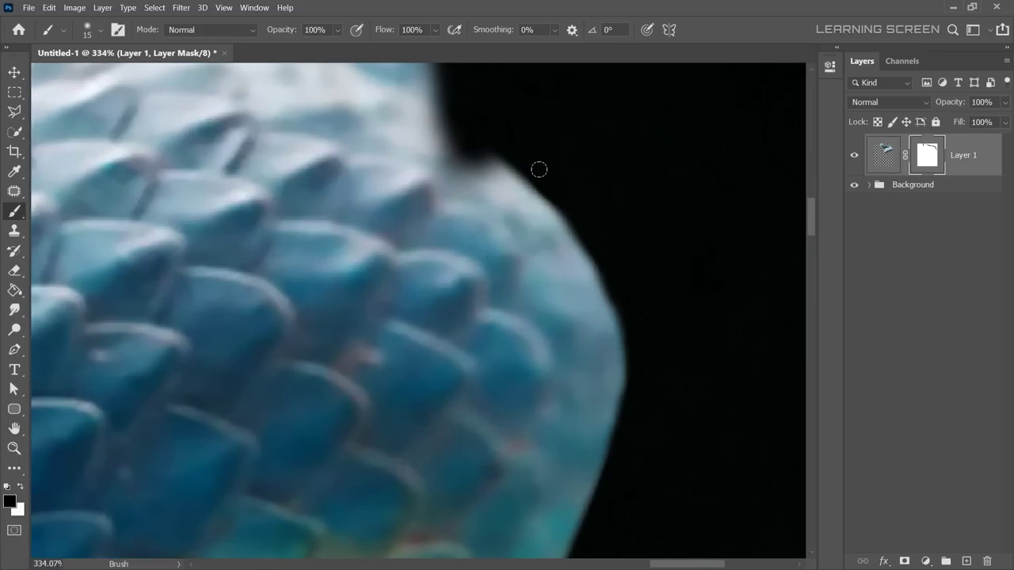
pyautogui.press('[')
pyautogui.press('x')
pyautogui.moveTo(424, 183)
pyautogui.mouseDown()
pyautogui.moveTo(476, 154)
pyautogui.moveTo(499, 178)
pyautogui.mouseUp()
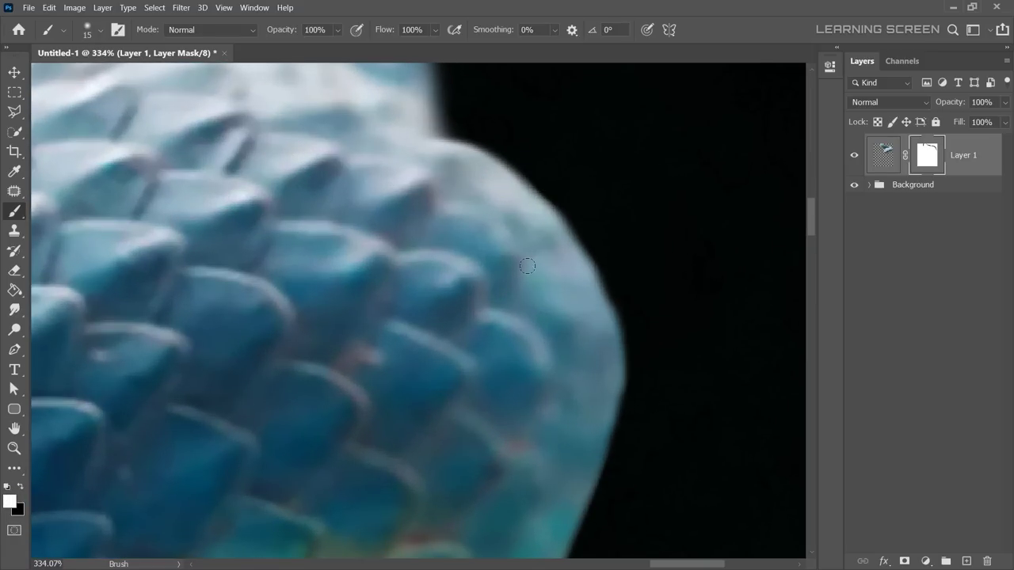
pyautogui.scroll(-7, 694, 325)
pyautogui.scroll(1, 235, 209)
pyautogui.scroll(3, 324, 276)
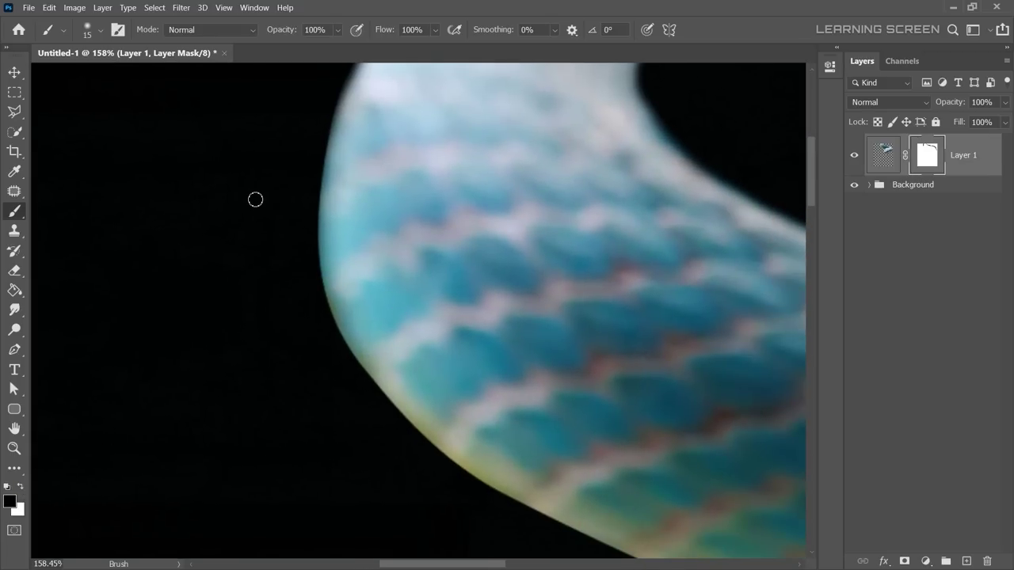
# Clean up the snake body's rough left and lower edges toward the head.
pyautogui.moveTo(334, 87); pyautogui.dragTo(309, 278)
pyautogui.scroll(-2, 293, 269)
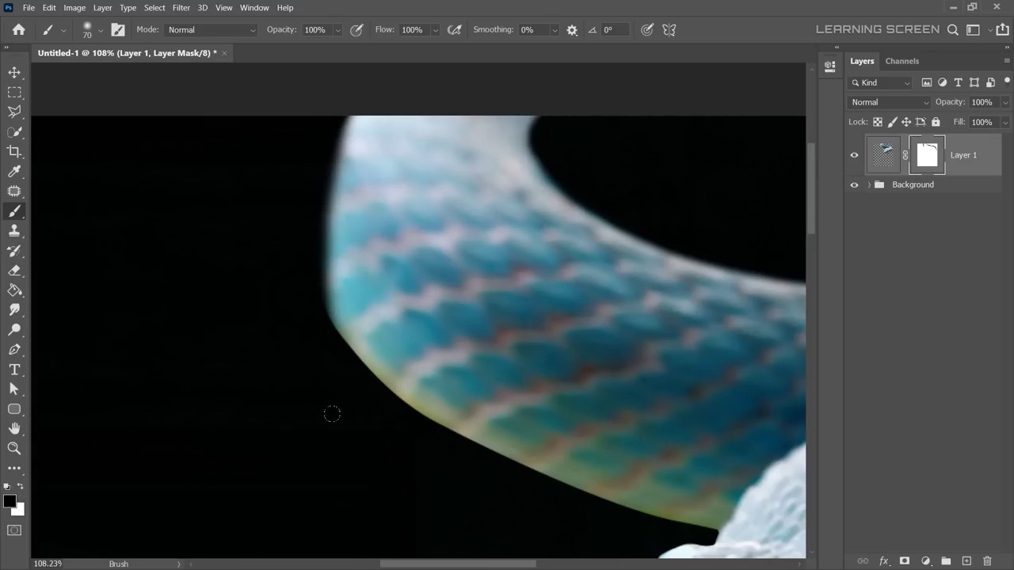
pyautogui.press(']')
pyautogui.press(']')
pyautogui.press(']')
pyautogui.moveTo(322, 363); pyautogui.dragTo(372, 396)
pyautogui.scroll(2, 308, 308)
pyautogui.moveTo(308, 308); pyautogui.dragTo(308, 272)
pyautogui.scroll(2, 161, 190)
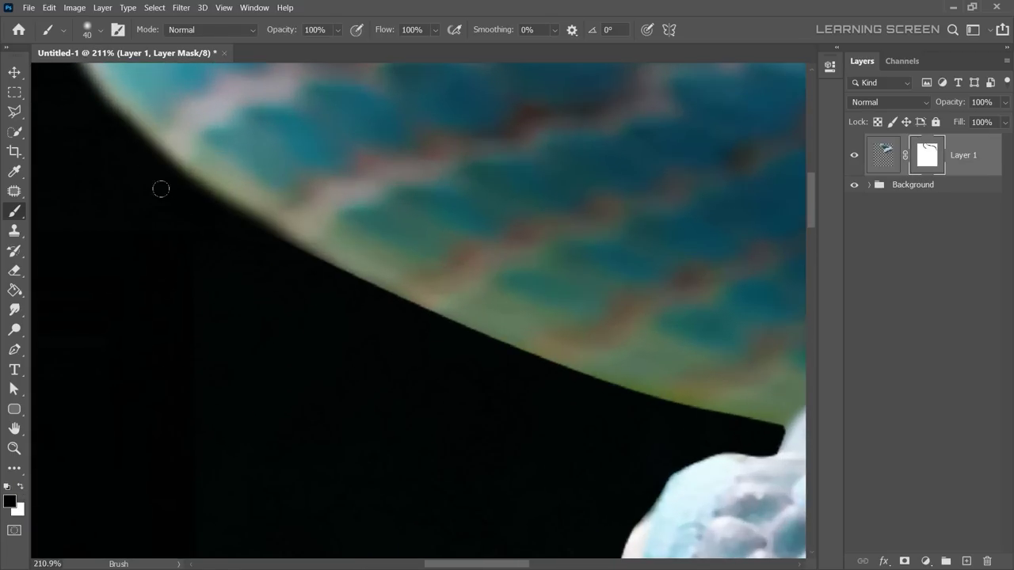
pyautogui.press('[')
pyautogui.press('[')
pyautogui.moveTo(252, 231); pyautogui.dragTo(733, 423)
# Trim the body edge where it meets the head using 20 and 35 brush sizes.
pyautogui.scroll(2, 561, 369)
pyautogui.press('[')
pyautogui.press('[')
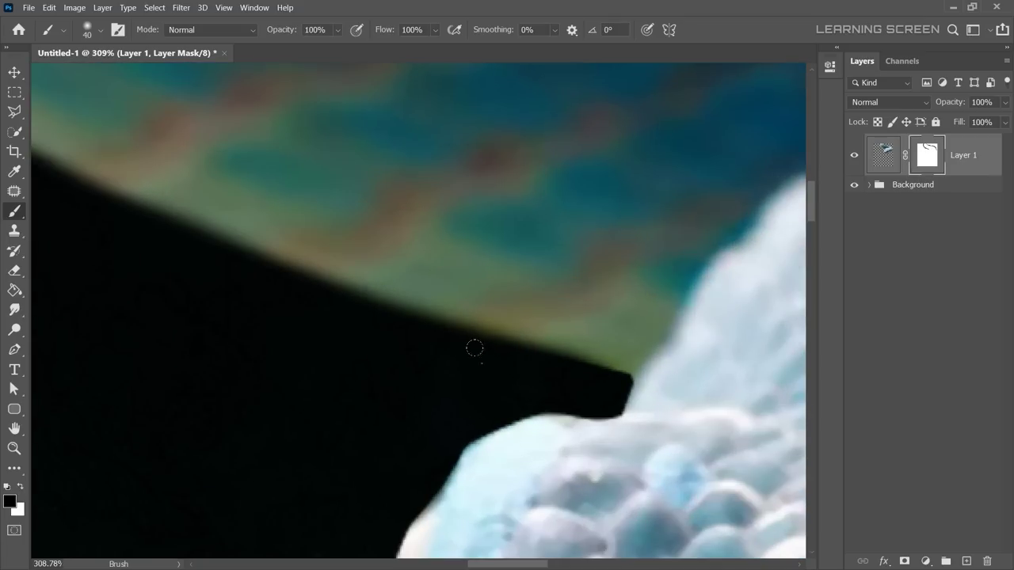
pyautogui.moveTo(473, 346)
pyautogui.mouseDown()
pyautogui.moveTo(613, 395)
pyautogui.moveTo(389, 436)
pyautogui.mouseUp()
pyautogui.scroll(1, 389, 436)
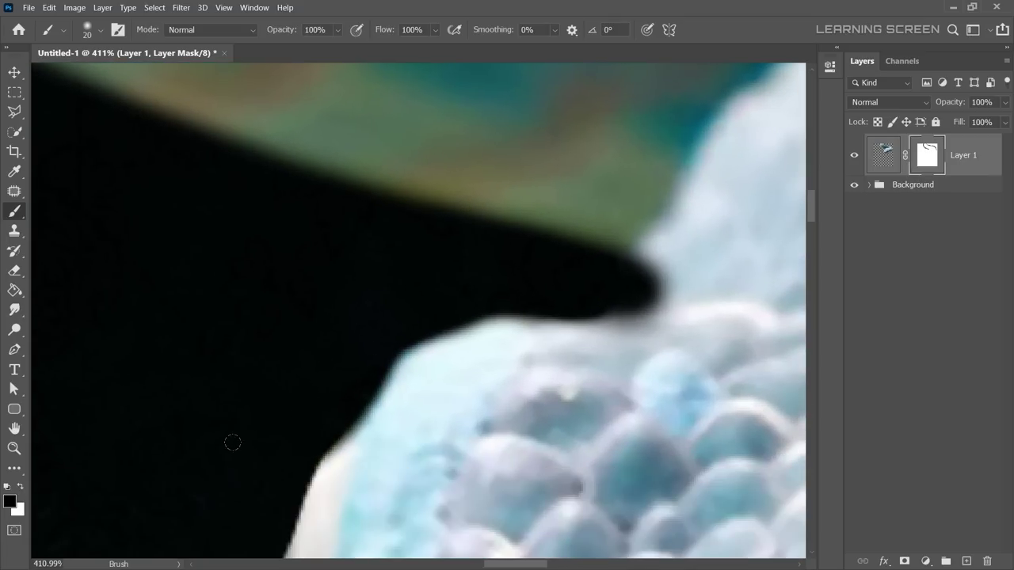
pyautogui.press(']')
pyautogui.press(']')
pyautogui.press(']')
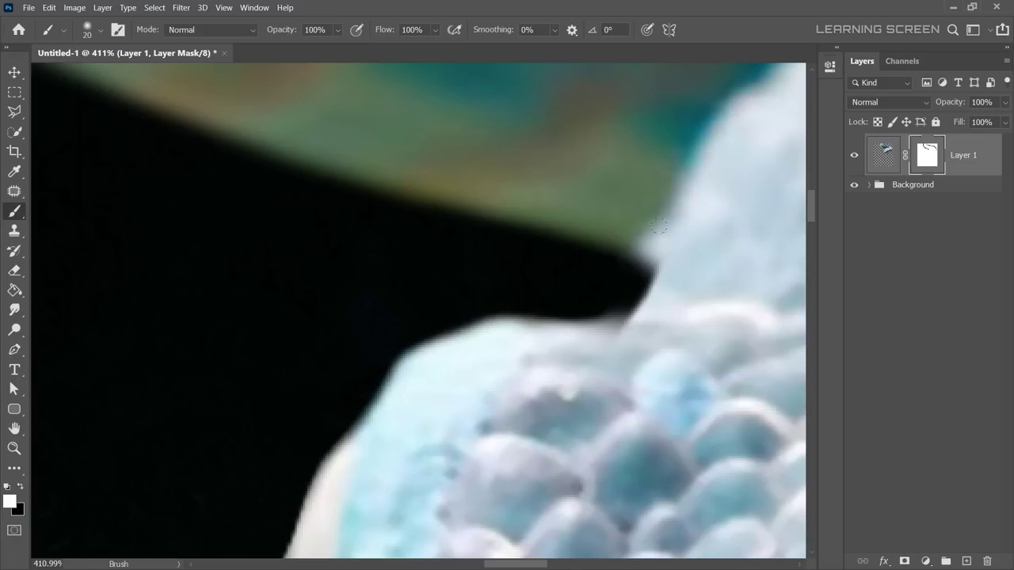
pyautogui.moveTo(596, 290); pyautogui.dragTo(570, 360)
pyautogui.scroll(-2, 569, 359)
pyautogui.hotkey('ctrl', 'z')
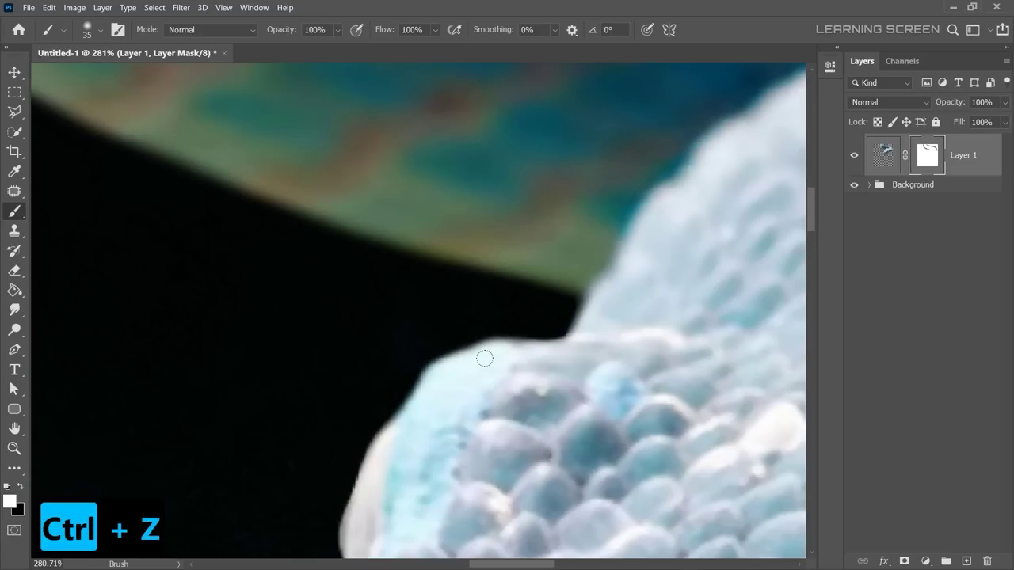
pyautogui.scroll(-3, 482, 355)
pyautogui.scroll(-2, 460, 278)
pyautogui.scroll(6, 636, 277)
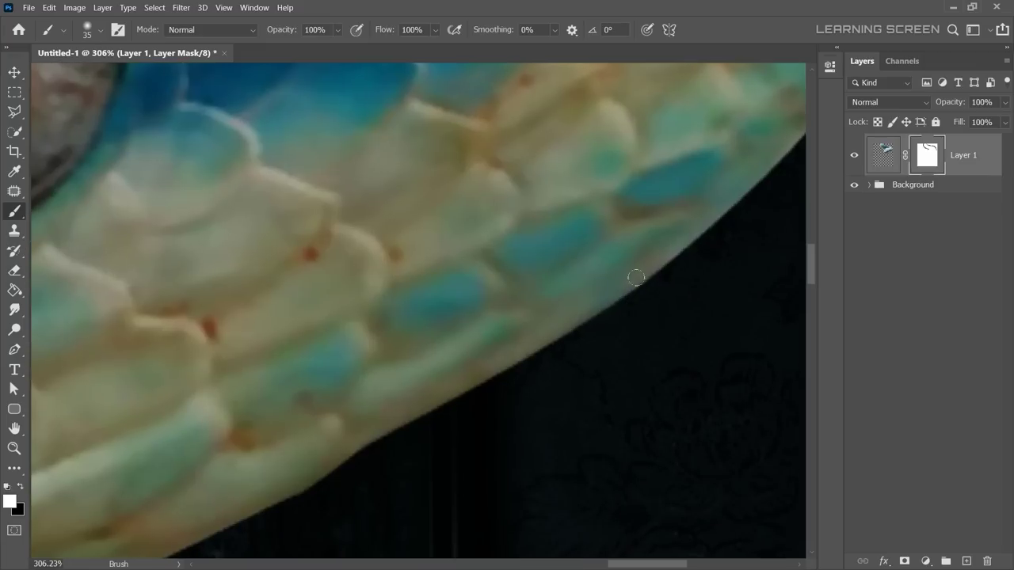
# Soften the snake's jaw and head edges with the Blur tool on the snake pixels.
pyautogui.click(15, 309)
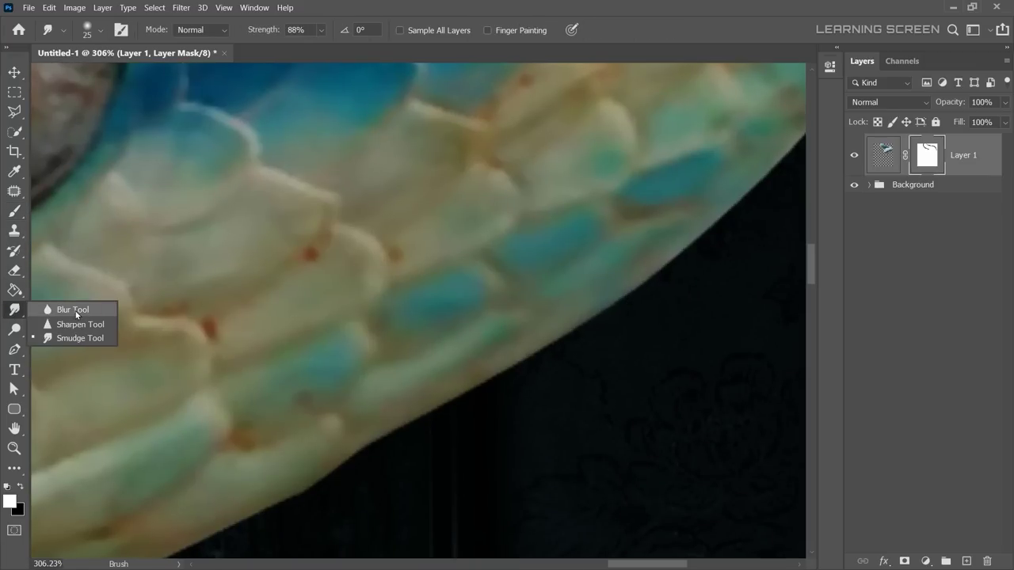
pyautogui.click(77, 310)
pyautogui.click(330, 30)
pyautogui.hotkey('ctrl', '2')
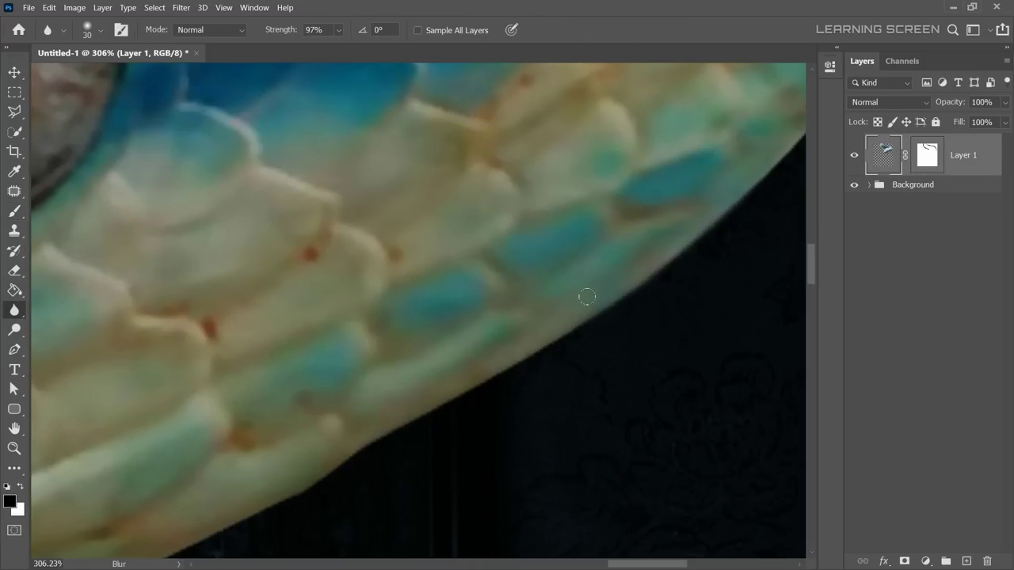
pyautogui.moveTo(439, 383)
pyautogui.mouseDown()
pyautogui.moveTo(299, 385)
pyautogui.moveTo(525, 294)
pyautogui.moveTo(464, 357)
pyautogui.moveTo(553, 300)
pyautogui.mouseUp()
pyautogui.moveTo(306, 337)
pyautogui.mouseDown()
pyautogui.moveTo(327, 335)
pyautogui.moveTo(426, 382)
pyautogui.moveTo(542, 558)
pyautogui.mouseUp()
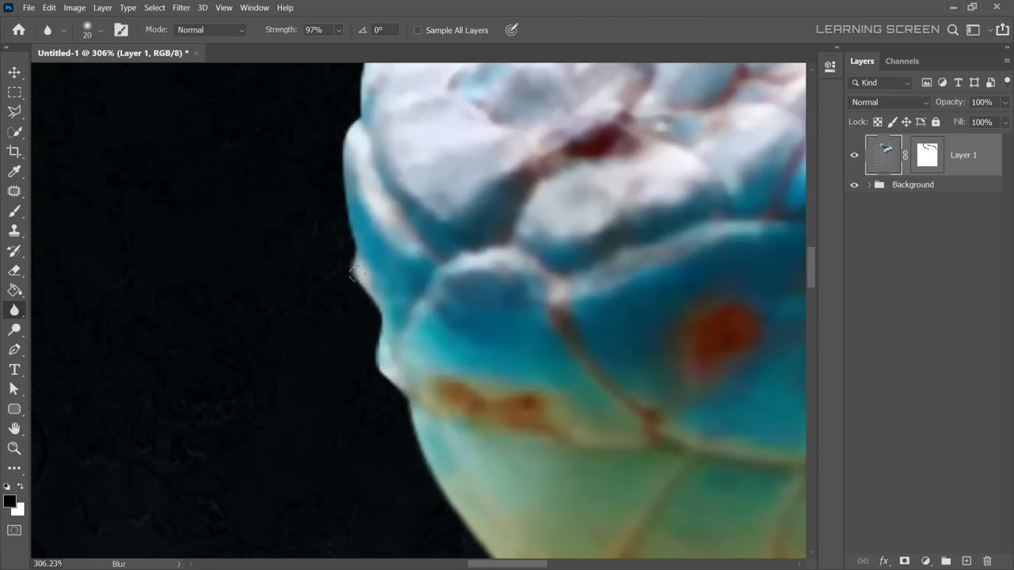
pyautogui.scroll(1, 357, 113)
pyautogui.scroll(2, 372, 143)
pyautogui.scroll(-1, 387, 139)
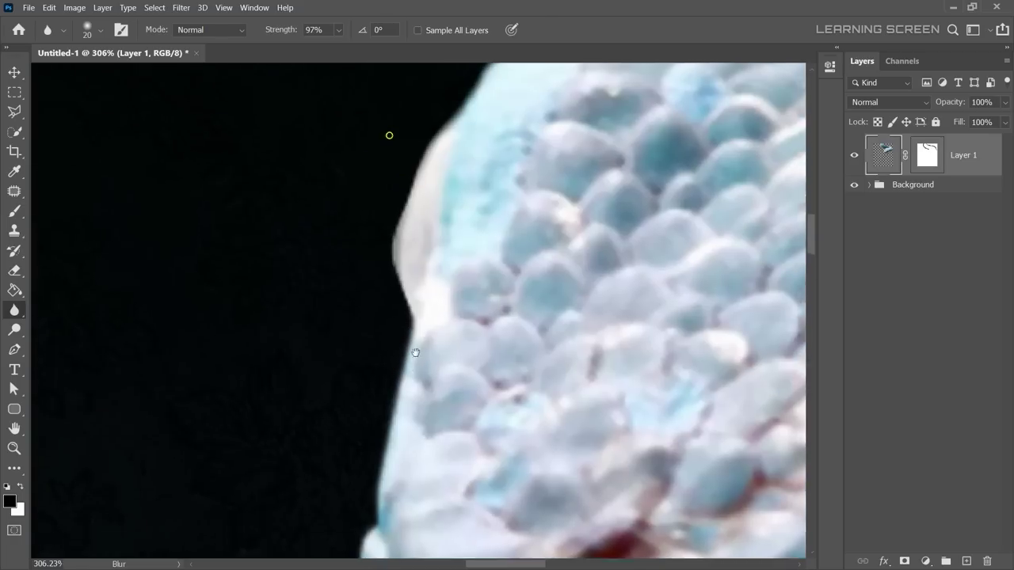
pyautogui.scroll(-1, 389, 135)
pyautogui.scroll(-1, 443, 222)
pyautogui.scroll(-1, 577, 184)
# Fit the whole image on screen and save the composition as Manipulation.psd.
pyautogui.hotkey('ctrl', '0')
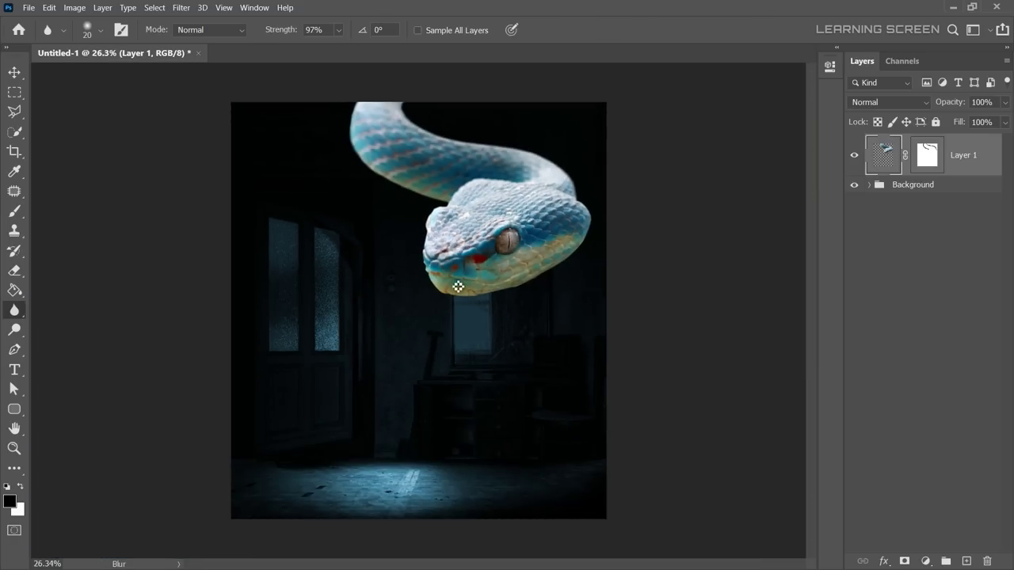
pyautogui.click(14, 73)
pyautogui.hotkey('ctrl', 's')
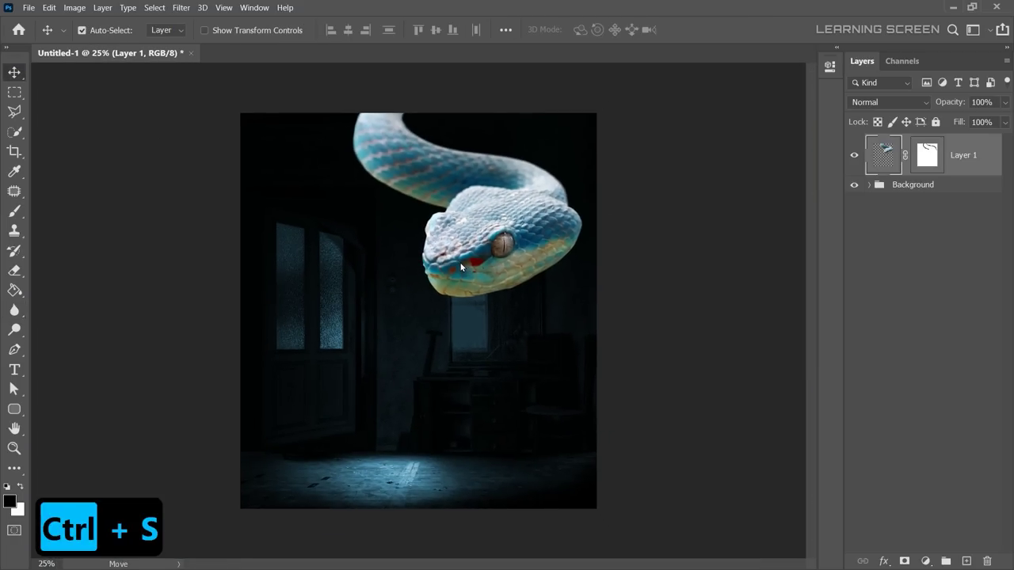
pyautogui.click(925, 561)
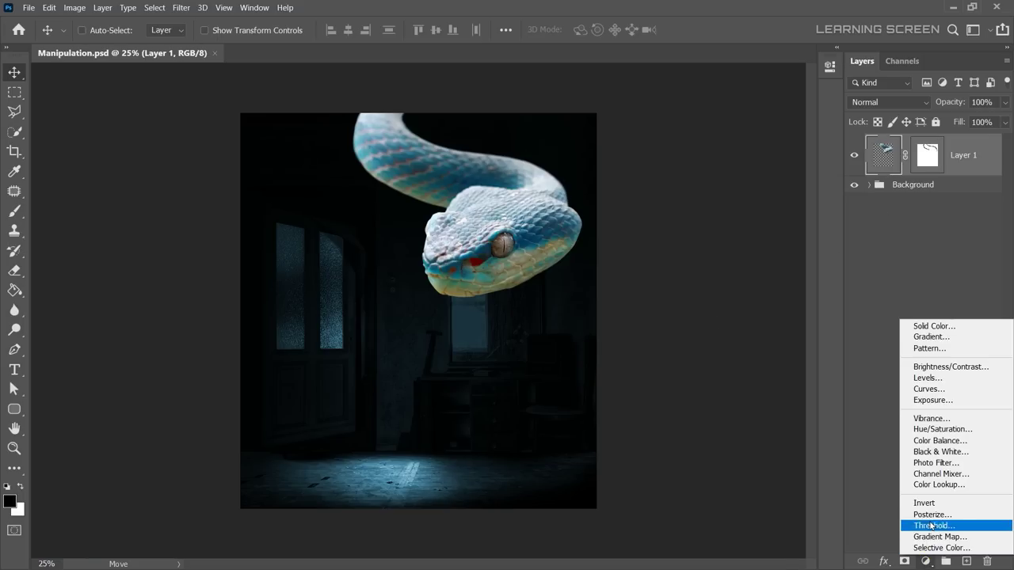
# Add a clipped, colorized Hue/Saturation layer at hue about 190 with an inverted mask.
pyautogui.click(944, 428)
pyautogui.click(701, 342)
pyautogui.click(682, 240)
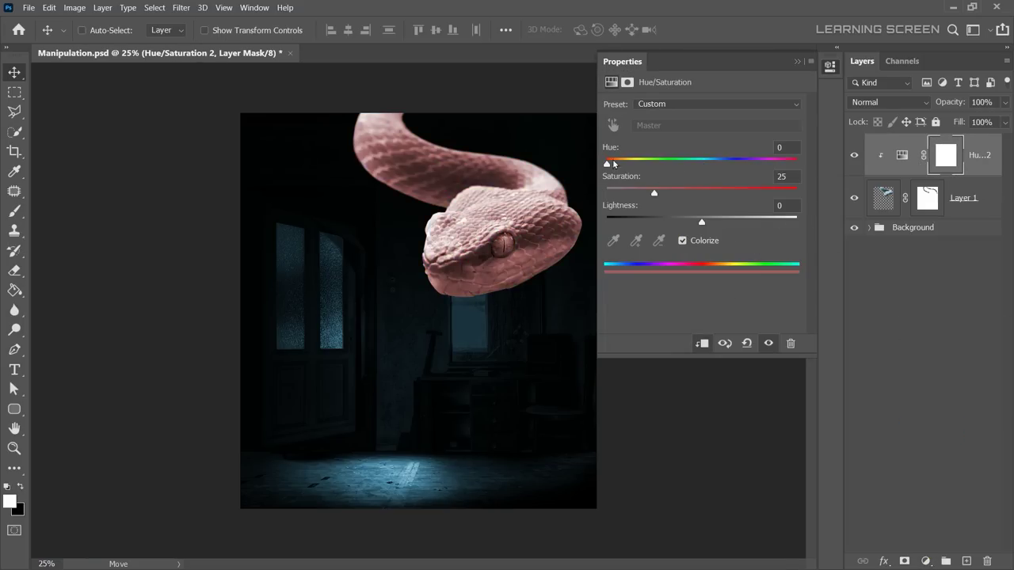
pyautogui.moveTo(610, 163); pyautogui.dragTo(707, 163)
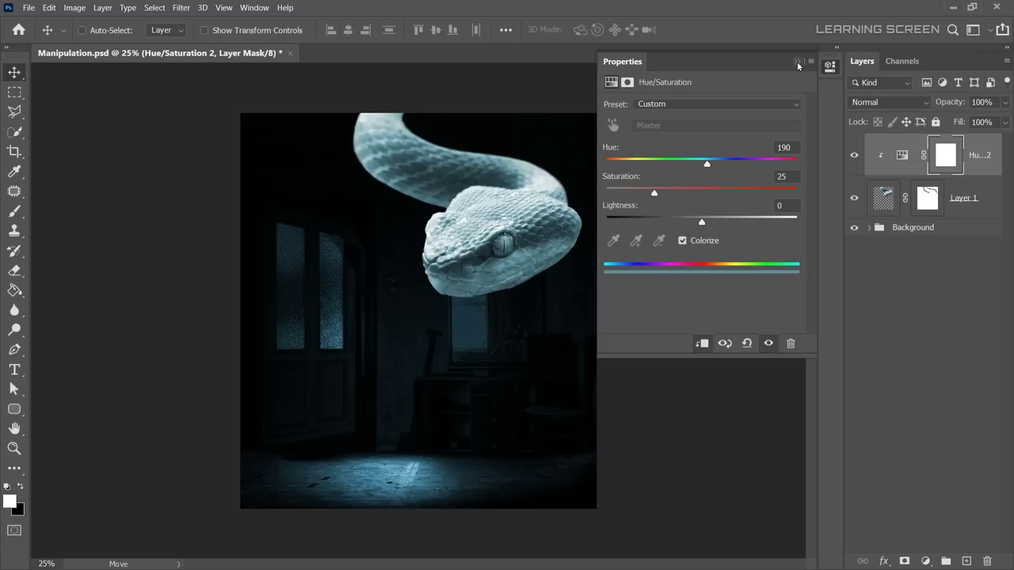
pyautogui.click(798, 62)
pyautogui.hotkey('ctrl', 'i')
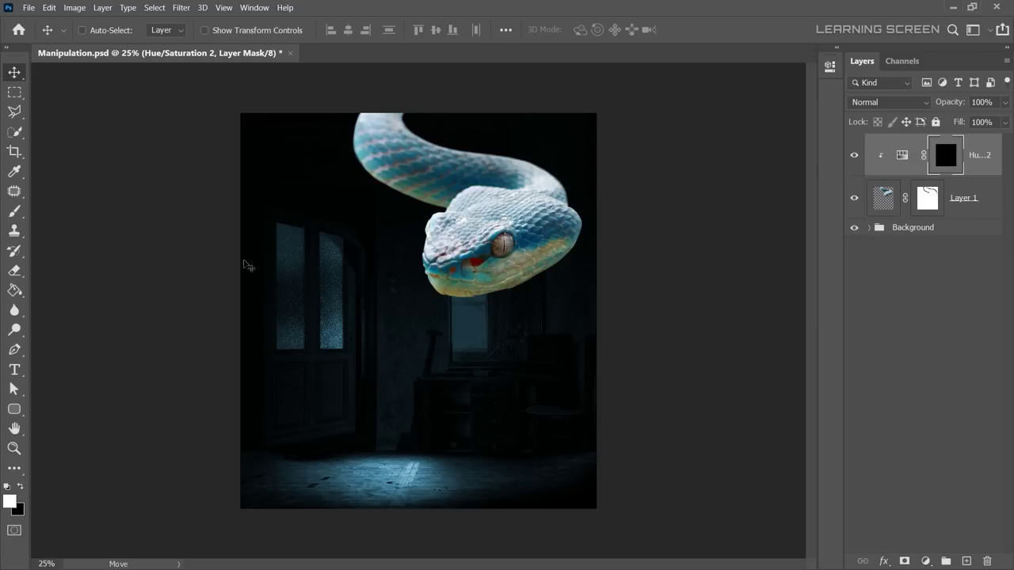
# Paint the red scale patch by the eye into the mask with a 294 px, 27%-flow brush.
pyautogui.click(14, 210)
pyautogui.moveTo(435, 30); pyautogui.dragTo(399, 50)
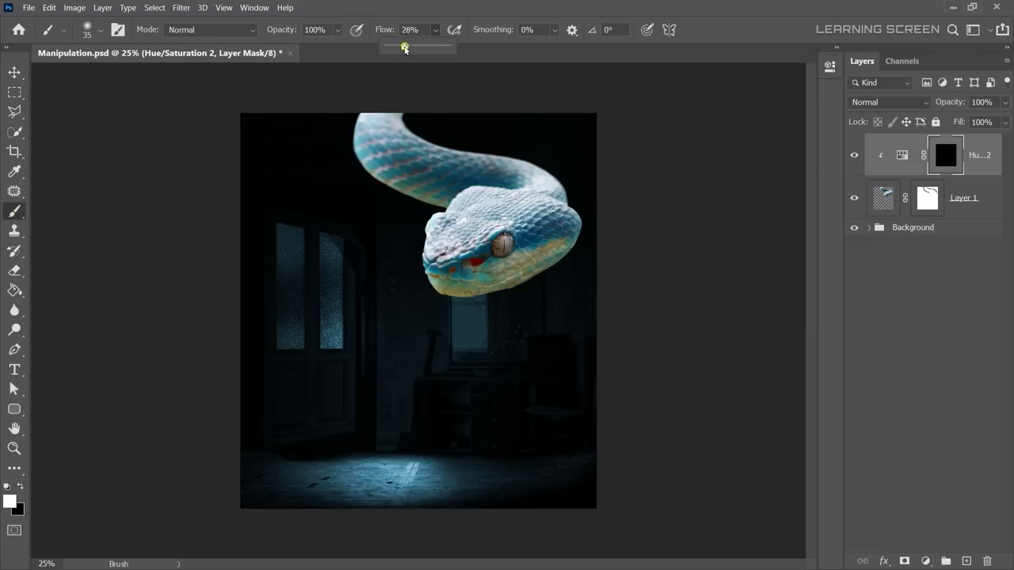
pyautogui.rightClick(499, 281)
pyautogui.moveTo(555, 317); pyautogui.dragTo(586, 317)
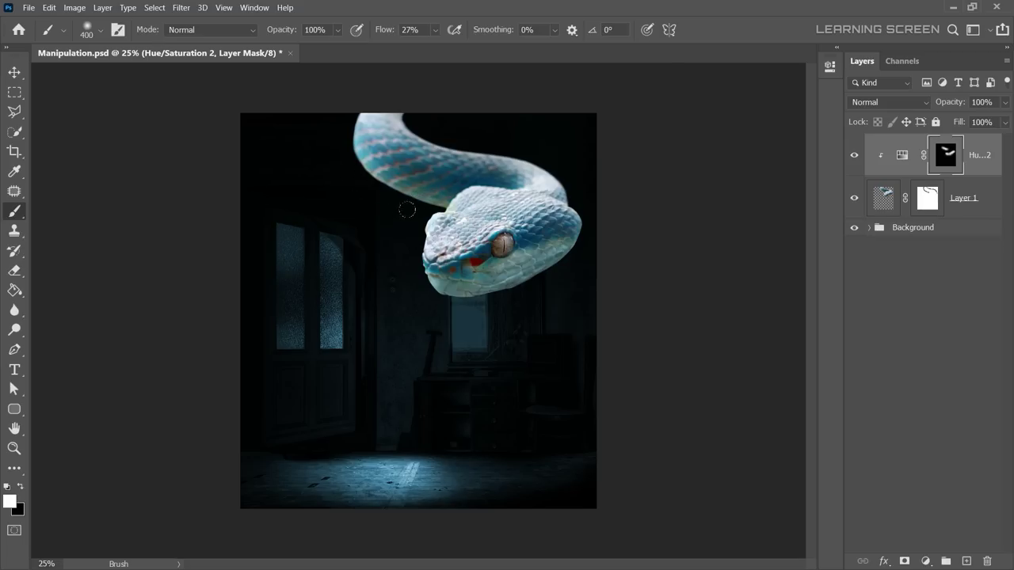
pyautogui.scroll(5, 407, 209)
pyautogui.scroll(4, 356, 198)
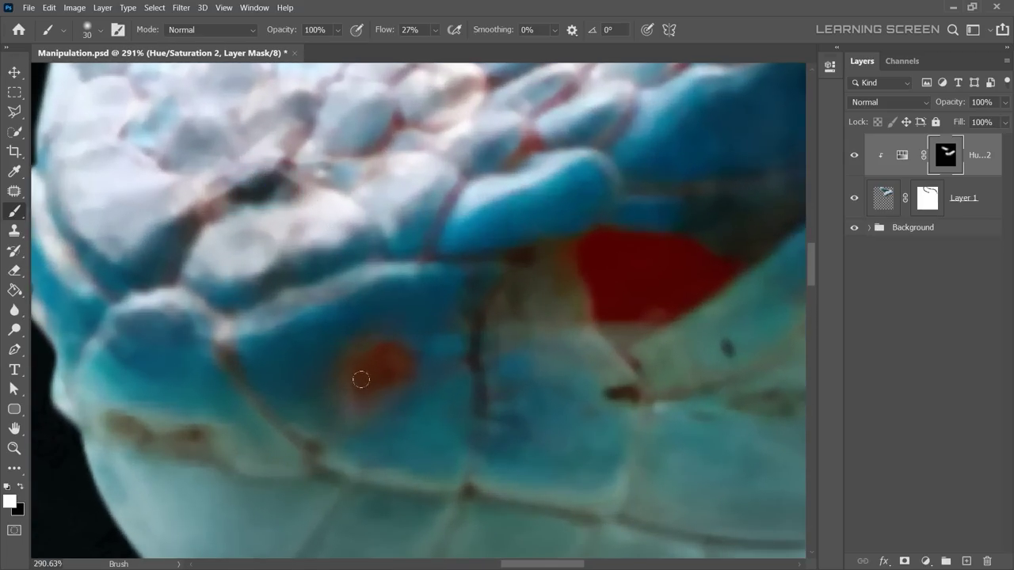
pyautogui.moveTo(594, 264); pyautogui.dragTo(597, 289)
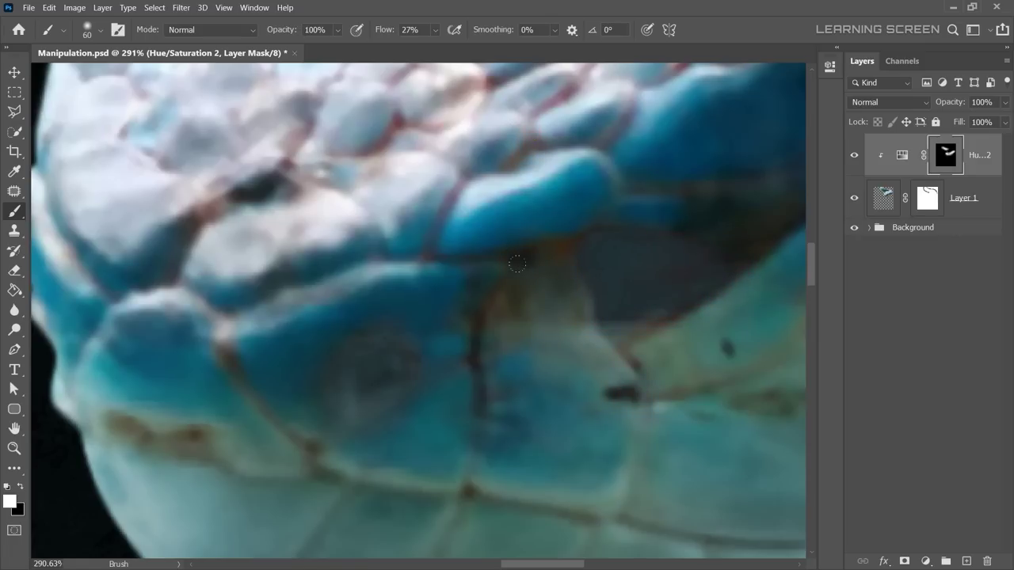
pyautogui.scroll(-4, 516, 264)
pyautogui.hotkey('ctrl', '-')
pyautogui.hotkey('ctrl', '-')
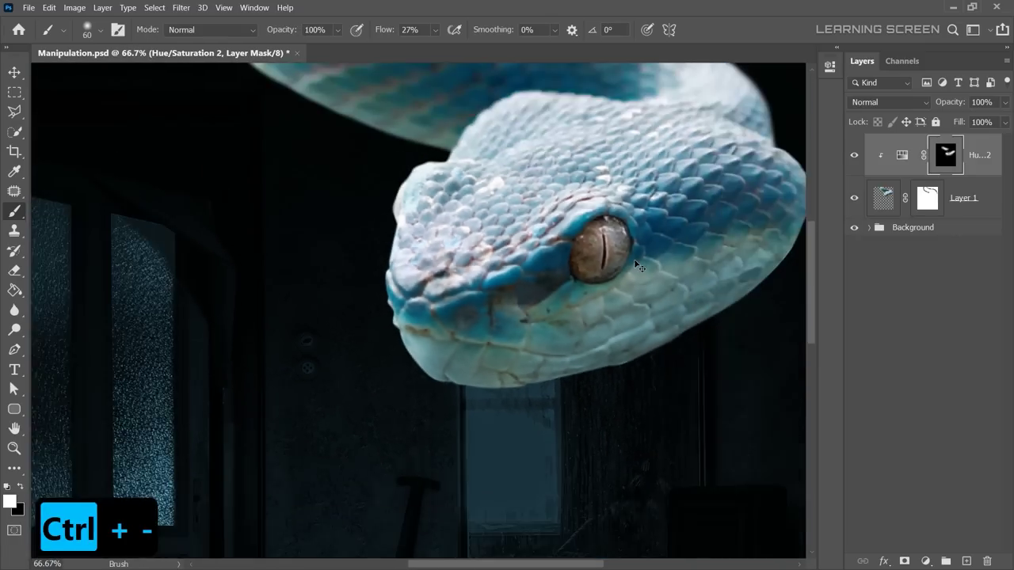
pyautogui.hotkey('ctrl', '-')
pyautogui.hotkey('ctrl', '-')
pyautogui.hotkey('ctrl', '-')
# Add a Levels layer clipped above the Hue/Saturation layer with output white lowered to about 17.
pyautogui.press('v')
pyautogui.click(901, 158)
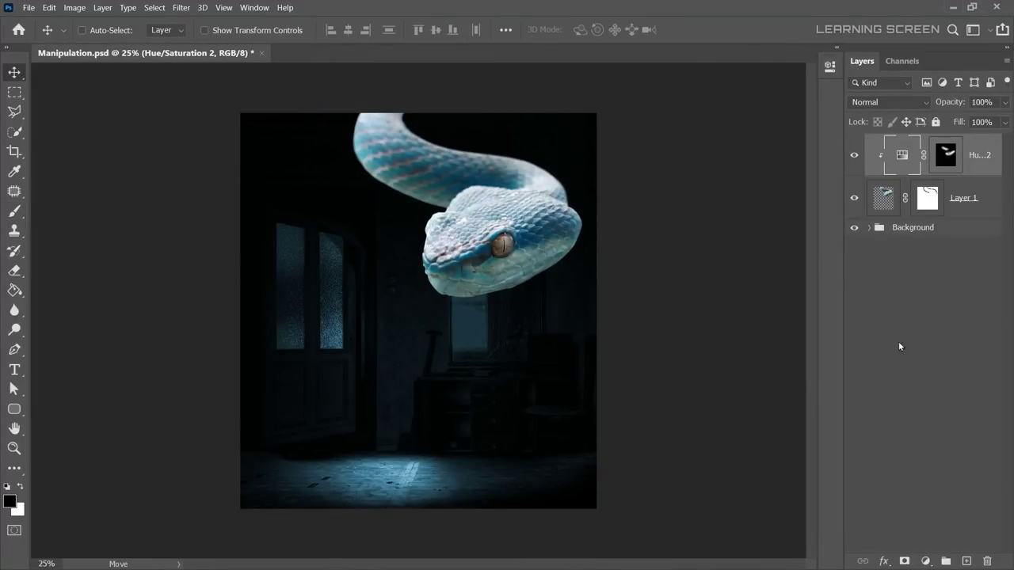
pyautogui.click(925, 560)
pyautogui.click(943, 391)
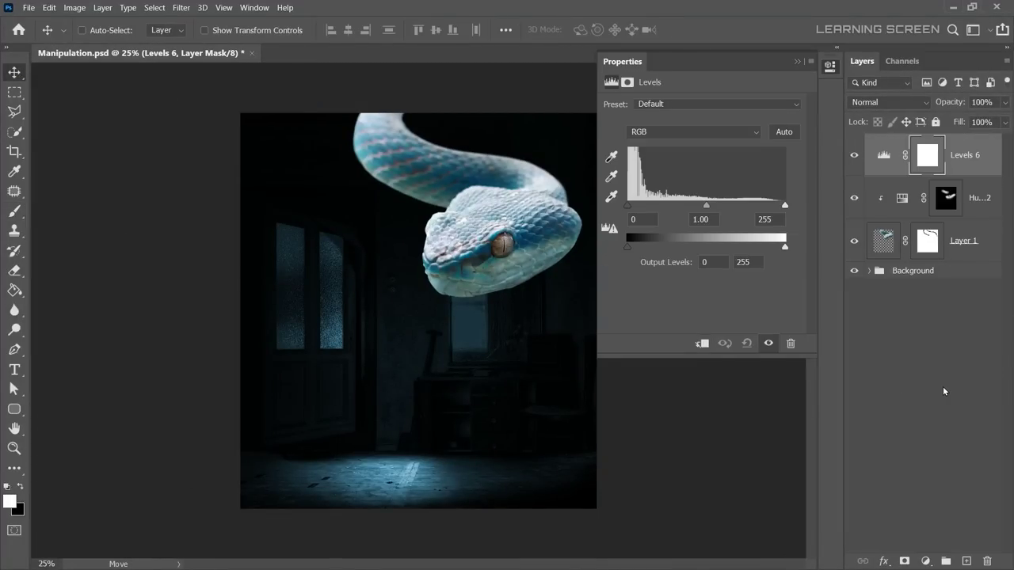
pyautogui.click(701, 344)
pyautogui.moveTo(784, 247); pyautogui.dragTo(641, 249)
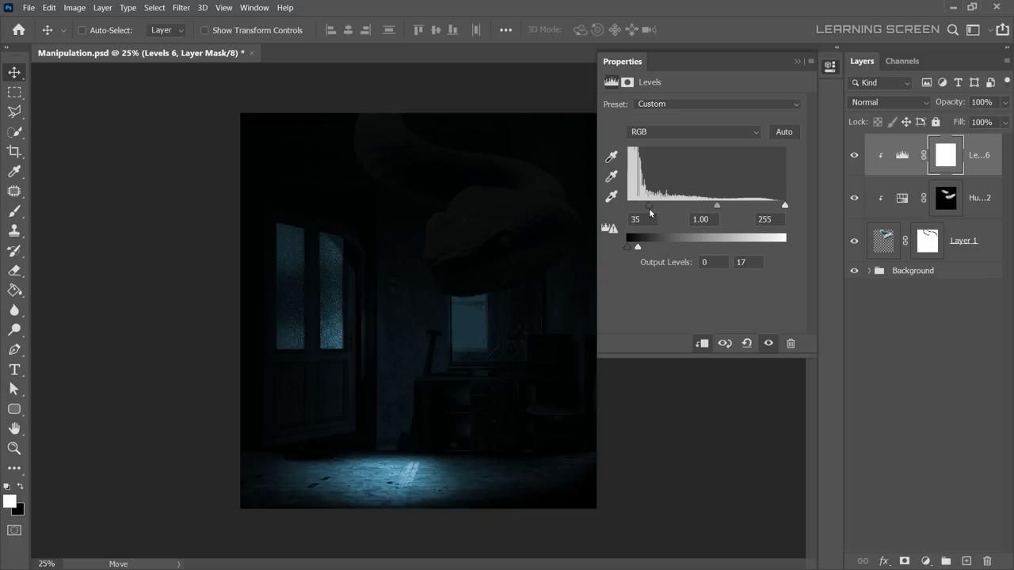
pyautogui.click(829, 65)
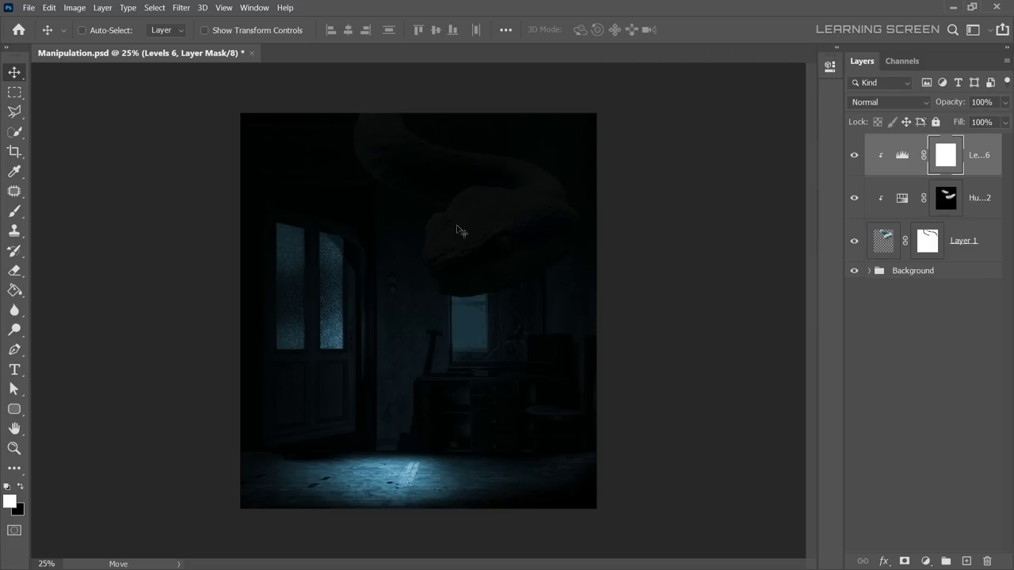
# Paint on the Levels 6 mask to bring light back onto the snake's head.
pyautogui.scroll(5, 461, 230)
pyautogui.press('b')
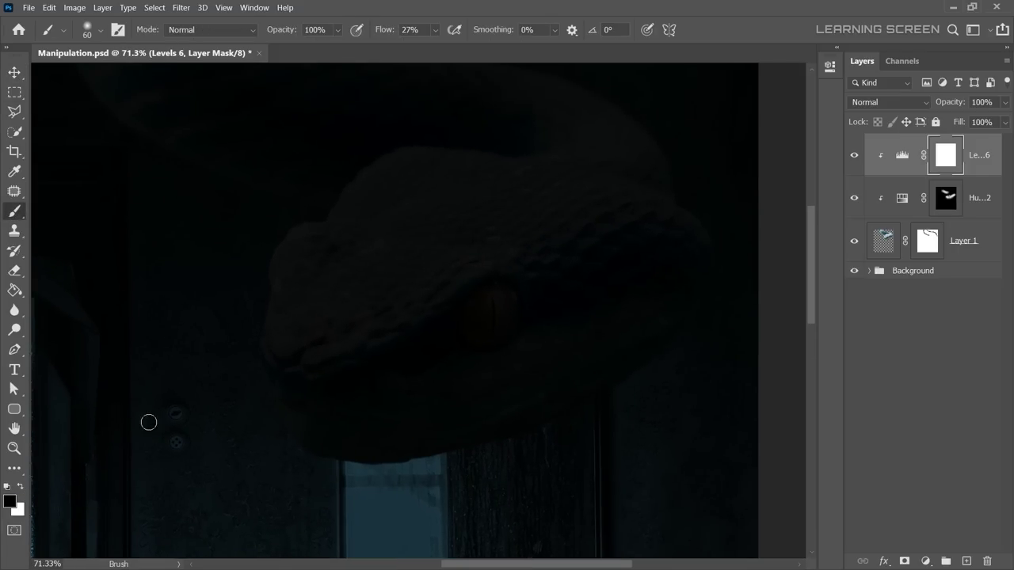
pyautogui.moveTo(396, 280); pyautogui.dragTo(309, 333)
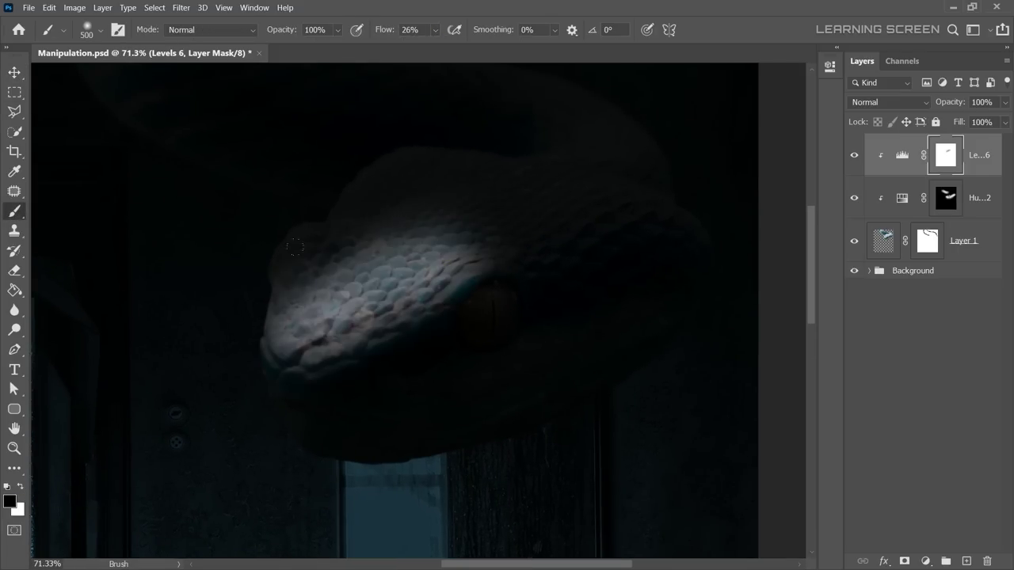
pyautogui.moveTo(372, 301)
pyautogui.mouseDown()
pyautogui.moveTo(311, 235)
pyautogui.moveTo(491, 254)
pyautogui.mouseUp()
pyautogui.press(']')
pyautogui.press(']')
pyautogui.scroll(-2, 465, 244)
pyautogui.scroll(3, 466, 244)
pyautogui.press('[')
pyautogui.press('[')
pyautogui.press('[')
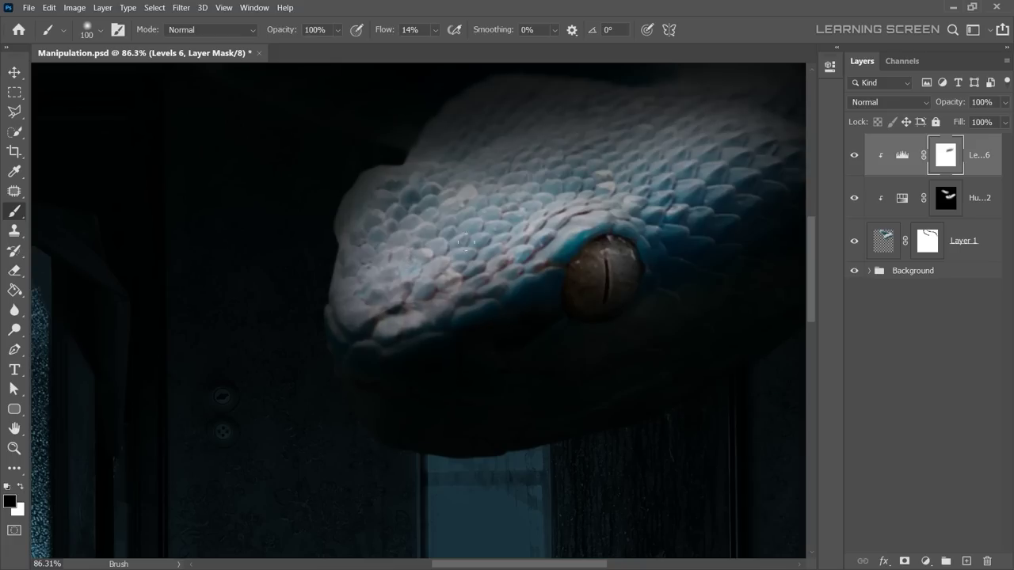
# Brighten more of the snake's head with the brush flow at 9%.
pyautogui.moveTo(433, 29); pyautogui.dragTo(426, 45)
pyautogui.scroll(1, 316, 256)
pyautogui.scroll(-2, 422, 164)
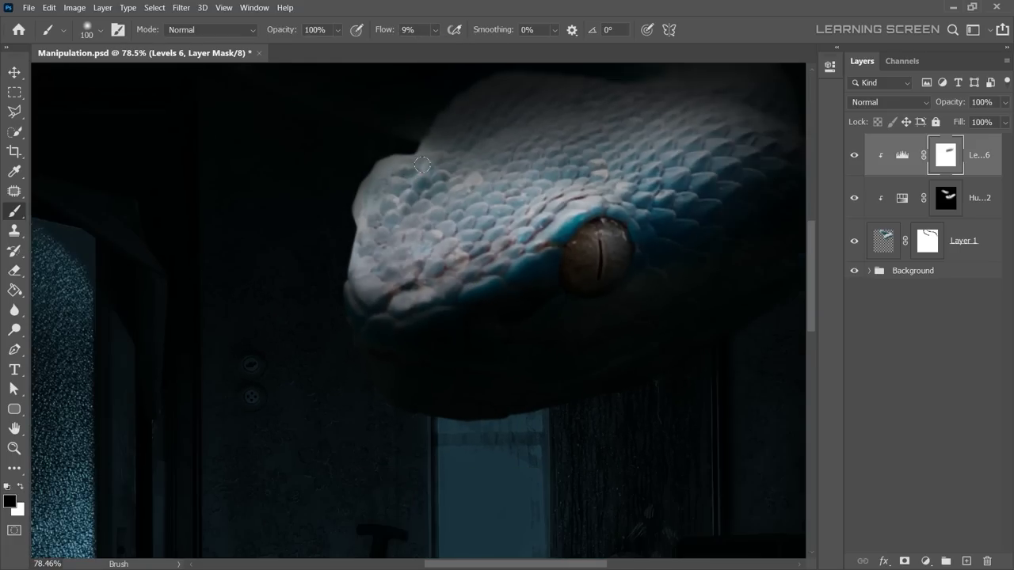
pyautogui.scroll(2, 422, 165)
pyautogui.moveTo(427, 237); pyautogui.dragTo(554, 222)
pyautogui.scroll(-2, 555, 222)
pyautogui.press(']')
pyautogui.press(']')
pyautogui.press(']')
pyautogui.moveTo(617, 159); pyautogui.dragTo(700, 218)
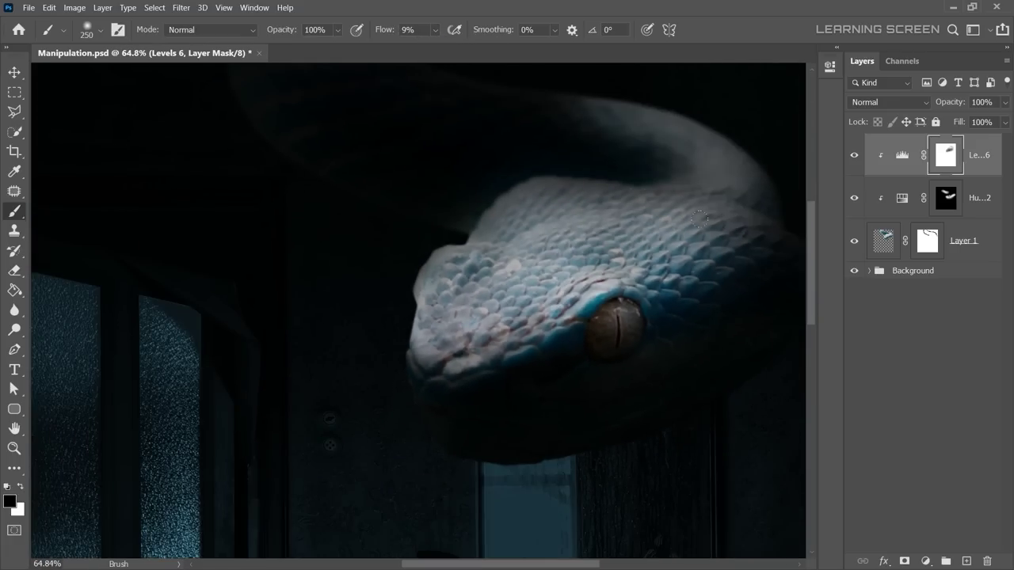
pyautogui.scroll(-2, 700, 219)
pyautogui.scroll(-1, 700, 219)
# Keep brightening the head at 4% flow, resizing the brush and undoing misplaced strokes.
pyautogui.moveTo(434, 30); pyautogui.dragTo(428, 47)
pyautogui.press(']')
pyautogui.hotkey('ctrl', 'z')
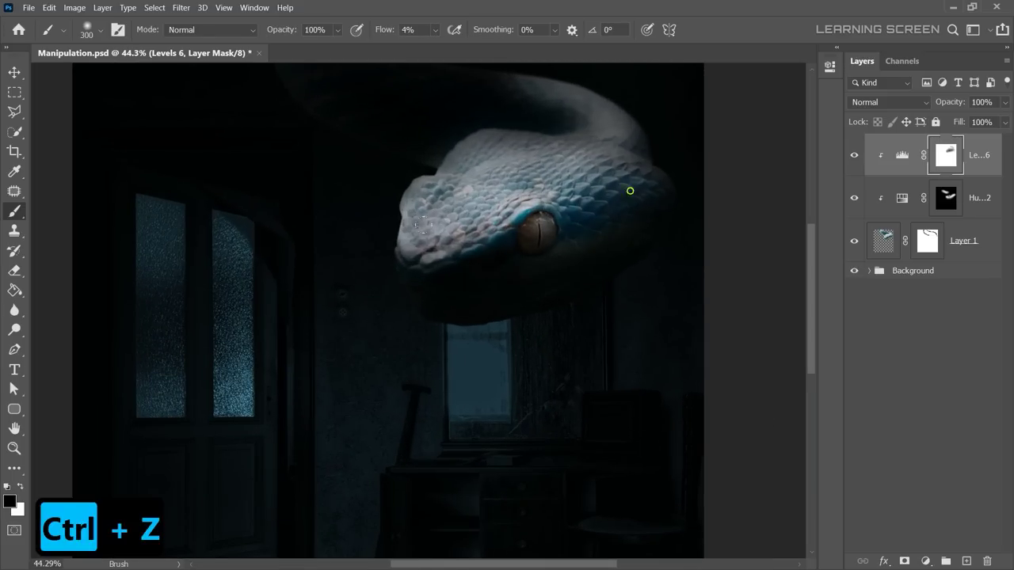
pyautogui.moveTo(422, 225); pyautogui.dragTo(455, 300)
pyautogui.press('[')
pyautogui.moveTo(554, 222); pyautogui.dragTo(468, 203)
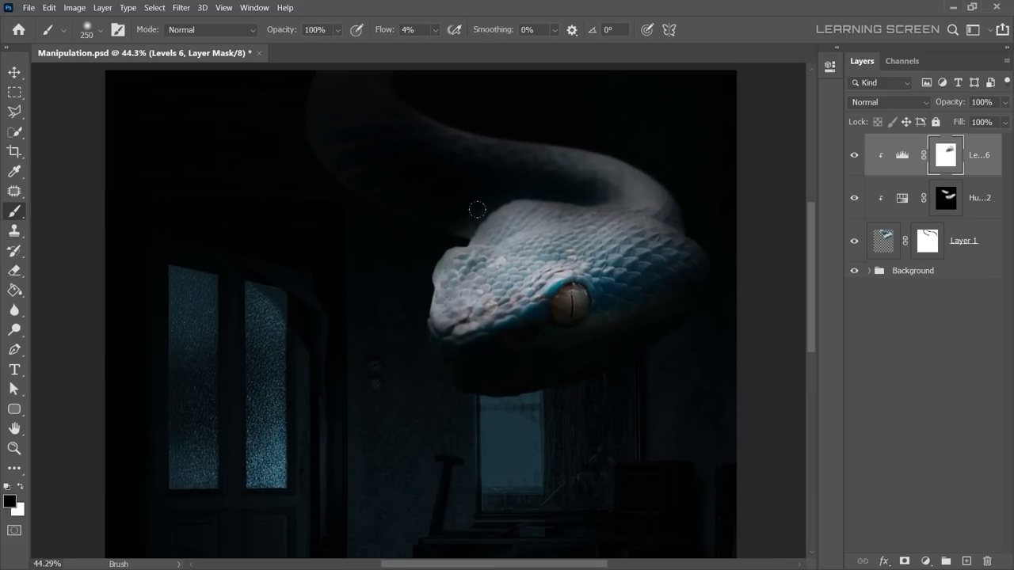
pyautogui.scroll(-3, 475, 210)
pyautogui.scroll(6, 475, 210)
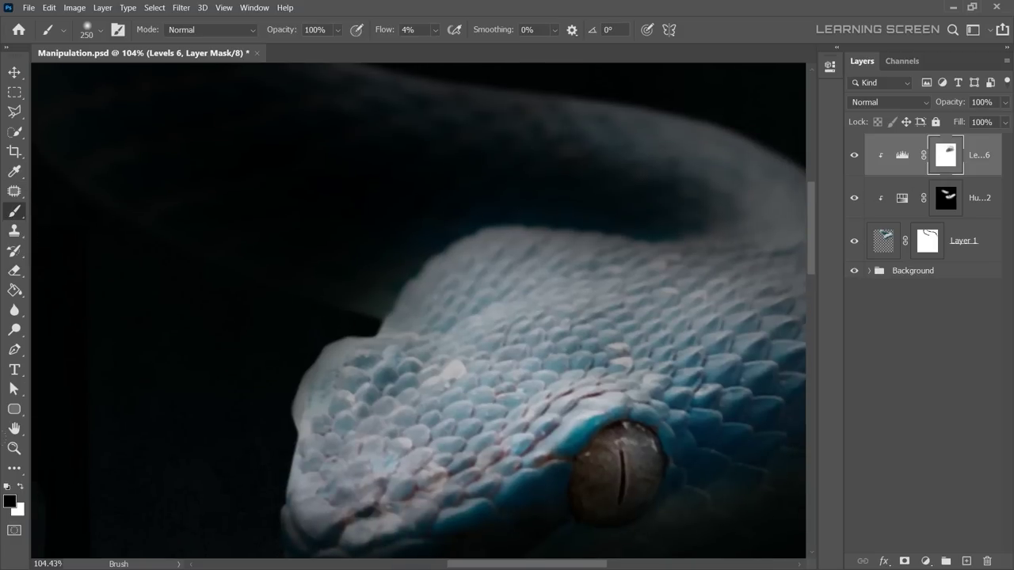
pyautogui.moveTo(381, 18); pyautogui.dragTo(445, 54)
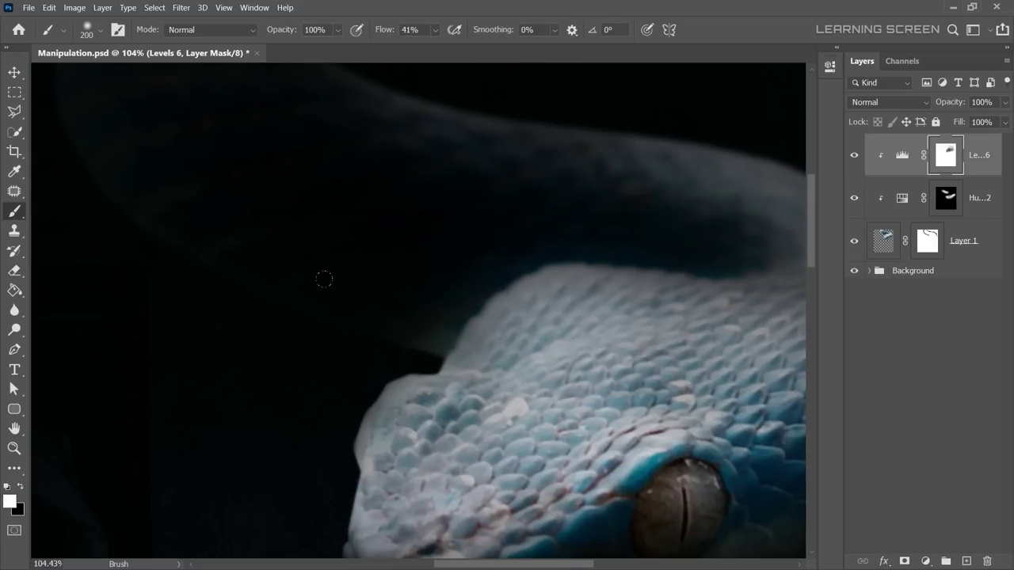
pyautogui.press('[')
pyautogui.press('[')
pyautogui.press('[')
pyautogui.scroll(3, 407, 305)
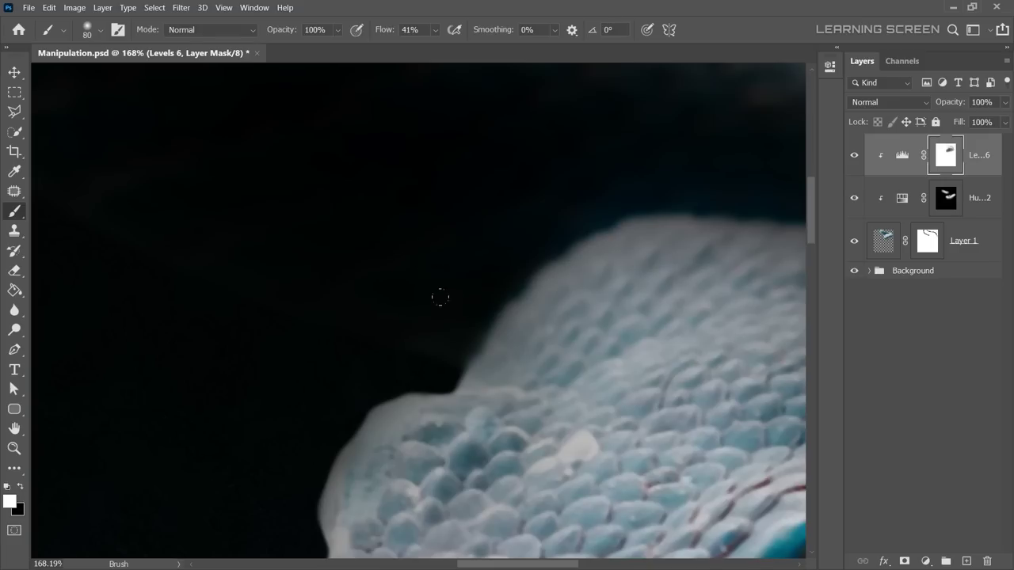
pyautogui.hotkey('ctrl', 'z')
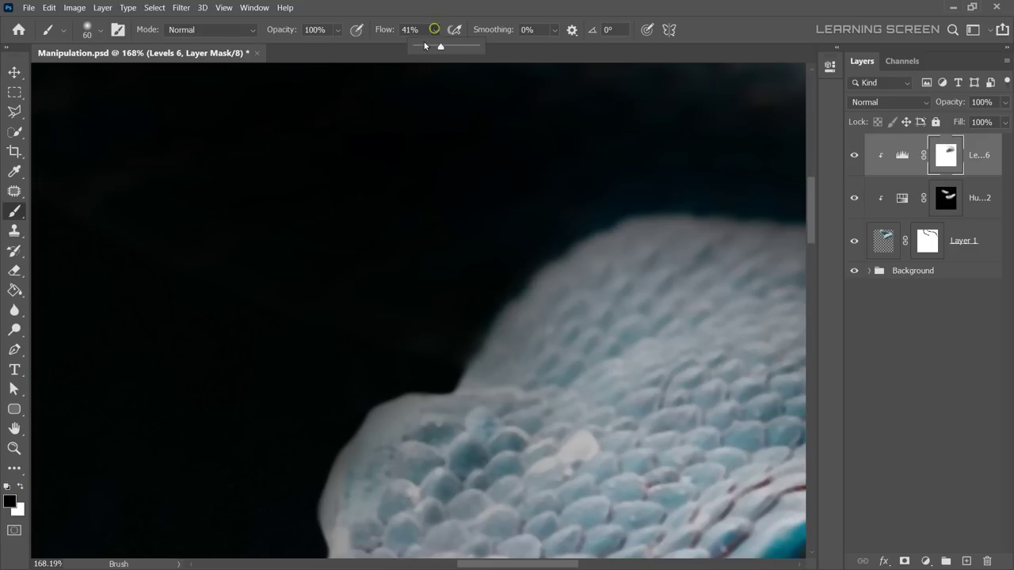
# Lighten the head-edge scales at 8% flow and the upper scales at 24% flow.
pyautogui.moveTo(434, 30); pyautogui.dragTo(414, 47)
pyautogui.moveTo(611, 256)
pyautogui.mouseDown()
pyautogui.moveTo(575, 308)
pyautogui.moveTo(491, 349)
pyautogui.mouseUp()
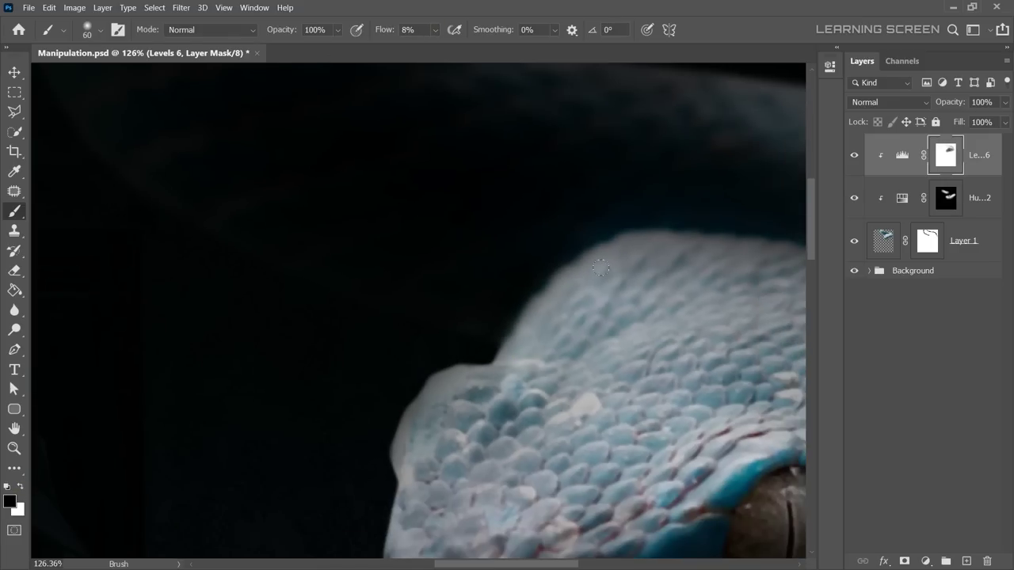
pyautogui.hscroll(5, 549, 200)
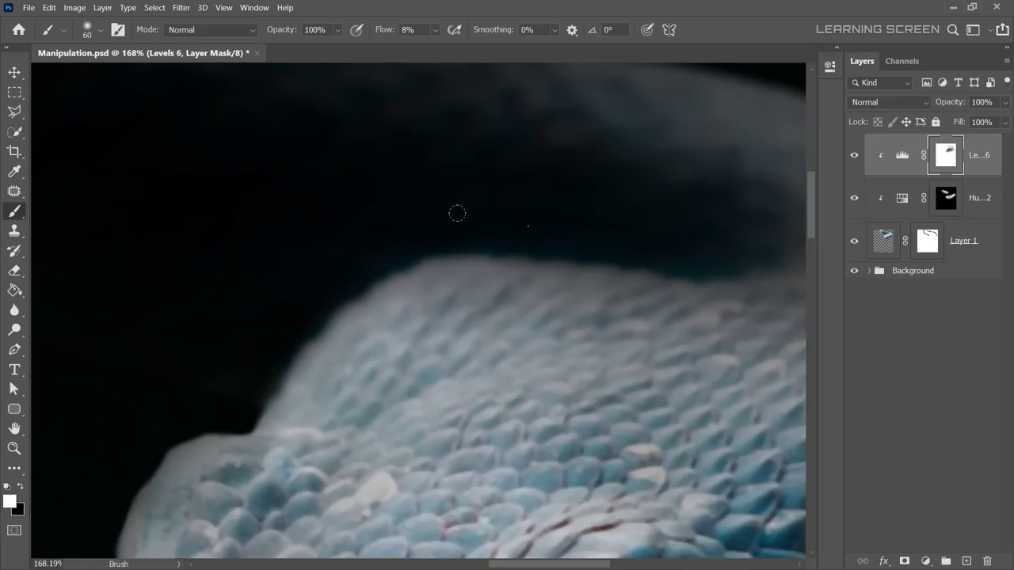
pyautogui.moveTo(439, 33); pyautogui.dragTo(442, 47)
pyautogui.hotkey('ctrl', 'z')
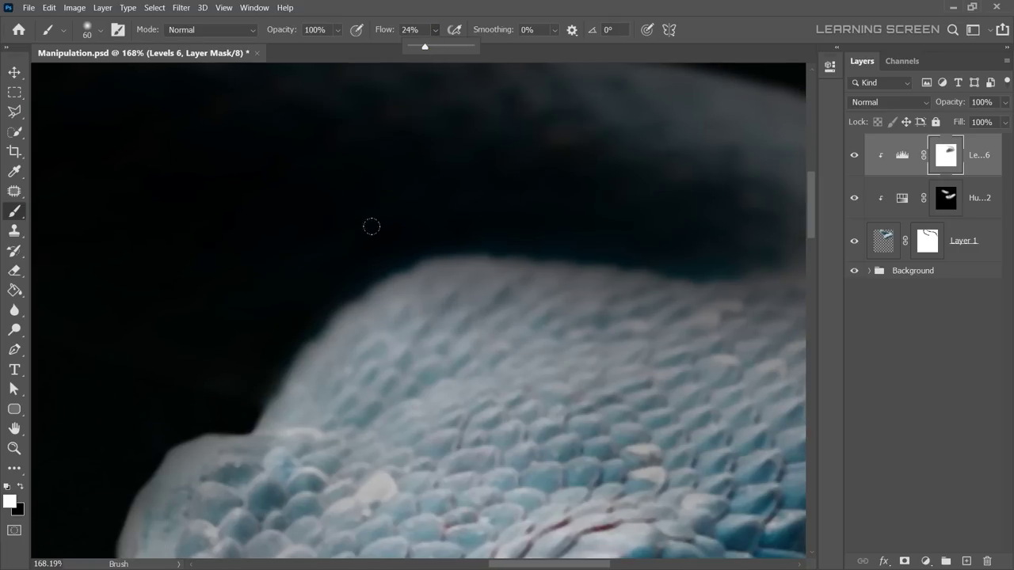
pyautogui.scroll(-5, 652, 238)
pyautogui.scroll(4, 570, 290)
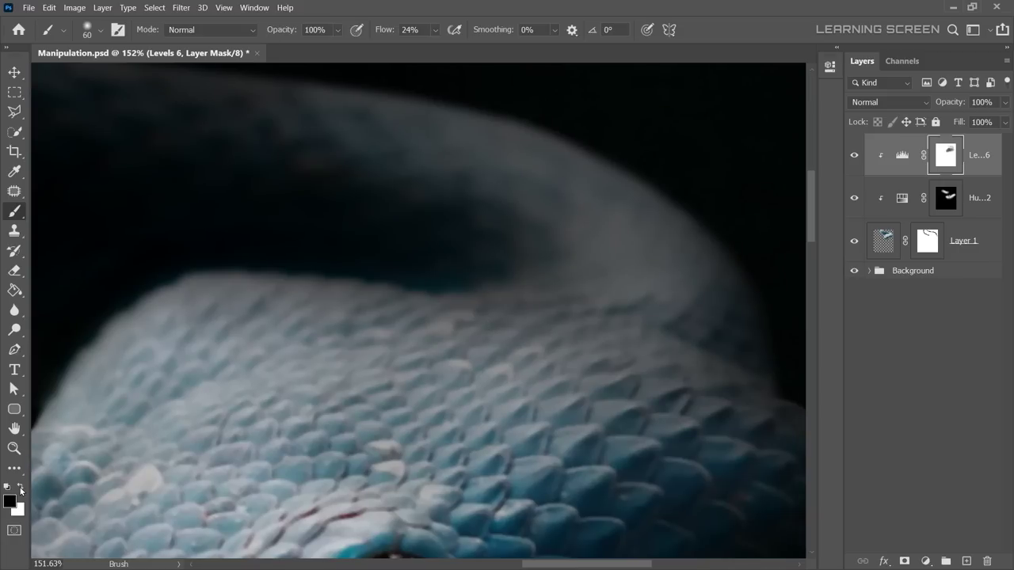
pyautogui.moveTo(287, 338); pyautogui.dragTo(618, 301)
pyautogui.press(']')
pyautogui.press(']')
pyautogui.press(']')
# Resize the soft brush and stroke the Levels 6 mask over the snake's upper scales.
pyautogui.press(']')
pyautogui.press(']')
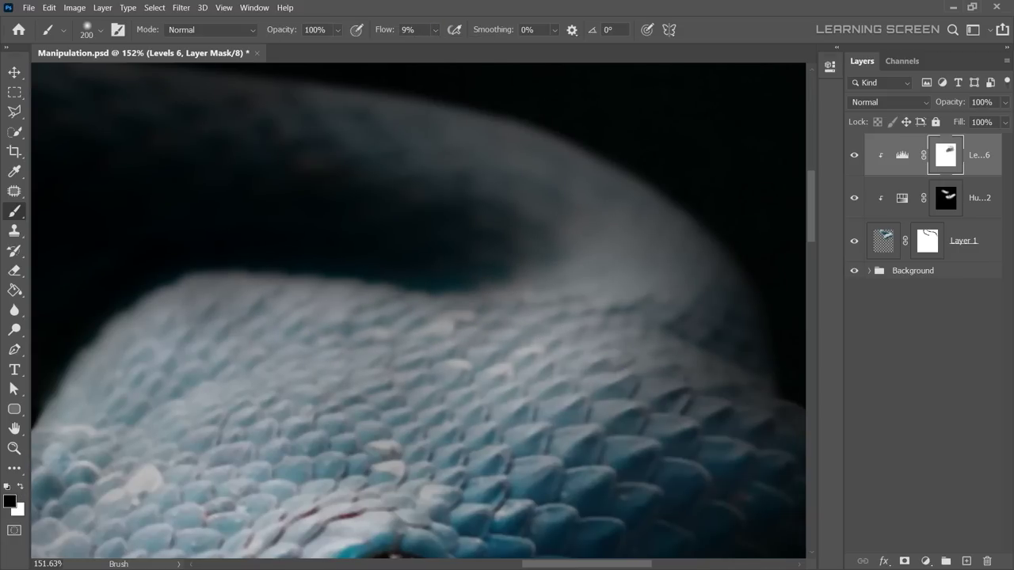
pyautogui.scroll(-4, 402, 440)
pyautogui.scroll(-3, 356, 483)
pyautogui.press(']')
pyautogui.press(']')
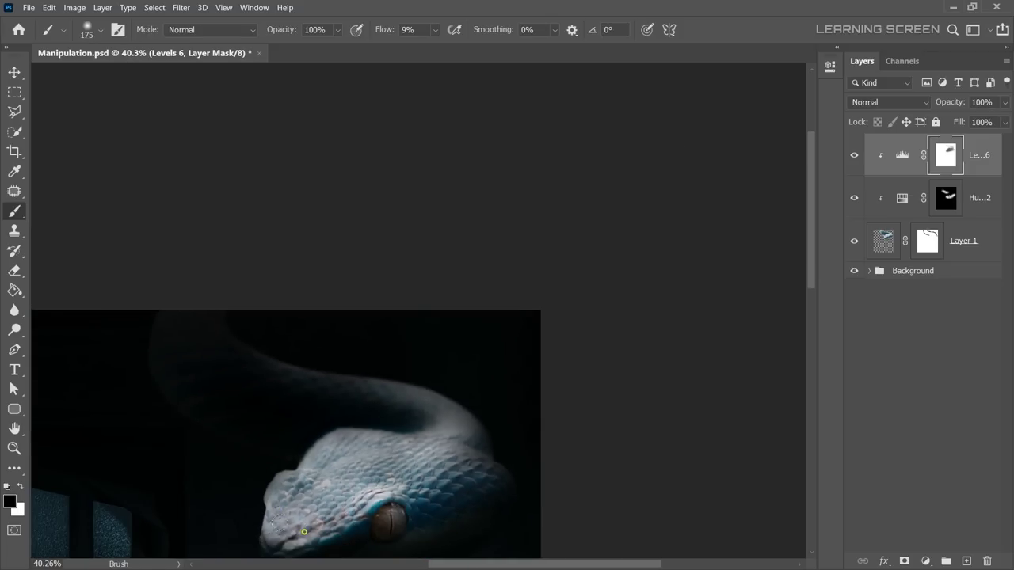
pyautogui.scroll(-2, 317, 507)
pyautogui.scroll(8, 607, 118)
pyautogui.press(']')
pyautogui.press(']')
pyautogui.press(']')
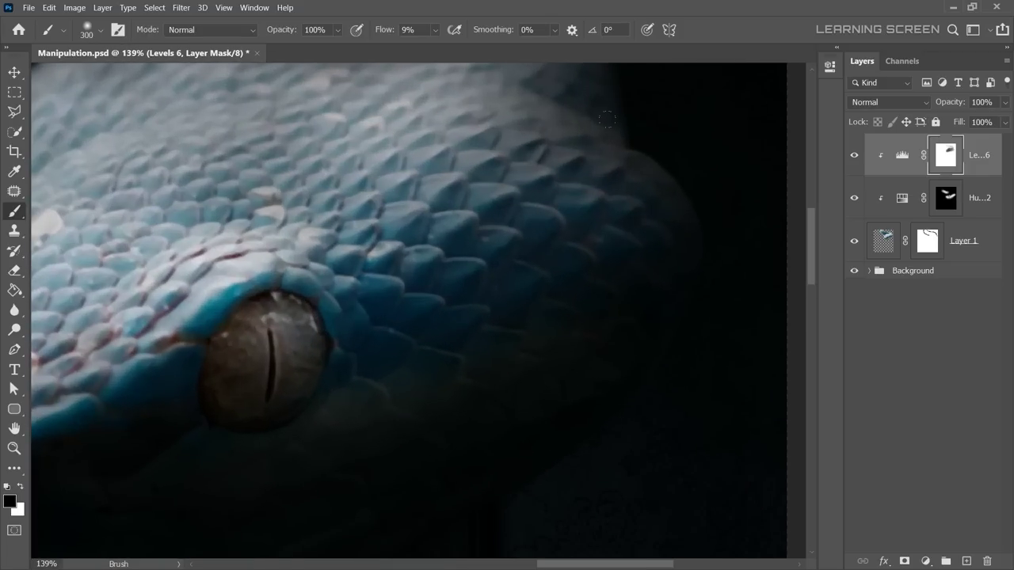
pyautogui.scroll(2, 554, 161)
pyautogui.press('[')
pyautogui.press('[')
pyautogui.press('[')
pyautogui.moveTo(533, 177)
pyautogui.mouseDown()
pyautogui.moveTo(357, 195)
pyautogui.moveTo(491, 237)
pyautogui.mouseUp()
pyautogui.scroll(-3, 506, 225)
pyautogui.scroll(2, 507, 225)
pyautogui.moveTo(395, 230); pyautogui.dragTo(327, 264)
# Swap the mask paint colour and set the brush to full flow.
pyautogui.scroll(-2, 328, 265)
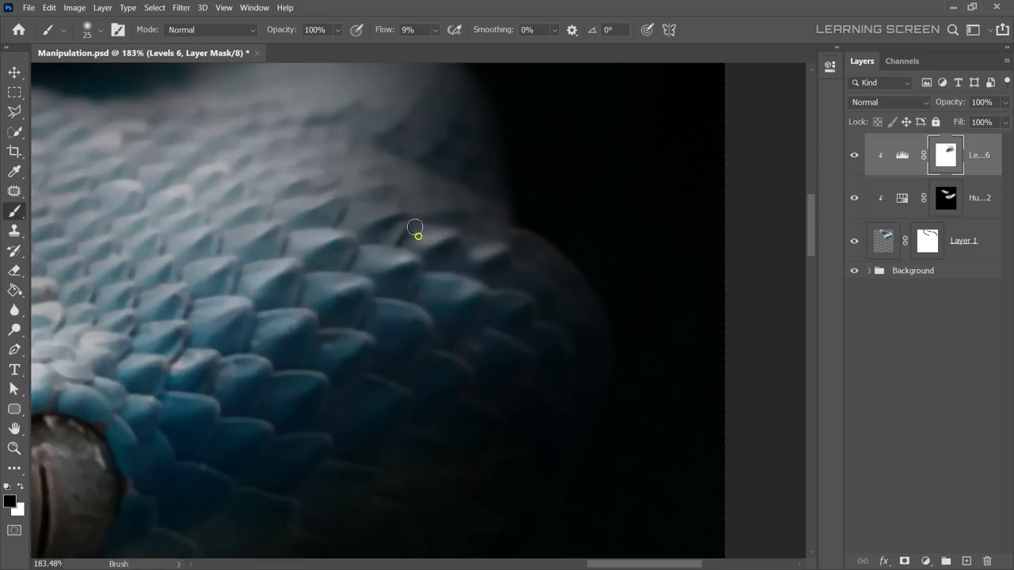
pyautogui.scroll(-2, 417, 231)
pyautogui.scroll(3, 587, 254)
pyautogui.scroll(1, 544, 227)
pyautogui.press('[')
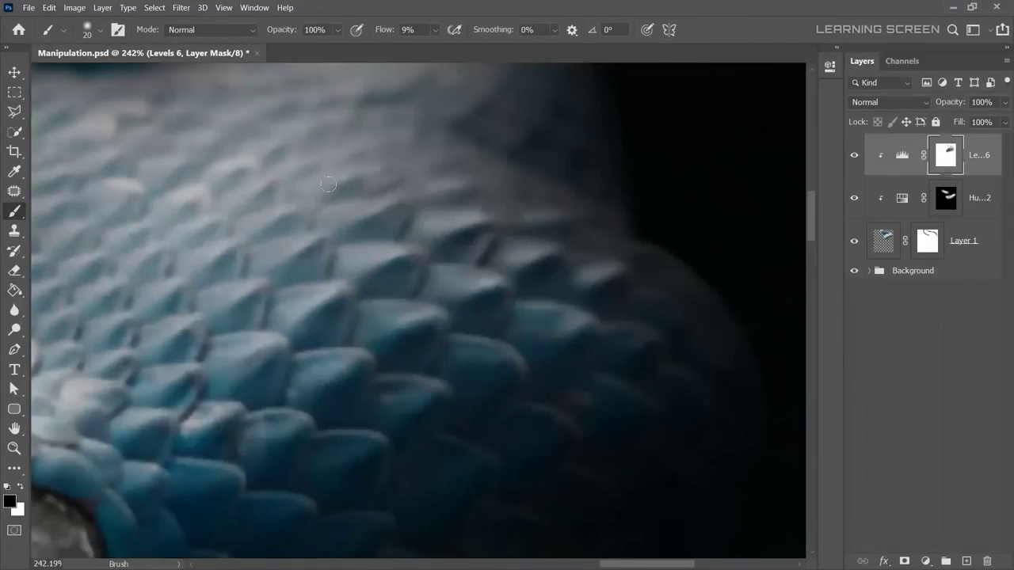
pyautogui.scroll(-1, 441, 267)
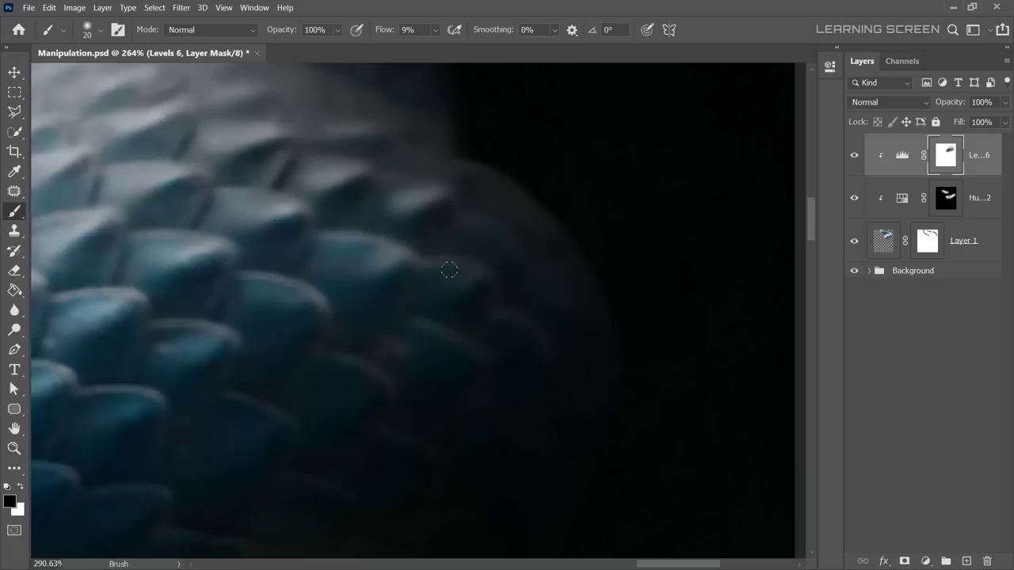
pyautogui.scroll(-1, 407, 211)
pyautogui.scroll(-3, 407, 212)
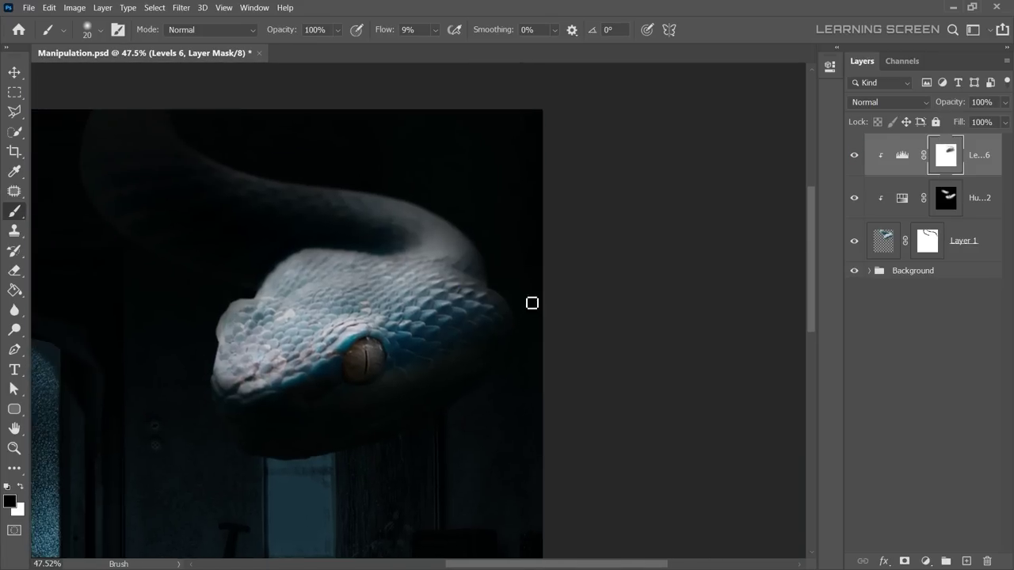
pyautogui.scroll(4, 529, 301)
pyautogui.press(']')
pyautogui.press('x')
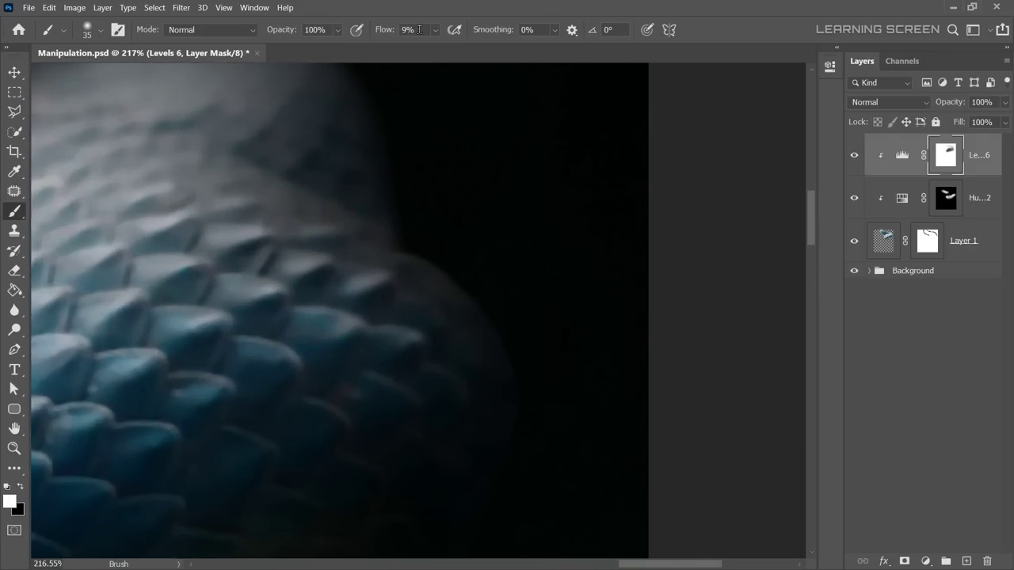
pyautogui.hotkey('shift', '0')
# Move around the jaw and shrink the brush for finer mask edits.
pyautogui.scroll(-1, 520, 323)
pyautogui.scroll(-3, 233, 174)
pyautogui.scroll(1, 236, 222)
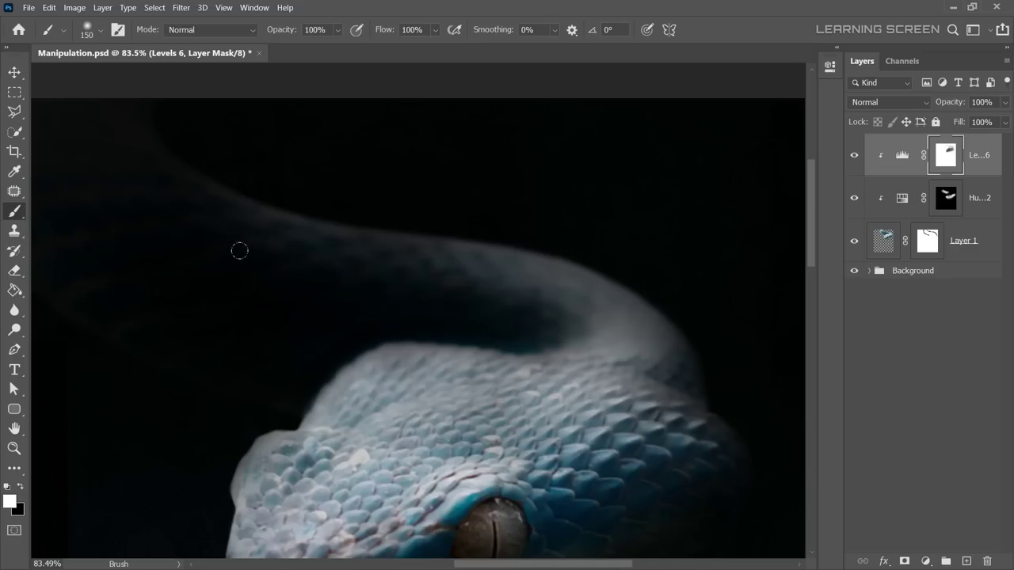
pyautogui.press(']')
pyautogui.hscroll(-3, 194, 198)
pyautogui.scroll(-2, 491, 274)
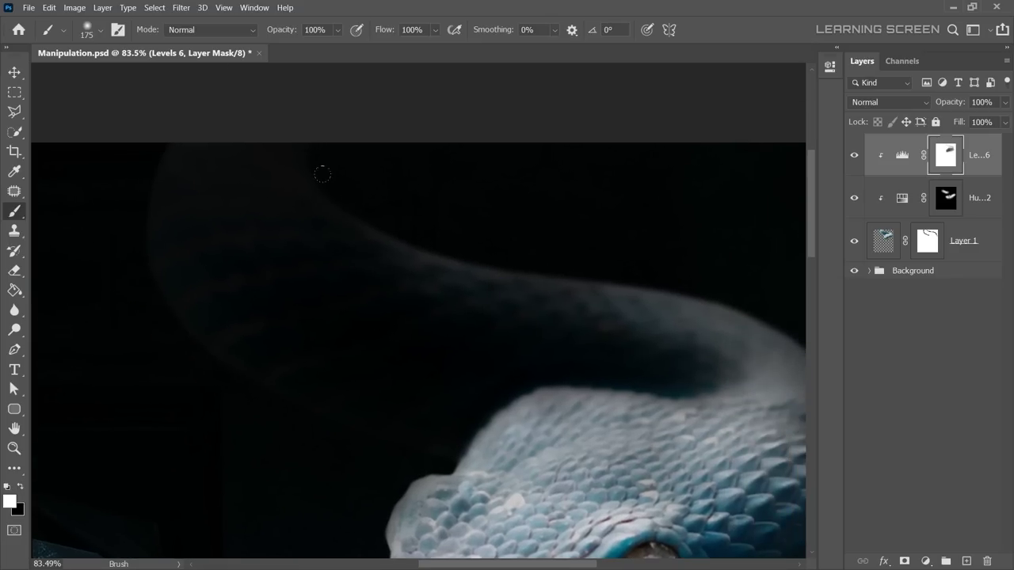
pyautogui.scroll(-2, 378, 328)
pyautogui.scroll(2, 588, 352)
pyautogui.scroll(3, 588, 352)
pyautogui.press('[')
pyautogui.press('[')
pyautogui.press('[')
pyautogui.scroll(3, 589, 376)
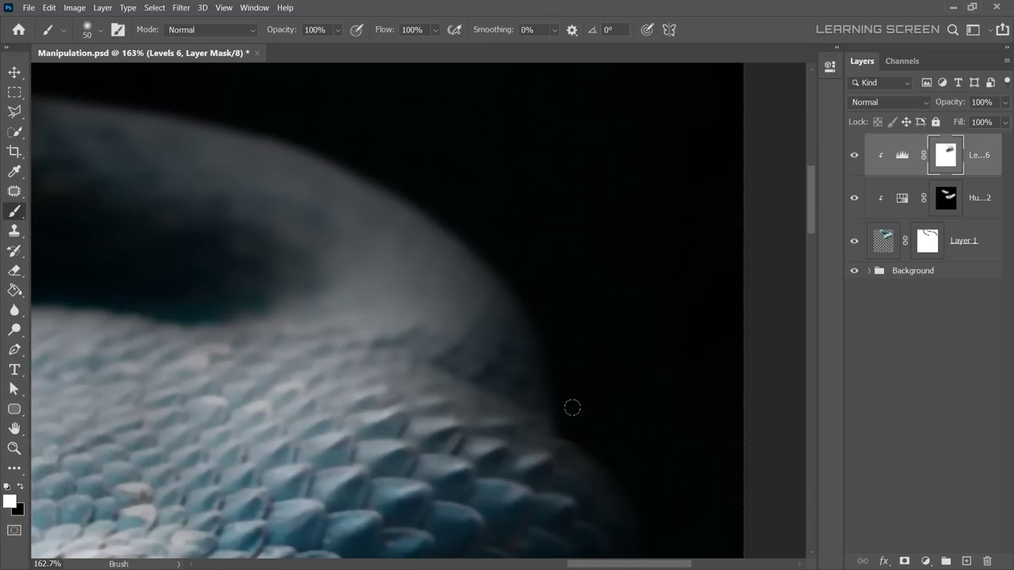
pyautogui.scroll(-2, 548, 326)
pyautogui.scroll(-3, 570, 319)
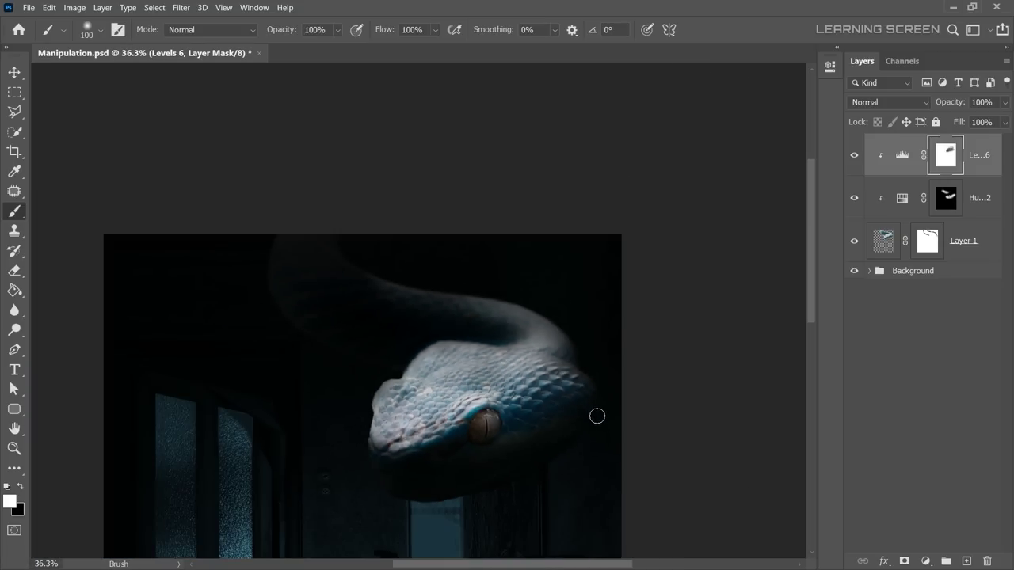
pyautogui.scroll(2, 595, 414)
pyautogui.scroll(2, 380, 491)
pyautogui.scroll(1, 420, 459)
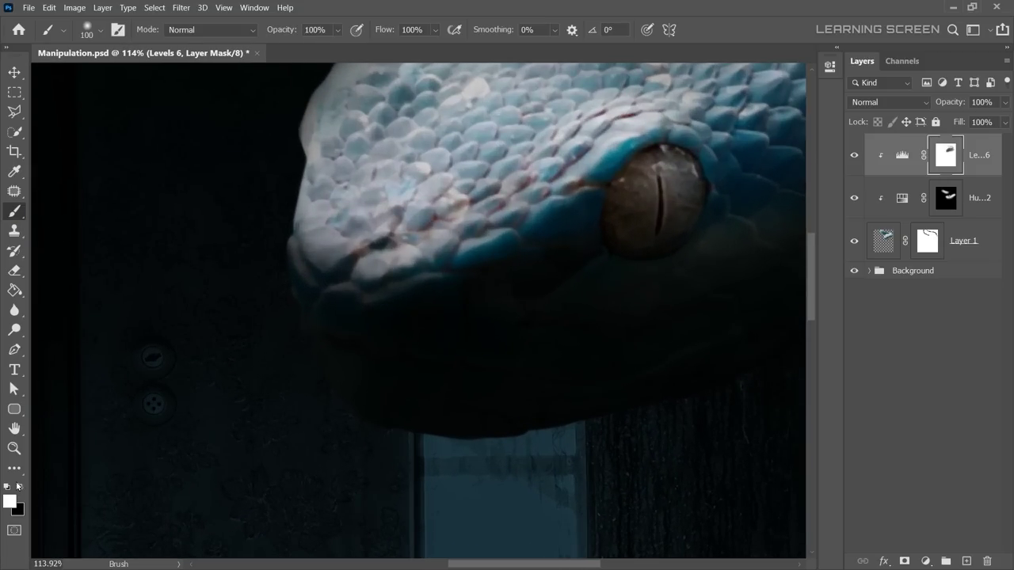
# Set a low 4–14% flow and fade the snout and jaw edges into darkness.
pyautogui.click(435, 31)
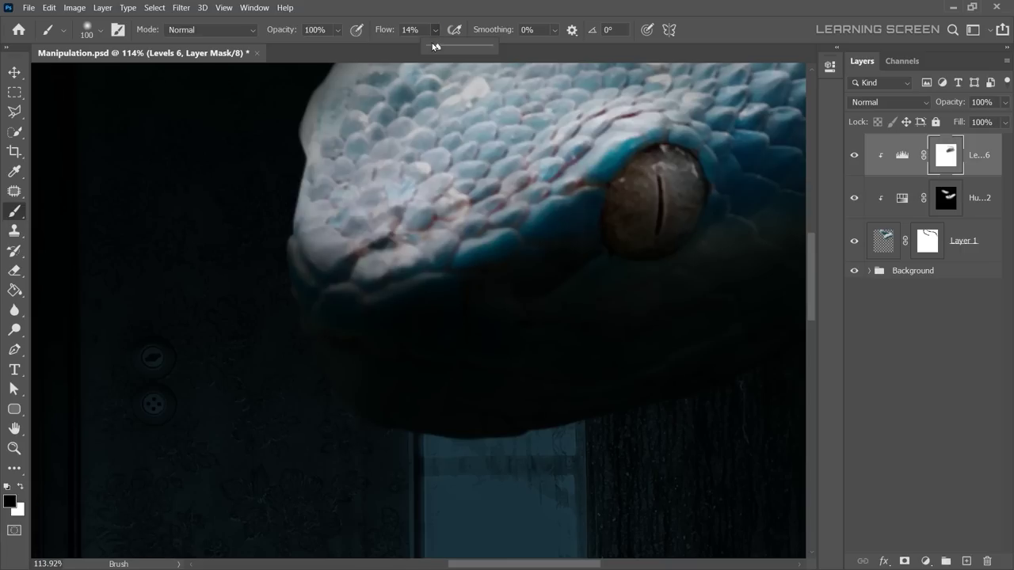
pyautogui.press(']')
pyautogui.press(']')
pyautogui.press(']')
pyautogui.press('[')
pyautogui.press('[')
pyautogui.press('[')
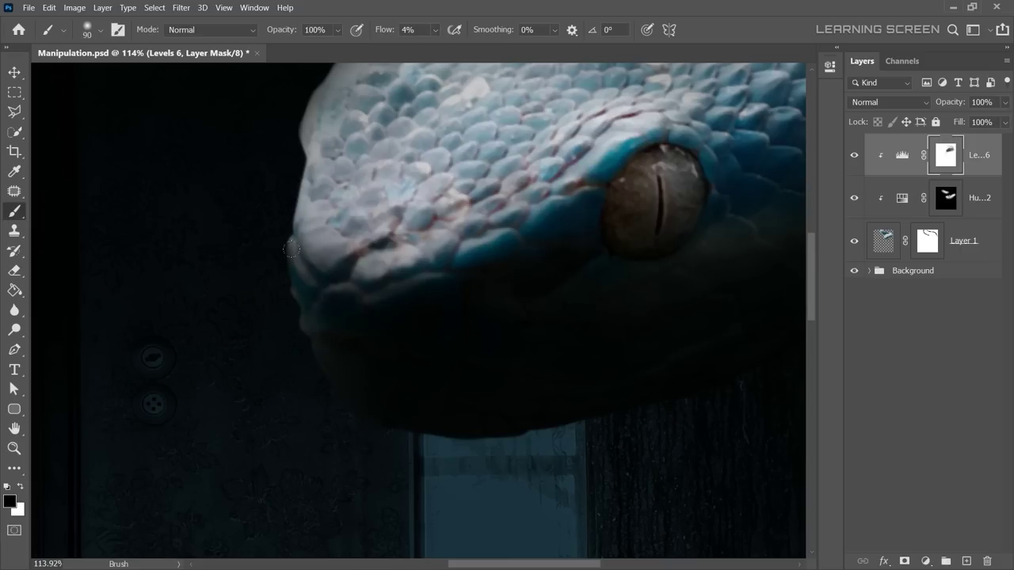
pyautogui.scroll(3, 317, 237)
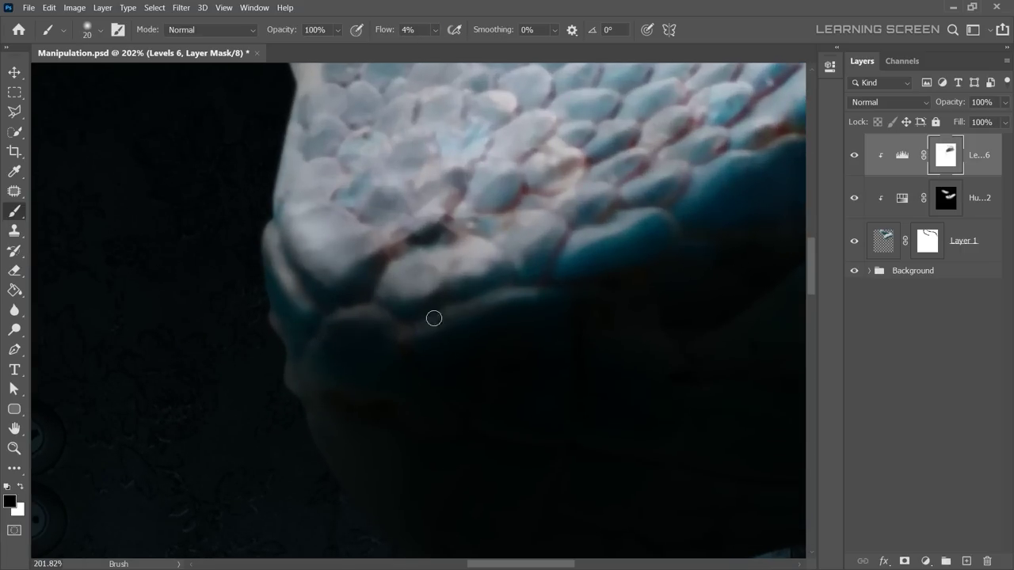
pyautogui.scroll(-3, 330, 316)
pyautogui.scroll(2, 496, 301)
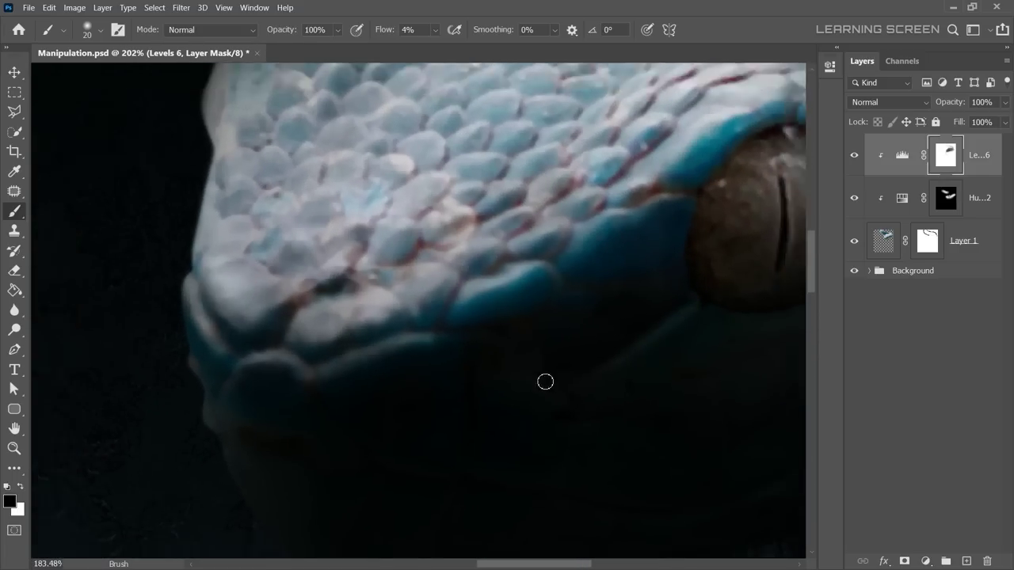
pyautogui.scroll(1, 428, 417)
pyautogui.scroll(-2, 430, 473)
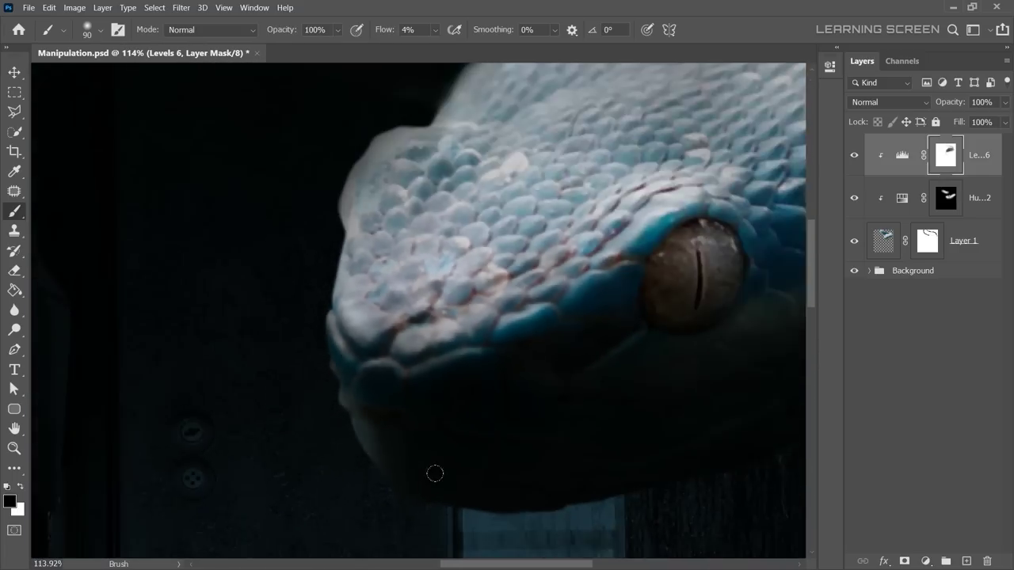
pyautogui.scroll(-2, 410, 488)
pyautogui.scroll(-3, 375, 450)
pyautogui.scroll(-1, 502, 462)
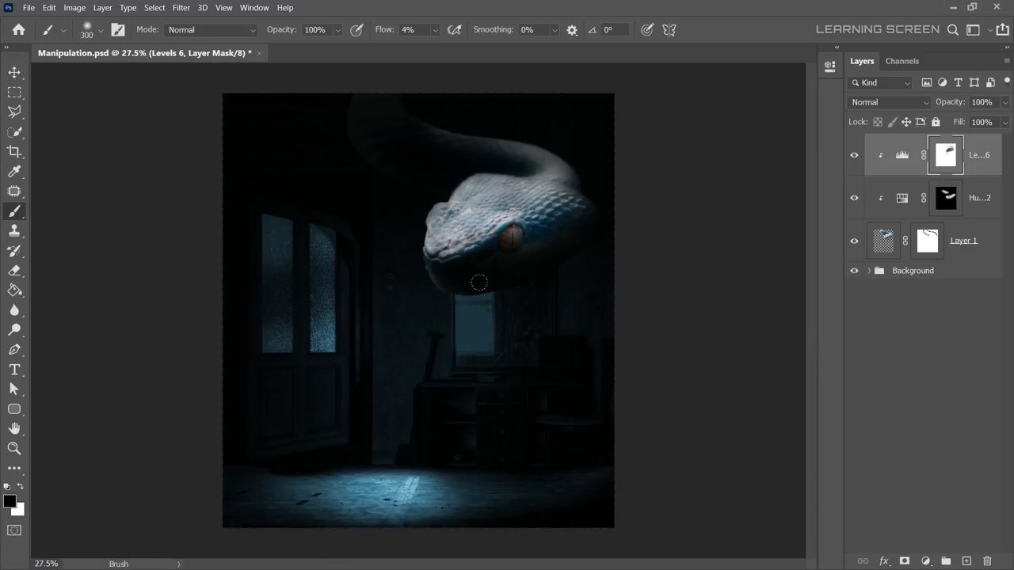
pyautogui.scroll(-2, 487, 286)
pyautogui.scroll(8, 485, 264)
# Paint light back into the snake's eye and iris, undoing the last stroke.
pyautogui.scroll(2, 486, 264)
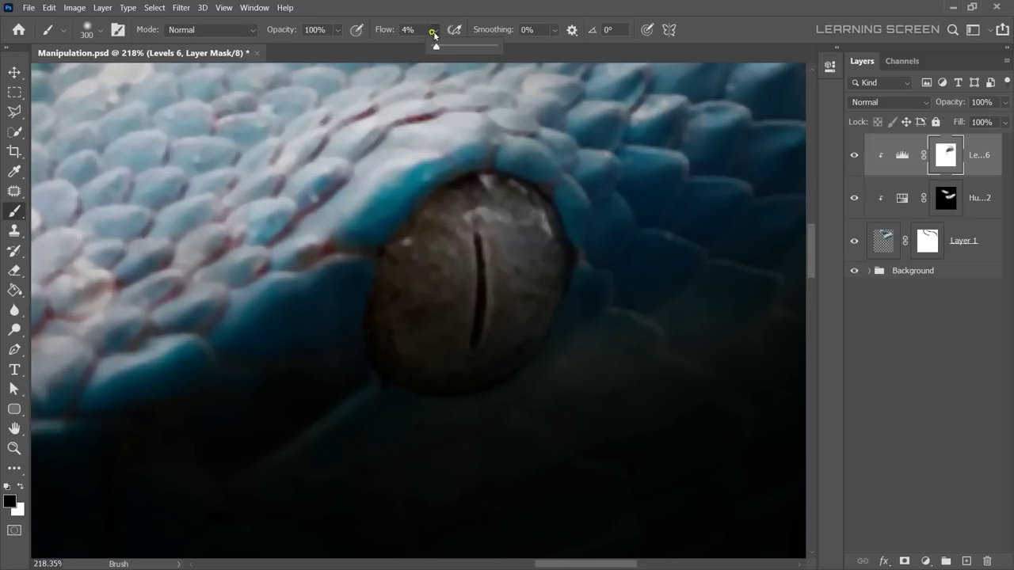
pyautogui.moveTo(438, 234); pyautogui.dragTo(475, 301)
pyautogui.moveTo(491, 237); pyautogui.dragTo(460, 349)
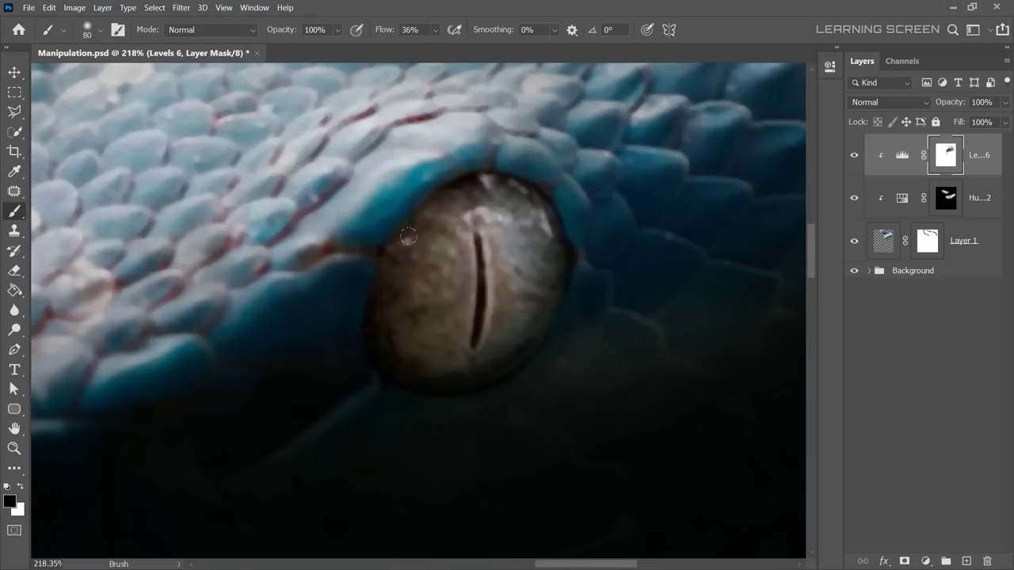
pyautogui.scroll(-1, 462, 251)
pyautogui.scroll(1, 461, 251)
pyautogui.moveTo(430, 241)
pyautogui.mouseDown()
pyautogui.moveTo(522, 317)
pyautogui.moveTo(507, 229)
pyautogui.mouseUp()
pyautogui.press('[')
pyautogui.press('[')
pyautogui.hotkey('ctrl', 'z')
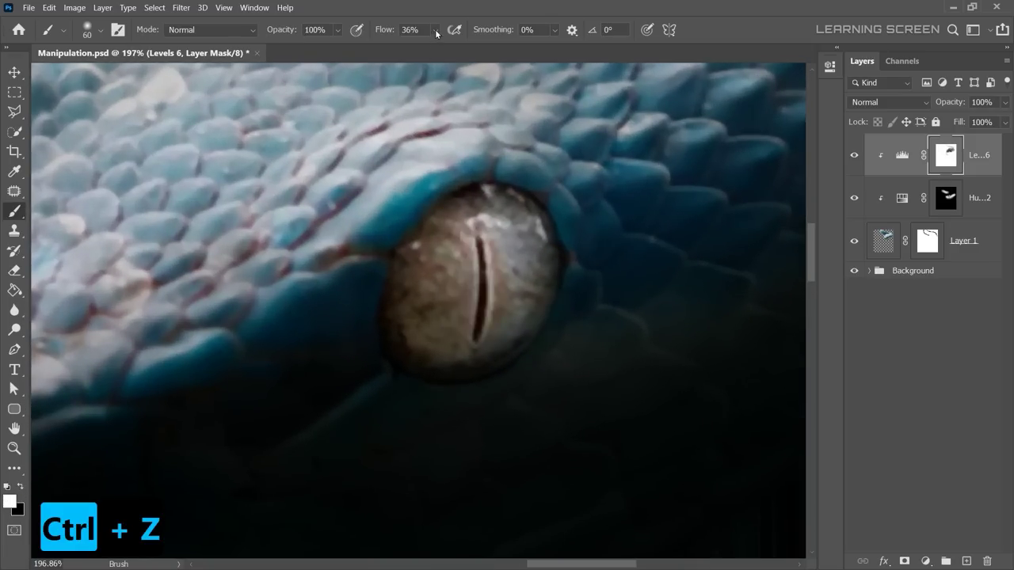
# Lower the brush flow to about 8% and switch to the Move tool.
pyautogui.moveTo(434, 29); pyautogui.dragTo(424, 47)
pyautogui.scroll(-1, 479, 289)
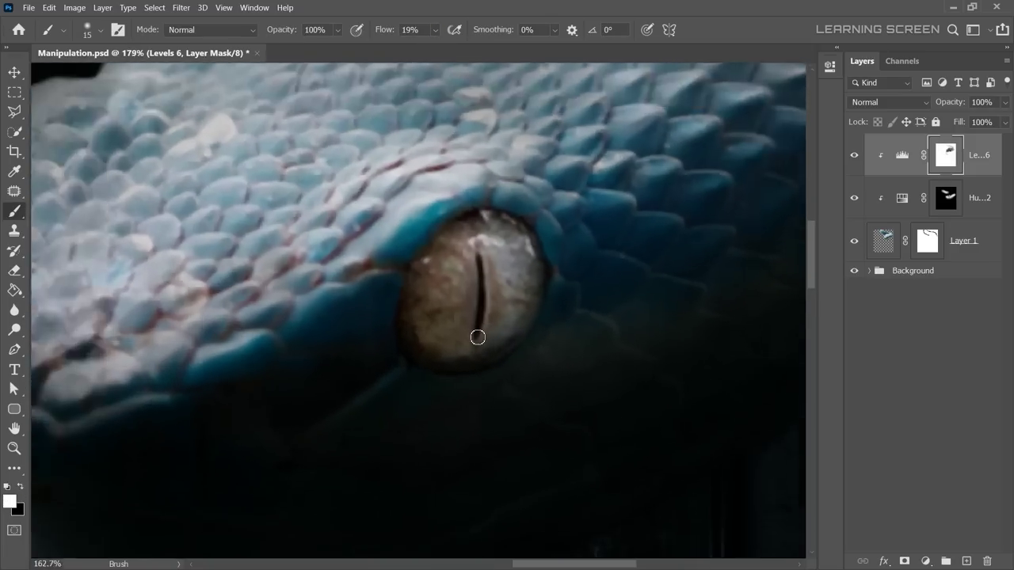
pyautogui.scroll(-5, 486, 301)
pyautogui.scroll(3, 510, 251)
pyautogui.scroll(3, 515, 249)
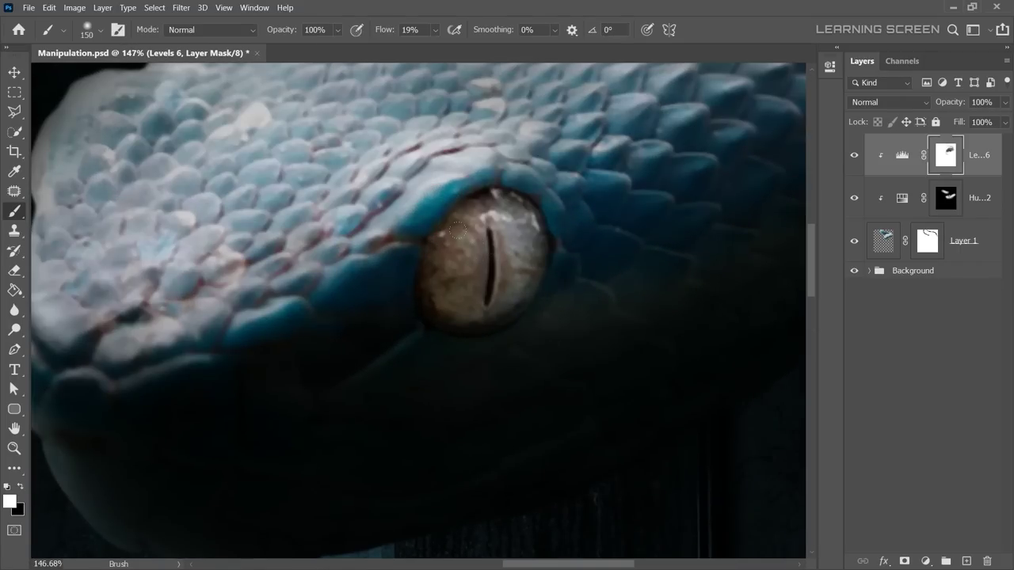
pyautogui.click(442, 71)
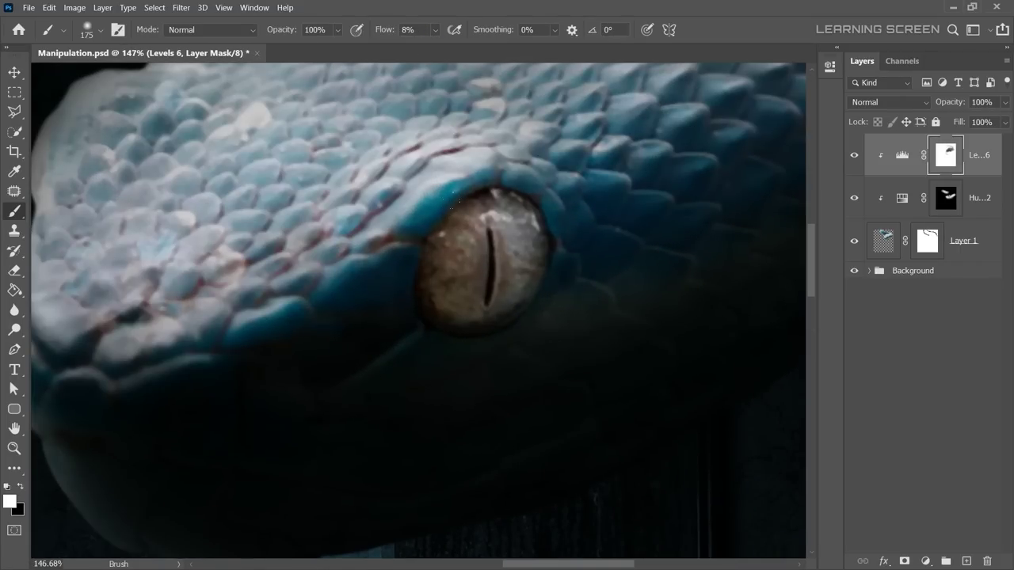
pyautogui.click(15, 72)
pyautogui.scroll(-5, 510, 283)
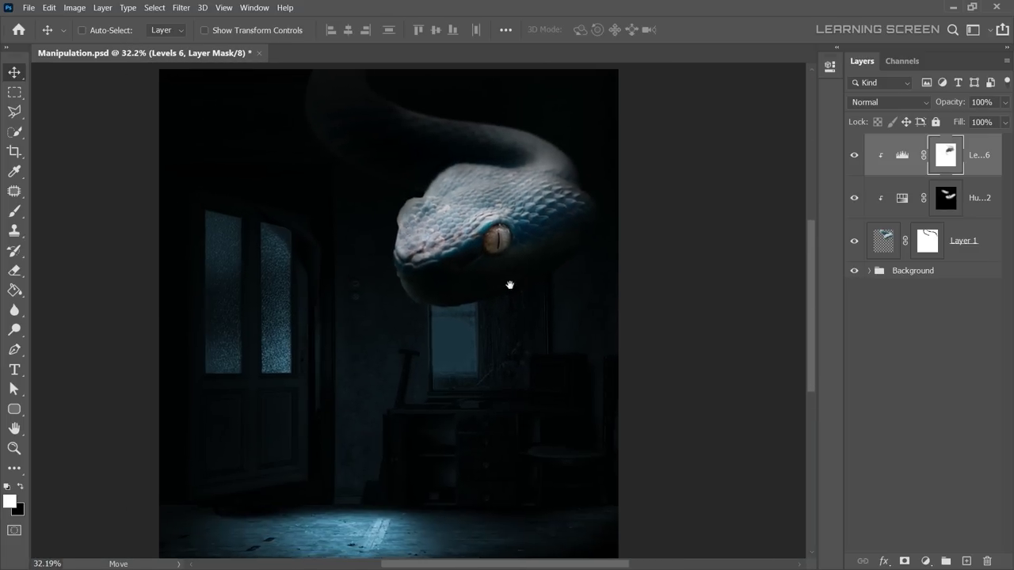
pyautogui.scroll(-1, 515, 293)
# Add a Curves adjustment clipped to the layer below, pull it down, and invert its mask.
pyautogui.click(924, 560)
pyautogui.click(938, 401)
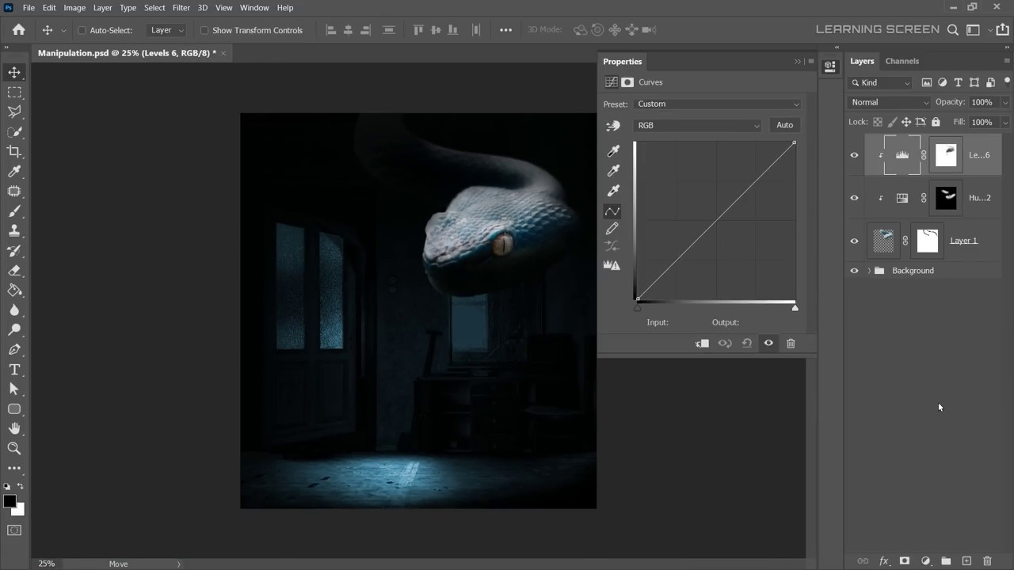
pyautogui.moveTo(728, 209)
pyautogui.mouseDown()
pyautogui.moveTo(728, 229)
pyautogui.moveTo(726, 215)
pyautogui.mouseUp()
pyautogui.hotkey('ctrl', 'alt', 'g')
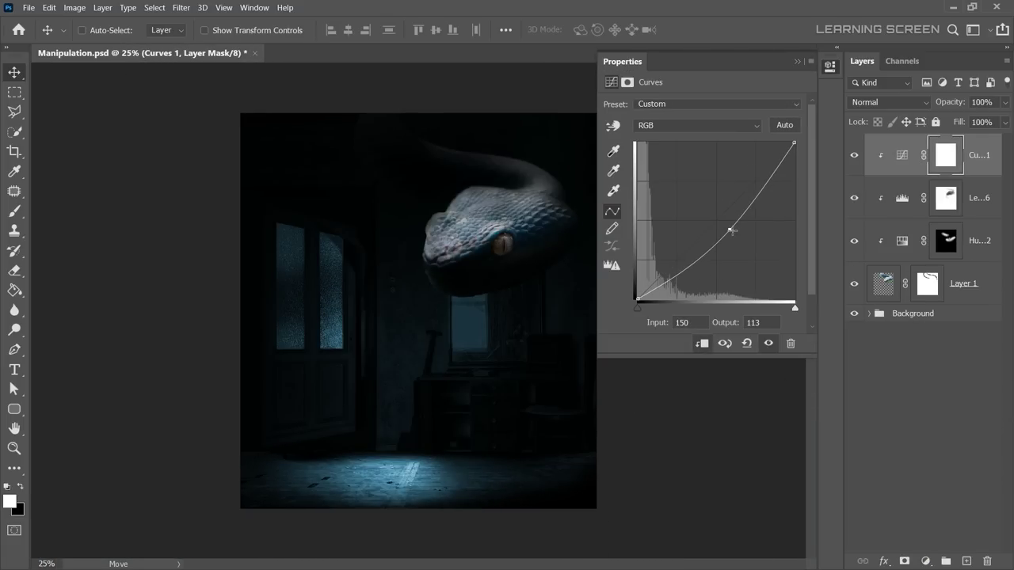
pyautogui.click(797, 61)
pyautogui.hotkey('ctrl', 'i')
pyautogui.scroll(3, 408, 119)
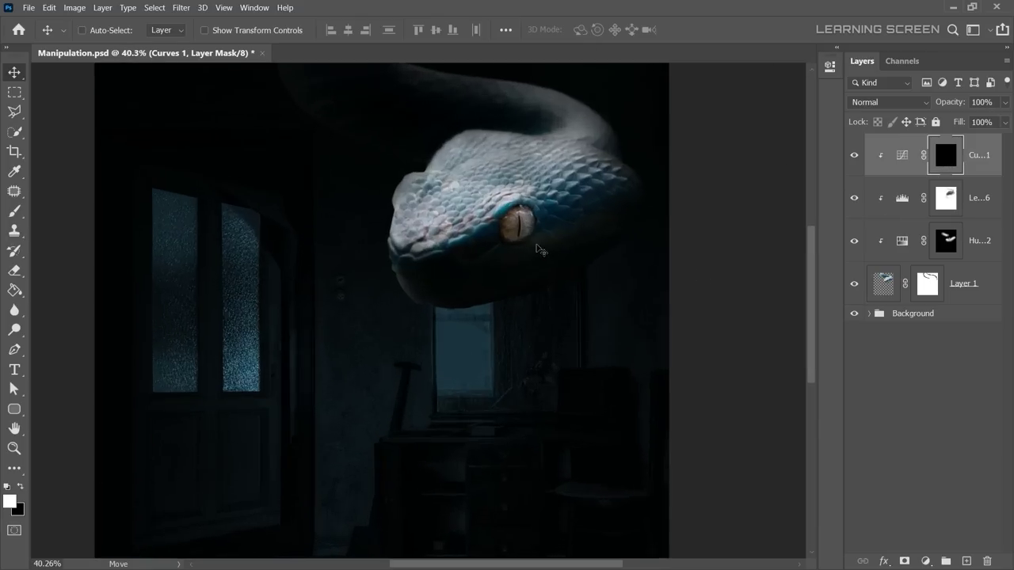
pyautogui.scroll(2, 408, 120)
# Switch to the brush and raise its flow to 82%.
pyautogui.press('b')
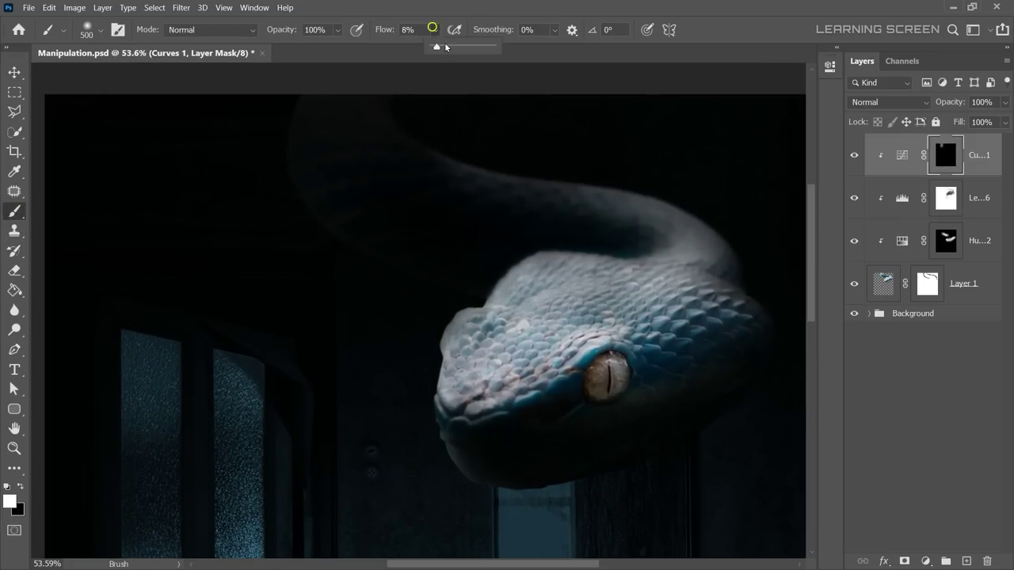
pyautogui.moveTo(434, 29); pyautogui.dragTo(486, 49)
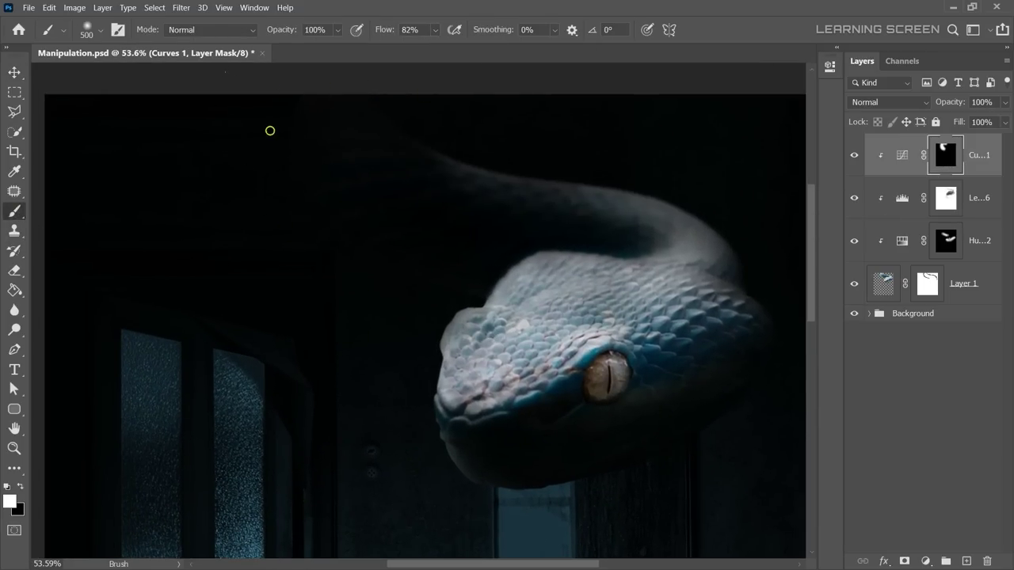
pyautogui.scroll(-2, 270, 131)
pyautogui.scroll(-1, 256, 169)
pyautogui.scroll(3, 366, 174)
pyautogui.scroll(2, 331, 215)
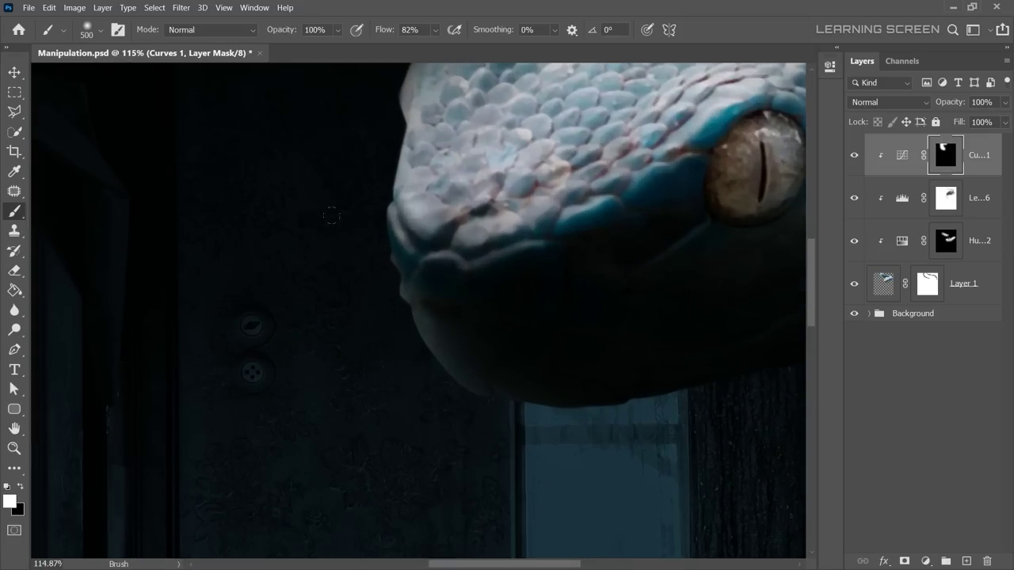
# Darken the head's lower-left edge on the Levels 6 mask with a smaller, low-flow brush.
pyautogui.click(861, 206)
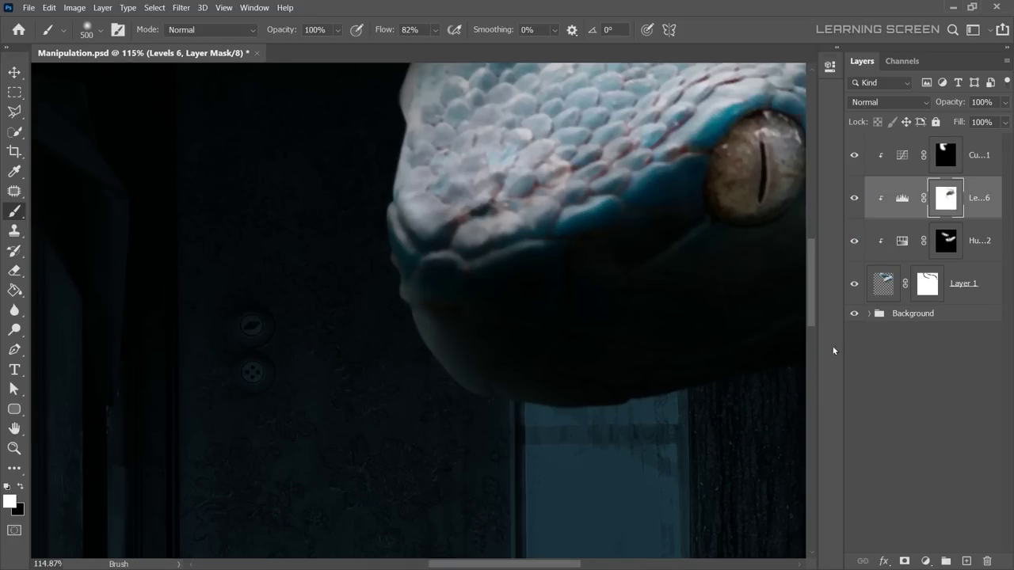
pyautogui.scroll(2, 300, 233)
pyautogui.press('[')
pyautogui.hotkey('shift', '3')
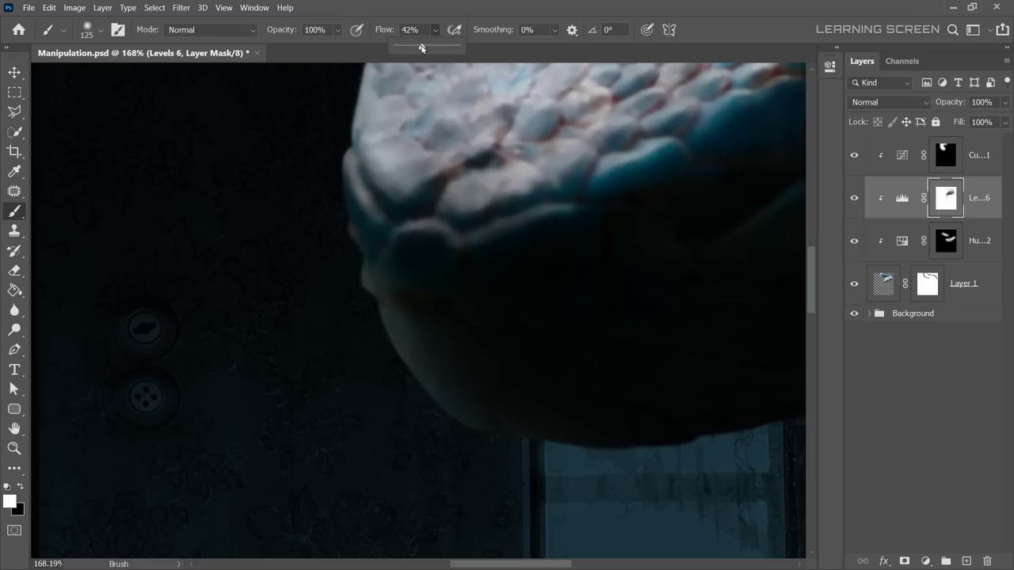
pyautogui.moveTo(372, 233); pyautogui.dragTo(437, 306)
pyautogui.hotkey('ctrl', 'z')
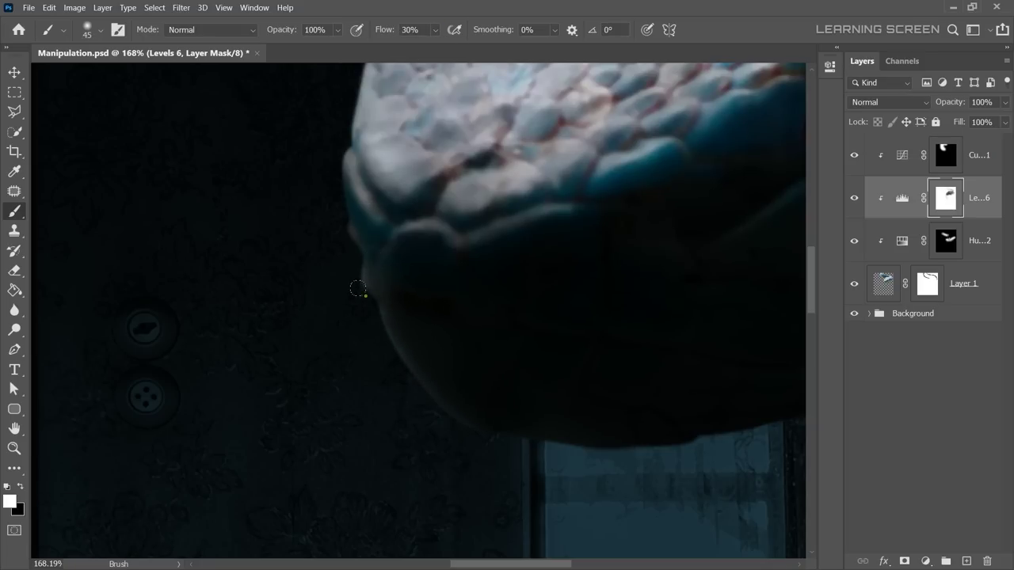
pyautogui.scroll(-10, 301, 317)
pyautogui.scroll(3, 449, 288)
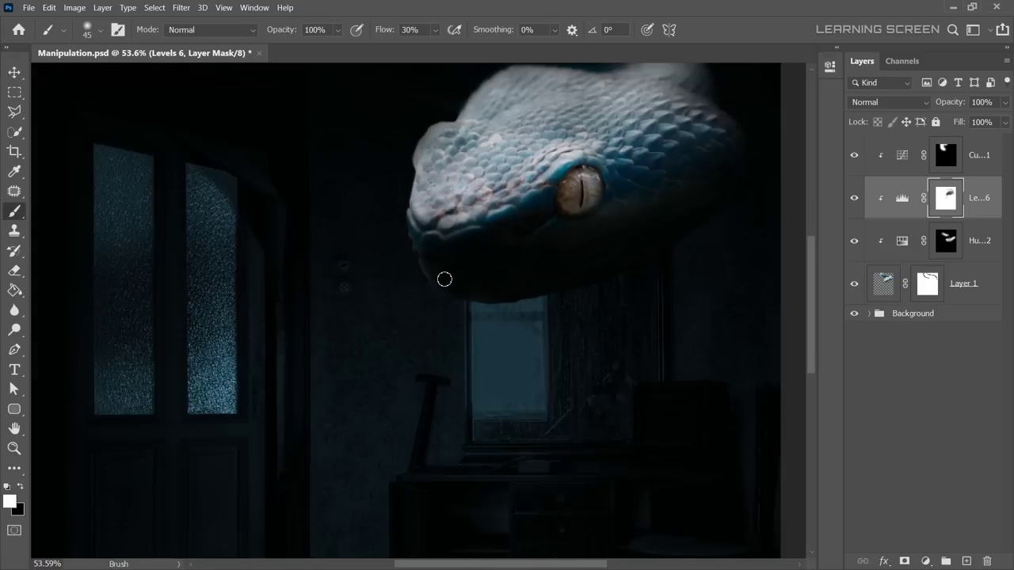
pyautogui.scroll(-1, 444, 278)
# Create a new empty layer above Curves 1.
pyautogui.press('v')
pyautogui.click(901, 159)
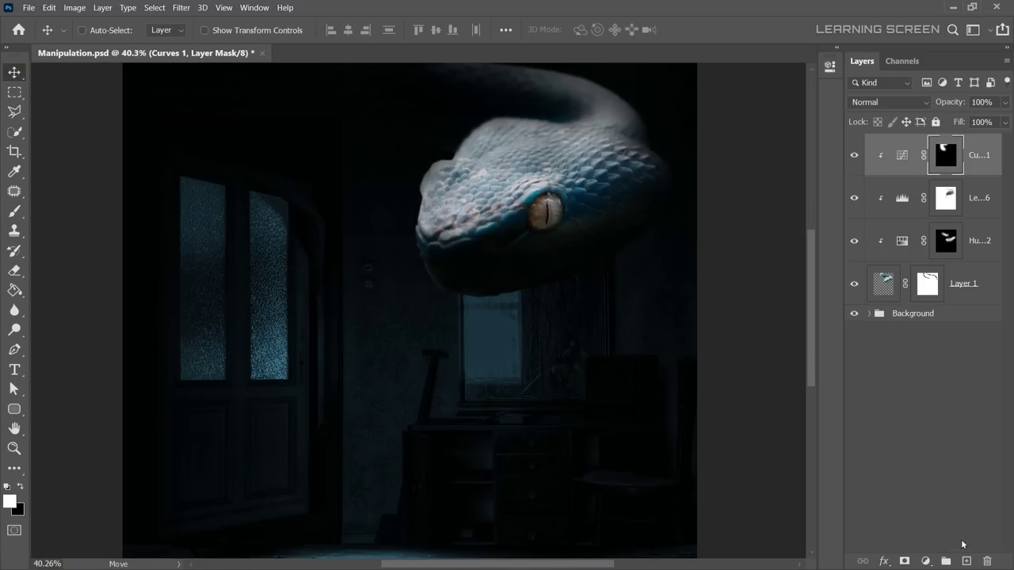
pyautogui.click(966, 561)
# Clip the new layer to the layers below and set an orange foreground colour.
pyautogui.rightClick(953, 155)
pyautogui.click(828, 271)
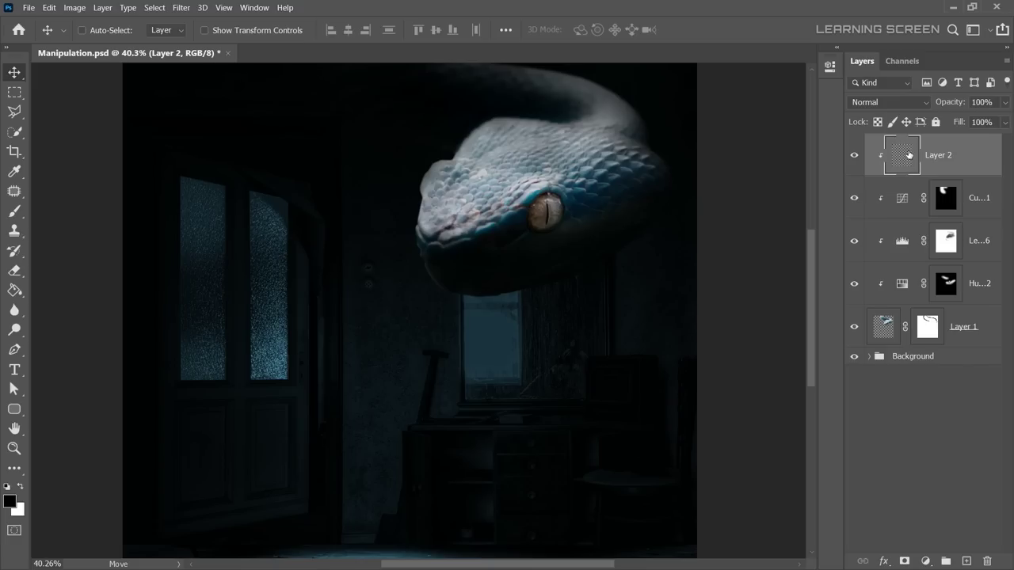
pyautogui.click(10, 500)
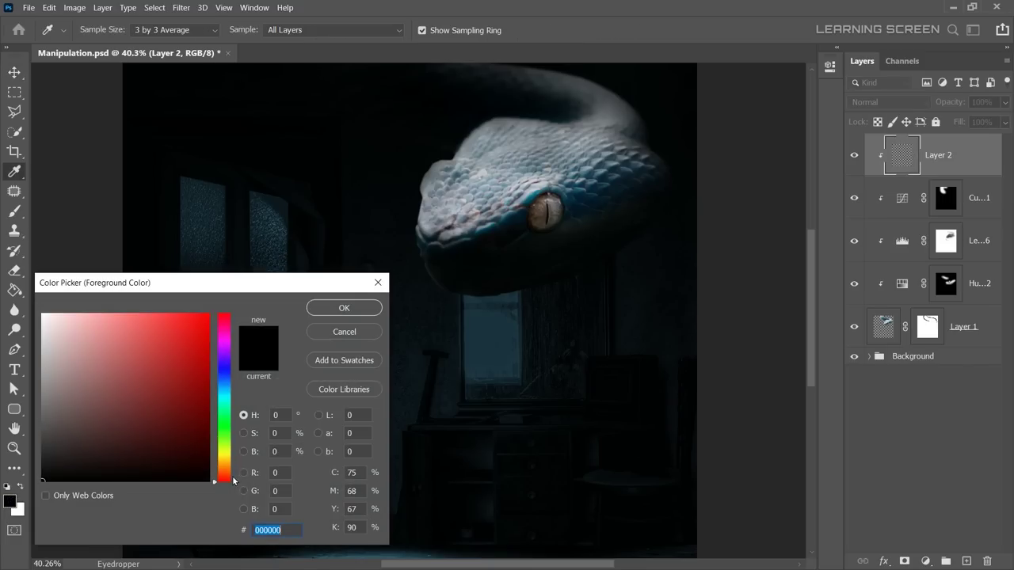
pyautogui.moveTo(234, 480); pyautogui.dragTo(233, 464)
pyautogui.click(202, 325)
# Brush orange over the snake's head scales with a soft round brush.
pyautogui.click(344, 308)
pyautogui.press('b')
pyautogui.rightClick(496, 216)
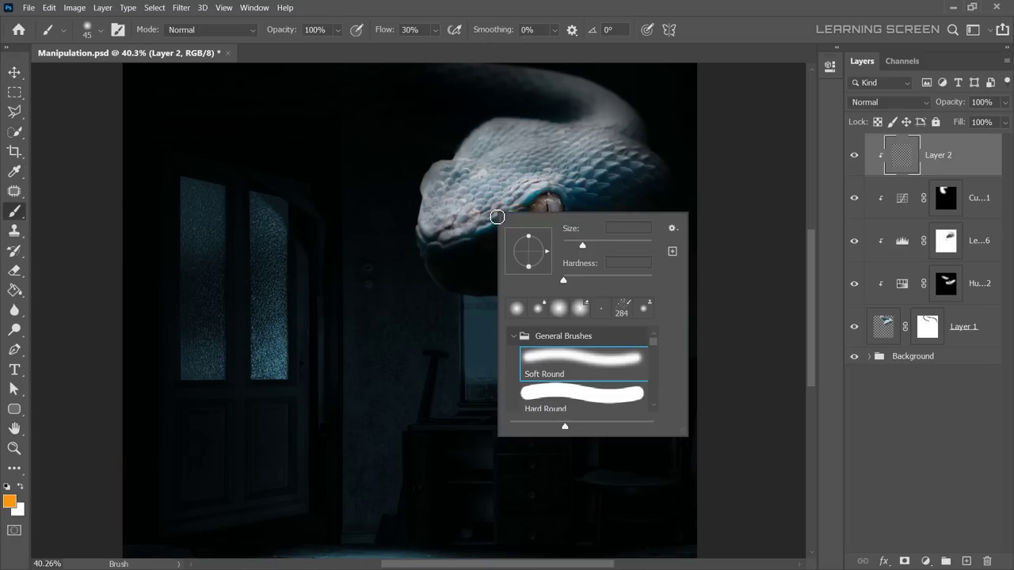
pyautogui.click(435, 30)
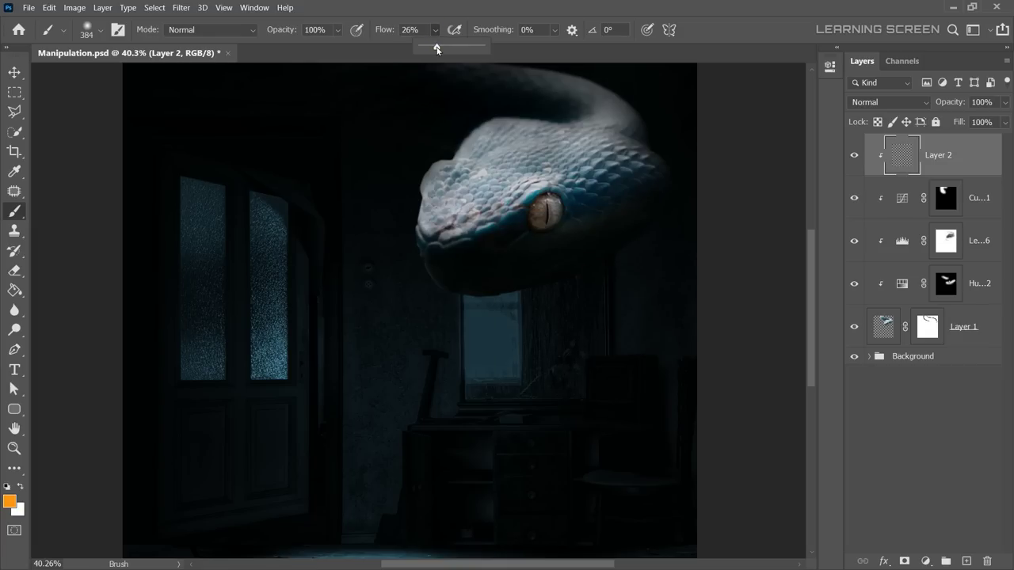
pyautogui.scroll(5, 349, 210)
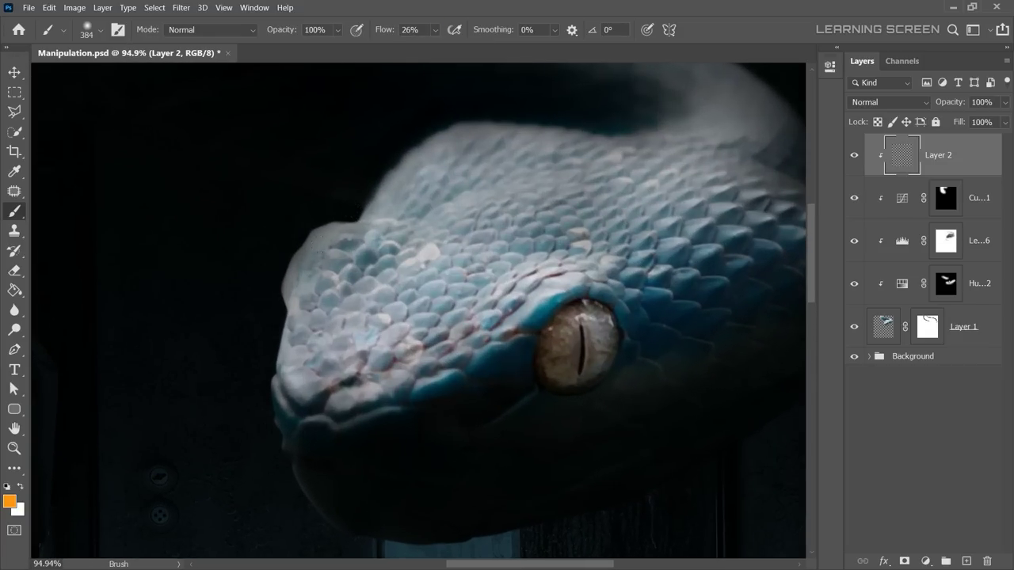
pyautogui.moveTo(411, 262)
pyautogui.mouseDown()
pyautogui.moveTo(539, 214)
pyautogui.moveTo(571, 230)
pyautogui.mouseUp()
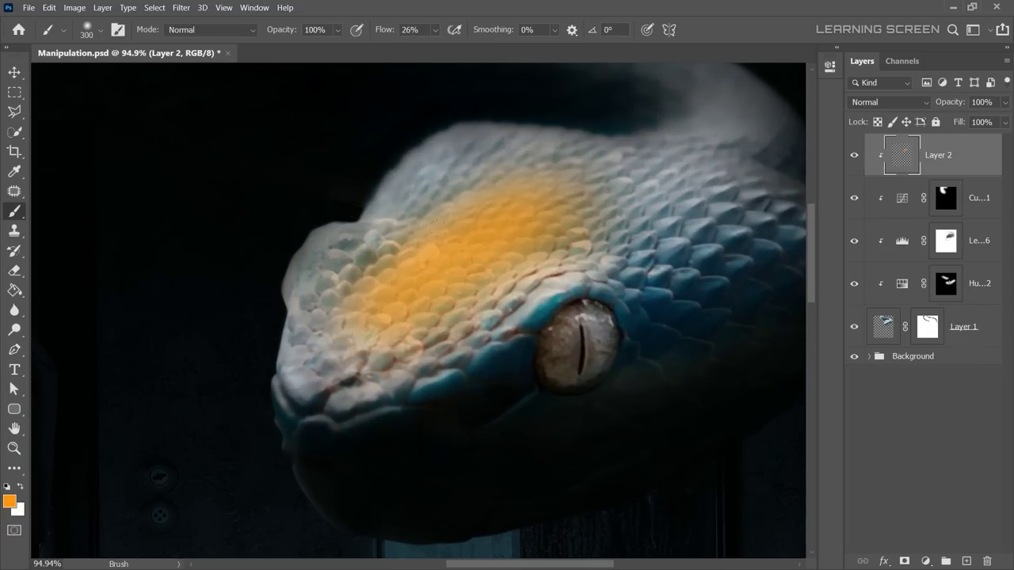
# Set the orange layer to Color Dodge with 60% fill.
pyautogui.click(862, 105)
pyautogui.click(871, 243)
pyautogui.click(1004, 122)
pyautogui.moveTo(1004, 139); pyautogui.dragTo(979, 144)
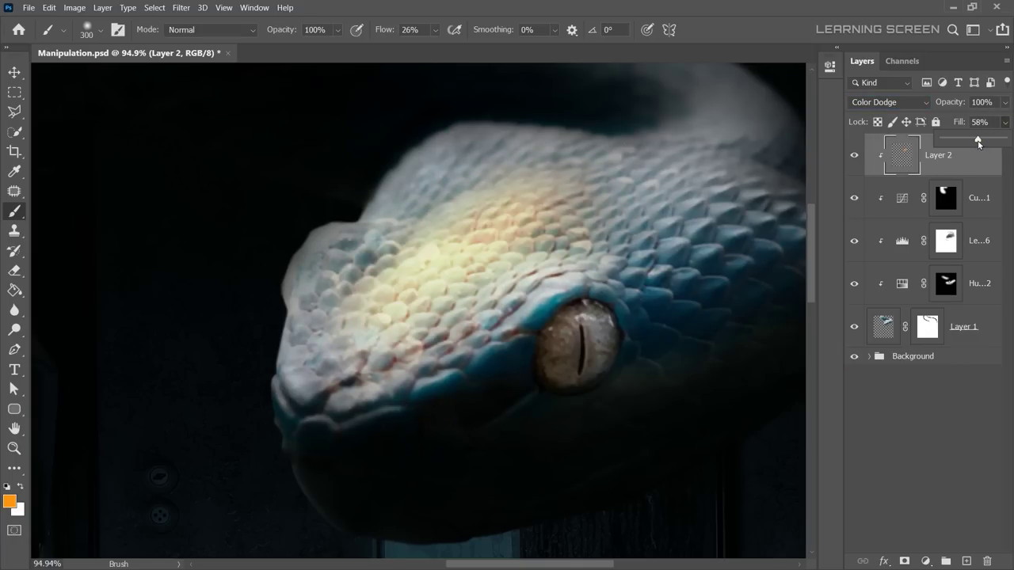
pyautogui.click(978, 162)
# Use Blend If's Underlying Layer slider to limit the glow to brighter scales.
pyautogui.click(883, 559)
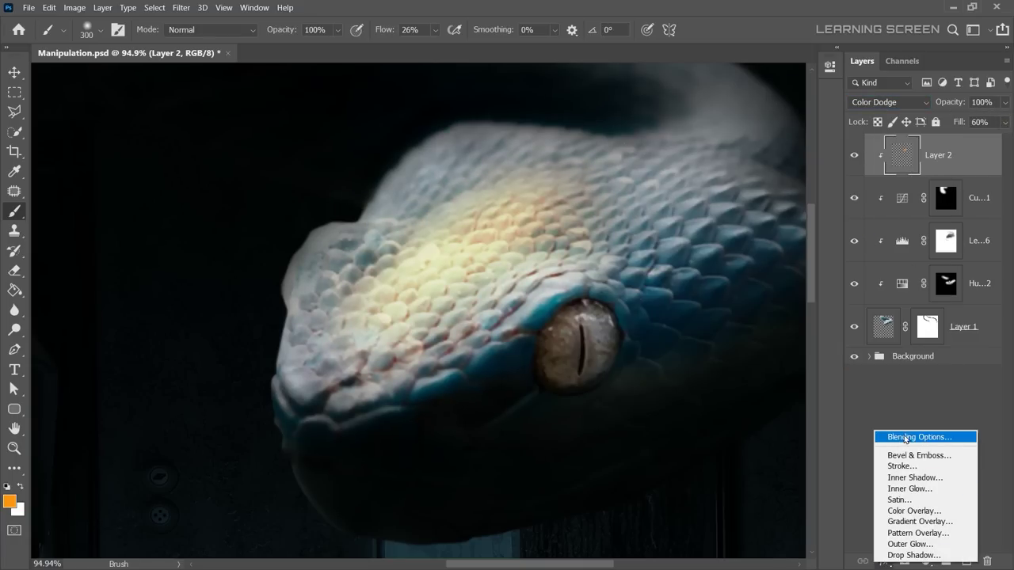
pyautogui.click(909, 436)
pyautogui.moveTo(391, 237); pyautogui.dragTo(271, 275)
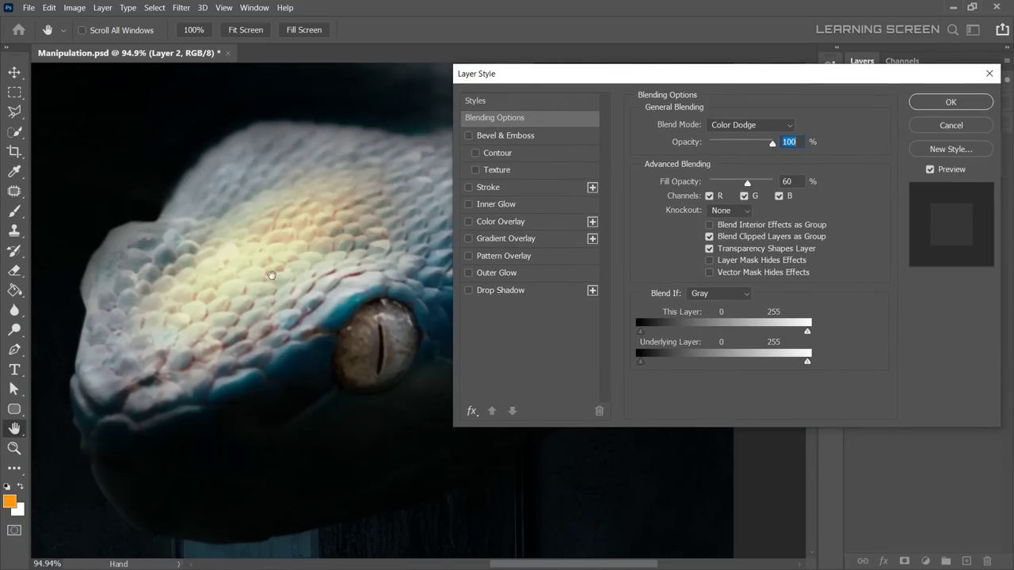
pyautogui.moveTo(641, 363)
pyautogui.mouseDown()
pyautogui.moveTo(770, 362)
pyautogui.moveTo(726, 362)
pyautogui.mouseUp()
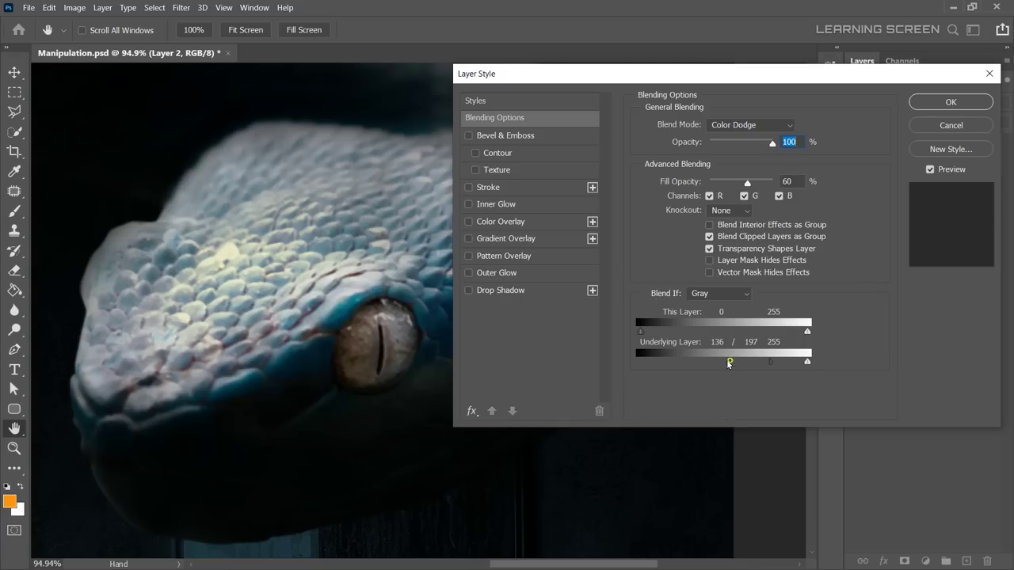
pyautogui.click(950, 103)
# Enlarge the brush while reviewing the glow on the head.
pyautogui.press('b')
pyautogui.scroll(1, 190, 409)
pyautogui.scroll(1, 191, 409)
pyautogui.scroll(1, 190, 409)
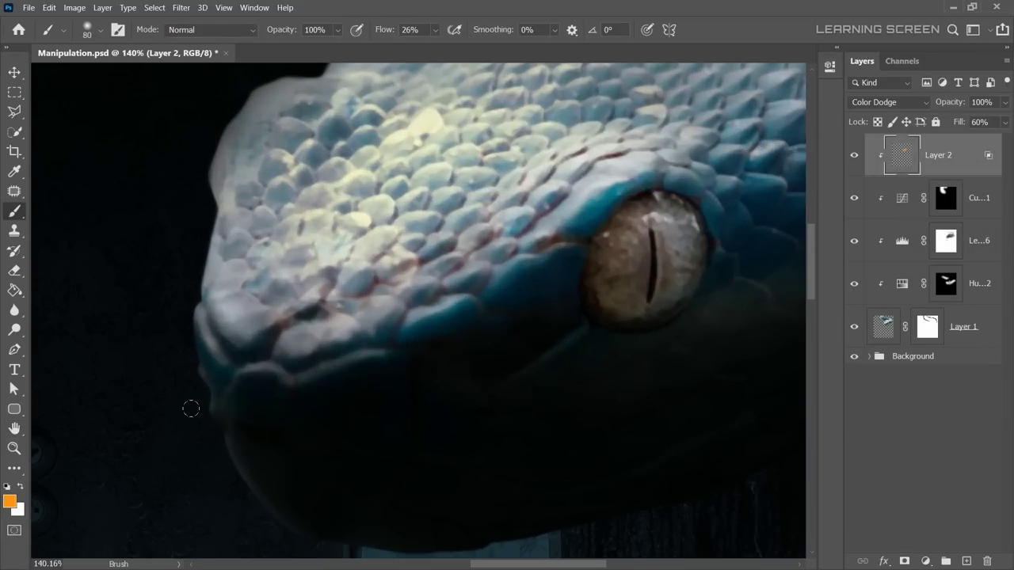
pyautogui.scroll(2, 170, 304)
pyautogui.scroll(-2, 649, 238)
pyautogui.scroll(-1, 649, 237)
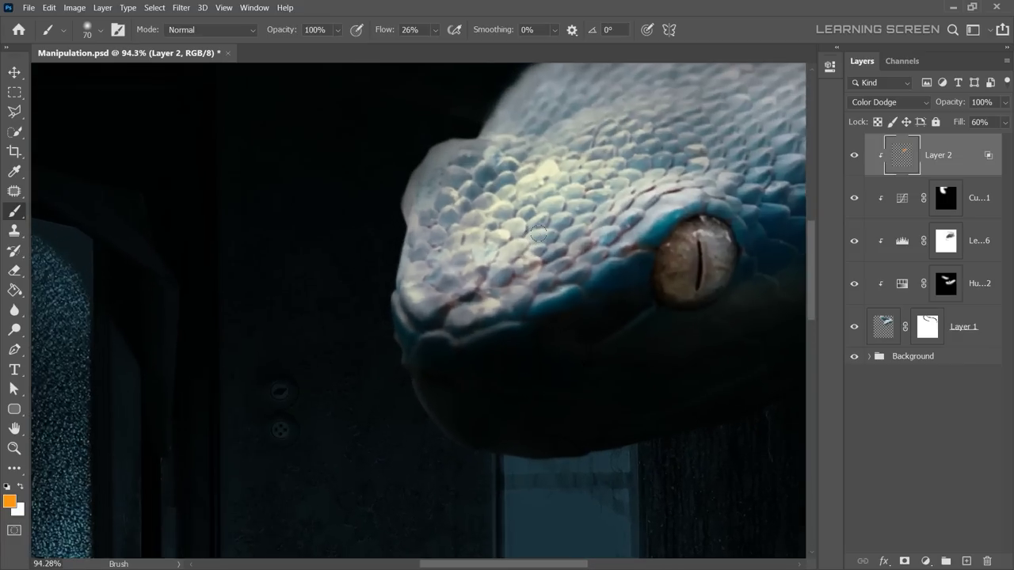
pyautogui.scroll(-1, 606, 173)
pyautogui.press(']')
pyautogui.press(']')
pyautogui.press(']')
pyautogui.press(']')
pyautogui.press(']')
pyautogui.press(']')
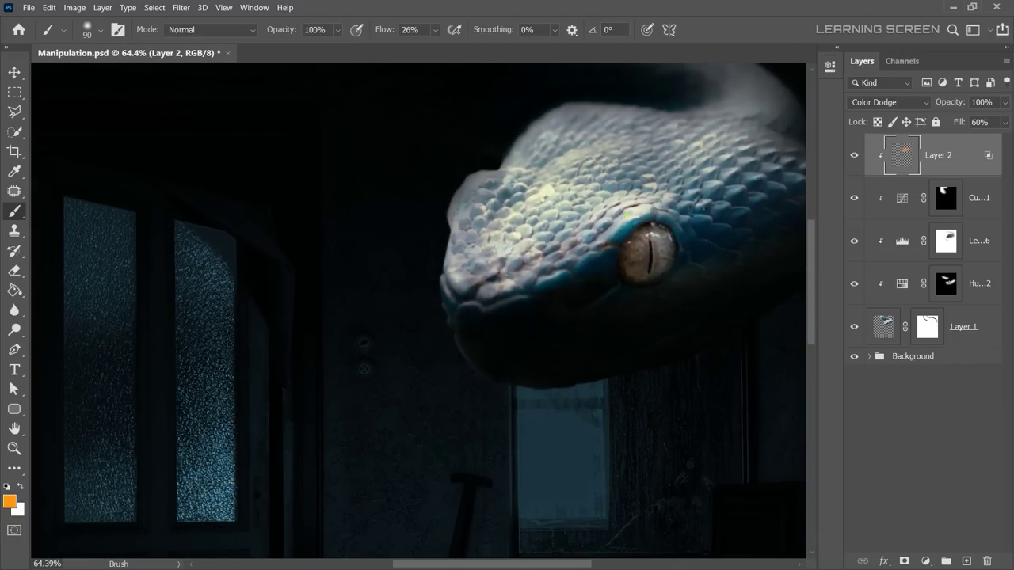
# Compare the glow on and off, set its fill to 54%, and add Layer 3.
pyautogui.hotkey('ctrl', '0')
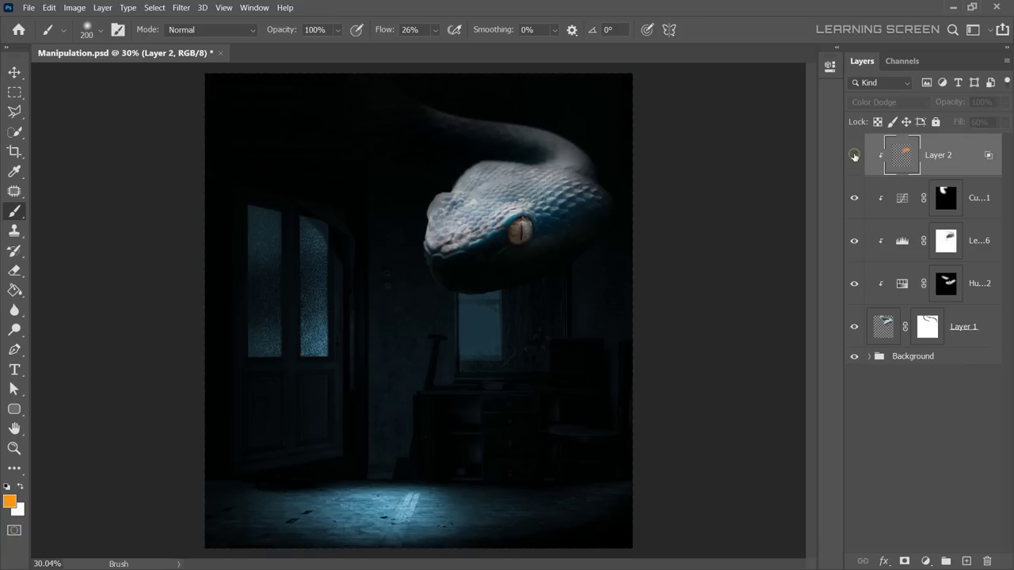
pyautogui.click(1007, 122)
pyautogui.moveTo(977, 140); pyautogui.dragTo(975, 141)
pyautogui.click(854, 161)
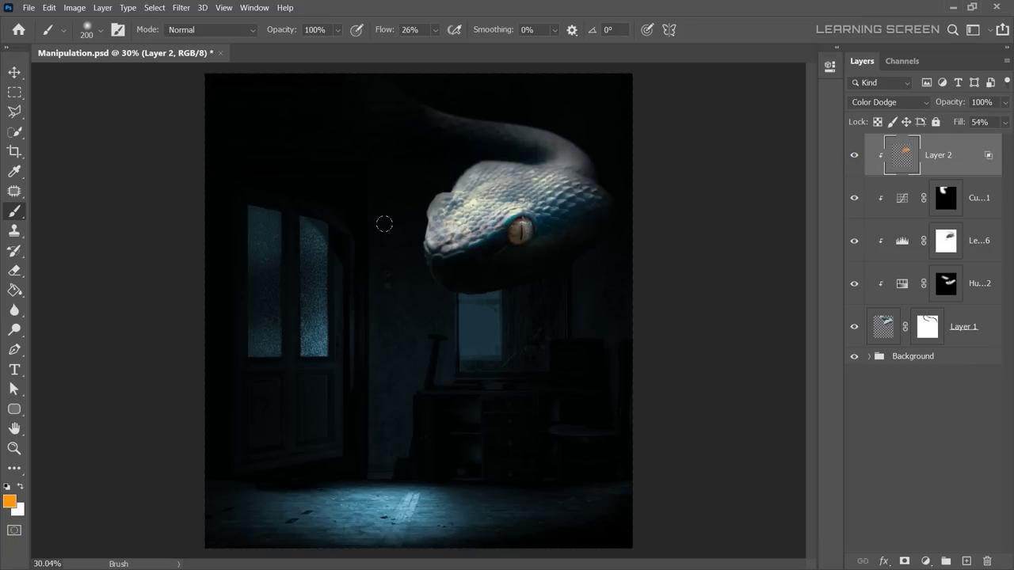
pyautogui.click(19, 74)
pyautogui.click(966, 561)
# Clip a new layer to the snake and choose a redder orange paint colour.
pyautogui.rightClick(976, 158)
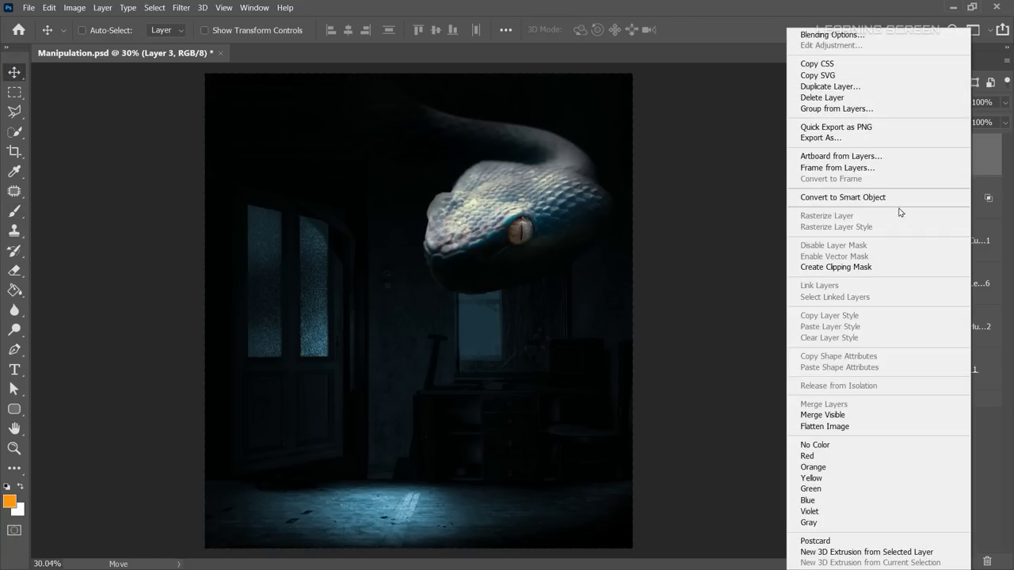
pyautogui.click(878, 271)
pyautogui.click(9, 500)
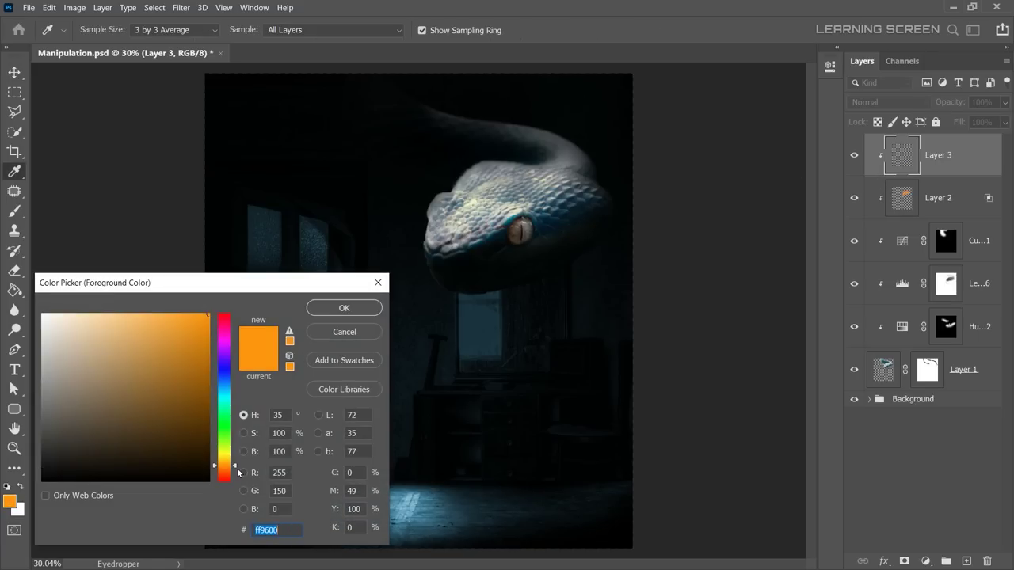
pyautogui.moveTo(234, 465); pyautogui.dragTo(234, 472)
pyautogui.click(344, 307)
# Paint orange along the snake's pupil with a smaller brush.
pyautogui.scroll(5, 601, 246)
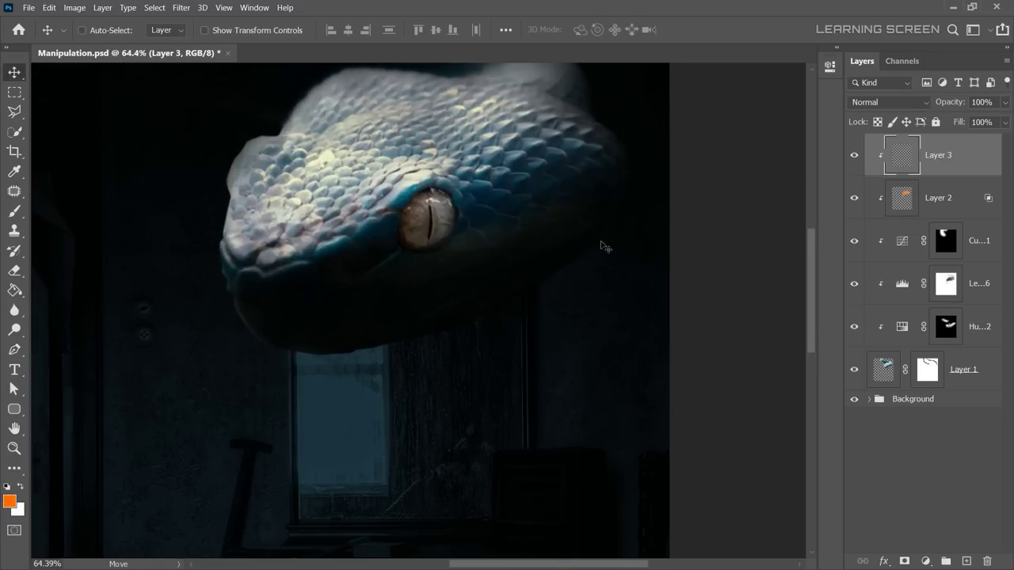
pyautogui.click(12, 210)
pyautogui.scroll(3, 427, 214)
pyautogui.scroll(3, 428, 214)
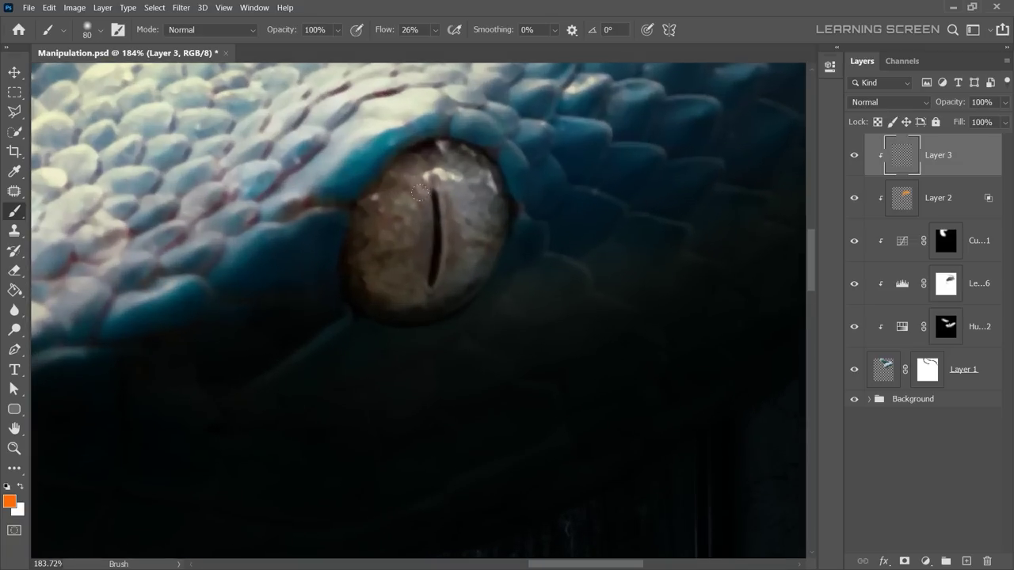
pyautogui.press('[')
pyautogui.press('[')
pyautogui.press('[')
pyautogui.moveTo(435, 190); pyautogui.dragTo(413, 252)
# Set the eye layer to Color Dodge blend mode at 42% fill.
pyautogui.click(888, 101)
pyautogui.click(879, 242)
pyautogui.click(1004, 122)
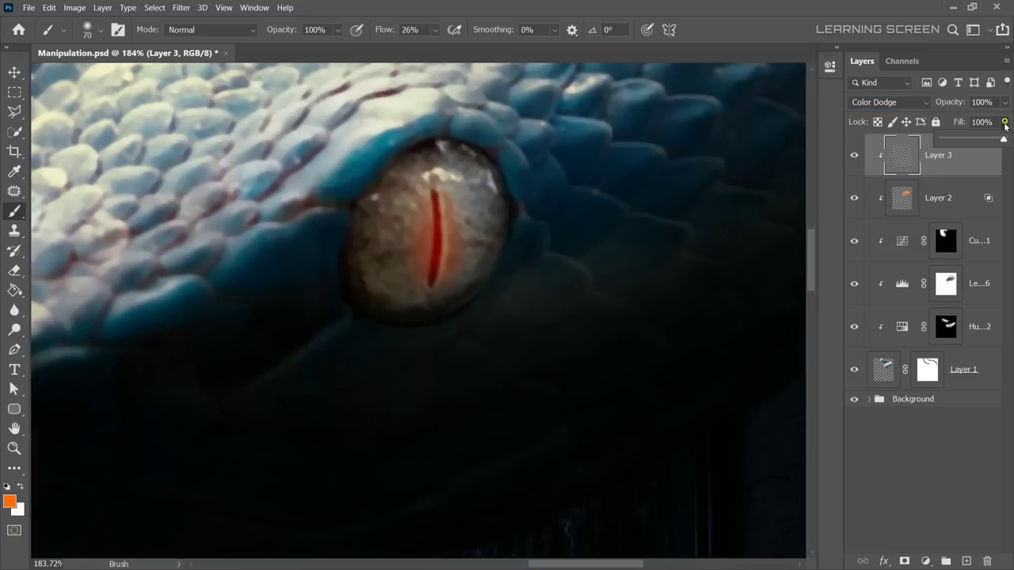
pyautogui.moveTo(1004, 139); pyautogui.dragTo(961, 143)
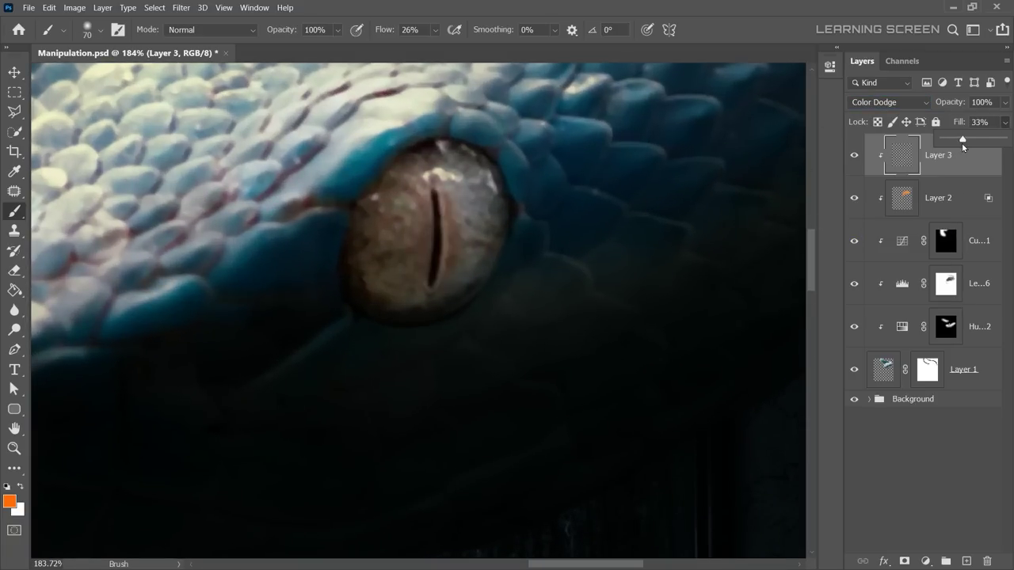
pyautogui.click(877, 168)
# Paint a brighter orange glow into the pupil and set brush flow to 15%.
pyautogui.press('[')
pyautogui.press('[')
pyautogui.moveTo(435, 186); pyautogui.dragTo(416, 251)
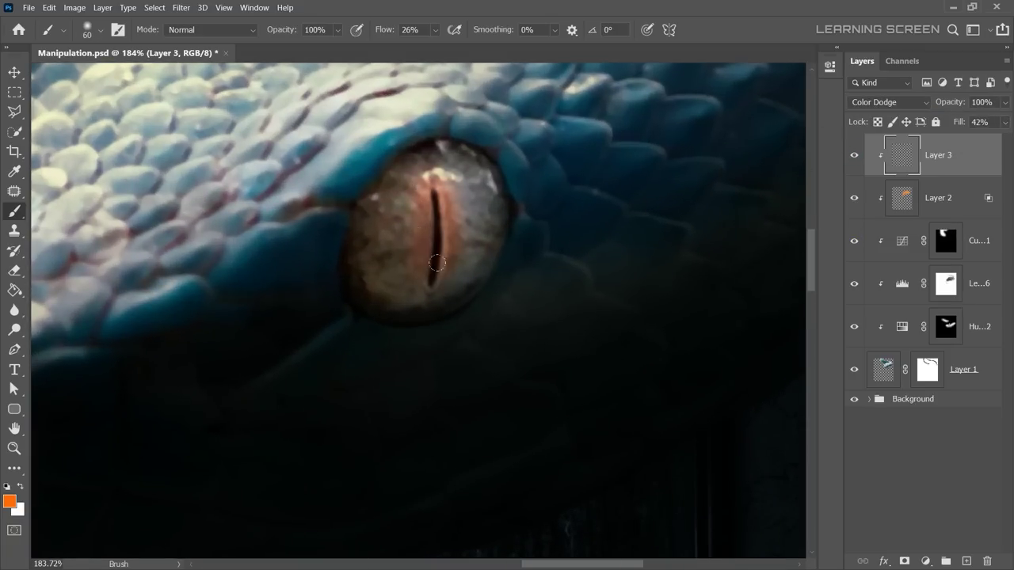
pyautogui.scroll(-3, 437, 262)
pyautogui.press(']')
pyautogui.hotkey('shift', '1')
pyautogui.hotkey('shift', '5')
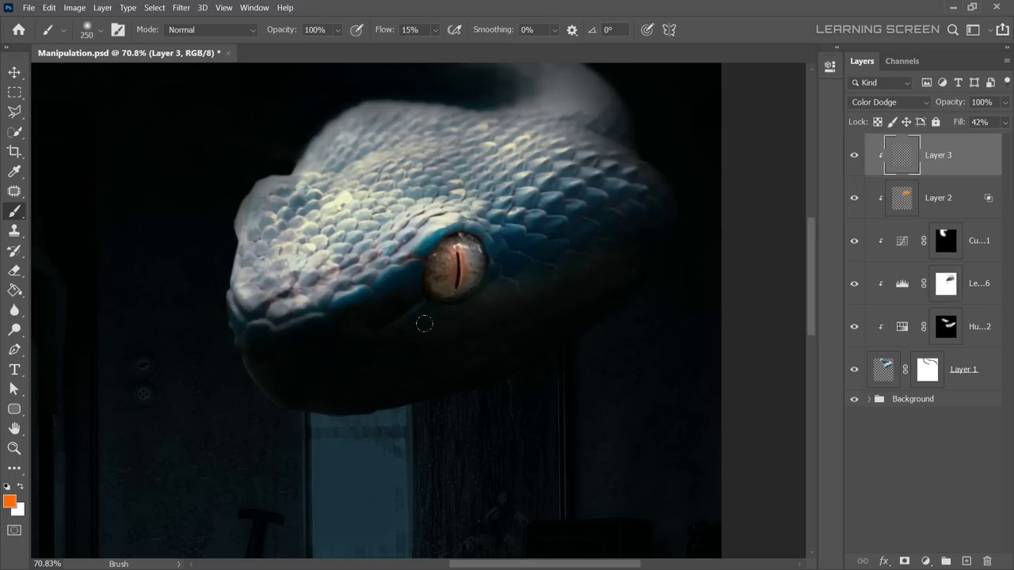
pyautogui.scroll(-3, 475, 298)
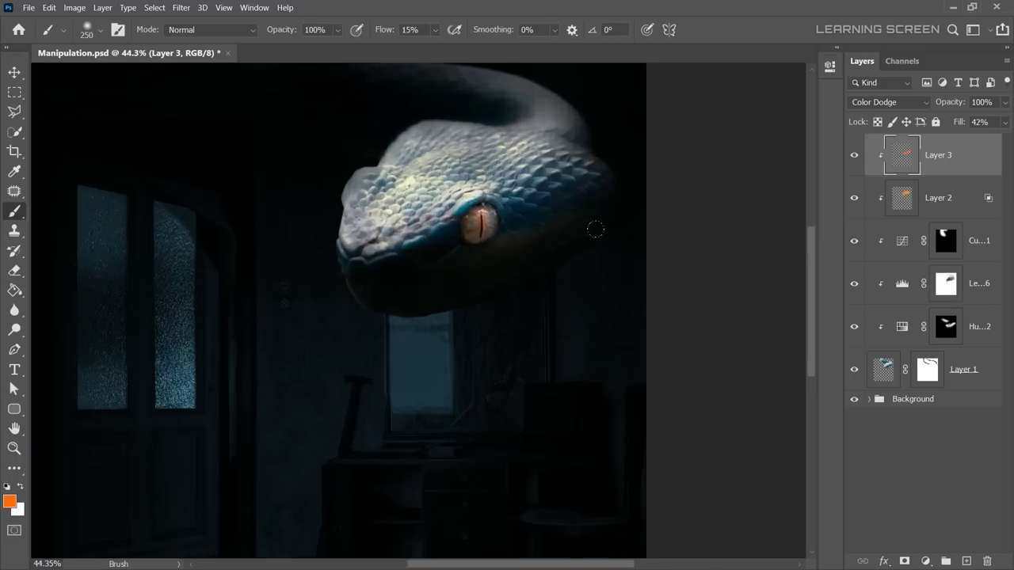
pyautogui.scroll(2, 544, 192)
pyautogui.scroll(-2, 411, 278)
pyautogui.scroll(-1, 411, 279)
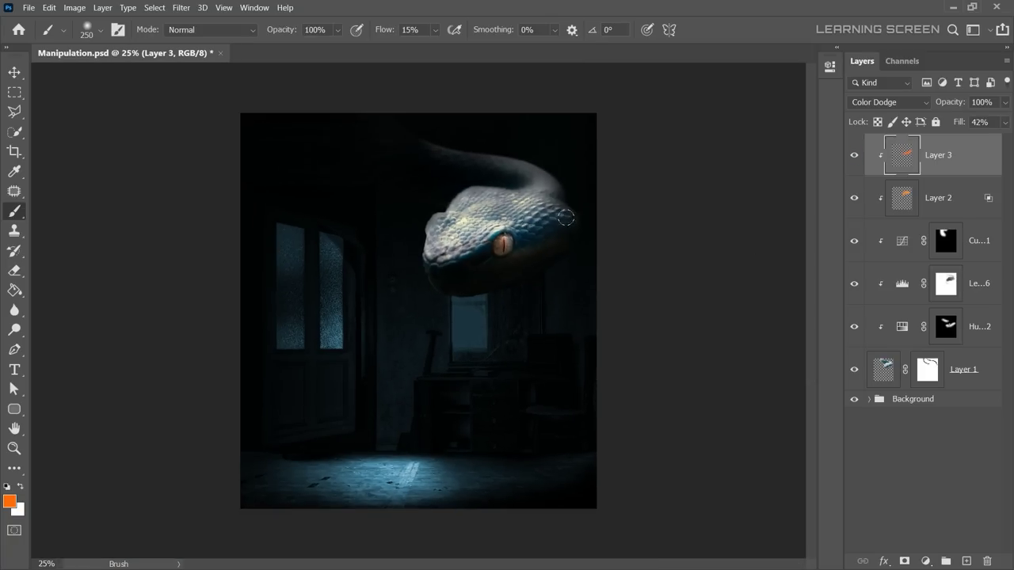
# Group Layer 1 through Layer 3 as 'Snake', then begin opening an image file.
pyautogui.click(15, 72)
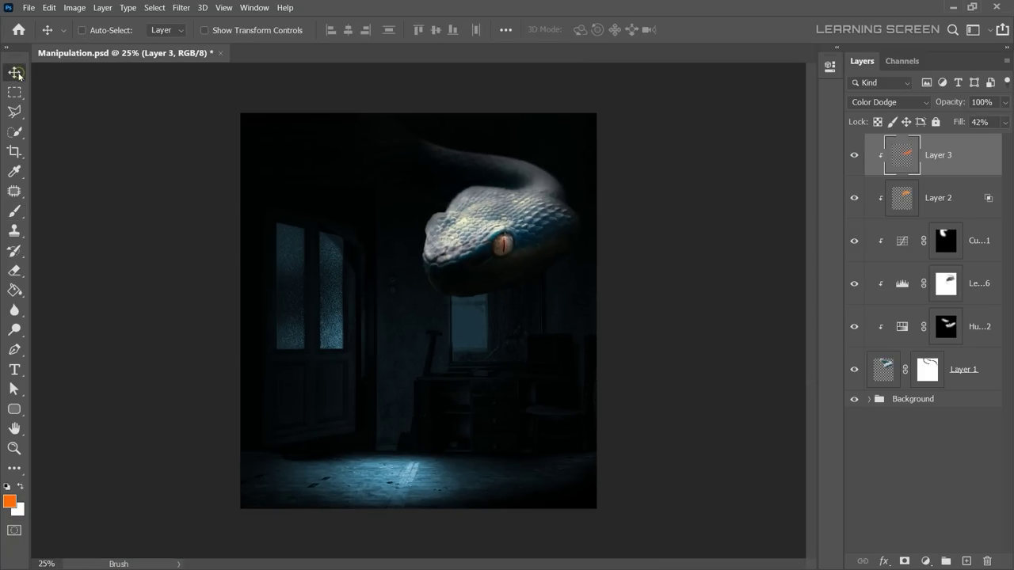
pyautogui.keyDown('shift'); pyautogui.click(990, 382); pyautogui.keyUp('shift')
pyautogui.rightClick(968, 373)
pyautogui.click(840, 99)
pyautogui.write('S')
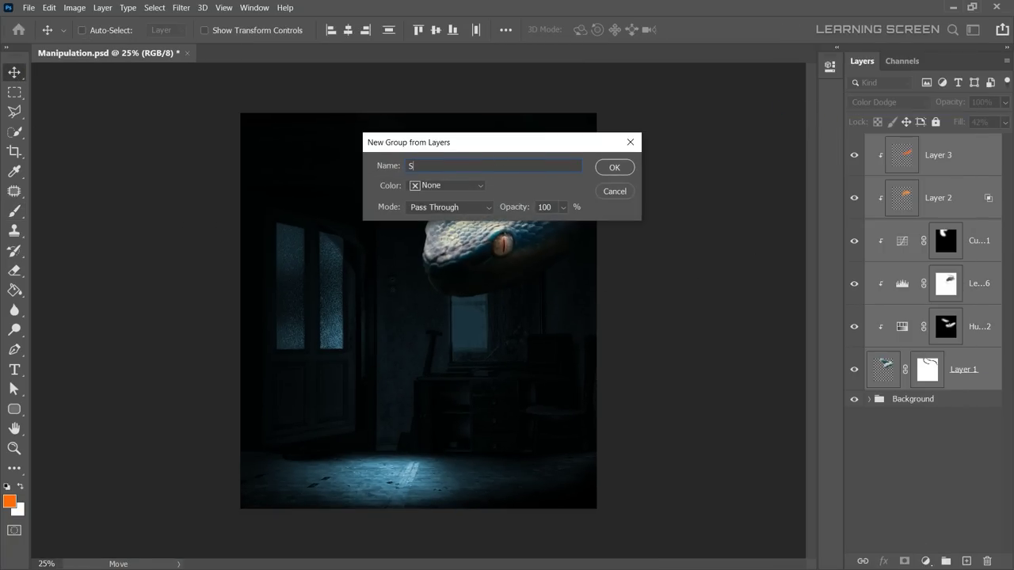
pyautogui.write('nake')
pyautogui.press('Return')
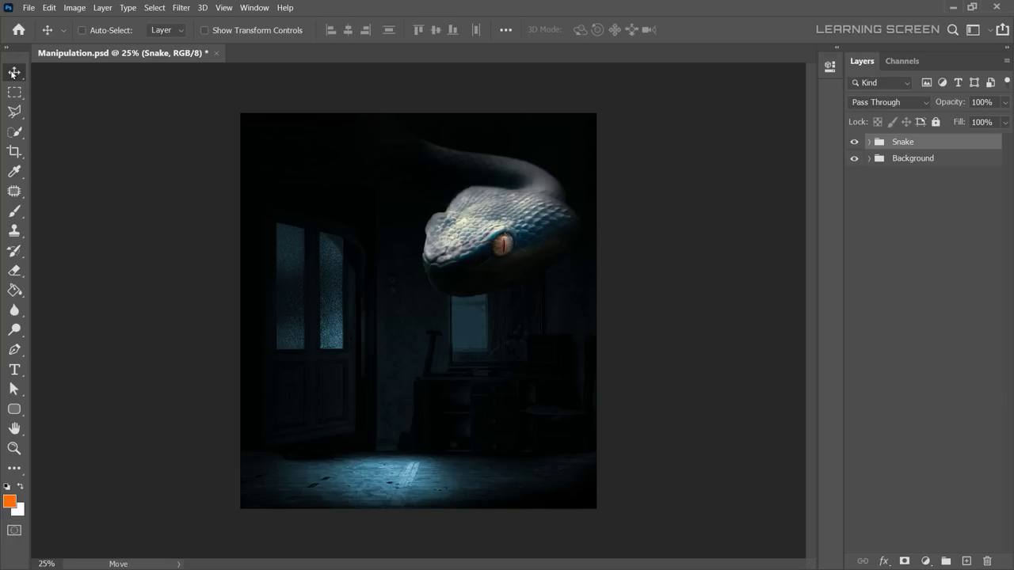
pyautogui.click(29, 7)
pyautogui.click(35, 27)
# Open Teeth.jpg and trace a curved Pen path around the long left fang.
pyautogui.doubleClick(753, 111)
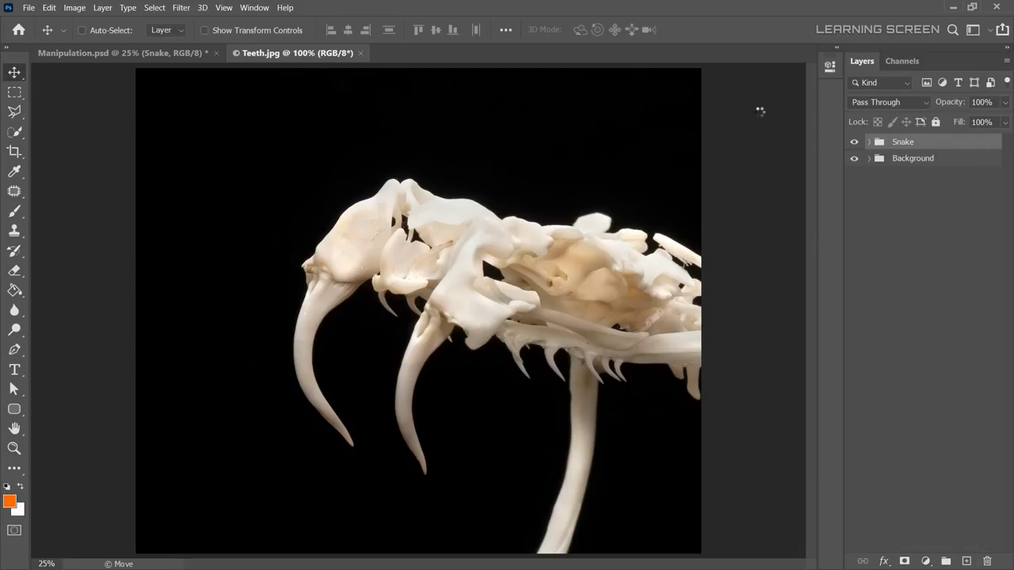
pyautogui.scroll(2, 328, 321)
pyautogui.scroll(2, 385, 222)
pyautogui.scroll(2, 385, 225)
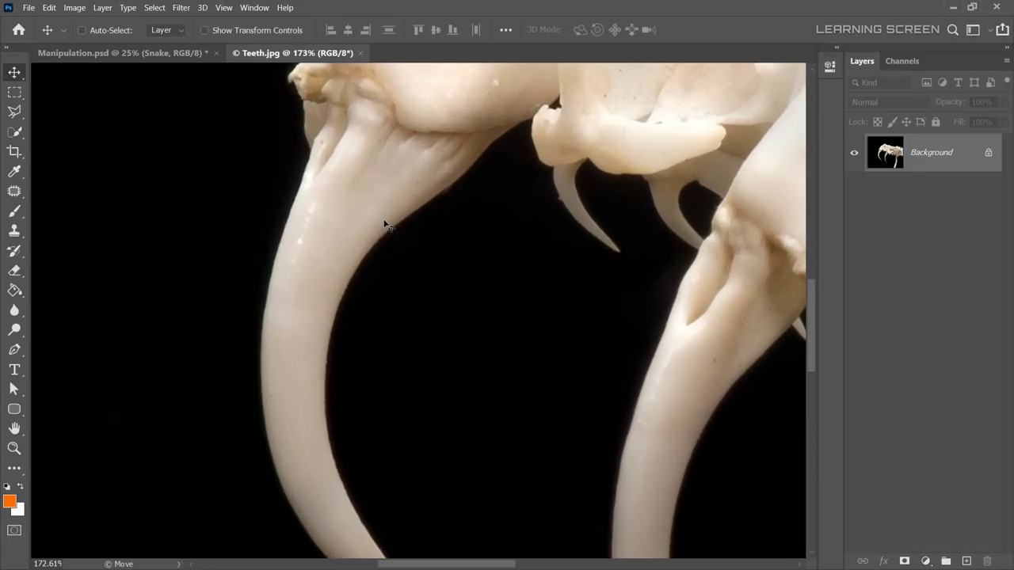
pyautogui.click(14, 350)
pyautogui.scroll(1, 390, 163)
pyautogui.click(323, 103)
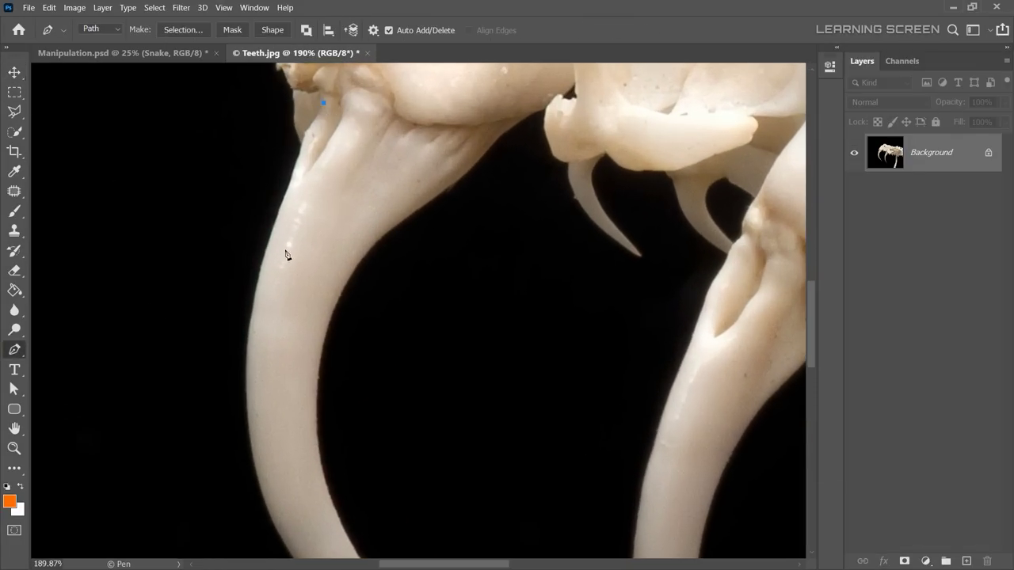
pyautogui.click(249, 327)
pyautogui.scroll(-4, 252, 373)
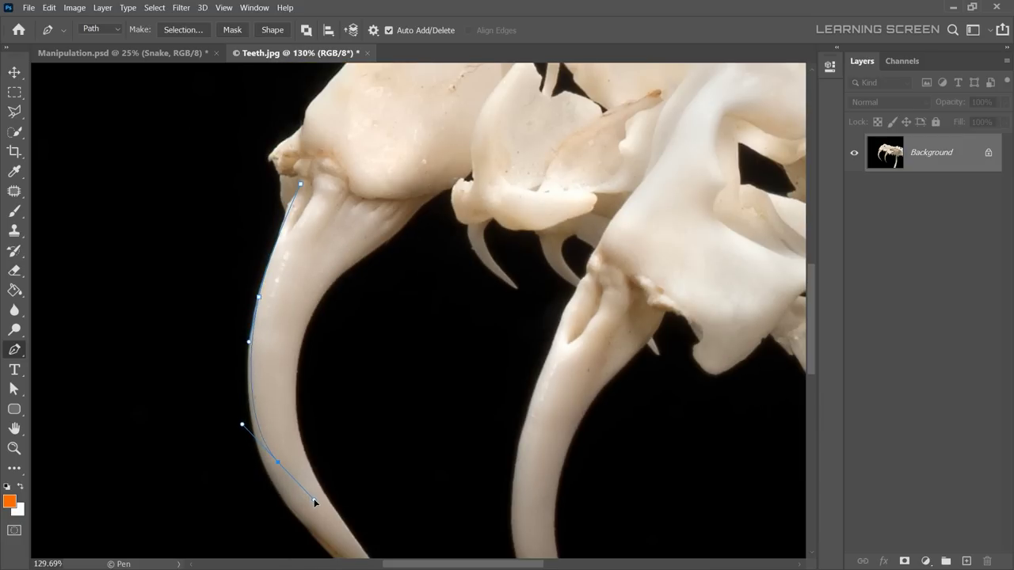
pyautogui.moveTo(334, 274); pyautogui.dragTo(409, 194)
# Turn the fang path into a selection with no feathering and return to Manipulation.psd.
pyautogui.rightClick(326, 231)
pyautogui.click(360, 285)
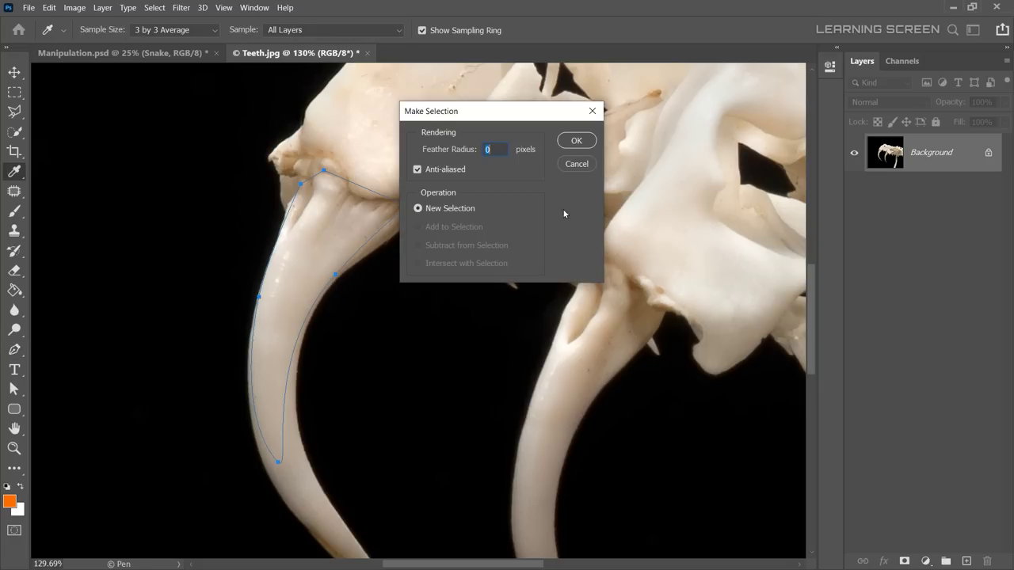
pyautogui.press('Return')
pyautogui.click(75, 54)
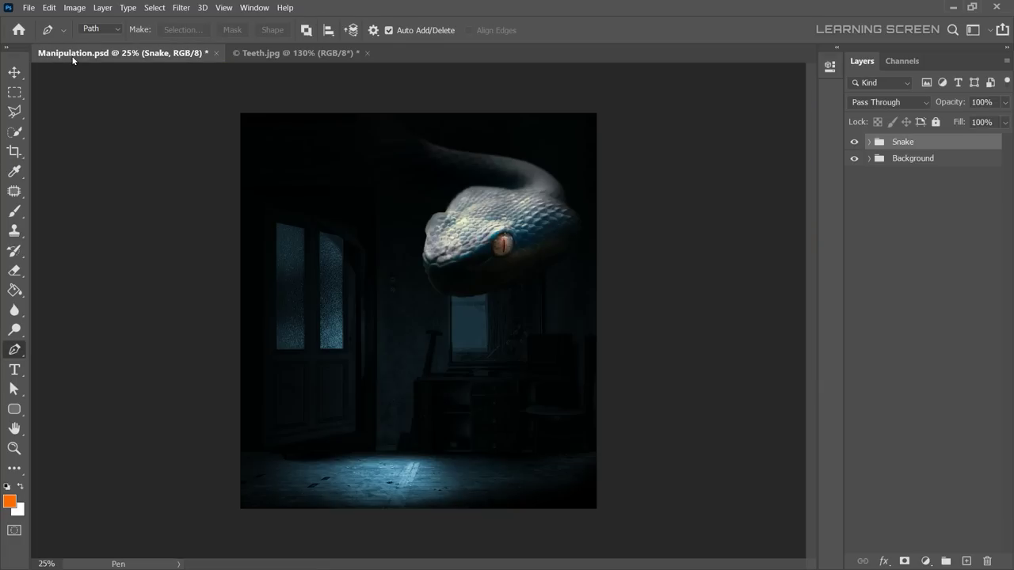
# Paste the copied fang into Manipulation.psd and move it up under the snake's jaw.
pyautogui.click(15, 72)
pyautogui.hotkey('ctrl', 'v')
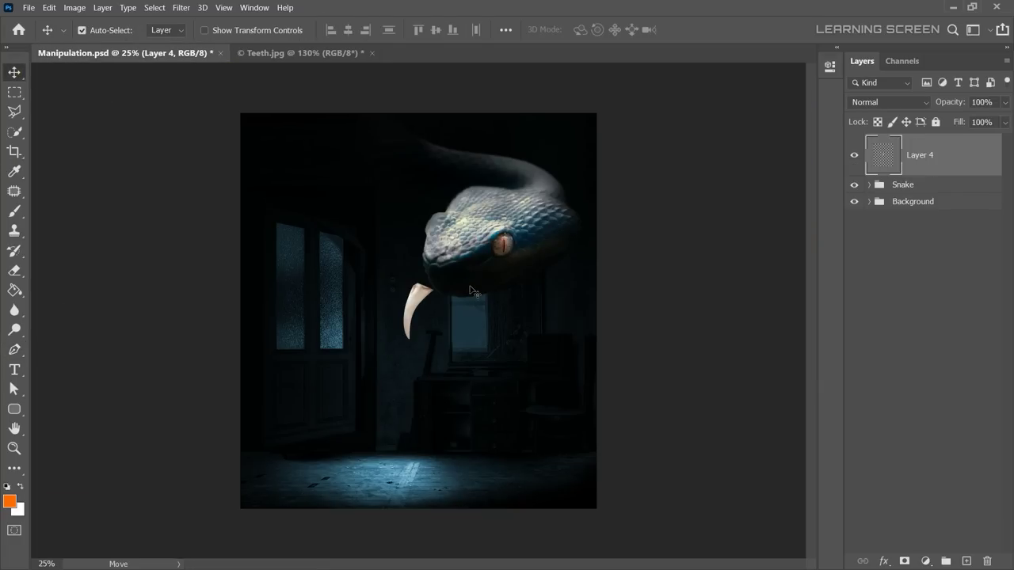
pyautogui.hotkey('ctrl', '+')
pyautogui.scroll(-1, 470, 291)
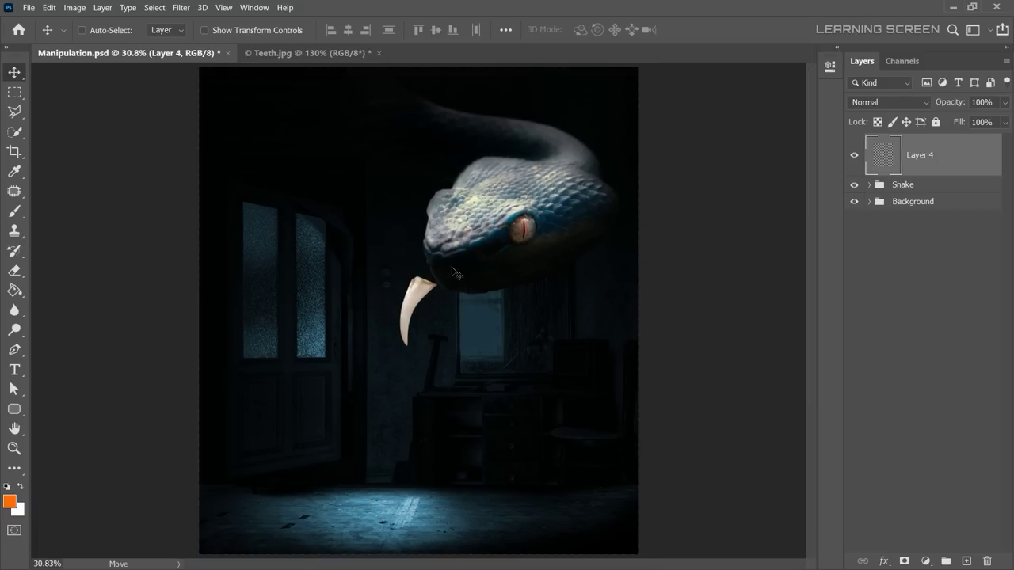
pyautogui.moveTo(455, 273); pyautogui.dragTo(472, 241)
# Scale down and rotate the fang to suit the snake's mouth.
pyautogui.hotkey('ctrl', 't')
pyautogui.scroll(5, 448, 295)
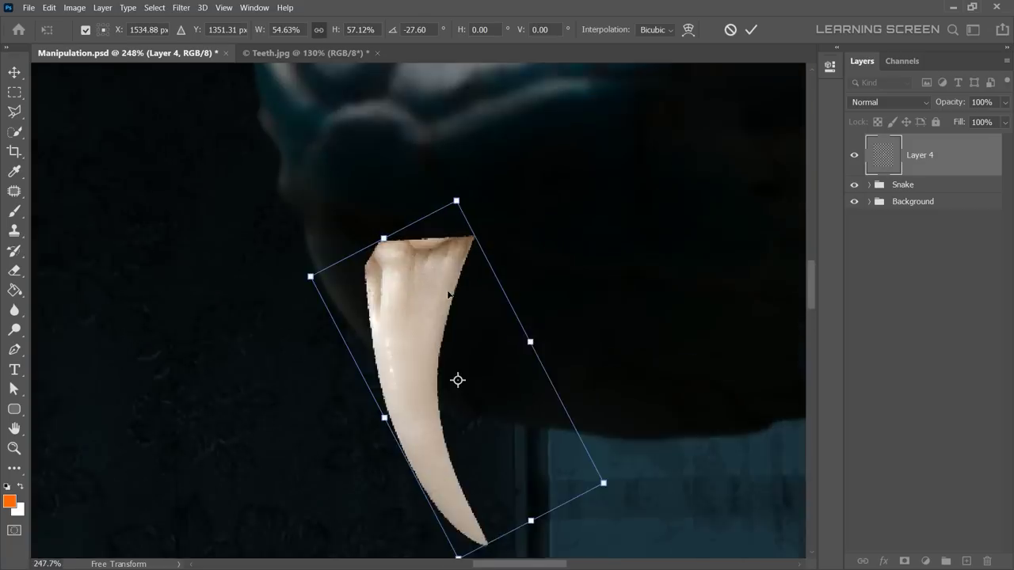
pyautogui.press('Return')
pyautogui.scroll(-1, 440, 271)
pyautogui.scroll(-2, 420, 283)
pyautogui.scroll(3, 420, 282)
# Stretch the fang's top up into the upper jaw and shift it slightly left.
pyautogui.hotkey('ctrl', 't')
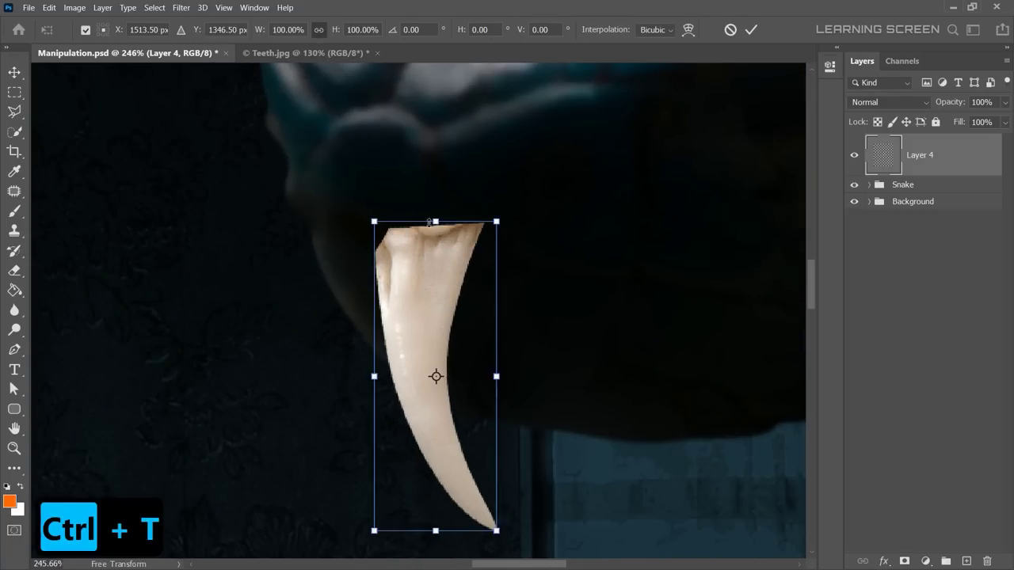
pyautogui.moveTo(428, 222); pyautogui.dragTo(428, 203)
pyautogui.press('Return')
pyautogui.hotkey('ctrl', '0')
pyautogui.moveTo(485, 267); pyautogui.dragTo(474, 265)
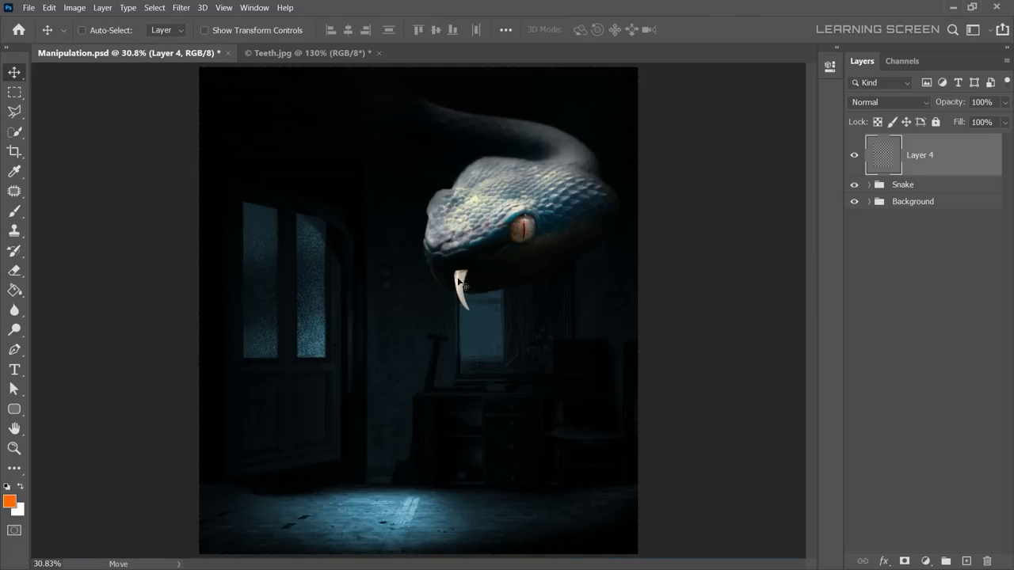
pyautogui.hotkey('ctrl', 't')
pyautogui.scroll(4, 465, 327)
pyautogui.scroll(2, 471, 367)
pyautogui.scroll(2, 468, 287)
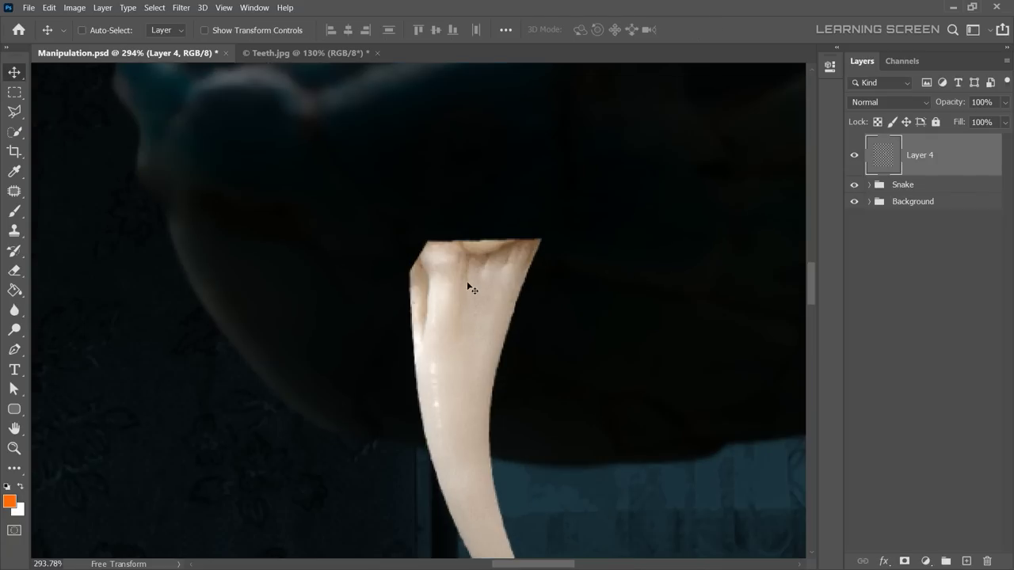
pyautogui.moveTo(472, 277); pyautogui.dragTo(476, 216)
pyautogui.press('Return')
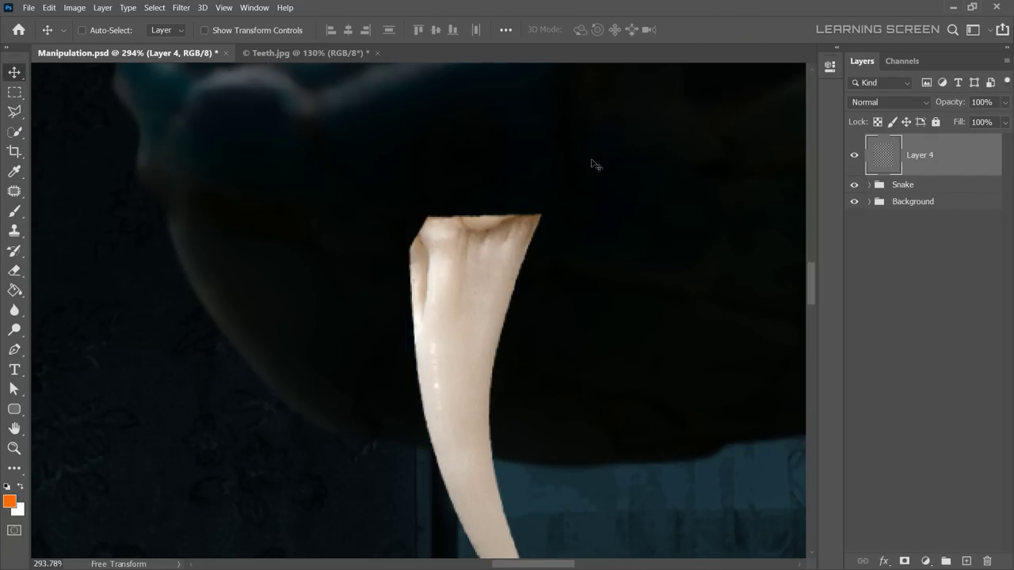
# Duplicate the fang, place the copy beside the first, and shrink it to about 94%.
pyautogui.rightClick(960, 160)
pyautogui.click(832, 127)
pyautogui.click(776, 142)
pyautogui.moveTo(459, 290); pyautogui.dragTo(296, 277)
pyautogui.scroll(-3, 296, 276)
pyautogui.hotkey('ctrl', '0')
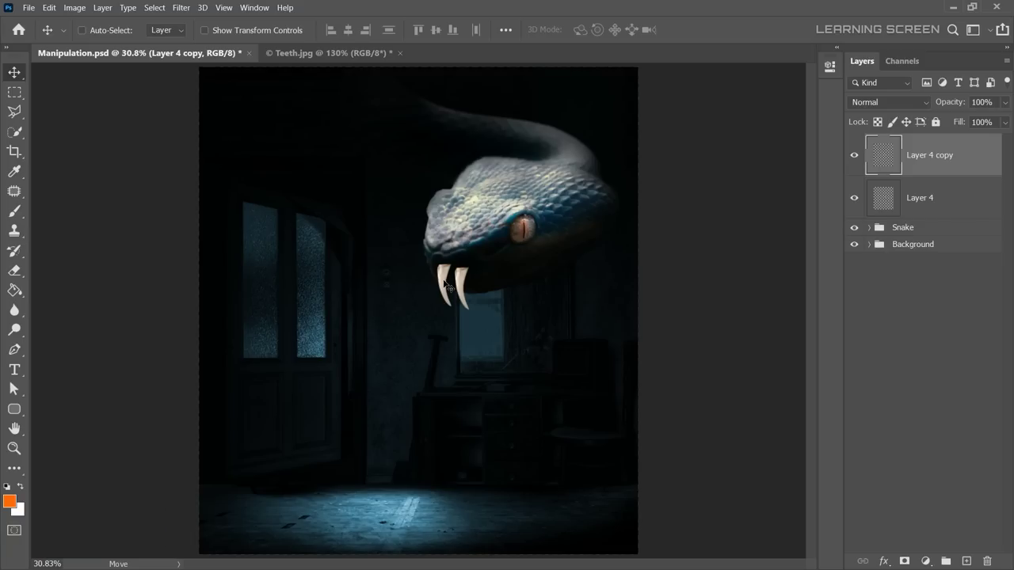
pyautogui.hotkey('ctrl', 't')
pyautogui.moveTo(466, 315); pyautogui.dragTo(469, 316)
pyautogui.moveTo(453, 263); pyautogui.dragTo(451, 262)
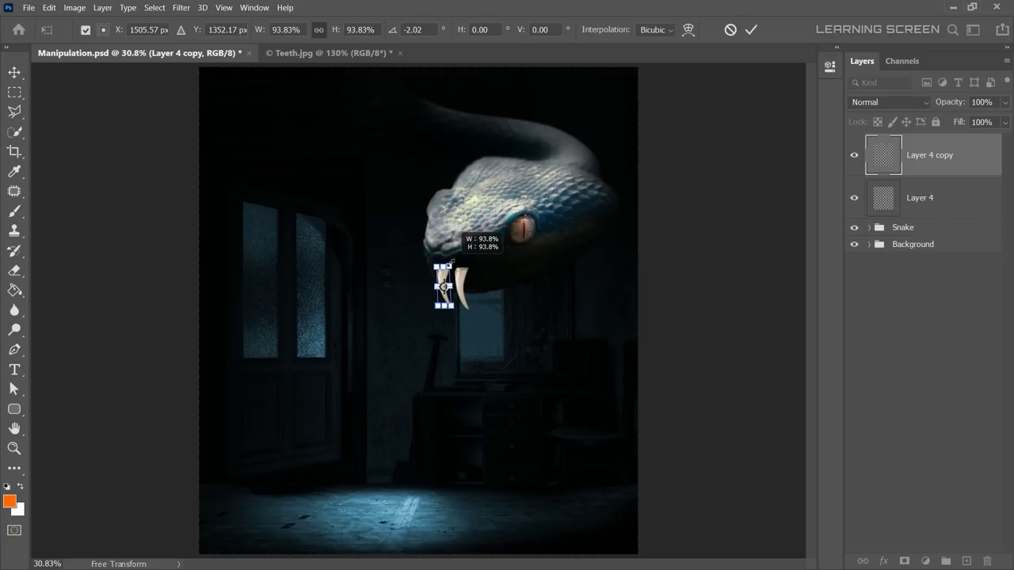
pyautogui.press('Return')
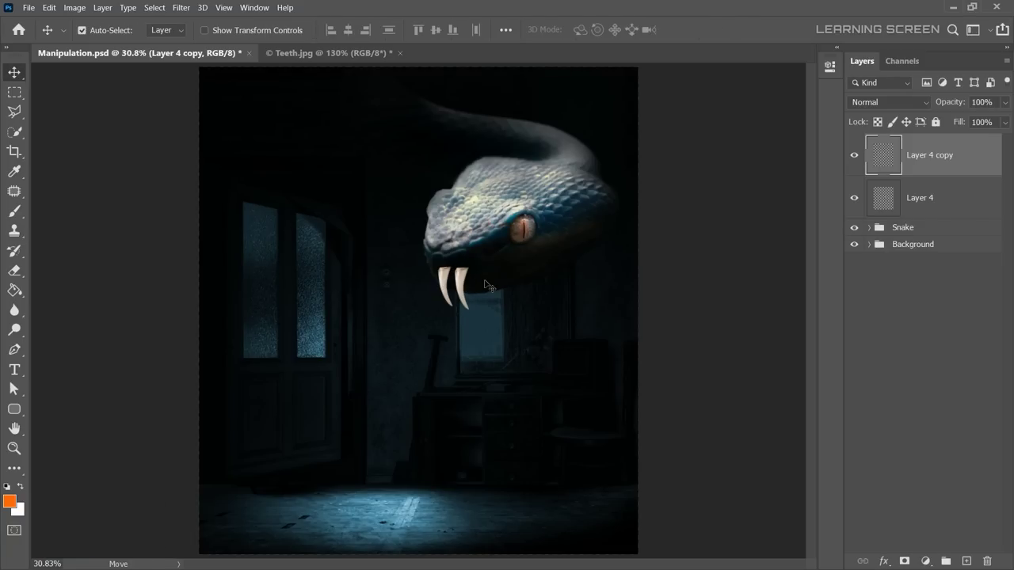
# Refine the second fang's size and add third and fourth fangs further along the jaw.
pyautogui.hotkey('ctrl', 't')
pyautogui.moveTo(466, 315); pyautogui.dragTo(490, 259)
pyautogui.press('Return')
pyautogui.hotkey('ctrl', 'j')
pyautogui.hotkey('ctrl', 't')
pyautogui.press('Return')
pyautogui.scroll(5, 485, 285)
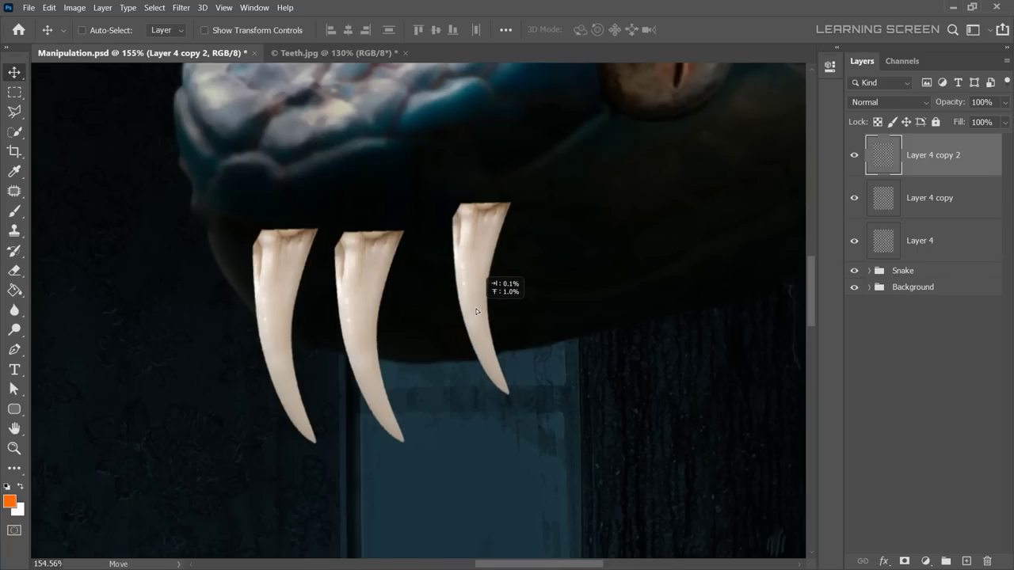
pyautogui.hotkey('ctrl', 'j')
pyautogui.moveTo(492, 304)
pyautogui.mouseDown()
pyautogui.moveTo(555, 308)
pyautogui.moveTo(564, 281)
pyautogui.moveTo(634, 273)
pyautogui.mouseUp()
pyautogui.hotkey('ctrl', 't')
pyautogui.press('Return')
# Add fifth through seventh fangs along the jaw, shrinking each copy.
pyautogui.hotkey('ctrl', 'j')
pyautogui.hotkey('ctrl', 't')
pyautogui.press('Return')
pyautogui.hotkey('ctrl', 'j')
pyautogui.moveTo(650, 210); pyautogui.dragTo(713, 209)
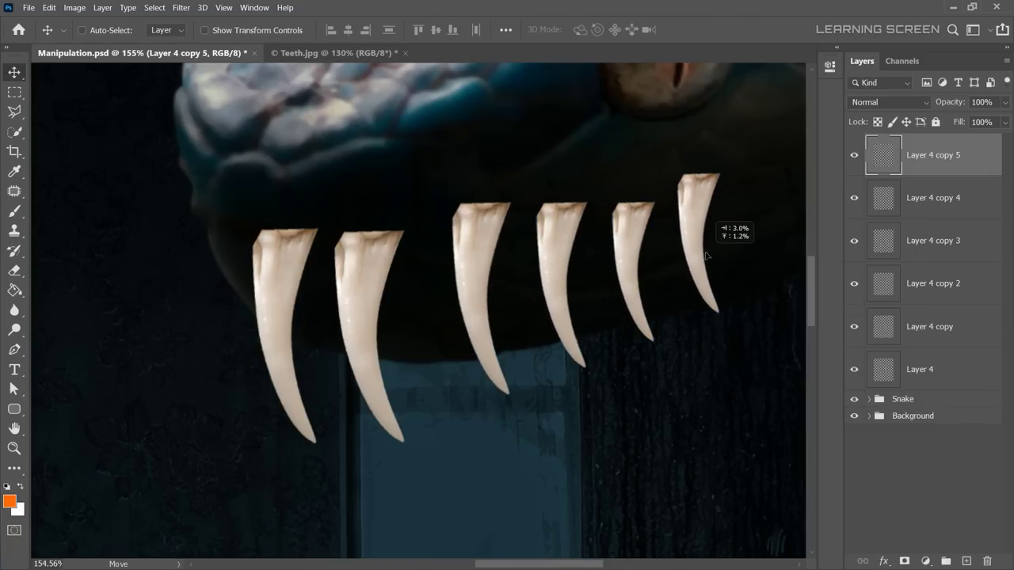
pyautogui.hotkey('ctrl', 't')
pyautogui.moveTo(720, 172)
pyautogui.mouseDown()
pyautogui.moveTo(716, 192)
pyautogui.moveTo(731, 210)
pyautogui.moveTo(758, 166)
pyautogui.mouseUp()
pyautogui.press('Return')
pyautogui.hotkey('ctrl', 'j')
pyautogui.hotkey('ctrl', 't')
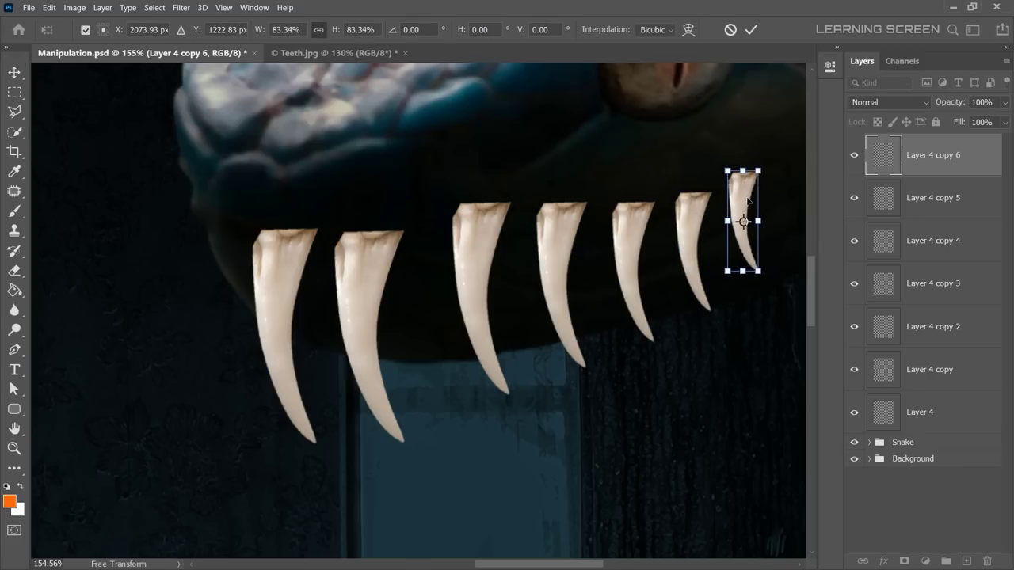
pyautogui.press('Return')
pyautogui.hotkey('ctrl', '0')
# Resize the Layer 4 copy 2 fang.
pyautogui.click(881, 326)
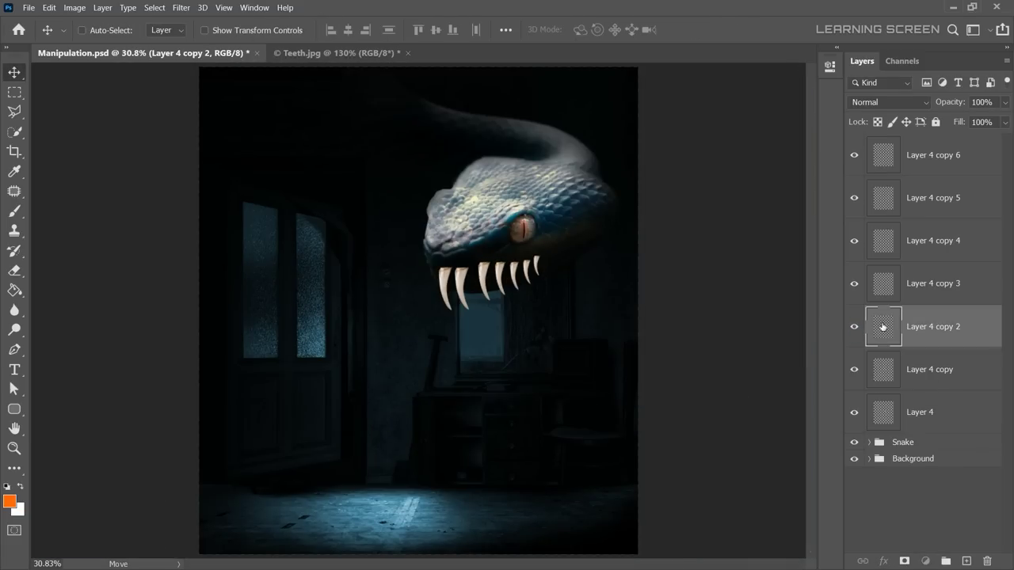
pyautogui.hotkey('ctrl', 't')
pyautogui.press('Return')
pyautogui.hotkey('alt', ']')
pyautogui.scroll(5, 491, 277)
pyautogui.hotkey('ctrl', 't')
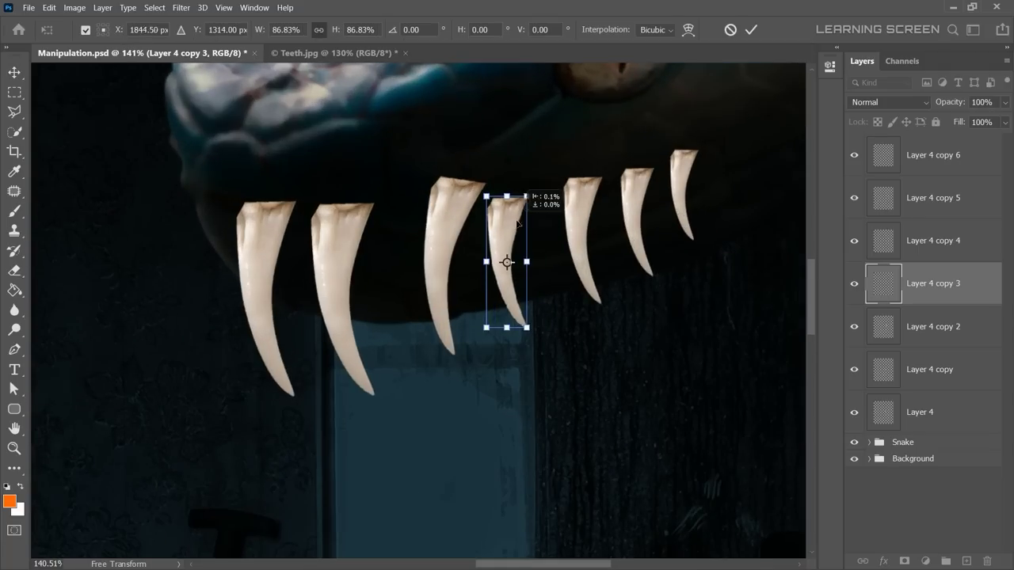
pyautogui.press('Return')
# Shrink the next two fangs so the row tapers toward the back.
pyautogui.hotkey('alt', ']')
pyautogui.hotkey('ctrl', 't')
pyautogui.moveTo(600, 174); pyautogui.dragTo(597, 187)
pyautogui.press('Return')
pyautogui.hotkey('alt', ']')
pyautogui.hotkey('ctrl', 't')
pyautogui.moveTo(654, 168)
pyautogui.mouseDown()
pyautogui.moveTo(719, 176)
pyautogui.moveTo(758, 151)
pyautogui.mouseUp()
pyautogui.press('Return')
# Add more fangs by repeating the last transform, nudging each along the jaw.
pyautogui.hotkey('alt', ']')
pyautogui.hotkey('ctrl', 't')
pyautogui.press('Return')
pyautogui.hotkey('ctrl', 'alt', 't')
pyautogui.press('Return')
pyautogui.hotkey('ctrl', 'alt', 't')
# Add the final fangs toward the back end of the jaw.
pyautogui.press('Return')
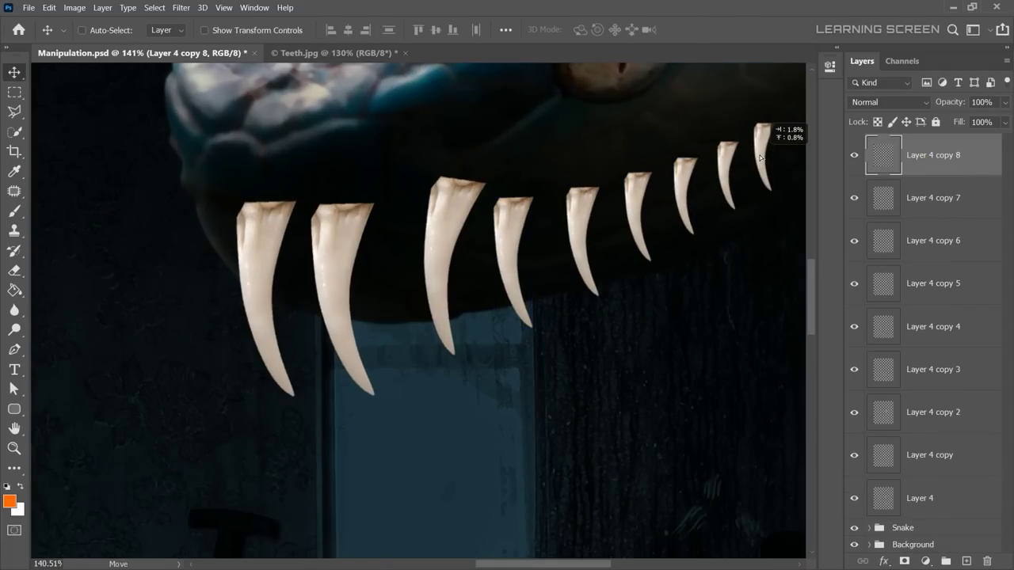
pyautogui.hotkey('ctrl', '-')
pyautogui.hotkey('ctrl', 'alt', 't')
pyautogui.moveTo(566, 227); pyautogui.dragTo(633, 193)
pyautogui.press('Return')
pyautogui.hotkey('ctrl', 'alt', 't')
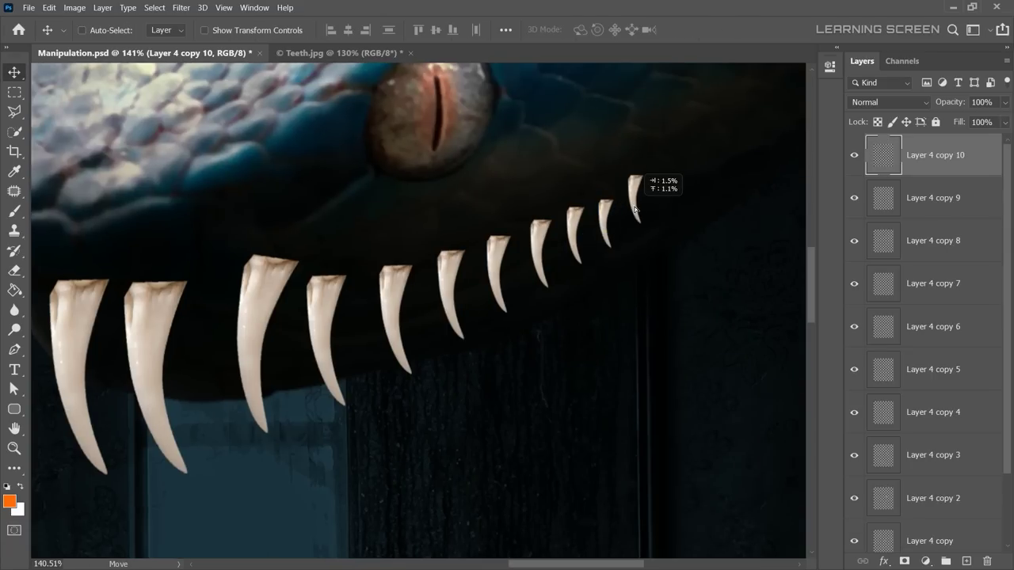
pyautogui.press('Return')
pyautogui.hotkey('ctrl', '+')
pyautogui.scroll(1, 420, 293)
# Duplicate the Layer 4 copy fang into a smaller, slightly tilted fang at the jaw's tip.
pyautogui.keyDown('ctrl'); pyautogui.click(426, 322); pyautogui.keyUp('ctrl')
pyautogui.hotkey('ctrl', 'alt', 't')
pyautogui.moveTo(432, 316); pyautogui.dragTo(373, 276)
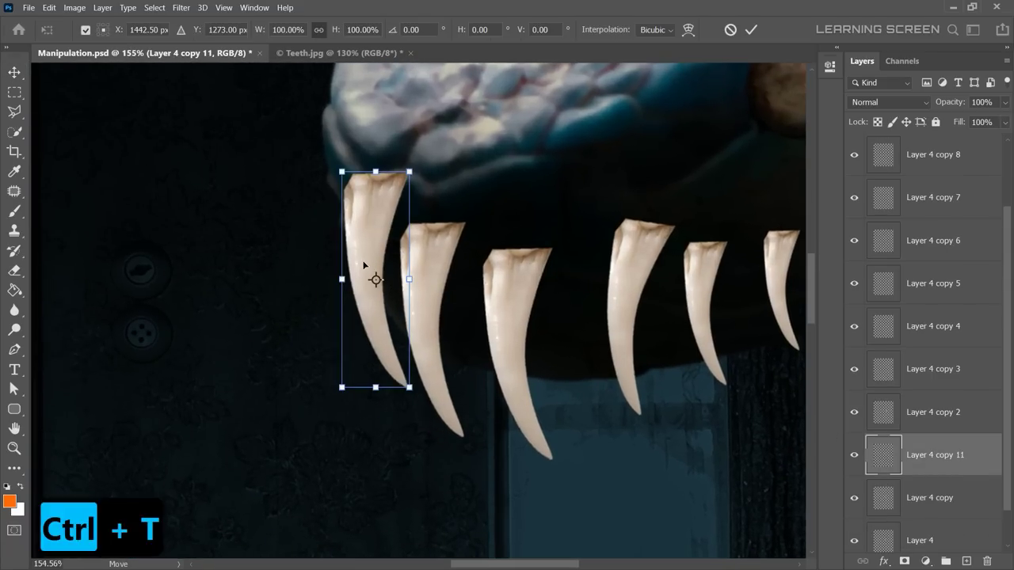
pyautogui.moveTo(407, 385); pyautogui.dragTo(388, 344)
pyautogui.moveTo(355, 251); pyautogui.dragTo(364, 253)
pyautogui.moveTo(396, 158); pyautogui.dragTo(370, 205)
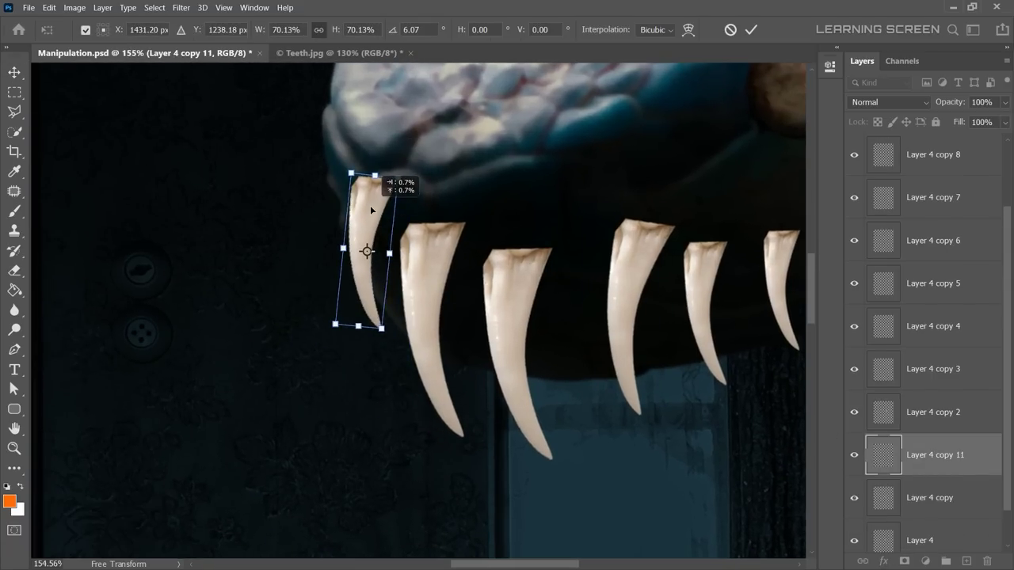
pyautogui.click(752, 33)
# Cancel the stray transform, view the whole jaw, and select all fang layers.
pyautogui.keyDown('ctrl'); pyautogui.click(638, 285); pyautogui.keyUp('ctrl')
pyautogui.hotkey('ctrl', 't')
pyautogui.press('Escape')
pyautogui.hotkey('ctrl', '0')
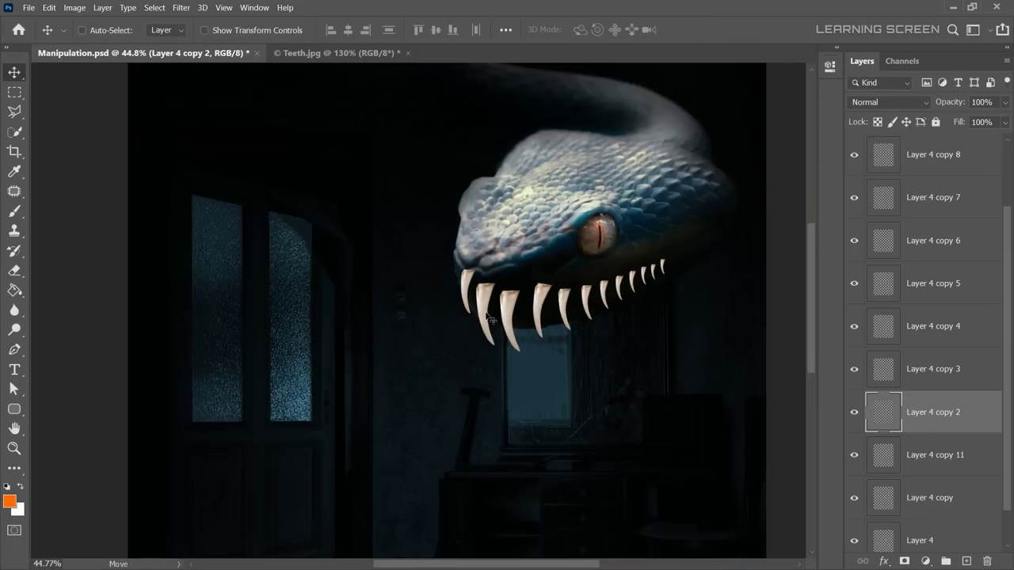
pyautogui.scroll(2, 489, 316)
pyautogui.scroll(-1, 933, 356)
pyautogui.scroll(3, 933, 317)
pyautogui.keyDown('shift'); pyautogui.click(932, 151); pyautogui.keyUp('shift')
# Merge the selected fang layers into one layer named 'Teeth'.
pyautogui.rightClick(932, 151)
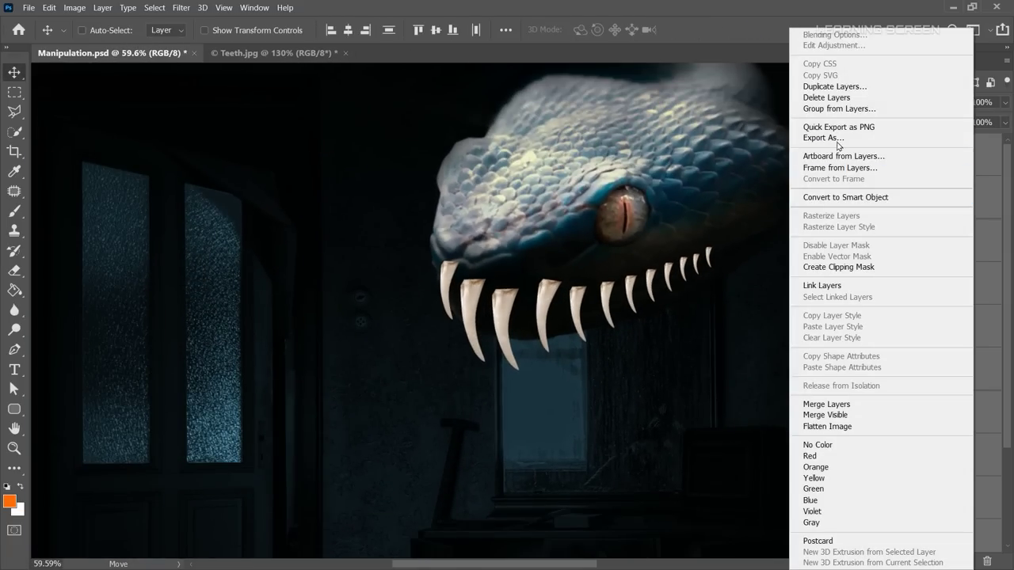
pyautogui.click(826, 404)
pyautogui.write('Teeth')
pyautogui.press('Return')
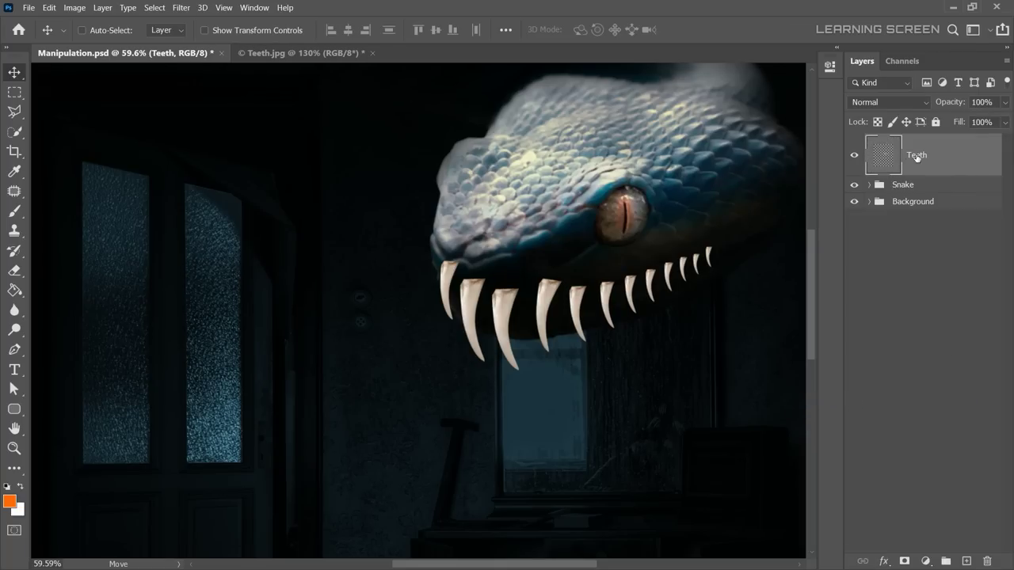
# Darken the teeth with a Levels adjustment clipped to Teeth, lowering the brightest tones.
pyautogui.click(925, 560)
pyautogui.click(922, 382)
pyautogui.click(702, 343)
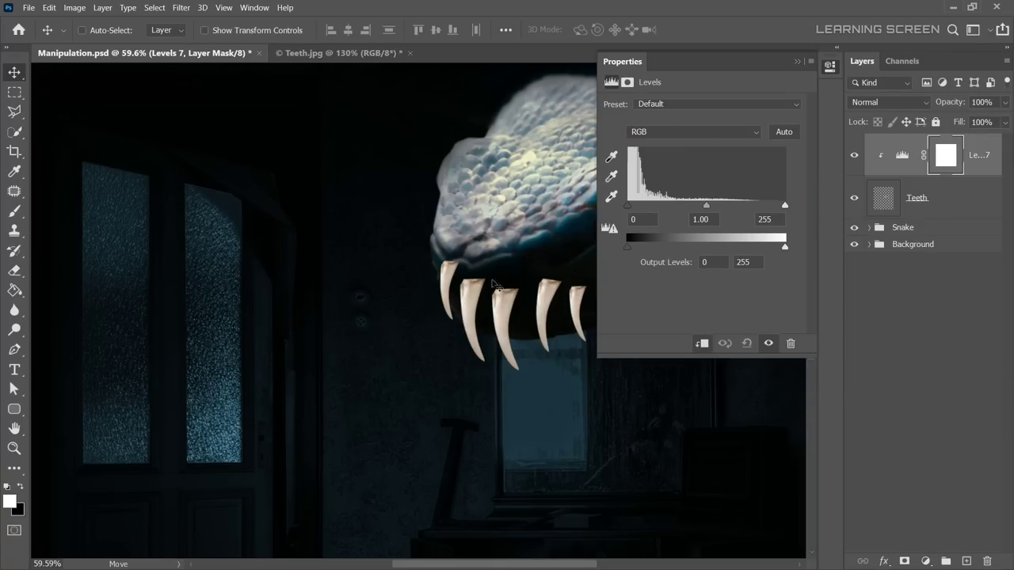
pyautogui.moveTo(784, 246); pyautogui.dragTo(646, 247)
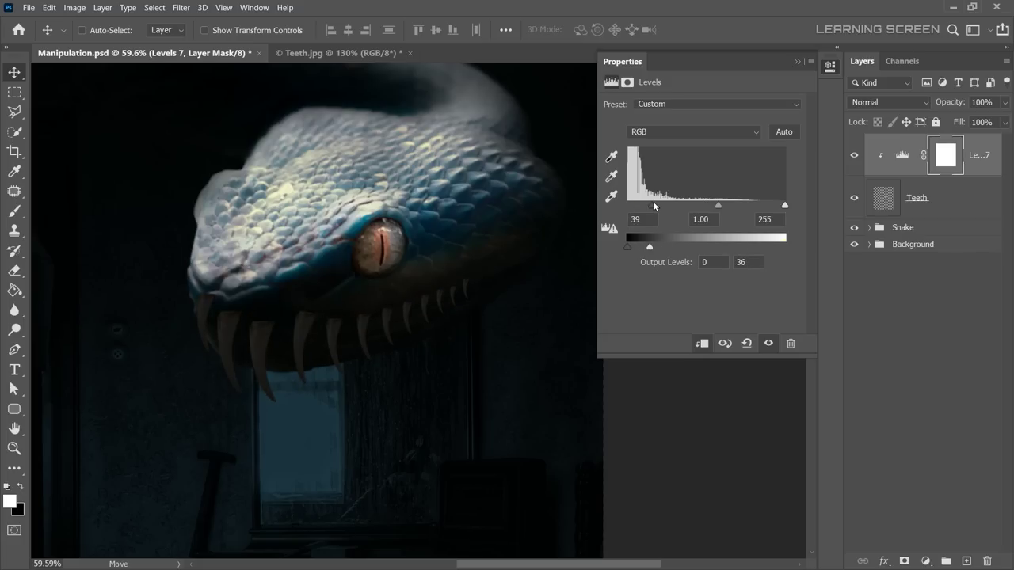
pyautogui.click(855, 155)
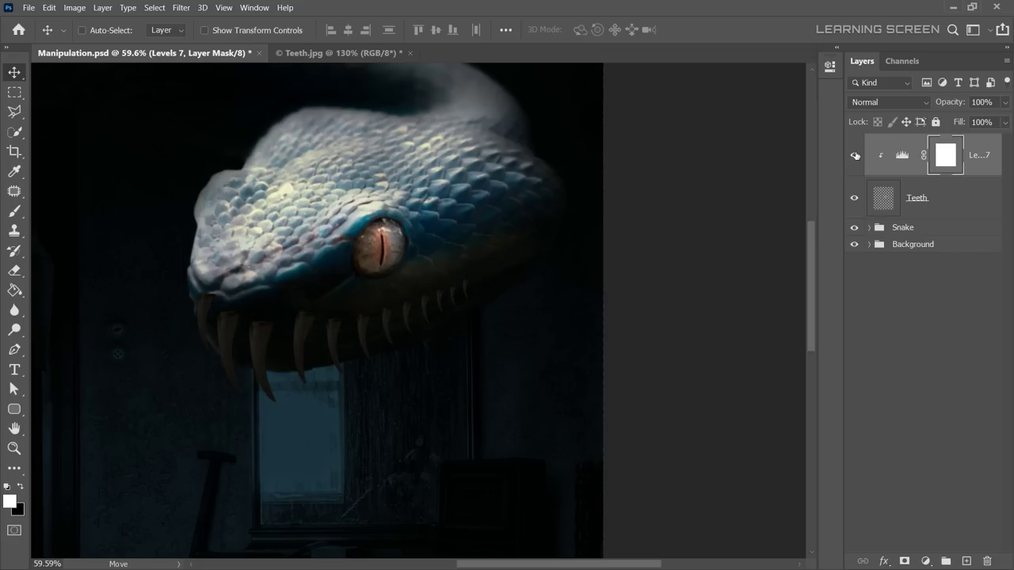
pyautogui.scroll(3, 600, 356)
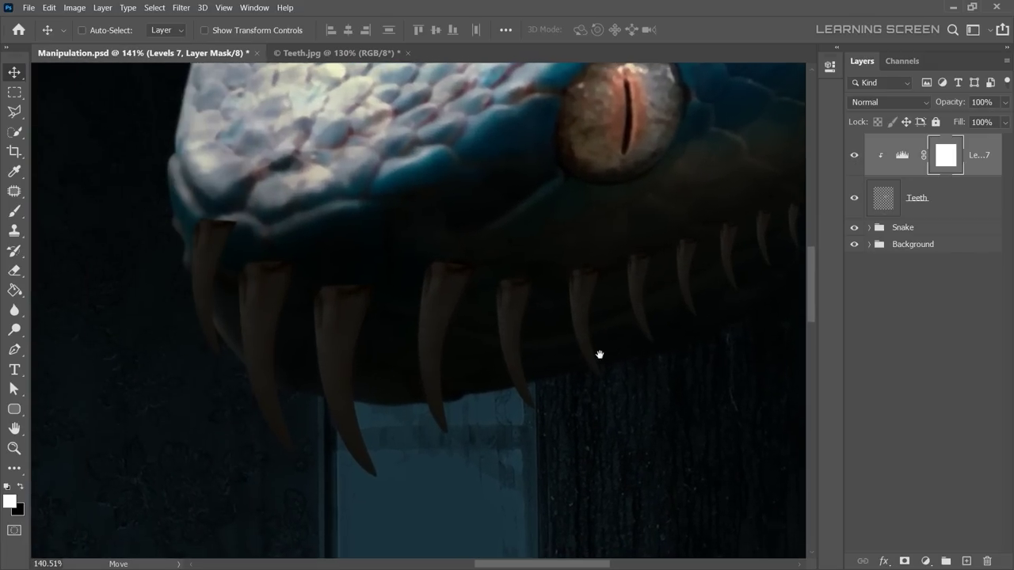
pyautogui.scroll(2, 479, 340)
pyautogui.scroll(2, 466, 300)
pyautogui.click(911, 200)
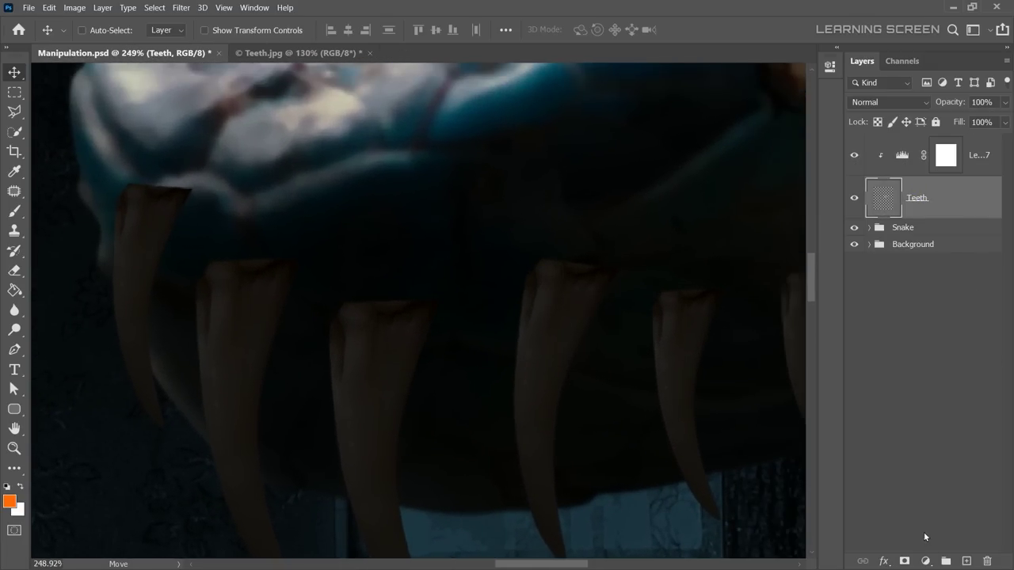
# Add a layer mask to the Teeth layer and set up a black brush with higher flow.
pyautogui.click(905, 561)
pyautogui.click(15, 211)
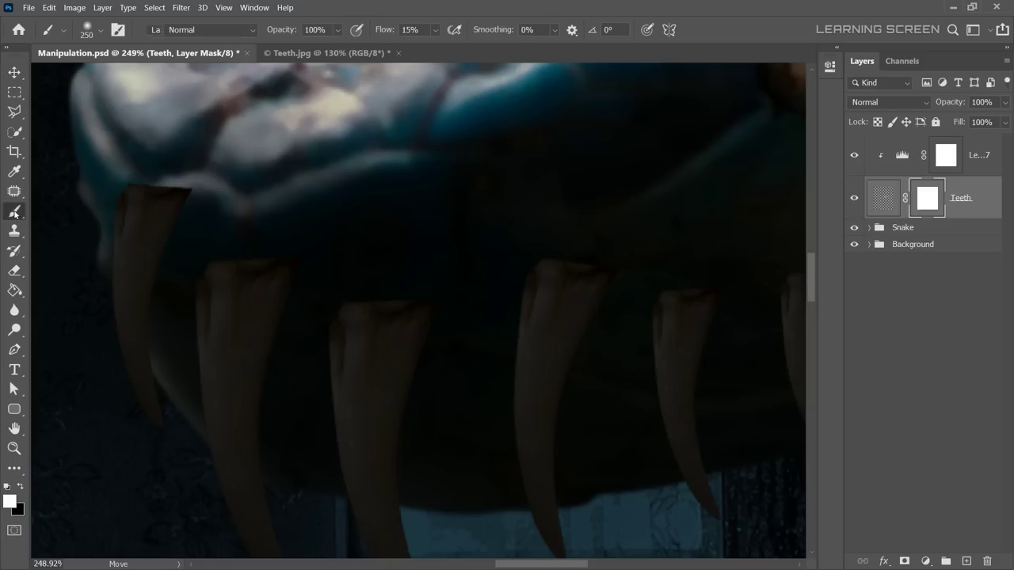
pyautogui.click(20, 486)
pyautogui.rightClick(434, 248)
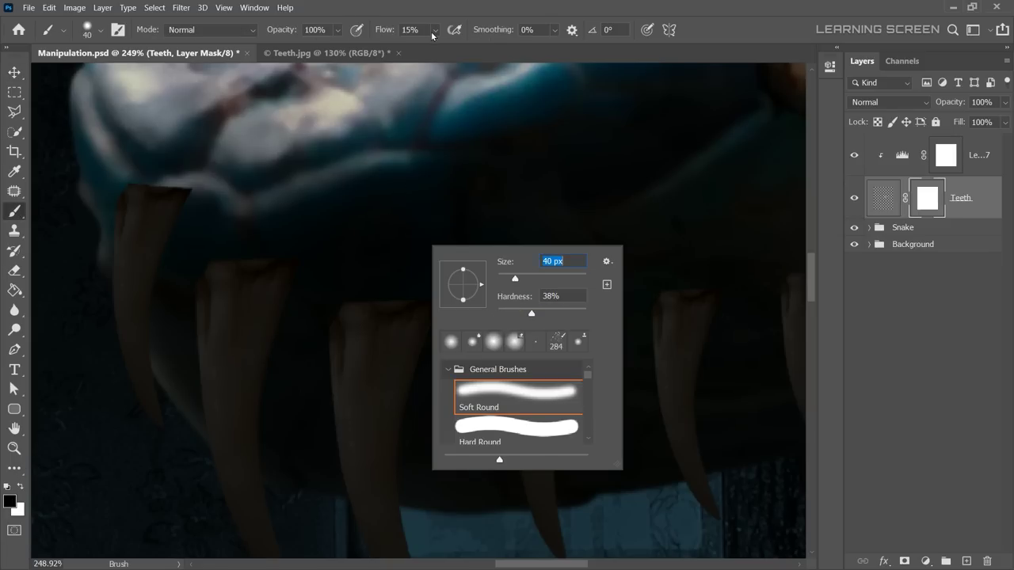
pyautogui.moveTo(434, 29); pyautogui.dragTo(491, 46)
# Shrink the brush for fine work around the fang roots.
pyautogui.scroll(1, 372, 253)
pyautogui.scroll(1, 335, 278)
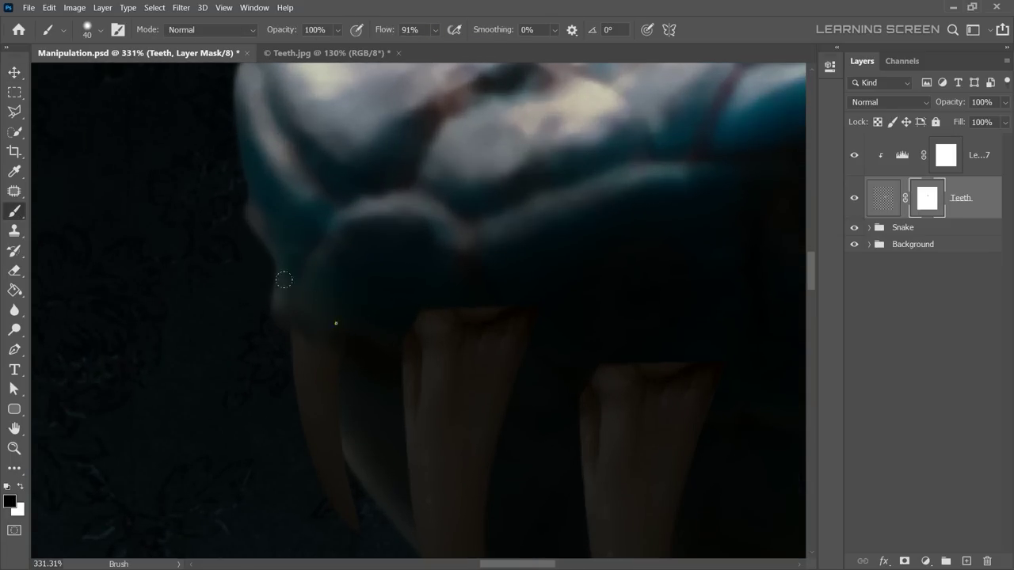
pyautogui.scroll(-3, 455, 333)
pyautogui.press(']')
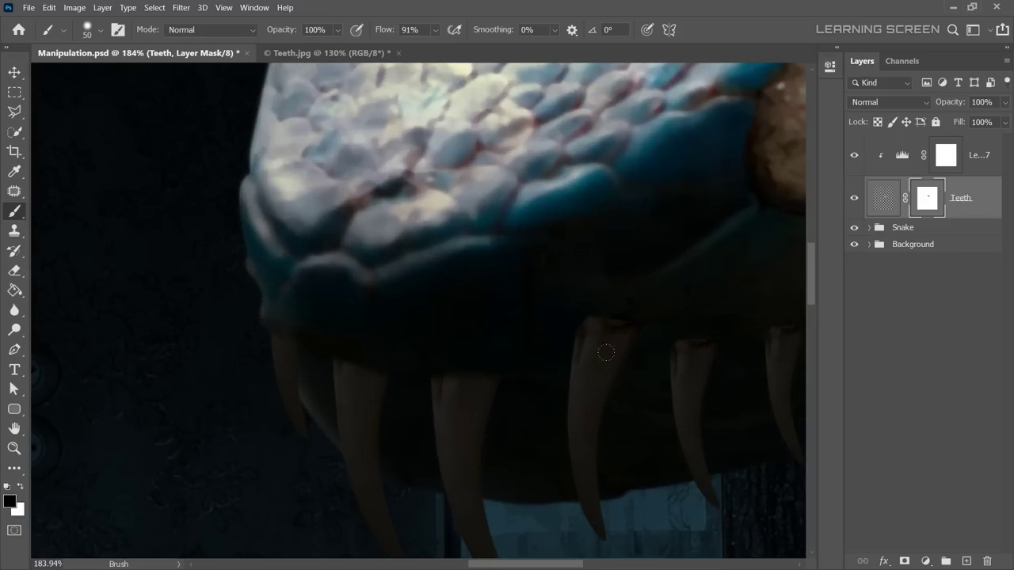
pyautogui.scroll(2, 610, 331)
pyautogui.press('[')
pyautogui.press('[')
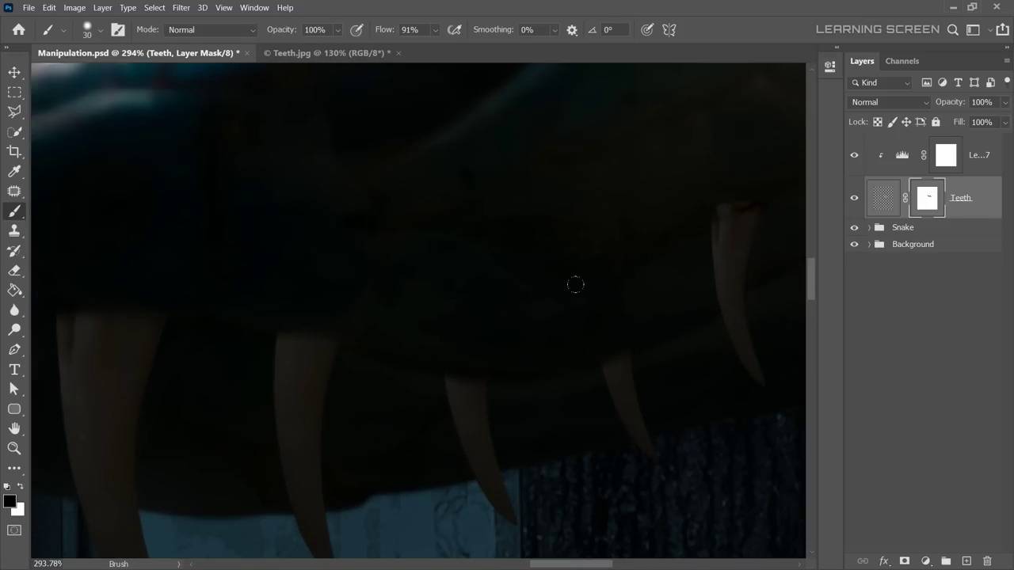
pyautogui.scroll(2, 575, 284)
pyautogui.press('[')
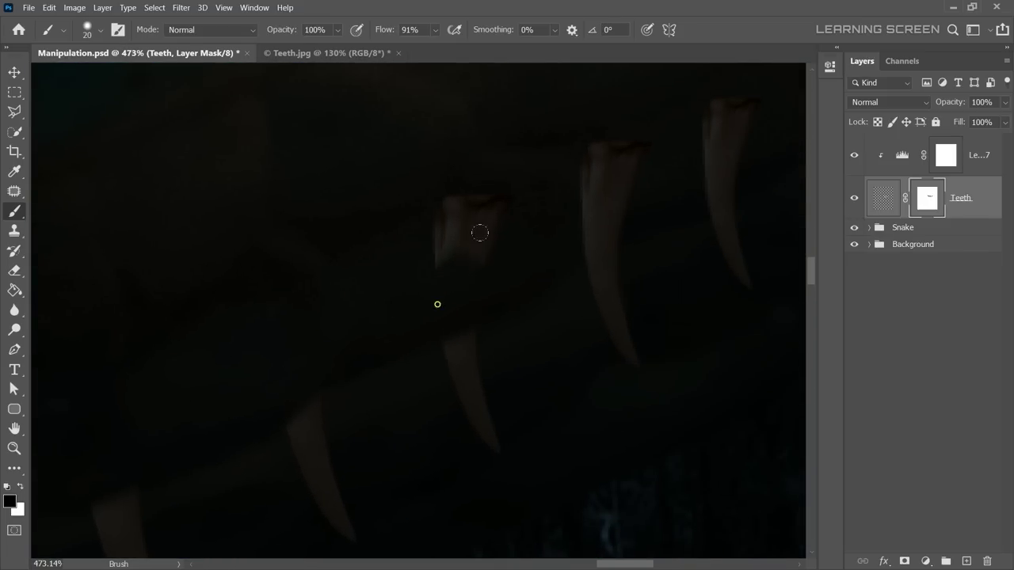
pyautogui.scroll(-3, 444, 270)
pyautogui.scroll(3, 507, 237)
pyautogui.scroll(-1, 554, 208)
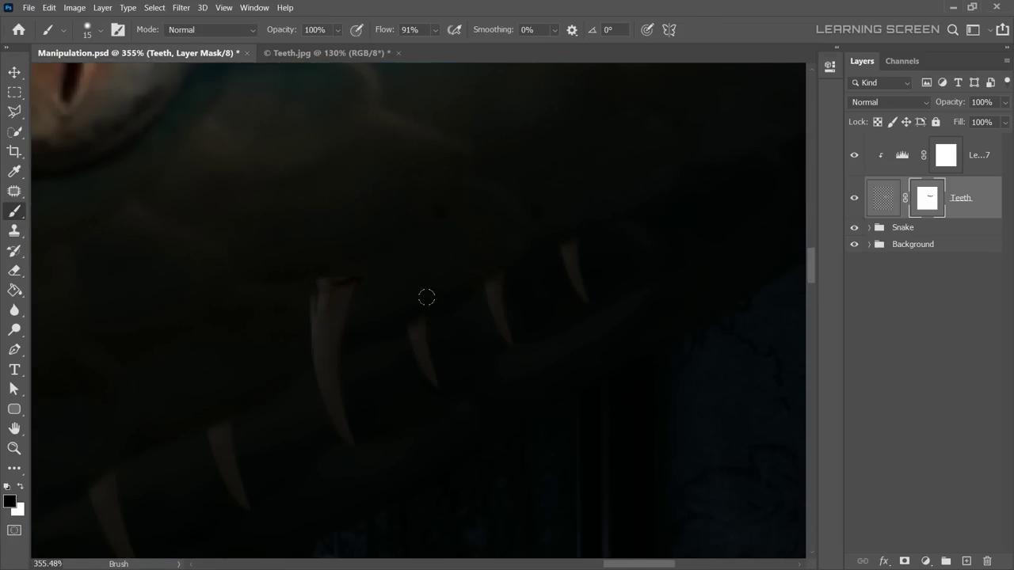
pyautogui.scroll(-5, 412, 293)
pyautogui.scroll(-2, 507, 270)
pyautogui.scroll(6, 351, 274)
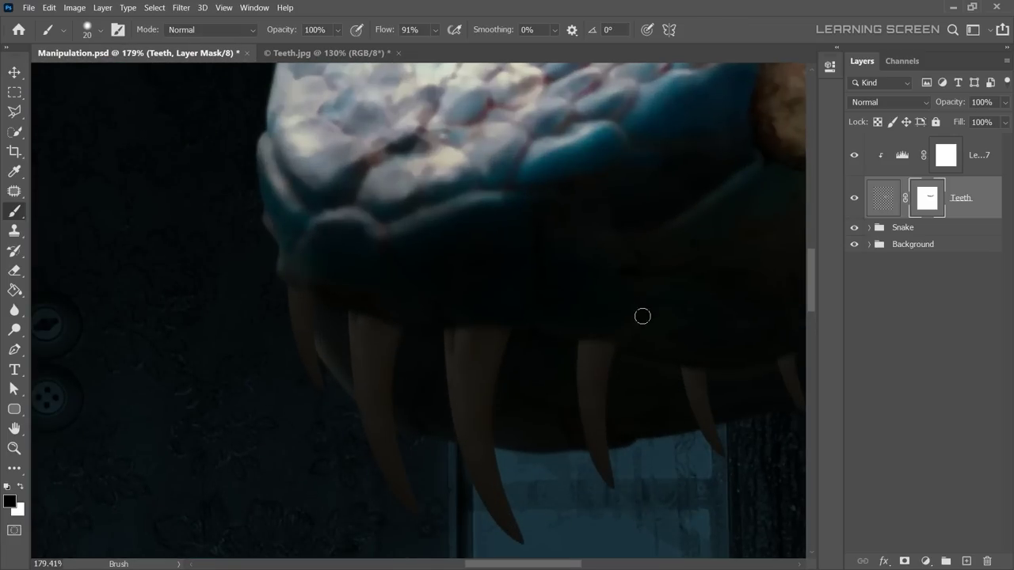
# Hide Levels 7 to inspect the teeth edges, then re-enable it and target its mask.
pyautogui.click(853, 155)
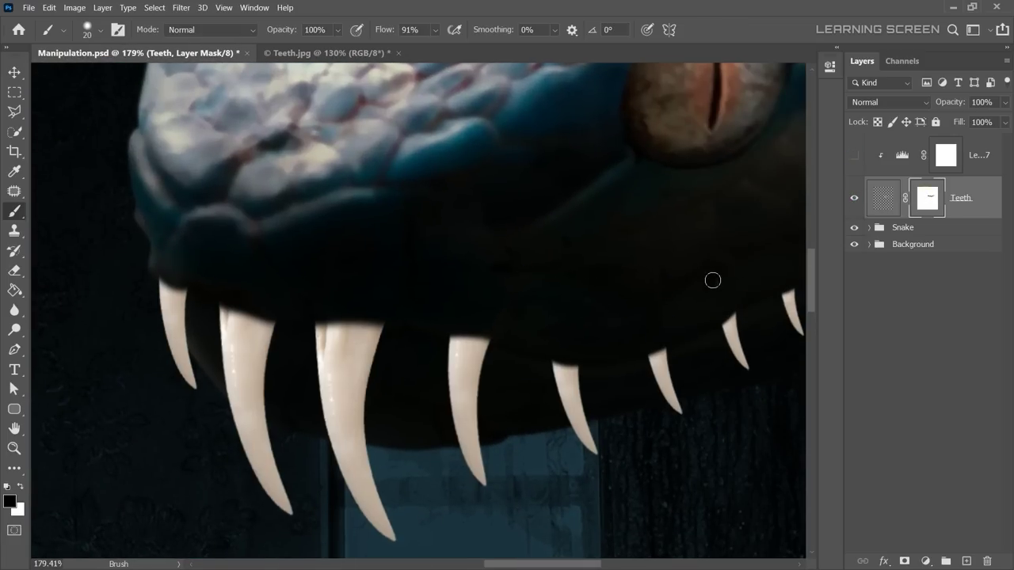
pyautogui.scroll(-2, 704, 261)
pyautogui.scroll(2, 670, 230)
pyautogui.scroll(2, 634, 270)
pyautogui.scroll(1, 584, 270)
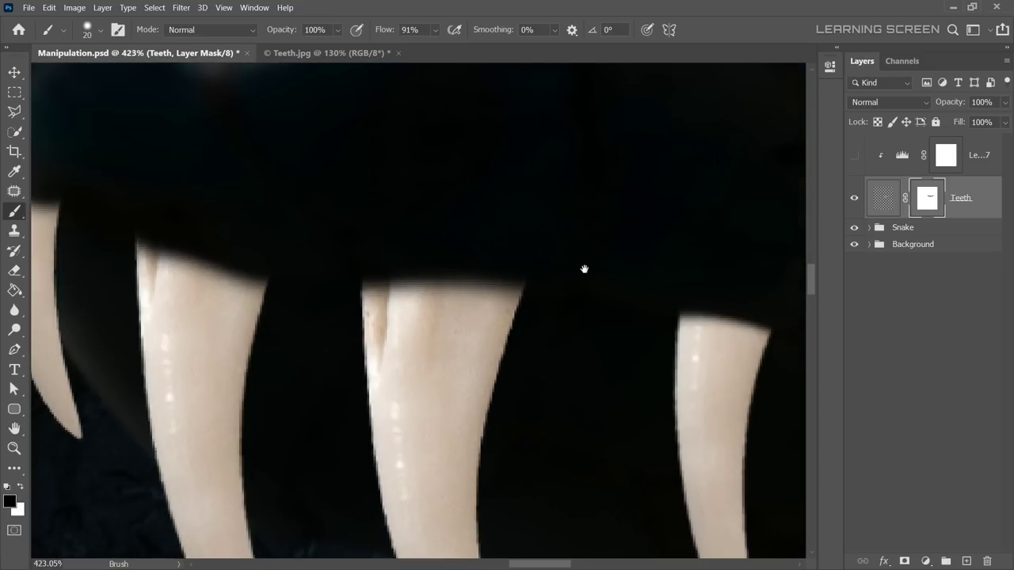
pyautogui.scroll(-3, 584, 269)
pyautogui.scroll(1, 332, 227)
pyautogui.scroll(-1, 502, 262)
pyautogui.scroll(1, 532, 298)
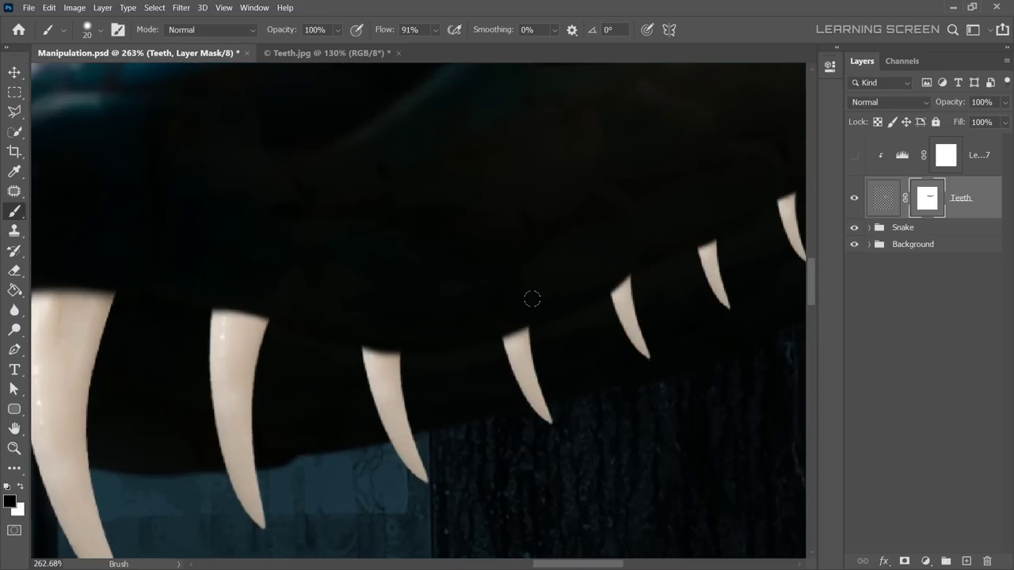
pyautogui.scroll(-1, 537, 232)
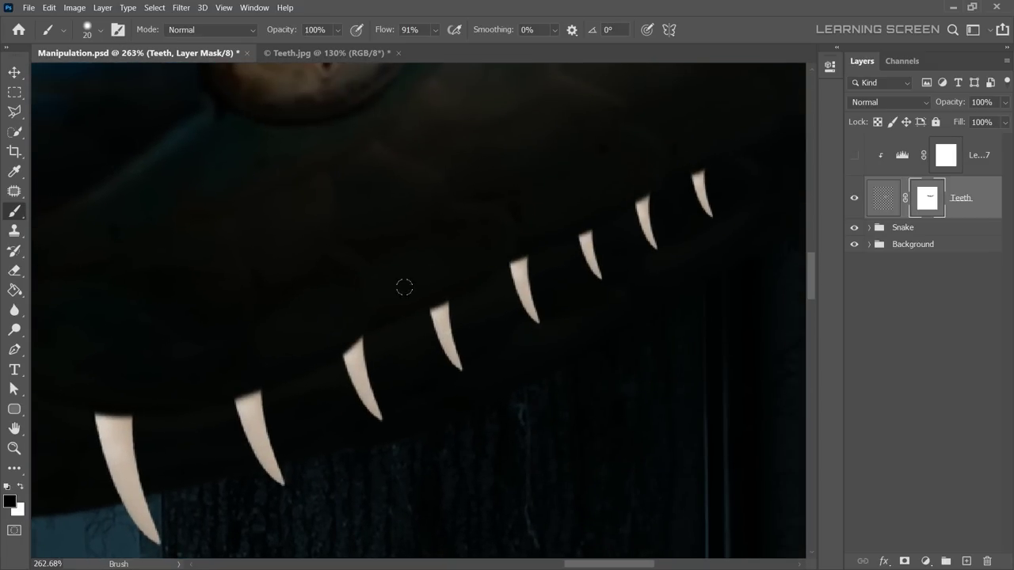
pyautogui.scroll(-2, 404, 287)
pyautogui.click(853, 154)
pyautogui.click(947, 155)
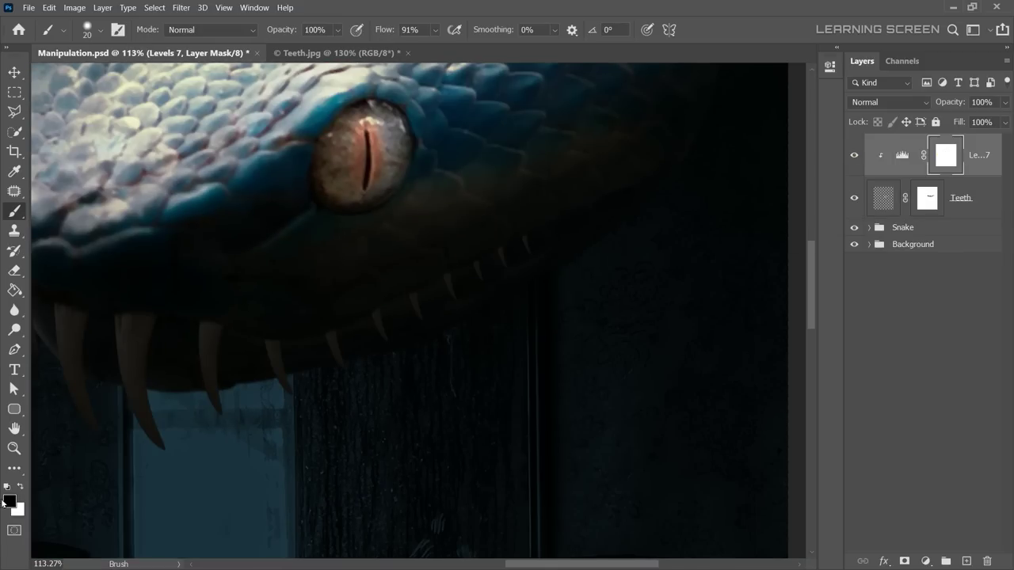
# Set brush smoothing to 35% and try a trial stroke down the fang, undoing it.
pyautogui.scroll(1, 493, 290)
pyautogui.scroll(1, 350, 235)
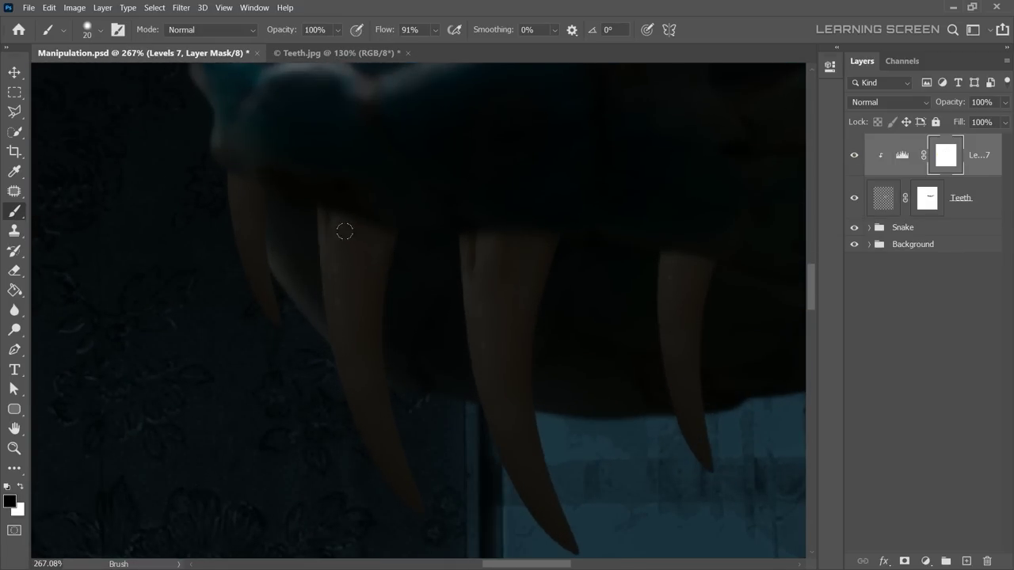
pyautogui.click(367, 224)
pyautogui.click(576, 46)
pyautogui.moveTo(342, 212); pyautogui.dragTo(344, 278)
pyautogui.hotkey('ctrl', 'z')
# Switch to a soft brush and paint a bright fang highlight, then undo it.
pyautogui.click(435, 30)
pyautogui.rightClick(410, 162)
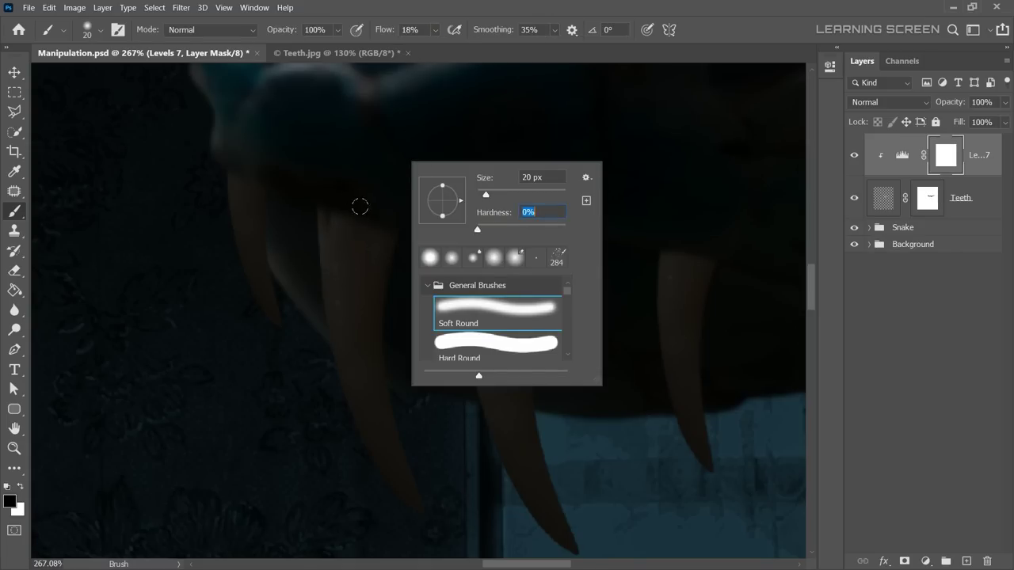
pyautogui.press('Escape')
pyautogui.moveTo(340, 210); pyautogui.dragTo(416, 511)
pyautogui.scroll(-1, 396, 430)
pyautogui.scroll(1, 372, 409)
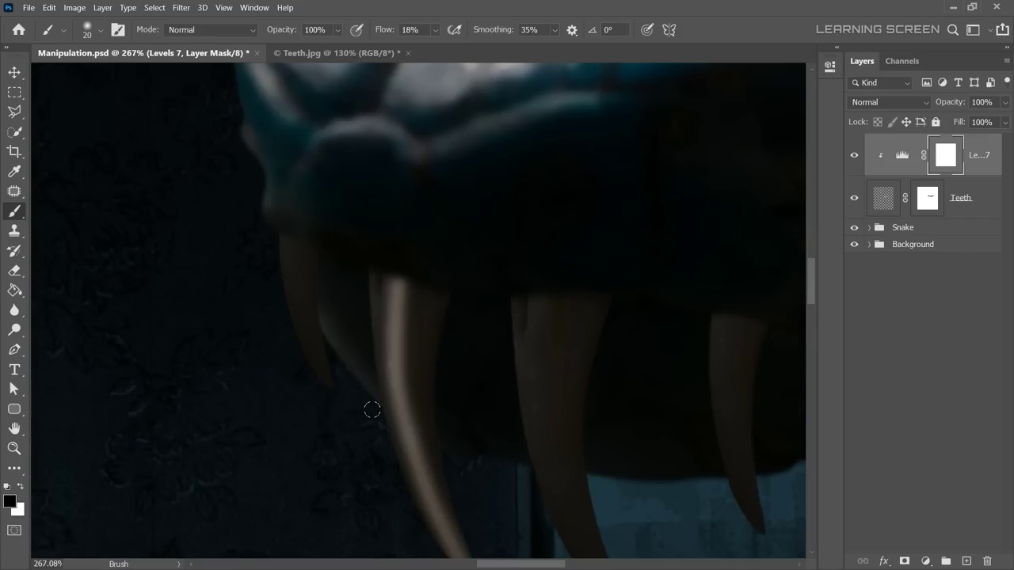
pyautogui.scroll(3, 372, 409)
pyautogui.hotkey('ctrl', 'z')
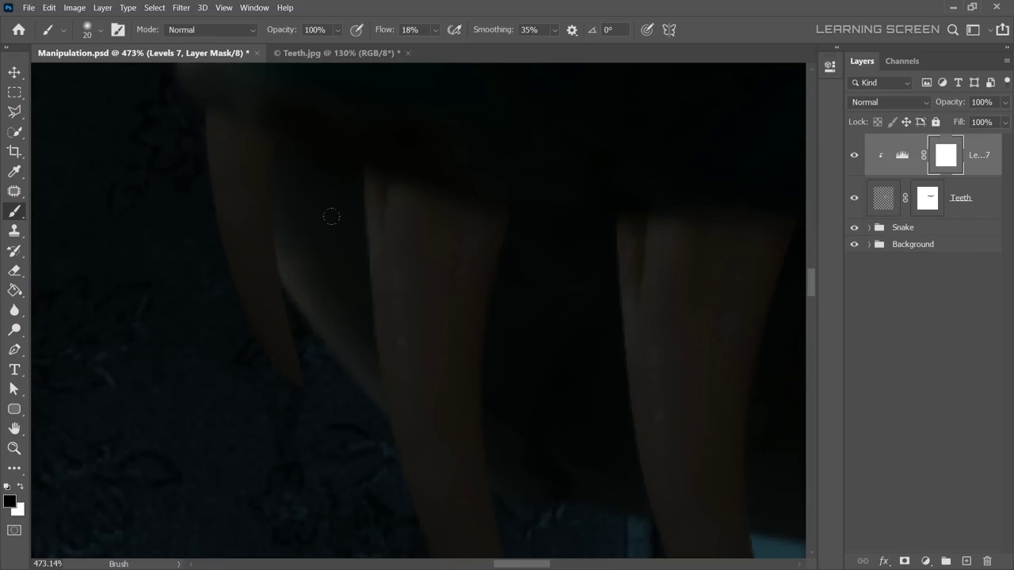
pyautogui.scroll(-2, 352, 170)
# Lower brush flow to 9% and paint faint highlights along the first fang.
pyautogui.click(553, 30)
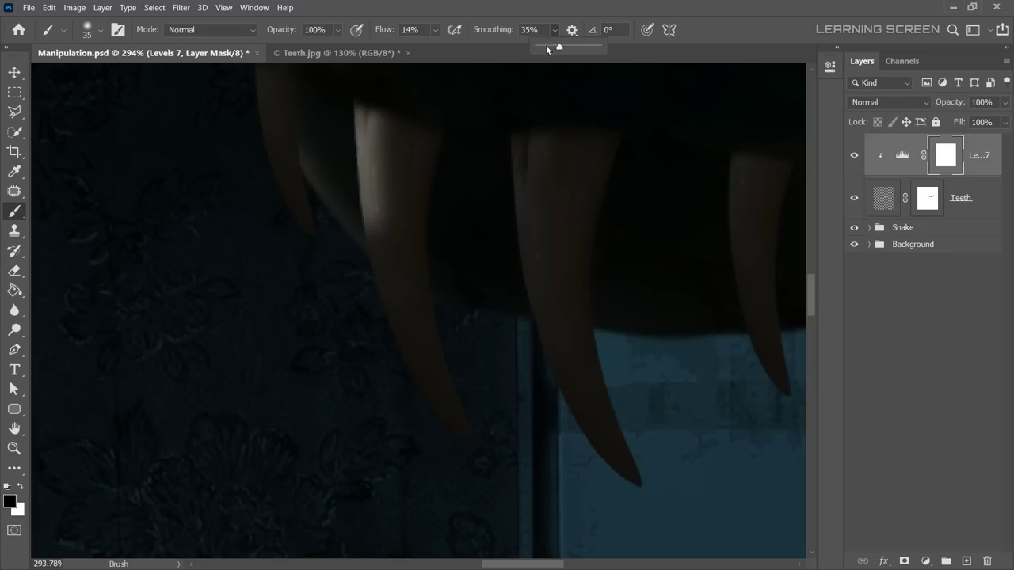
pyautogui.hotkey('ctrl', 'z')
pyautogui.click(434, 31)
pyautogui.moveTo(418, 46); pyautogui.dragTo(414, 46)
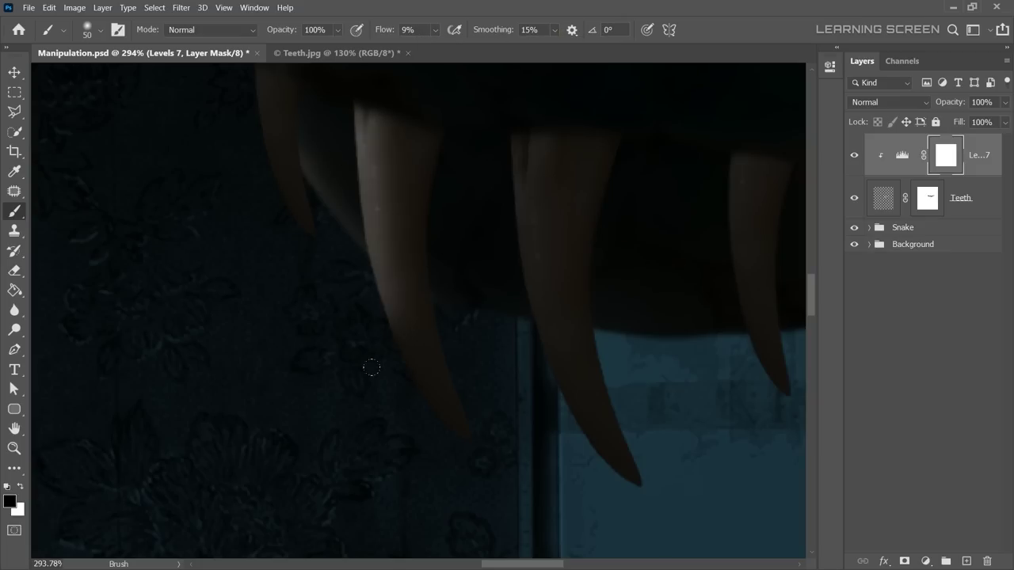
pyautogui.moveTo(372, 111); pyautogui.dragTo(428, 453)
pyautogui.moveTo(270, 193); pyautogui.dragTo(380, 312)
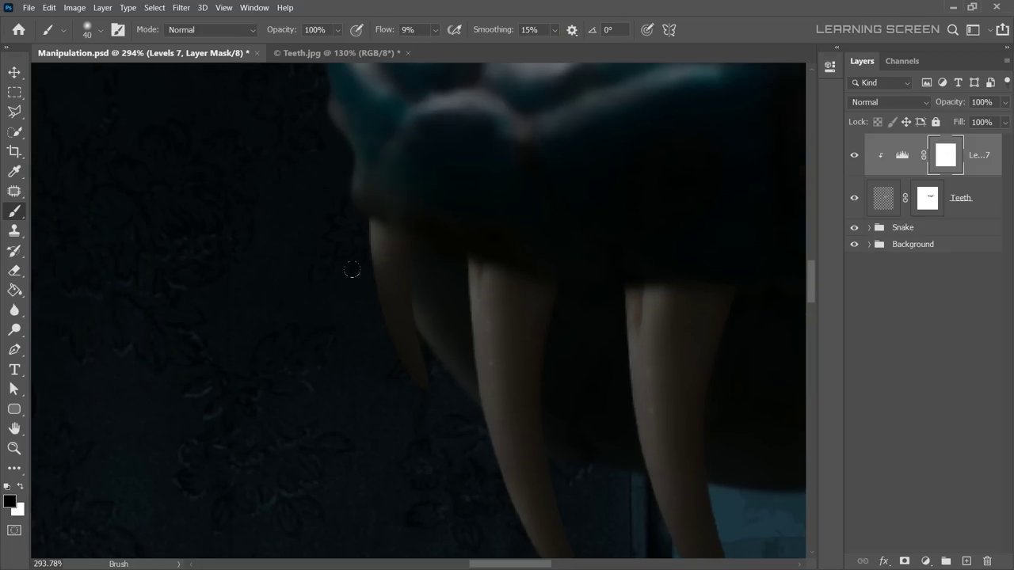
pyautogui.scroll(-1, 352, 269)
# Brighten the right and lower fangs, repainting one right-fang highlight.
pyautogui.moveTo(646, 308); pyautogui.dragTo(647, 86)
pyautogui.scroll(1, 453, 147)
pyautogui.moveTo(505, 159); pyautogui.dragTo(518, 333)
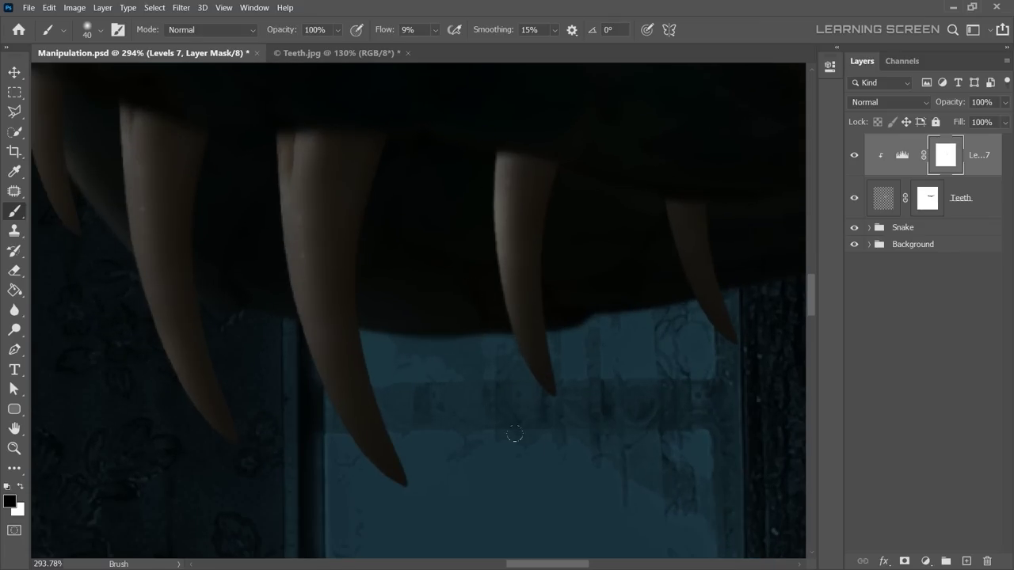
pyautogui.scroll(1, 543, 317)
pyautogui.hotkey('ctrl', 'z')
pyautogui.moveTo(526, 230); pyautogui.dragTo(575, 404)
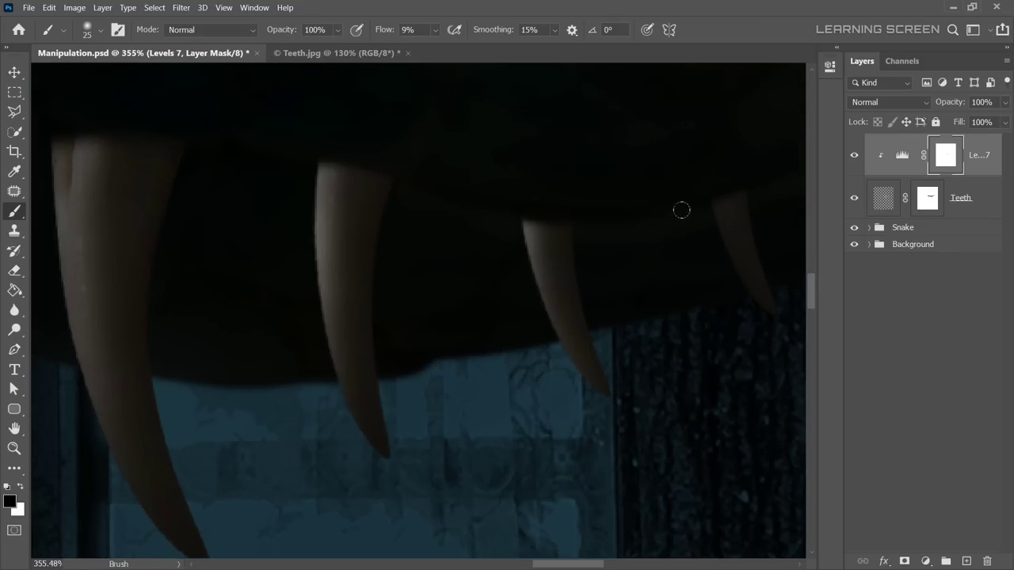
pyautogui.scroll(1, 552, 136)
pyautogui.moveTo(736, 198); pyautogui.dragTo(622, 317)
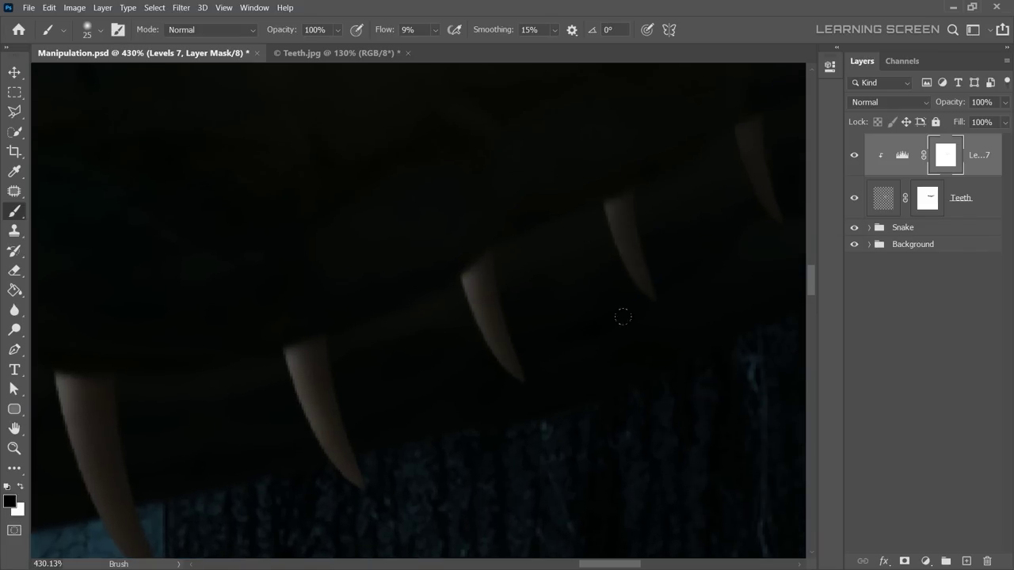
pyautogui.scroll(2, 588, 185)
# Resize the brush to 10, set smoothing to 36% and flow to 12%.
pyautogui.press(']')
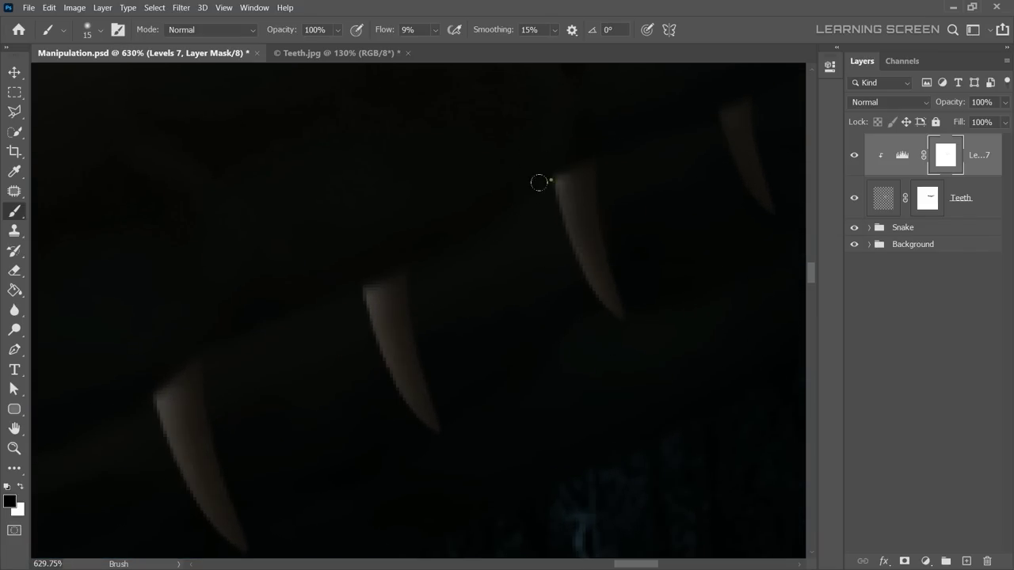
pyautogui.hscroll(3, 546, 170)
pyautogui.hscroll(3, 597, 244)
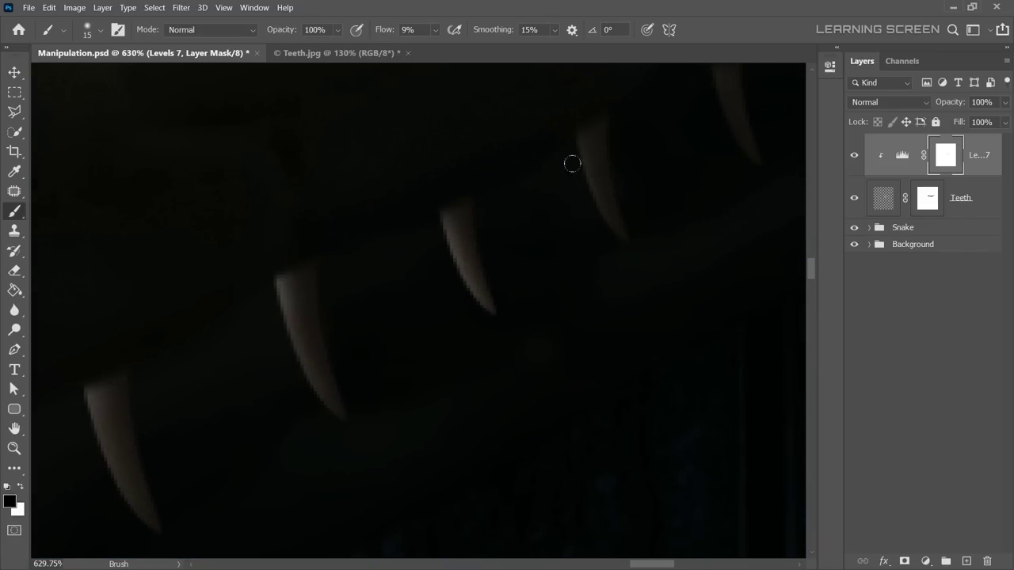
pyautogui.press('[')
pyautogui.scroll(-10, 586, 277)
pyautogui.scroll(2, 475, 345)
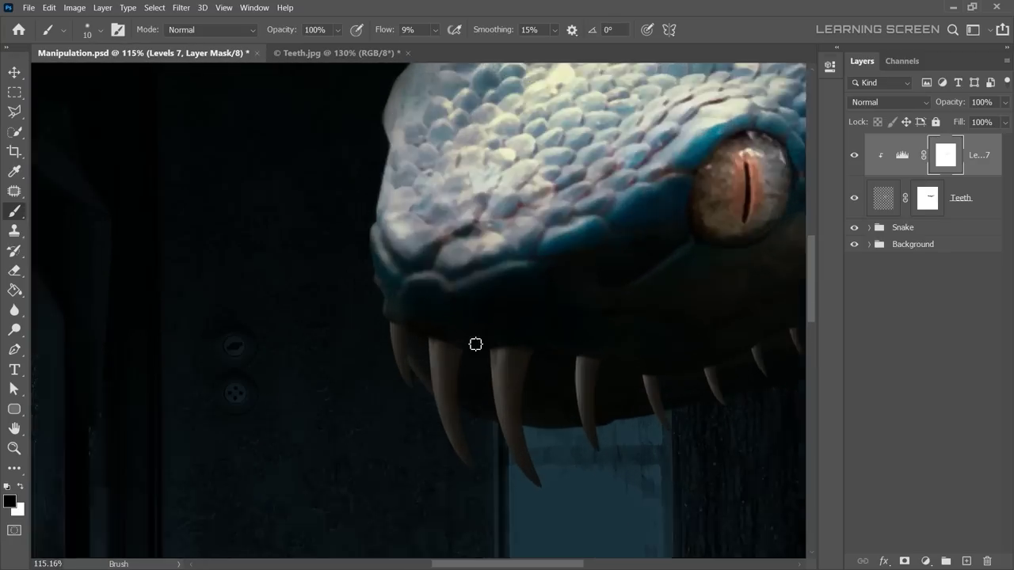
pyautogui.scroll(3, 475, 344)
pyautogui.scroll(3, 376, 333)
pyautogui.scroll(1, 394, 240)
pyautogui.click(554, 30)
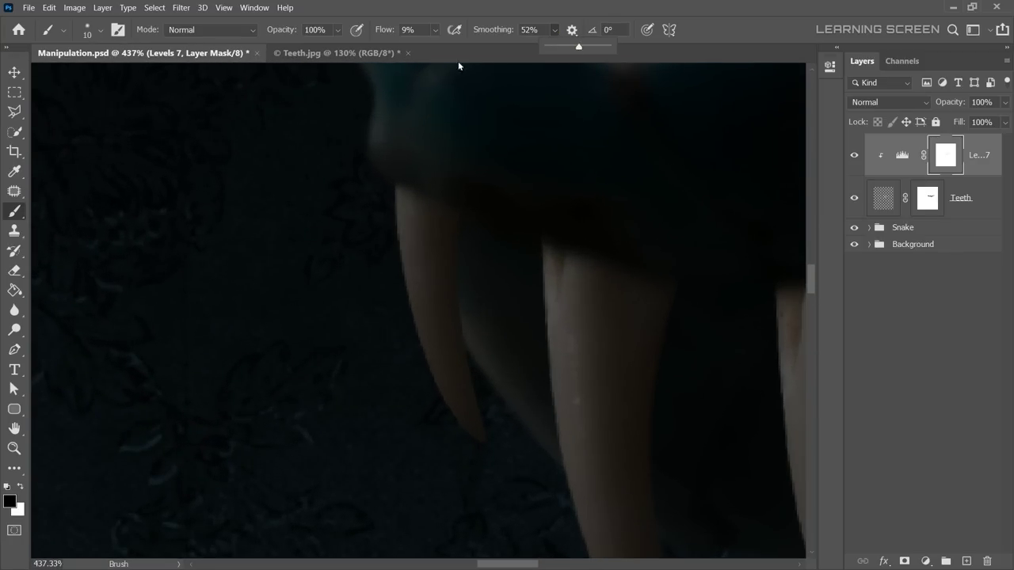
pyautogui.moveTo(578, 46); pyautogui.dragTo(566, 46)
pyautogui.press('[')
# Paint and repaint brighter highlights along the left fang's edge.
pyautogui.moveTo(414, 213); pyautogui.dragTo(438, 322)
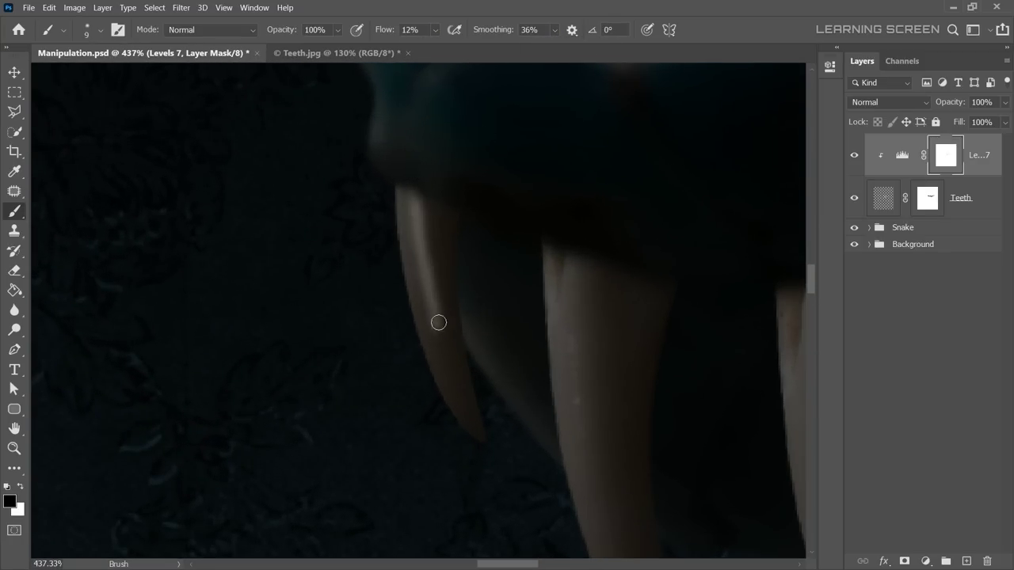
pyautogui.hotkey('ctrl', 'z')
pyautogui.hotkey('ctrl', 'z')
pyautogui.hotkey('ctrl', 'z')
pyautogui.moveTo(421, 217); pyautogui.dragTo(493, 489)
pyautogui.scroll(-2, 483, 444)
pyautogui.hotkey('ctrl', 'z')
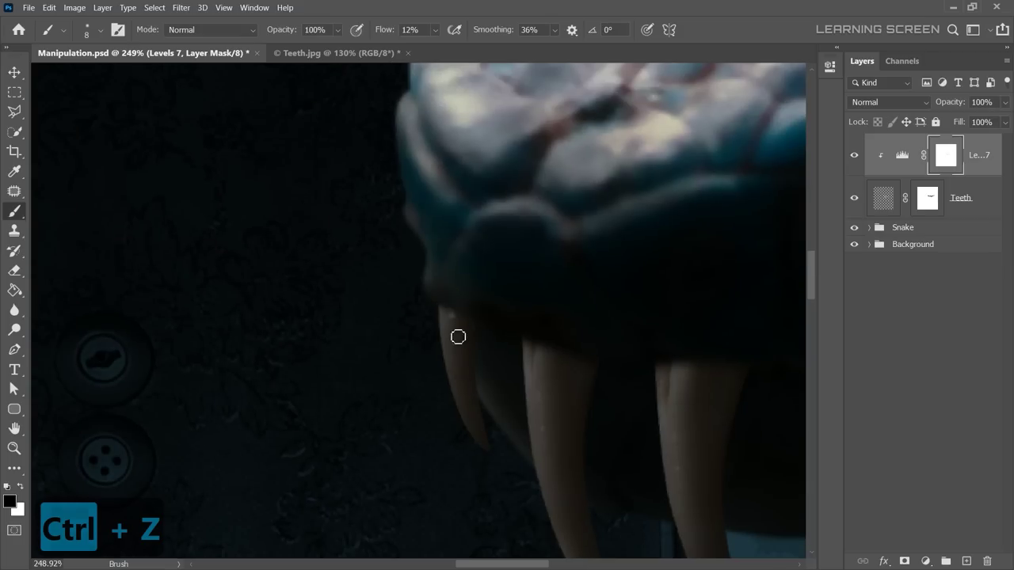
pyautogui.moveTo(457, 336); pyautogui.dragTo(502, 476)
pyautogui.scroll(2, 502, 475)
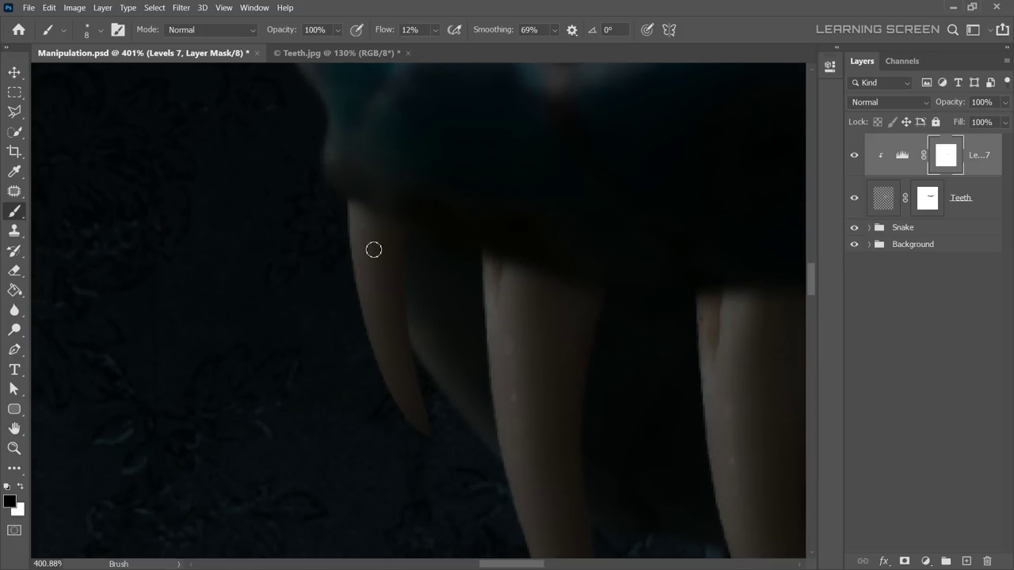
pyautogui.moveTo(372, 214); pyautogui.dragTo(412, 428)
pyautogui.hotkey('ctrl', 'z')
pyautogui.moveTo(368, 208); pyautogui.dragTo(422, 449)
pyautogui.scroll(-2, 436, 229)
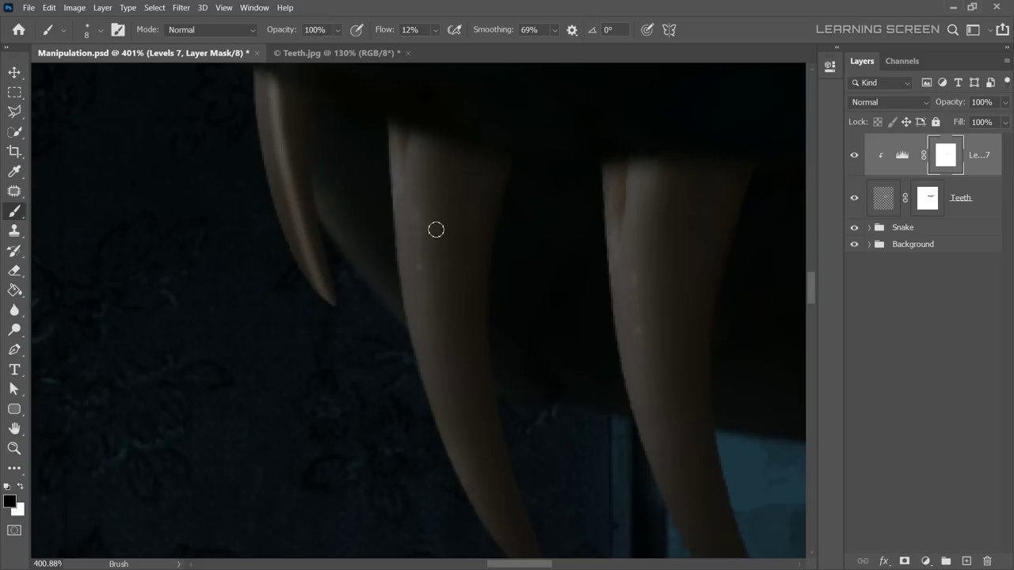
# At 9% flow, add faint strokes brightening the fang and other tooth edges.
pyautogui.moveTo(435, 47); pyautogui.dragTo(432, 48)
pyautogui.moveTo(425, 150); pyautogui.dragTo(502, 465)
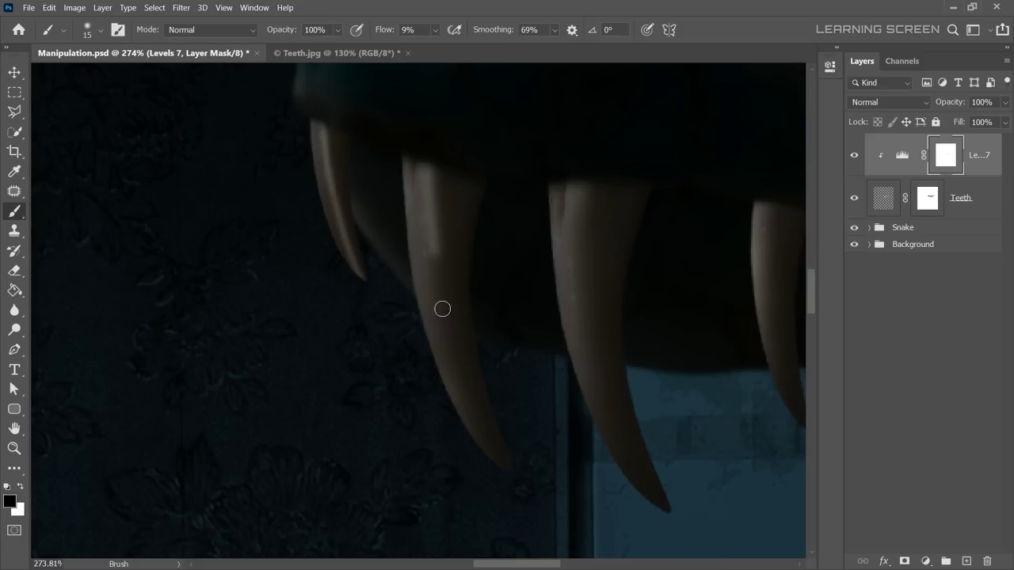
pyautogui.scroll(-2, 353, 310)
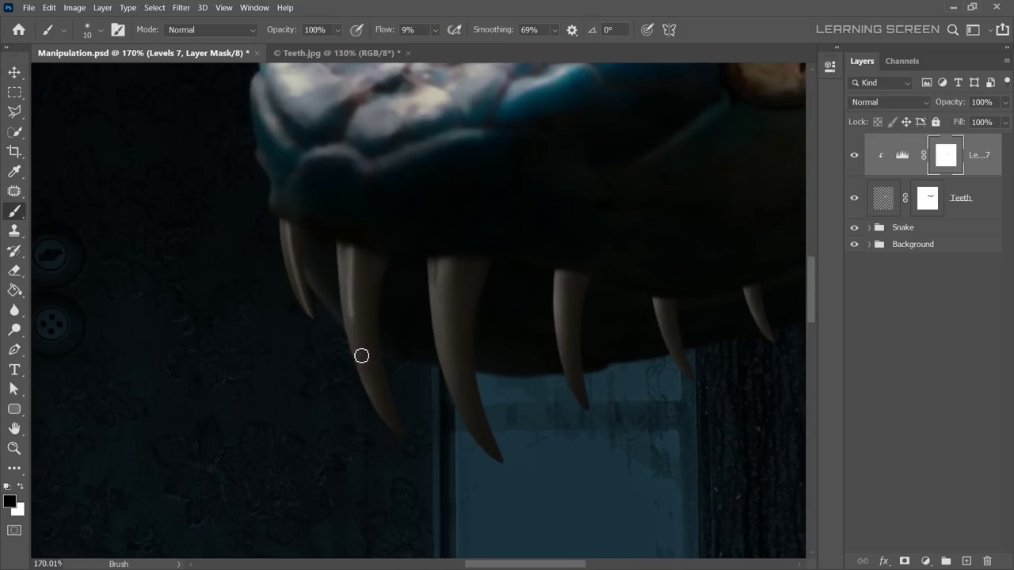
pyautogui.moveTo(450, 263); pyautogui.dragTo(476, 463)
pyautogui.scroll(-5, 523, 448)
pyautogui.scroll(7, 520, 211)
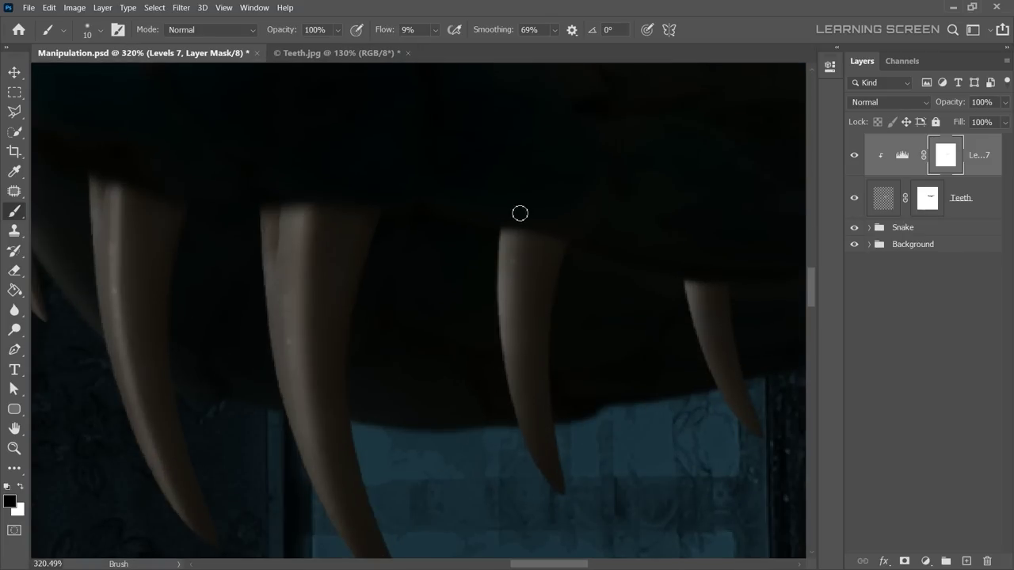
pyautogui.hotkey('ctrl', 'z')
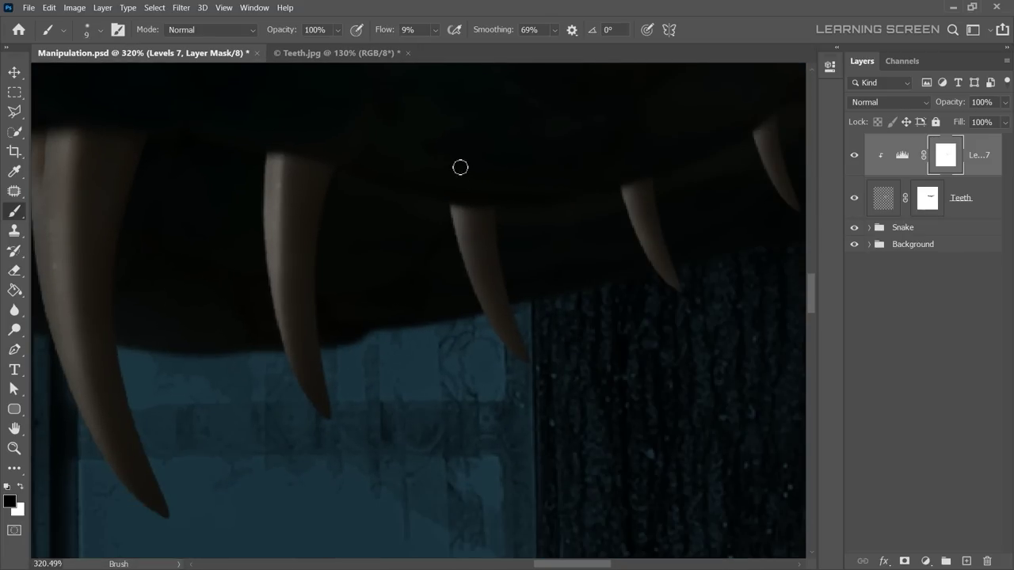
pyautogui.moveTo(460, 206); pyautogui.dragTo(491, 340)
pyautogui.moveTo(626, 151); pyautogui.dragTo(639, 265)
# Undo the last brightening strokes on the middle fang and select the Snake group.
pyautogui.scroll(2, 712, 142)
pyautogui.press('[')
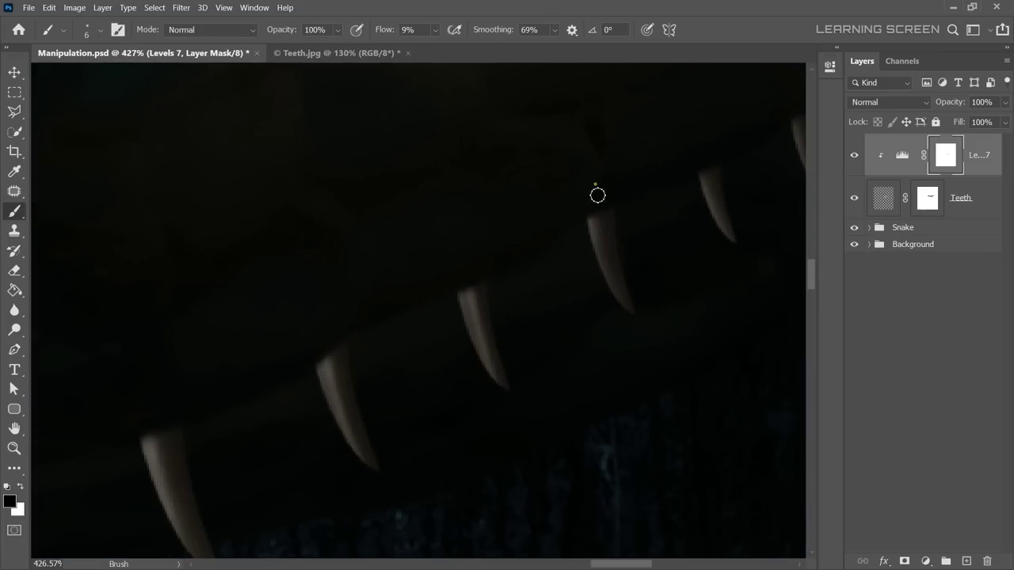
pyautogui.scroll(-2, 649, 369)
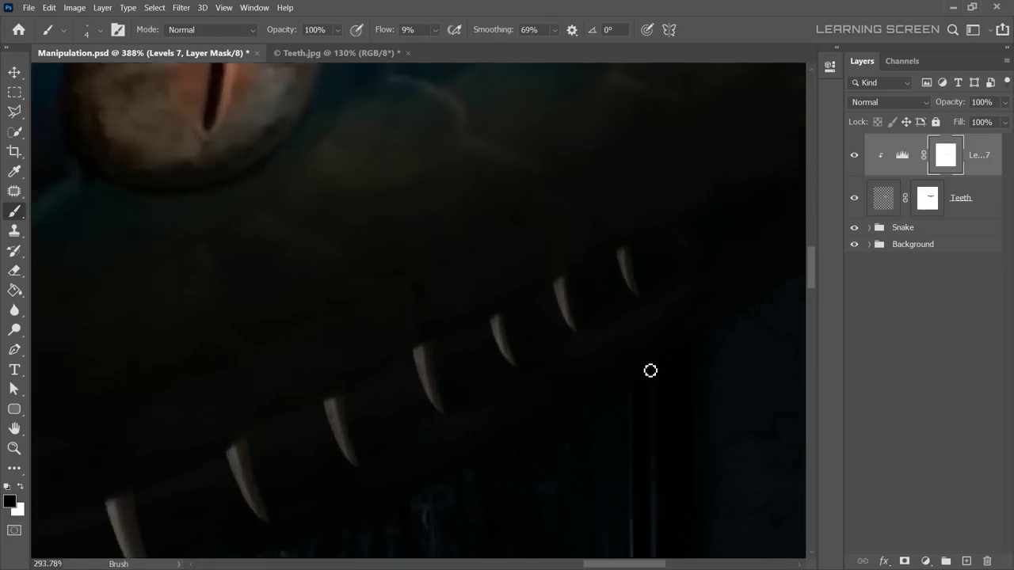
pyautogui.scroll(-2, 541, 357)
pyautogui.scroll(3, 509, 326)
pyautogui.hotkey('ctrl', 'z')
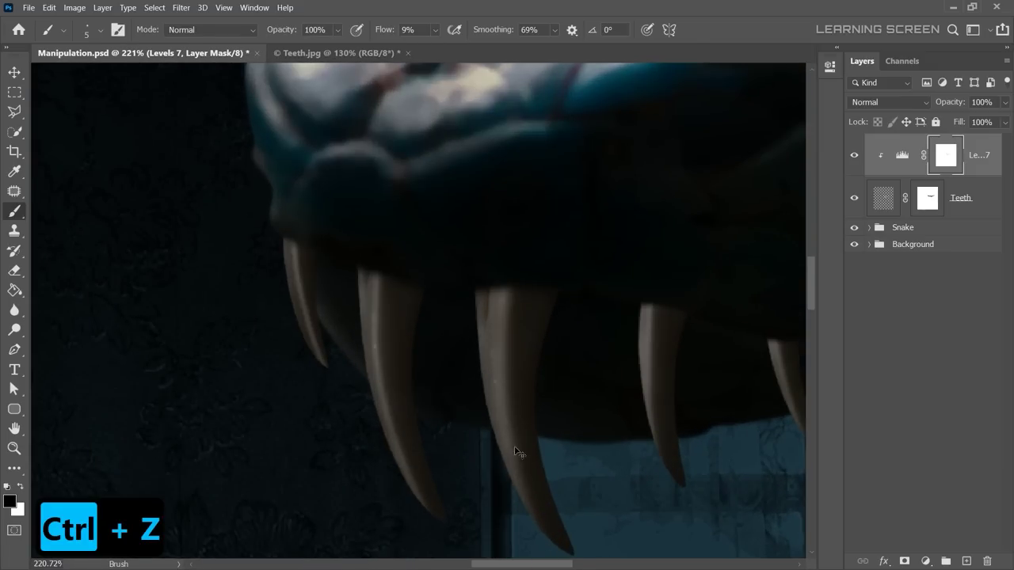
pyautogui.press(']')
pyautogui.press(']')
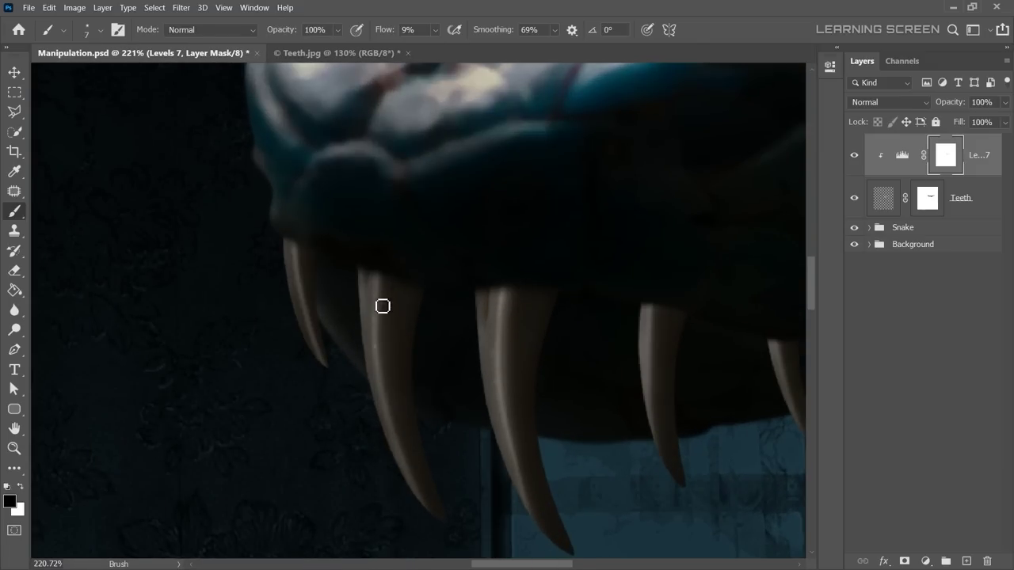
pyautogui.hotkey('ctrl', 'z')
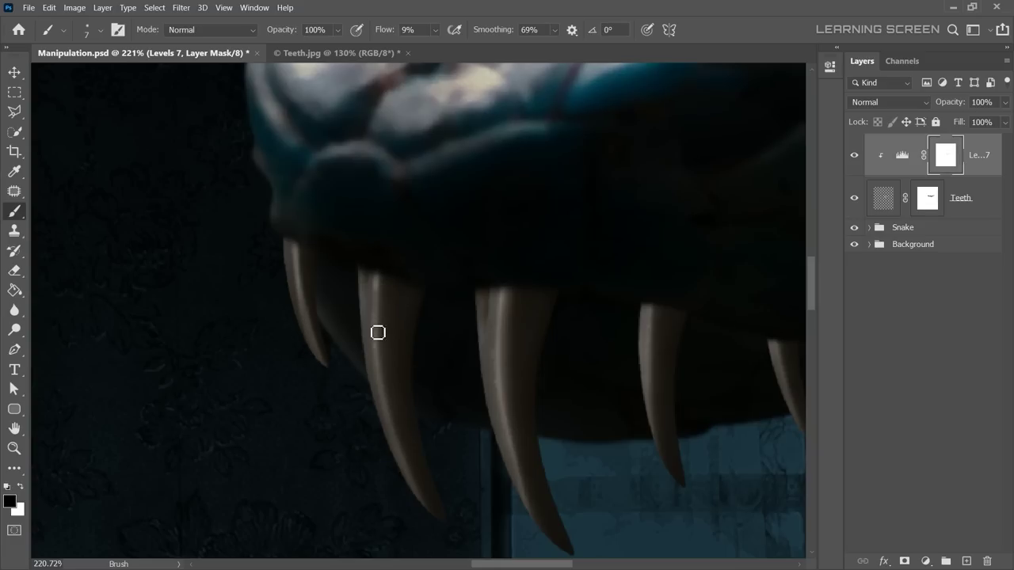
pyautogui.scroll(-2, 443, 459)
pyautogui.scroll(-3, 463, 356)
pyautogui.scroll(4, 491, 285)
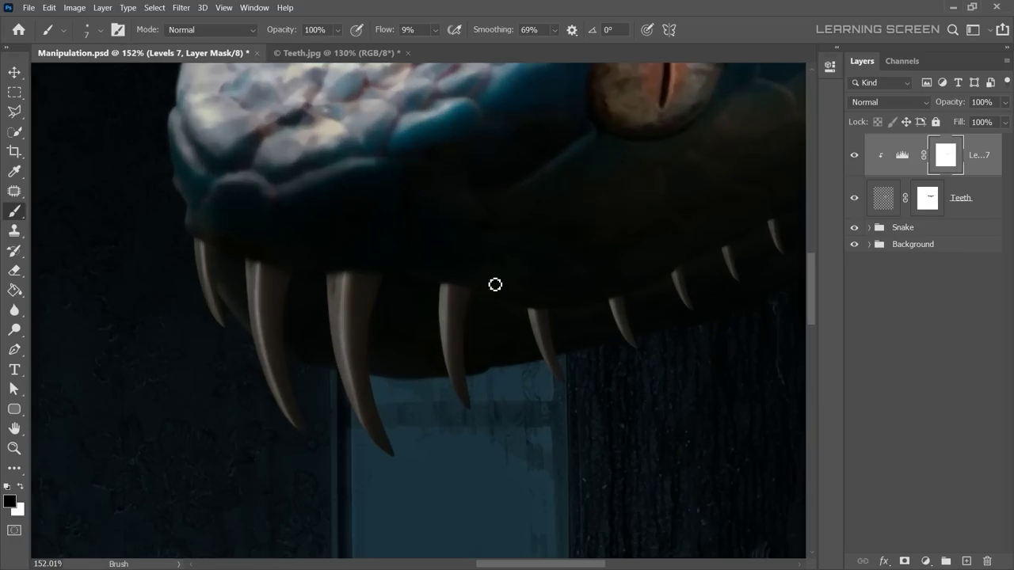
pyautogui.click(917, 228)
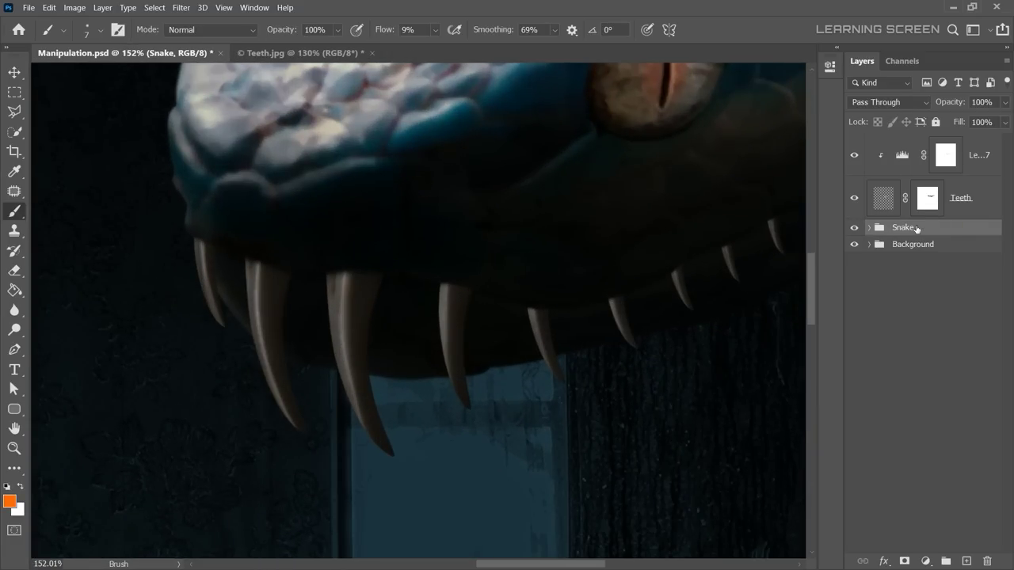
# Create a new layer above Snake named Teeth_Shadow.
pyautogui.click(967, 560)
pyautogui.write('dow')
pyautogui.press('Return')
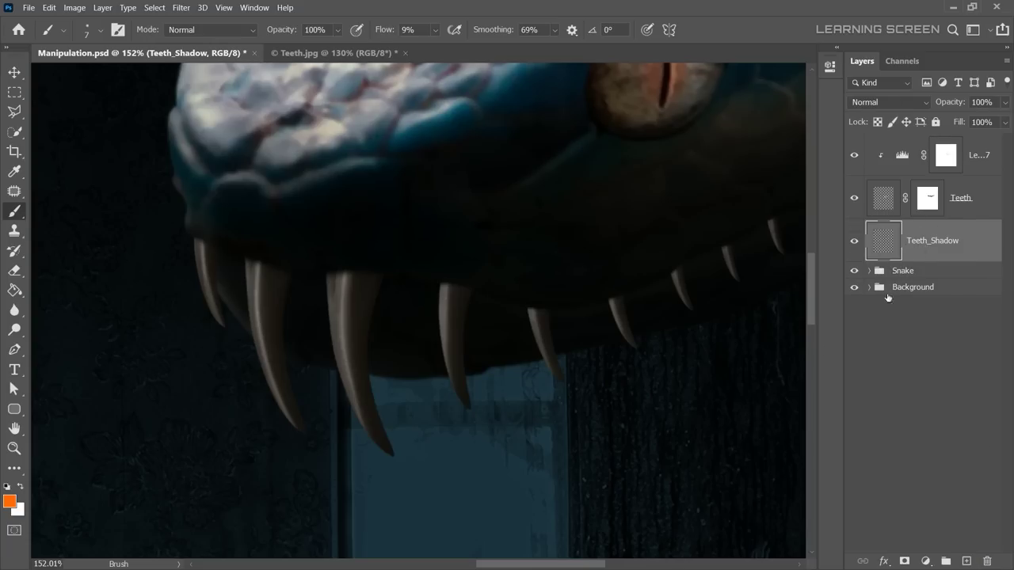
# Set a larger soft brush with 8% smoothing and 36% flow, then undo the test stroke.
pyautogui.rightClick(579, 343)
pyautogui.moveTo(659, 377); pyautogui.dragTo(670, 376)
pyautogui.click(554, 29)
pyautogui.click(434, 30)
pyautogui.click(453, 46)
pyautogui.keyDown('alt'); pyautogui.scroll(3, 522, 313); pyautogui.keyUp('alt')
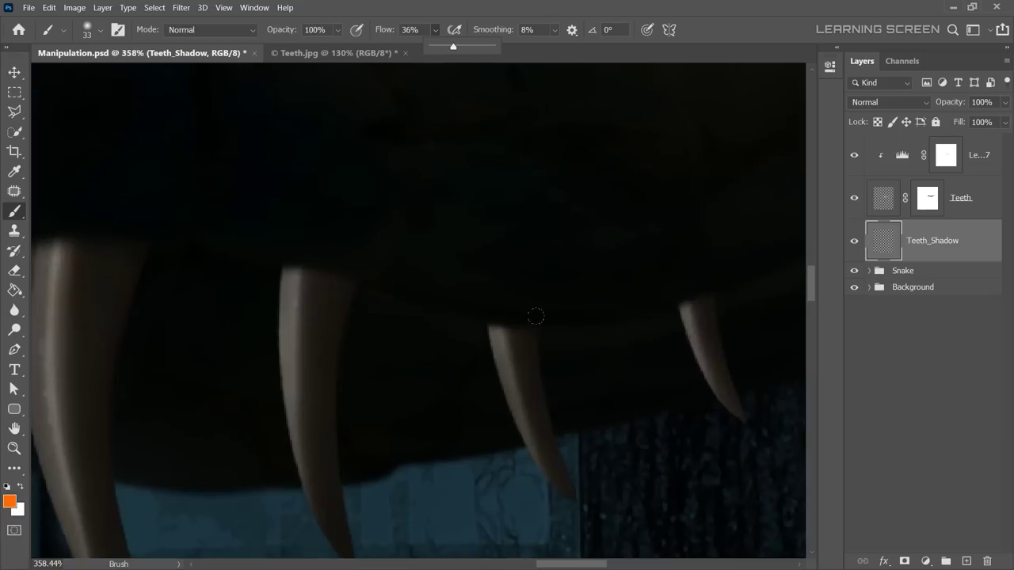
pyautogui.keyDown('alt'); pyautogui.scroll(3, 510, 311); pyautogui.keyUp('alt')
pyautogui.moveTo(501, 315); pyautogui.dragTo(583, 294)
pyautogui.hotkey('ctrl', 'z')
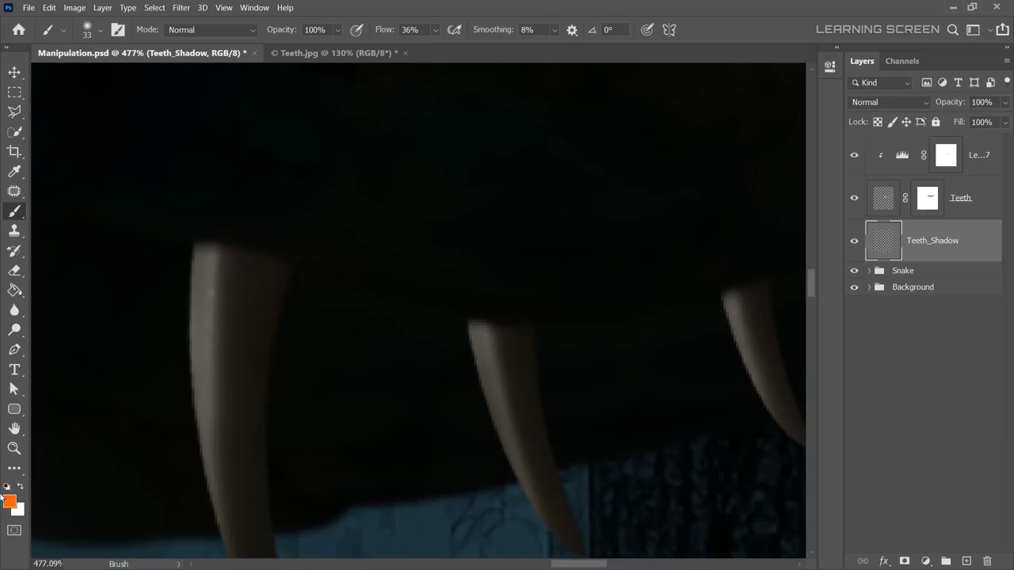
# Paint a near-black shadow under the fangs with a bigger brush at 9% flow.
pyautogui.click(9, 501)
pyautogui.click(344, 308)
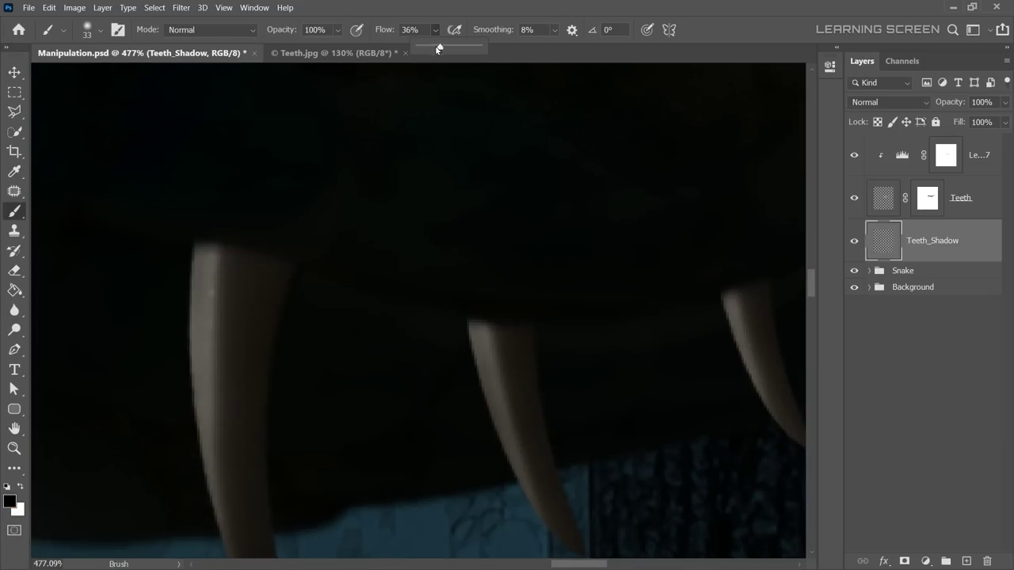
pyautogui.scroll(-5, 417, 314)
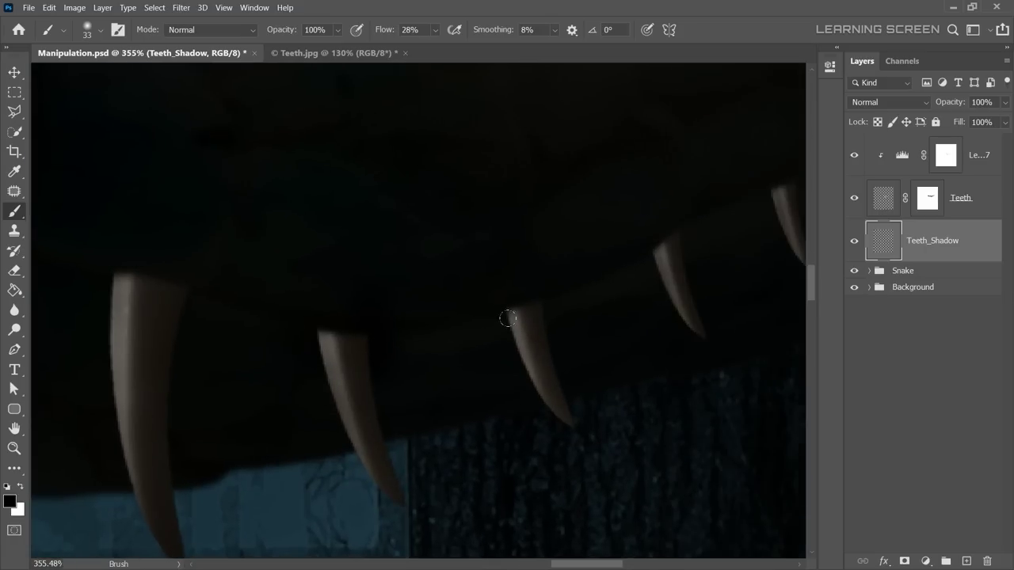
pyautogui.scroll(2, 634, 242)
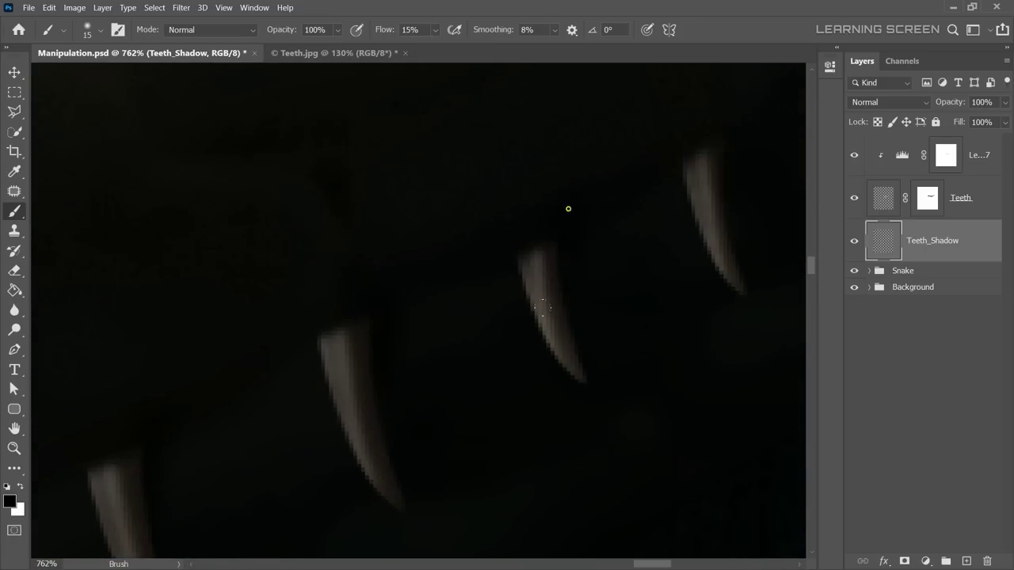
pyautogui.scroll(-2, 566, 206)
pyautogui.scroll(-1, 604, 346)
pyautogui.moveTo(434, 33); pyautogui.dragTo(429, 46)
pyautogui.press(']')
pyautogui.press(']')
pyautogui.press(']')
pyautogui.scroll(-3, 629, 356)
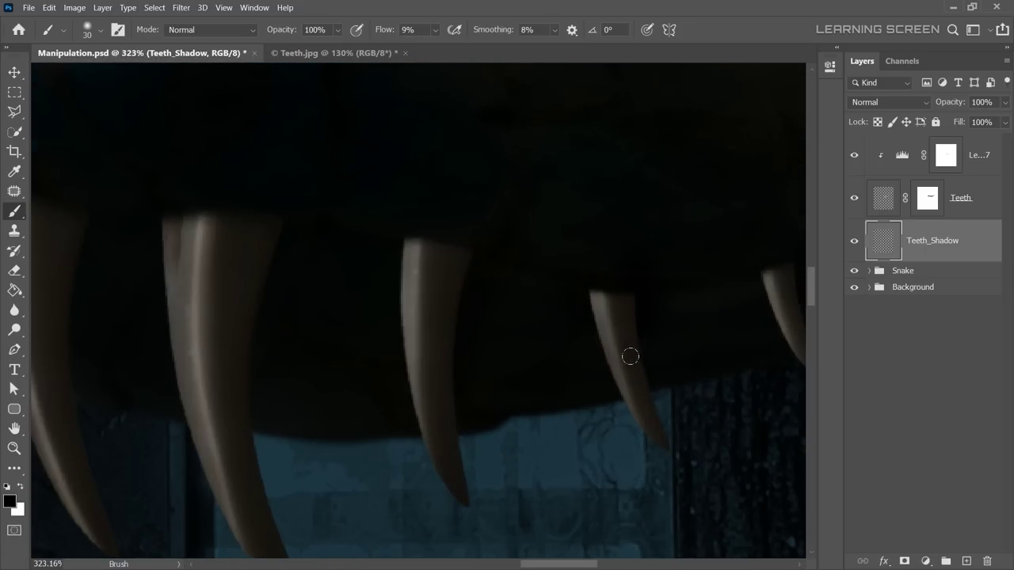
pyautogui.moveTo(252, 340); pyautogui.dragTo(346, 338)
pyautogui.scroll(-3, 241, 101)
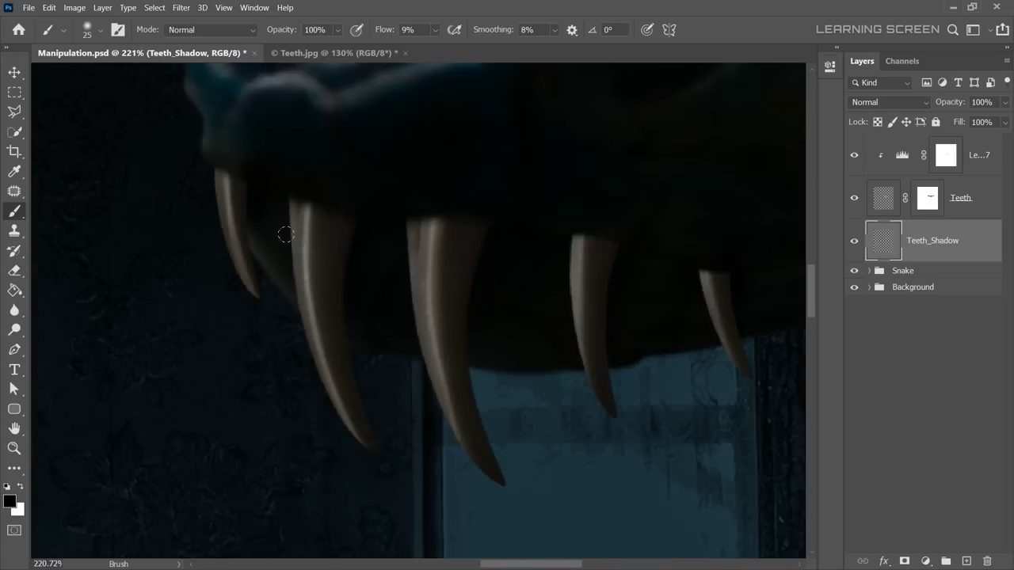
pyautogui.scroll(4, 339, 248)
# Switch to the Eraser at size 81, then make it slightly smaller.
pyautogui.rightClick(339, 248)
pyautogui.click(435, 30)
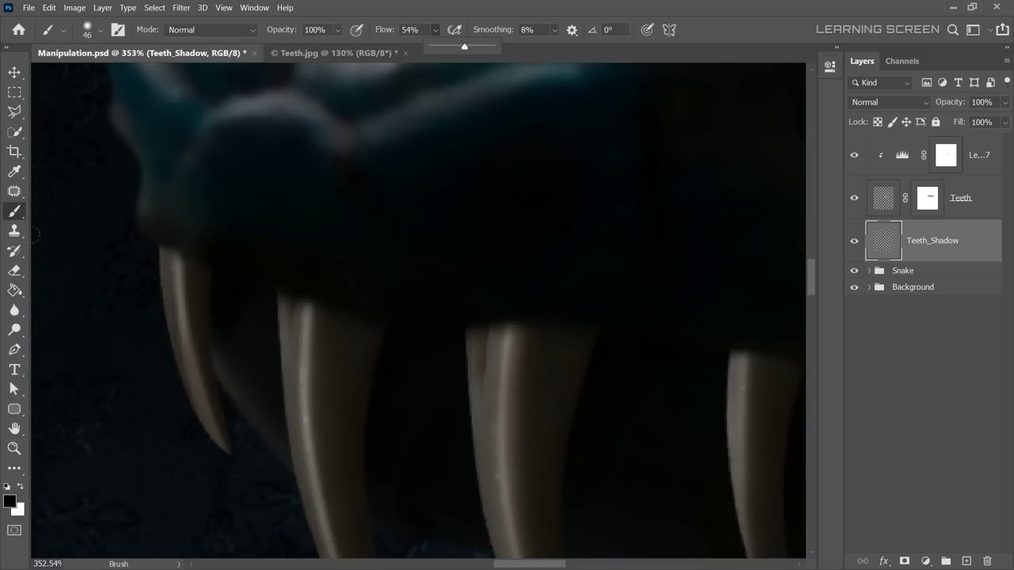
pyautogui.press('e')
pyautogui.rightClick(483, 256)
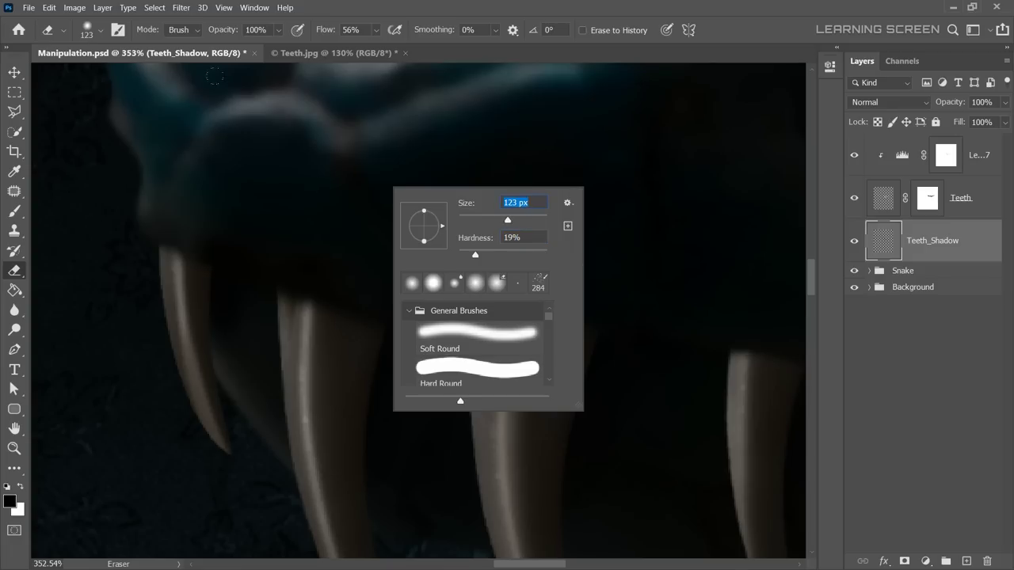
pyautogui.write('81')
pyautogui.press('Return')
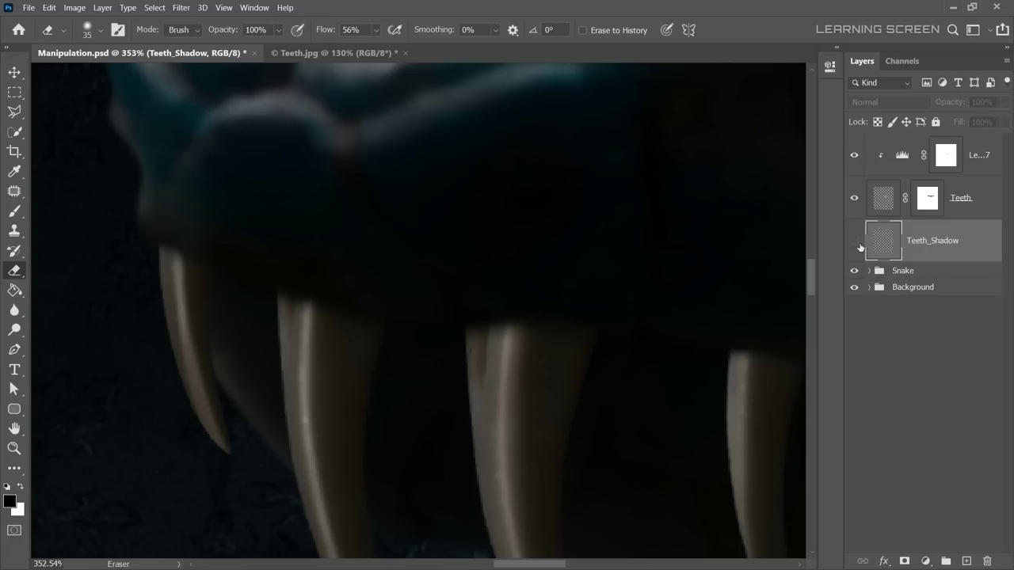
pyautogui.press('[')
# Erase excess shadow around the fangs, undoing one erase, and select the Teeth layer.
pyautogui.moveTo(697, 304); pyautogui.dragTo(601, 293)
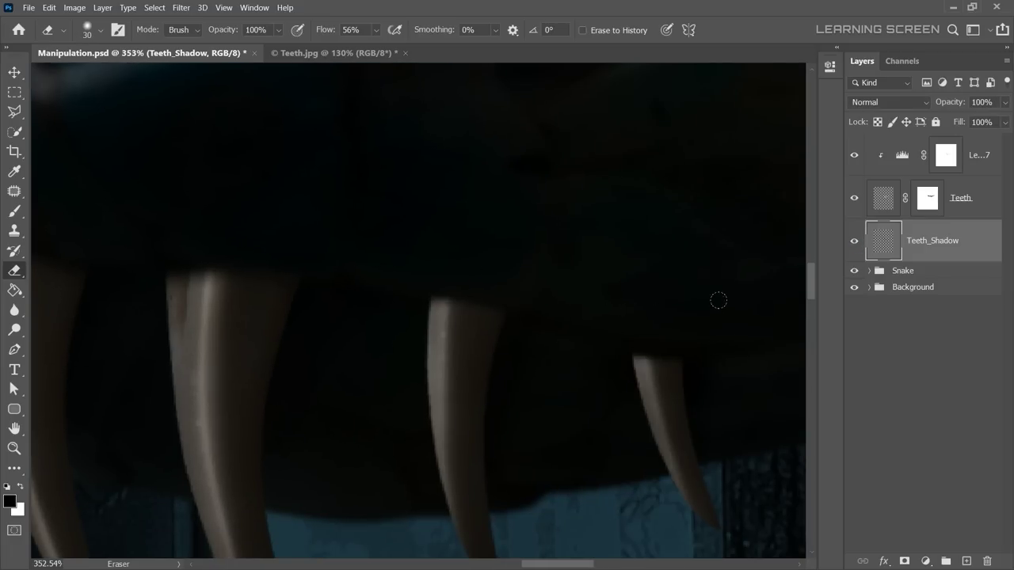
pyautogui.scroll(-3, 640, 163)
pyautogui.scroll(-2, 656, 153)
pyautogui.scroll(-2, 631, 163)
pyautogui.scroll(-2, 637, 211)
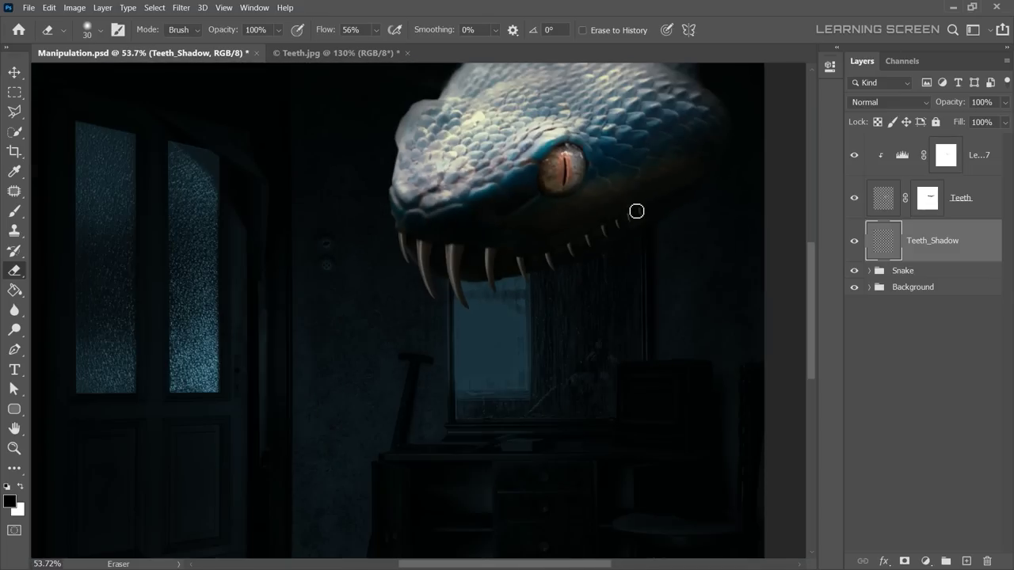
pyautogui.scroll(5, 378, 237)
pyautogui.hotkey('ctrl', 'z')
pyautogui.scroll(-3, 469, 350)
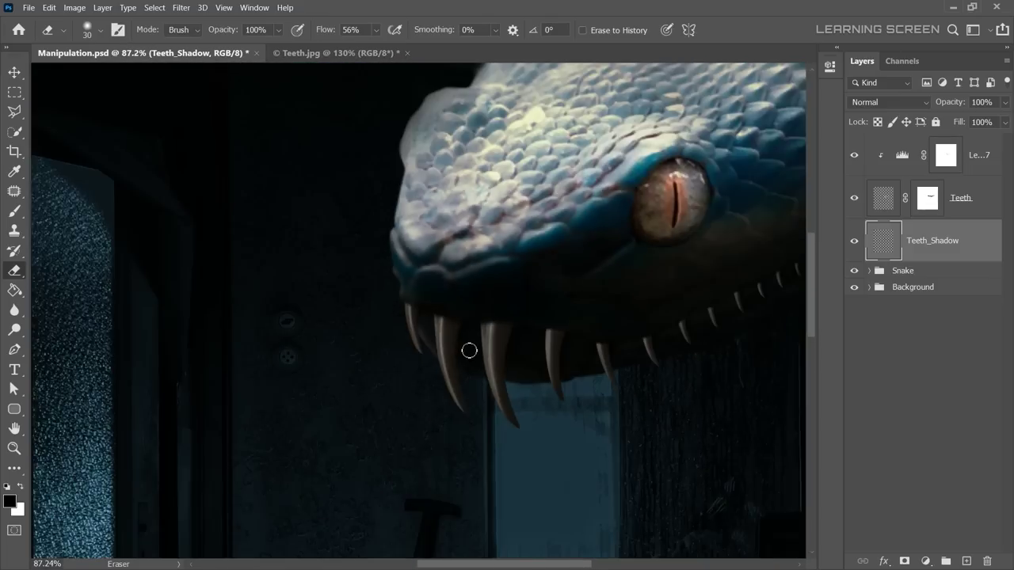
pyautogui.scroll(3, 469, 350)
pyautogui.scroll(-1, 372, 323)
pyautogui.click(955, 217)
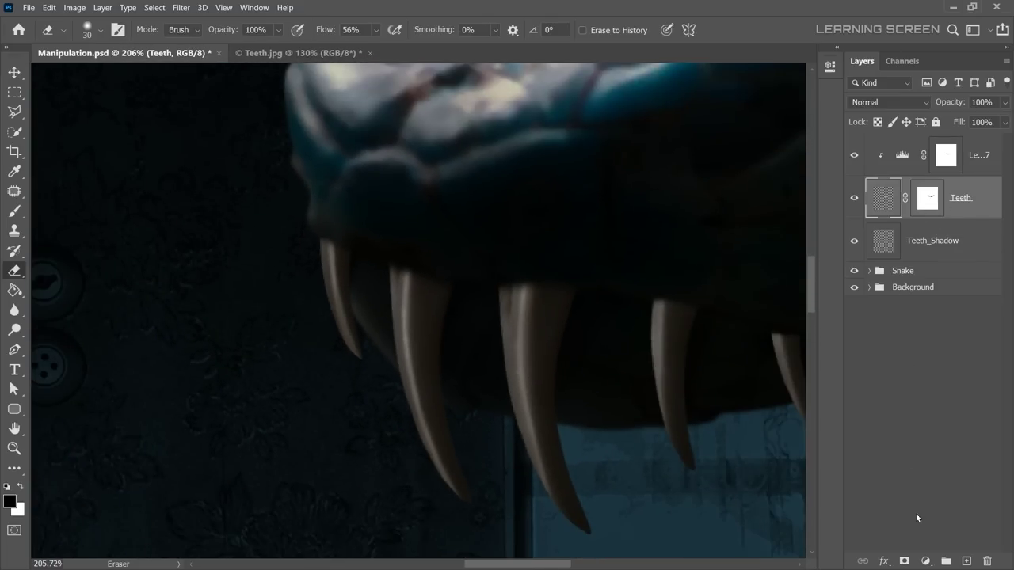
# Add a darkening Curves 2 above Teeth and invert its mask to hide the effect.
pyautogui.click(925, 560)
pyautogui.click(918, 391)
pyautogui.moveTo(715, 221); pyautogui.dragTo(735, 241)
pyautogui.scroll(-2, 435, 283)
pyautogui.scroll(-2, 480, 301)
pyautogui.scroll(4, 480, 300)
pyautogui.click(960, 207)
pyautogui.hotkey('ctrl', 'i')
pyautogui.scroll(3, 118, 240)
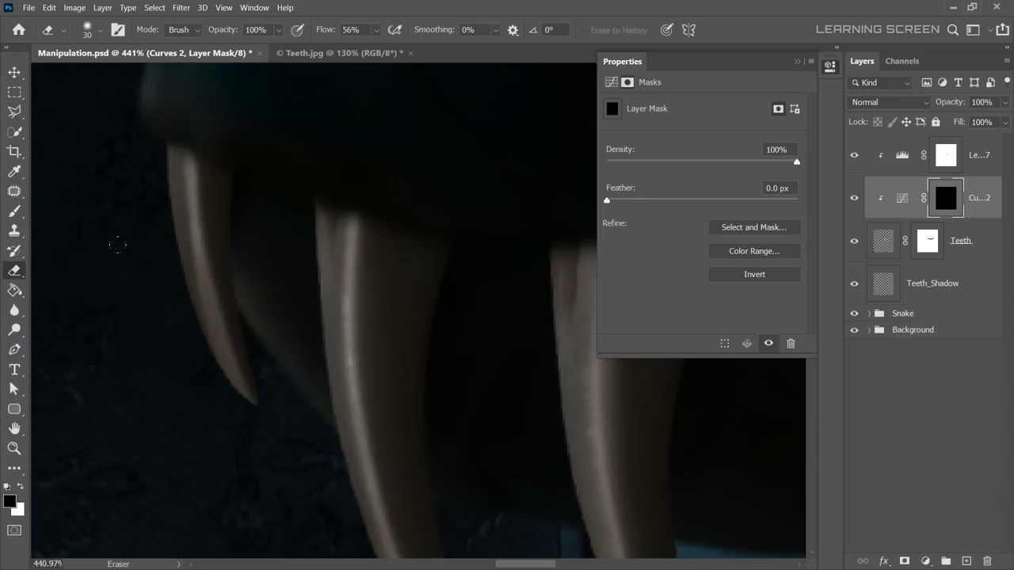
pyautogui.press('b')
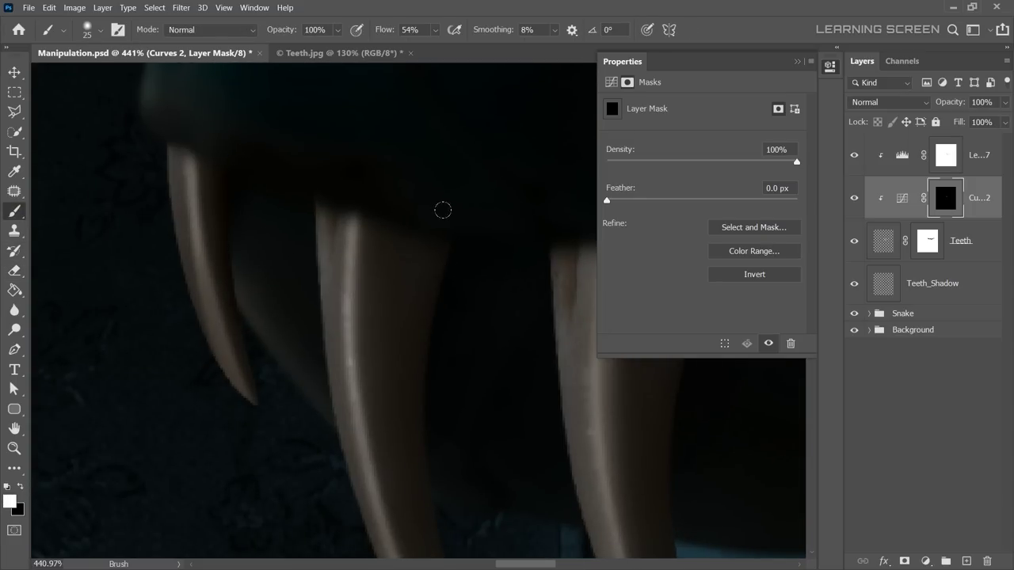
# Paint the Curves 2 mask over the teeth with a brush at 35% flow.
pyautogui.scroll(-3, 443, 210)
pyautogui.scroll(1, 430, 248)
pyautogui.hotkey('shift', '3')
pyautogui.hotkey('shift', '5')
pyautogui.scroll(-3, 367, 387)
pyautogui.scroll(-1, 298, 339)
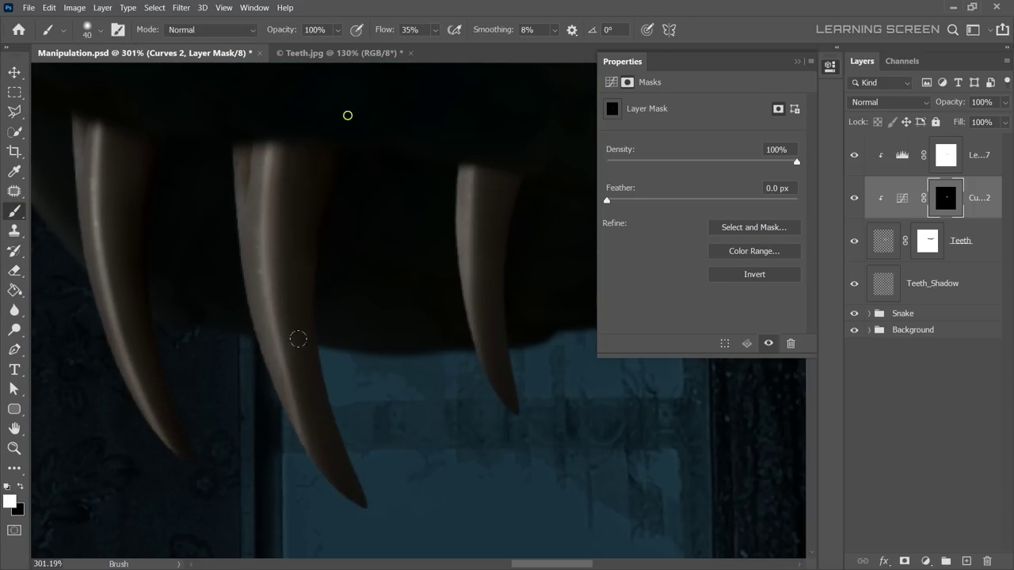
pyautogui.scroll(-2, 298, 339)
pyautogui.scroll(-2, 351, 264)
pyautogui.scroll(5, 251, 403)
pyautogui.press('[')
pyautogui.press('[')
pyautogui.press('[')
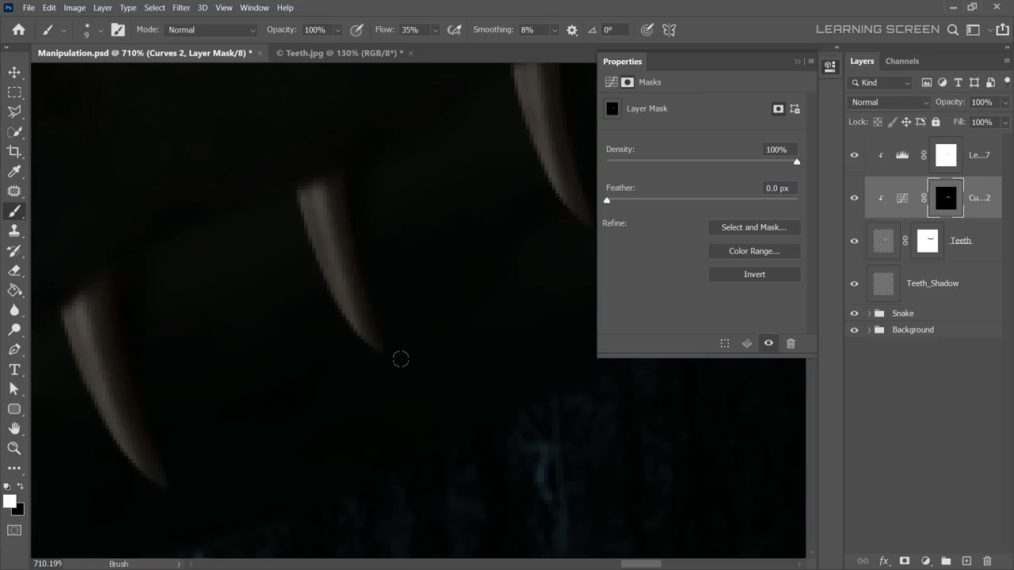
pyautogui.scroll(-5, 412, 378)
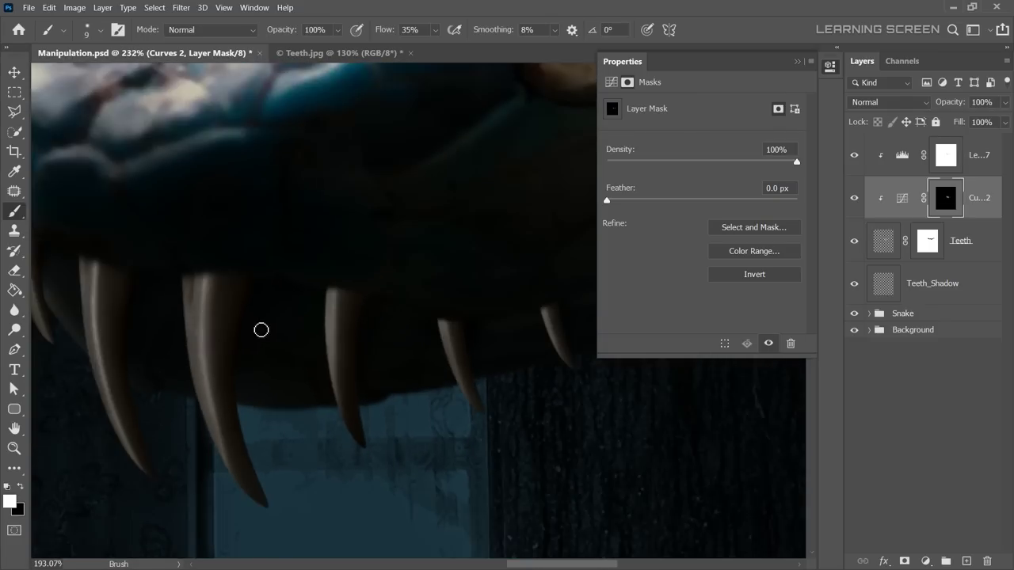
pyautogui.scroll(-2, 261, 329)
# Add a Curves 3 with a point at Input 121, Output 98 and check the teeth.
pyautogui.click(925, 561)
pyautogui.click(919, 394)
pyautogui.moveTo(712, 224); pyautogui.dragTo(723, 232)
pyautogui.moveTo(741, 194)
pyautogui.mouseDown()
pyautogui.moveTo(745, 206)
pyautogui.moveTo(710, 240)
pyautogui.mouseUp()
pyautogui.scroll(-5, 448, 313)
pyautogui.scroll(2, 447, 312)
pyautogui.scroll(3, 447, 312)
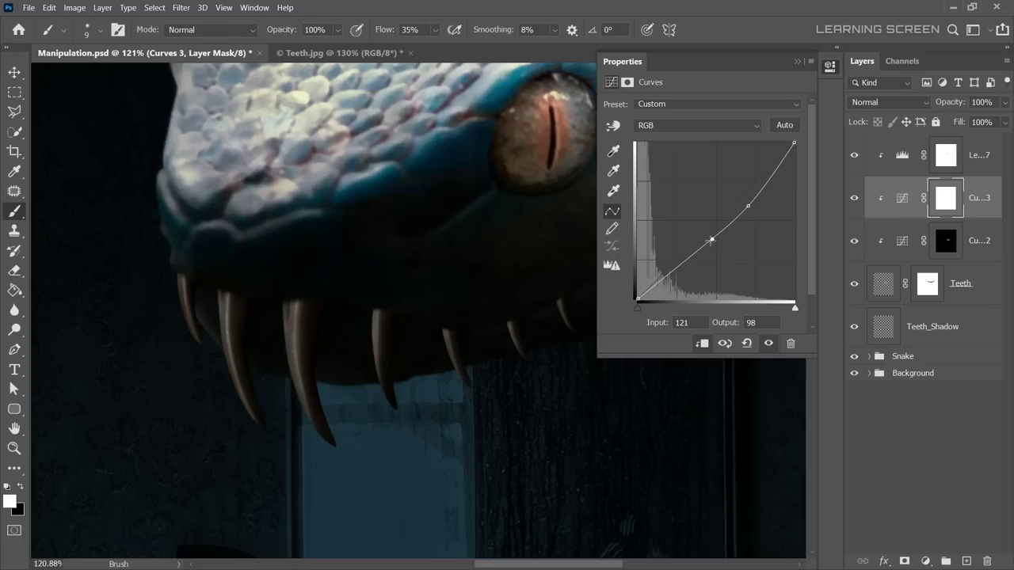
pyautogui.scroll(-5, 486, 274)
pyautogui.scroll(1, 518, 274)
pyautogui.scroll(3, 486, 283)
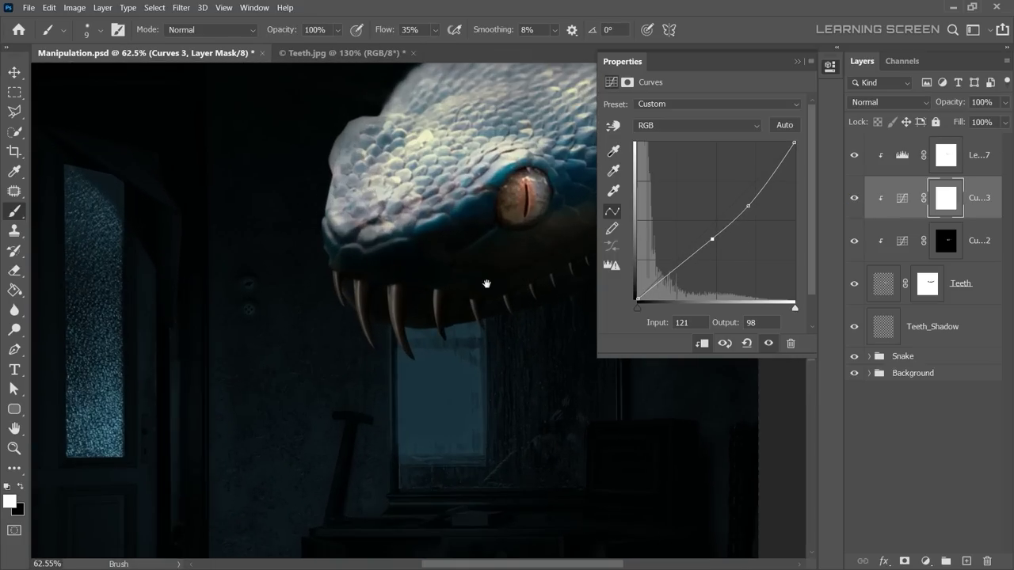
pyautogui.scroll(3, 380, 315)
pyautogui.click(829, 67)
pyautogui.scroll(2, 242, 346)
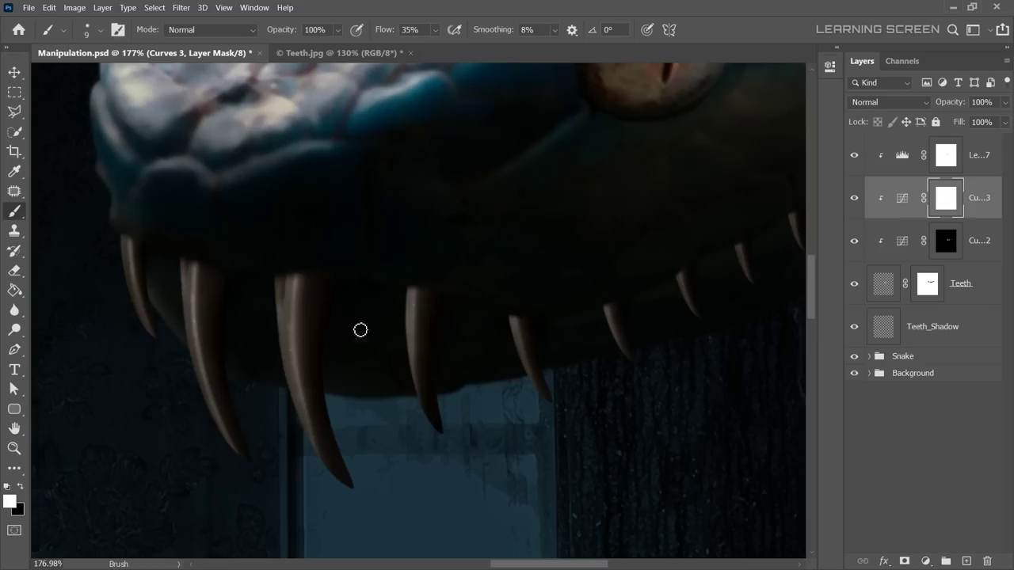
# Group the teeth layers, Teeth_Shadow through the curves, into a group named Teeth.
pyautogui.click(951, 283)
pyautogui.click(932, 326)
pyautogui.keyDown('shift'); pyautogui.click(980, 159); pyautogui.keyUp('shift')
pyautogui.rightClick(982, 162)
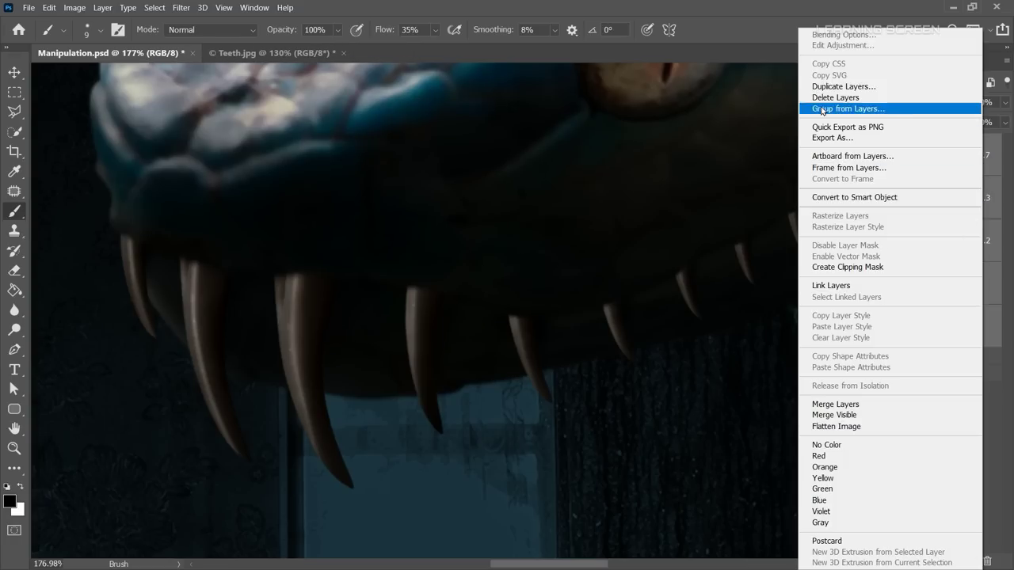
pyautogui.click(854, 110)
pyautogui.write('Teeth')
pyautogui.press('Return')
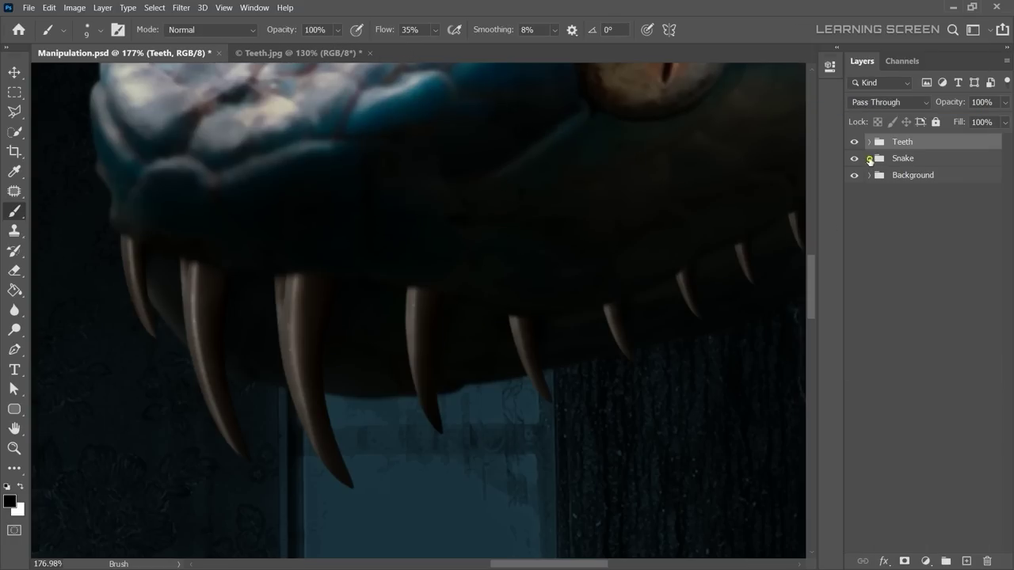
# Add a clipped brightening Curves 4 on Layer 3 in the Snake group with an inverted mask.
pyautogui.click(869, 160)
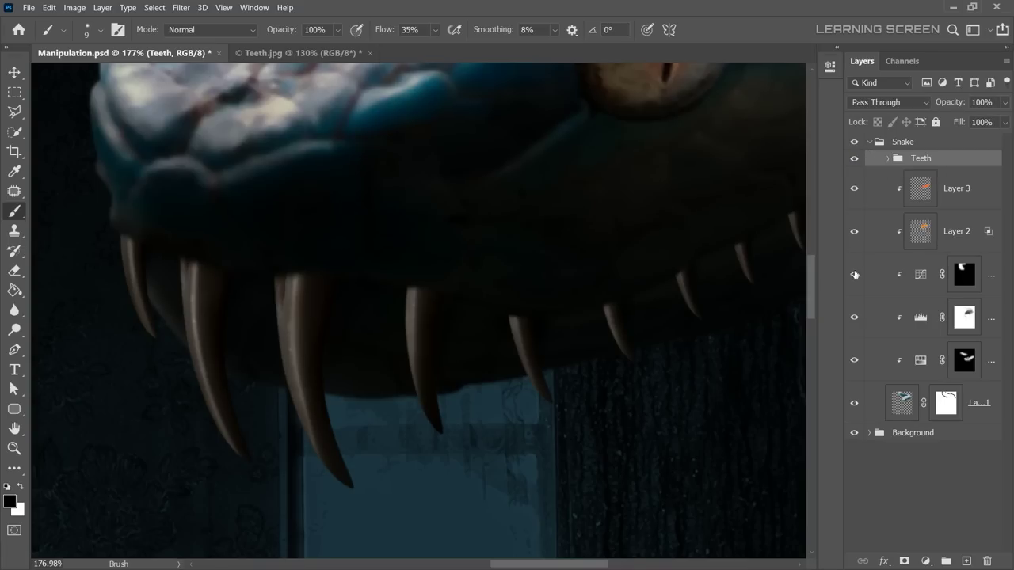
pyautogui.click(950, 188)
pyautogui.click(925, 561)
pyautogui.click(930, 385)
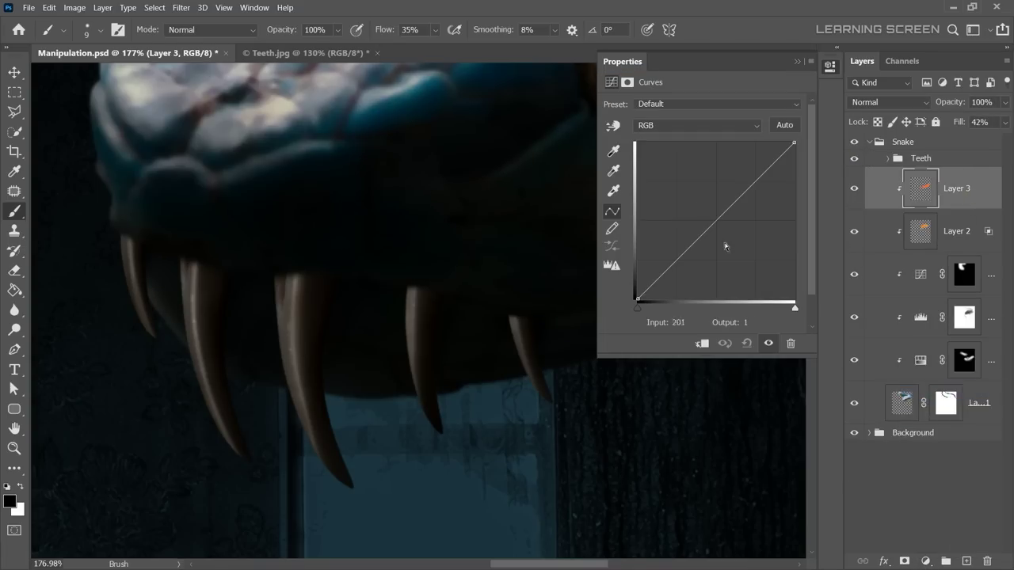
pyautogui.moveTo(696, 241); pyautogui.dragTo(697, 202)
pyautogui.keyDown('alt'); pyautogui.click(855, 209); pyautogui.keyUp('alt')
pyautogui.moveTo(733, 173); pyautogui.dragTo(728, 164)
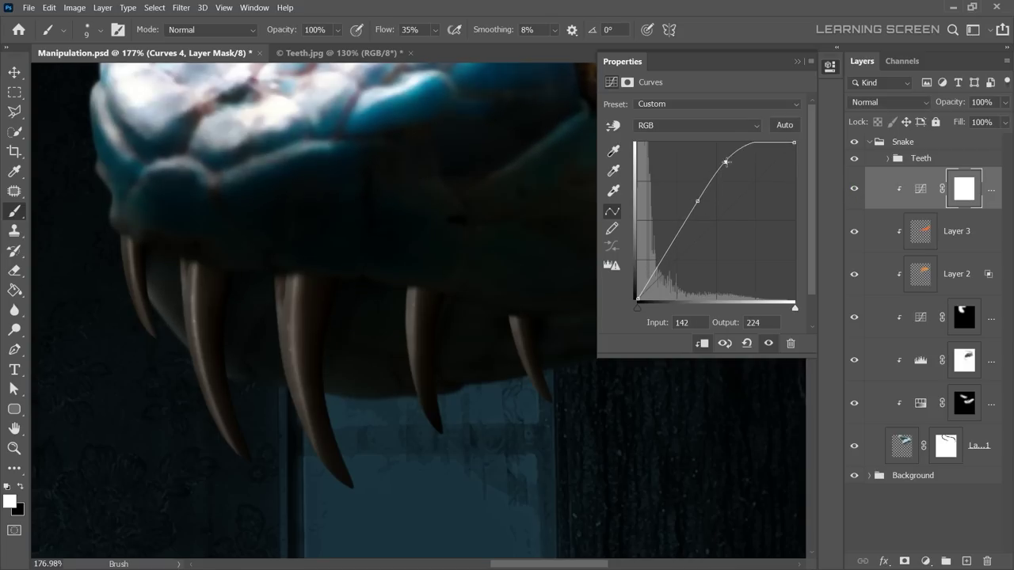
pyautogui.hotkey('ctrl', 'i')
pyautogui.click(796, 62)
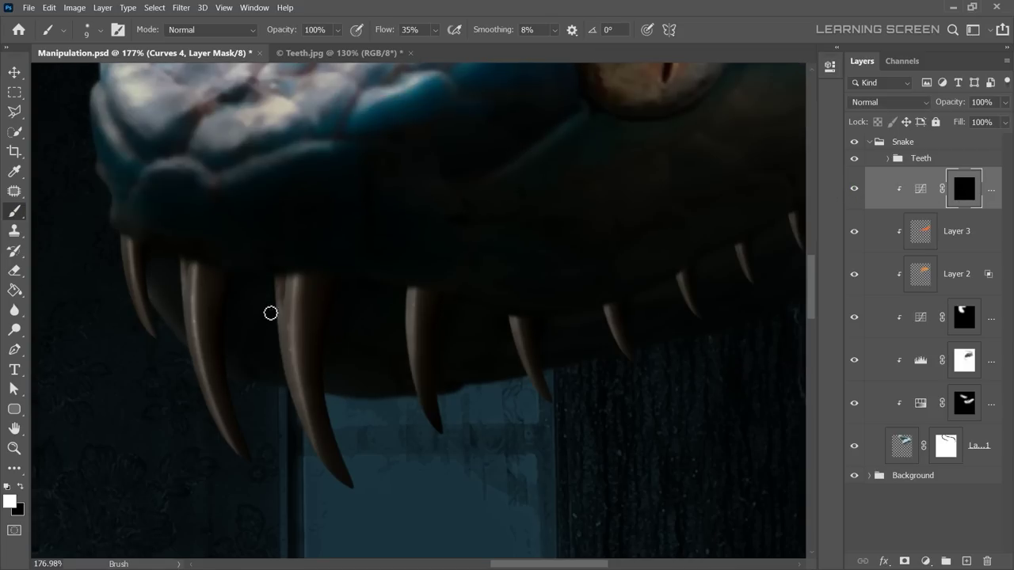
# Paint the Curves 4 mask to reveal the brightening, undoing one stroke.
pyautogui.scroll(-3, 487, 369)
pyautogui.scroll(2, 486, 369)
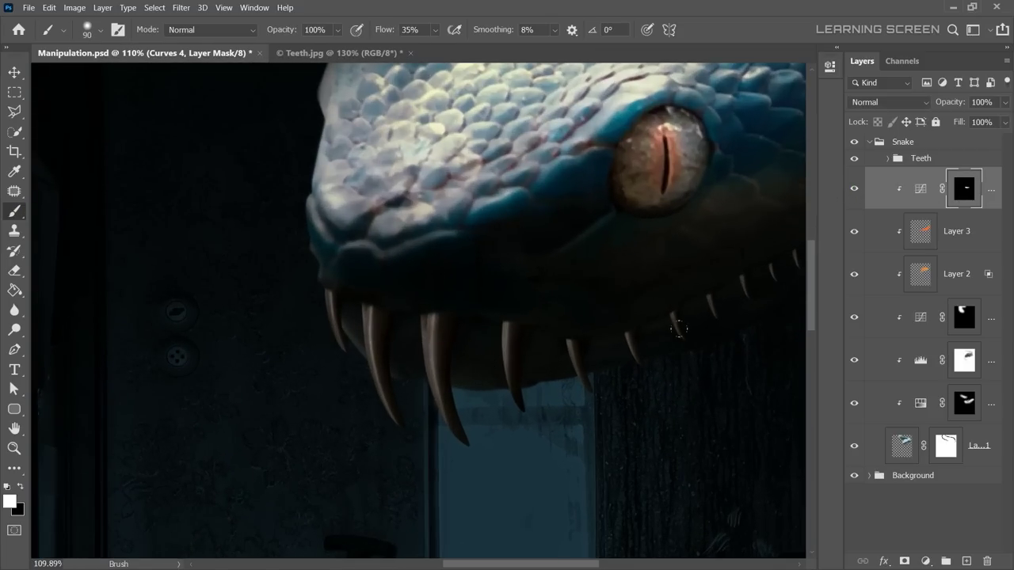
pyautogui.scroll(-3, 599, 351)
pyautogui.scroll(-1, 555, 342)
pyautogui.scroll(3, 575, 340)
pyautogui.hotkey('ctrl', 'z')
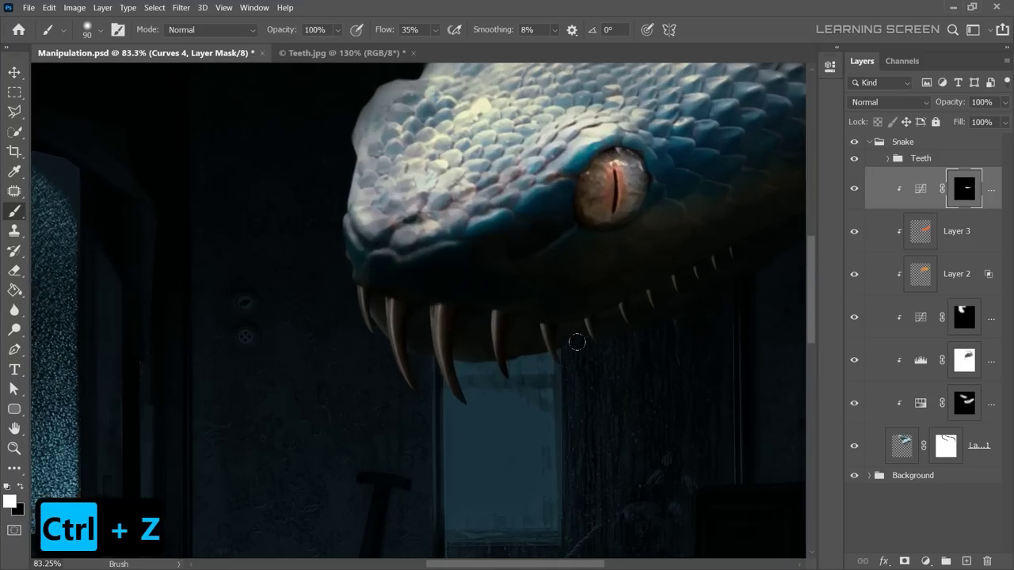
pyautogui.scroll(-3, 483, 338)
pyautogui.scroll(-3, 484, 338)
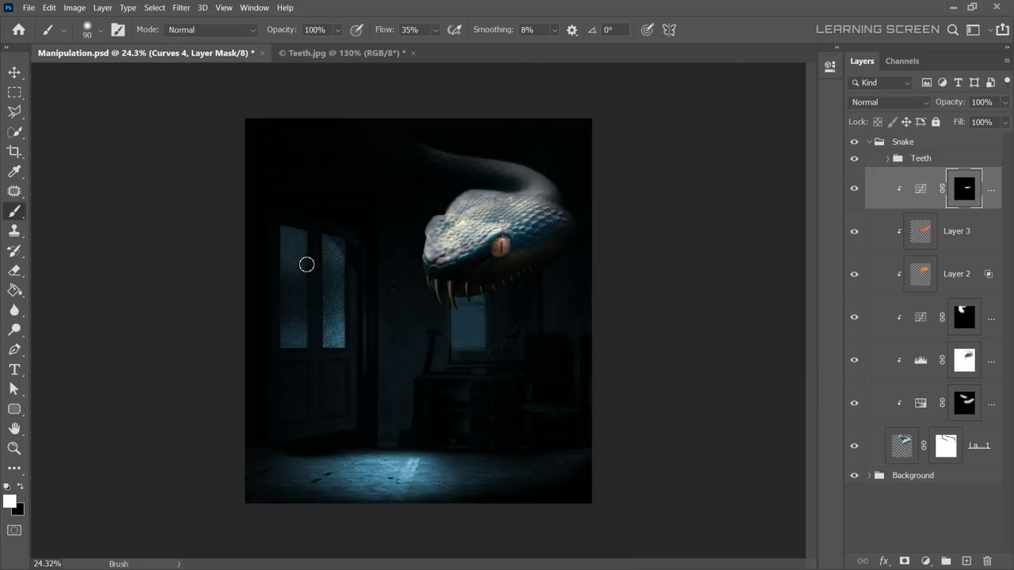
# Lower the Curves 2 opacity in the Teeth group to 55%.
pyautogui.press('v')
pyautogui.click(888, 160)
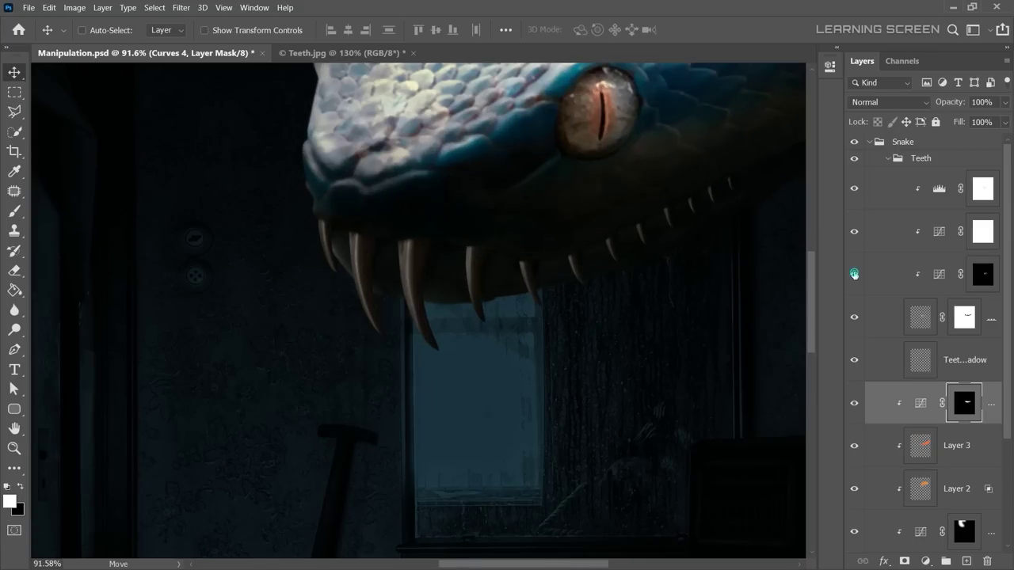
pyautogui.click(942, 274)
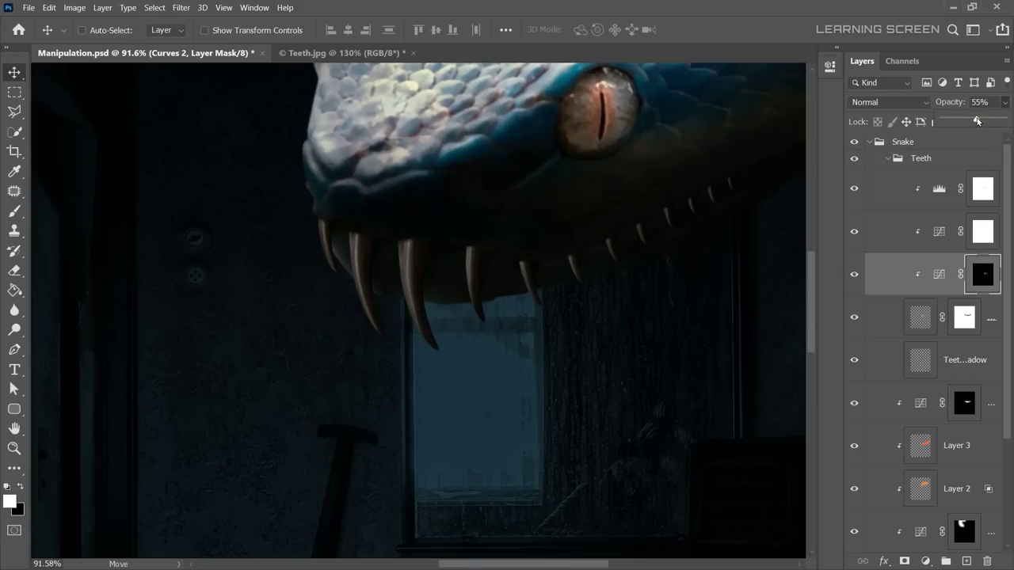
pyautogui.moveTo(976, 121); pyautogui.dragTo(982, 121)
pyautogui.hotkey('alt', ']')
pyautogui.click(869, 142)
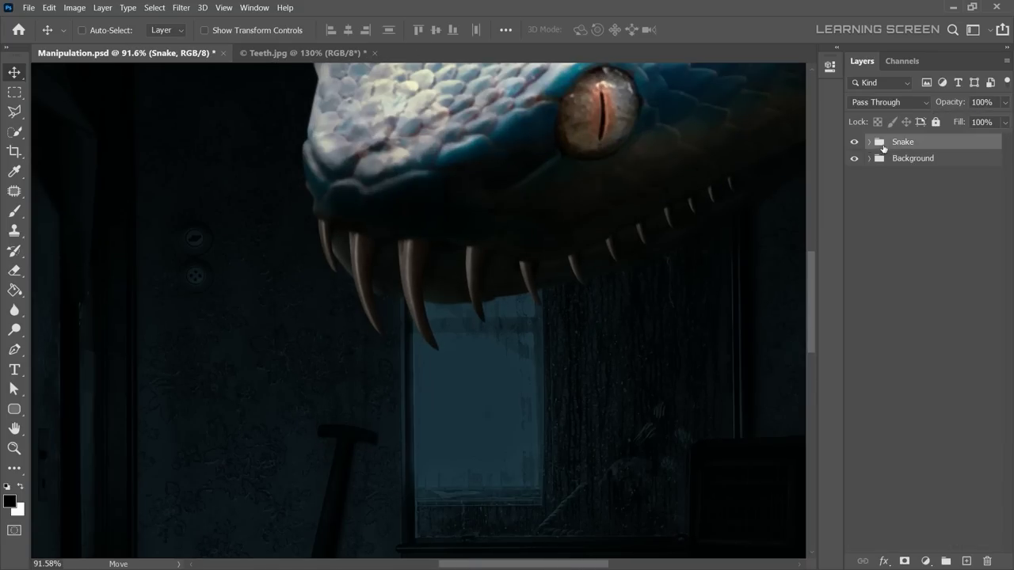
# Close the Teeth.jpg document.
pyautogui.scroll(-3, 451, 249)
pyautogui.scroll(-1, 451, 249)
pyautogui.click(368, 53)
# Close Teeth.jpg without saving and open the Child.jpg photo.
pyautogui.click(527, 227)
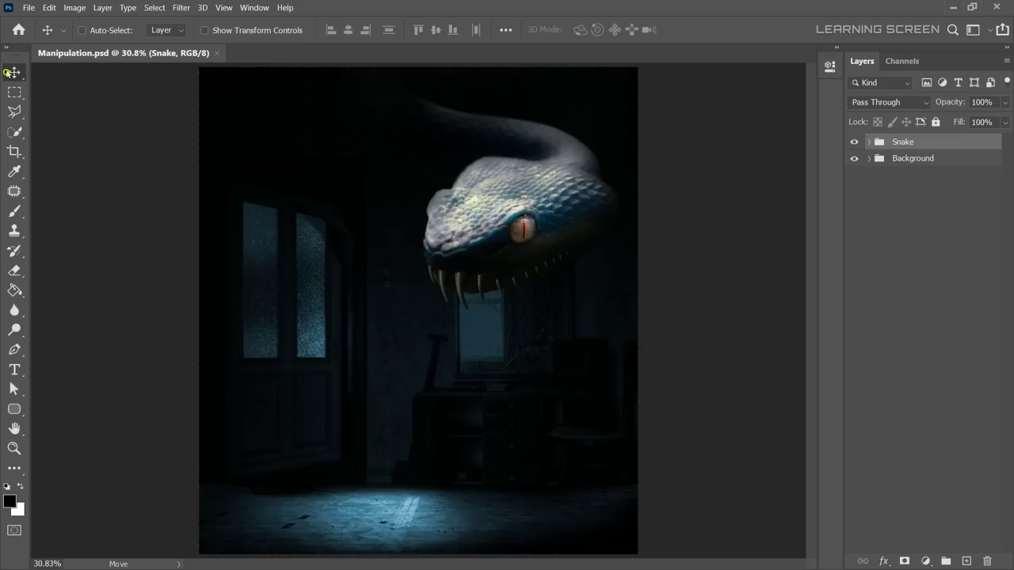
pyautogui.click(29, 7)
pyautogui.click(40, 33)
pyautogui.doubleClick(248, 114)
pyautogui.scroll(3, 466, 417)
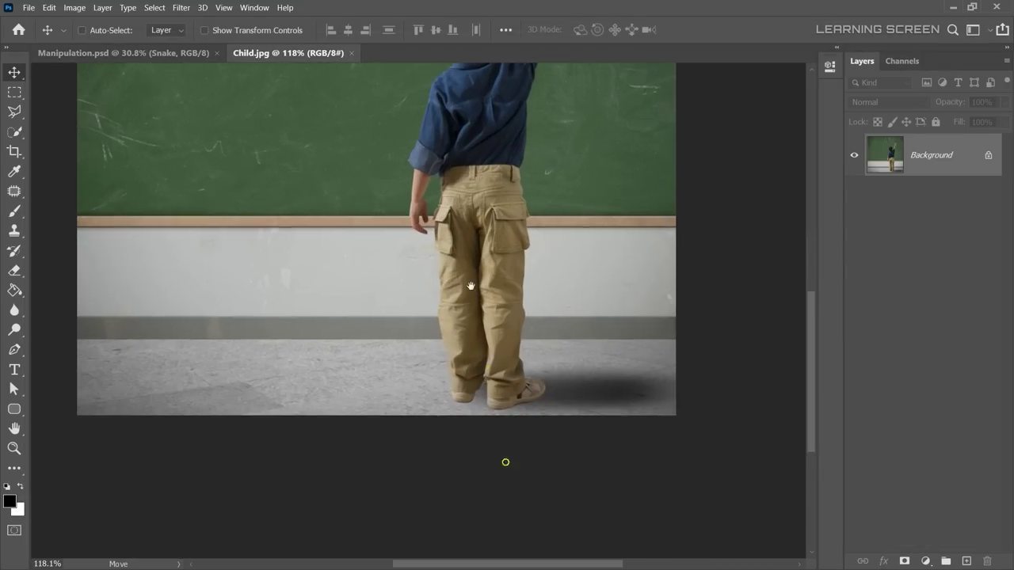
pyautogui.scroll(5, 492, 331)
# Start a Pen path at the boy's leg and trace up the trouser leg to the pocket.
pyautogui.click(14, 349)
pyautogui.click(491, 310)
pyautogui.click(439, 401)
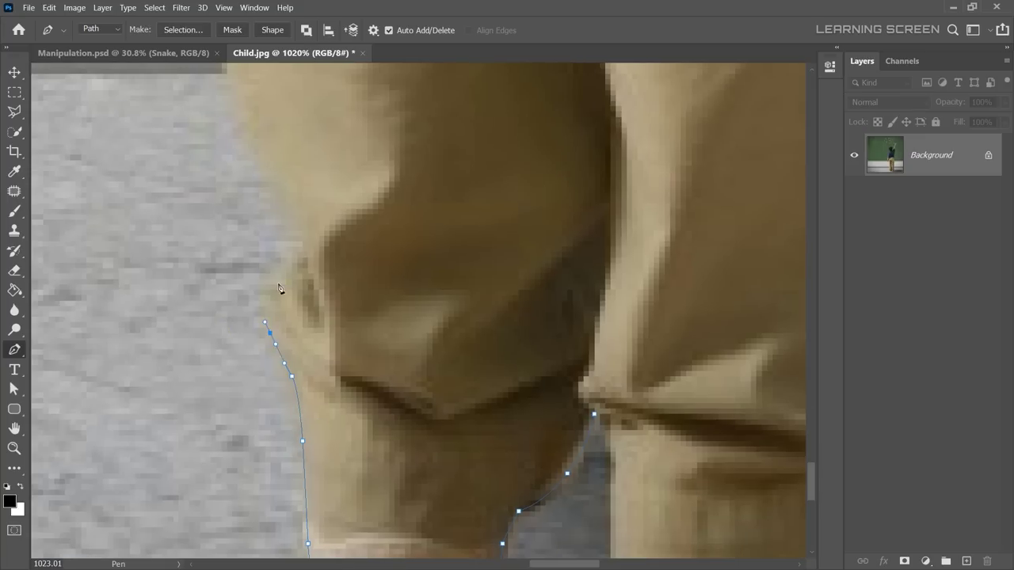
pyautogui.scroll(5, 199, 351)
pyautogui.click(277, 367)
pyautogui.click(301, 294)
pyautogui.scroll(10, 313, 290)
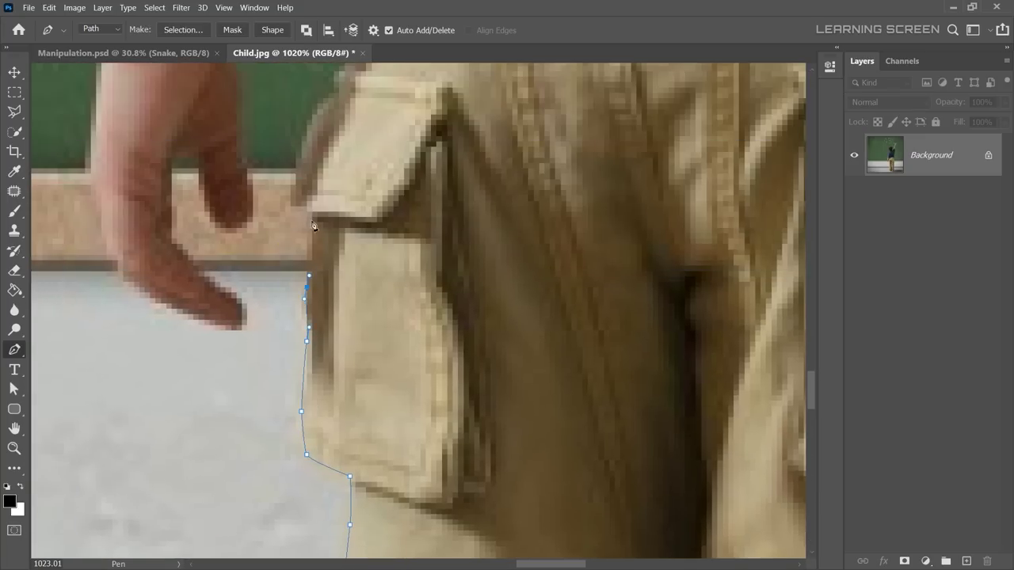
pyautogui.click(356, 128)
pyautogui.scroll(1, 238, 275)
pyautogui.moveTo(243, 275); pyautogui.dragTo(214, 276)
# Continue the Pen outline up the arm's edge and sleeve.
pyautogui.scroll(-3, 214, 276)
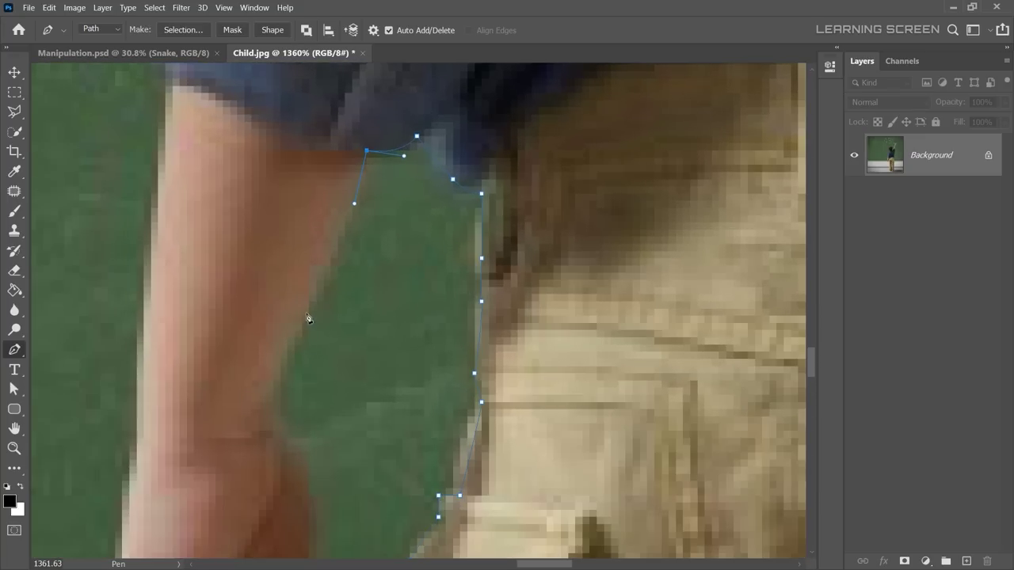
pyautogui.scroll(3, 316, 309)
pyautogui.scroll(-2, 230, 431)
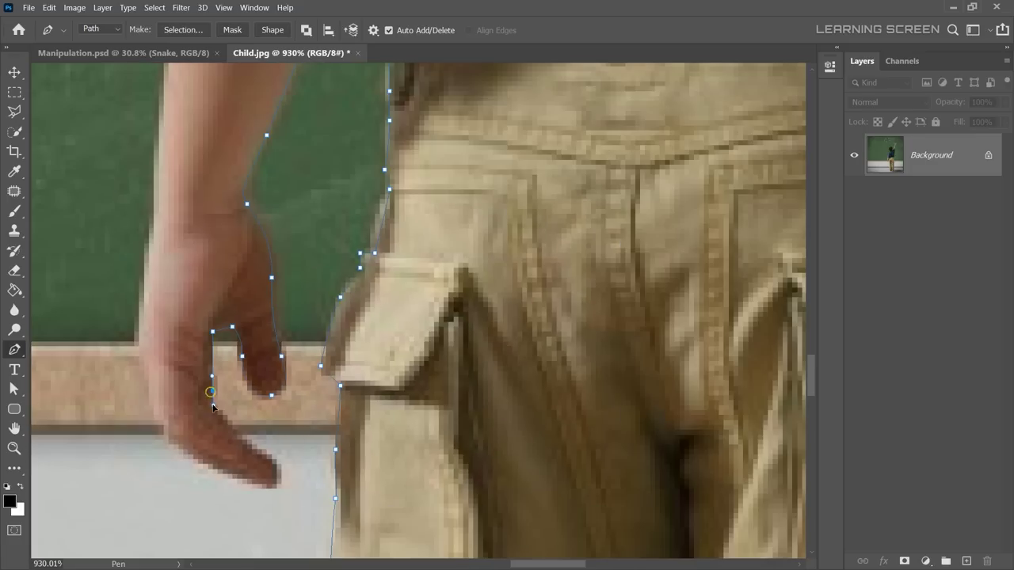
pyautogui.scroll(5, 238, 317)
pyautogui.scroll(5, 304, 201)
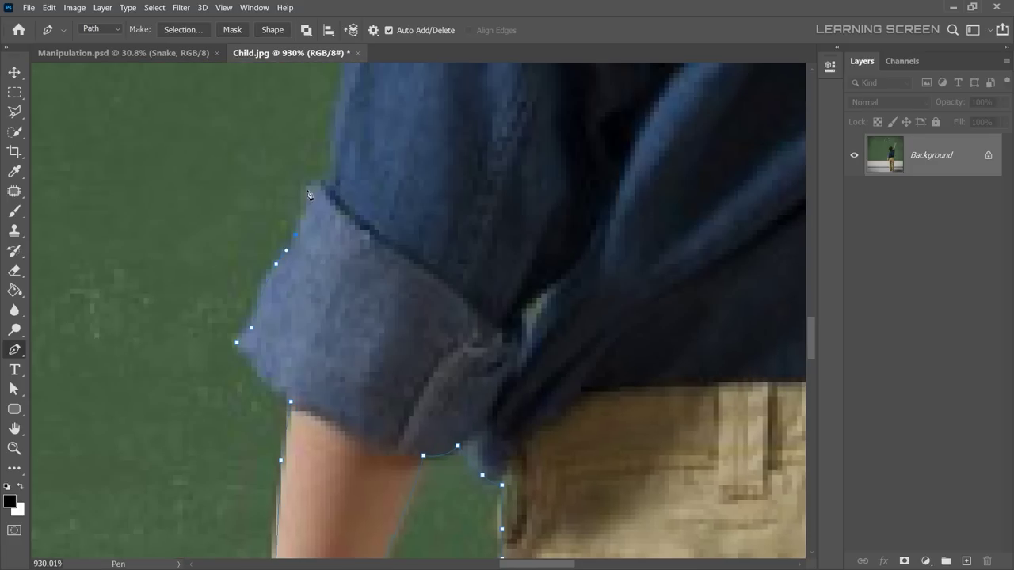
pyautogui.scroll(5, 348, 182)
pyautogui.click(355, 173)
pyautogui.scroll(5, 368, 139)
pyautogui.click(375, 127)
# Trace the outline along the shirt collar and up the neck to the hair edge.
pyautogui.scroll(5, 378, 121)
pyautogui.click(399, 200)
pyautogui.scroll(5, 395, 202)
pyautogui.click(403, 335)
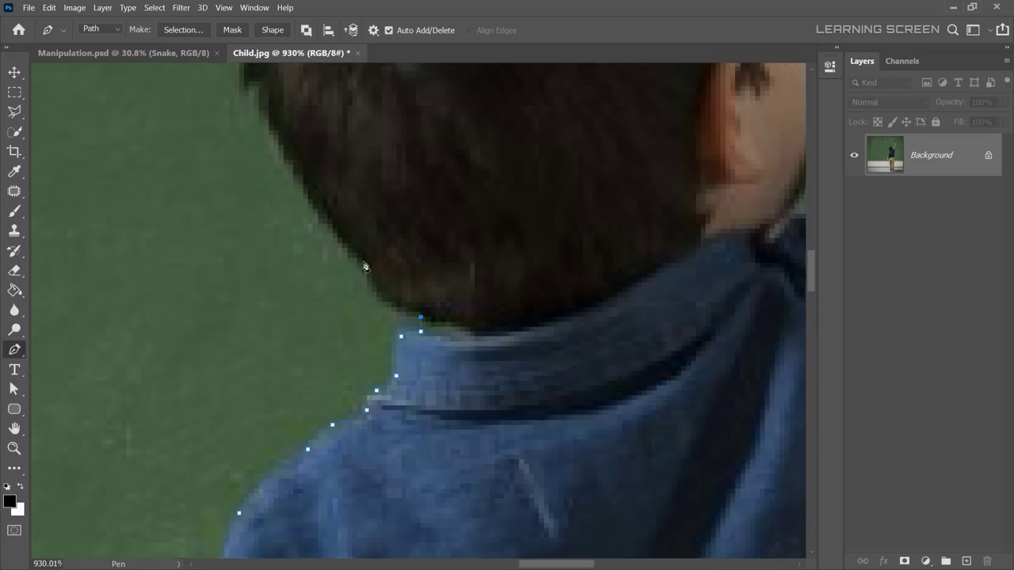
pyautogui.scroll(5, 362, 267)
pyautogui.click(355, 352)
# Curve the outline around the hair tuft and over the top of the hair.
pyautogui.scroll(-3, 264, 213)
pyautogui.scroll(4, 351, 306)
pyautogui.moveTo(351, 307); pyautogui.dragTo(377, 322)
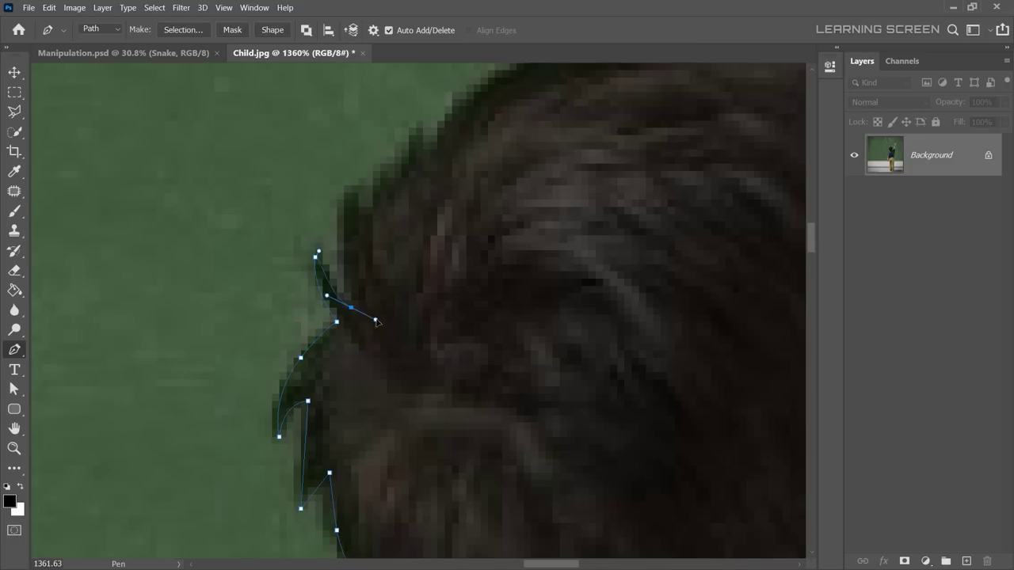
pyautogui.moveTo(378, 174); pyautogui.dragTo(443, 333)
pyautogui.click(486, 208)
pyautogui.moveTo(487, 208); pyautogui.dragTo(411, 304)
pyautogui.click(411, 304)
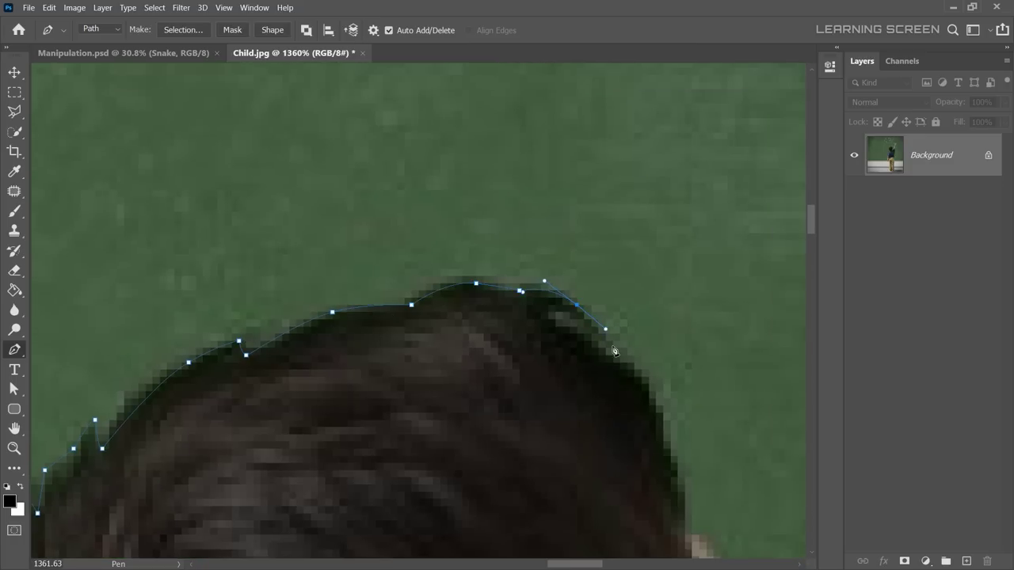
# Trace the outline past the ear and along the cheek.
pyautogui.moveTo(668, 427); pyautogui.dragTo(439, 102)
pyautogui.click(528, 366)
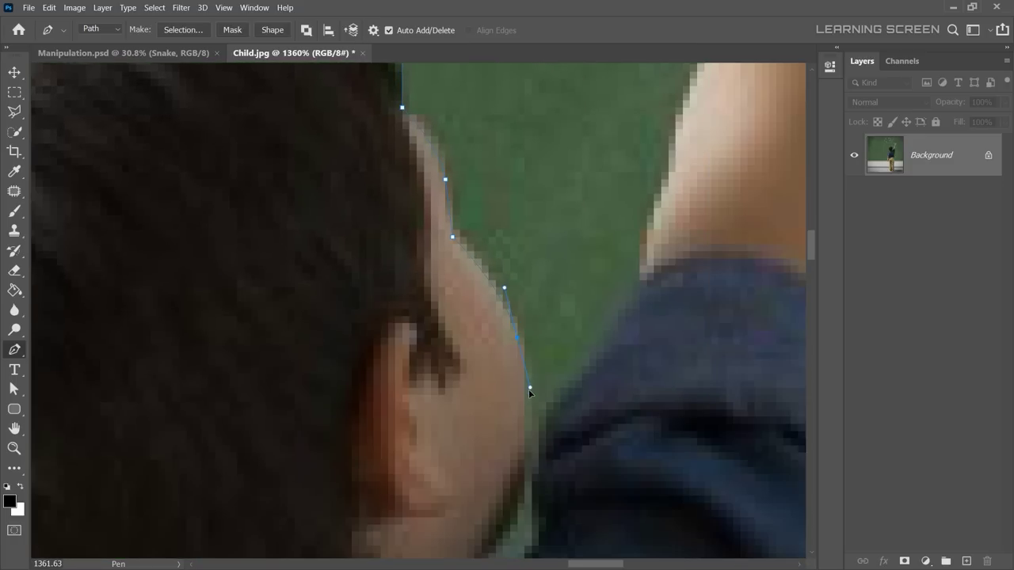
pyautogui.moveTo(506, 522); pyautogui.dragTo(526, 384)
pyautogui.click(526, 375)
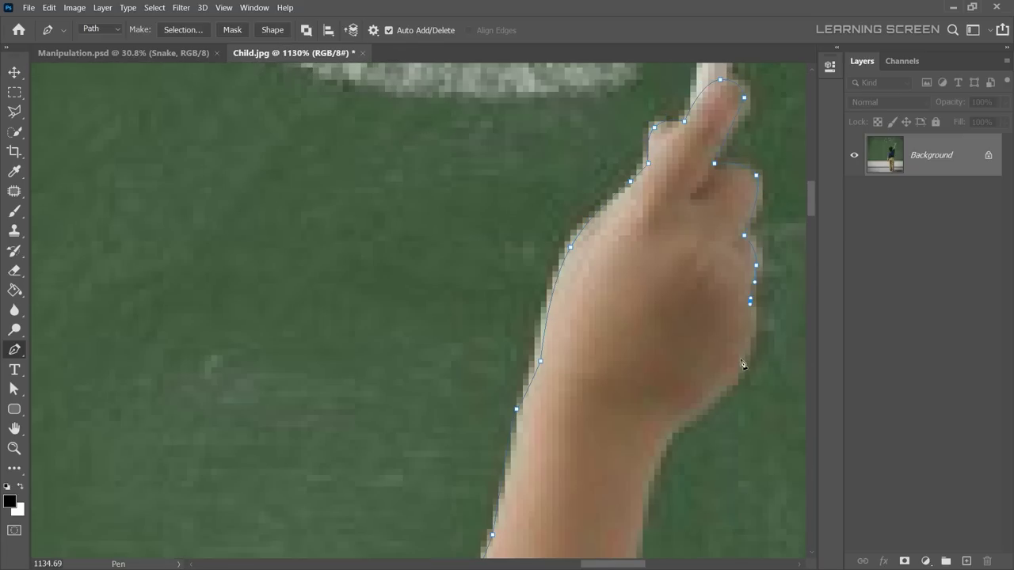
# Outline the raised hand and arm down to the shoulder and sleeve.
pyautogui.click(601, 334)
pyautogui.click(514, 409)
pyautogui.click(431, 267)
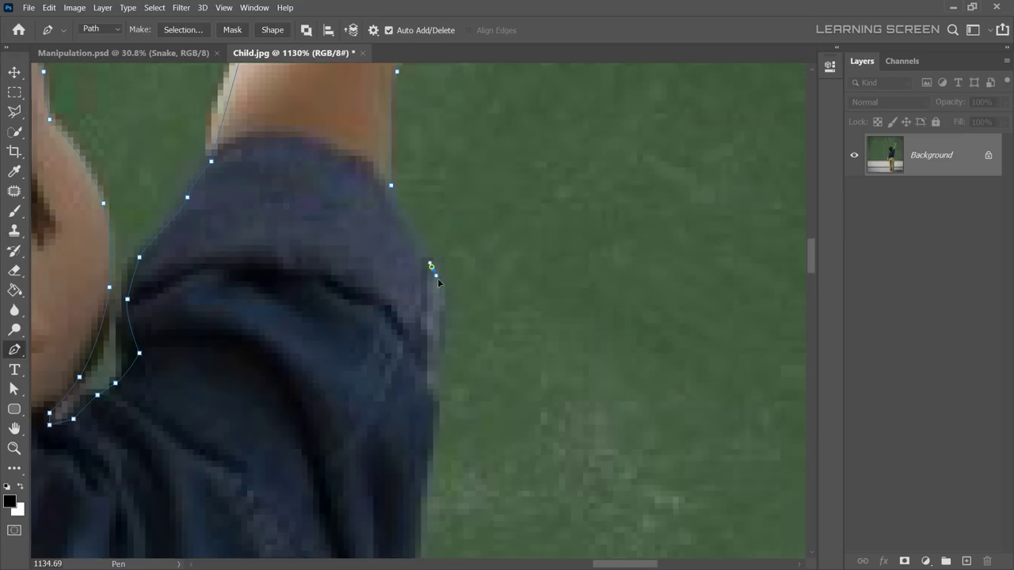
pyautogui.click(433, 432)
# Continue the outline down the shirt side, trousers and pocket edge.
pyautogui.scroll(-2, 410, 446)
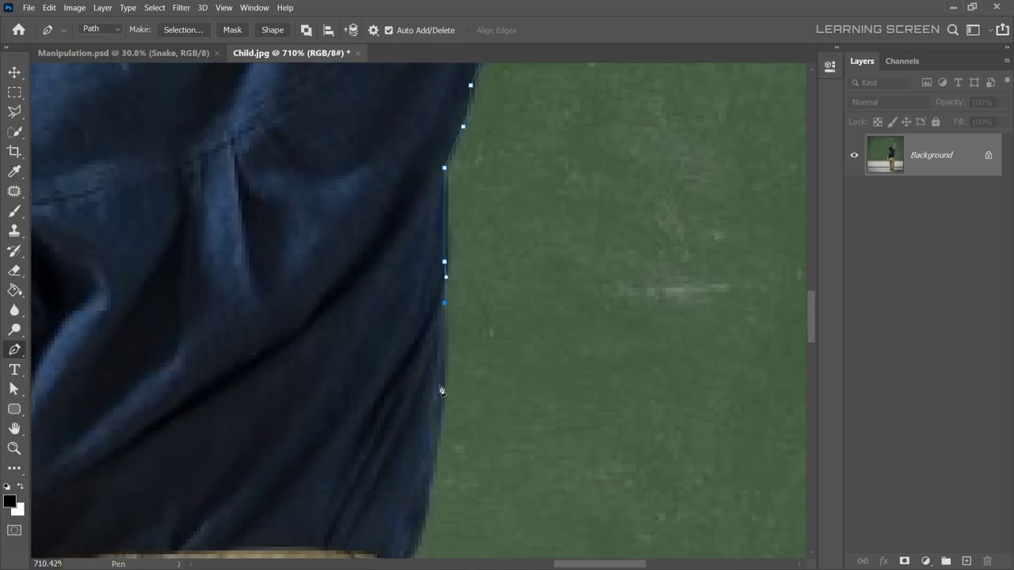
pyautogui.click(441, 396)
pyautogui.click(457, 330)
pyautogui.click(428, 389)
pyautogui.click(437, 454)
pyautogui.scroll(-3, 438, 455)
pyautogui.click(428, 320)
# Trace down the leg's right edge and around the sandal.
pyautogui.scroll(-3, 481, 502)
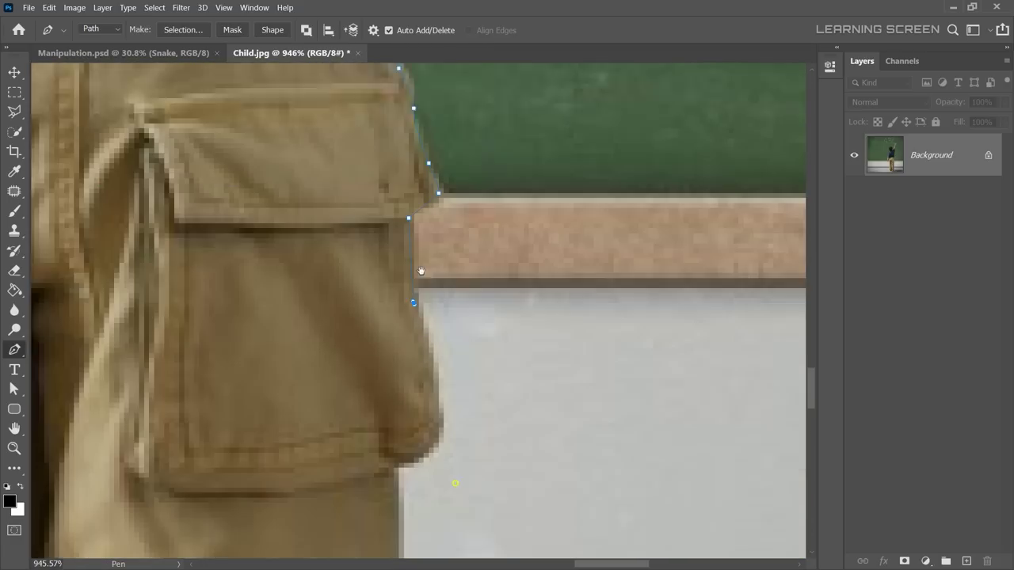
pyautogui.scroll(-3, 443, 475)
pyautogui.click(389, 332)
pyautogui.scroll(-2, 388, 333)
pyautogui.scroll(-2, 372, 411)
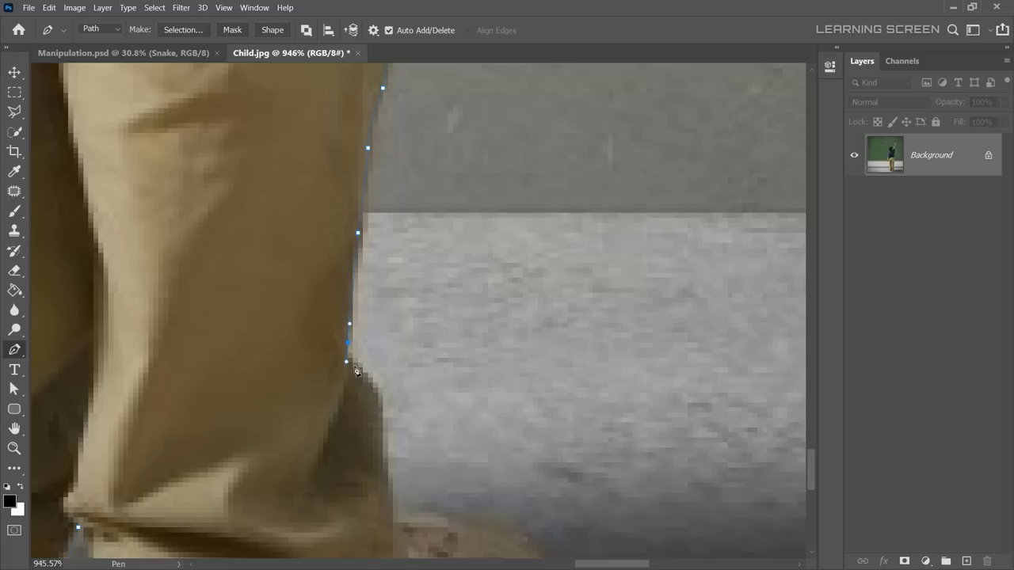
pyautogui.scroll(-2, 360, 346)
pyautogui.click(360, 346)
pyautogui.moveTo(500, 485); pyautogui.dragTo(466, 516)
pyautogui.moveTo(445, 516); pyautogui.dragTo(539, 361)
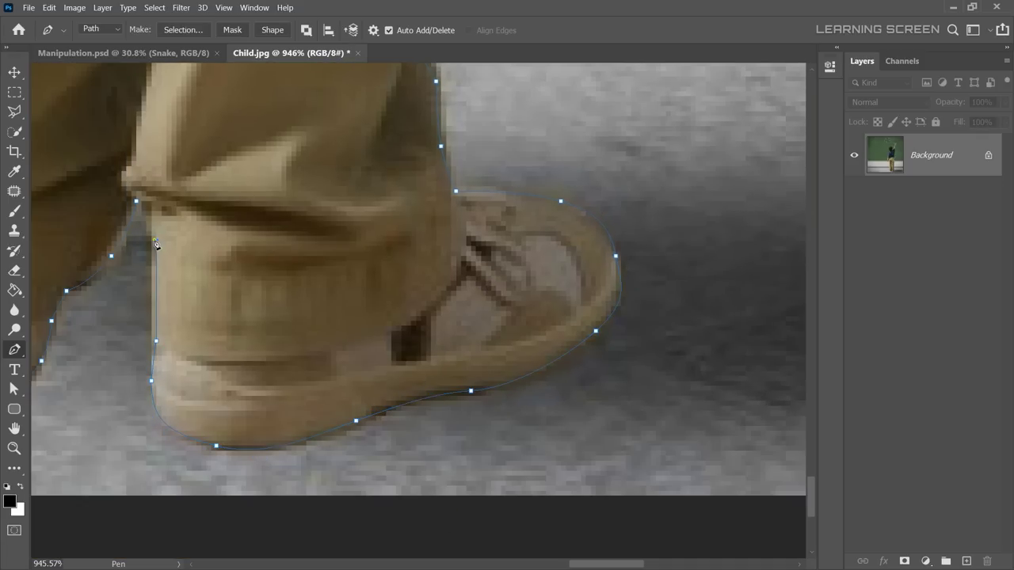
# Close the boy's path, make it a 0 px feather selection, and copy it.
pyautogui.click(139, 206)
pyautogui.hotkey('ctrl', '0')
pyautogui.rightClick(380, 242)
pyautogui.click(414, 296)
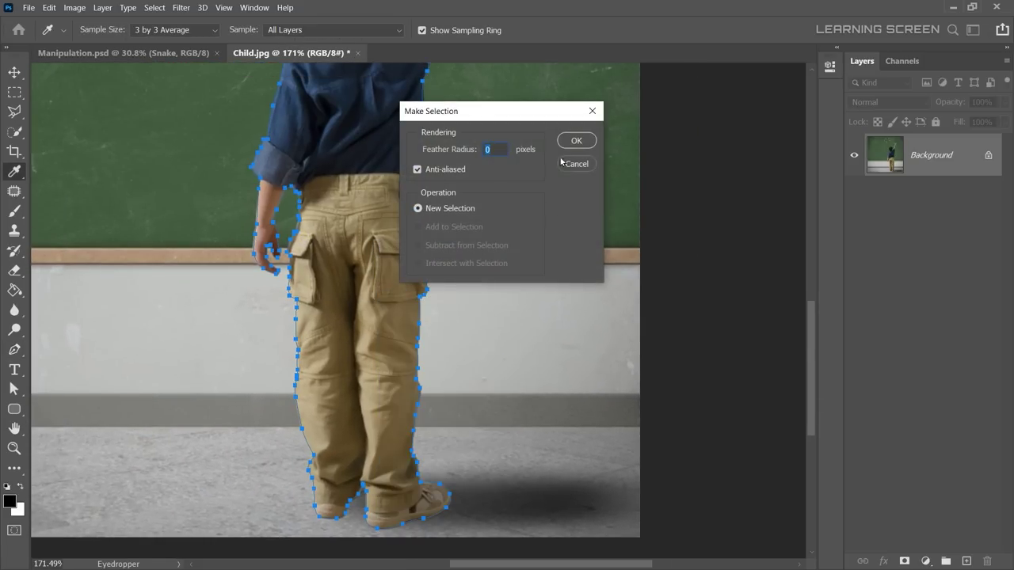
pyautogui.press('Return')
pyautogui.hotkey('ctrl', 'c')
# Paste the boy into Manipulation.psd, move him onto the floor, enlarge to about 136% and tilt slightly.
pyautogui.click(123, 53)
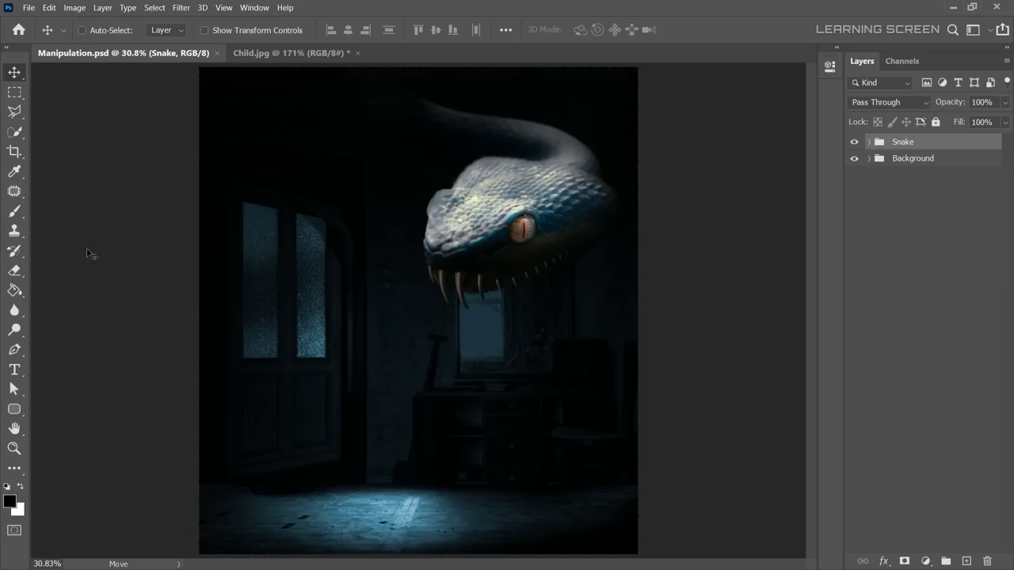
pyautogui.hotkey('ctrl', 'v')
pyautogui.moveTo(418, 310); pyautogui.dragTo(388, 477)
pyautogui.hotkey('ctrl', 't')
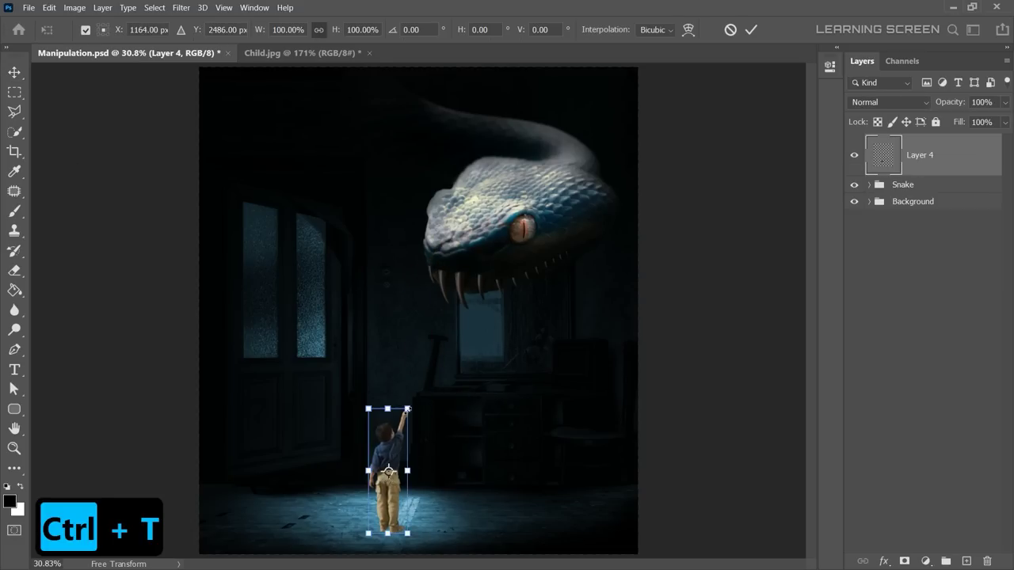
pyautogui.moveTo(459, 332)
pyautogui.mouseDown()
pyautogui.moveTo(431, 339)
pyautogui.moveTo(436, 349)
pyautogui.mouseUp()
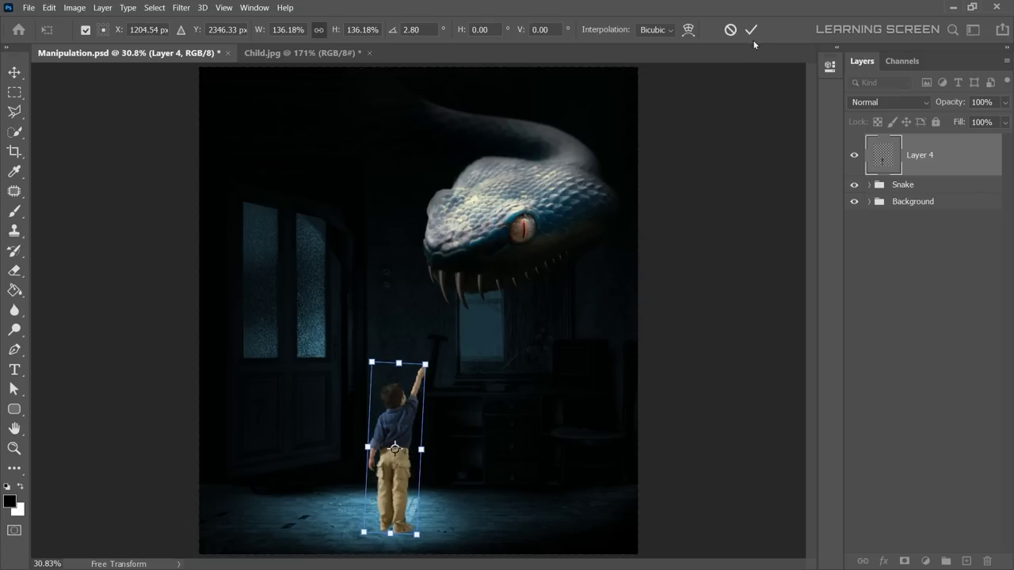
pyautogui.press('Return')
# Close Child.jpg without saving and name the boy's layer Boy.
pyautogui.click(369, 53)
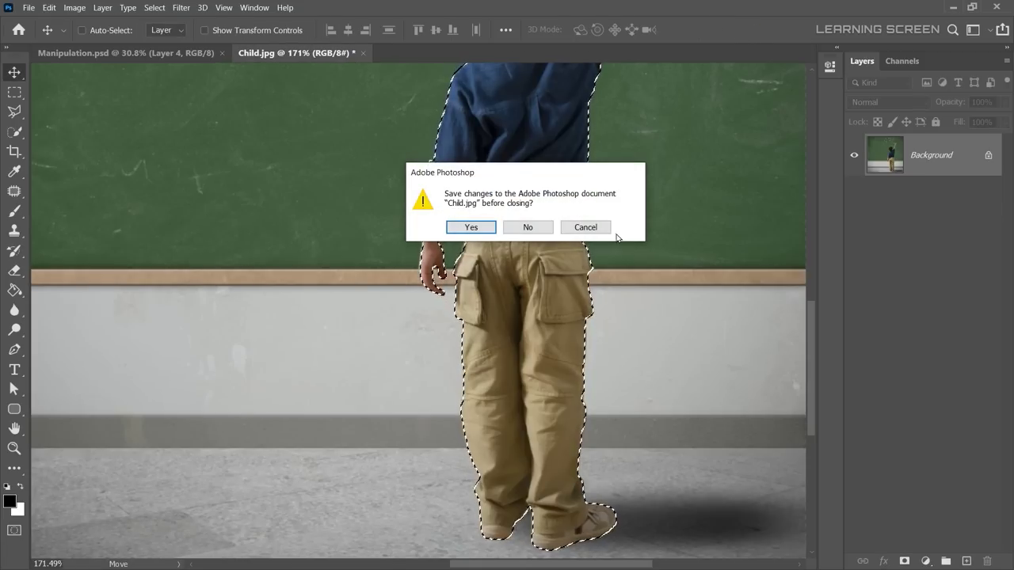
pyautogui.click(525, 227)
pyautogui.press('Return')
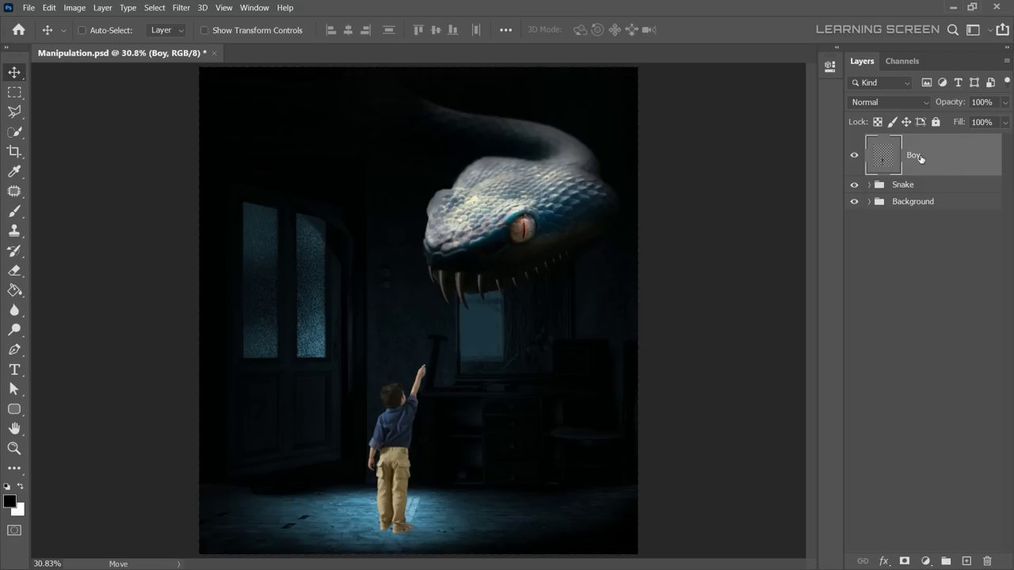
# Add a Levels adjustment clipped to the Boy layer, darkening him to match the room.
pyautogui.click(924, 562)
pyautogui.click(922, 381)
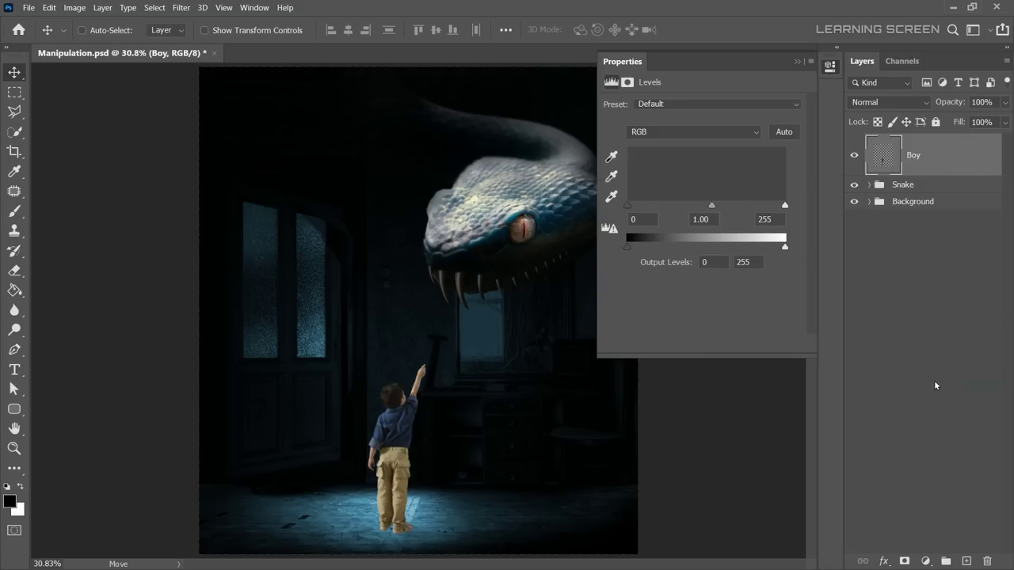
pyautogui.click(701, 343)
pyautogui.moveTo(784, 246); pyautogui.dragTo(682, 248)
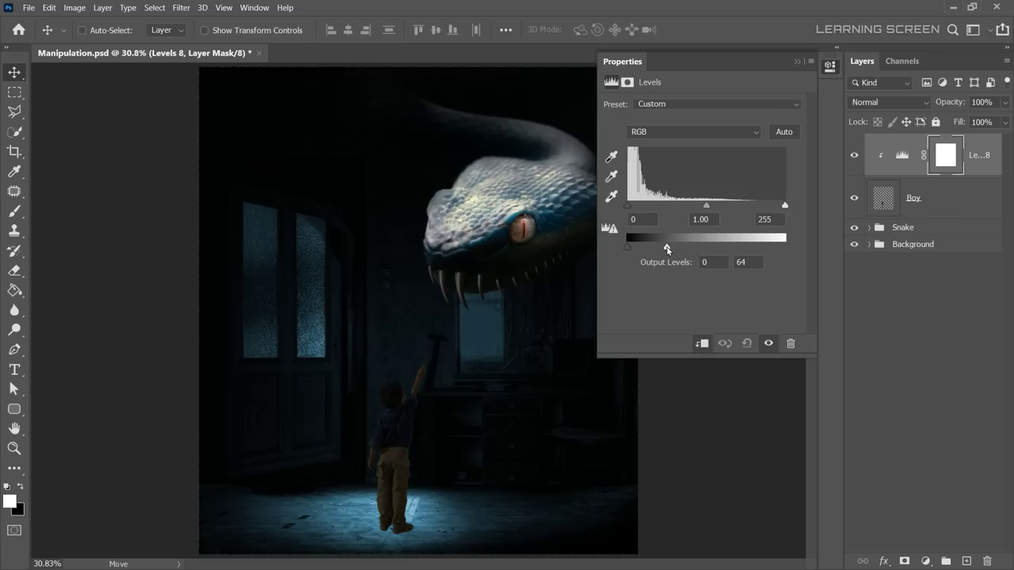
pyautogui.click(798, 61)
# Paint a soft rim light along the boy's shoulder on the Levels mask at 22% flow.
pyautogui.press('b')
pyautogui.scroll(5, 403, 419)
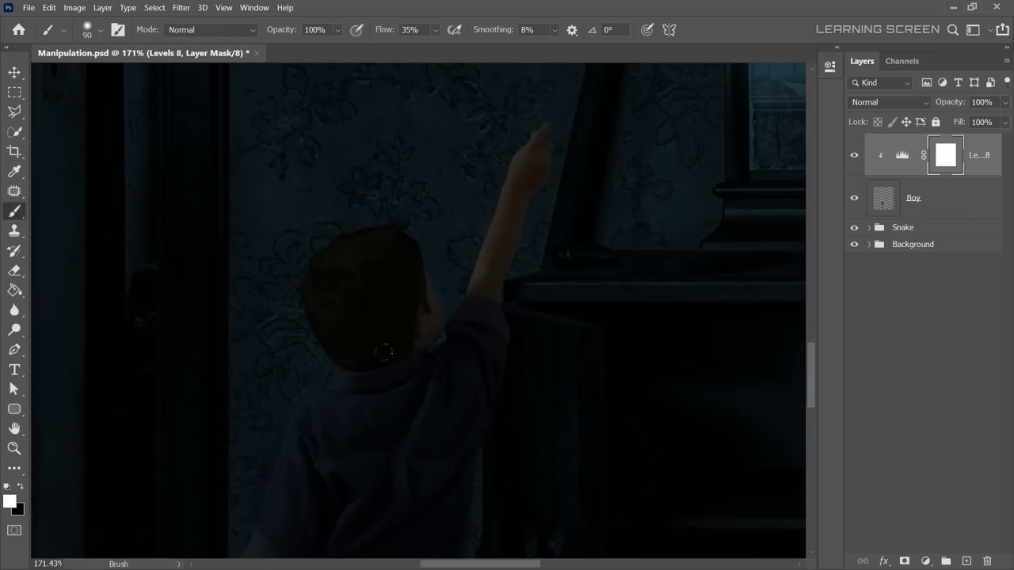
pyautogui.scroll(-3, 402, 317)
pyautogui.scroll(3, 401, 226)
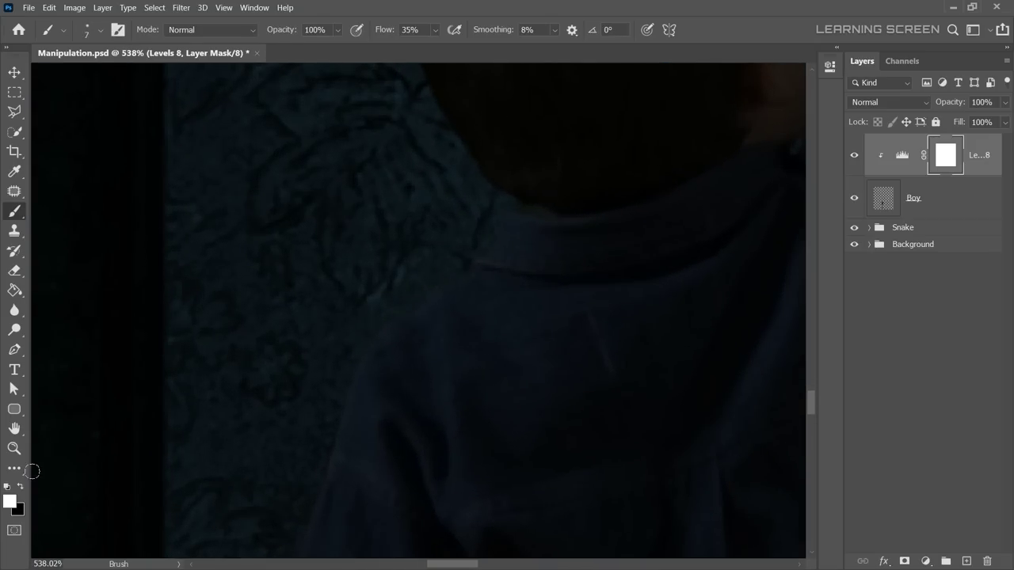
pyautogui.moveTo(362, 360)
pyautogui.mouseDown()
pyautogui.moveTo(459, 276)
pyautogui.moveTo(360, 356)
pyautogui.mouseUp()
pyautogui.hotkey('ctrl', 'z')
pyautogui.rightClick(468, 279)
pyautogui.press('Escape')
pyautogui.hotkey('shift', '2')
pyautogui.hotkey('shift', '2')
pyautogui.moveTo(451, 279); pyautogui.dragTo(351, 346)
# Lighten the edge of the boy's face on the mask, swapping between black and white.
pyautogui.scroll(-2, 317, 328)
pyautogui.scroll(-2, 331, 378)
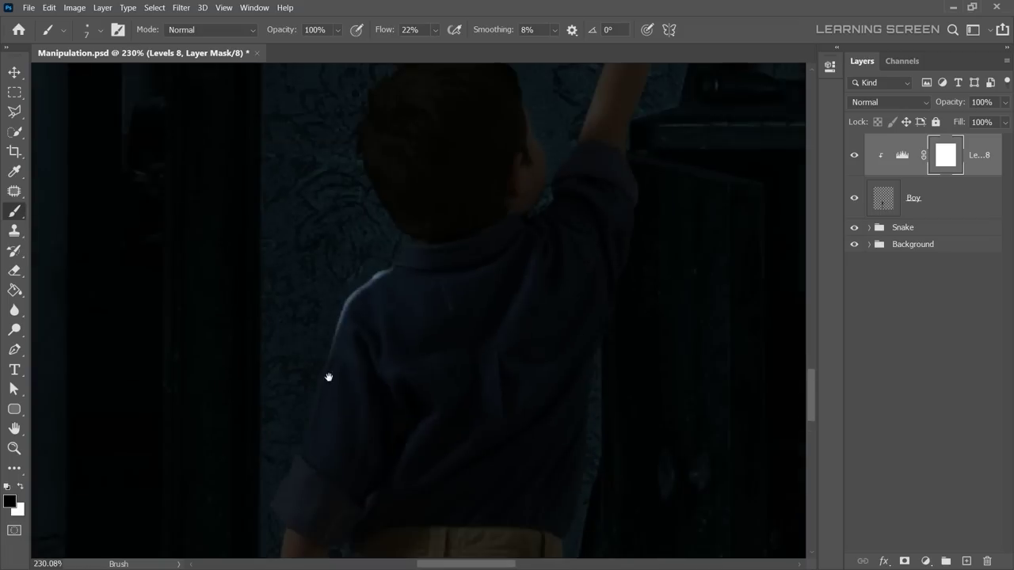
pyautogui.scroll(5, 348, 345)
pyautogui.scroll(-5, 348, 345)
pyautogui.scroll(2, 489, 290)
pyautogui.scroll(2, 446, 292)
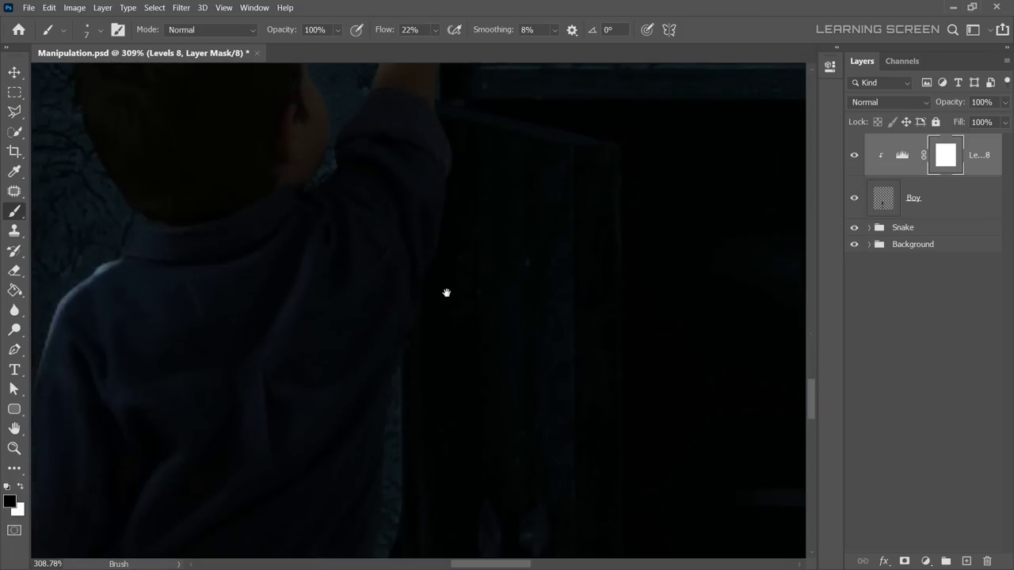
pyautogui.scroll(1, 361, 205)
pyautogui.scroll(-2, 336, 219)
pyautogui.scroll(2, 470, 293)
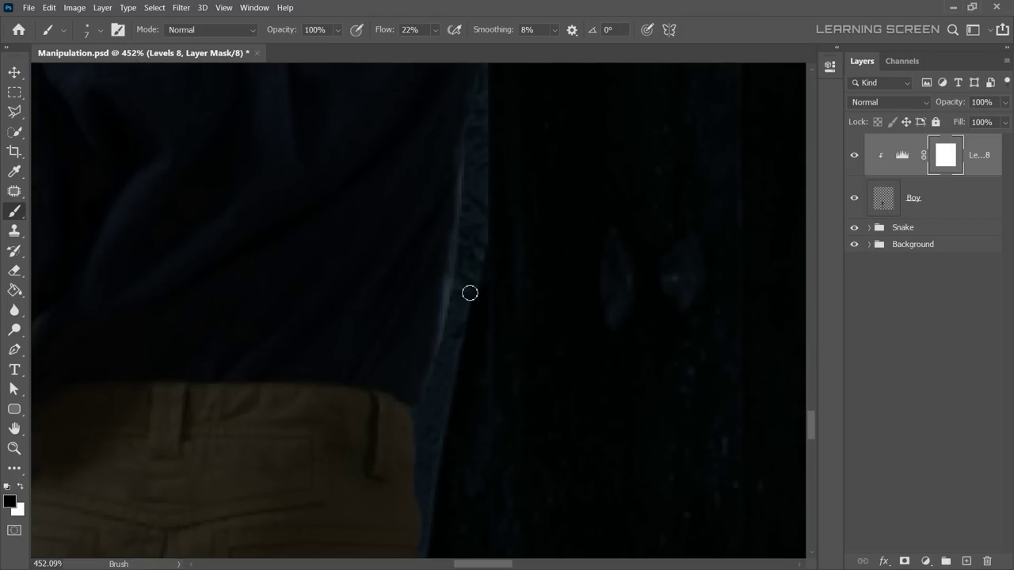
pyautogui.scroll(-2, 367, 318)
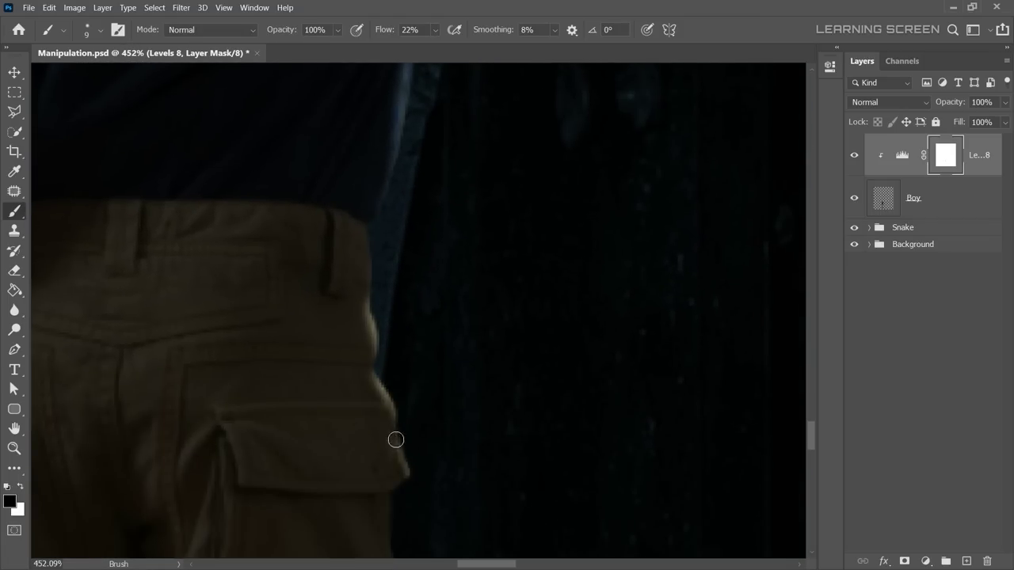
pyautogui.scroll(-2, 382, 394)
pyautogui.scroll(-3, 391, 389)
pyautogui.scroll(3, 329, 245)
pyautogui.scroll(-1, 330, 246)
pyautogui.press('x')
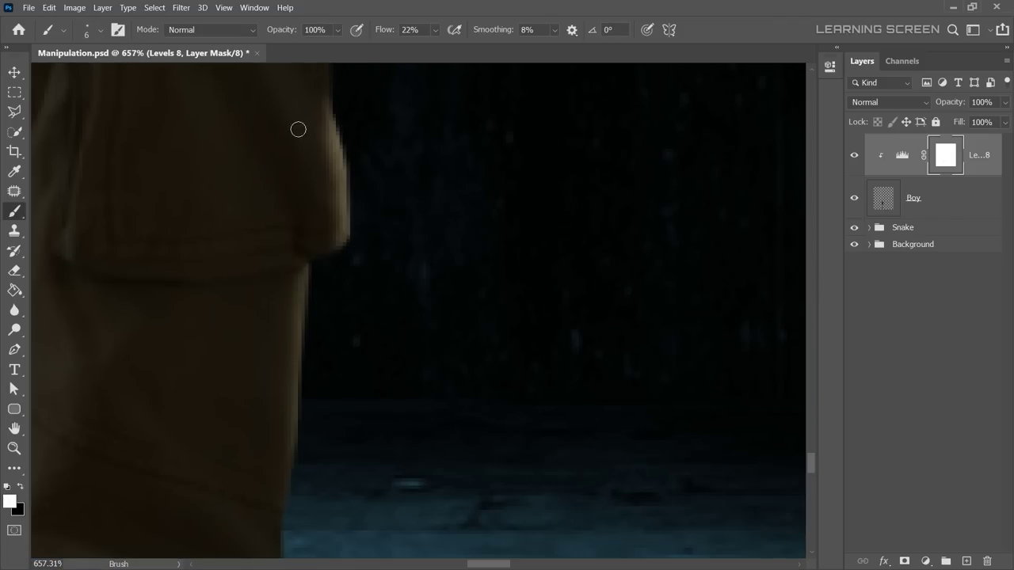
pyautogui.scroll(-5, 332, 231)
pyautogui.scroll(3, 380, 245)
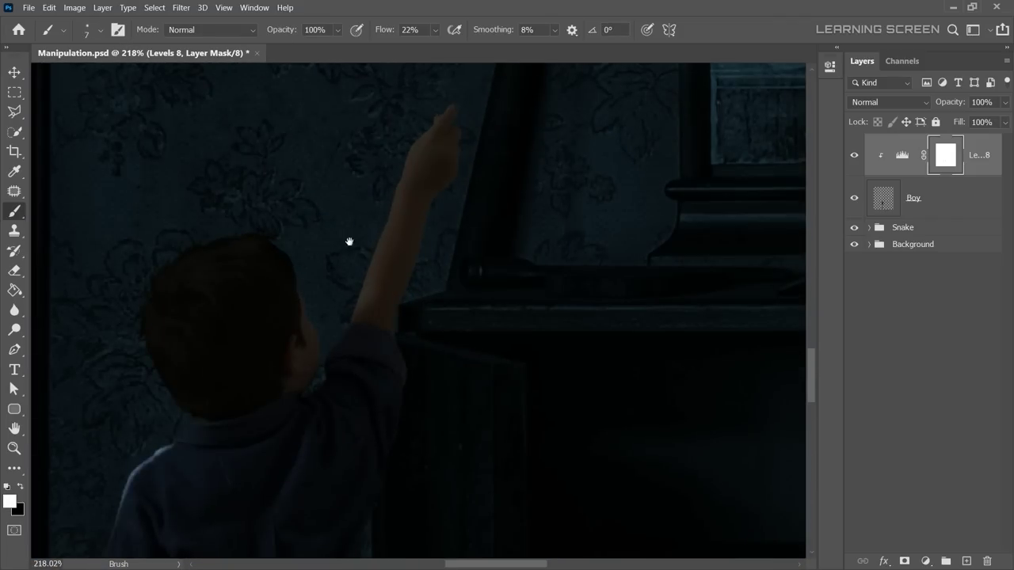
pyautogui.scroll(5, 351, 240)
pyautogui.press('x')
pyautogui.moveTo(396, 198); pyautogui.dragTo(410, 288)
# Brighten the mask edge around the boy's ear with a resized brush, undoing a stray stroke.
pyautogui.press(']')
pyautogui.press(']')
pyautogui.press(']')
pyautogui.scroll(-2, 411, 289)
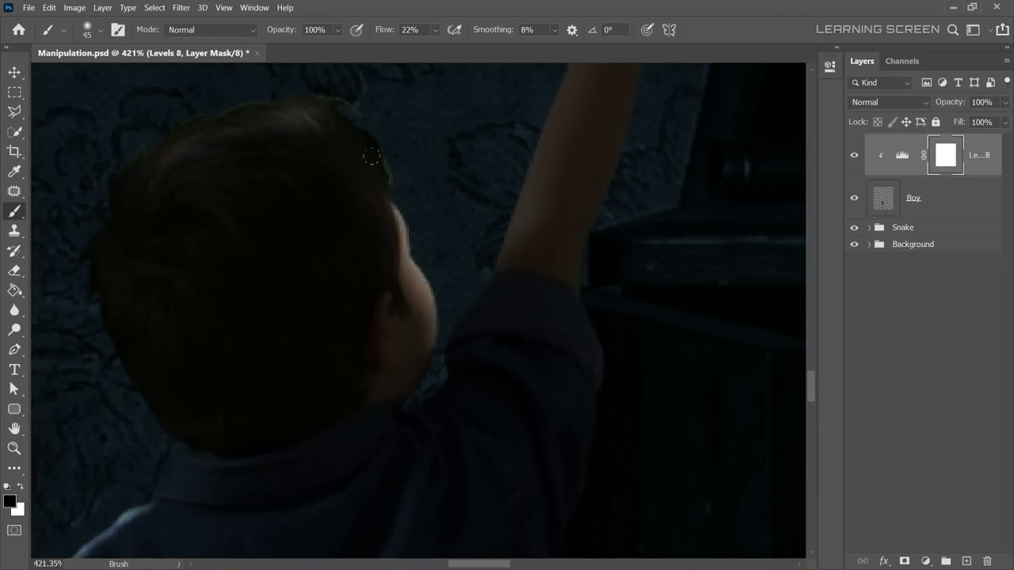
pyautogui.scroll(-3, 367, 153)
pyautogui.scroll(2, 154, 177)
pyautogui.scroll(2, 401, 258)
pyautogui.press(']')
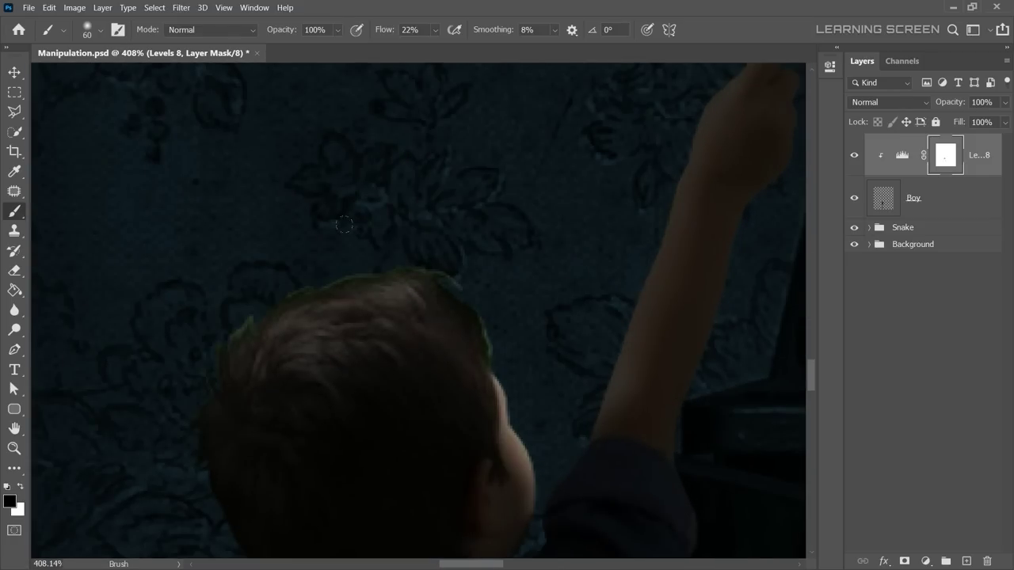
pyautogui.scroll(3, 443, 356)
pyautogui.press('[')
pyautogui.press('[')
pyautogui.press('[')
pyautogui.moveTo(473, 505); pyautogui.dragTo(485, 359)
pyautogui.scroll(-3, 483, 273)
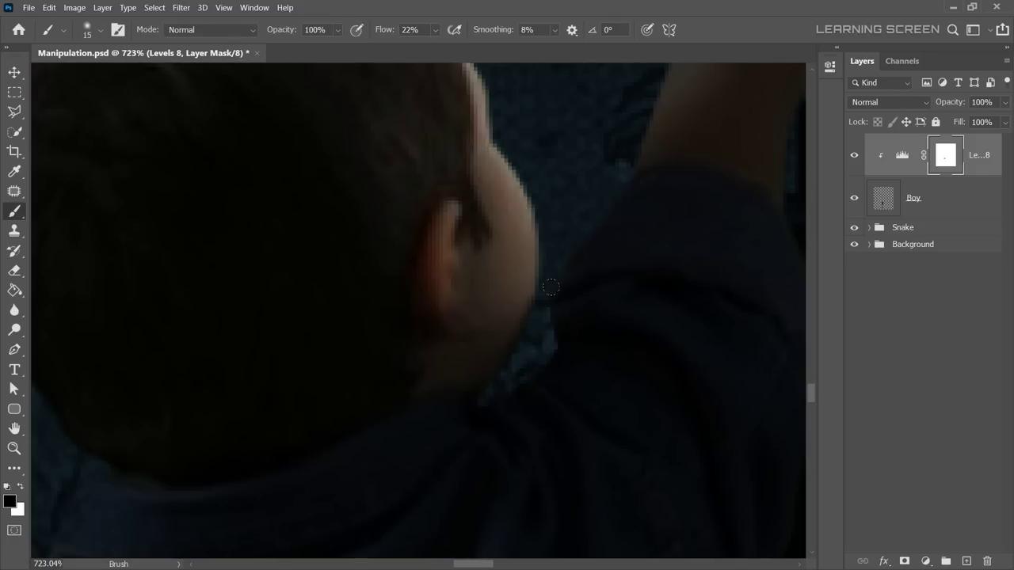
pyautogui.press(']')
pyautogui.press(']')
pyautogui.scroll(-2, 554, 238)
pyautogui.scroll(3, 592, 218)
pyautogui.hotkey('ctrl', 'z')
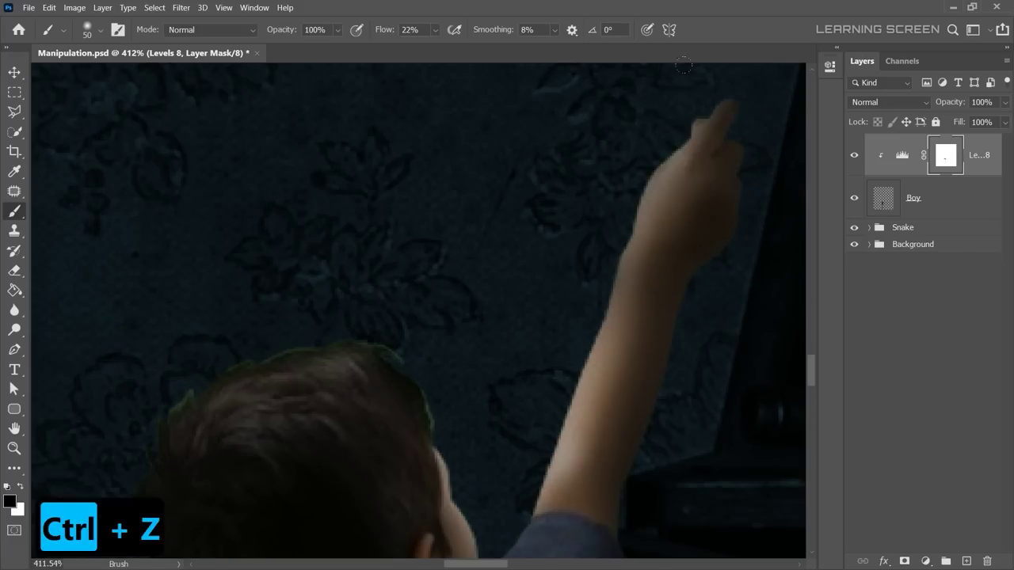
# Fine-tune the brush size, clear the selection and undo the last mask stroke.
pyautogui.scroll(-3, 660, 280)
pyautogui.scroll(3, 658, 181)
pyautogui.scroll(1, 564, 440)
pyautogui.press('[')
pyautogui.press('[')
pyautogui.press('[')
pyautogui.scroll(-1, 564, 441)
pyautogui.press(']')
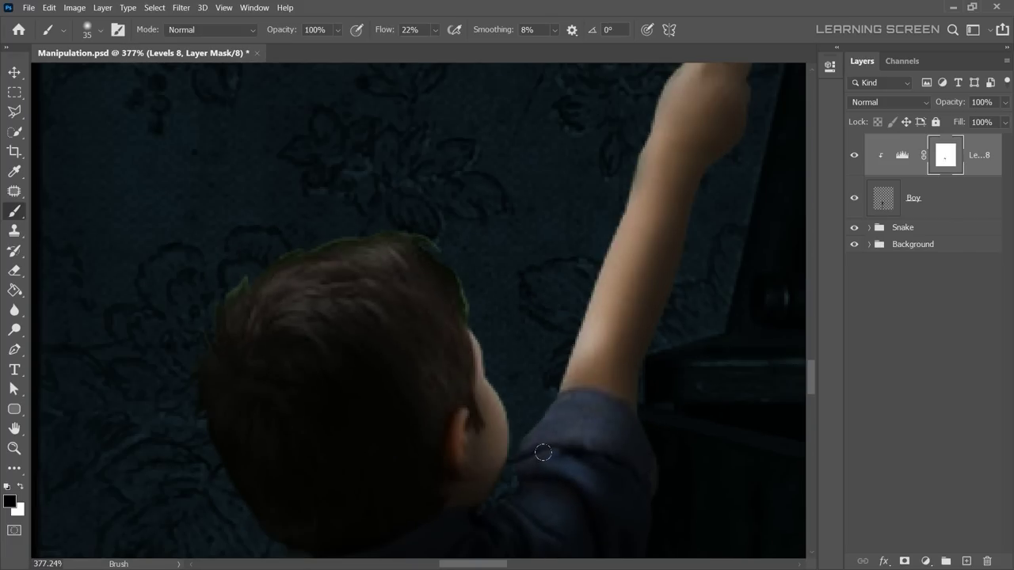
pyautogui.scroll(-2, 606, 368)
pyautogui.scroll(1, 578, 316)
pyautogui.scroll(2, 538, 253)
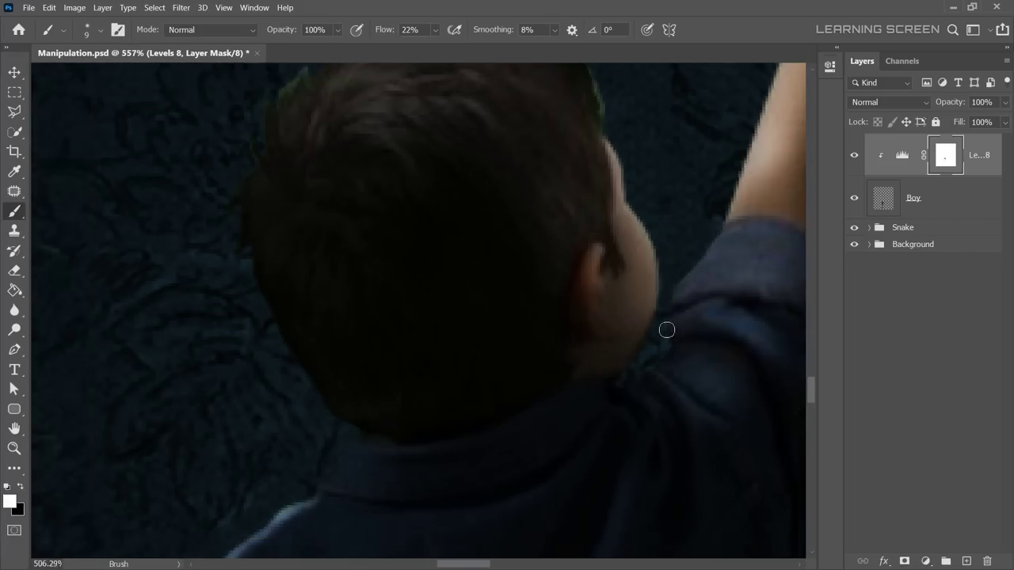
pyautogui.scroll(-2, 665, 330)
pyautogui.scroll(2, 751, 301)
pyautogui.scroll(1, 769, 267)
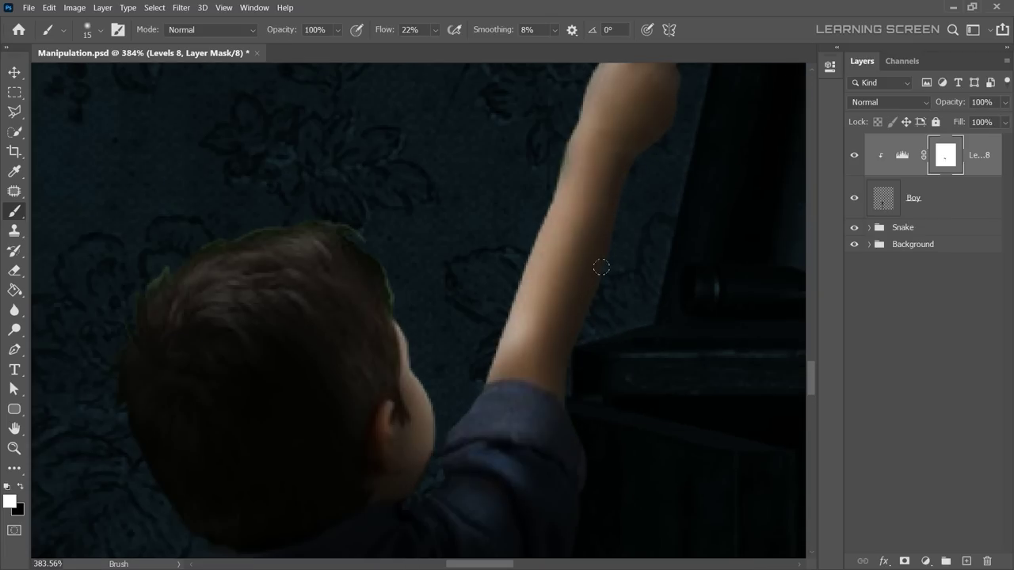
pyautogui.press(']')
pyautogui.hotkey('ctrl', 'd')
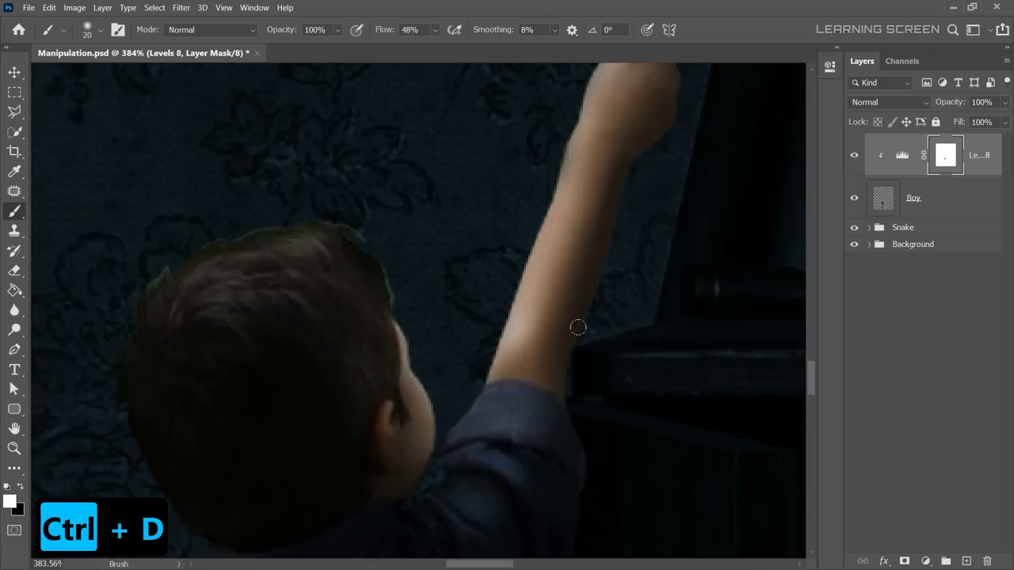
pyautogui.hotkey('ctrl', 'z')
# Work the mask around the boy's raised hand, undoing a stroke and swapping paint colours.
pyautogui.moveTo(588, 252); pyautogui.dragTo(541, 379)
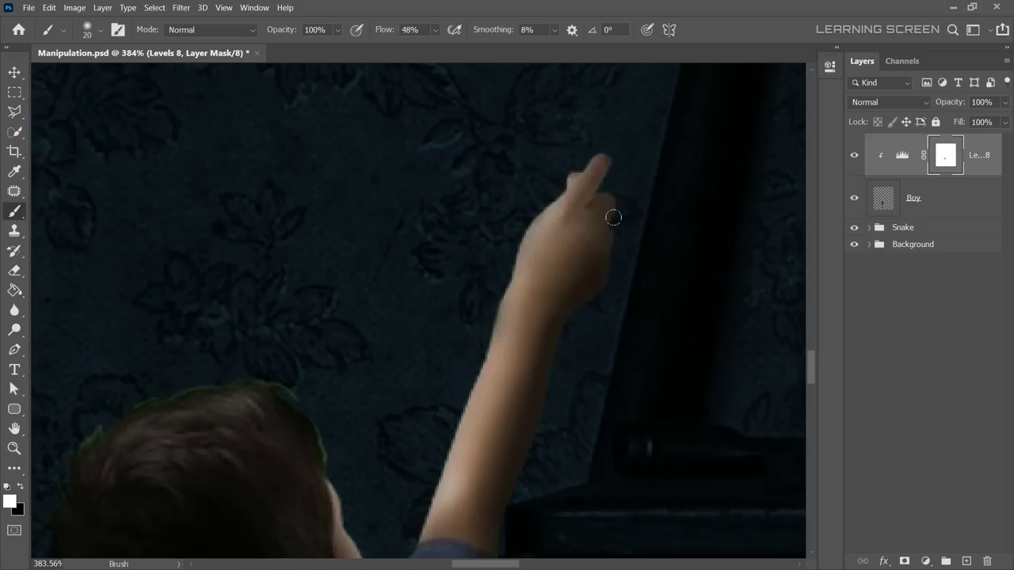
pyautogui.scroll(1, 610, 215)
pyautogui.scroll(1, 586, 206)
pyautogui.scroll(-5, 555, 285)
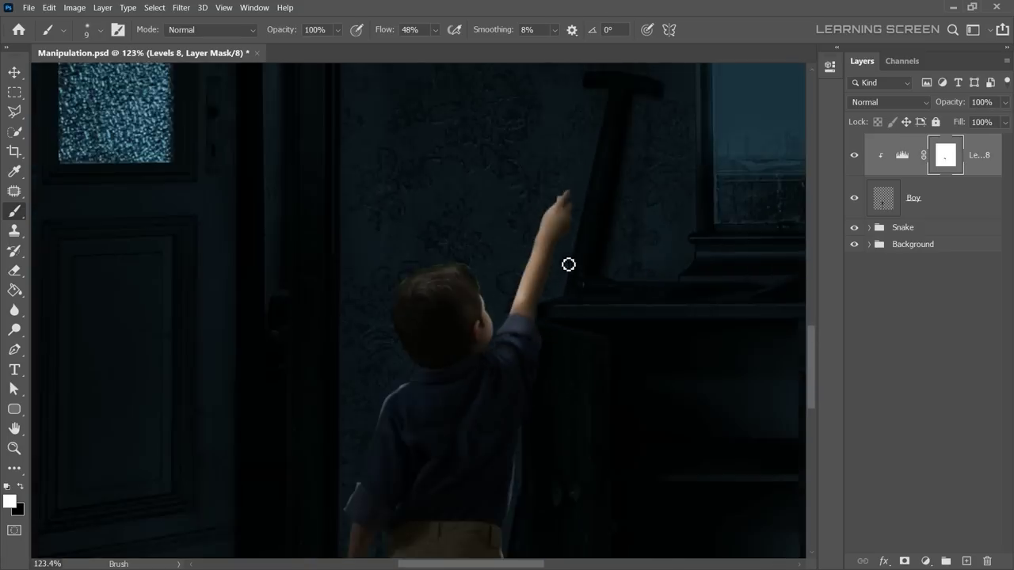
pyautogui.scroll(-2, 516, 523)
pyautogui.scroll(8, 559, 388)
pyautogui.scroll(-3, 514, 380)
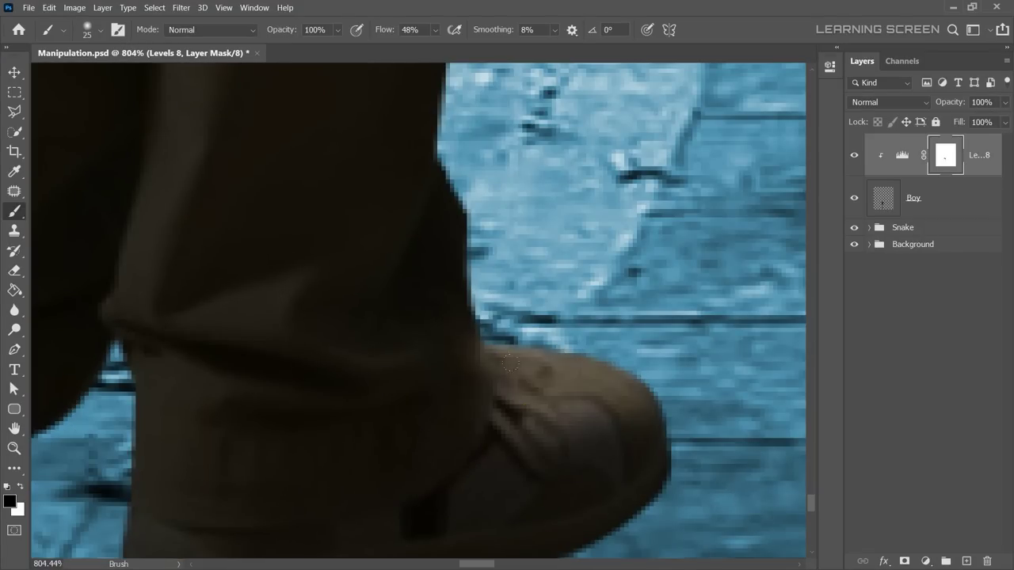
pyautogui.scroll(-5, 468, 369)
pyautogui.scroll(8, 455, 428)
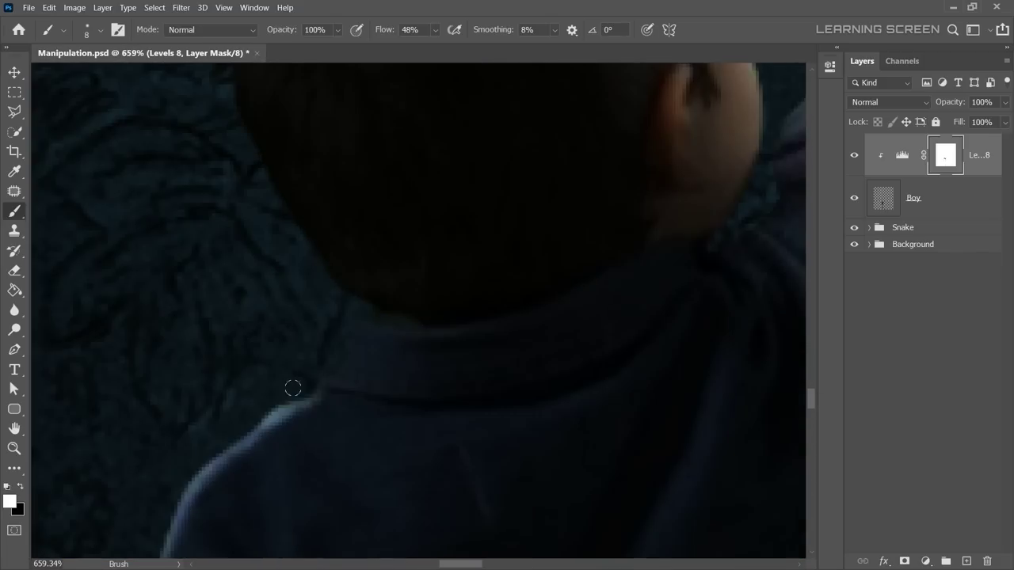
pyautogui.press(']')
pyautogui.press(']')
pyautogui.hotkey('ctrl', 'z')
pyautogui.press('x')
# Paint the darkening back in around the boy's raised hand on the mask.
pyautogui.scroll(-2, 497, 77)
pyautogui.moveTo(496, 76); pyautogui.dragTo(360, 481)
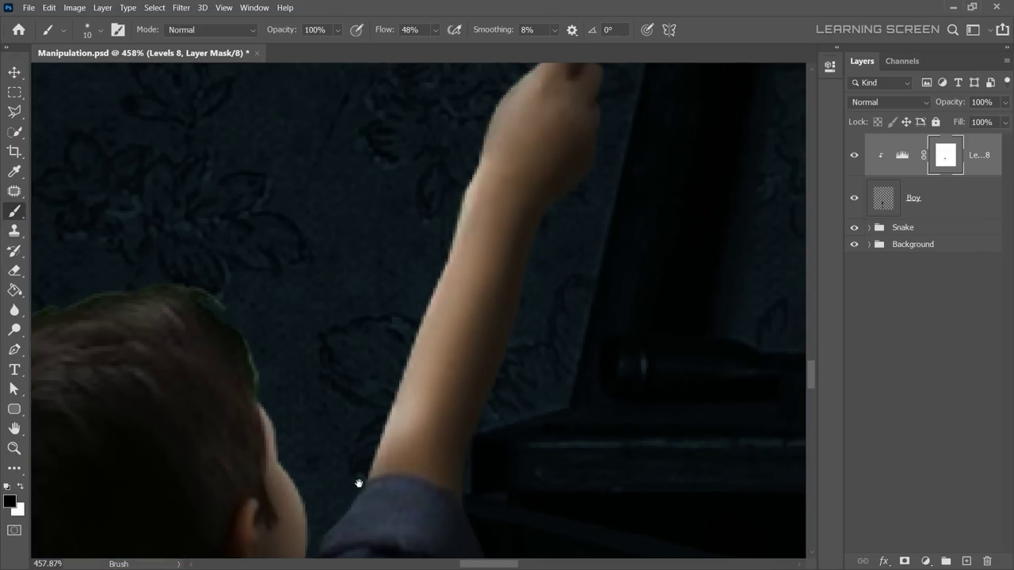
pyautogui.scroll(1, 343, 427)
pyautogui.scroll(2, 459, 417)
pyautogui.scroll(-5, 338, 399)
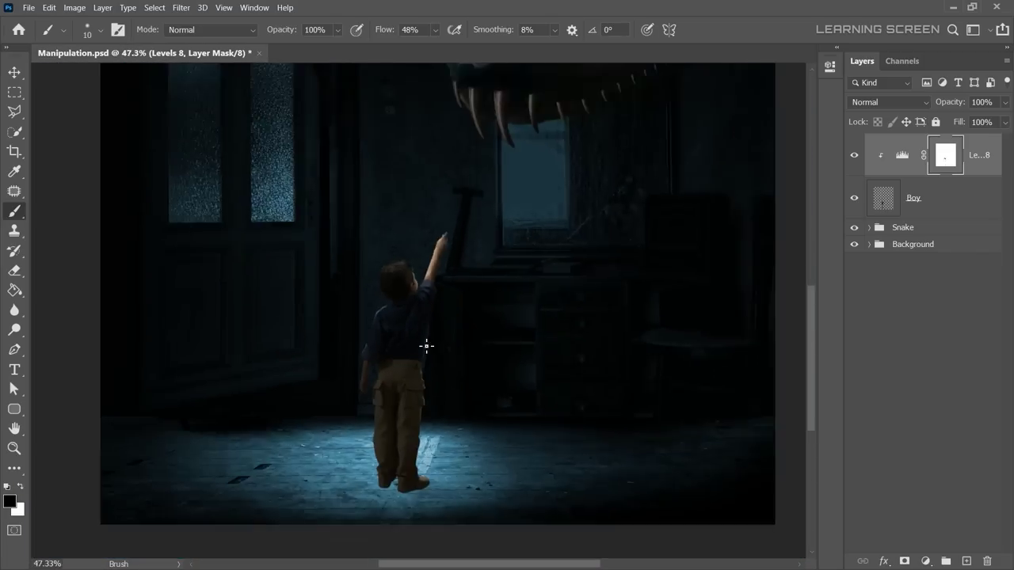
pyautogui.scroll(4, 426, 346)
pyautogui.scroll(1, 418, 444)
pyautogui.scroll(-6, 403, 385)
pyautogui.scroll(4, 452, 419)
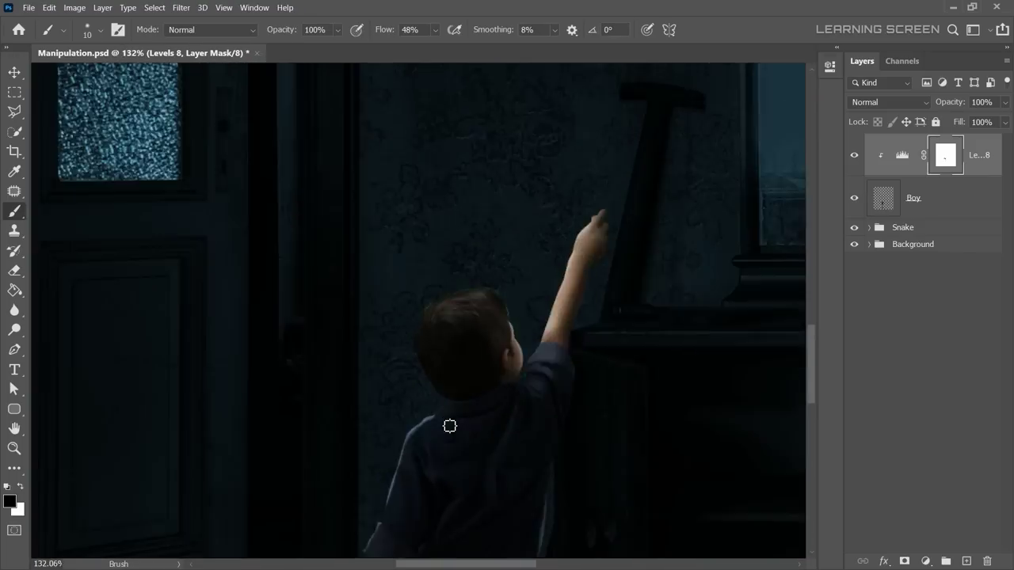
pyautogui.scroll(3, 446, 361)
# Refine the mask over the boy's shoulder and back, undoing unwanted strokes.
pyautogui.press('x')
pyautogui.scroll(-4, 512, 455)
pyautogui.scroll(-1, 512, 455)
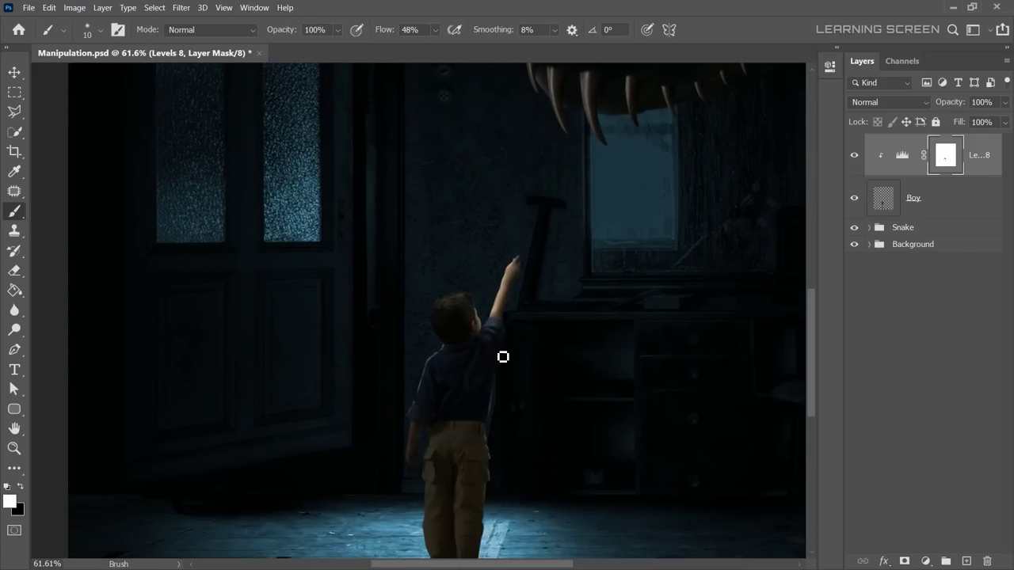
pyautogui.scroll(8, 499, 348)
pyautogui.press('x')
pyautogui.hotkey('ctrl', 'z')
pyautogui.scroll(4, 451, 298)
pyautogui.scroll(-4, 451, 298)
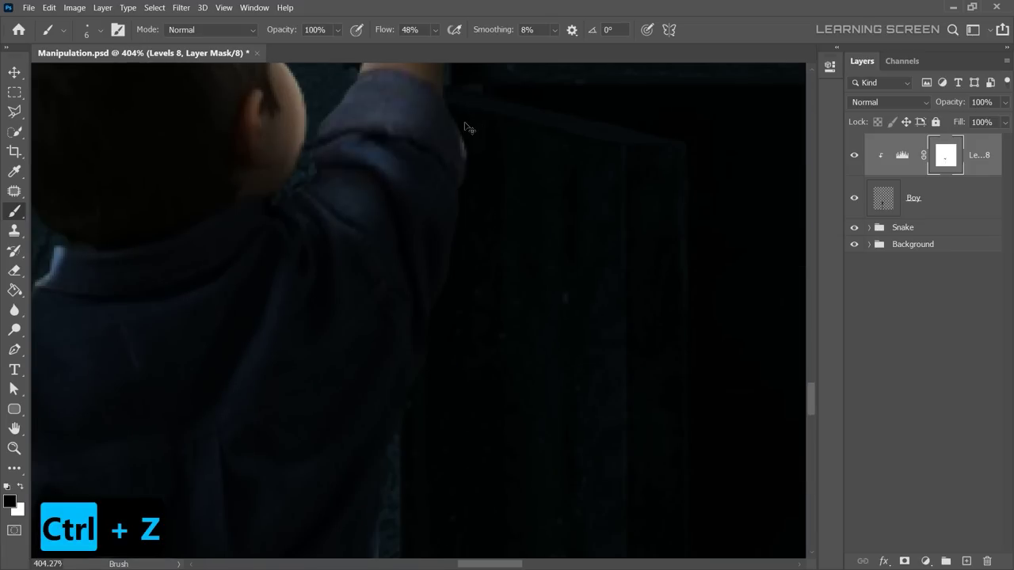
pyautogui.scroll(2, 463, 211)
pyautogui.moveTo(468, 237); pyautogui.dragTo(600, 219)
pyautogui.hotkey('ctrl', 'z')
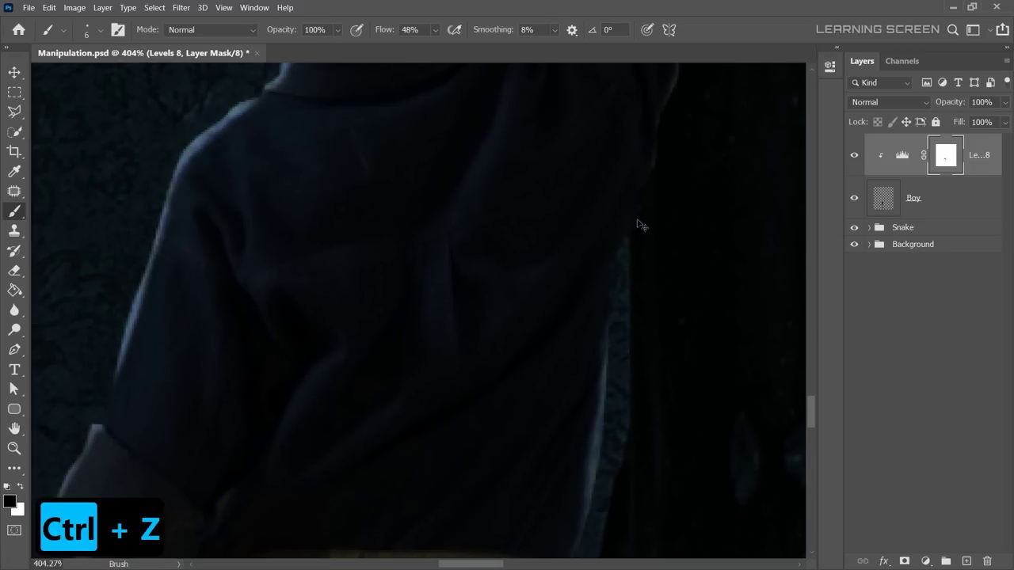
pyautogui.scroll(-3, 638, 265)
pyautogui.scroll(-2, 553, 349)
# Create a new empty layer named Boy_Shadow below the Boy layer.
pyautogui.click(911, 198)
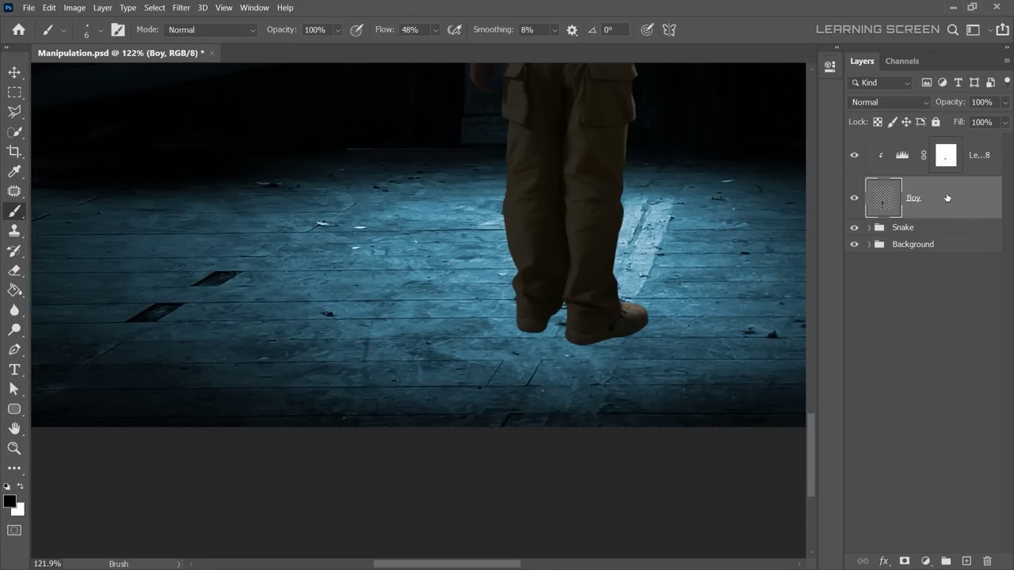
pyautogui.click(902, 227)
pyautogui.click(966, 561)
pyautogui.write('Boy_Shado')
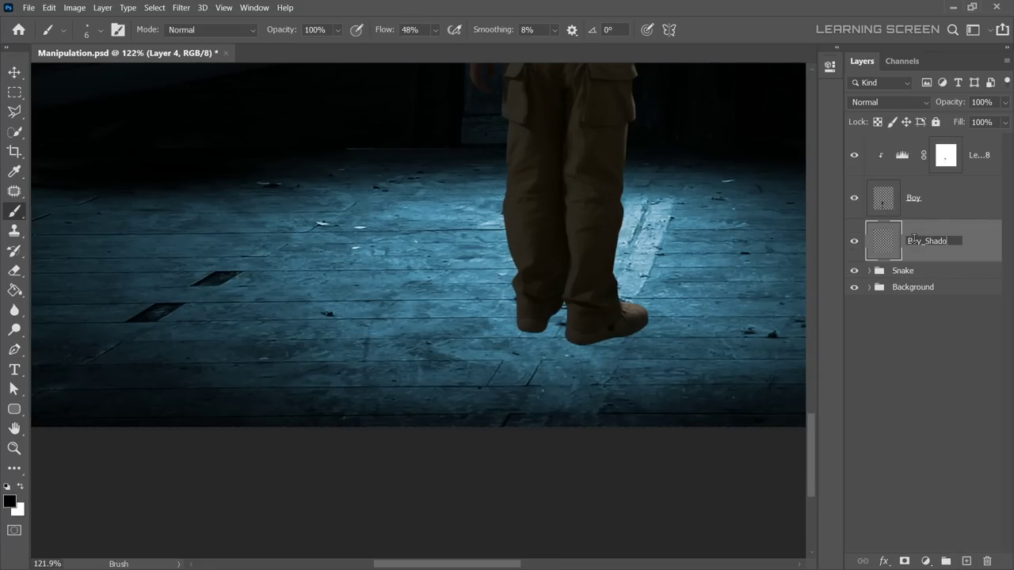
pyautogui.write('w')
pyautogui.press('Return')
# Set up the brush and paint a black shadow below the right boot toe.
pyautogui.scroll(3, 546, 357)
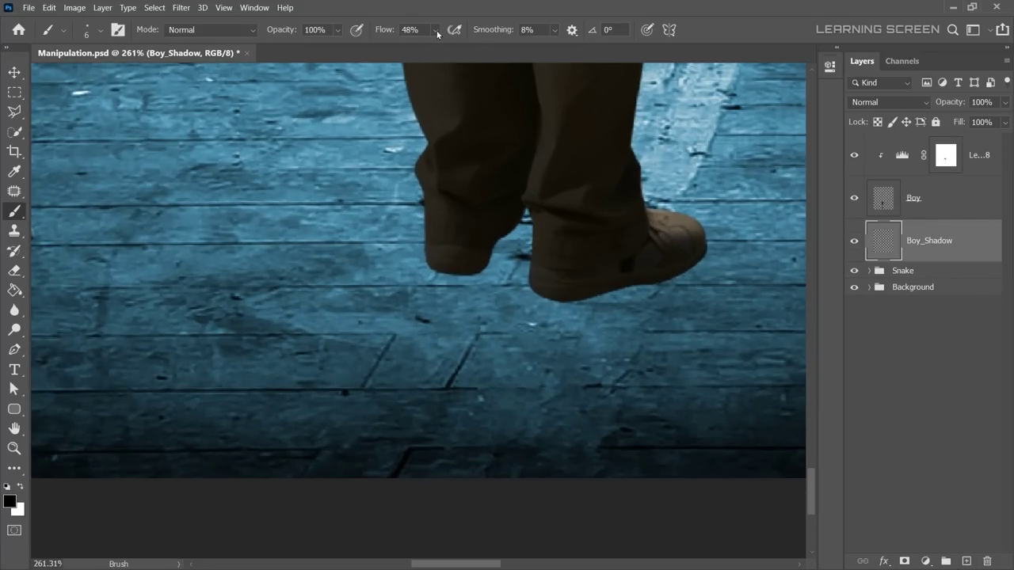
pyautogui.scroll(1, 522, 271)
pyautogui.rightClick(522, 272)
pyautogui.hotkey('ctrl', 'z')
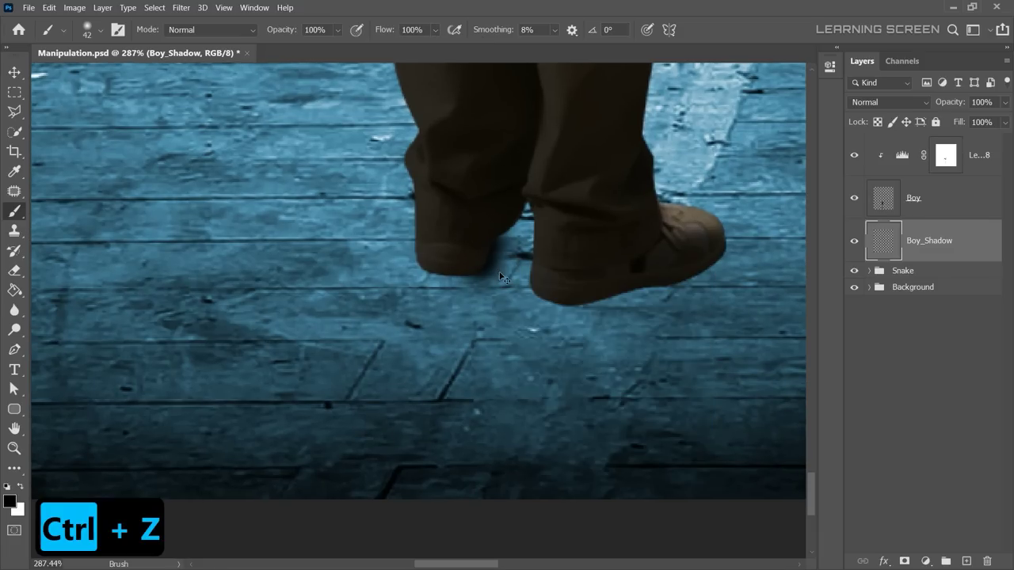
pyautogui.rightClick(510, 267)
pyautogui.moveTo(474, 261); pyautogui.dragTo(501, 266)
pyautogui.hotkey('ctrl', 'z')
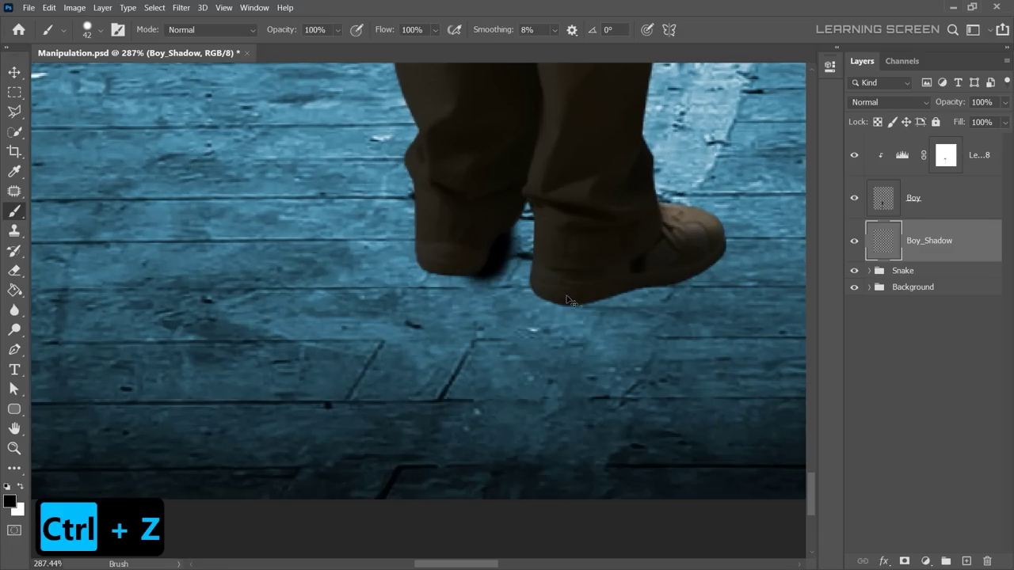
pyautogui.scroll(2, 709, 229)
pyautogui.scroll(1, 709, 230)
pyautogui.moveTo(709, 230); pyautogui.dragTo(594, 333)
# Paint black shadow strokes under and between the boots.
pyautogui.scroll(3, 459, 250)
pyautogui.moveTo(428, 170); pyautogui.dragTo(423, 304)
pyautogui.moveTo(446, 127); pyautogui.dragTo(483, 261)
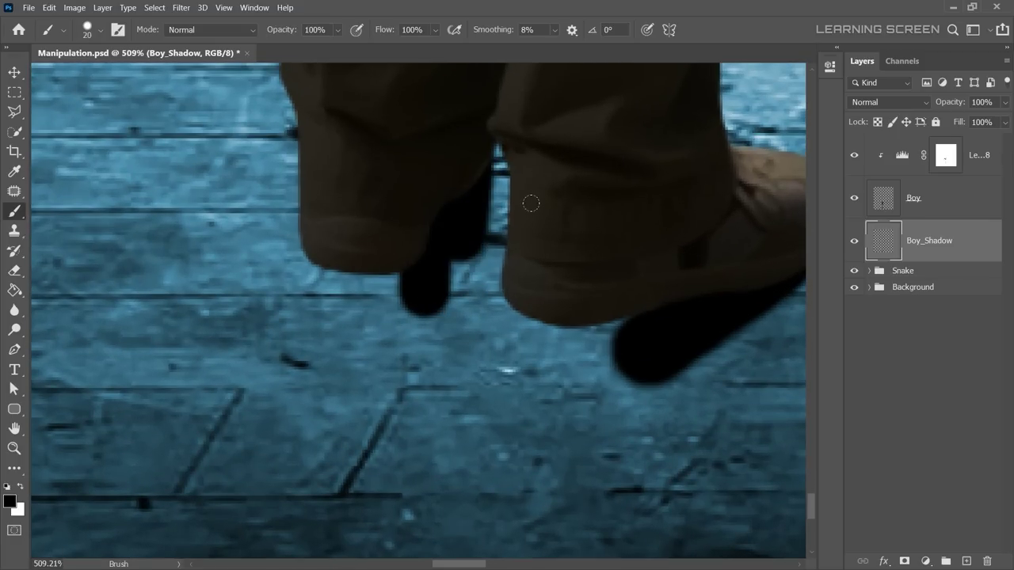
pyautogui.moveTo(542, 250); pyautogui.dragTo(475, 349)
pyautogui.hotkey('ctrl', 'z')
pyautogui.hotkey('ctrl', 'z')
pyautogui.moveTo(460, 226); pyautogui.dragTo(463, 333)
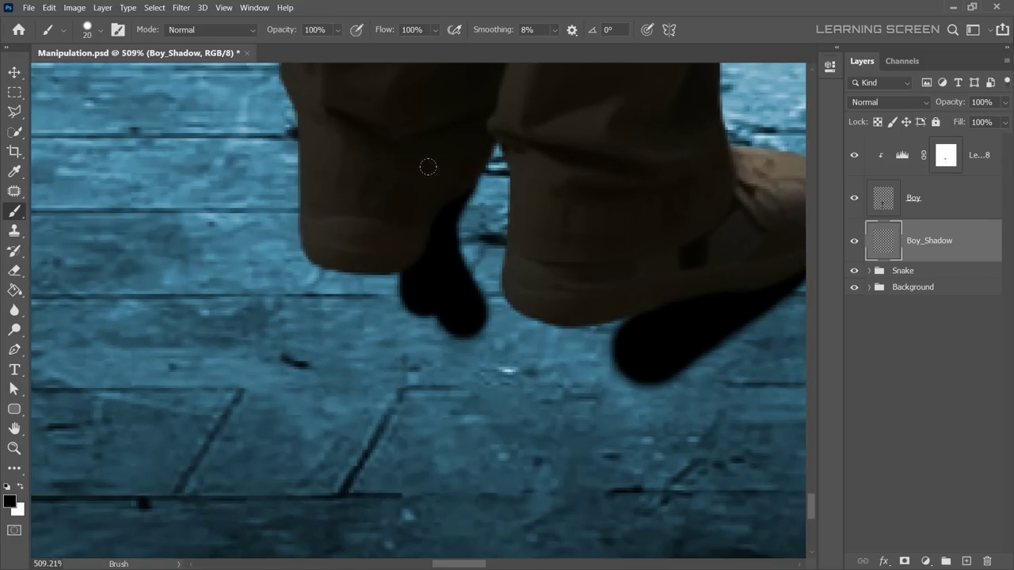
pyautogui.moveTo(428, 165)
pyautogui.mouseDown()
pyautogui.moveTo(471, 351)
pyautogui.moveTo(610, 396)
pyautogui.mouseUp()
# Extend the black shadow down-left from the left boot across the floor.
pyautogui.scroll(-2, 545, 373)
pyautogui.scroll(3, 366, 216)
pyautogui.press('[')
pyautogui.press(']')
pyautogui.press(']')
pyautogui.press(']')
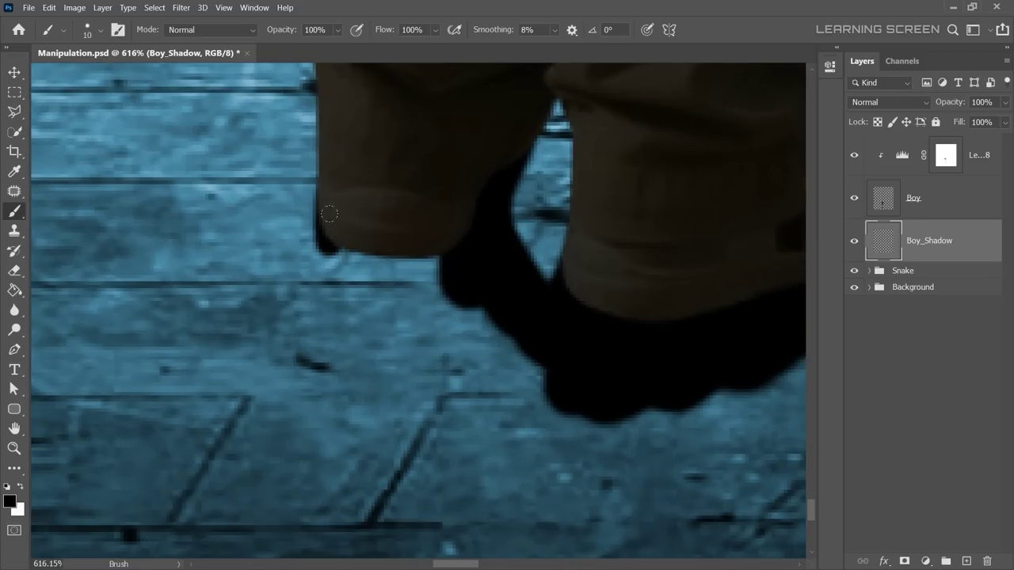
pyautogui.scroll(-4, 366, 216)
pyautogui.scroll(-1, 367, 217)
pyautogui.moveTo(380, 289); pyautogui.dragTo(317, 406)
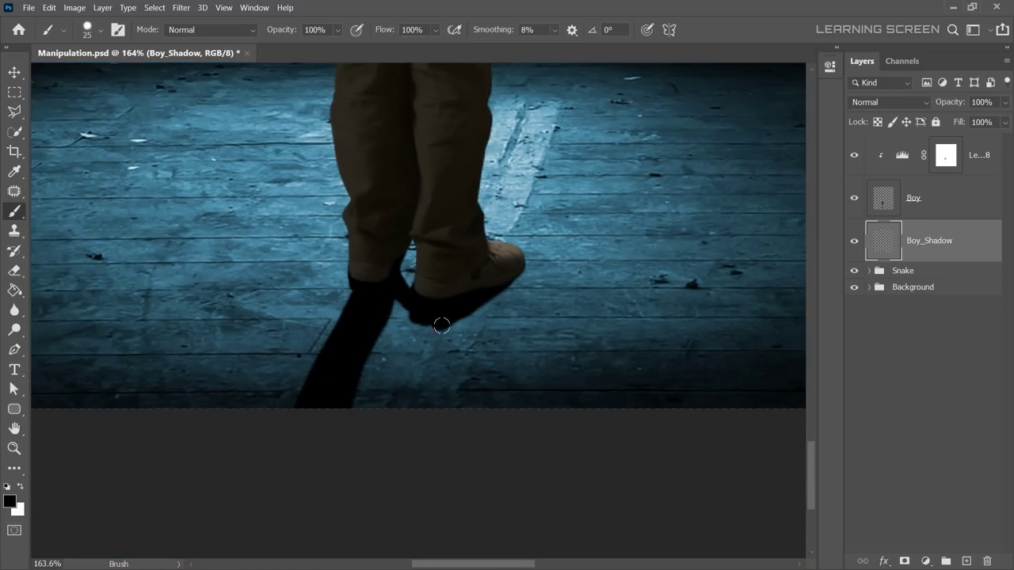
pyautogui.moveTo(441, 324)
pyautogui.mouseDown()
pyautogui.moveTo(407, 398)
pyautogui.moveTo(357, 373)
pyautogui.mouseUp()
pyautogui.scroll(-4, 394, 403)
pyautogui.scroll(4, 379, 316)
pyautogui.press(']')
pyautogui.press(']')
pyautogui.press(']')
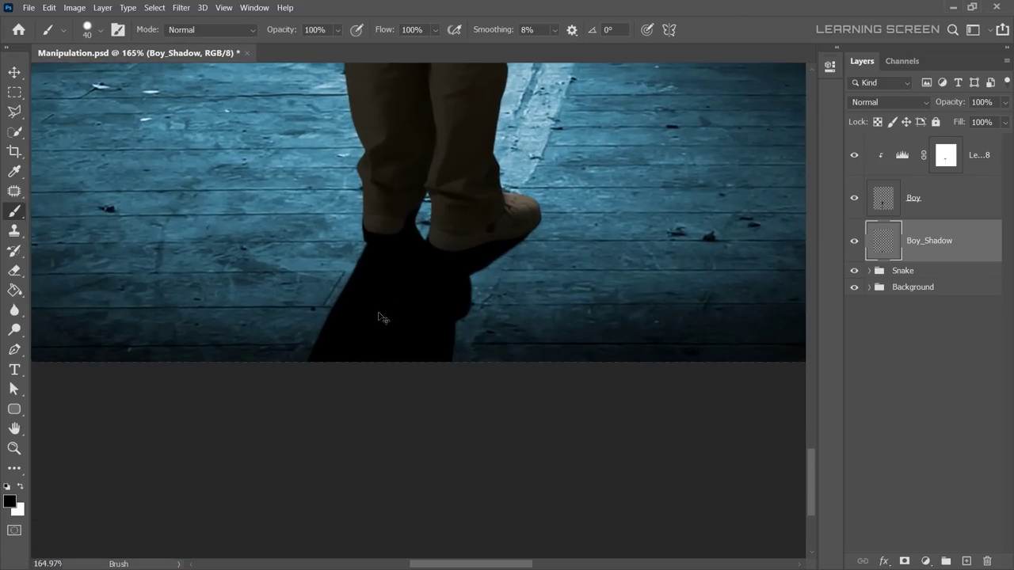
# Skew the painted shadow so it slants down-left across the floor.
pyautogui.hotkey('ctrl', 't')
pyautogui.rightClick(378, 305)
pyautogui.click(406, 351)
pyautogui.moveTo(418, 362); pyautogui.dragTo(408, 362)
pyautogui.press('Return')
# Touch up the shadow along the boot's toe edge with a smaller brush.
pyautogui.scroll(3, 505, 221)
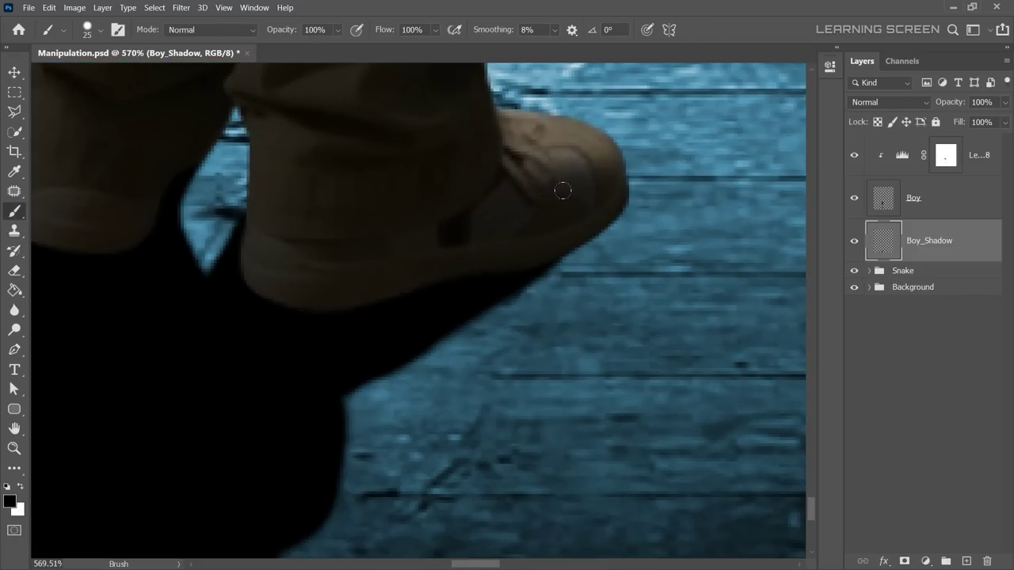
pyautogui.press('[')
pyautogui.press('[')
pyautogui.press('[')
pyautogui.moveTo(562, 191)
pyautogui.mouseDown()
pyautogui.moveTo(543, 264)
pyautogui.moveTo(495, 305)
pyautogui.mouseUp()
pyautogui.scroll(-3, 403, 253)
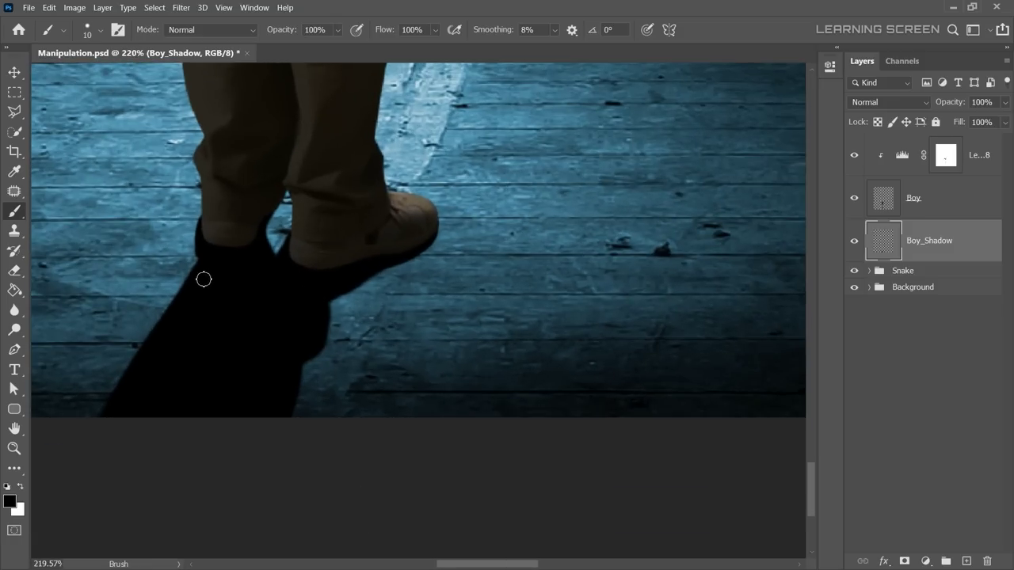
pyautogui.scroll(-2, 272, 403)
pyautogui.scroll(-2, 324, 400)
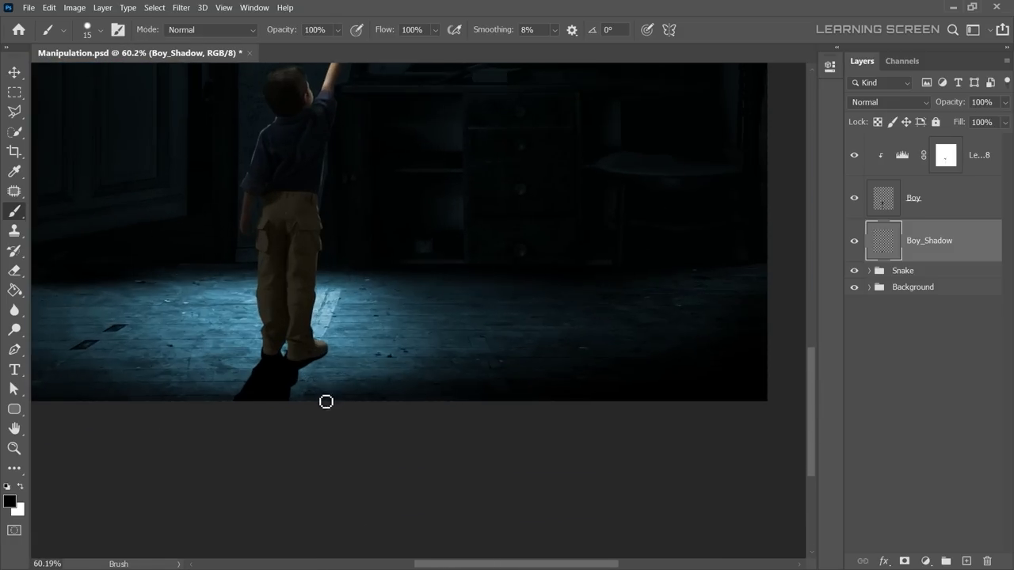
pyautogui.scroll(2, 315, 343)
# Convert Boy_Shadow to a smart object and start a Field Blur on it.
pyautogui.click(16, 74)
pyautogui.click(182, 7)
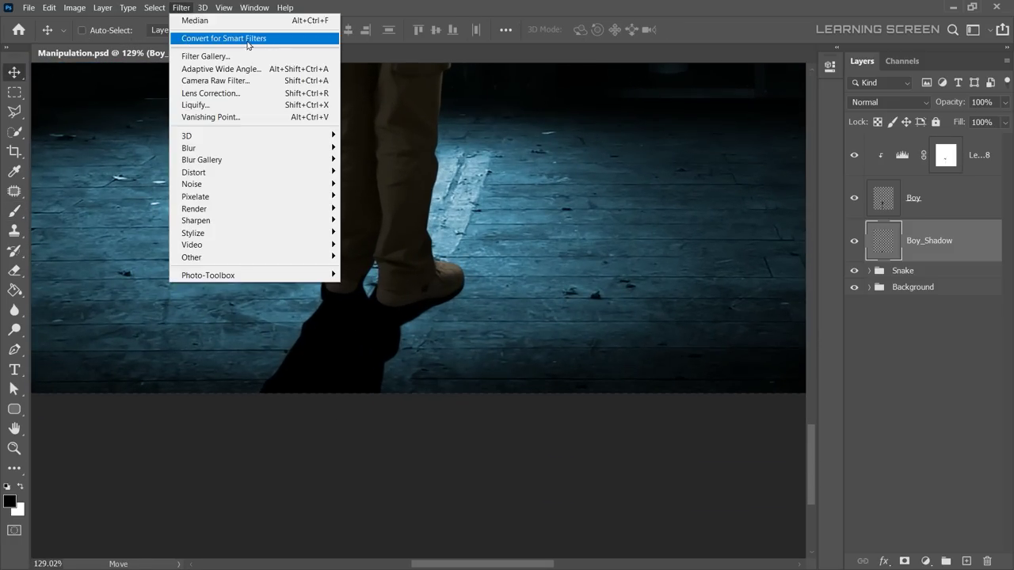
pyautogui.click(224, 38)
pyautogui.click(181, 7)
pyautogui.moveTo(202, 160)
pyautogui.click(372, 159)
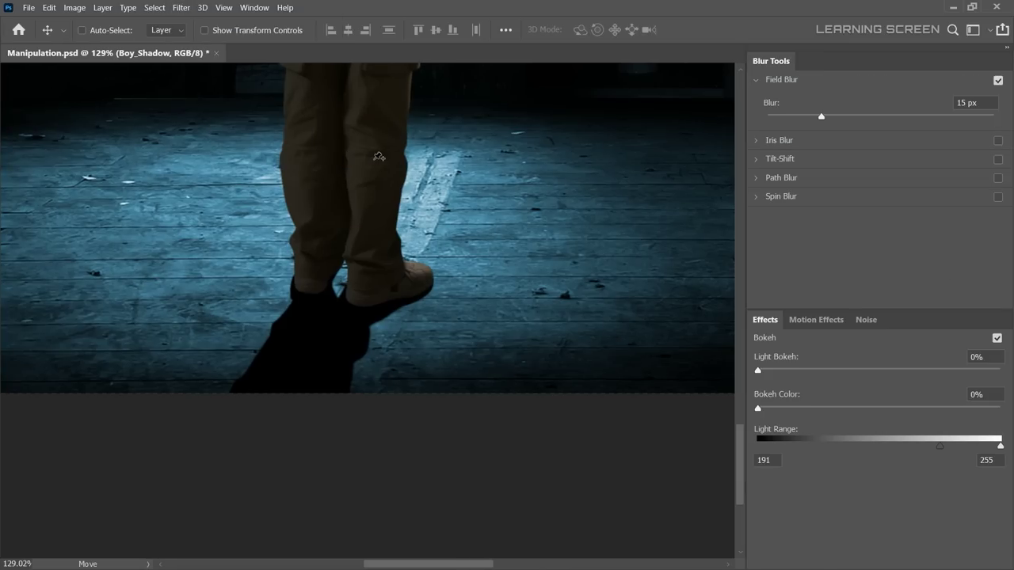
# Add a second field blur pin near the boots and raise its strength.
pyautogui.scroll(-2, 379, 156)
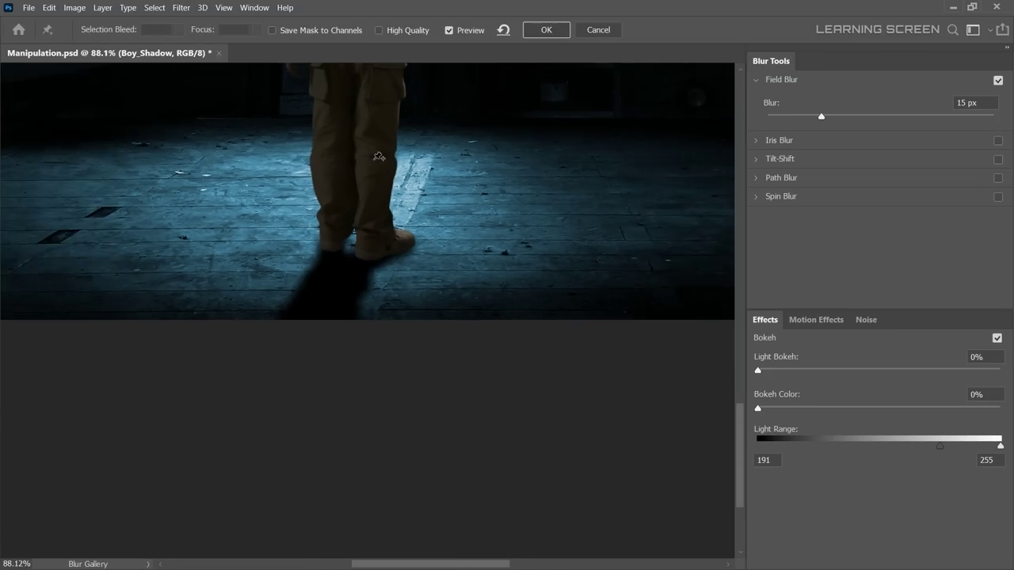
pyautogui.scroll(-3, 372, 237)
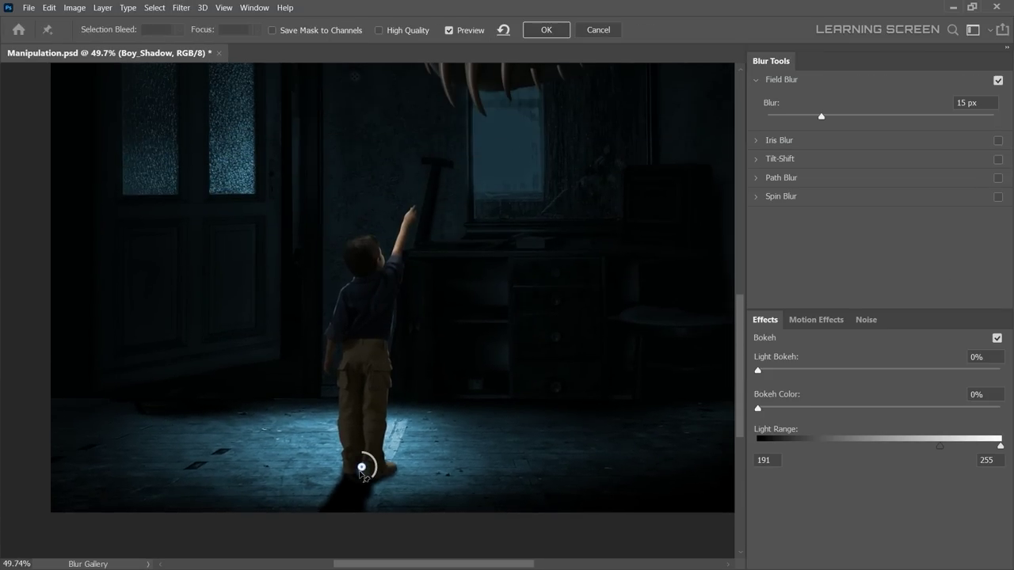
pyautogui.scroll(4, 362, 474)
pyautogui.scroll(2, 396, 235)
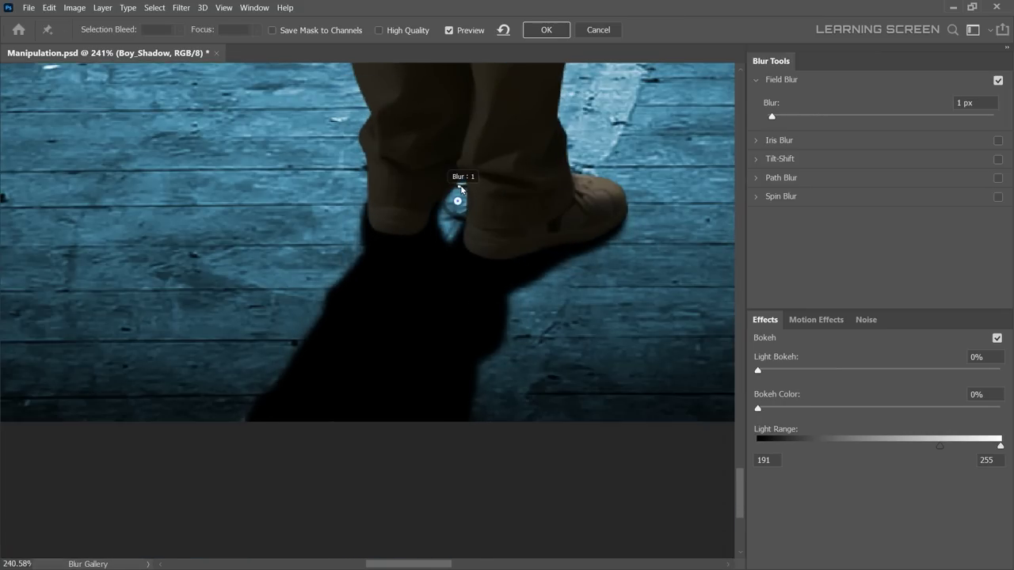
pyautogui.click(373, 413)
pyautogui.moveTo(389, 428)
pyautogui.mouseDown()
pyautogui.moveTo(368, 425)
pyautogui.moveTo(301, 483)
pyautogui.mouseUp()
# Move the blur pin at the boot slightly away from it.
pyautogui.scroll(-2, 368, 426)
pyautogui.click(424, 299)
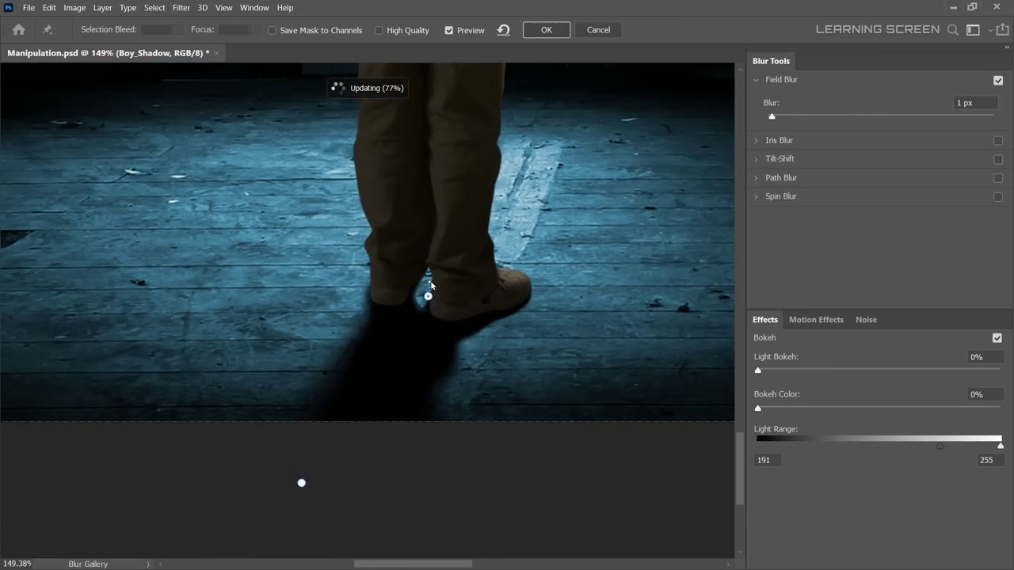
pyautogui.scroll(2, 428, 293)
pyautogui.scroll(2, 424, 306)
pyautogui.scroll(-3, 427, 316)
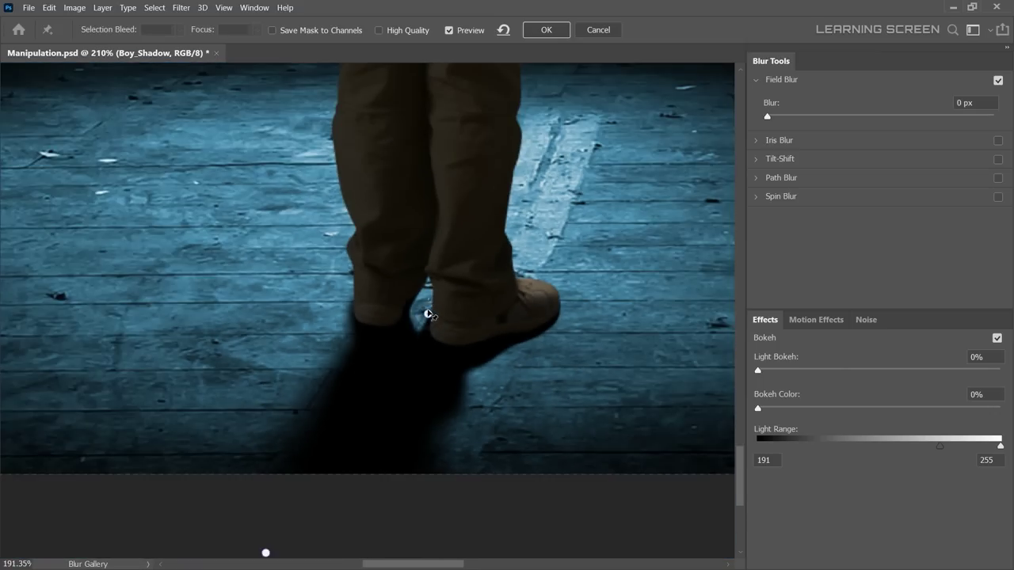
pyautogui.scroll(-1, 428, 316)
pyautogui.scroll(-2, 427, 315)
pyautogui.moveTo(420, 309)
pyautogui.mouseDown()
pyautogui.moveTo(471, 315)
pyautogui.moveTo(438, 318)
pyautogui.mouseUp()
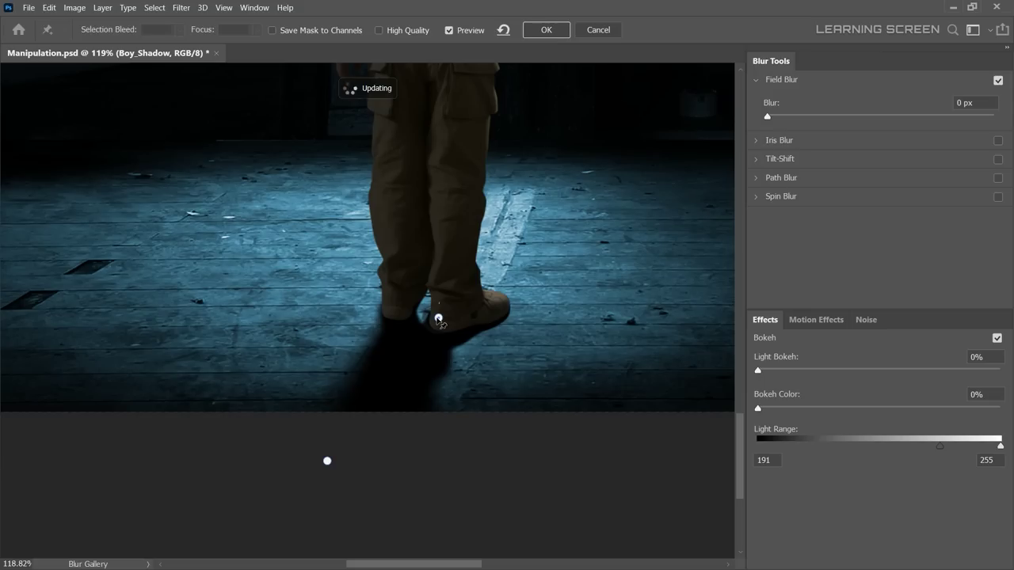
# Add and tune blur pins on and below the boots, then apply the Field Blur.
pyautogui.click(327, 459)
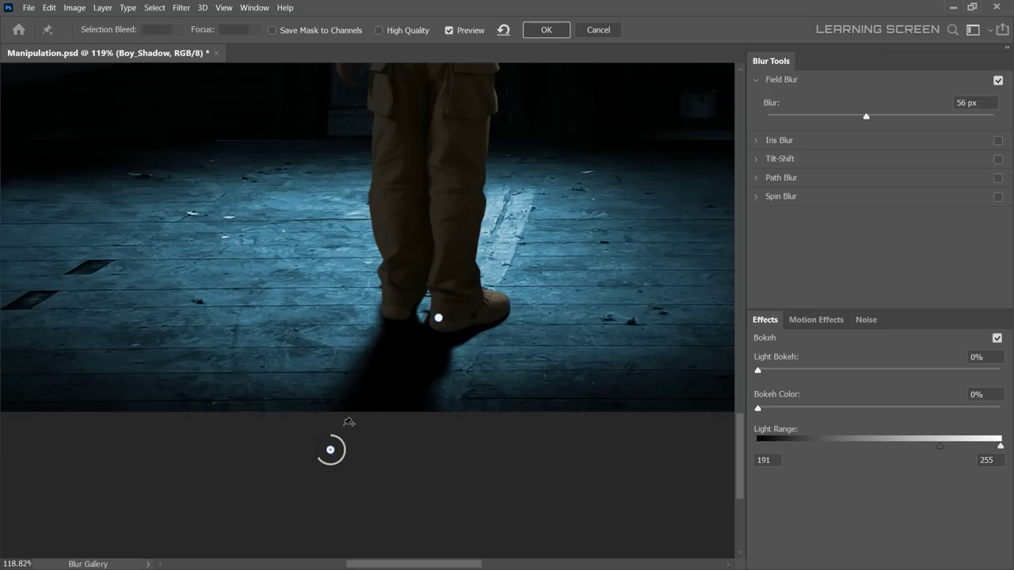
pyautogui.click(450, 343)
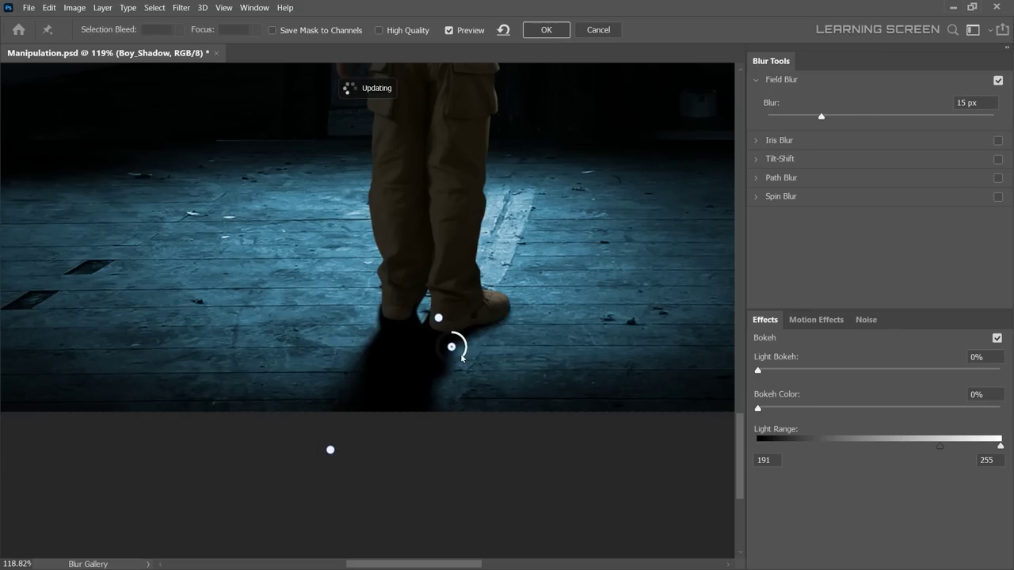
pyautogui.click(464, 407)
pyautogui.moveTo(454, 346); pyautogui.dragTo(468, 312)
pyautogui.moveTo(461, 407); pyautogui.dragTo(477, 374)
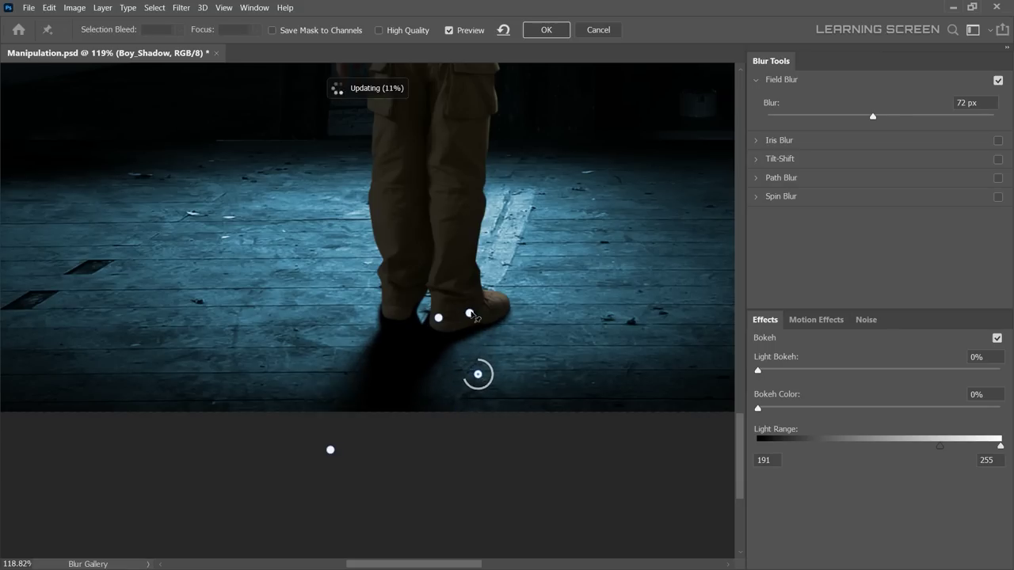
pyautogui.moveTo(470, 312); pyautogui.dragTo(478, 327)
pyautogui.moveTo(330, 450); pyautogui.dragTo(386, 398)
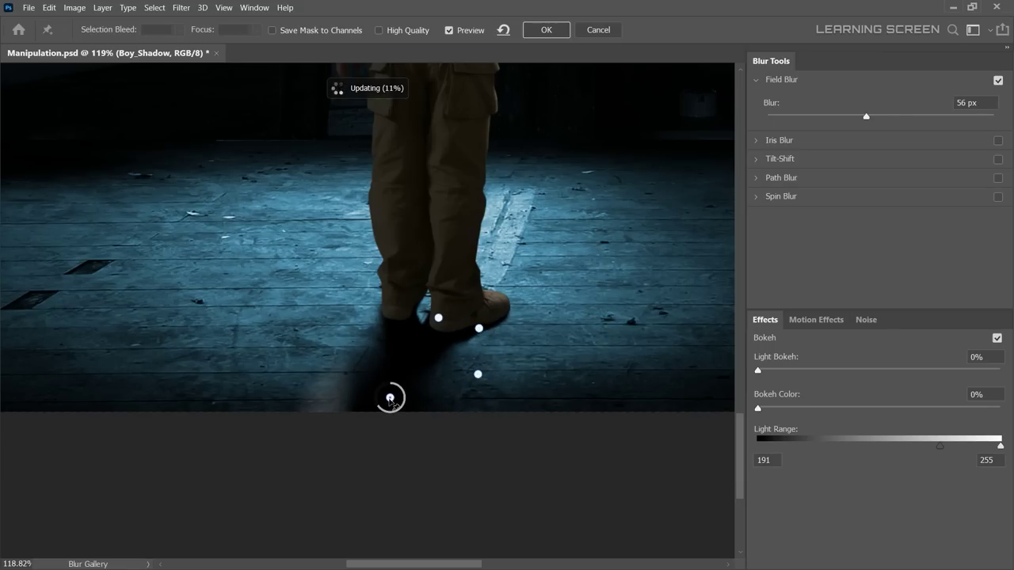
pyautogui.click(547, 30)
# Stretch the shadow with a perspective transform, widening its bottom.
pyautogui.scroll(-5, 375, 379)
pyautogui.scroll(3, 375, 378)
pyautogui.scroll(2, 375, 378)
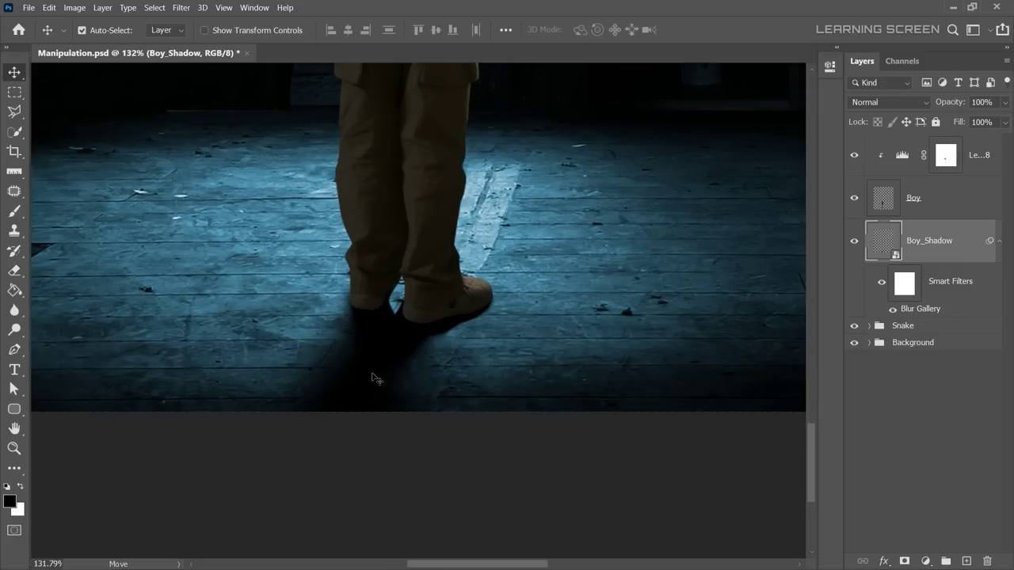
pyautogui.hotkey('ctrl', 't')
pyautogui.click(546, 231)
pyautogui.rightClick(378, 145)
pyautogui.click(400, 221)
pyautogui.moveTo(281, 412); pyautogui.dragTo(231, 416)
# Distort the shadow's top corners into place and commit the transform.
pyautogui.rightClick(470, 291)
pyautogui.click(499, 363)
pyautogui.moveTo(492, 277); pyautogui.dragTo(484, 282)
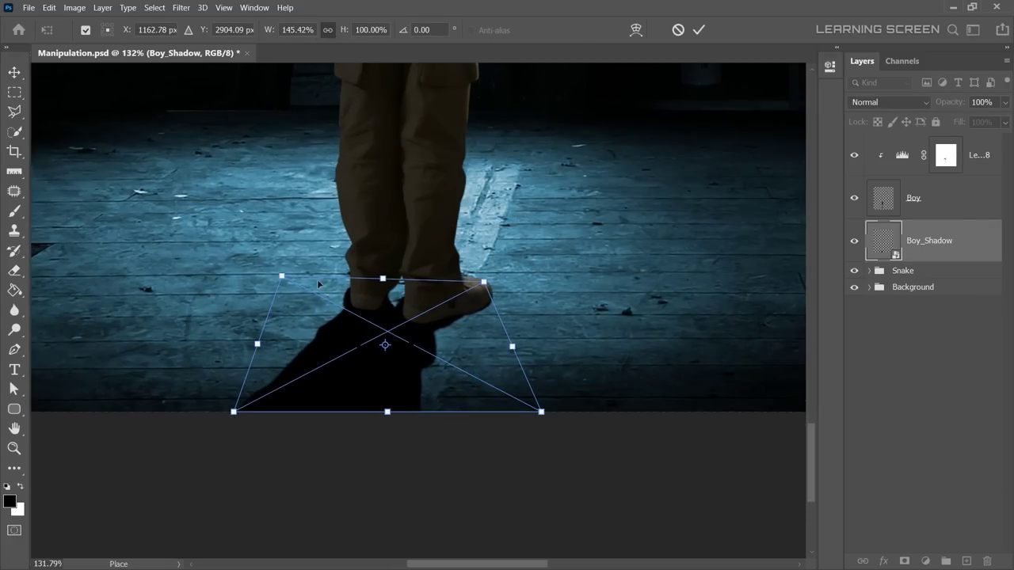
pyautogui.moveTo(281, 276); pyautogui.dragTo(288, 283)
pyautogui.click(699, 32)
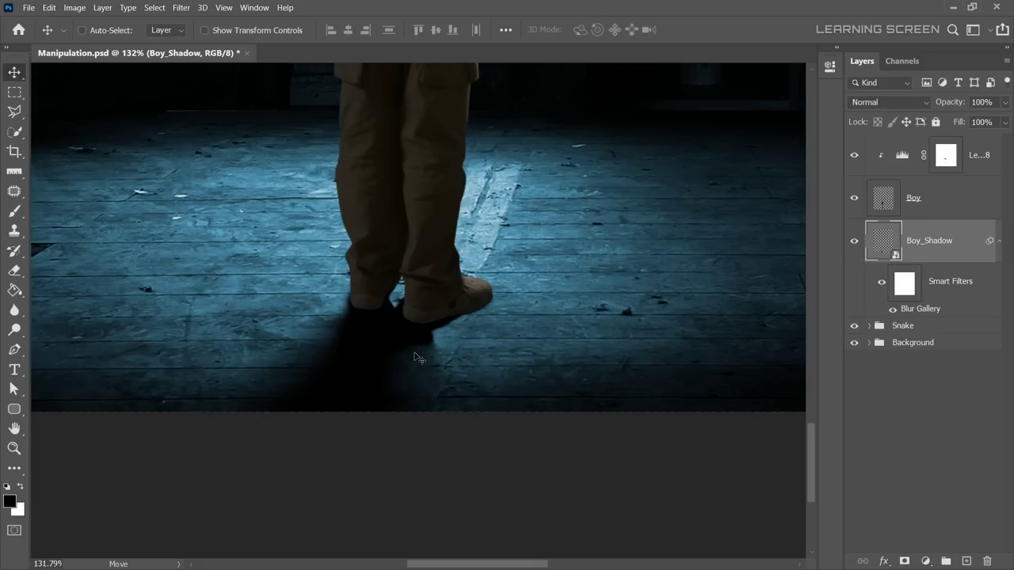
# Re-edit the field blur pin position and lower Boy_Shadow's opacity to 87%.
pyautogui.doubleClick(920, 309)
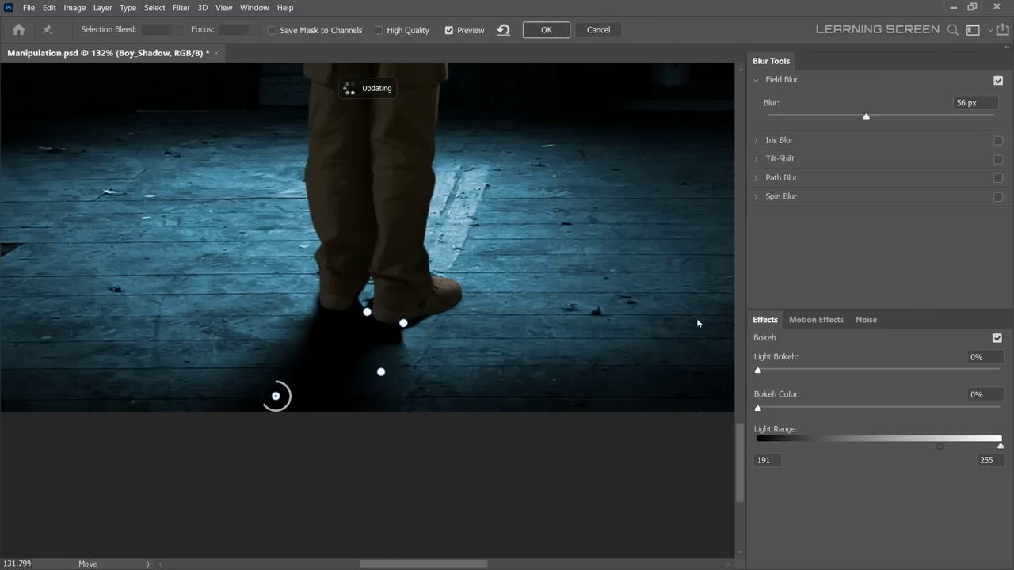
pyautogui.moveTo(403, 321); pyautogui.dragTo(425, 313)
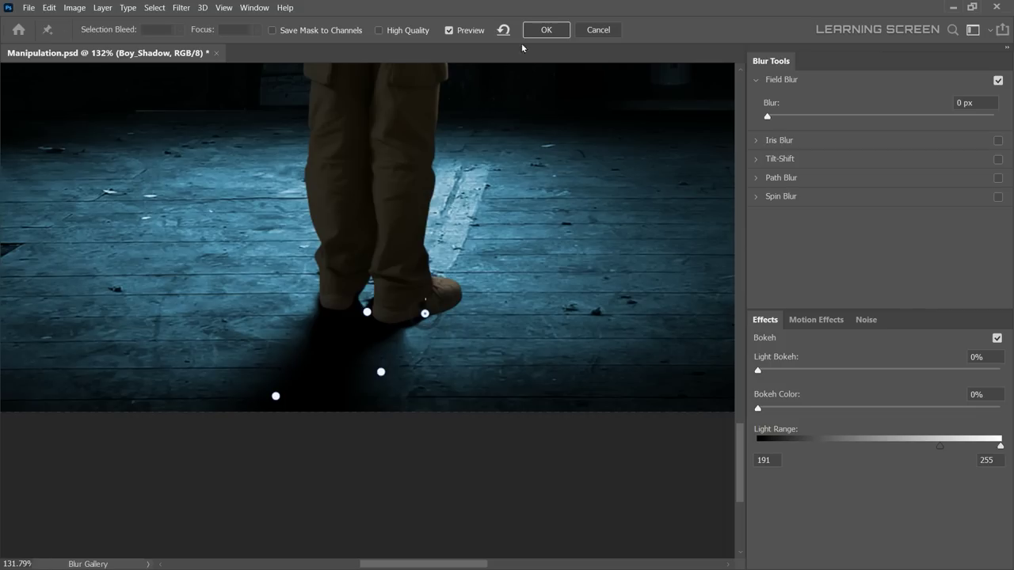
pyautogui.click(541, 30)
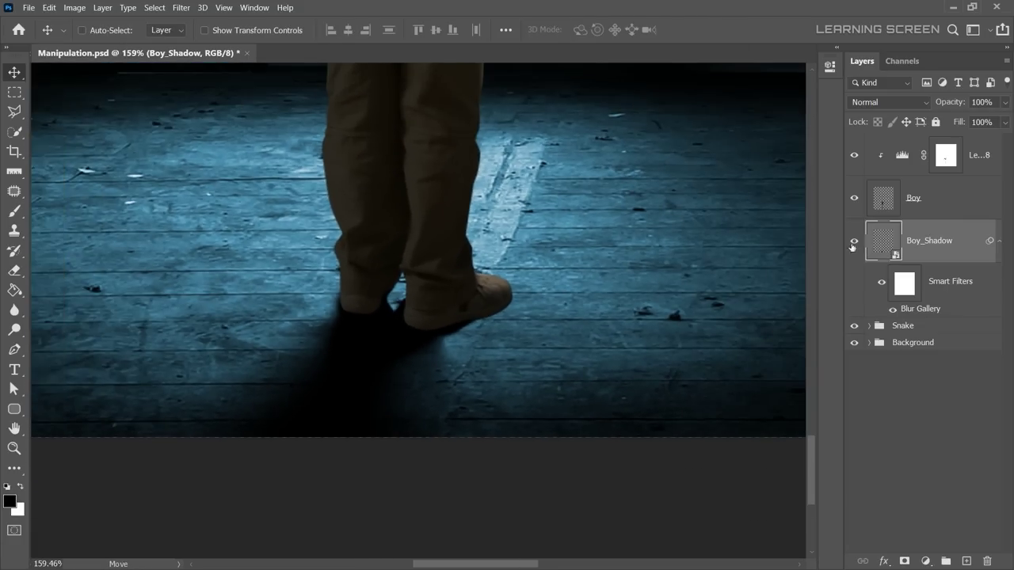
pyautogui.moveTo(1004, 102)
pyautogui.mouseDown()
pyautogui.moveTo(981, 121)
pyautogui.moveTo(994, 121)
pyautogui.mouseUp()
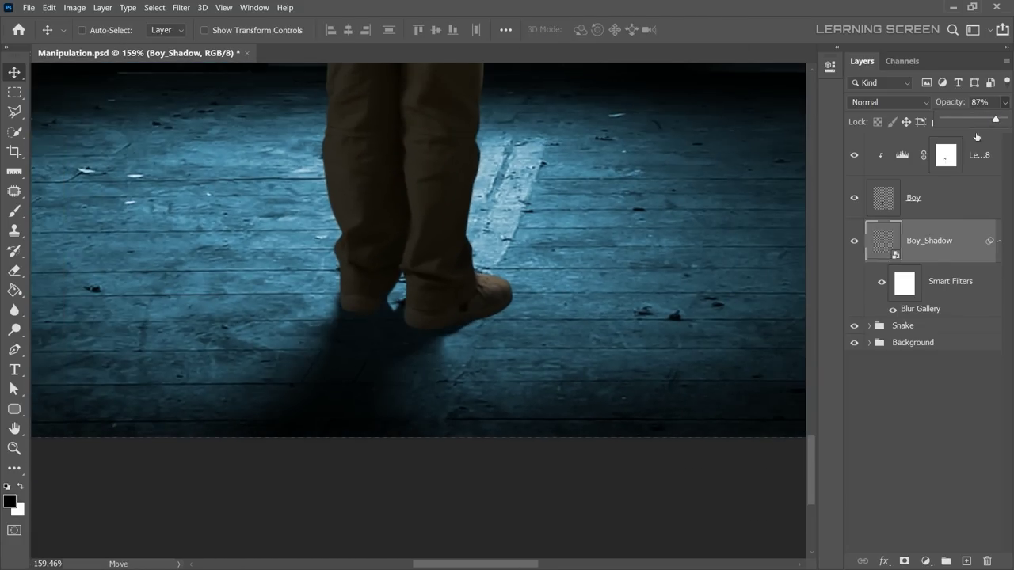
# Create a new empty layer named More_Shadow above the shadow.
pyautogui.click(999, 244)
pyautogui.hotkey('ctrl', 'shift', 'alt', 'n')
pyautogui.write('More')
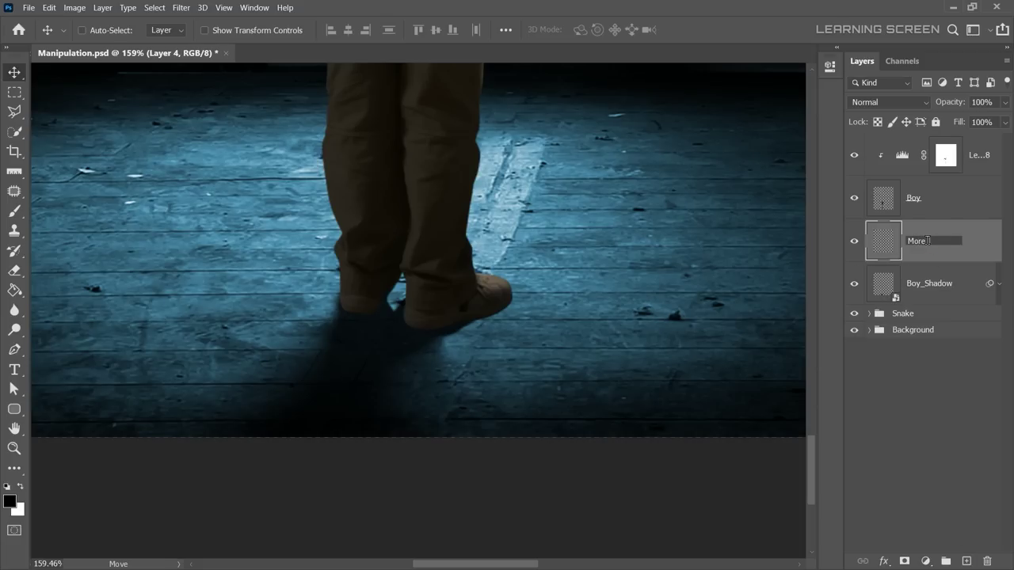
pyautogui.write('_Shadow')
pyautogui.press('Return')
# Paint dark shadow with the brush along and under the shoe.
pyautogui.scroll(5, 448, 336)
pyautogui.press('b')
pyautogui.rightClick(525, 238)
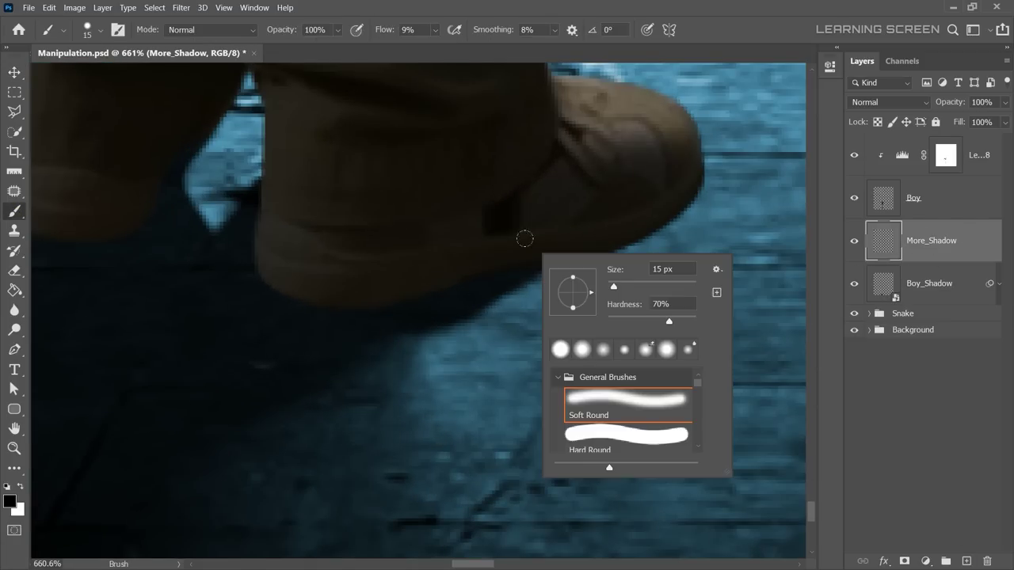
pyautogui.press('Escape')
pyautogui.moveTo(456, 46); pyautogui.dragTo(462, 46)
pyautogui.moveTo(689, 198)
pyautogui.mouseDown()
pyautogui.moveTo(554, 285)
pyautogui.moveTo(487, 309)
pyautogui.mouseUp()
# Resize the brush and move the view up to the boy's upper body.
pyautogui.press('[')
pyautogui.scroll(1, 145, 206)
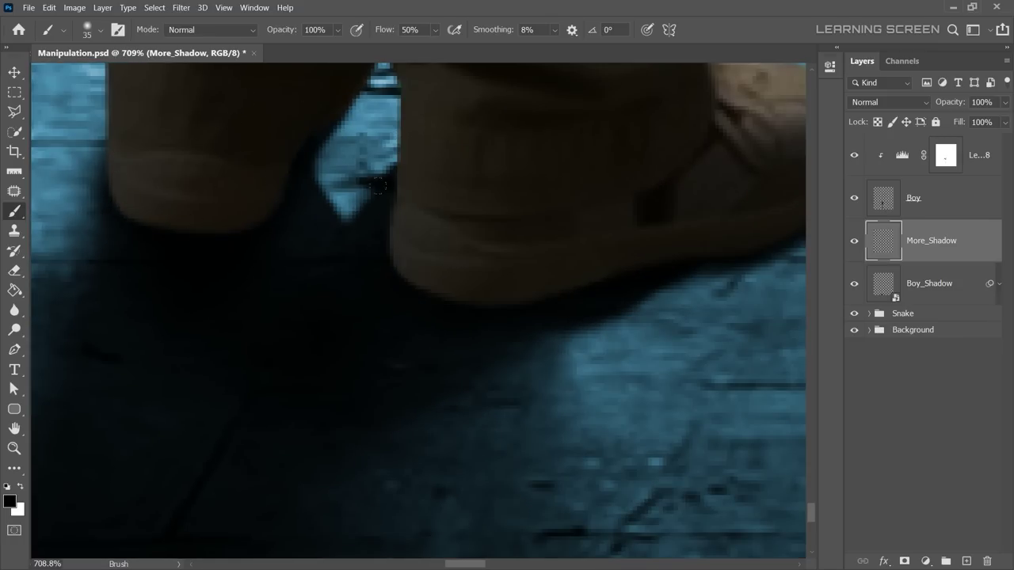
pyautogui.press('[')
pyautogui.scroll(-5, 521, 249)
pyautogui.press(']')
pyautogui.press(']')
pyautogui.press(']')
pyautogui.scroll(-2, 543, 254)
pyautogui.scroll(-3, 575, 285)
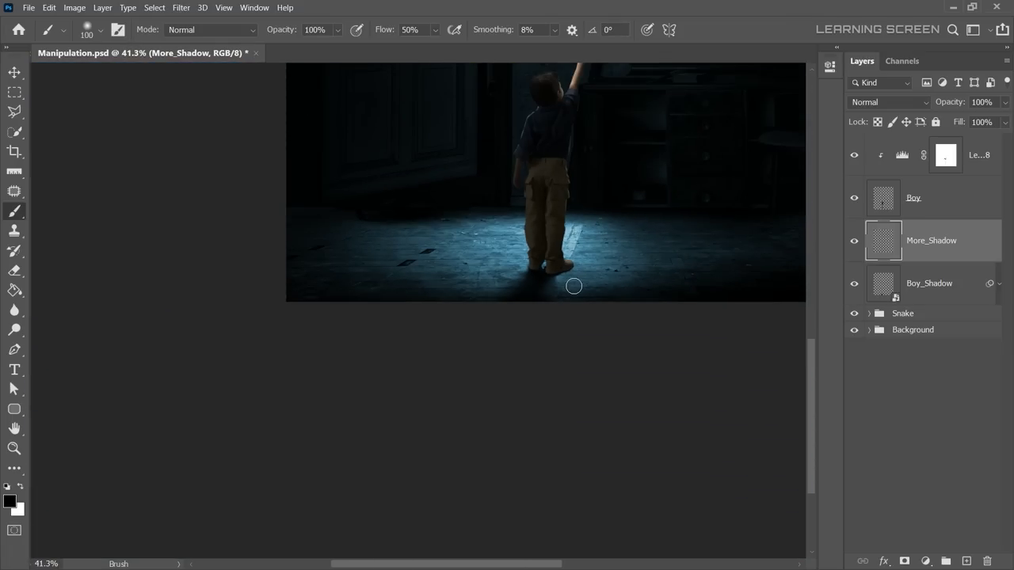
pyautogui.scroll(2, 541, 254)
pyautogui.scroll(-2, 533, 331)
pyautogui.moveTo(533, 330); pyautogui.dragTo(498, 420)
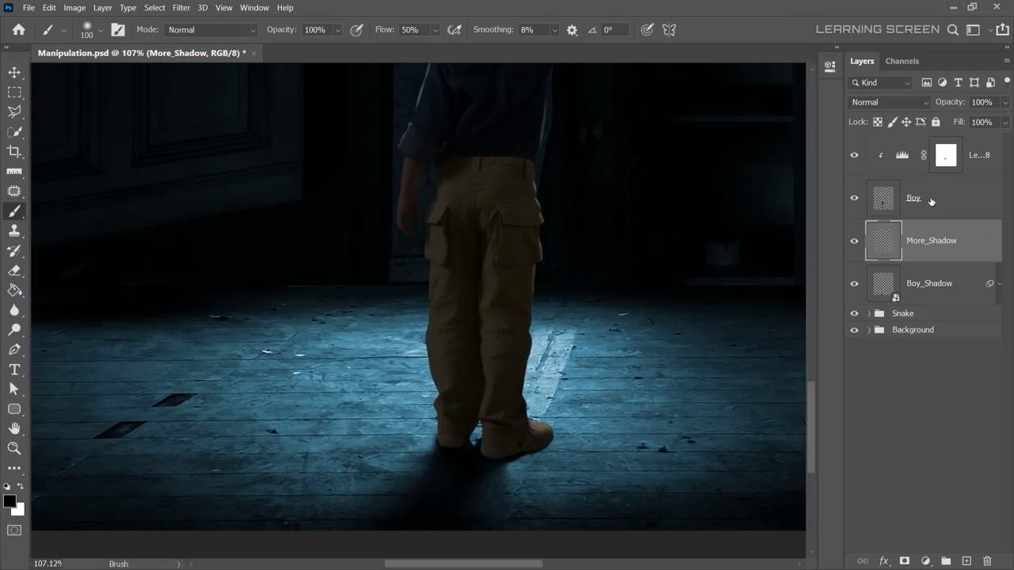
# Add a Curves adjustment clipped to Boy and pull the curve down to darken him.
pyautogui.click(931, 202)
pyautogui.click(925, 560)
pyautogui.click(918, 400)
pyautogui.hotkey('ctrl', 'alt', 'g')
pyautogui.moveTo(746, 190)
pyautogui.mouseDown()
pyautogui.moveTo(746, 238)
pyautogui.moveTo(738, 235)
pyautogui.moveTo(764, 215)
pyautogui.moveTo(744, 243)
pyautogui.mouseUp()
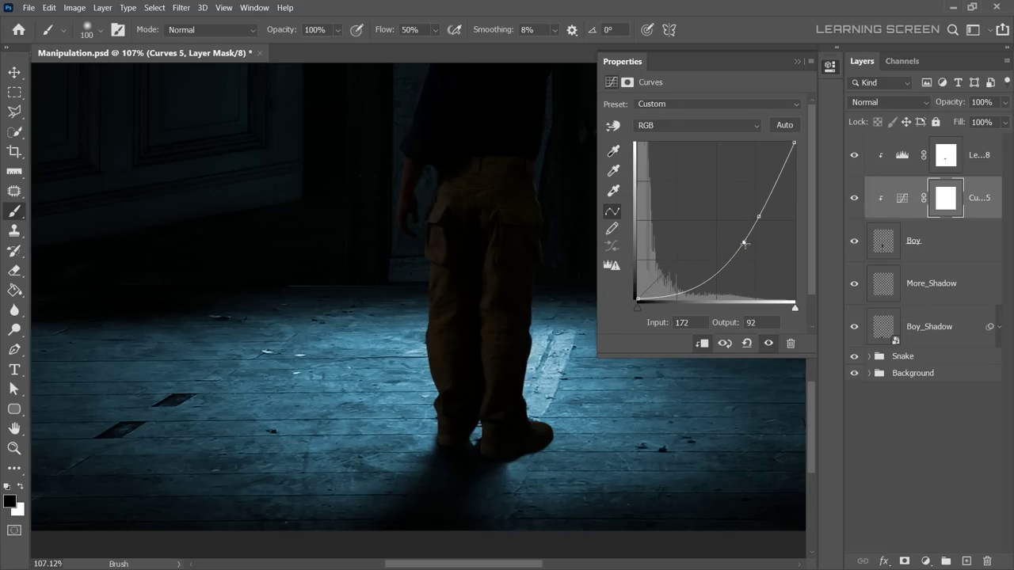
# Invert the Curves 5 mask, then paint white on the right shoe heel and left trouser edge.
pyautogui.click(829, 66)
pyautogui.hotkey('ctrl', 'i')
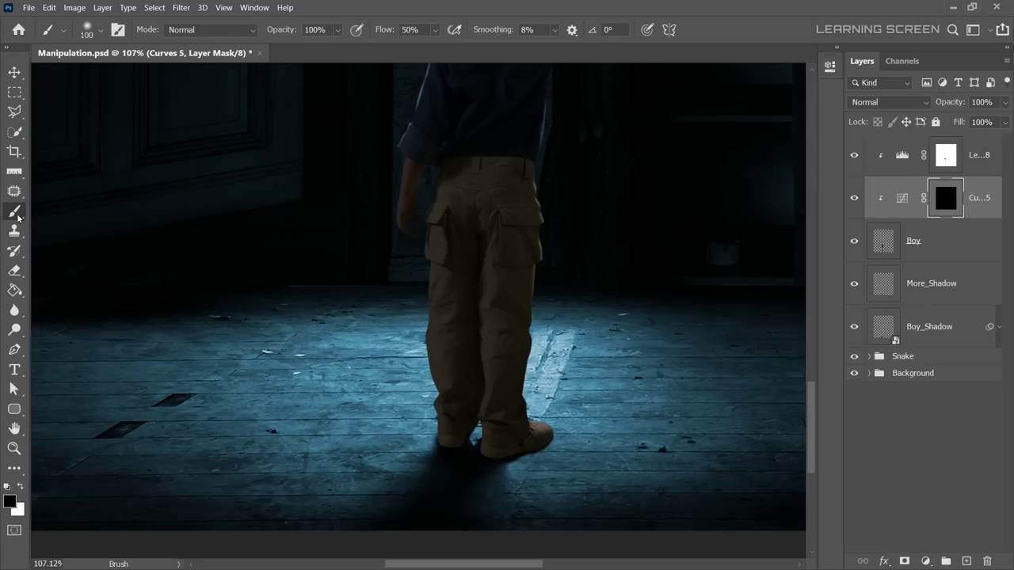
pyautogui.press('x')
pyautogui.scroll(3, 483, 453)
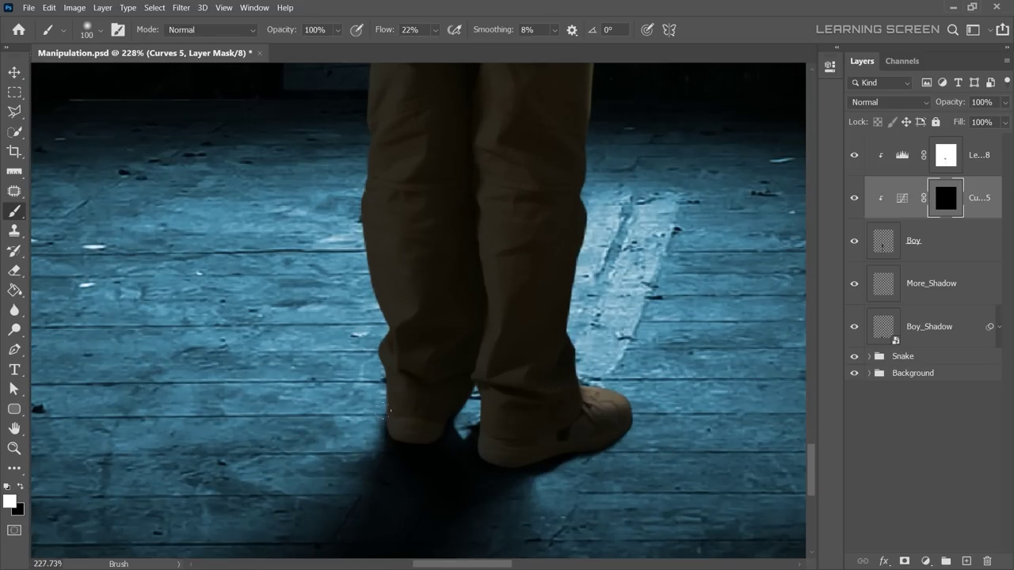
pyautogui.moveTo(436, 420); pyautogui.dragTo(461, 407)
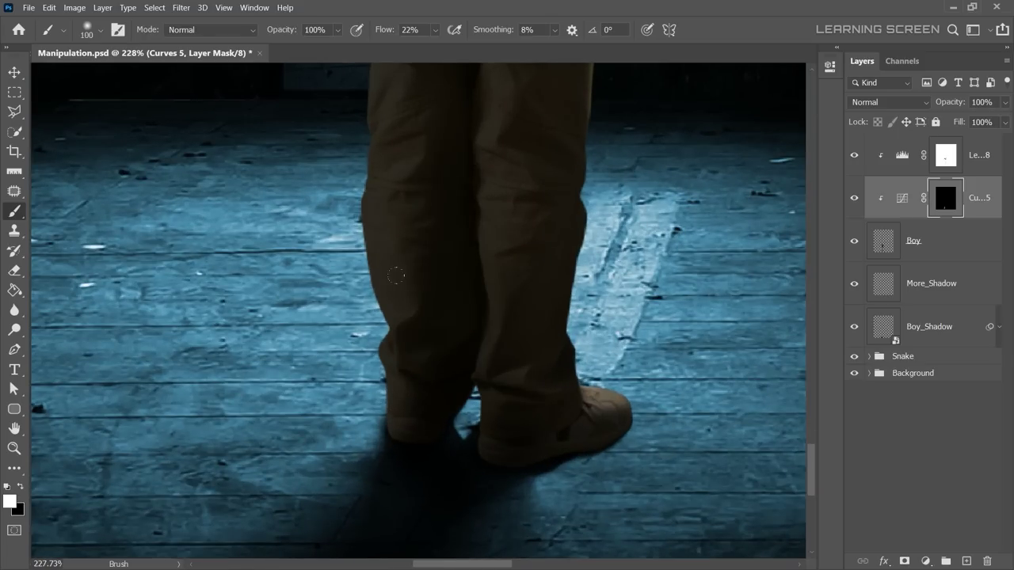
pyautogui.moveTo(396, 276); pyautogui.dragTo(397, 431)
# Undo the last mask stroke, then select the Boy layer with black as the foreground colour.
pyautogui.scroll(-5, 469, 427)
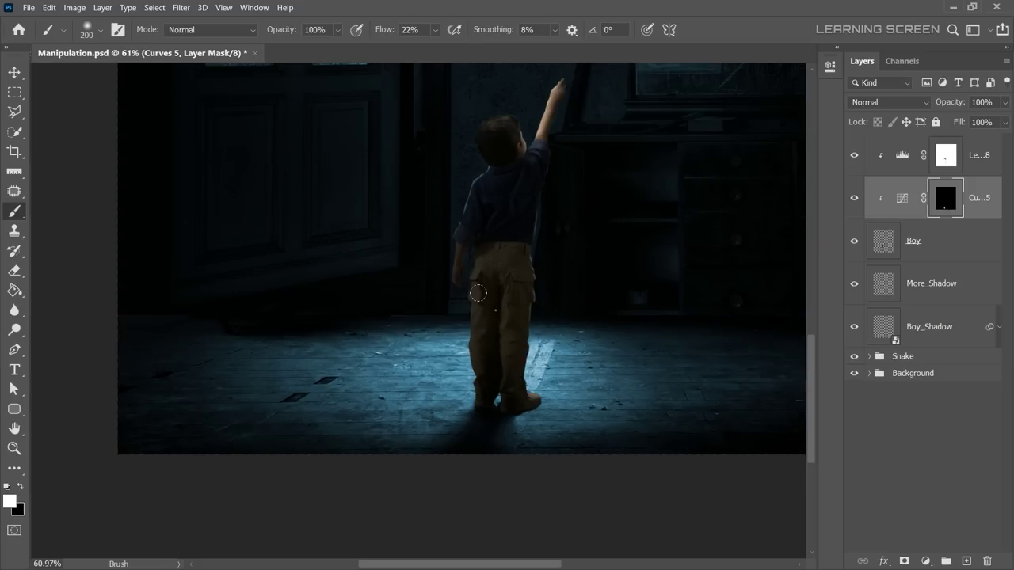
pyautogui.scroll(-2, 469, 251)
pyautogui.scroll(1, 469, 251)
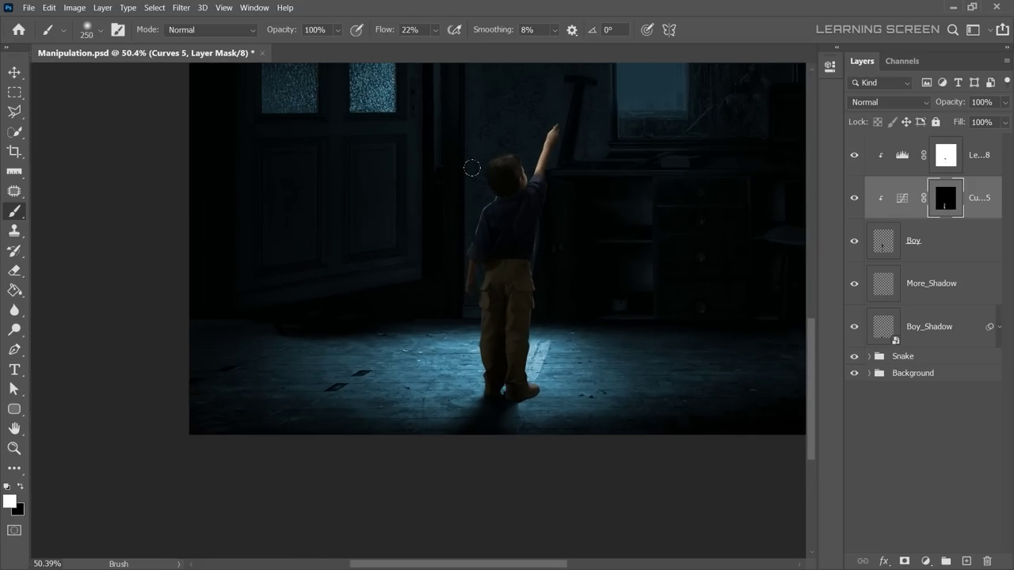
pyautogui.scroll(-2, 412, 301)
pyautogui.scroll(4, 367, 346)
pyautogui.scroll(5, 367, 346)
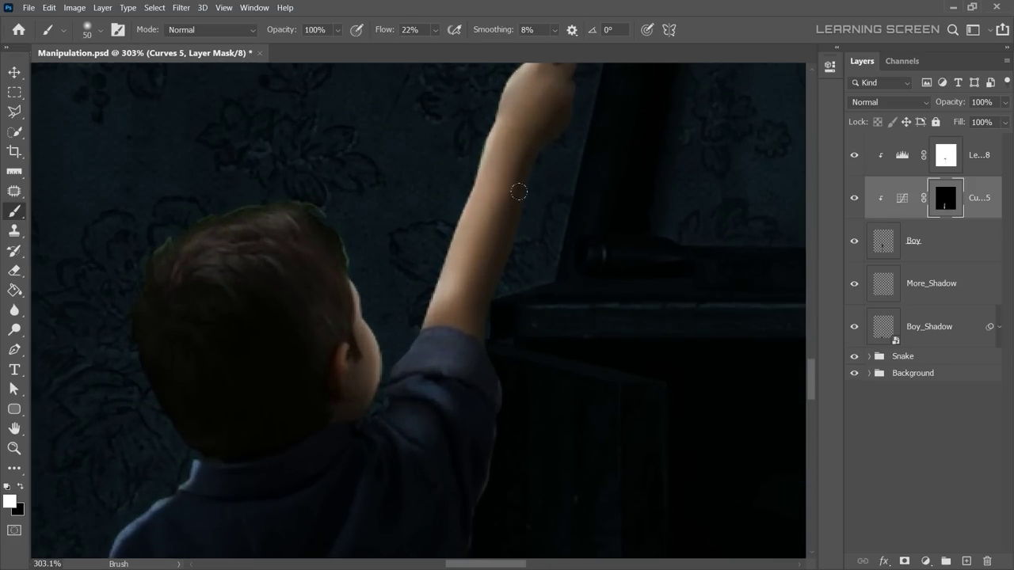
pyautogui.scroll(2, 519, 192)
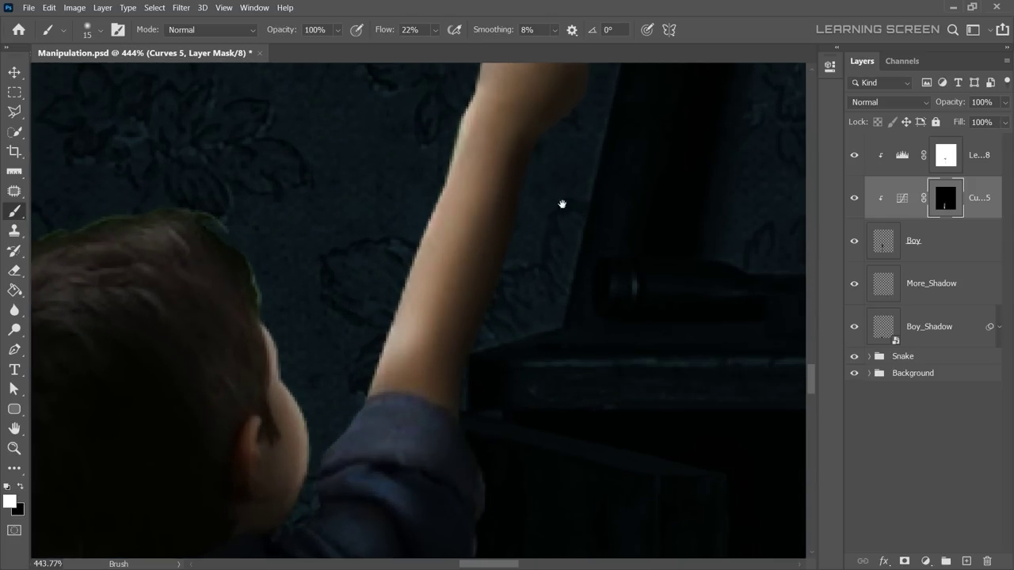
pyautogui.scroll(-1, 554, 222)
pyautogui.scroll(1, 549, 103)
pyautogui.scroll(-3, 507, 198)
pyautogui.scroll(5, 570, 272)
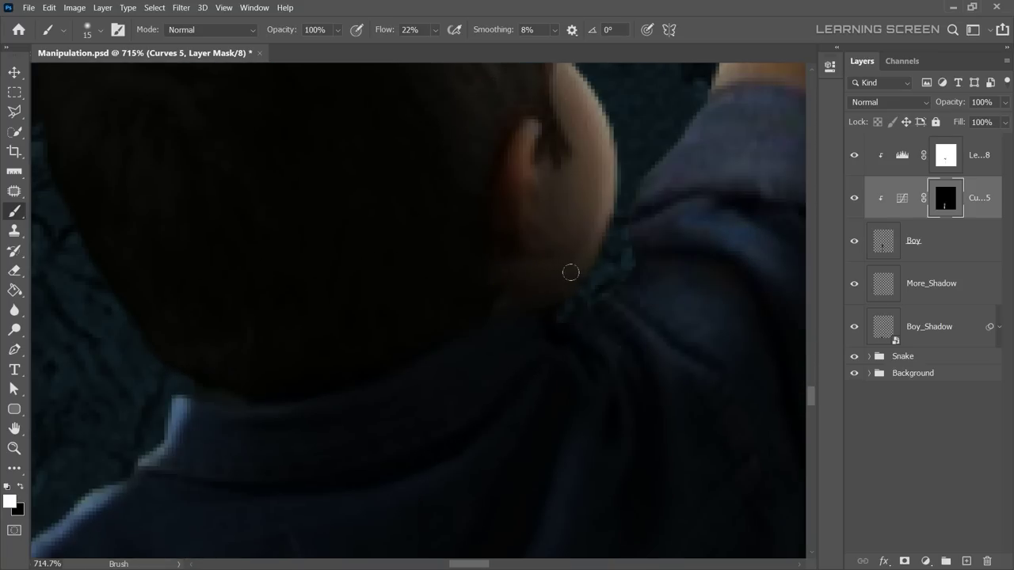
pyautogui.scroll(-4, 554, 285)
pyautogui.hotkey('ctrl', 'z')
pyautogui.scroll(-1, 534, 311)
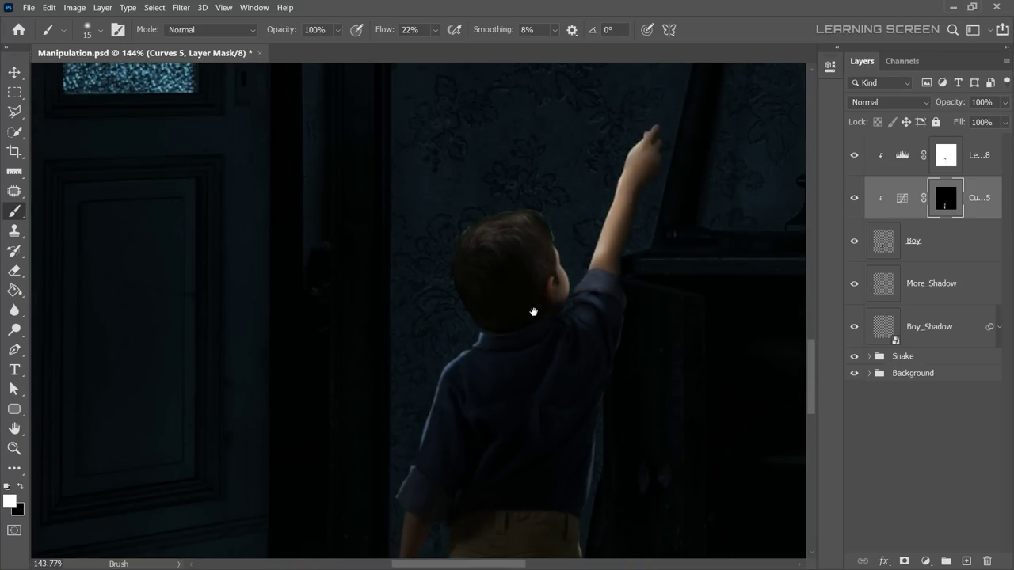
pyautogui.scroll(-3, 533, 312)
pyautogui.scroll(-5, 502, 340)
pyautogui.scroll(3, 383, 400)
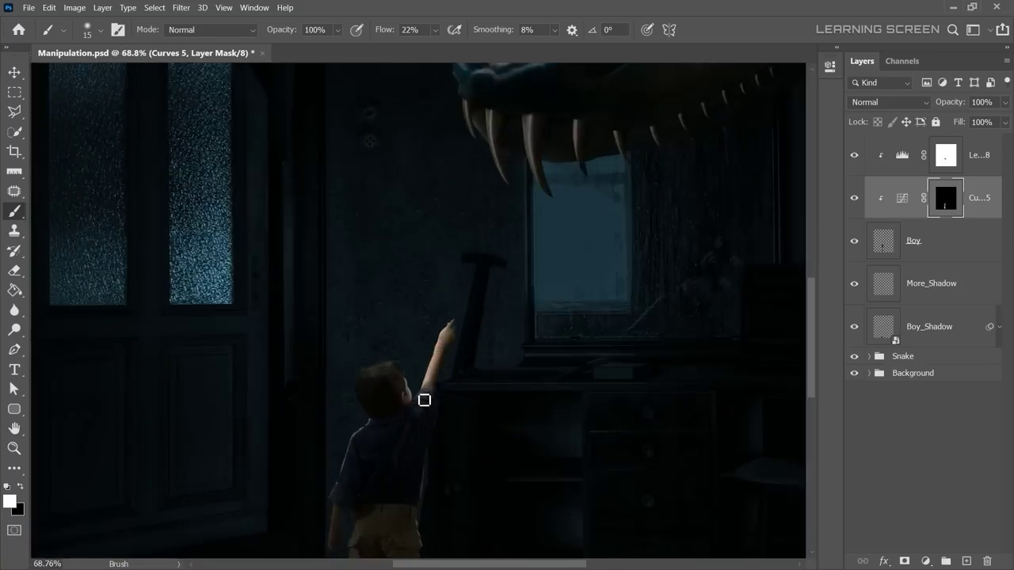
pyautogui.scroll(5, 423, 398)
pyautogui.keyDown('ctrl'); pyautogui.click(278, 319); pyautogui.keyUp('ctrl')
pyautogui.press('x')
pyautogui.scroll(3, 421, 253)
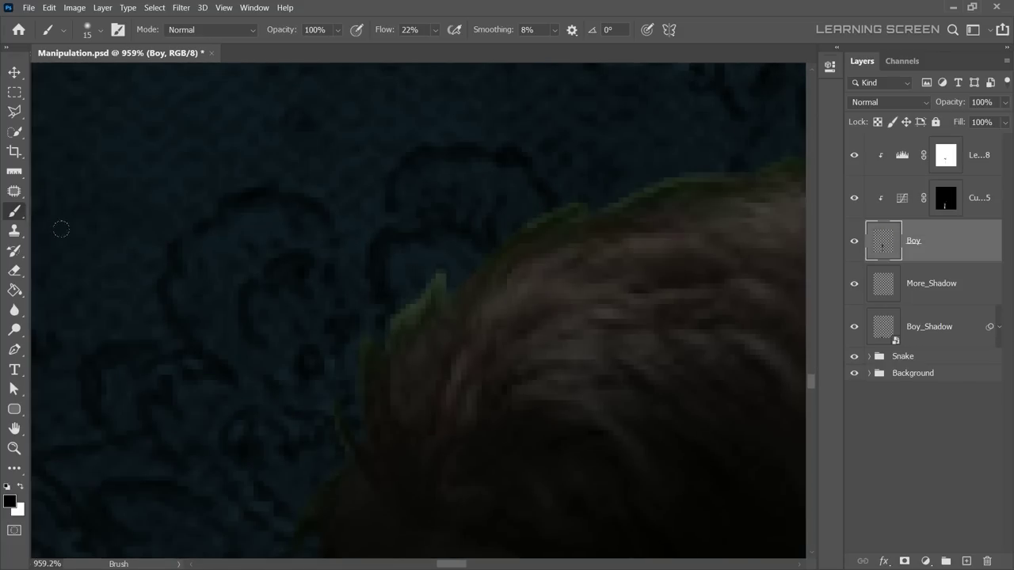
# Switch to the Eraser and make it slightly smaller.
pyautogui.click(12, 270)
pyautogui.rightClick(507, 287)
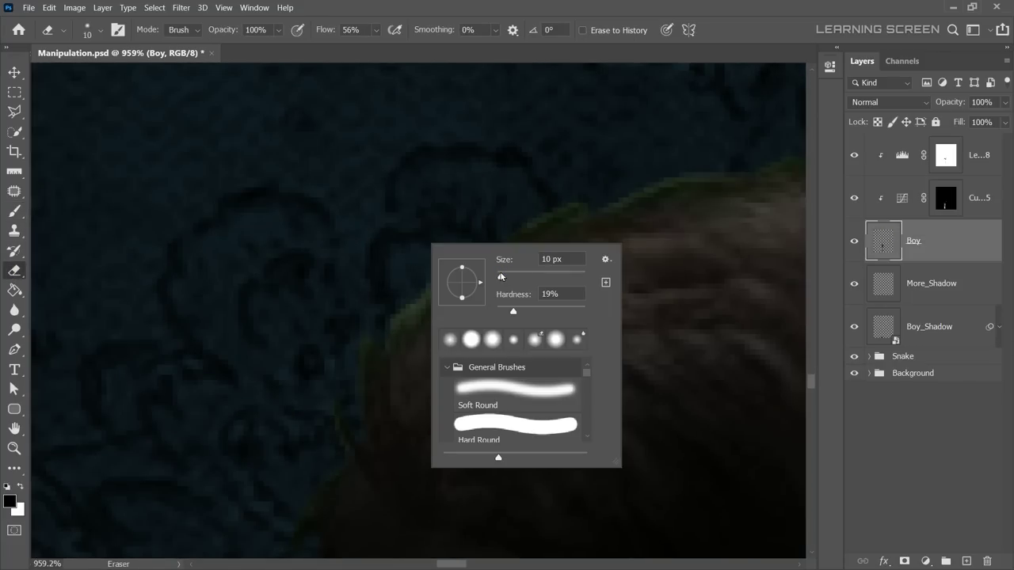
pyautogui.click(323, 253)
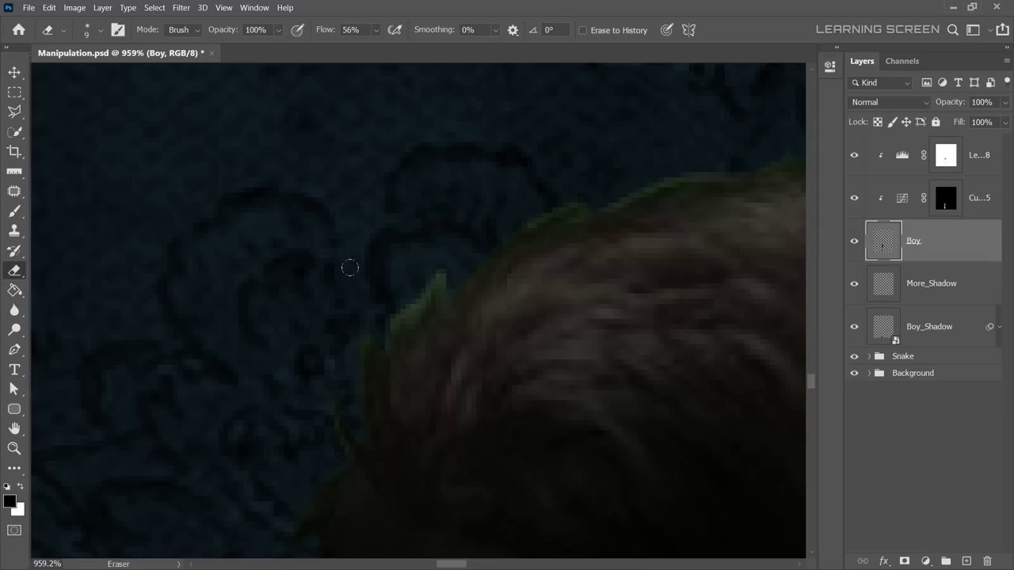
pyautogui.press('[')
pyautogui.scroll(1, 431, 269)
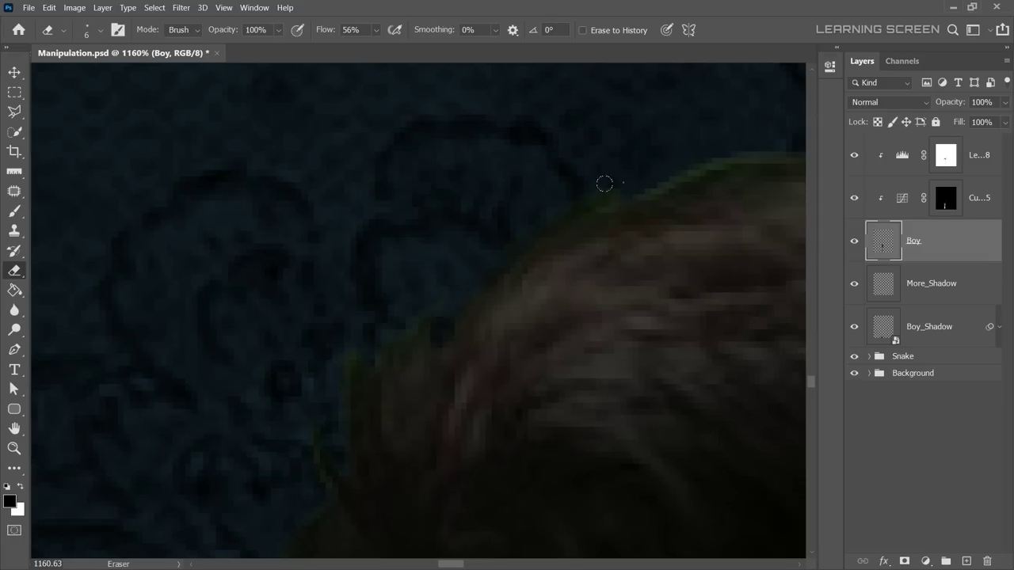
pyautogui.scroll(-1, 515, 214)
pyautogui.scroll(-1, 496, 224)
pyautogui.scroll(1, 491, 217)
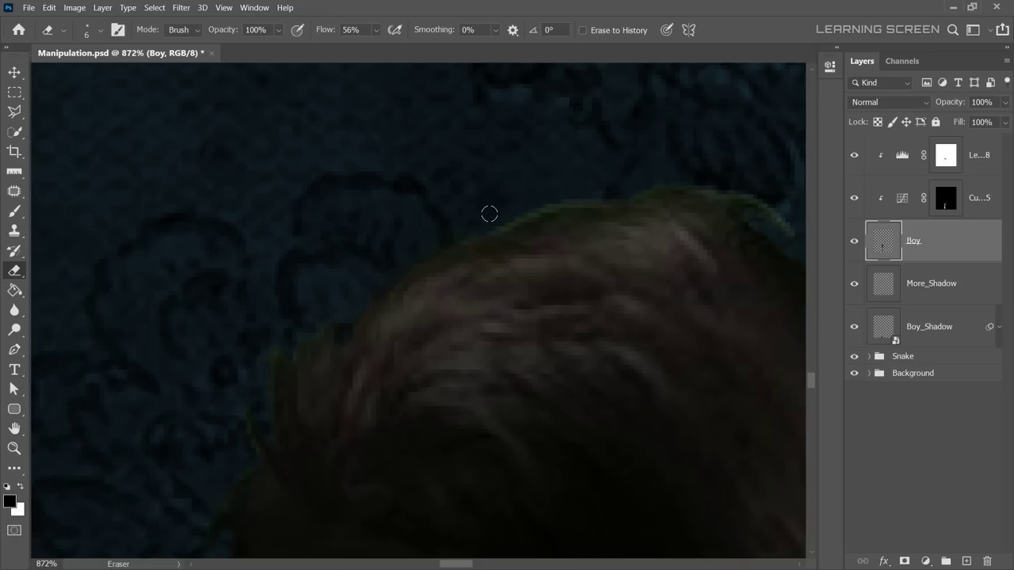
pyautogui.scroll(1, 495, 210)
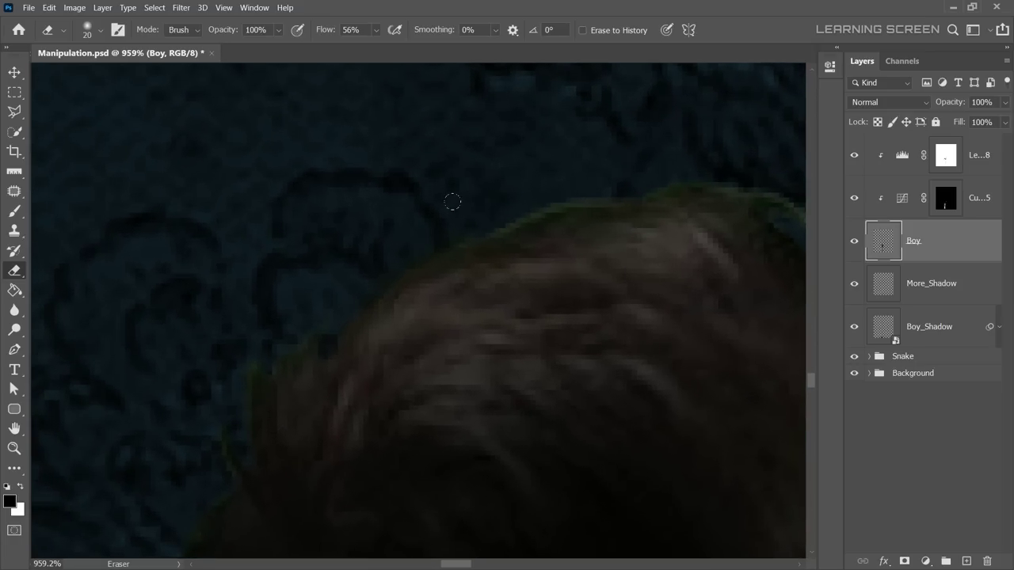
# Set the Brush to Color blend mode and paint sampled hair colour over the greenish hair fringe.
pyautogui.click(14, 212)
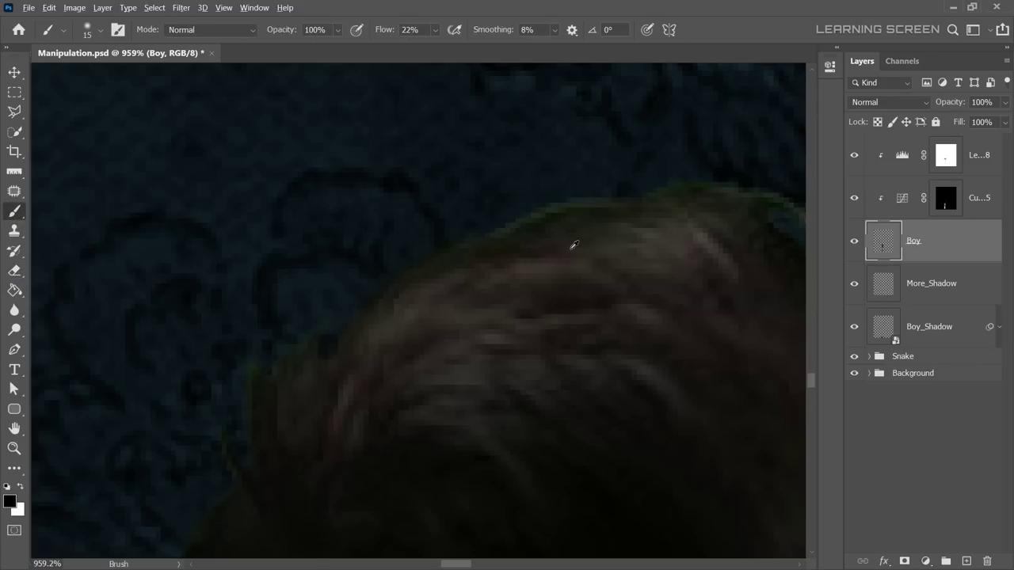
pyautogui.click(252, 30)
pyautogui.click(190, 418)
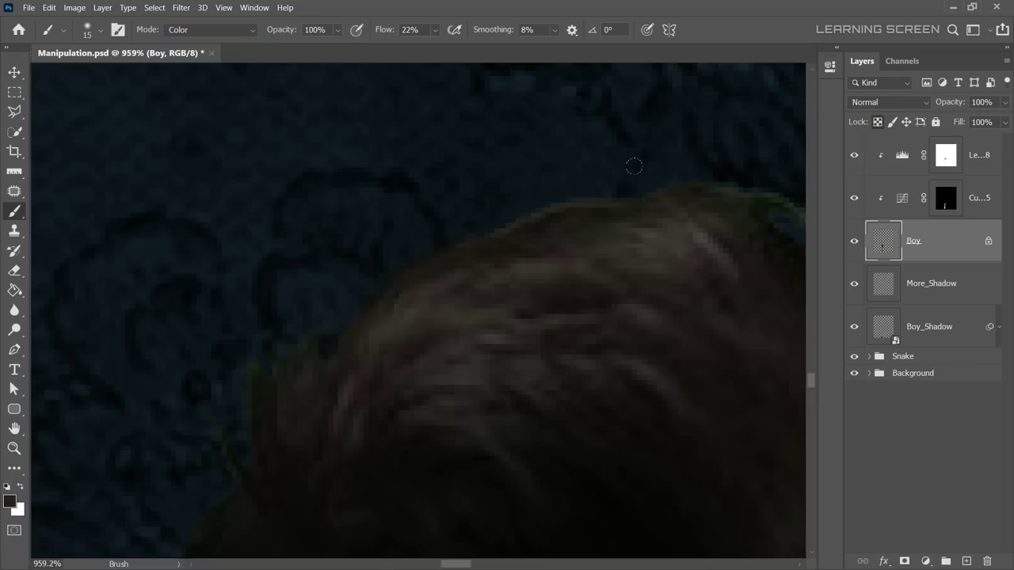
pyautogui.moveTo(683, 235); pyautogui.dragTo(507, 169)
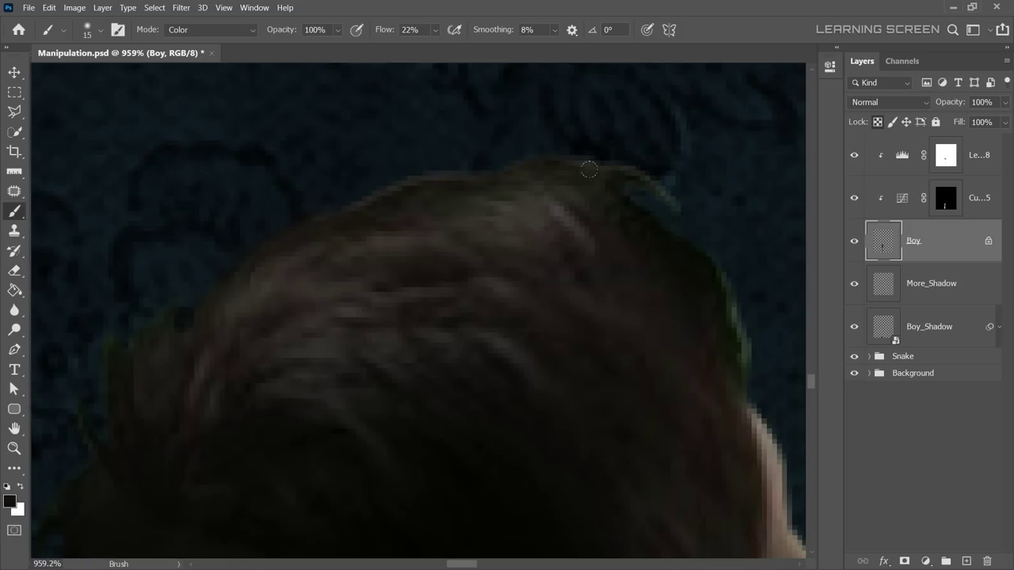
pyautogui.click(686, 282)
pyautogui.keyDown('alt'); pyautogui.click(727, 369); pyautogui.keyUp('alt')
pyautogui.keyDown('alt'); pyautogui.click(186, 339); pyautogui.keyUp('alt')
pyautogui.moveTo(142, 328); pyautogui.dragTo(412, 224)
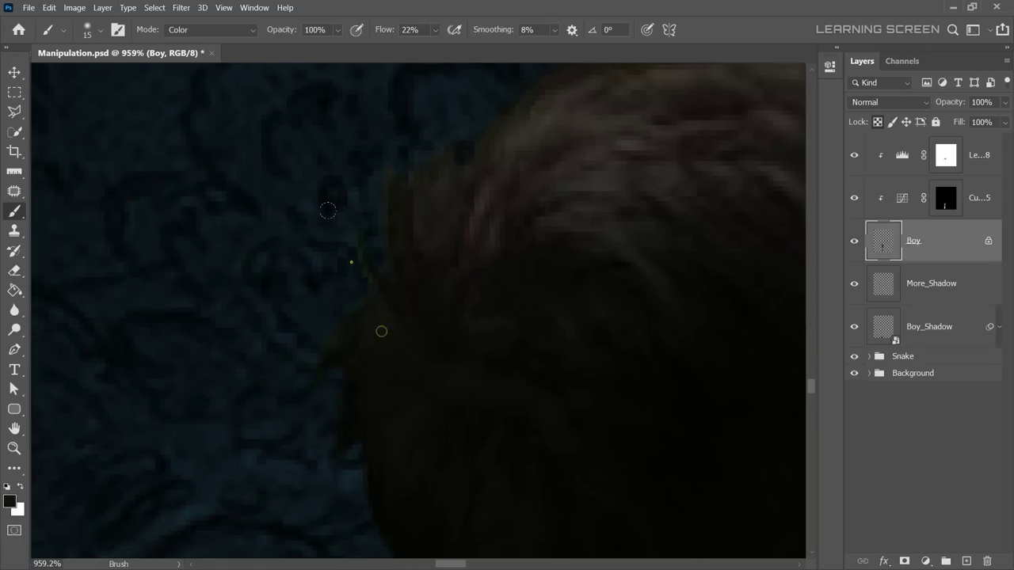
# Resample the paint colour near the shoulder to blend that edge, then return to the Move tool.
pyautogui.scroll(3, 329, 419)
pyautogui.hscroll(3, 329, 420)
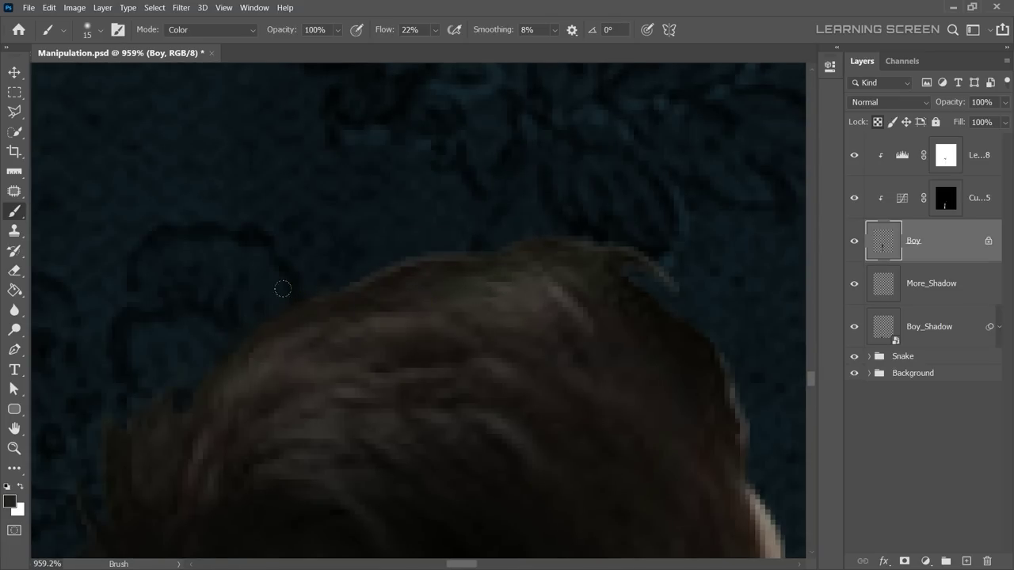
pyautogui.keyDown('alt'); pyautogui.click(236, 345); pyautogui.keyUp('alt')
pyautogui.scroll(-3, 380, 238)
pyautogui.scroll(-2, 357, 391)
pyautogui.scroll(5, 496, 425)
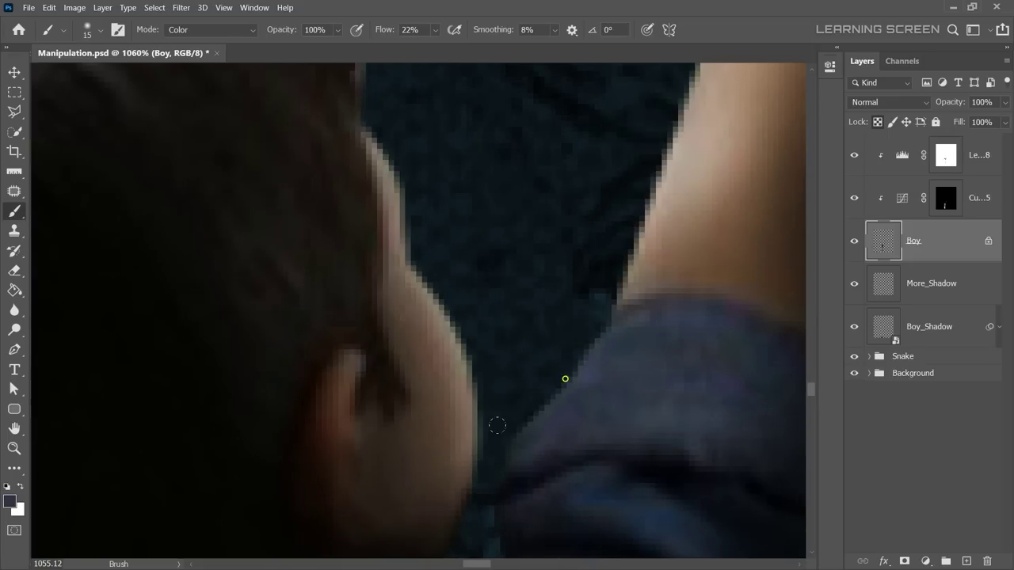
pyautogui.scroll(-5, 677, 331)
pyautogui.scroll(1, 502, 371)
pyautogui.scroll(1, 210, 162)
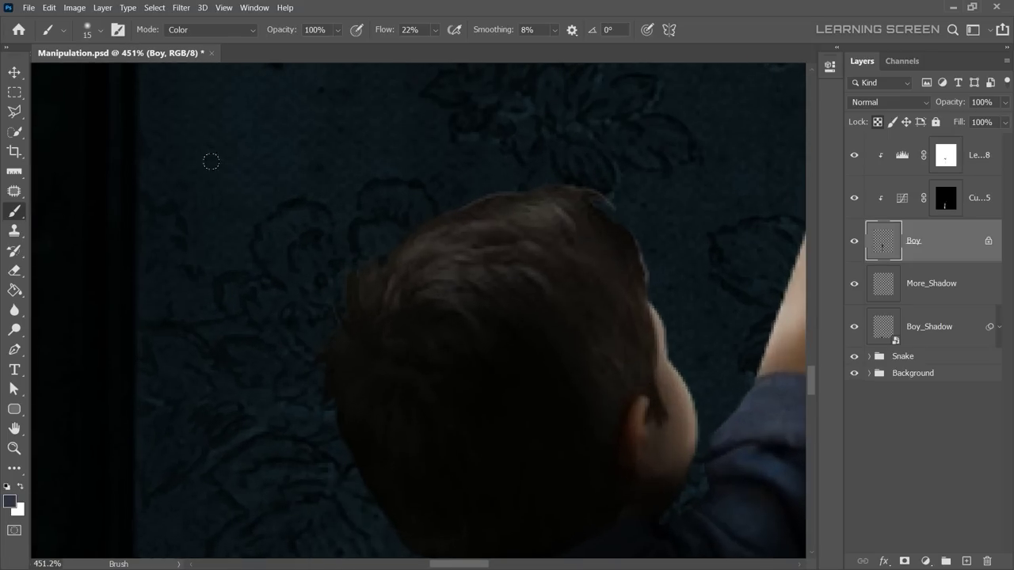
pyautogui.click(14, 72)
pyautogui.scroll(-4, 573, 340)
pyautogui.scroll(-2, 554, 343)
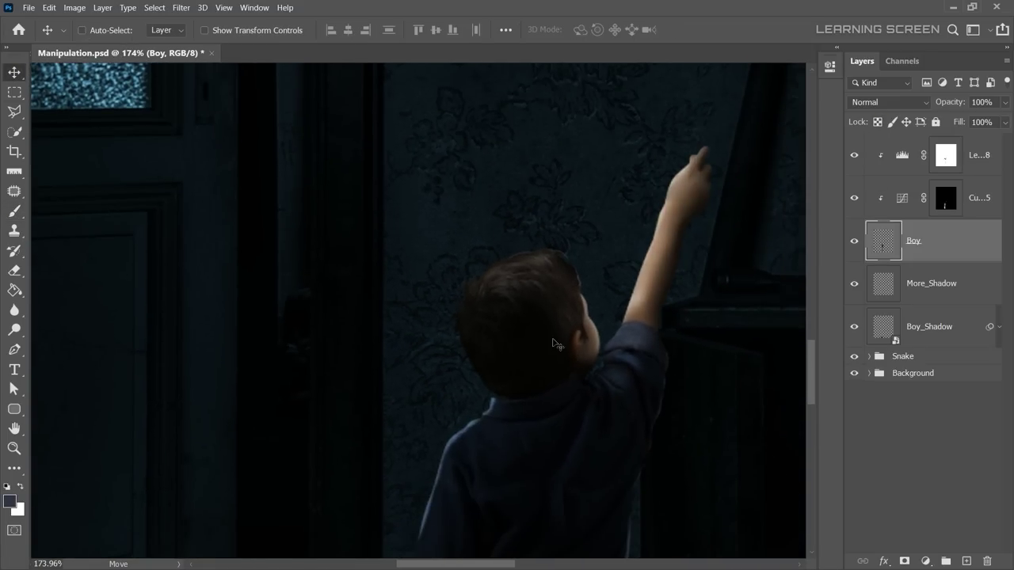
# Add a Levels layer clipped to Boy with input levels 11, 1.58 and 169.
pyautogui.click(974, 163)
pyautogui.click(925, 561)
pyautogui.click(919, 388)
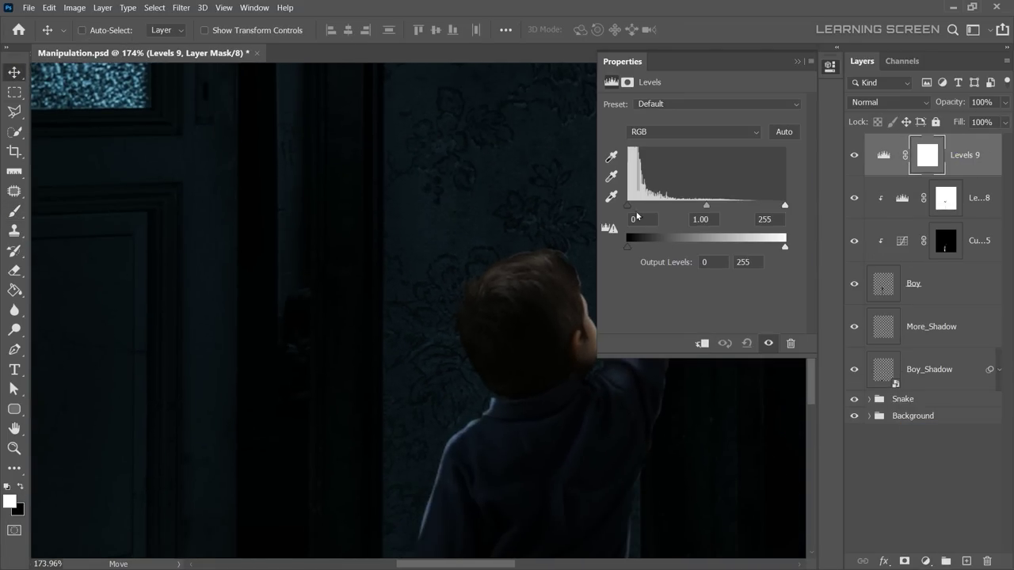
pyautogui.moveTo(627, 205); pyautogui.dragTo(640, 205)
pyautogui.click(702, 343)
pyautogui.moveTo(785, 205); pyautogui.dragTo(731, 205)
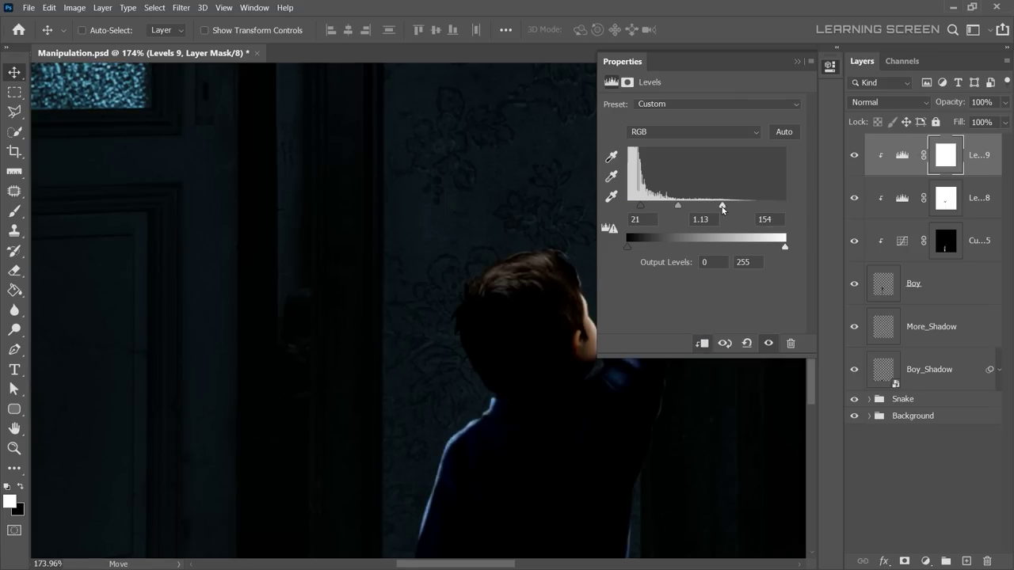
pyautogui.moveTo(639, 205); pyautogui.dragTo(667, 205)
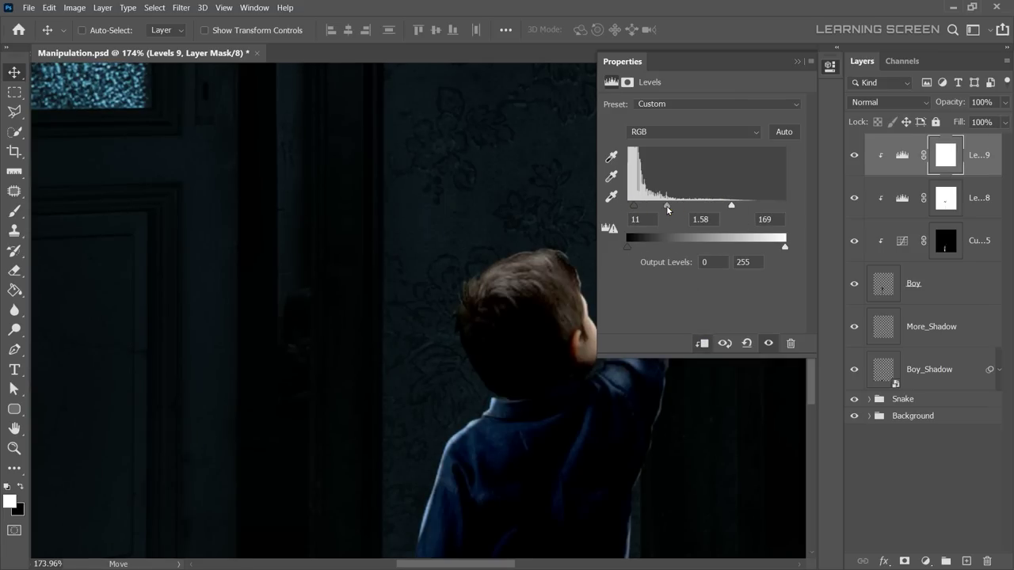
pyautogui.scroll(-3, 269, 229)
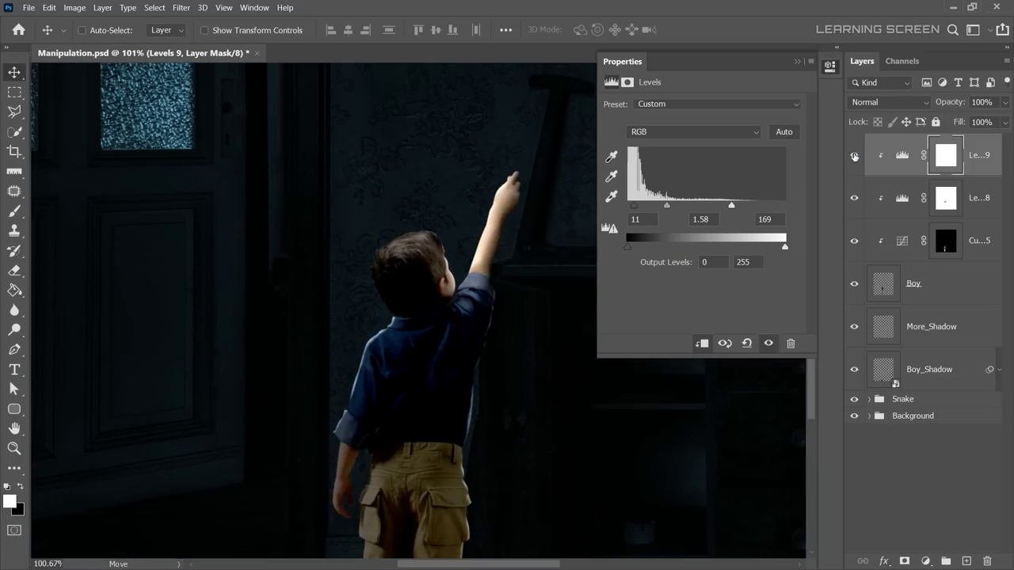
# Invert the Levels mask to black and paint white rim light on the arm, shirt edge, ear and hair.
pyautogui.hotkey('ctrl', 'i')
pyautogui.scroll(8, 476, 214)
pyautogui.press('b')
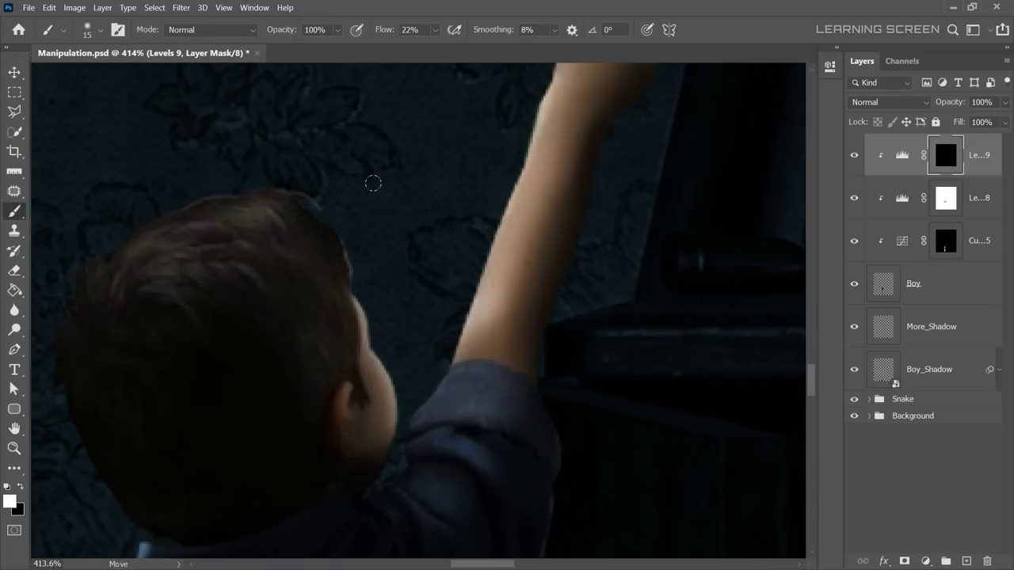
pyautogui.moveTo(481, 333); pyautogui.dragTo(554, 131)
pyautogui.moveTo(372, 317); pyautogui.dragTo(459, 491)
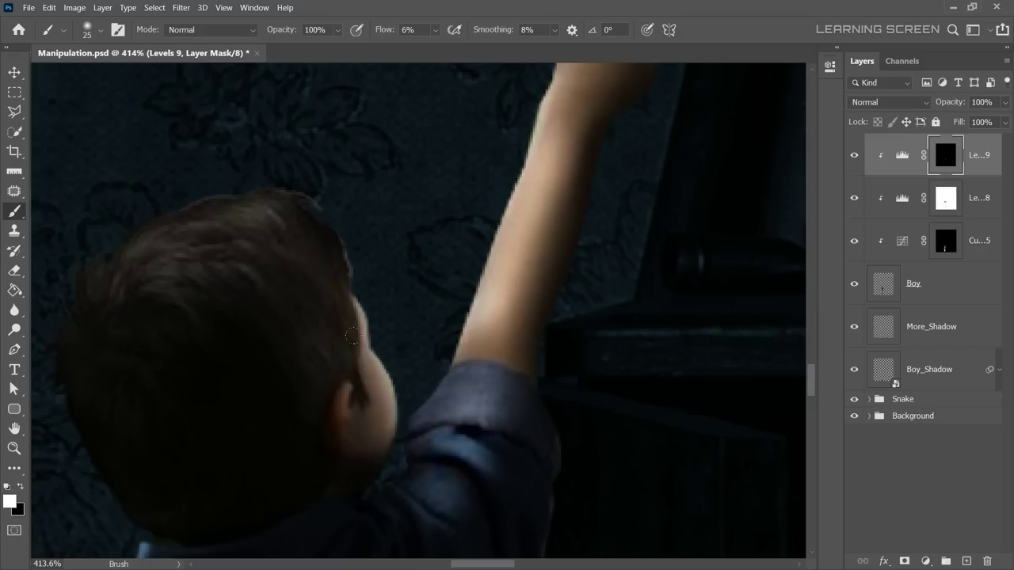
pyautogui.moveTo(301, 198); pyautogui.dragTo(61, 270)
# Reduce the brush size and flow and brighten the top of the boy's hair.
pyautogui.press('[')
pyautogui.hotkey('shift', '2')
pyautogui.hotkey('shift', '8')
pyautogui.scroll(-2, 238, 237)
pyautogui.moveTo(135, 261); pyautogui.dragTo(276, 235)
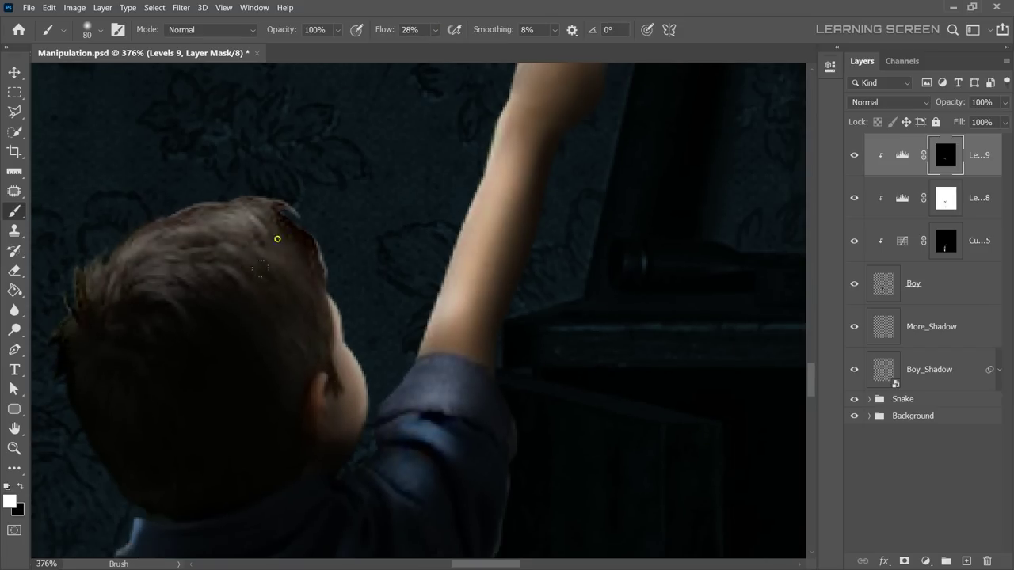
pyautogui.scroll(-6, 316, 238)
pyautogui.press(']')
pyautogui.press(']')
pyautogui.press(']')
pyautogui.scroll(5, 483, 112)
pyautogui.scroll(-5, 480, 210)
pyautogui.scroll(-3, 493, 403)
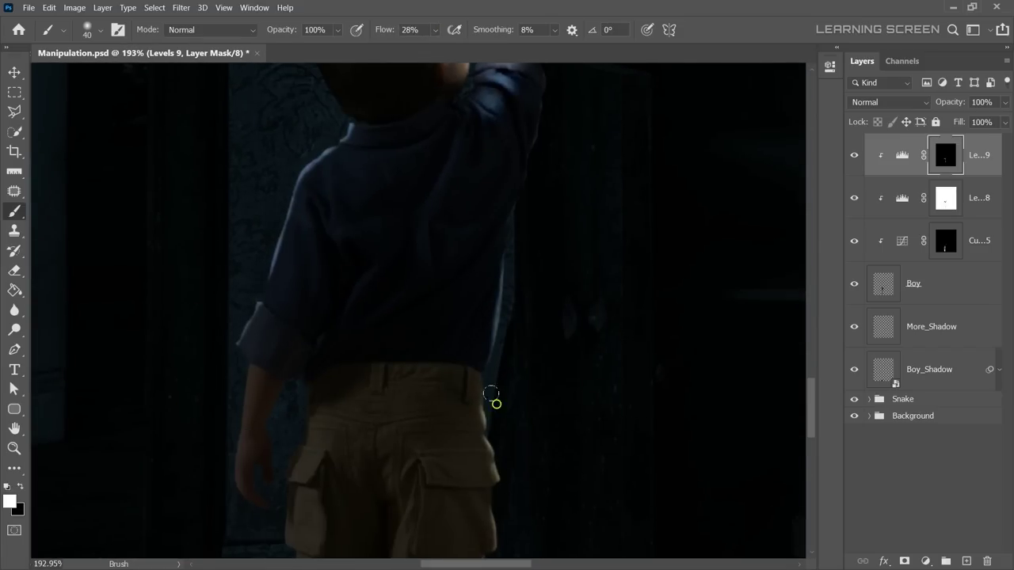
pyautogui.scroll(-5, 493, 403)
pyautogui.scroll(8, 370, 299)
pyautogui.press('[')
pyautogui.scroll(-5, 370, 299)
pyautogui.scroll(2, 414, 249)
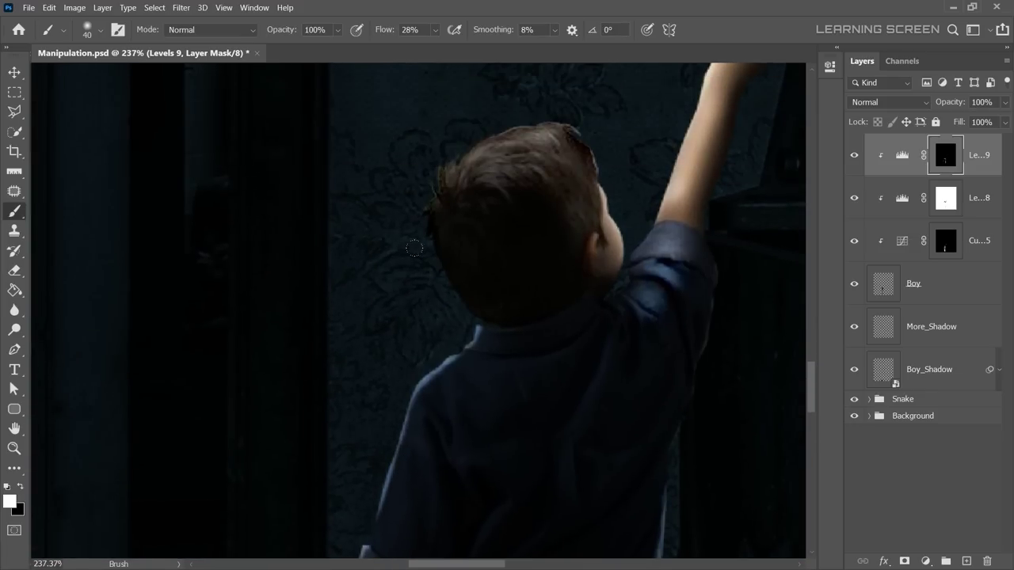
# Target the Levels 8 mask and shrink the brush for fine edge work.
pyautogui.click(937, 205)
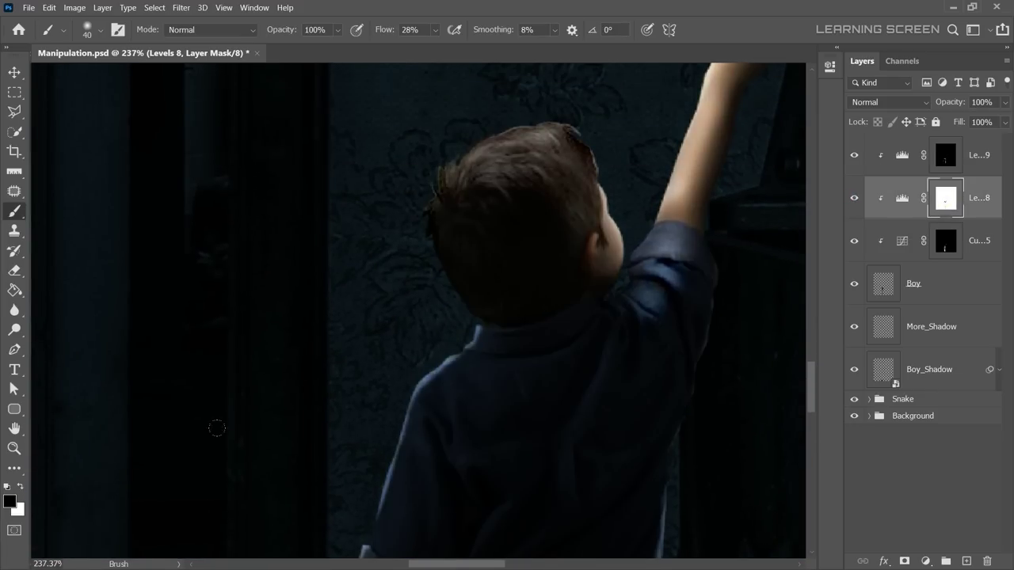
pyautogui.scroll(-5, 486, 179)
pyautogui.scroll(4, 469, 317)
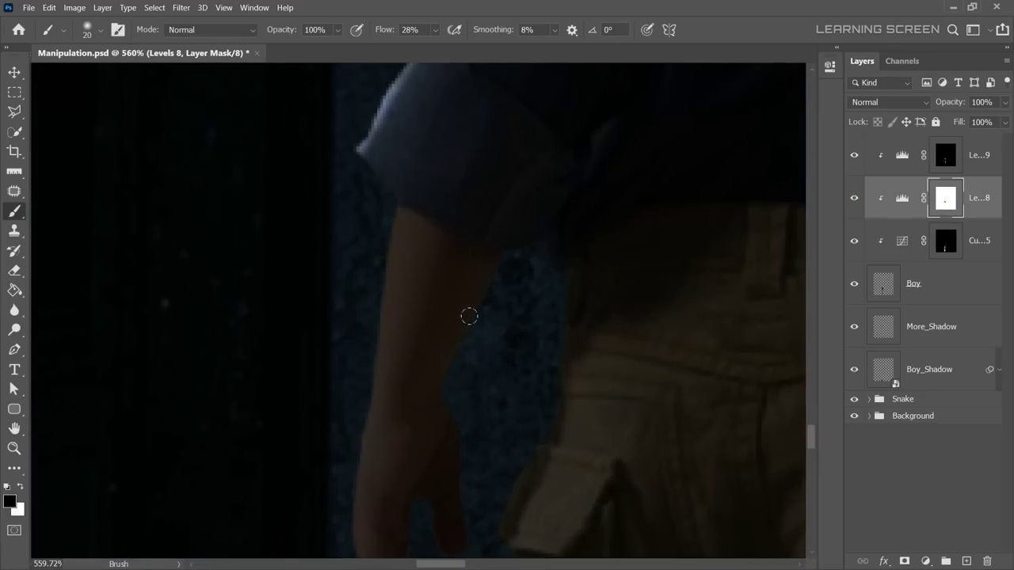
pyautogui.scroll(-3, 475, 261)
pyautogui.scroll(2, 469, 419)
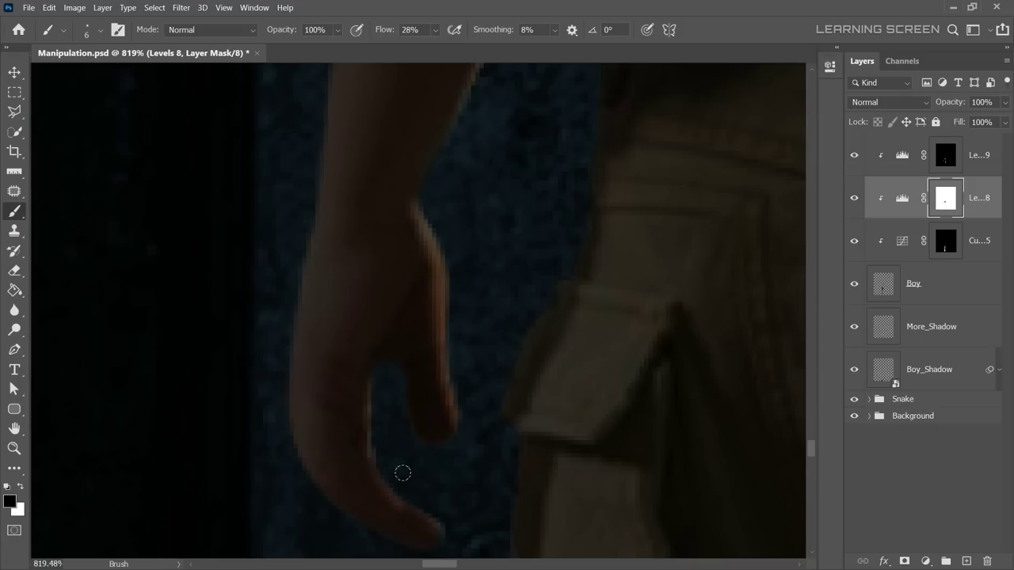
pyautogui.scroll(-2, 404, 467)
pyautogui.scroll(-2, 452, 211)
pyautogui.scroll(-4, 502, 453)
pyautogui.scroll(4, 568, 330)
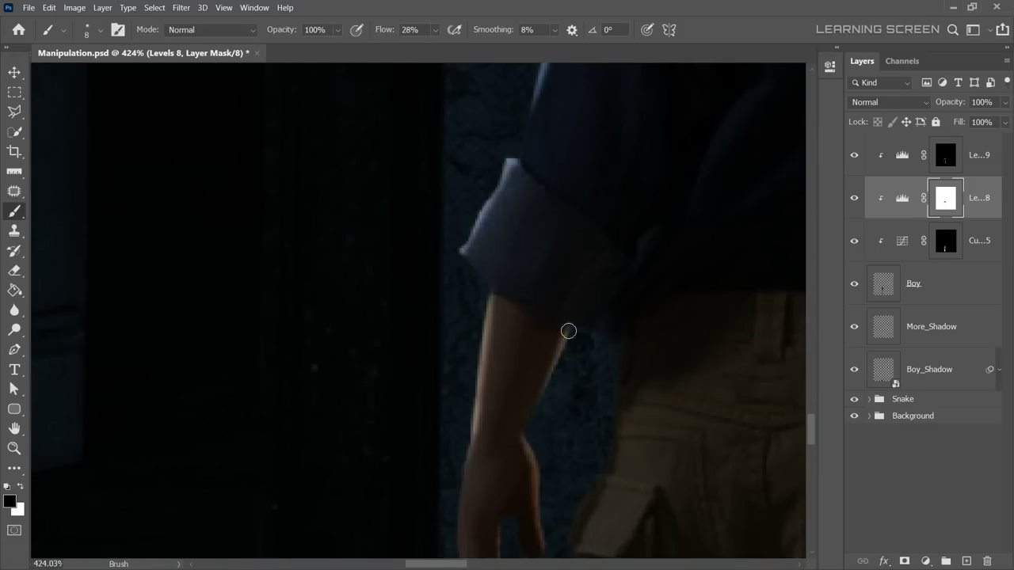
pyautogui.scroll(-4, 520, 361)
pyautogui.scroll(3, 515, 192)
pyautogui.scroll(1, 502, 320)
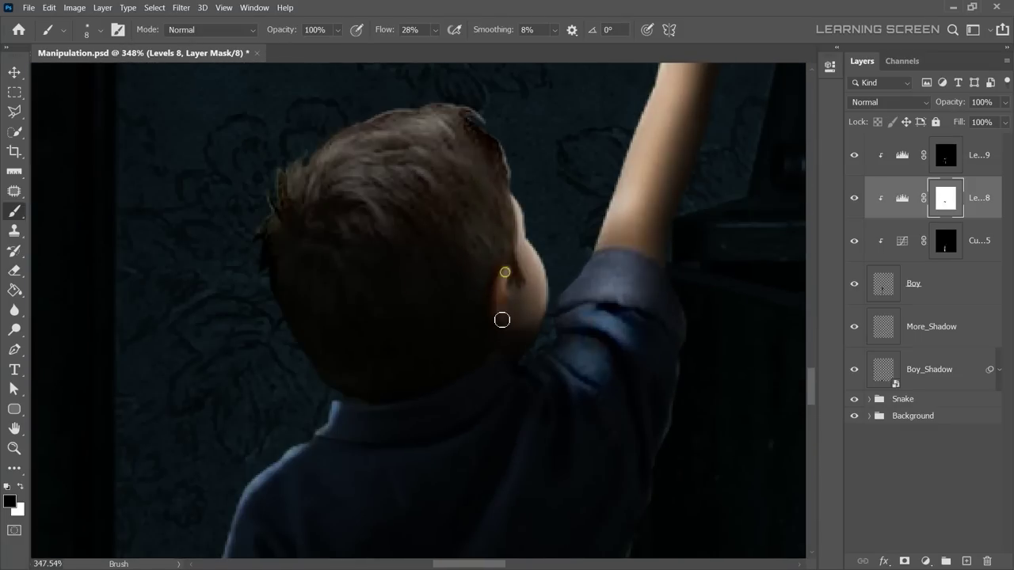
pyautogui.scroll(2, 513, 318)
pyautogui.scroll(-4, 502, 306)
pyautogui.scroll(4, 579, 362)
pyautogui.press('[')
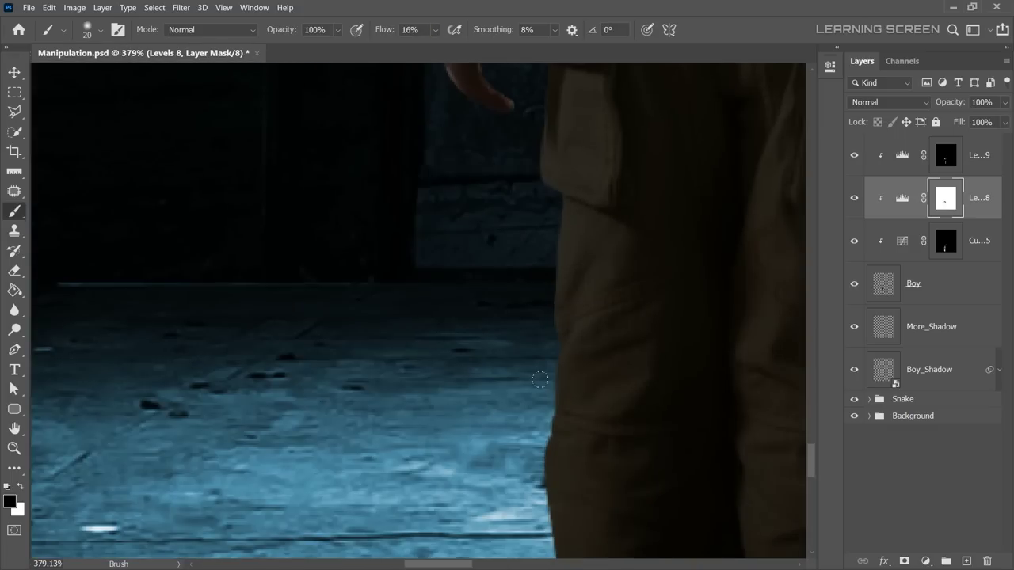
pyautogui.scroll(2, 521, 396)
pyautogui.press('[')
pyautogui.scroll(1, 475, 317)
pyautogui.scroll(-3, 430, 233)
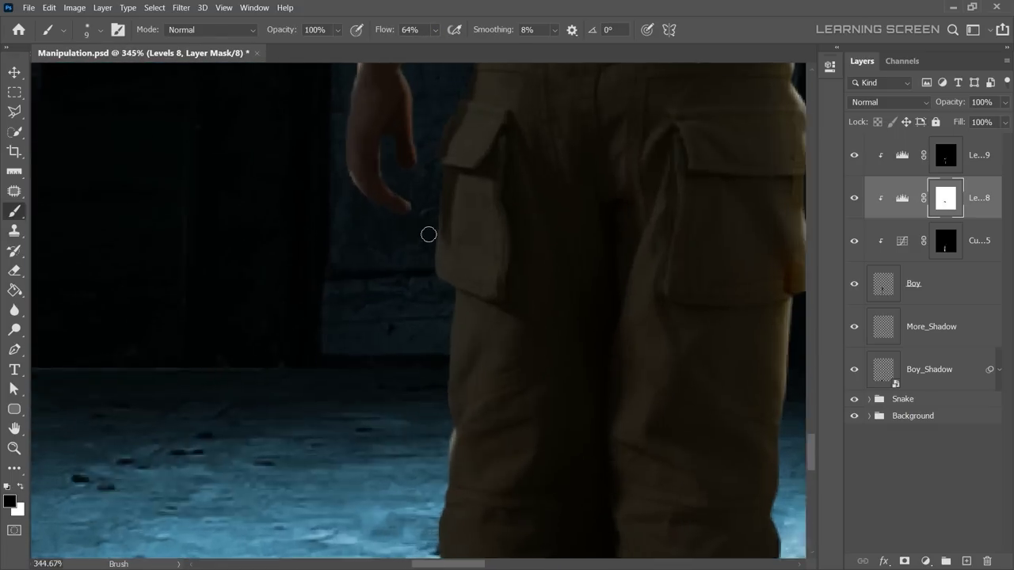
pyautogui.scroll(-2, 442, 427)
pyautogui.scroll(5, 442, 427)
pyautogui.scroll(2, 467, 175)
# Touch up the lighting along the trouser leg edge, undoing a stroke, and enlarge the brush again.
pyautogui.moveTo(402, 230); pyautogui.dragTo(408, 293)
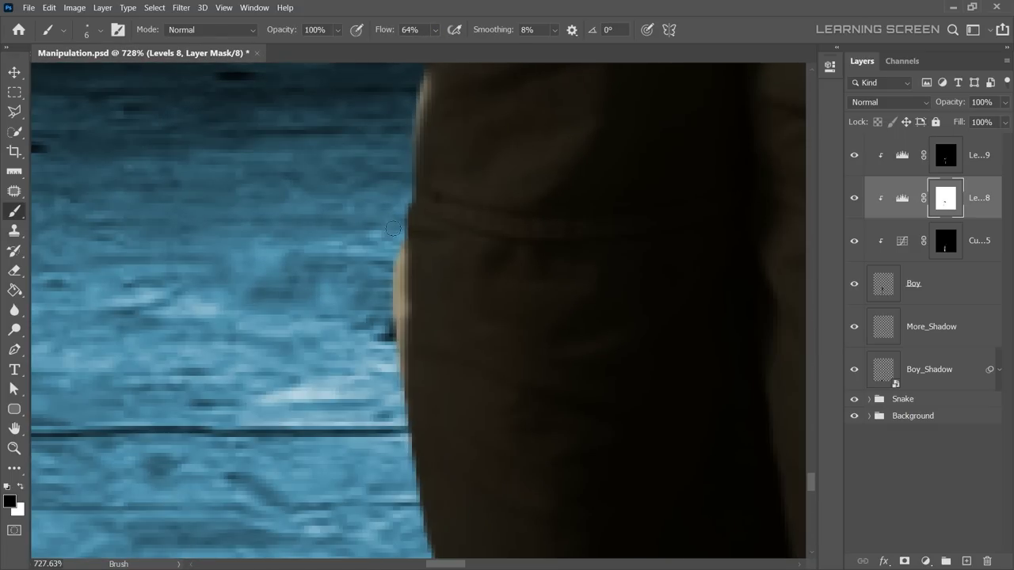
pyautogui.press('[')
pyautogui.scroll(-6, 332, 327)
pyautogui.scroll(5, 332, 327)
pyautogui.scroll(-1, 396, 333)
pyautogui.scroll(-5, 396, 333)
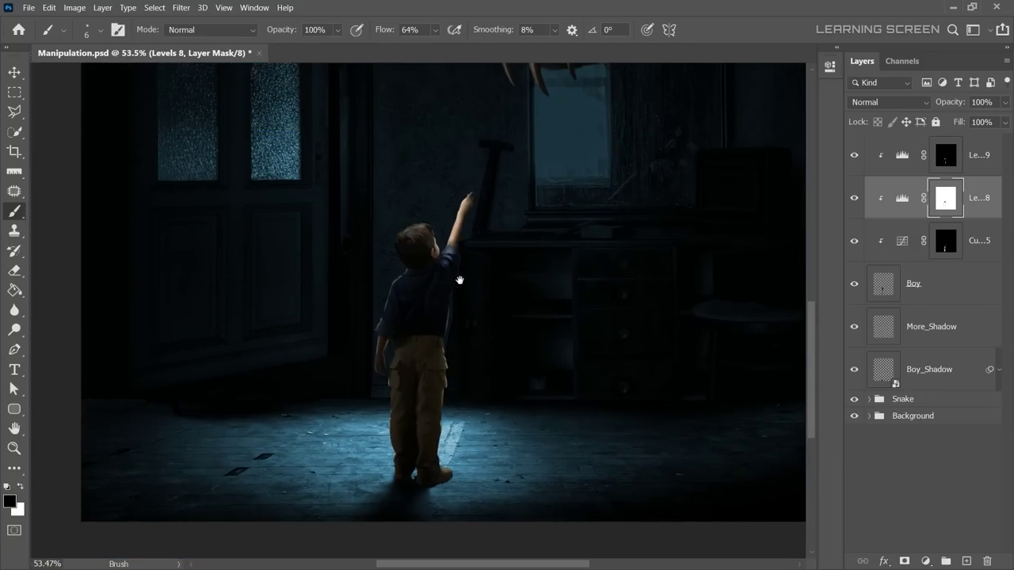
pyautogui.scroll(4, 415, 391)
pyautogui.hotkey('ctrl', 'z')
pyautogui.press(']')
pyautogui.press(']')
pyautogui.press(']')
pyautogui.scroll(-3, 414, 352)
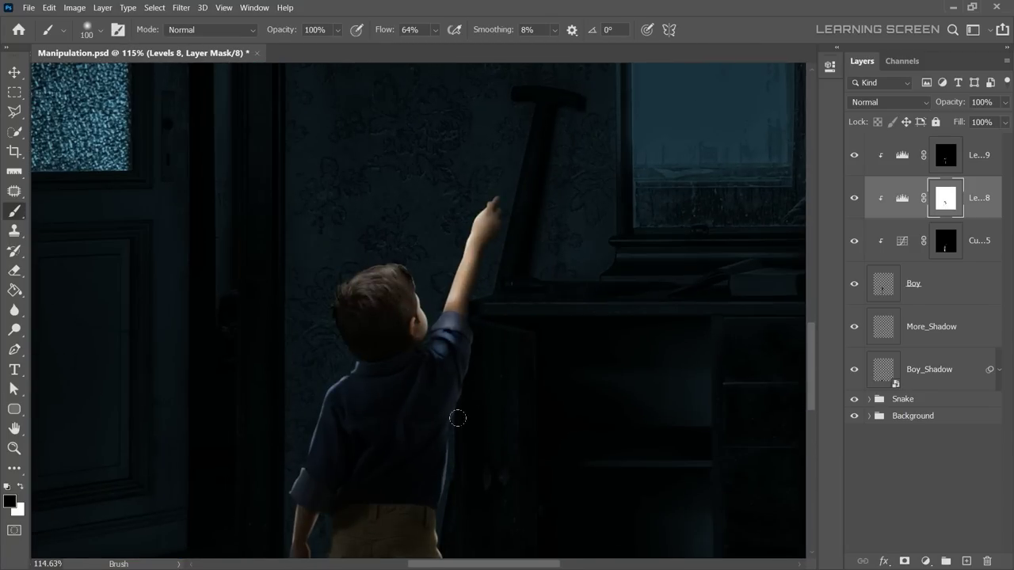
pyautogui.scroll(-4, 453, 416)
pyautogui.press(']')
pyautogui.press(']')
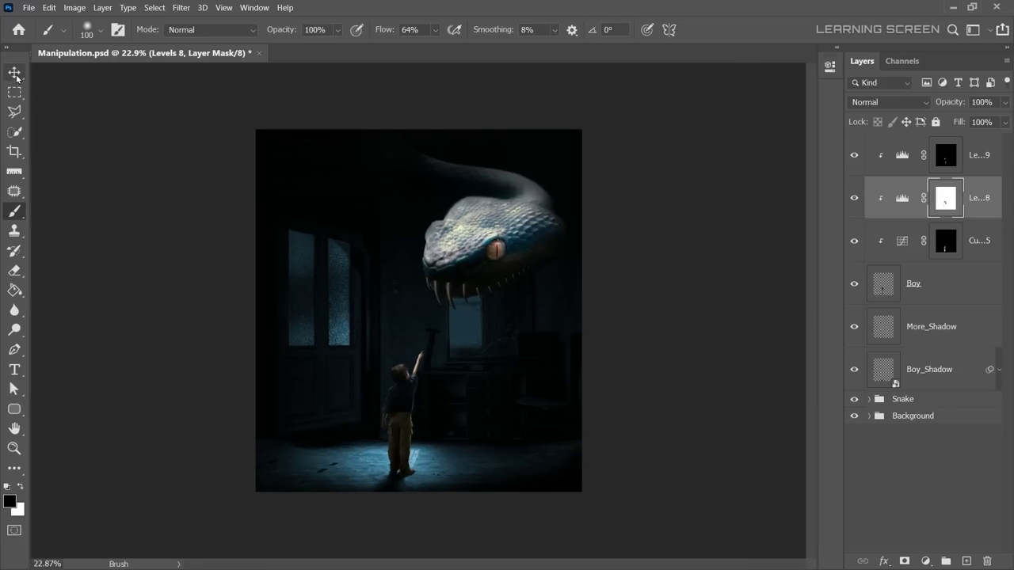
# Copy the whole Rose.png image into Manipulation.psd above Levels 9, then close Rose.png.
pyautogui.click(15, 73)
pyautogui.click(974, 171)
pyautogui.click(29, 8)
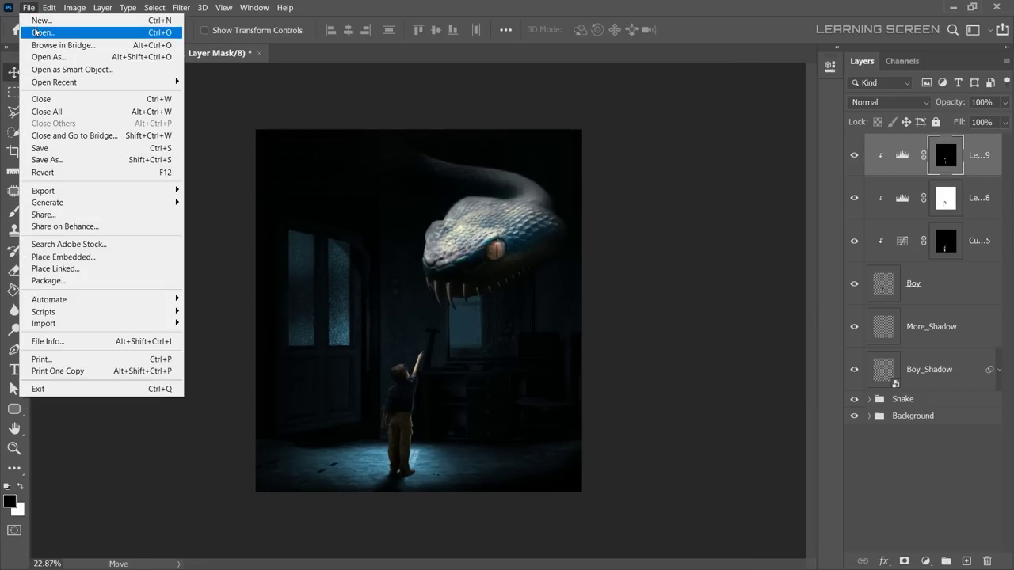
pyautogui.click(36, 32)
pyautogui.doubleClick(465, 102)
pyautogui.hotkey('ctrl', 'a')
pyautogui.hotkey('ctrl', 'c')
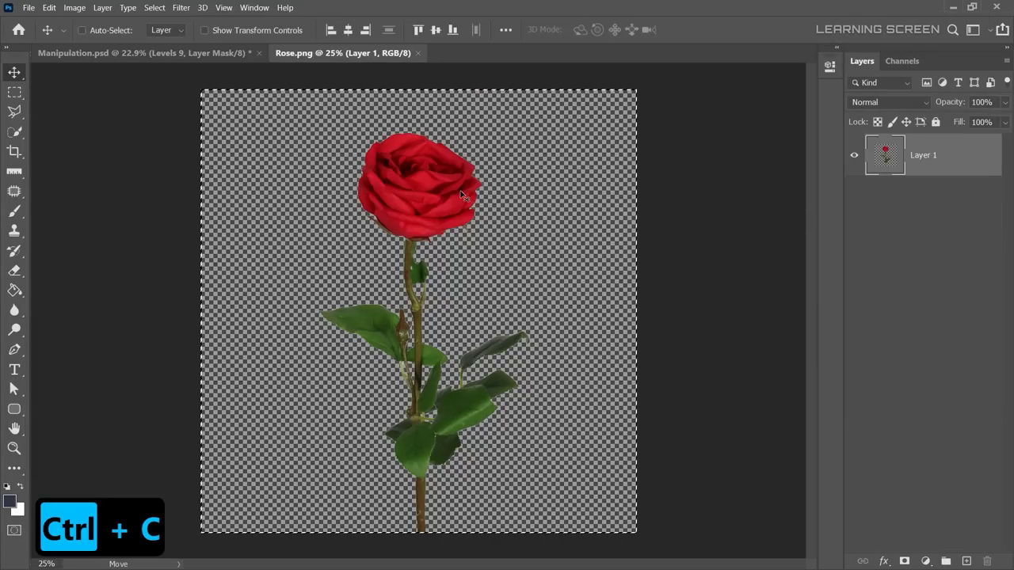
pyautogui.click(218, 54)
pyautogui.hotkey('ctrl', 'v')
pyautogui.click(385, 54)
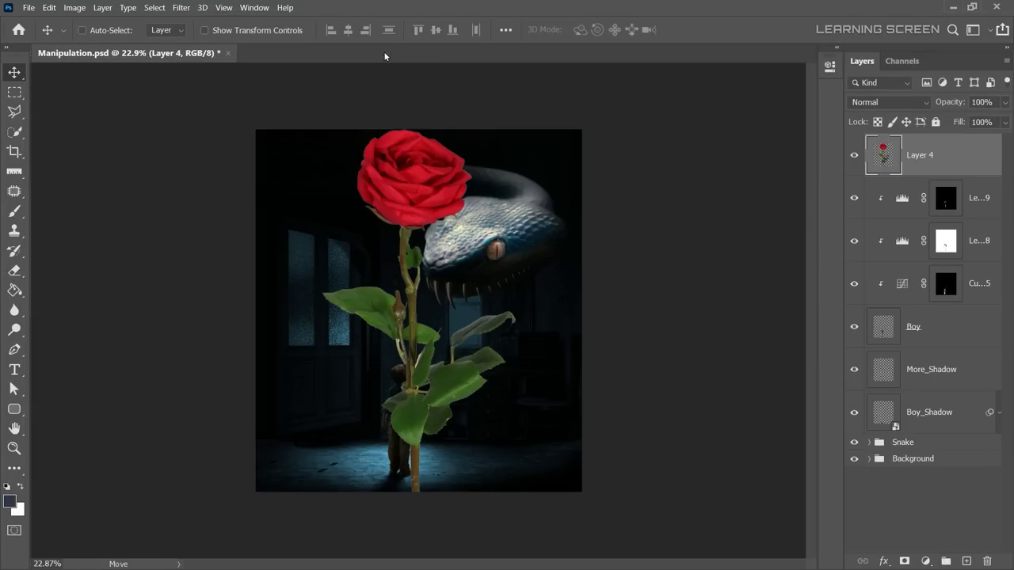
pyautogui.hotkey('ctrl', '0')
# Flip the pasted rose, shrink it and move it into the boy's raised hand.
pyautogui.hotkey('ctrl', 't')
pyautogui.rightClick(432, 240)
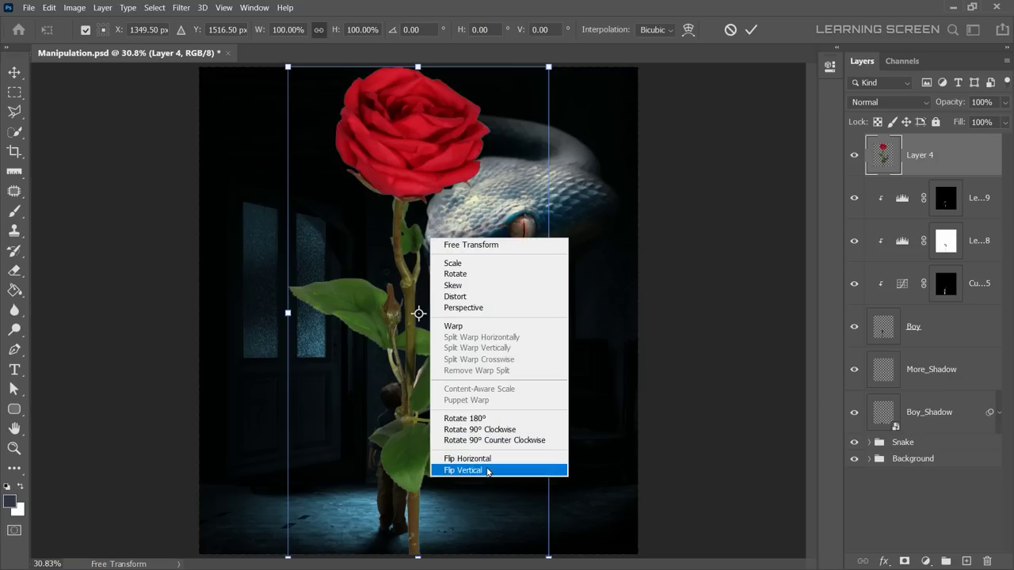
pyautogui.click(475, 451)
pyautogui.moveTo(546, 69); pyautogui.dragTo(362, 407)
pyautogui.moveTo(327, 475); pyautogui.dragTo(423, 326)
pyautogui.moveTo(457, 245); pyautogui.dragTo(407, 335)
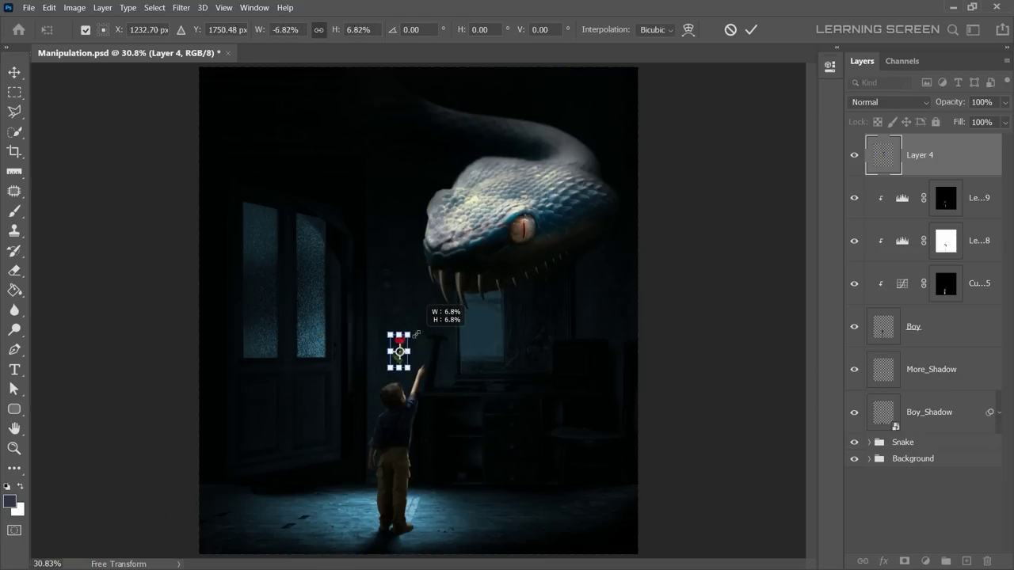
# Nudge the rose right, tilt it slightly and commit the transform.
pyautogui.scroll(1, 400, 350)
pyautogui.hotkey('ctrl', '0')
pyautogui.hotkey('shift', 'Right')
pyautogui.hotkey('shift', 'Right')
pyautogui.hotkey('shift', 'Right')
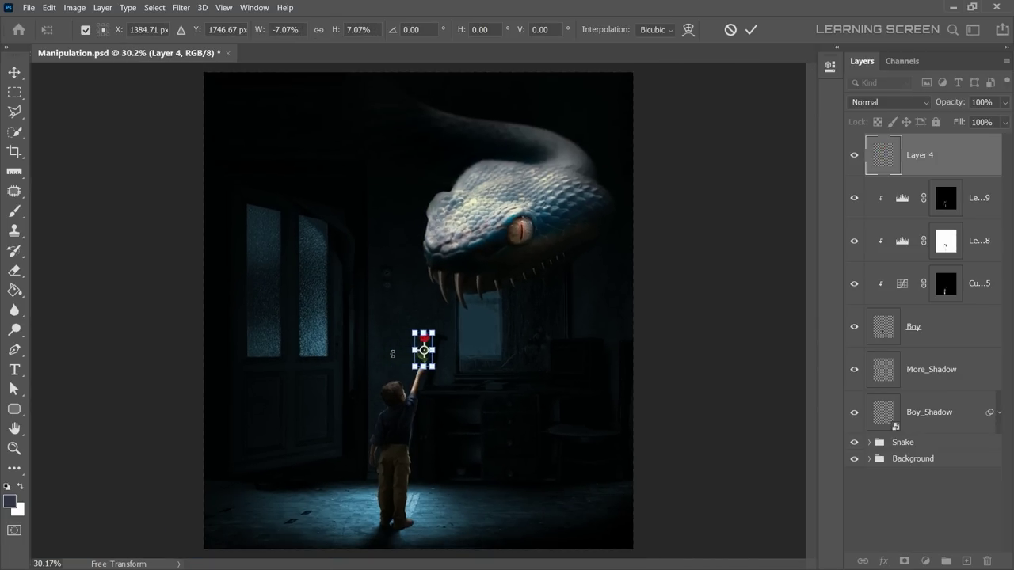
pyautogui.scroll(8, 424, 348)
pyautogui.scroll(3, 424, 349)
pyautogui.moveTo(459, 158); pyautogui.dragTo(432, 254)
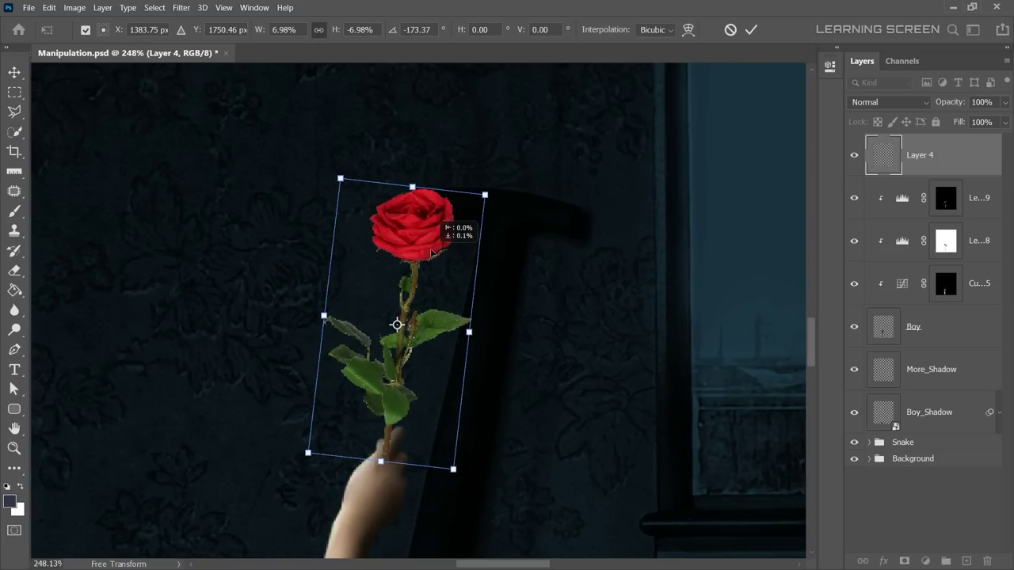
pyautogui.click(751, 29)
# Shift the rose slightly so it sits in the boy's grip.
pyautogui.scroll(2, 438, 323)
pyautogui.scroll(3, 437, 323)
pyautogui.scroll(-6, 437, 322)
pyautogui.scroll(2, 438, 322)
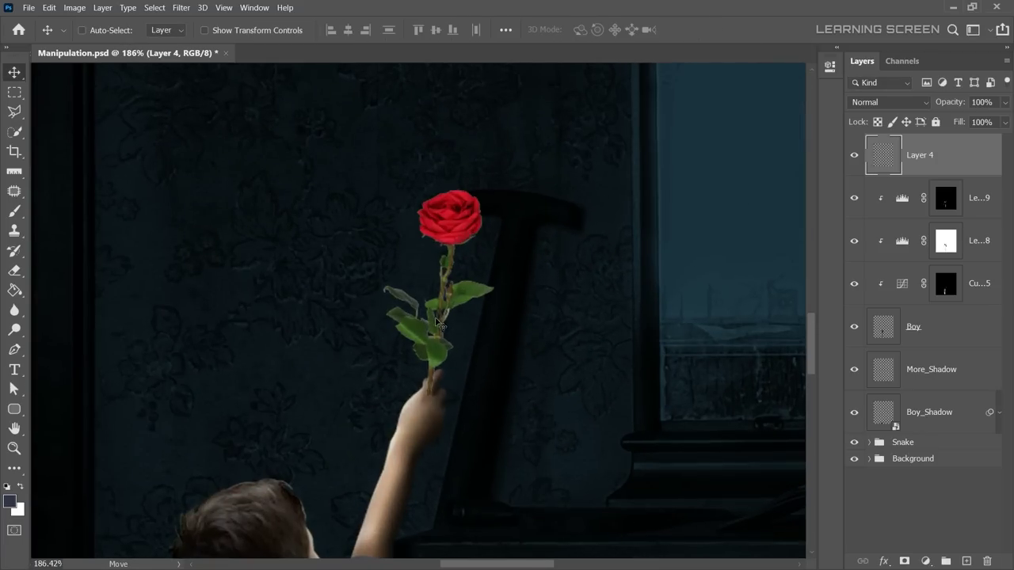
pyautogui.scroll(4, 438, 323)
pyautogui.moveTo(456, 336); pyautogui.dragTo(451, 331)
pyautogui.scroll(-5, 452, 331)
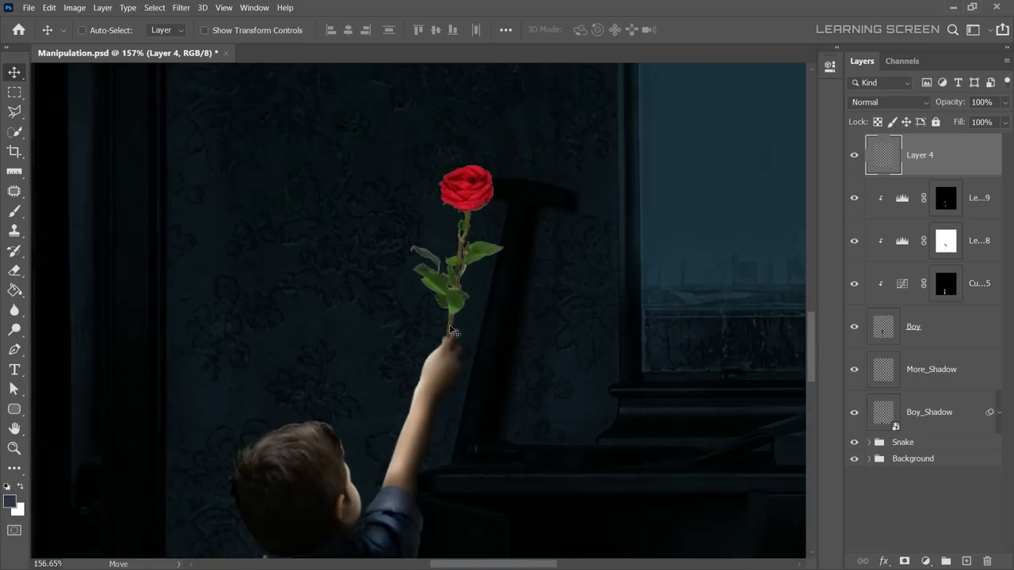
pyautogui.scroll(-5, 452, 331)
pyautogui.scroll(8, 451, 331)
pyautogui.hotkey('ctrl', 't')
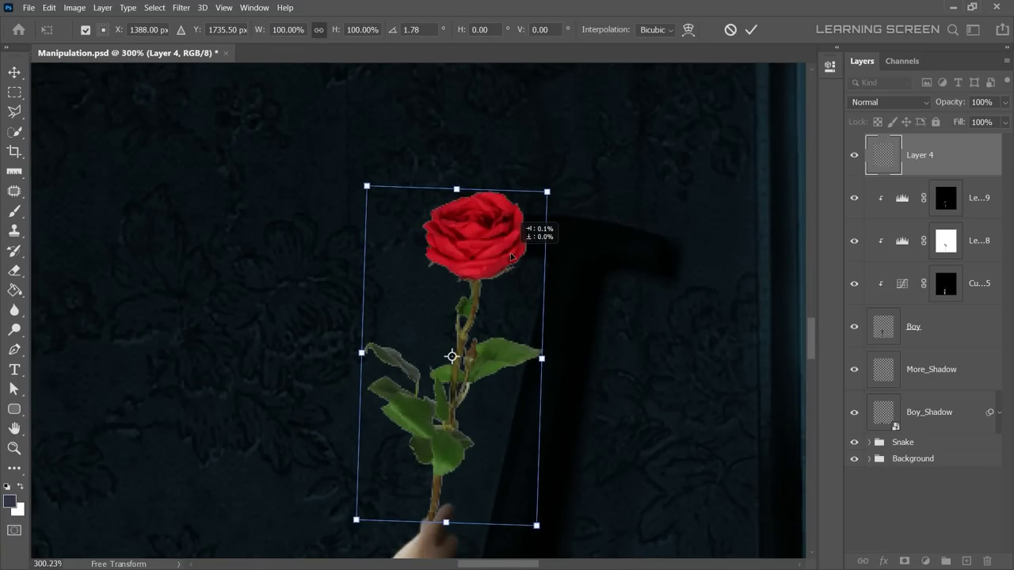
pyautogui.press('Return')
pyautogui.scroll(2, 511, 257)
pyautogui.scroll(2, 402, 267)
# Try a warp on a rectangular selection around the bloom, then cancel it.
pyautogui.press('m')
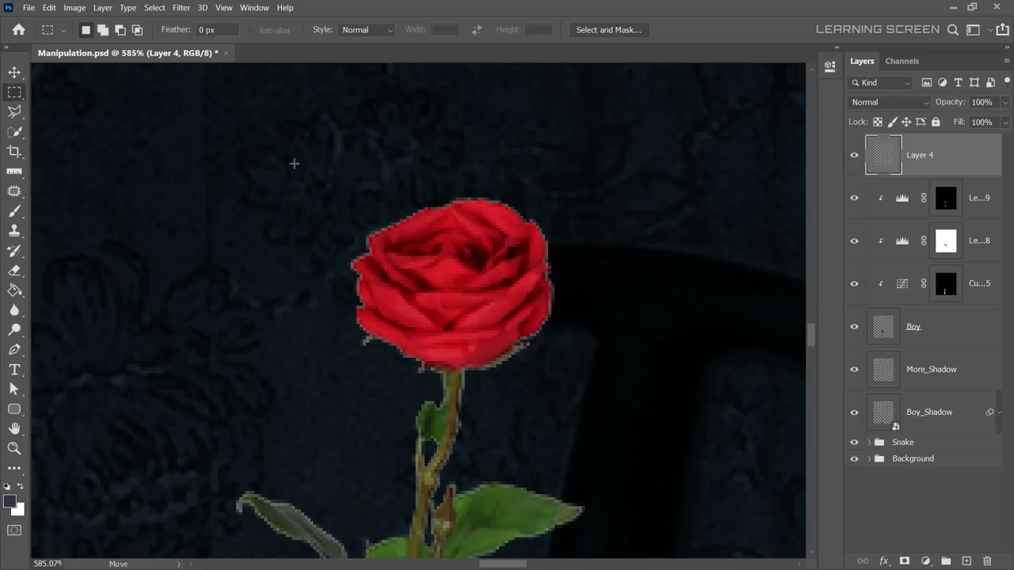
pyautogui.moveTo(256, 140); pyautogui.dragTo(631, 373)
pyautogui.rightClick(463, 296)
pyautogui.click(298, 133)
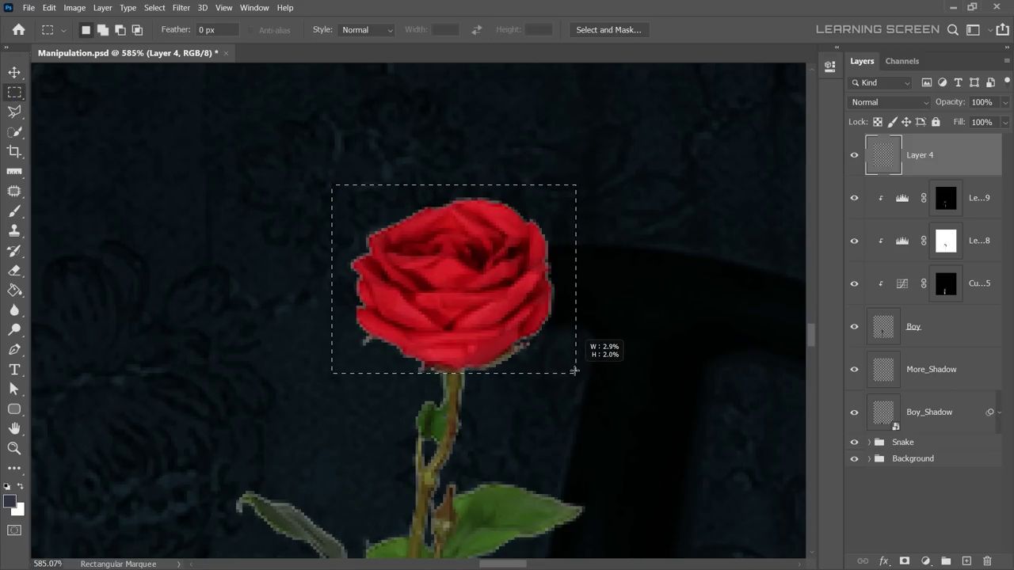
pyautogui.hotkey('ctrl', 't')
pyautogui.rightClick(492, 286)
pyautogui.click(514, 373)
pyautogui.moveTo(576, 186)
pyautogui.mouseDown()
pyautogui.moveTo(625, 154)
pyautogui.moveTo(676, 143)
pyautogui.mouseUp()
pyautogui.moveTo(332, 185); pyautogui.dragTo(207, 95)
pyautogui.moveTo(495, 185); pyautogui.dragTo(490, 272)
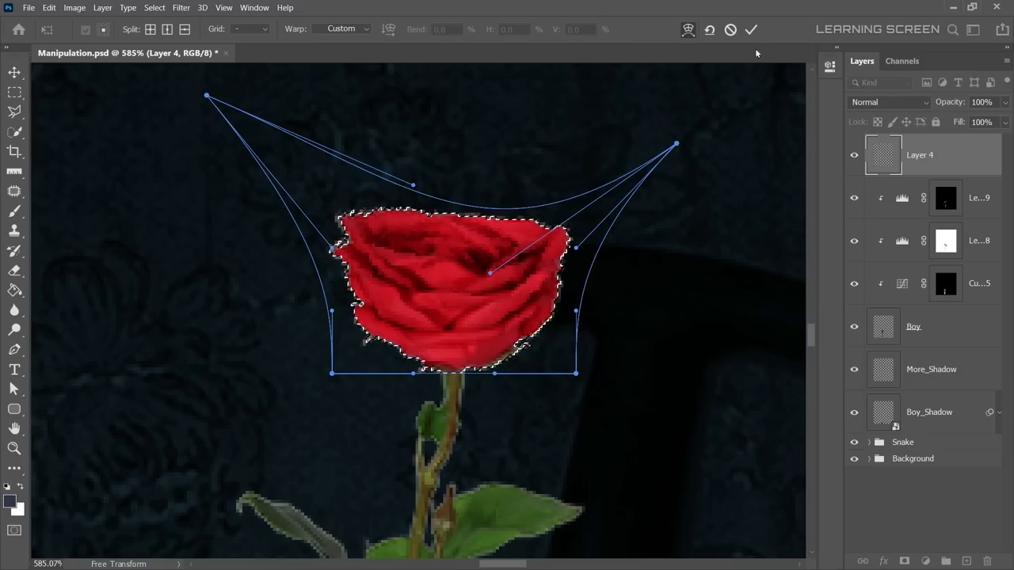
pyautogui.press('Escape')
# Erase the light fringe along the rose bloom's top edge with the Eraser.
pyautogui.scroll(3, 605, 222)
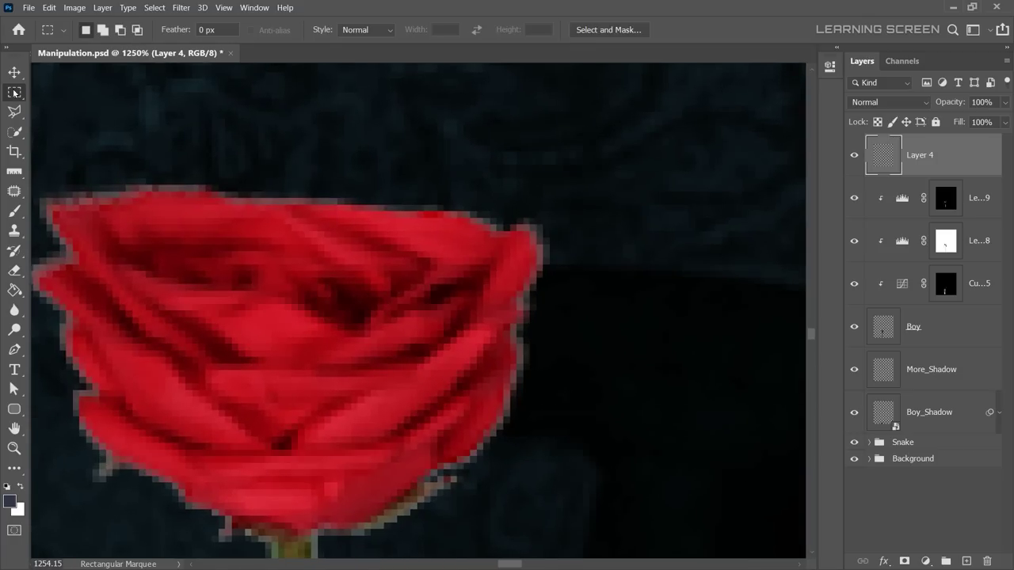
pyautogui.click(14, 270)
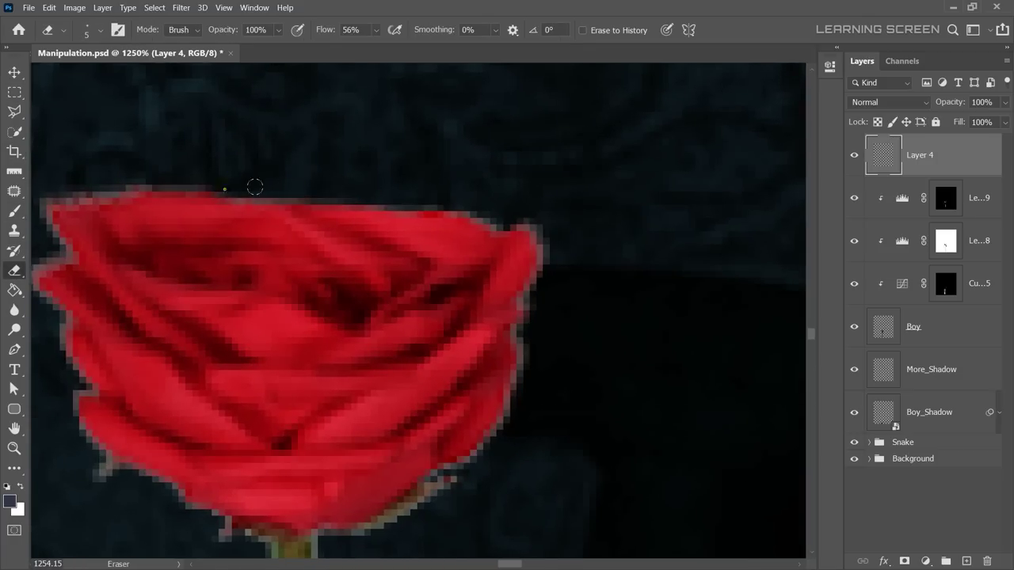
pyautogui.moveTo(255, 187)
pyautogui.mouseDown()
pyautogui.moveTo(543, 226)
pyautogui.moveTo(548, 396)
pyautogui.mouseUp()
pyautogui.moveTo(324, 373); pyautogui.dragTo(554, 381)
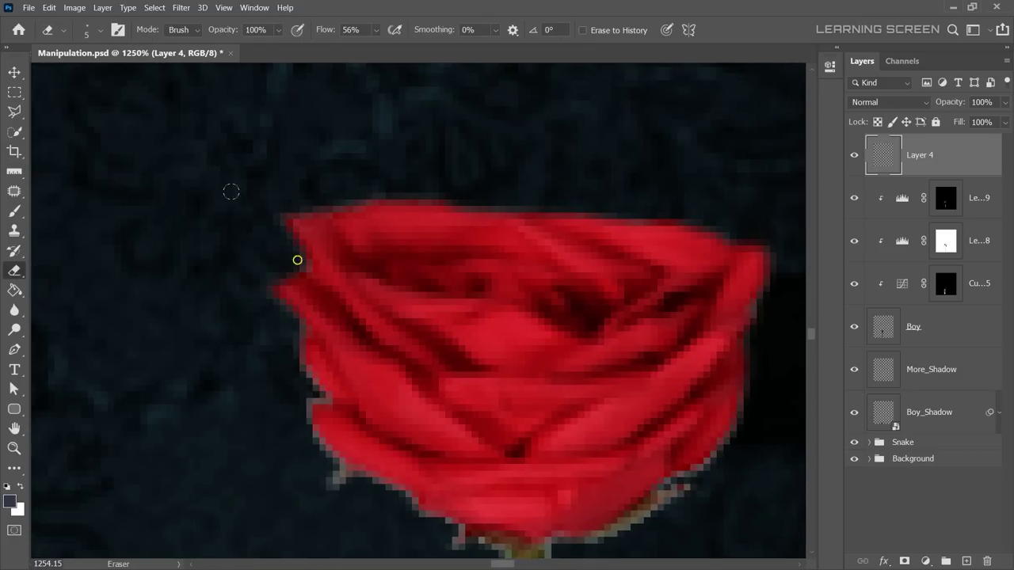
pyautogui.scroll(-3, 302, 439)
pyautogui.moveTo(622, 351); pyautogui.dragTo(611, 385)
pyautogui.scroll(-3, 424, 287)
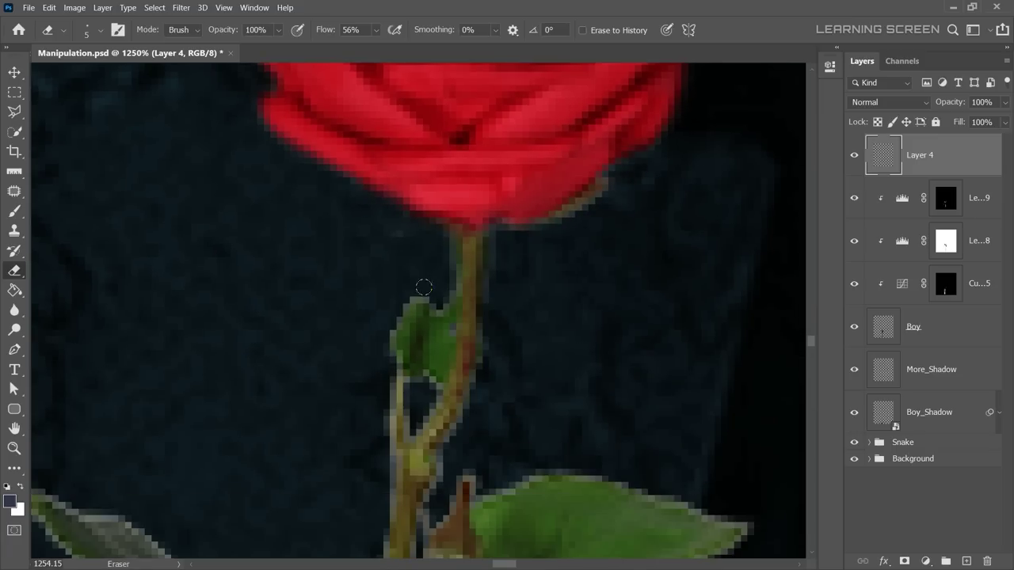
pyautogui.scroll(-3, 442, 461)
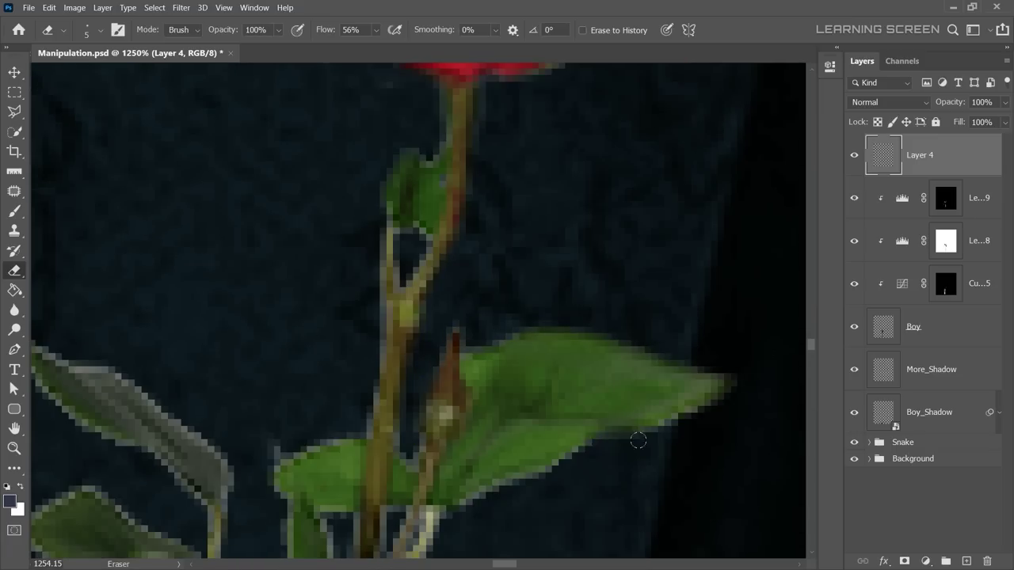
pyautogui.scroll(-3, 534, 334)
# Erase the fringes along the lower and upper leaf edges, undoing the last stroke.
pyautogui.moveTo(104, 144); pyautogui.dragTo(190, 483)
pyautogui.scroll(2, 190, 483)
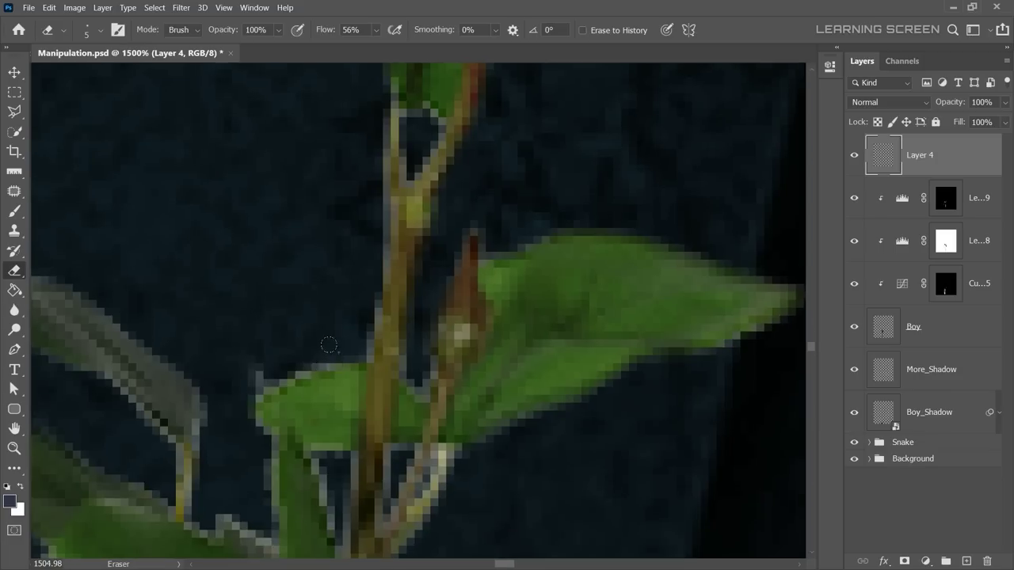
pyautogui.scroll(-3, 317, 357)
pyautogui.scroll(-2, 347, 442)
pyautogui.moveTo(347, 442); pyautogui.dragTo(487, 290)
pyautogui.scroll(-3, 350, 213)
pyautogui.scroll(-2, 303, 274)
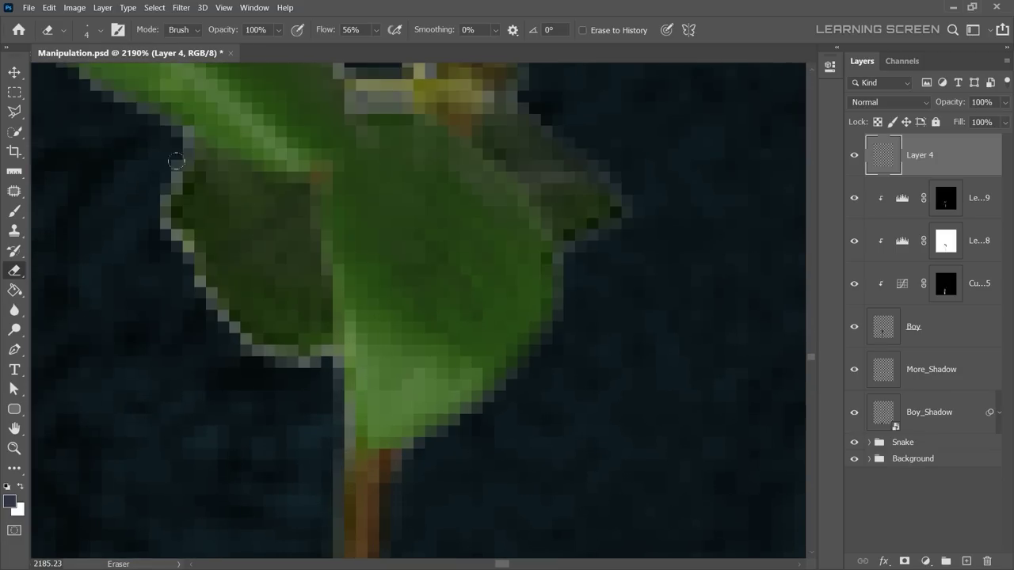
pyautogui.scroll(1, 306, 340)
pyautogui.moveTo(326, 161); pyautogui.dragTo(412, 110)
pyautogui.scroll(-3, 357, 238)
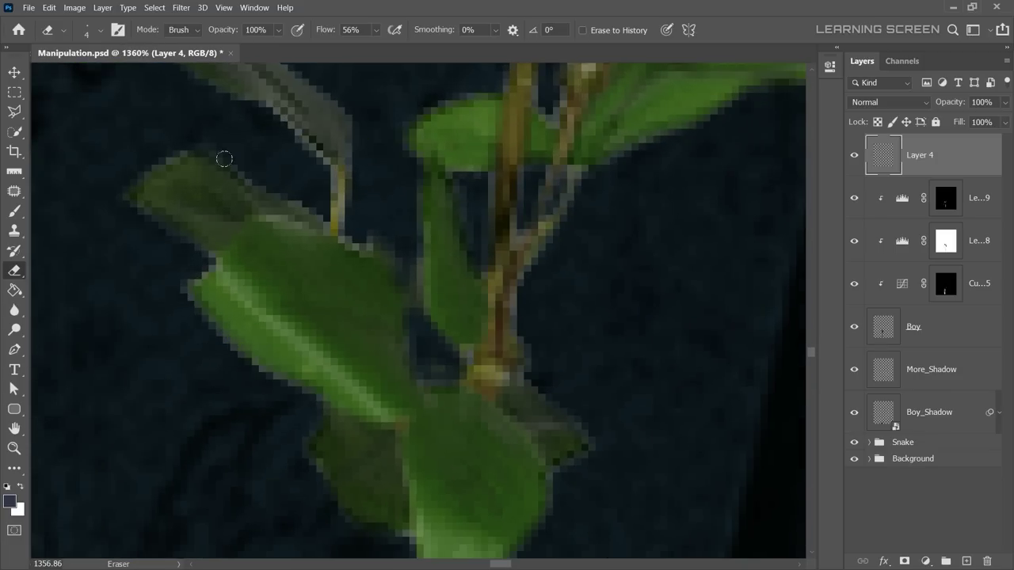
pyautogui.scroll(2, 445, 335)
pyautogui.scroll(1, 304, 421)
pyautogui.hotkey('ctrl', 'z')
pyautogui.scroll(-3, 304, 422)
pyautogui.scroll(-1, 314, 441)
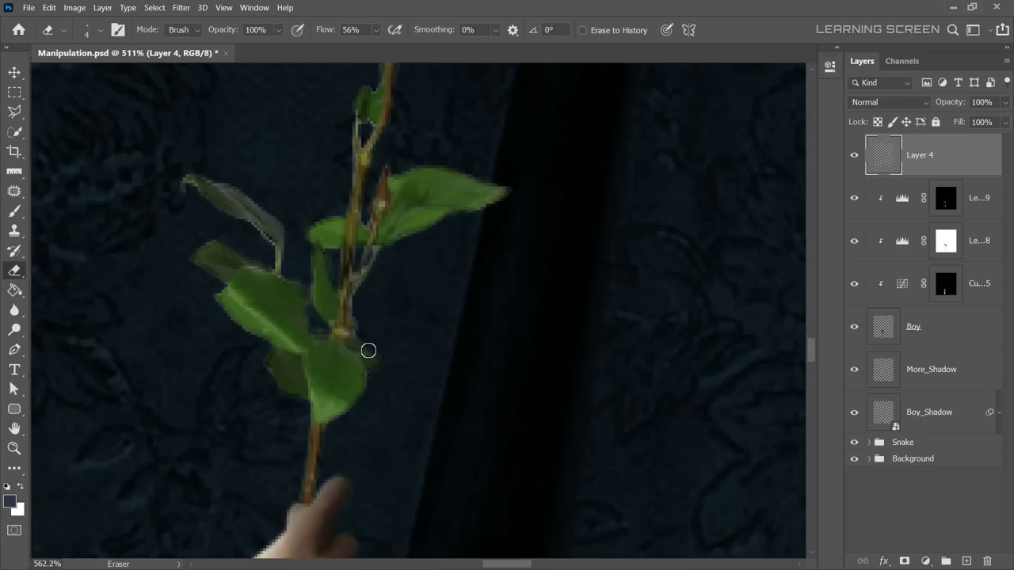
pyautogui.scroll(3, 367, 350)
pyautogui.scroll(-5, 377, 256)
pyautogui.scroll(1, 356, 344)
pyautogui.scroll(-5, 354, 339)
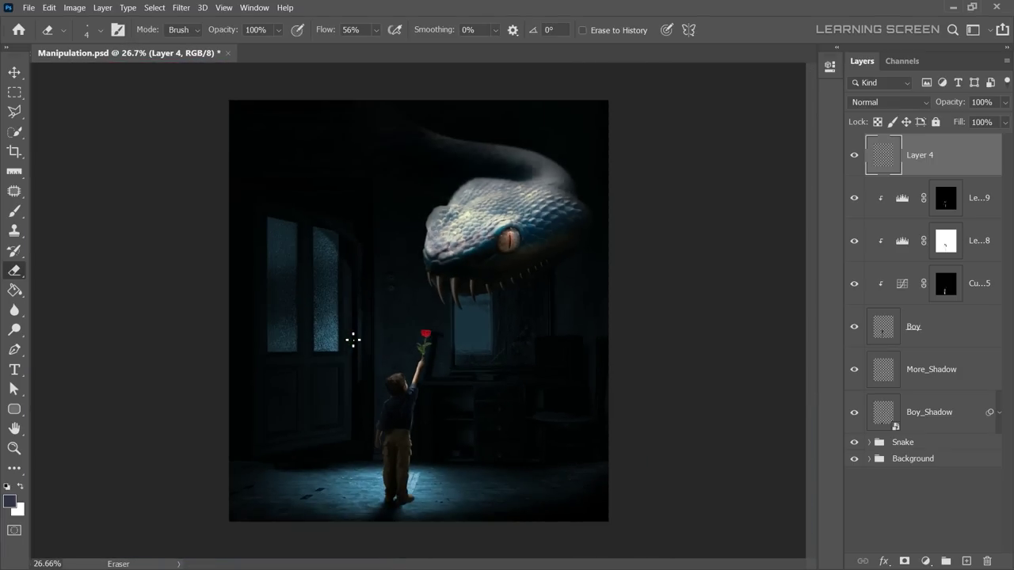
pyautogui.scroll(2, 421, 328)
pyautogui.scroll(3, 429, 346)
pyautogui.scroll(2, 429, 346)
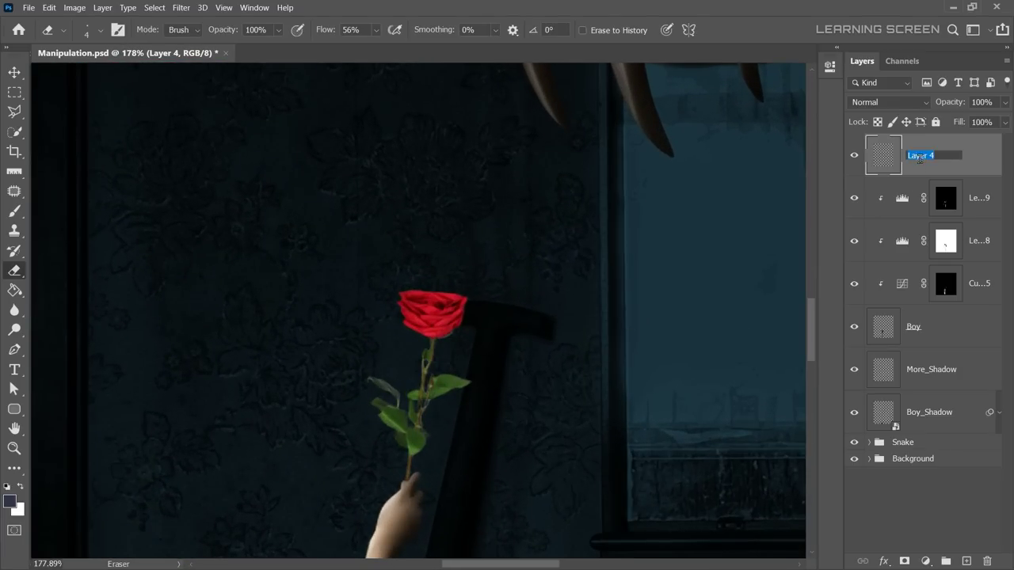
# Add a Levels adjustment above the Rose layer with output whites lowered to 85.
pyautogui.click(925, 561)
pyautogui.click(927, 385)
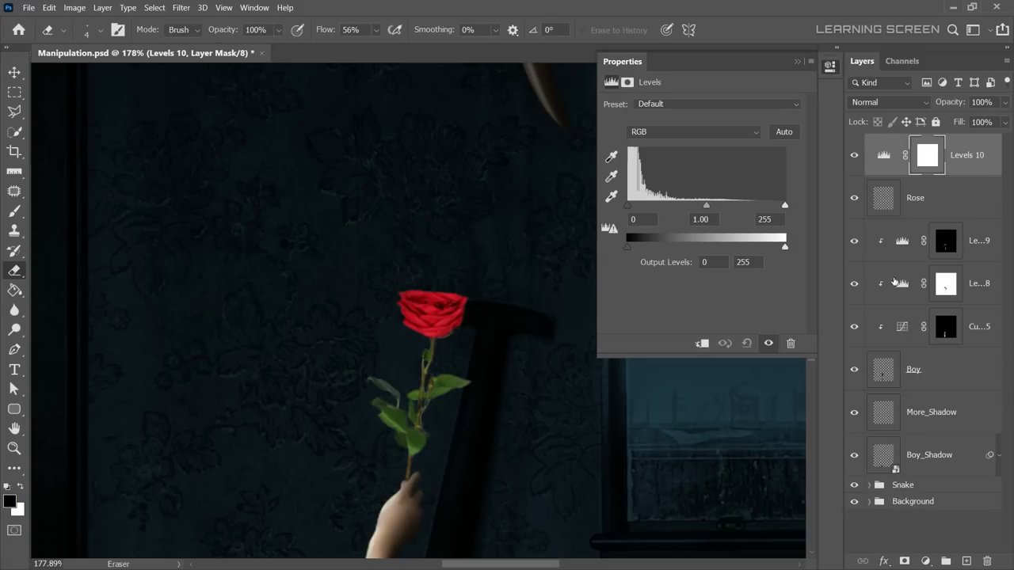
pyautogui.moveTo(784, 246); pyautogui.dragTo(679, 247)
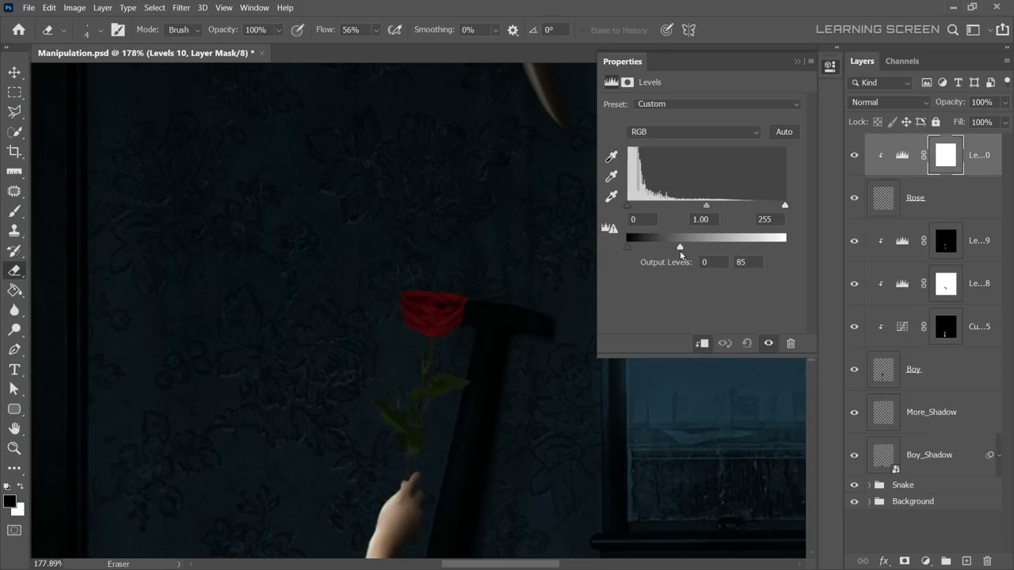
pyautogui.click(796, 61)
# Paint the Levels mask over the bloom with a slightly larger brush to keep it bright.
pyautogui.scroll(5, 441, 330)
pyautogui.press('b')
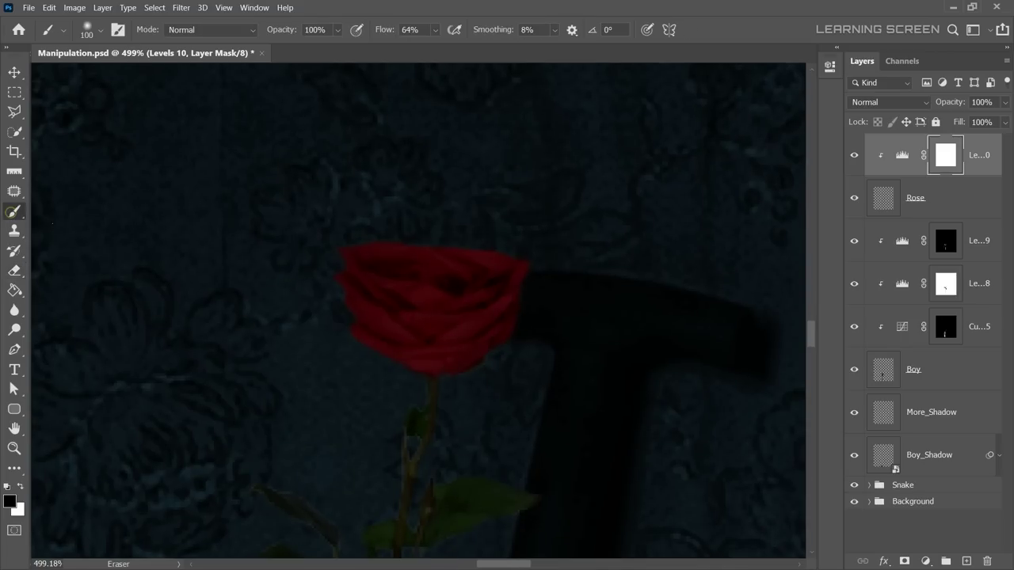
pyautogui.press(']')
pyautogui.moveTo(360, 239); pyautogui.dragTo(508, 255)
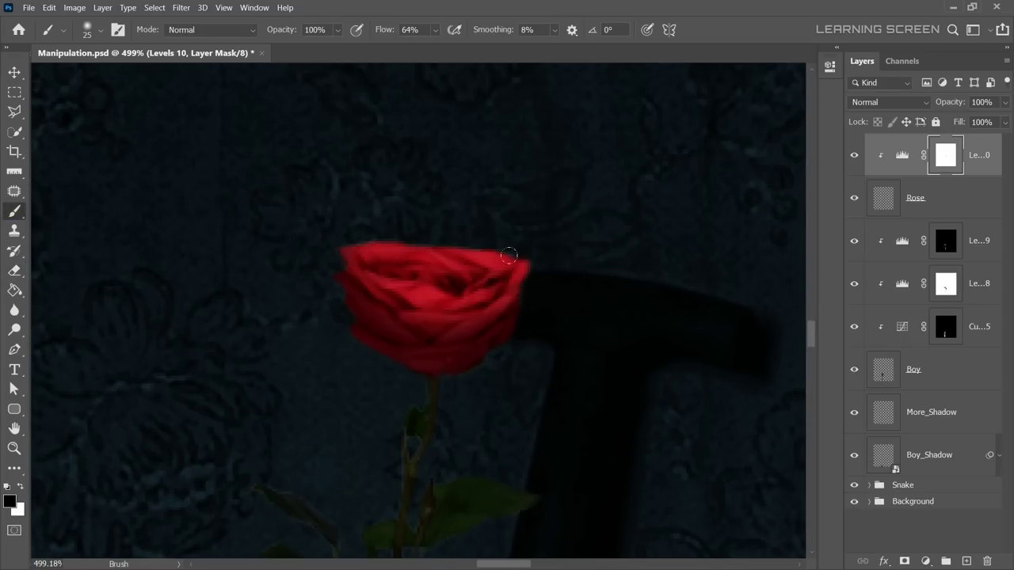
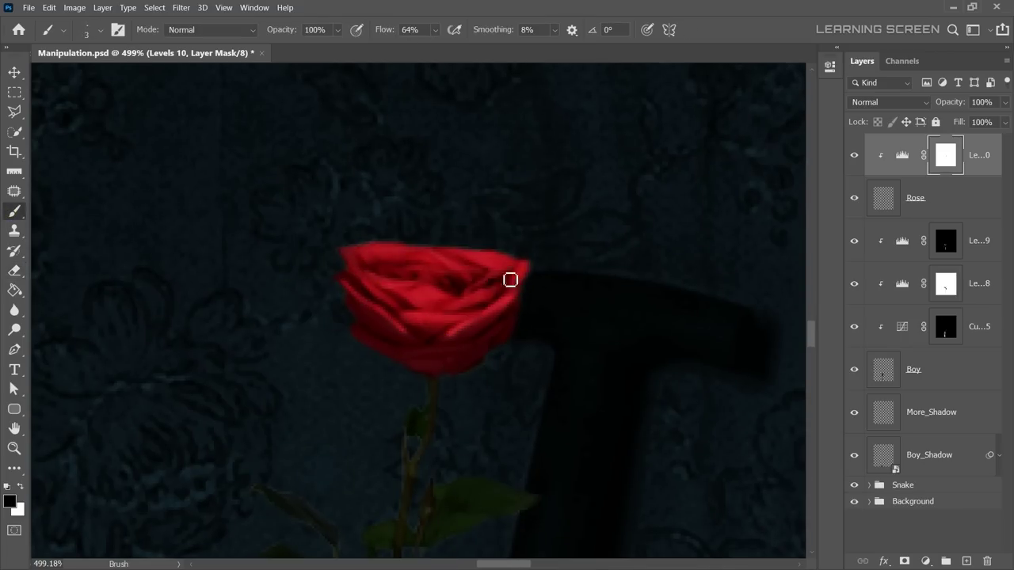
# Paint on the Levels 10 mask to brighten the rose's leaves.
pyautogui.scroll(1, 461, 425)
pyautogui.scroll(-3, 462, 425)
pyautogui.moveTo(454, 353); pyautogui.dragTo(533, 341)
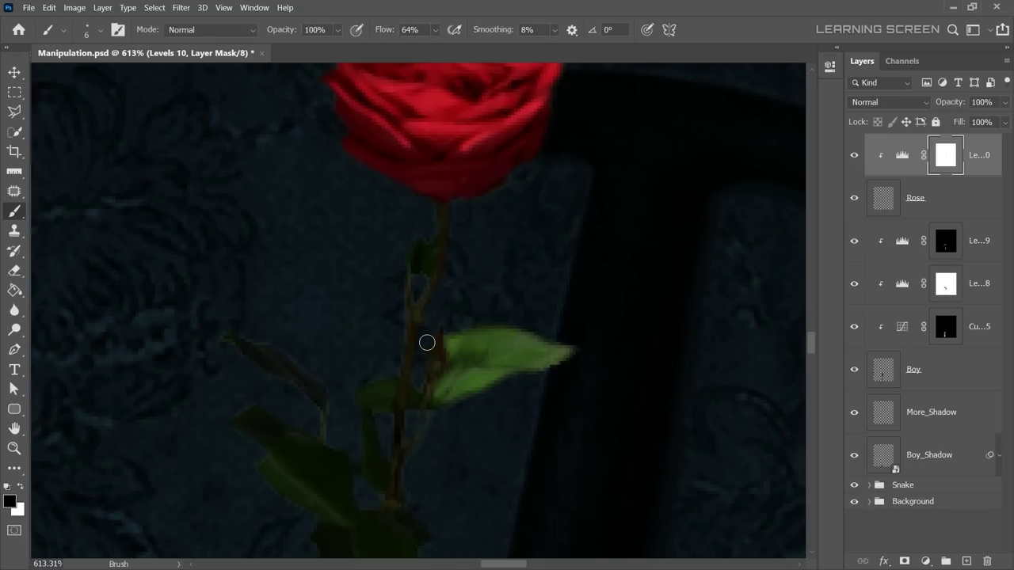
pyautogui.moveTo(323, 393); pyautogui.dragTo(229, 341)
pyautogui.scroll(-3, 357, 470)
pyautogui.scroll(3, 296, 294)
pyautogui.press(']')
pyautogui.moveTo(327, 327); pyautogui.dragTo(402, 389)
pyautogui.press(']')
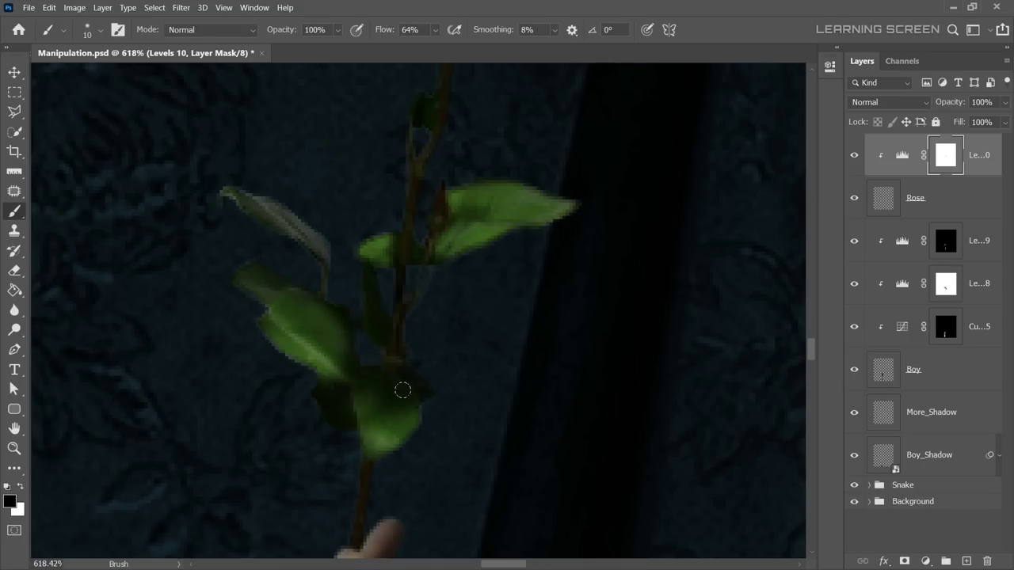
pyautogui.scroll(-10, 375, 263)
pyautogui.scroll(-4, 577, 328)
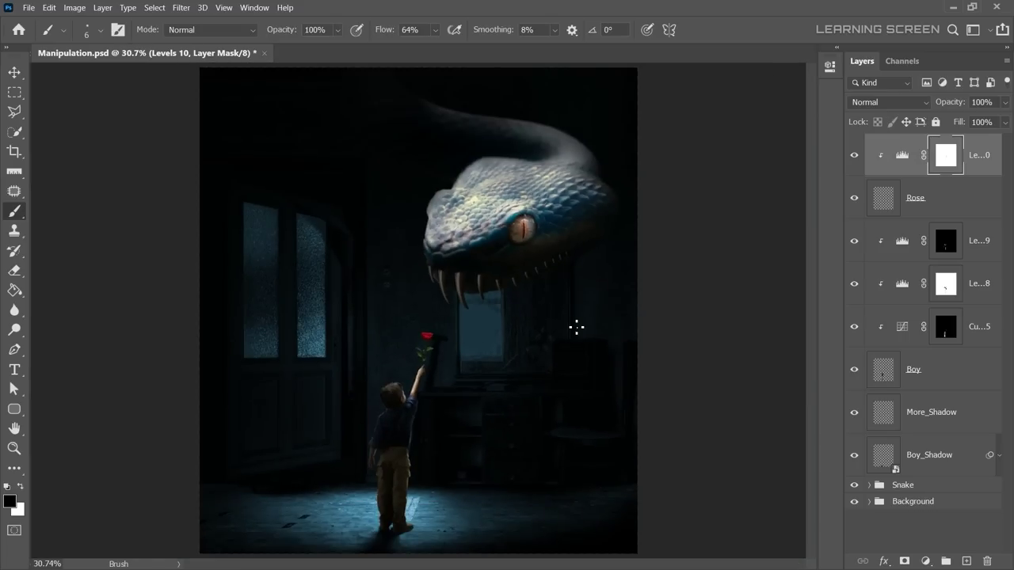
pyautogui.scroll(5, 436, 380)
pyautogui.scroll(3, 465, 381)
# Add a colorized Hue/Saturation adjustment (Hue 182, Saturation 36) at 29% opacity.
pyautogui.click(928, 563)
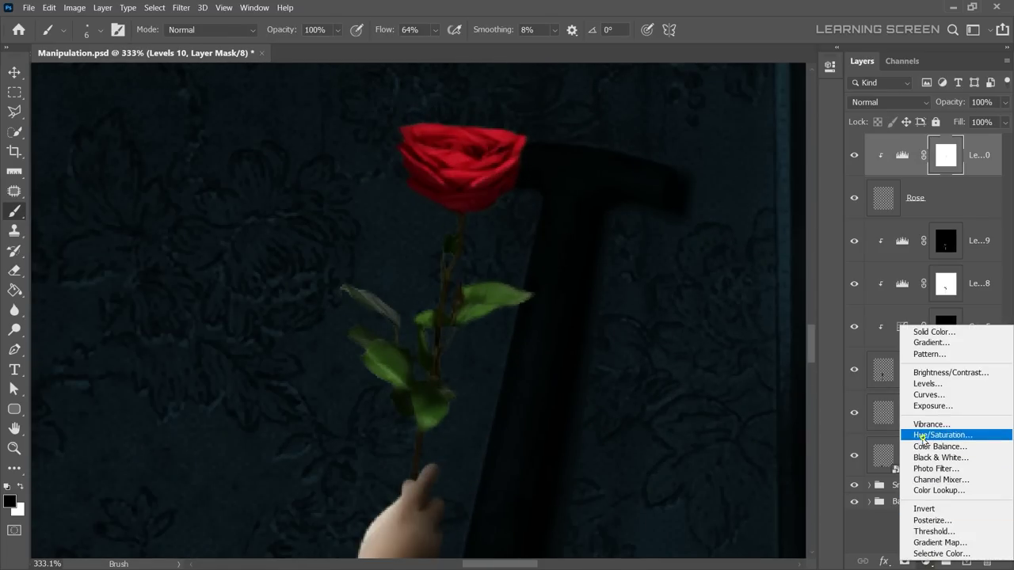
pyautogui.click(923, 365)
pyautogui.click(682, 241)
pyautogui.moveTo(607, 164); pyautogui.dragTo(703, 164)
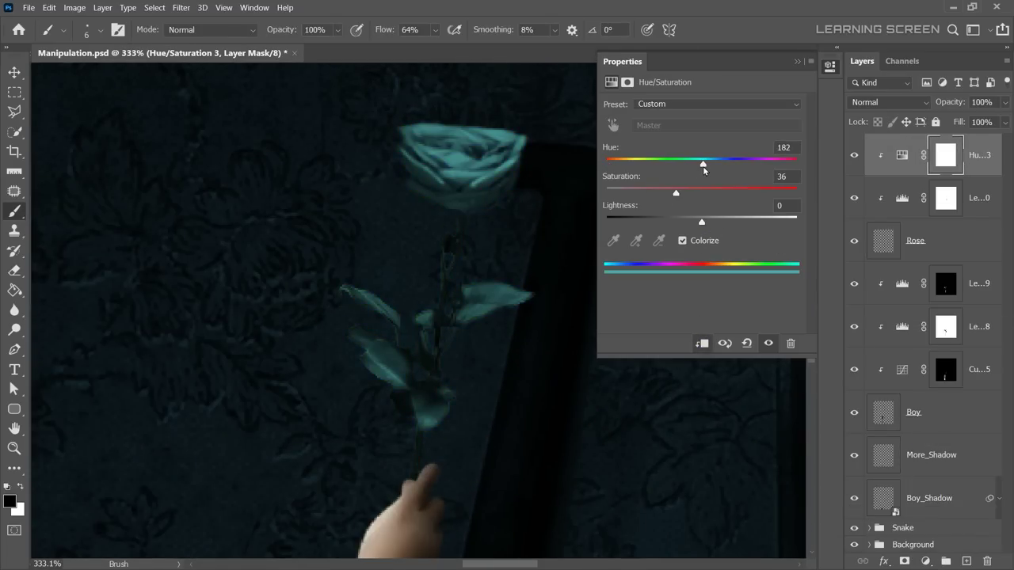
pyautogui.click(797, 61)
pyautogui.moveTo(1004, 102); pyautogui.dragTo(967, 119)
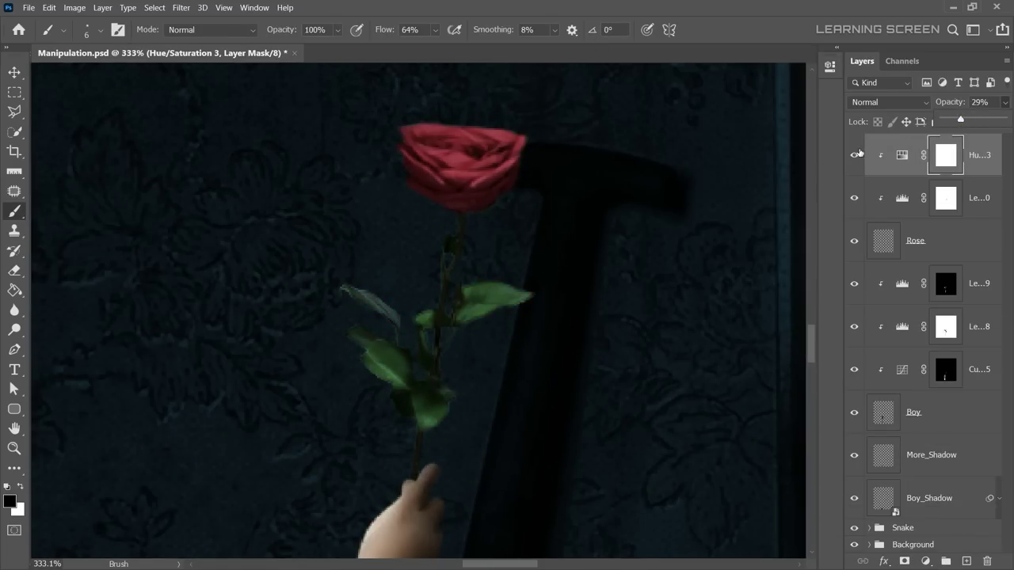
pyautogui.scroll(-5, 599, 276)
pyautogui.scroll(-2, 423, 356)
pyautogui.scroll(6, 431, 317)
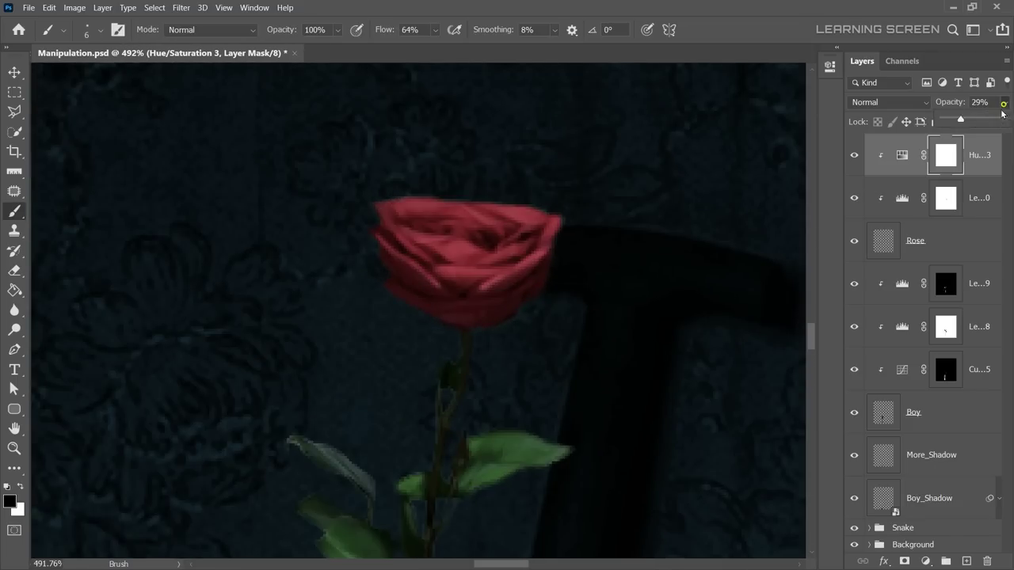
# Add a brightening Curves adjustment and invert its mask to hide the effect.
pyautogui.click(925, 560)
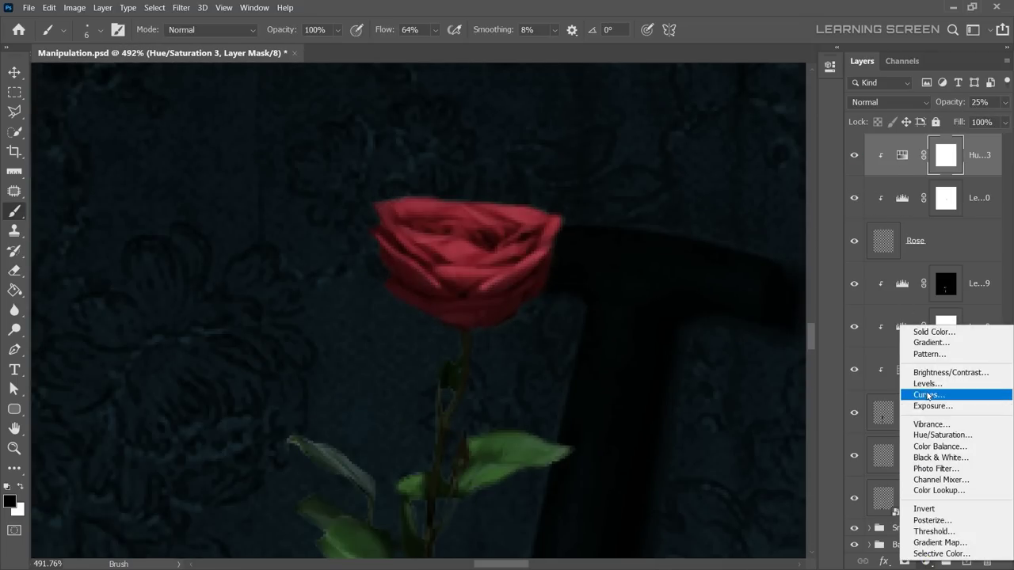
pyautogui.click(916, 387)
pyautogui.moveTo(724, 212); pyautogui.dragTo(710, 201)
pyautogui.click(690, 245)
pyautogui.moveTo(686, 246); pyautogui.dragTo(682, 244)
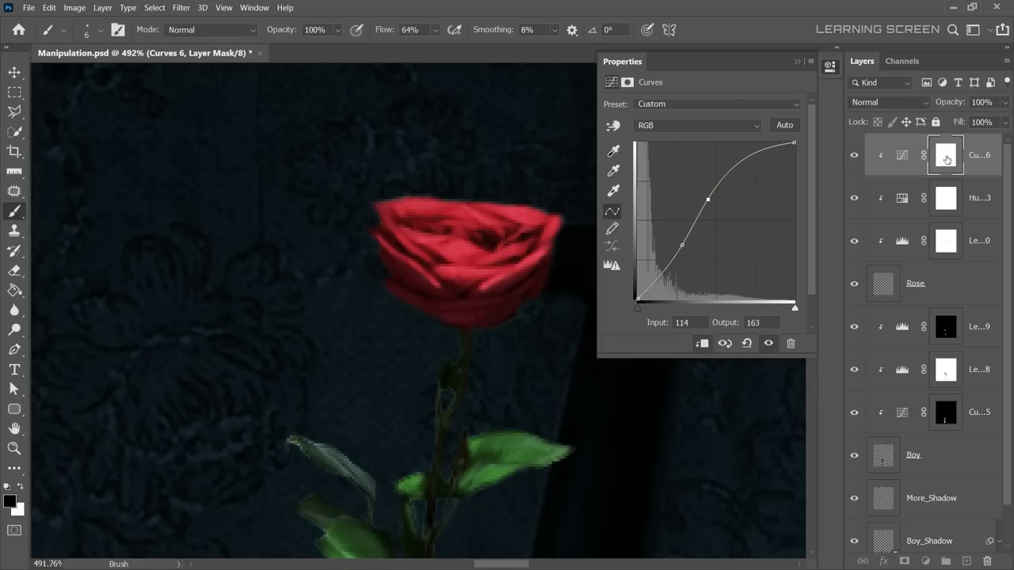
pyautogui.click(946, 159)
pyautogui.hotkey('ctrl', 'i')
# Paint white on the Curves 6 mask to highlight the rose's petals, stem and leaves.
pyautogui.scroll(5, 496, 537)
pyautogui.press('x')
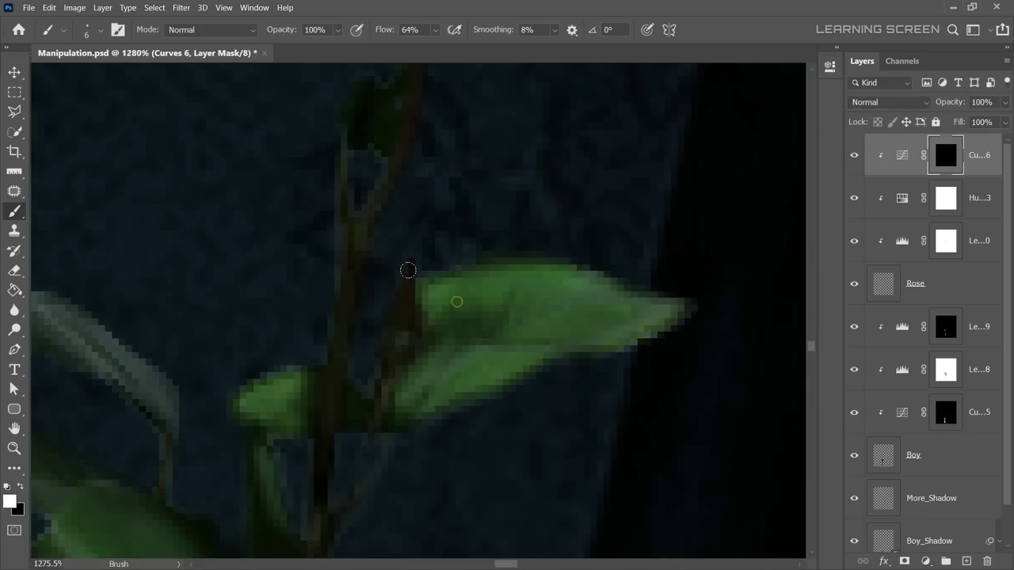
pyautogui.moveTo(408, 270)
pyautogui.mouseDown()
pyautogui.moveTo(422, 346)
pyautogui.moveTo(536, 244)
pyautogui.mouseUp()
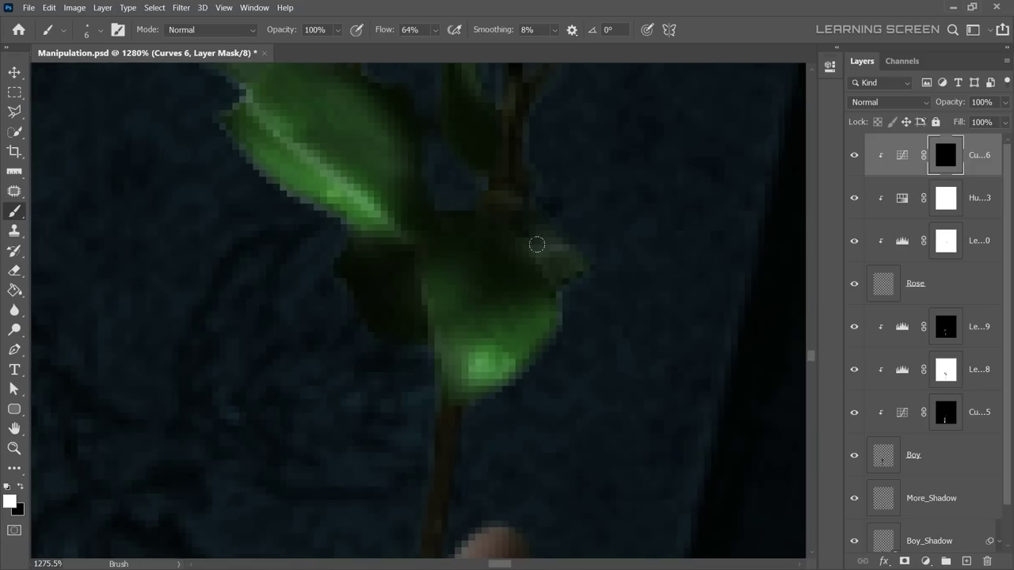
pyautogui.scroll(5, 502, 362)
pyautogui.scroll(5, 502, 150)
pyautogui.moveTo(502, 150)
pyautogui.mouseDown()
pyautogui.moveTo(683, 209)
pyautogui.moveTo(360, 242)
pyautogui.mouseUp()
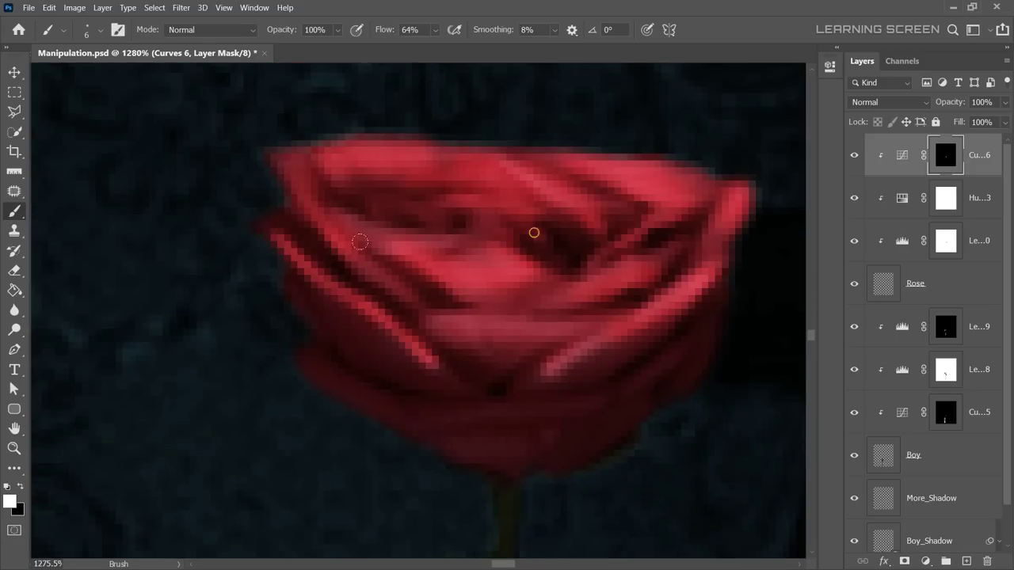
pyautogui.scroll(-5, 600, 350)
pyautogui.scroll(-2, 606, 357)
pyautogui.scroll(5, 500, 358)
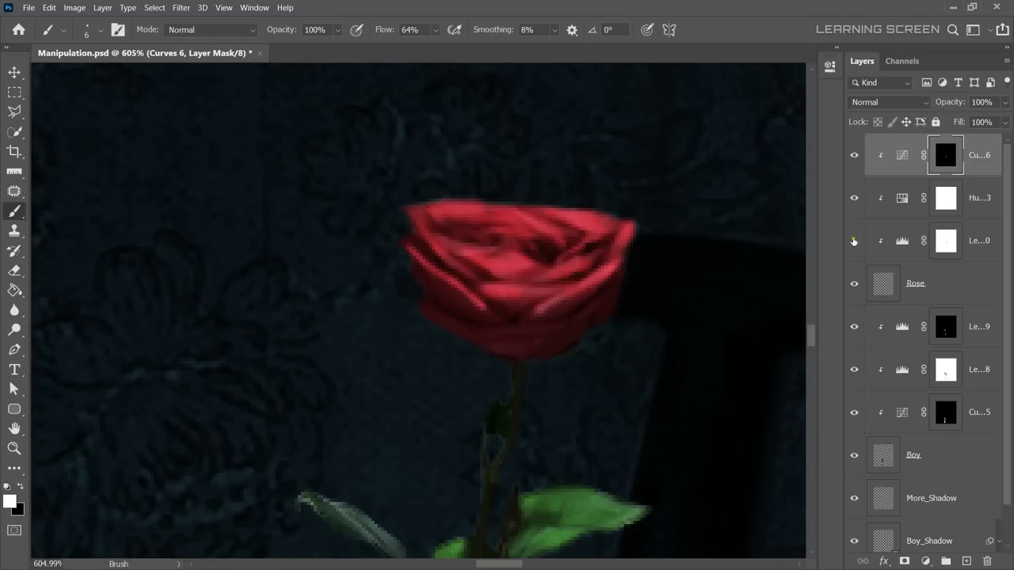
pyautogui.scroll(-2, 642, 361)
pyautogui.scroll(-5, 649, 351)
pyautogui.scroll(4, 644, 360)
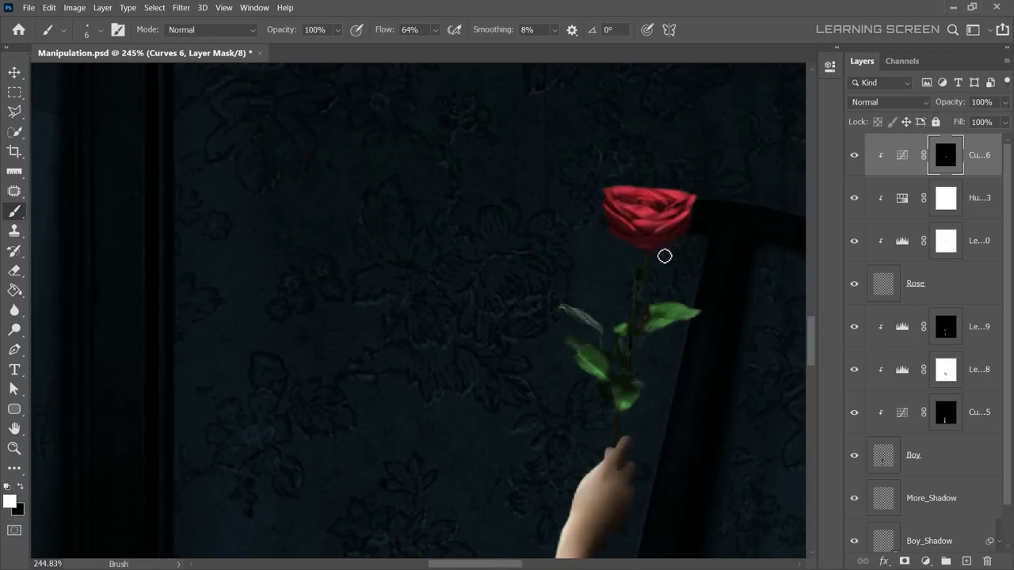
pyautogui.scroll(3, 639, 382)
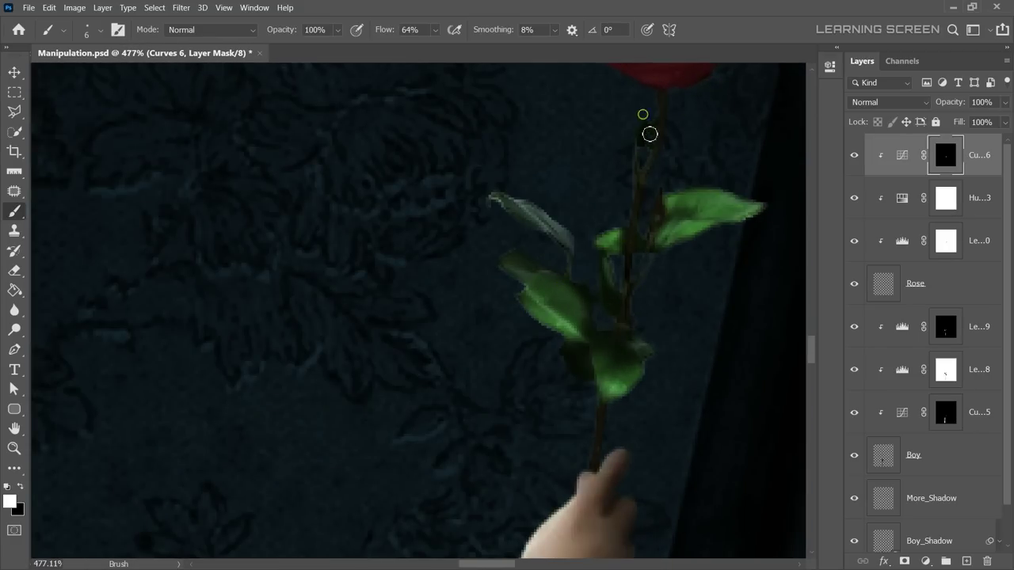
pyautogui.scroll(-2, 609, 333)
pyautogui.scroll(-5, 609, 332)
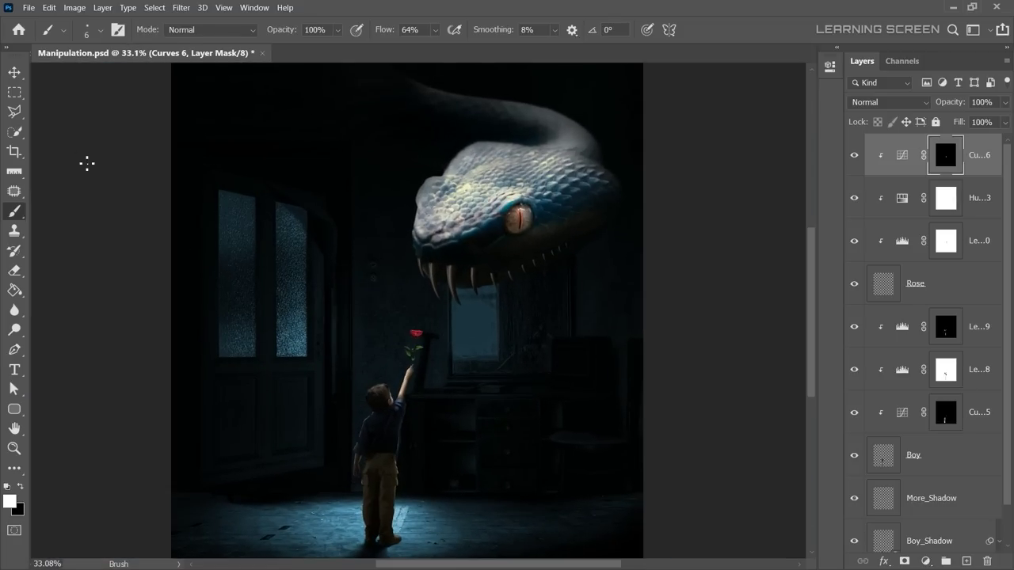
# Group the boy and rose layers into a group named Child.
pyautogui.press('v')
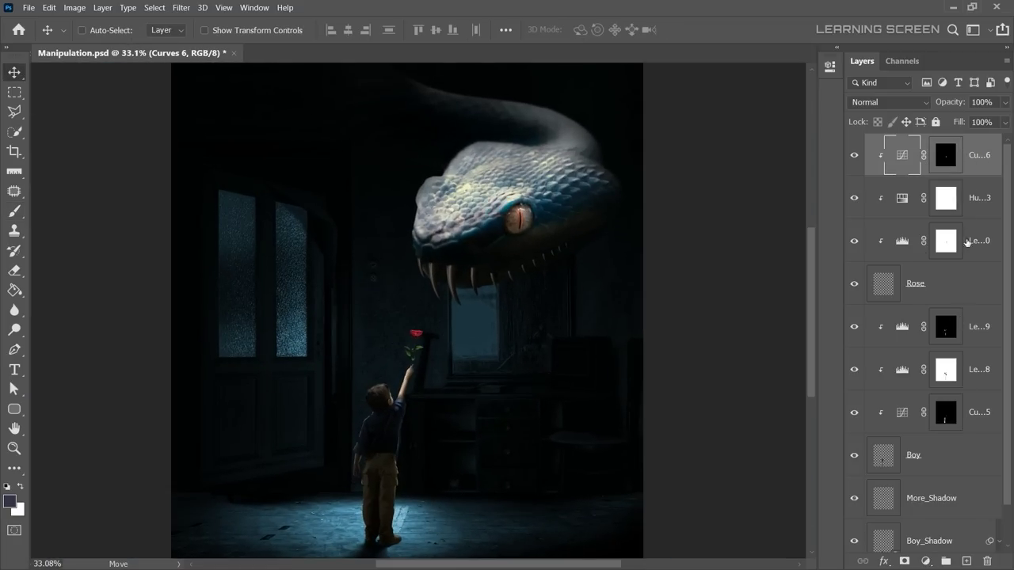
pyautogui.keyDown('shift'); pyautogui.click(942, 541); pyautogui.keyUp('shift')
pyautogui.rightClick(955, 499)
pyautogui.click(847, 63)
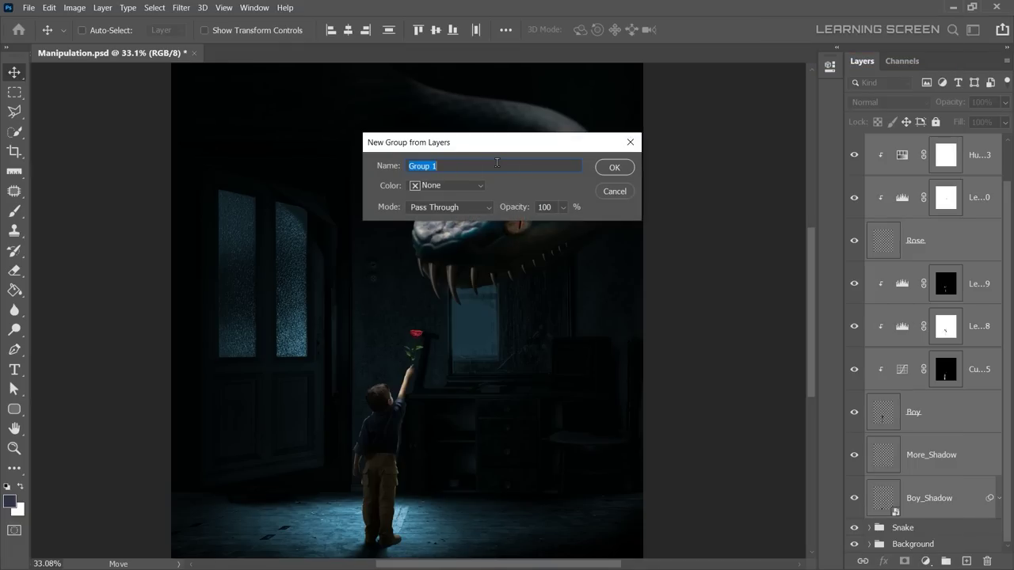
pyautogui.write('d')
pyautogui.press('Return')
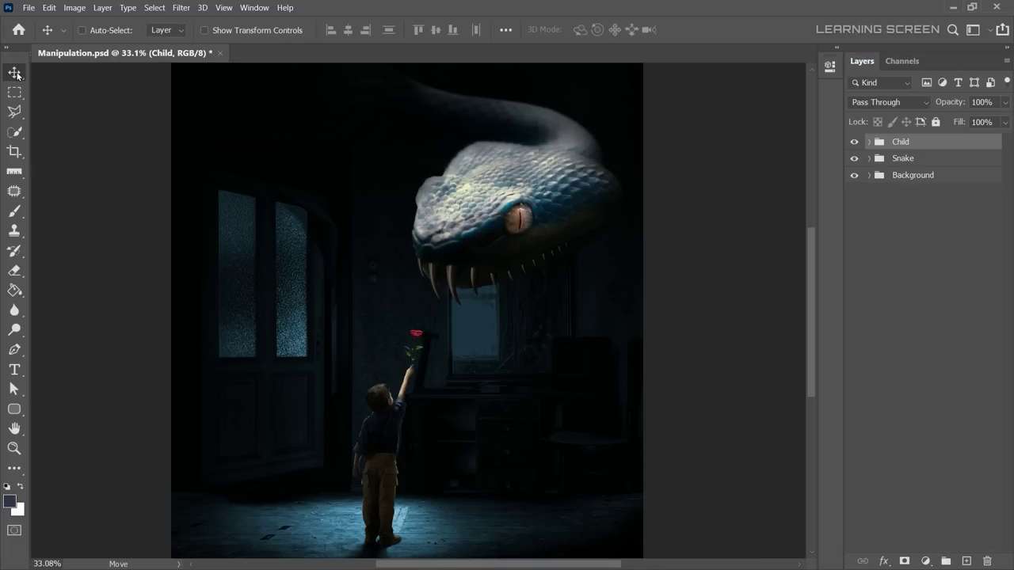
# Open the Snake2.jpg photo.
pyautogui.click(27, 7)
pyautogui.click(43, 38)
pyautogui.doubleClick(679, 117)
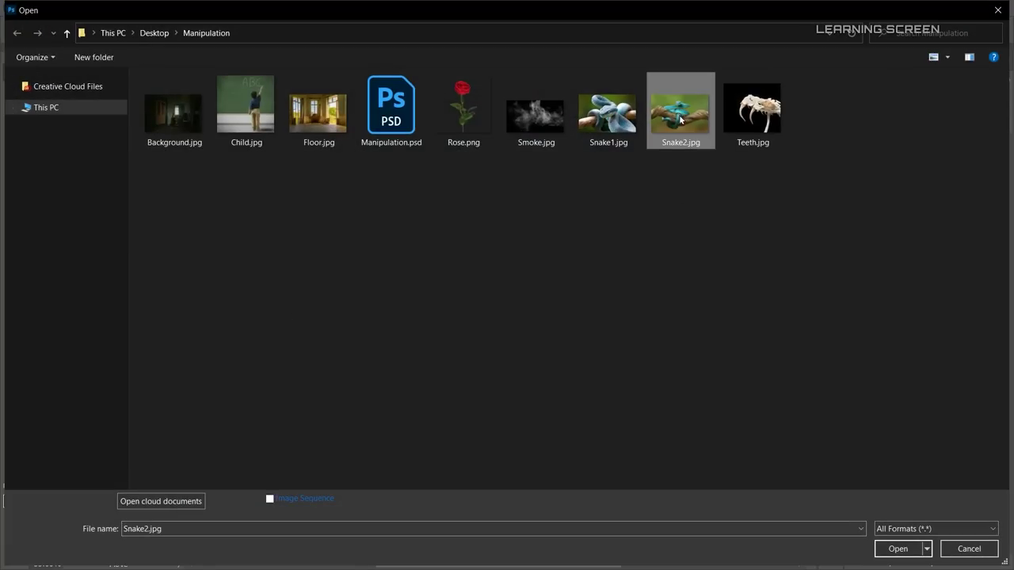
pyautogui.scroll(3, 387, 346)
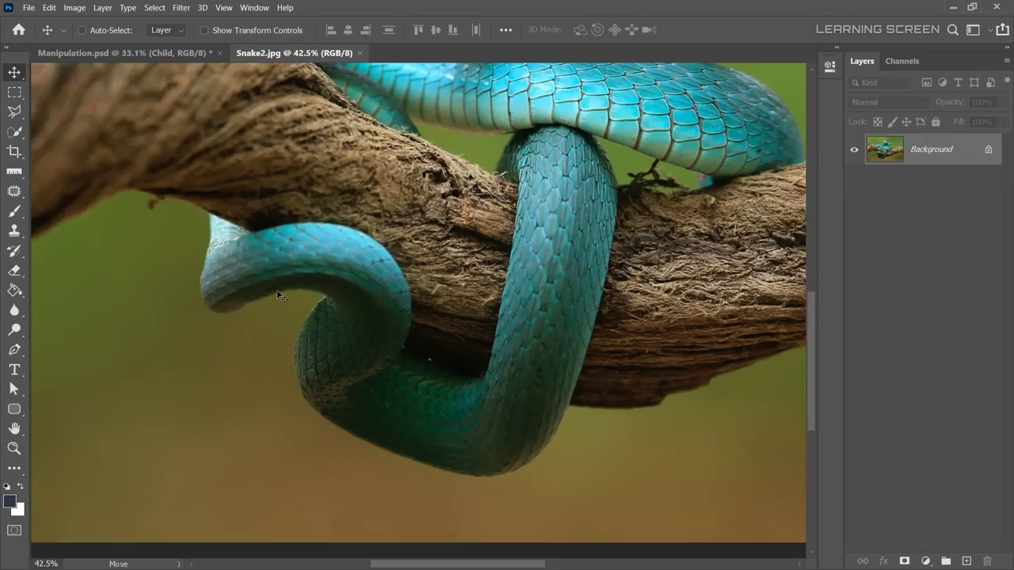
pyautogui.scroll(3, 386, 346)
pyautogui.scroll(2, 386, 346)
# Trace a pen path along the snake's left edge from where it meets the branch.
pyautogui.press('p')
pyautogui.scroll(2, 386, 346)
pyautogui.click(684, 399)
pyautogui.scroll(-8, 684, 399)
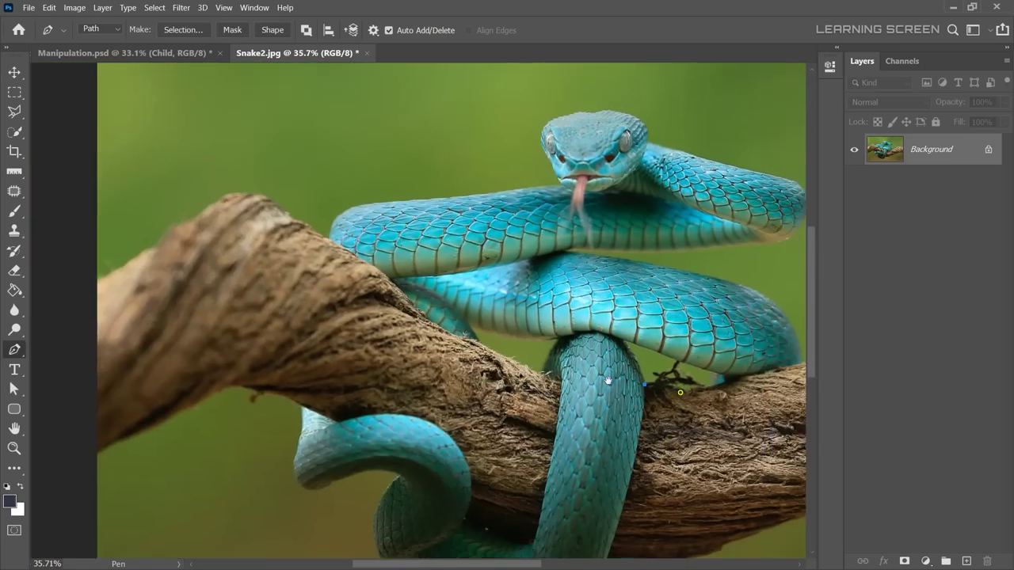
pyautogui.scroll(4, 525, 276)
pyautogui.scroll(2, 525, 276)
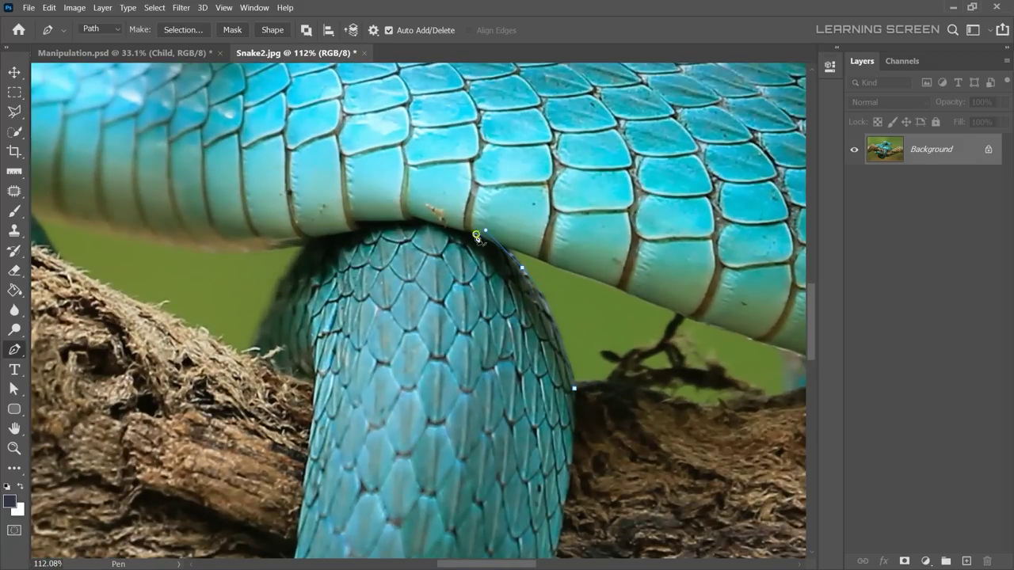
pyautogui.scroll(2, 308, 383)
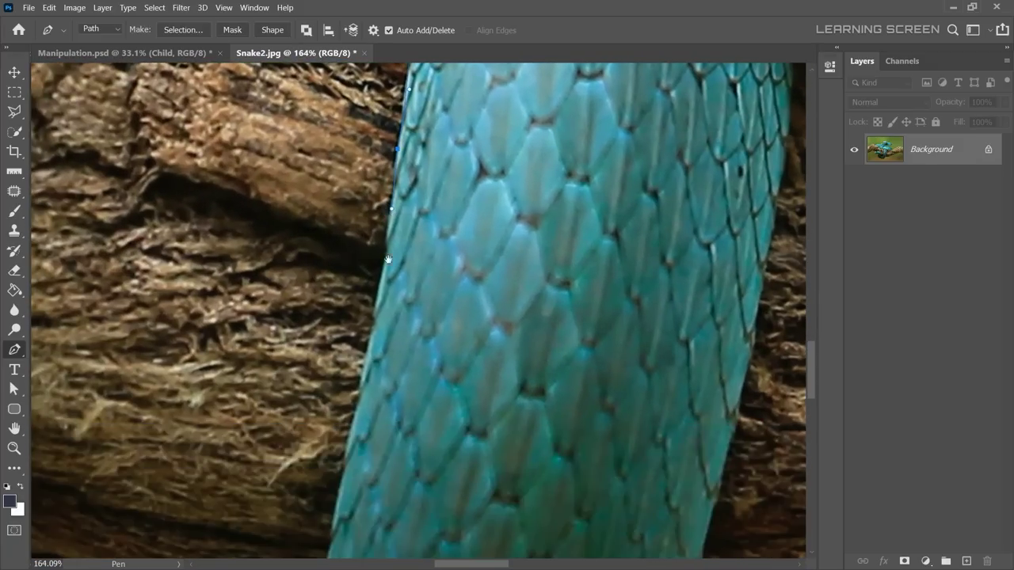
pyautogui.click(379, 107)
pyautogui.click(367, 183)
pyautogui.scroll(3, 325, 367)
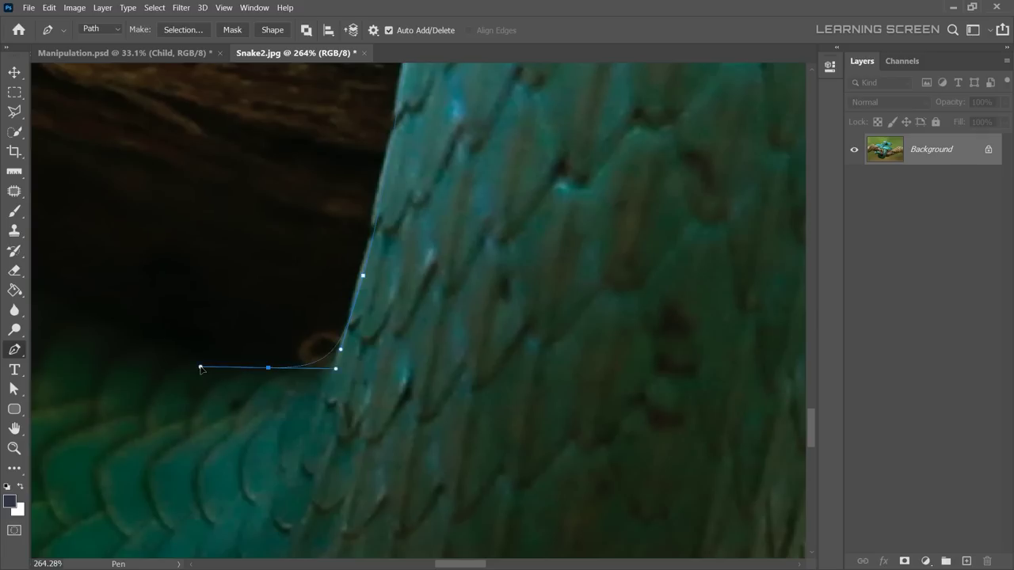
pyautogui.moveTo(219, 355)
pyautogui.mouseDown()
pyautogui.moveTo(349, 327)
pyautogui.moveTo(412, 221)
pyautogui.mouseUp()
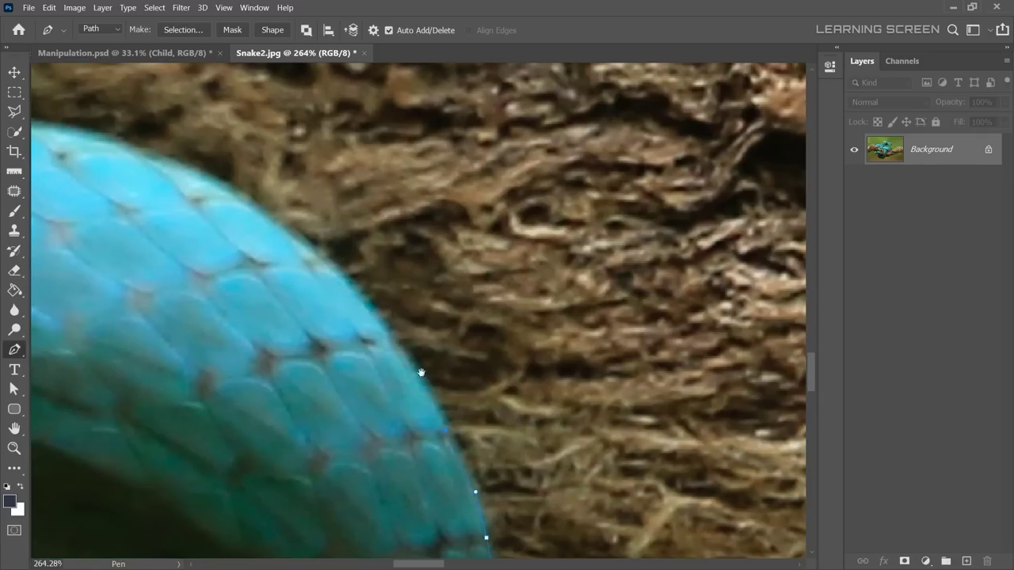
# Continue the path around the snake's lower coil and close it.
pyautogui.scroll(-2, 413, 221)
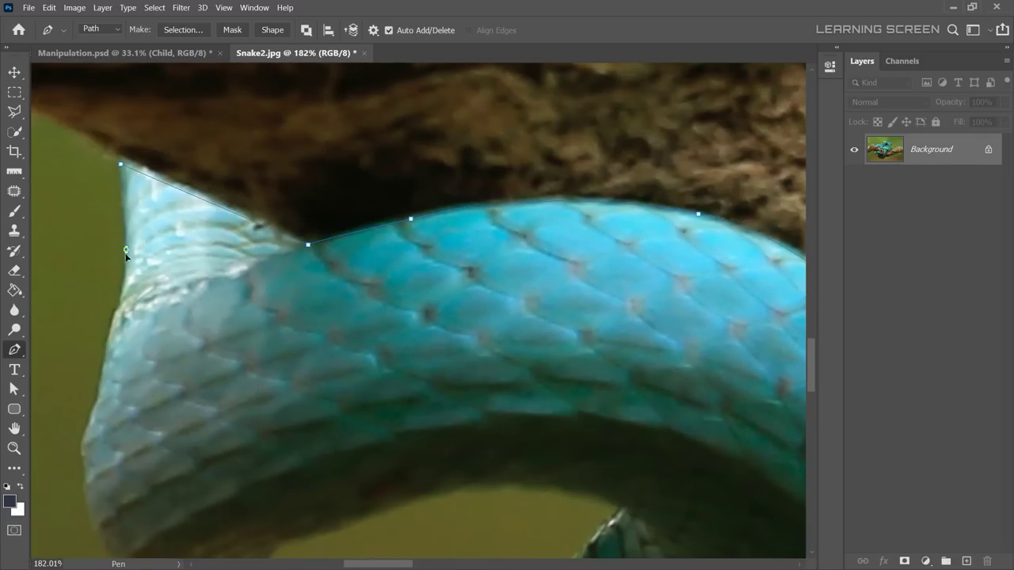
pyautogui.scroll(1, 202, 228)
pyautogui.scroll(-2, 267, 472)
pyautogui.moveTo(418, 328)
pyautogui.mouseDown()
pyautogui.moveTo(651, 451)
pyautogui.moveTo(333, 523)
pyautogui.mouseUp()
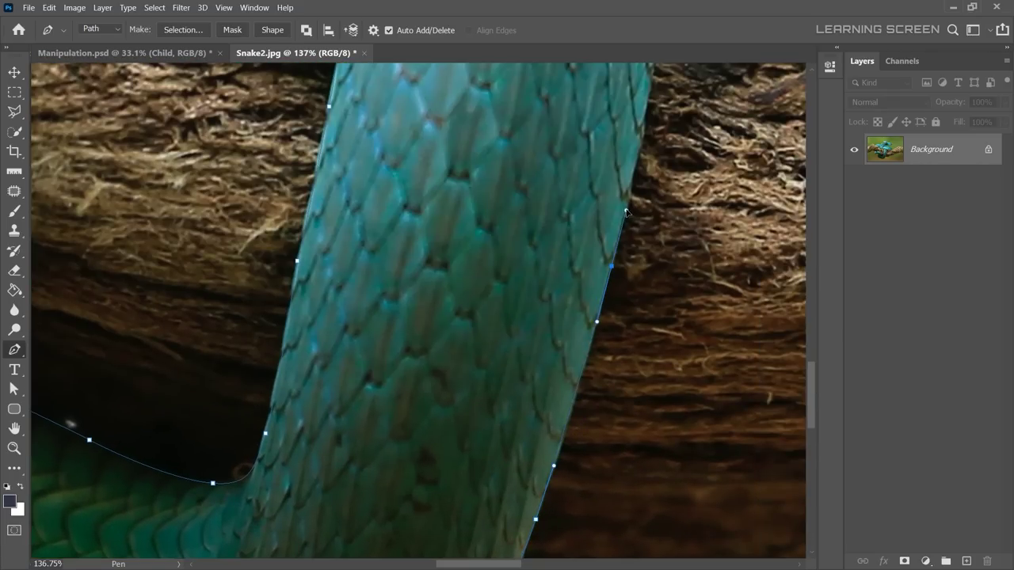
pyautogui.scroll(1, 646, 239)
pyautogui.scroll(3, 654, 226)
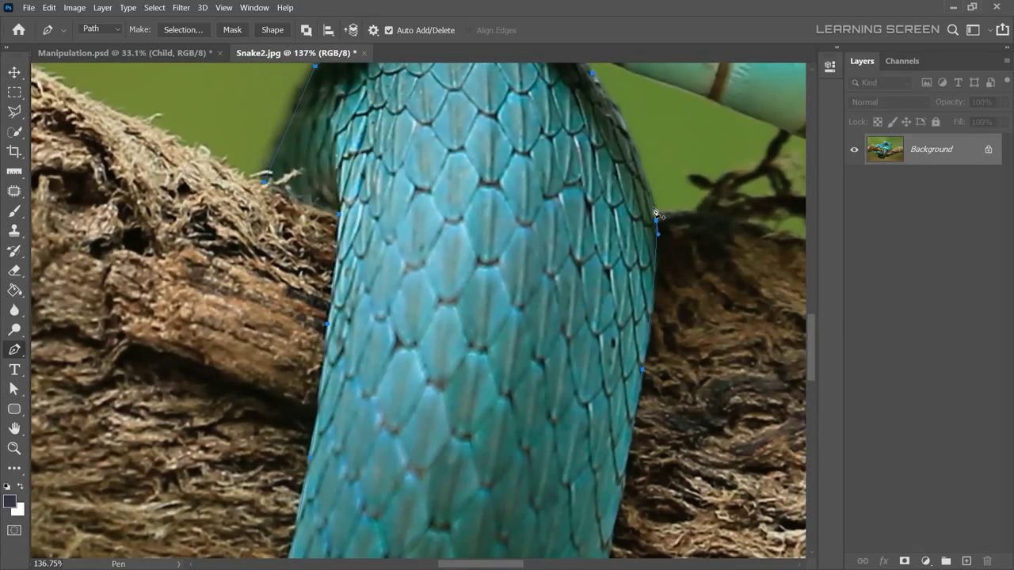
pyautogui.click(656, 212)
# Turn the path into a selection, copy the coil, and paste it into Manipulation.psd.
pyautogui.hotkey('ctrl', '0')
pyautogui.hotkey('ctrl', 'Return')
pyautogui.hotkey('ctrl', 'c')
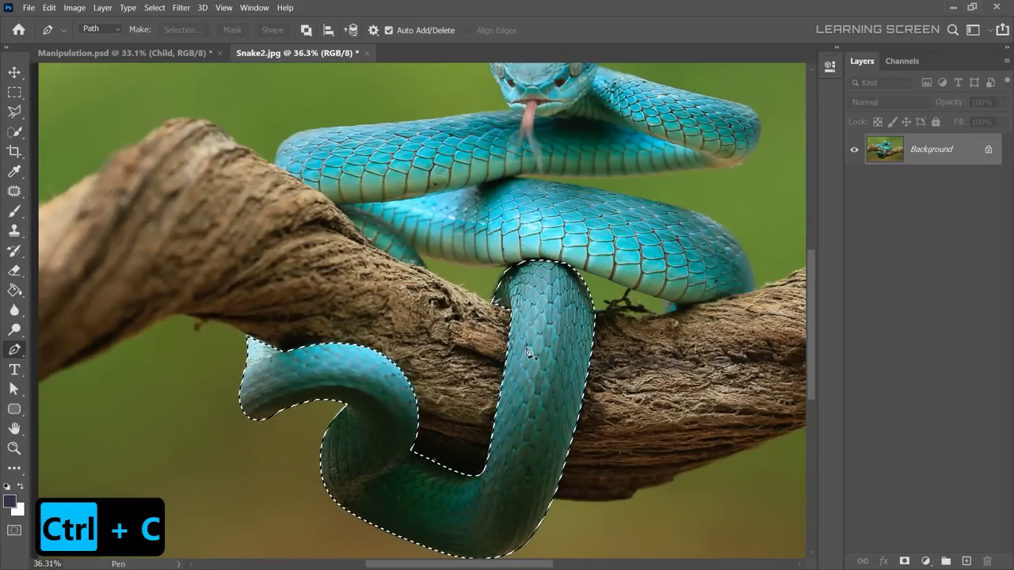
pyautogui.press('v')
pyautogui.click(130, 52)
pyautogui.hotkey('ctrl', 'v')
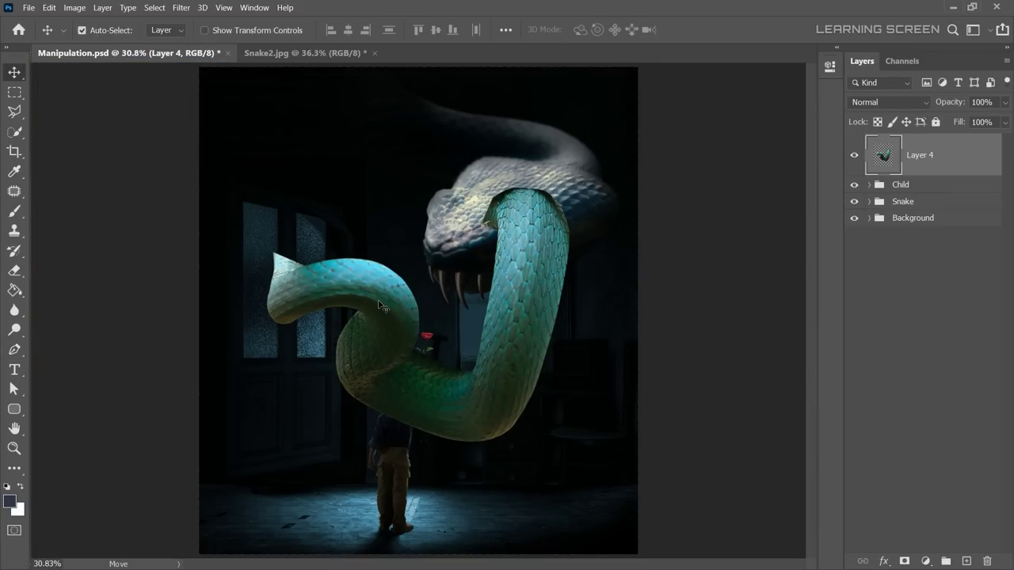
# Try scaling, rotating and flipping the pasted coil, then cancel the transform.
pyautogui.hotkey('ctrl', 't')
pyautogui.moveTo(570, 235)
pyautogui.mouseDown()
pyautogui.moveTo(550, 236)
pyautogui.moveTo(625, 450)
pyautogui.mouseUp()
pyautogui.rightClick(550, 235)
pyautogui.click(554, 446)
pyautogui.rightClick(549, 279)
pyautogui.click(586, 514)
pyautogui.rightClick(625, 451)
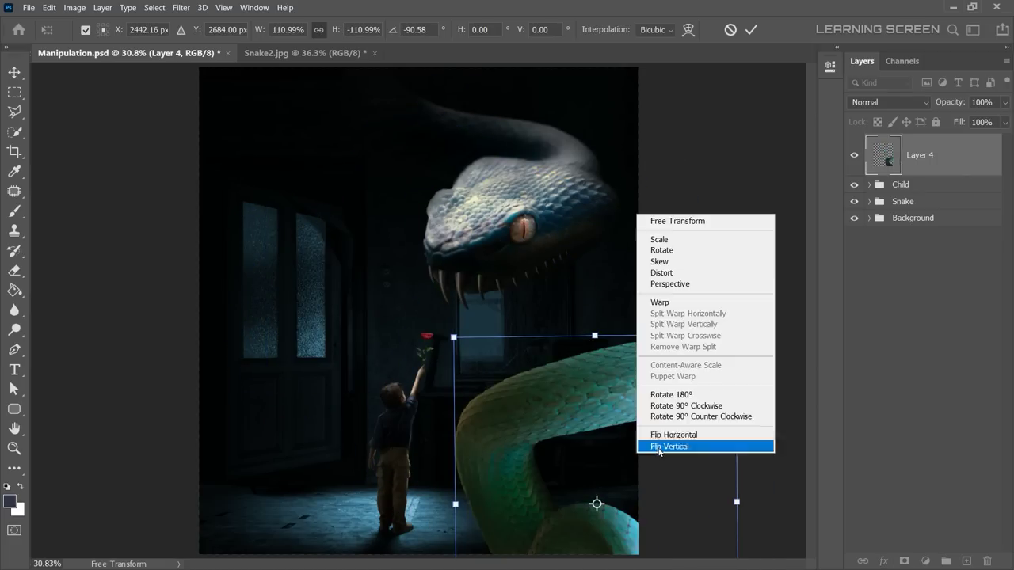
pyautogui.click(651, 446)
pyautogui.moveTo(617, 364); pyautogui.dragTo(610, 433)
pyautogui.press('Escape')
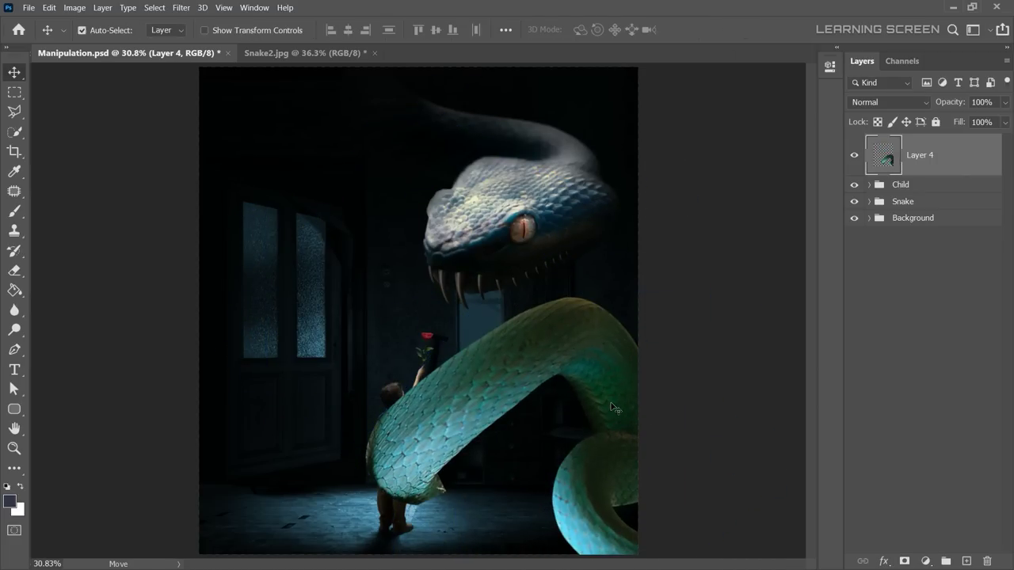
# Flip the coil horizontally, move it right, and rotate and enlarge it around a new pivot.
pyautogui.hotkey('ctrl', 't')
pyautogui.rightClick(612, 165)
pyautogui.click(649, 385)
pyautogui.moveTo(534, 396)
pyautogui.mouseDown()
pyautogui.moveTo(677, 424)
pyautogui.moveTo(657, 417)
pyautogui.mouseUp()
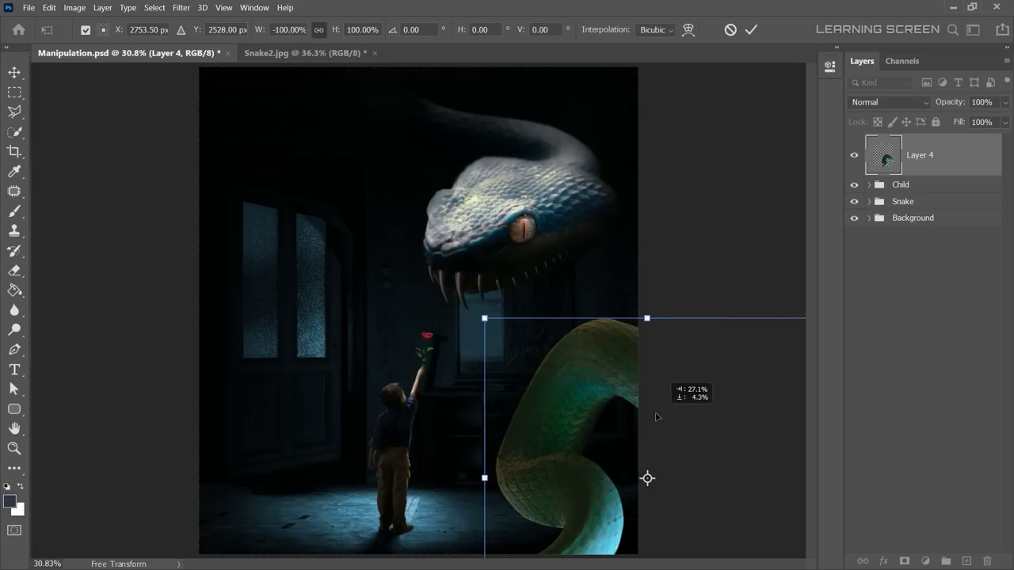
pyautogui.moveTo(475, 313); pyautogui.dragTo(499, 298)
pyautogui.moveTo(652, 486); pyautogui.dragTo(564, 537)
pyautogui.moveTo(508, 301)
pyautogui.mouseDown()
pyautogui.moveTo(570, 294)
pyautogui.moveTo(571, 272)
pyautogui.mouseUp()
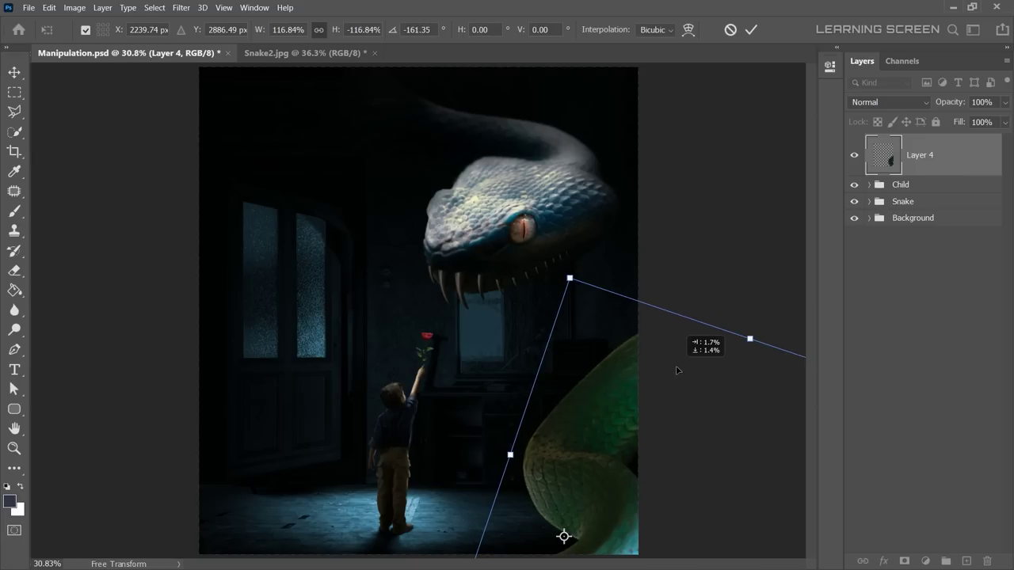
pyautogui.moveTo(681, 370); pyautogui.dragTo(679, 290)
pyautogui.moveTo(749, 351); pyautogui.dragTo(762, 328)
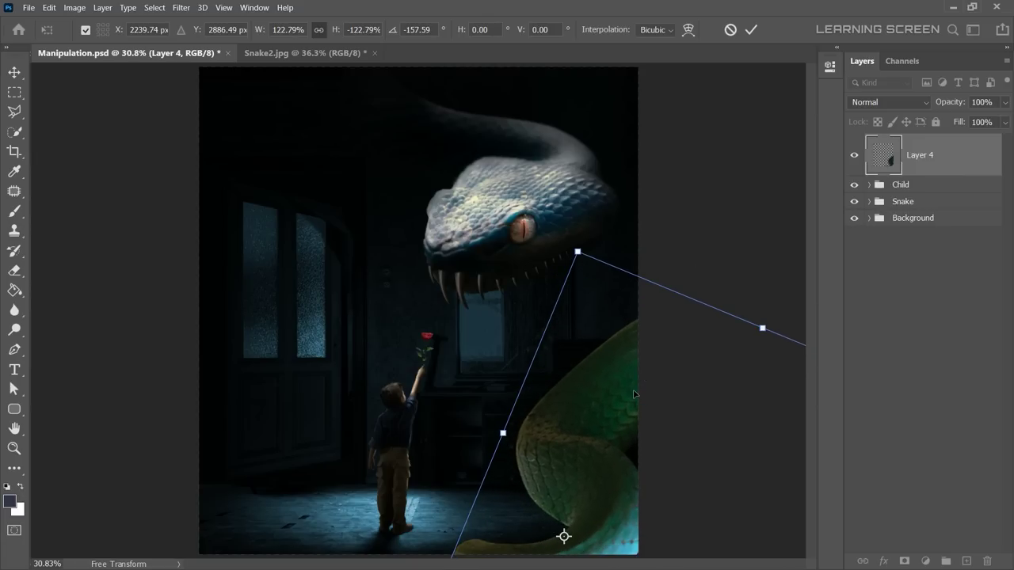
# Warp the coil's lower-left corner downward and commit the transform.
pyautogui.rightClick(601, 392)
pyautogui.click(626, 224)
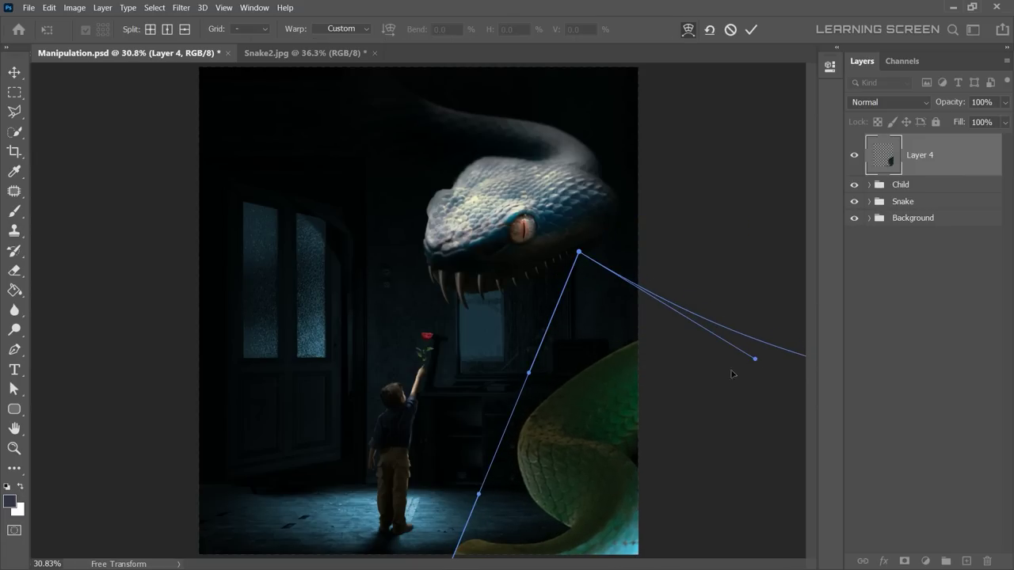
pyautogui.hotkey('ctrl', '-')
pyautogui.moveTo(426, 518); pyautogui.dragTo(429, 540)
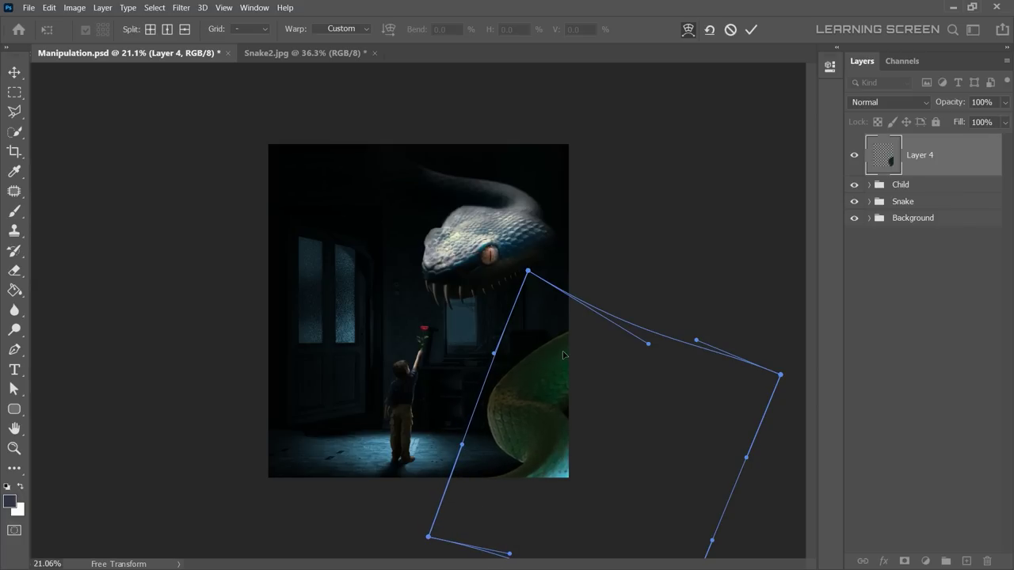
pyautogui.press('Return')
pyautogui.hotkey('ctrl', '0')
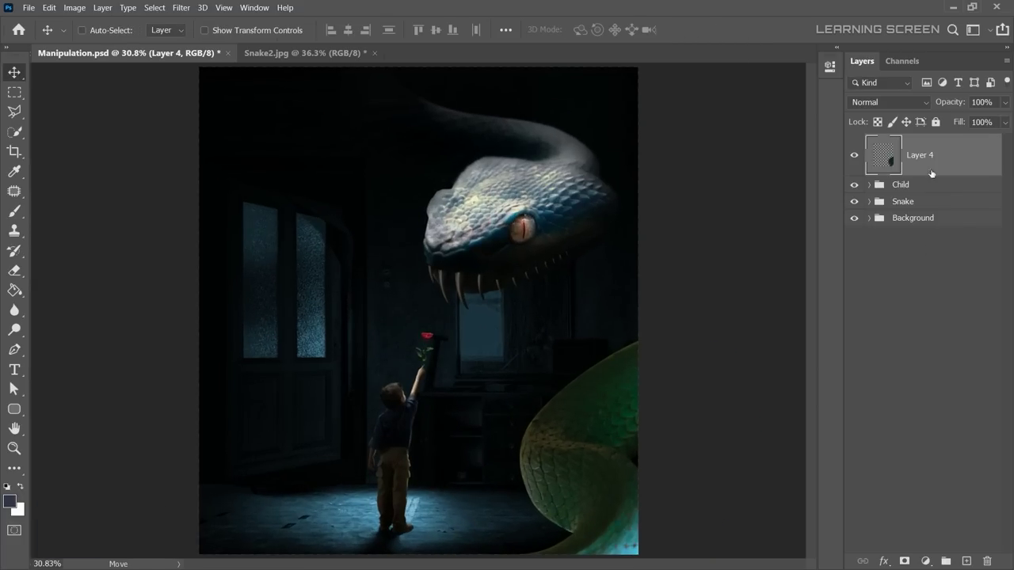
# Duplicate the coil layer and move the copy to the lower left.
pyautogui.rightClick(932, 173)
pyautogui.click(839, 83)
pyautogui.moveTo(597, 434); pyautogui.dragTo(269, 429)
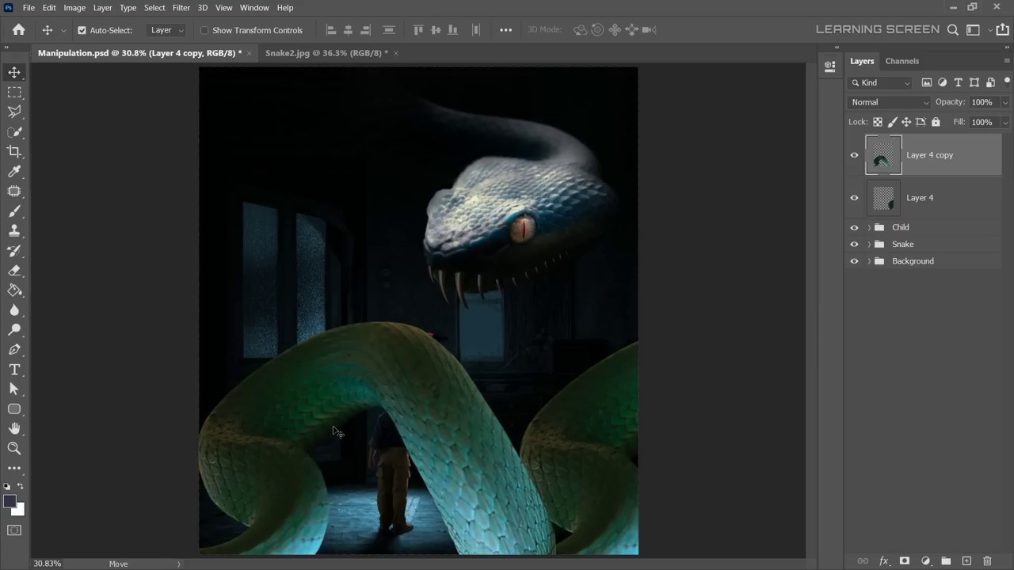
pyautogui.moveTo(333, 432); pyautogui.dragTo(274, 506)
# Scale, rotate and tilt the copied coil into the bottom-left corner.
pyautogui.hotkey('ctrl', 't')
pyautogui.moveTo(362, 495); pyautogui.dragTo(372, 309)
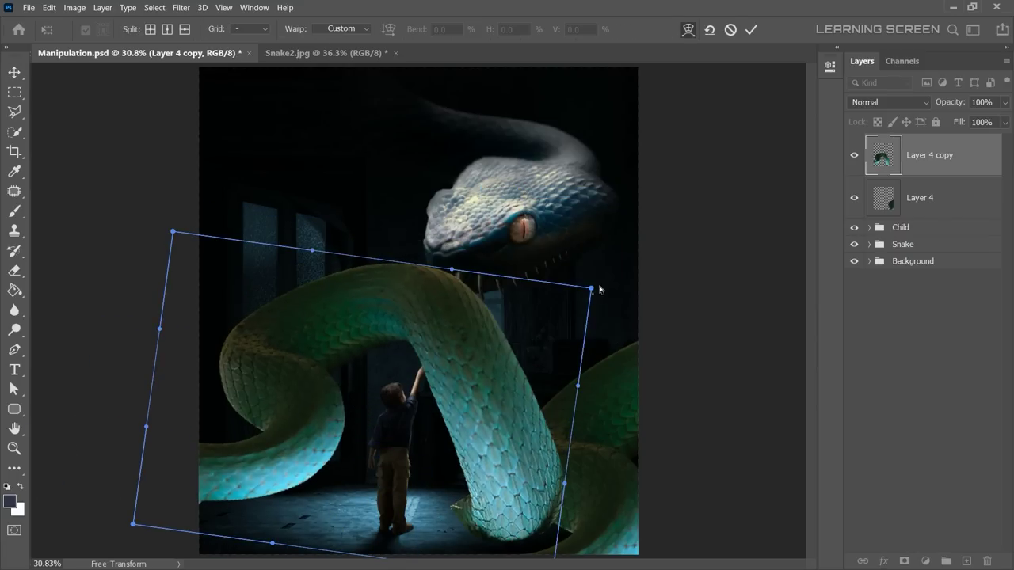
pyautogui.rightClick(473, 113)
pyautogui.click(499, 120)
pyautogui.moveTo(262, 286)
pyautogui.mouseDown()
pyautogui.moveTo(198, 453)
pyautogui.moveTo(361, 478)
pyautogui.mouseUp()
pyautogui.click(750, 30)
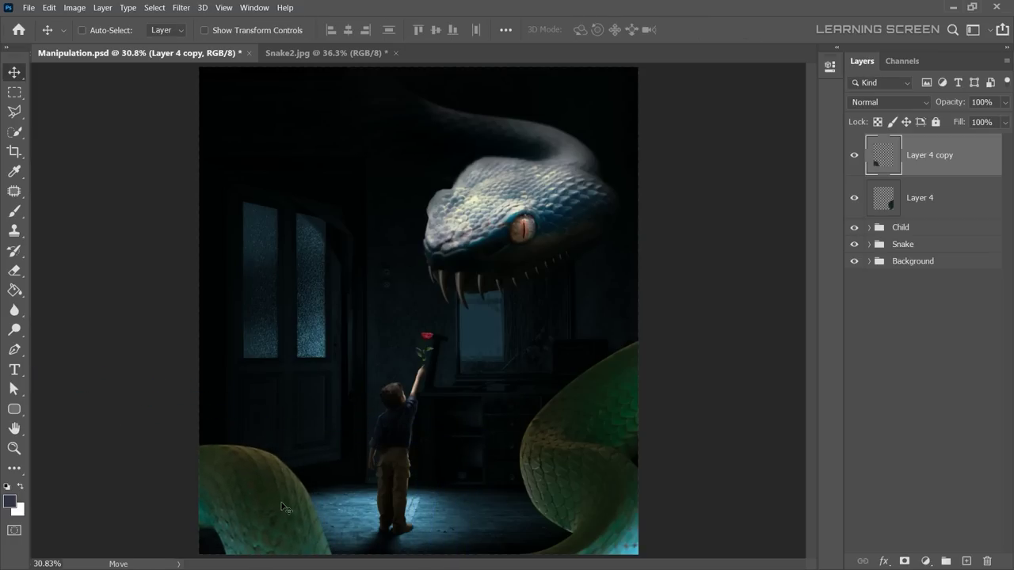
pyautogui.hotkey('ctrl', 't')
pyautogui.moveTo(351, 479)
pyautogui.mouseDown()
pyautogui.moveTo(382, 436)
pyautogui.moveTo(348, 467)
pyautogui.mouseUp()
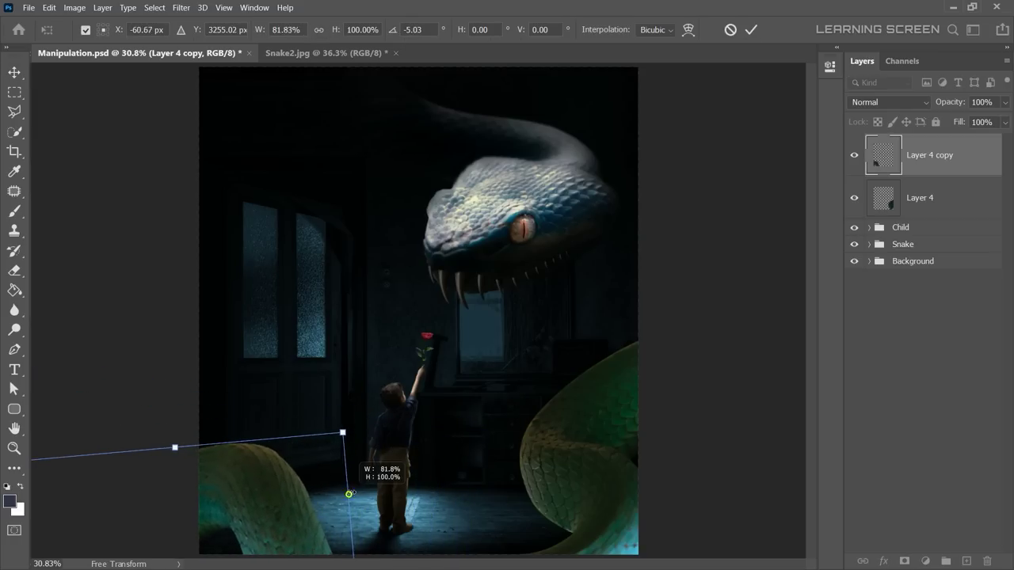
pyautogui.click(752, 30)
# Duplicate the original coil again, flip it vertically, and rotate it into the top-left corner.
pyautogui.click(950, 197)
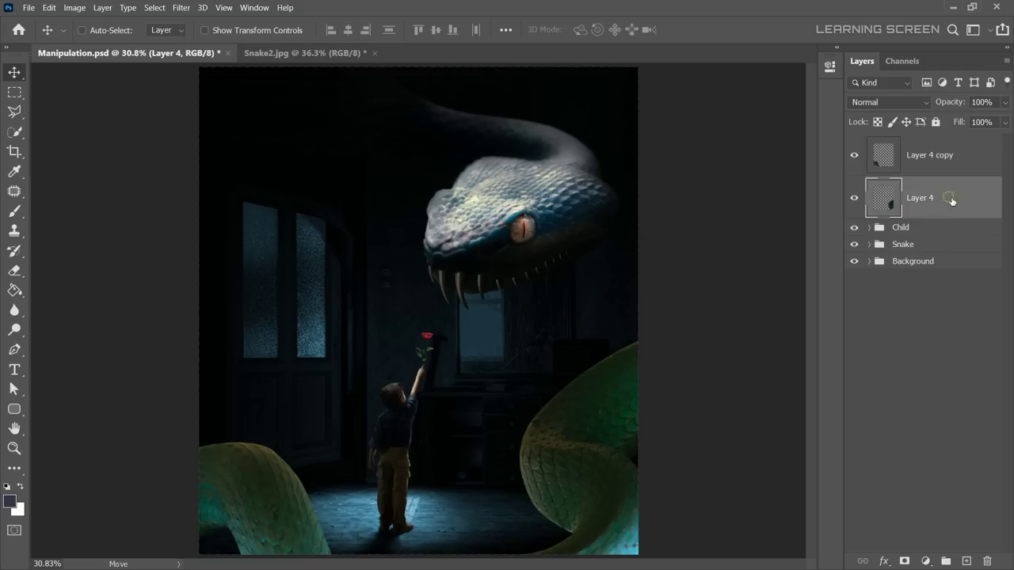
pyautogui.rightClick(950, 197)
pyautogui.click(808, 102)
pyautogui.press('Return')
pyautogui.moveTo(111, 301); pyautogui.dragTo(392, 281)
pyautogui.hotkey('ctrl', 't')
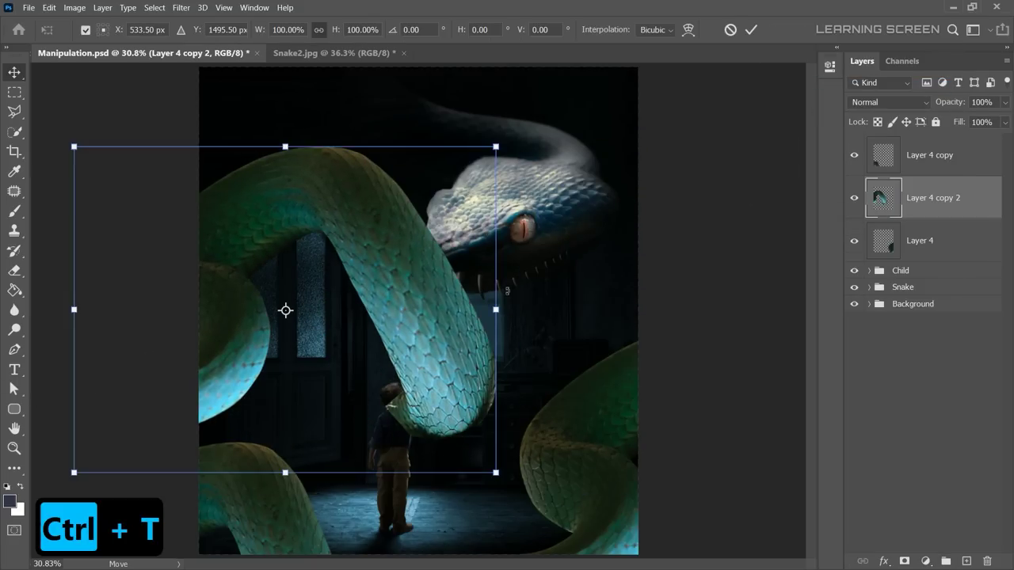
pyautogui.moveTo(301, 131)
pyautogui.mouseDown()
pyautogui.moveTo(572, 294)
pyautogui.moveTo(491, 145)
pyautogui.moveTo(431, 99)
pyautogui.moveTo(270, 183)
pyautogui.mouseUp()
pyautogui.rightClick(388, 329)
pyautogui.click(427, 556)
pyautogui.moveTo(382, 173); pyautogui.dragTo(390, 183)
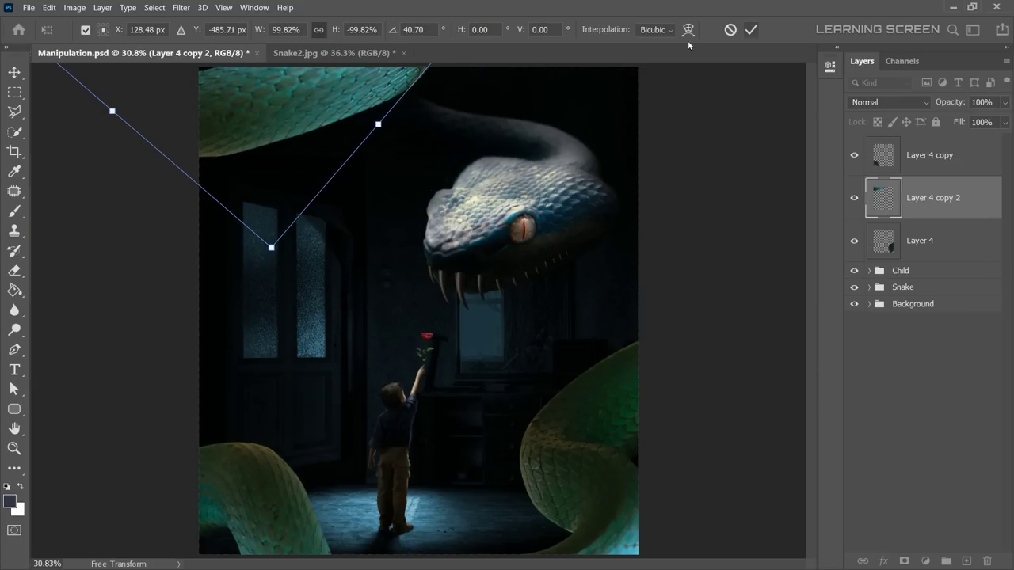
pyautogui.click(749, 29)
# Merge the three coil layers and name the result Snake_Body.
pyautogui.scroll(-3, 356, 168)
pyautogui.scroll(1, 357, 168)
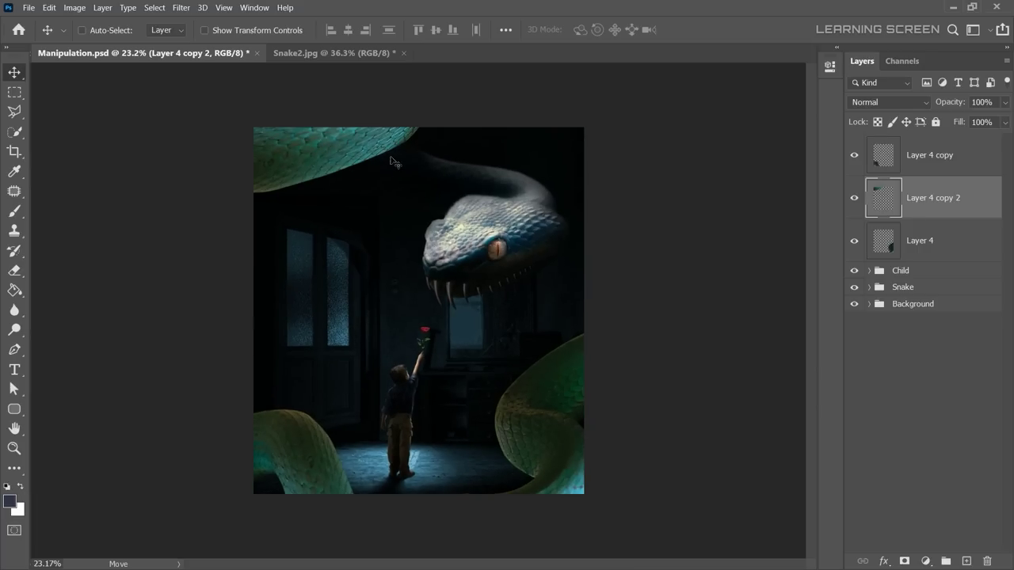
pyautogui.keyDown('shift'); pyautogui.click(930, 156); pyautogui.keyUp('shift')
pyautogui.keyDown('shift'); pyautogui.click(932, 241); pyautogui.keyUp('shift')
pyautogui.rightClick(932, 241)
pyautogui.click(784, 402)
pyautogui.doubleClick(931, 156)
pyautogui.write('Snake Body')
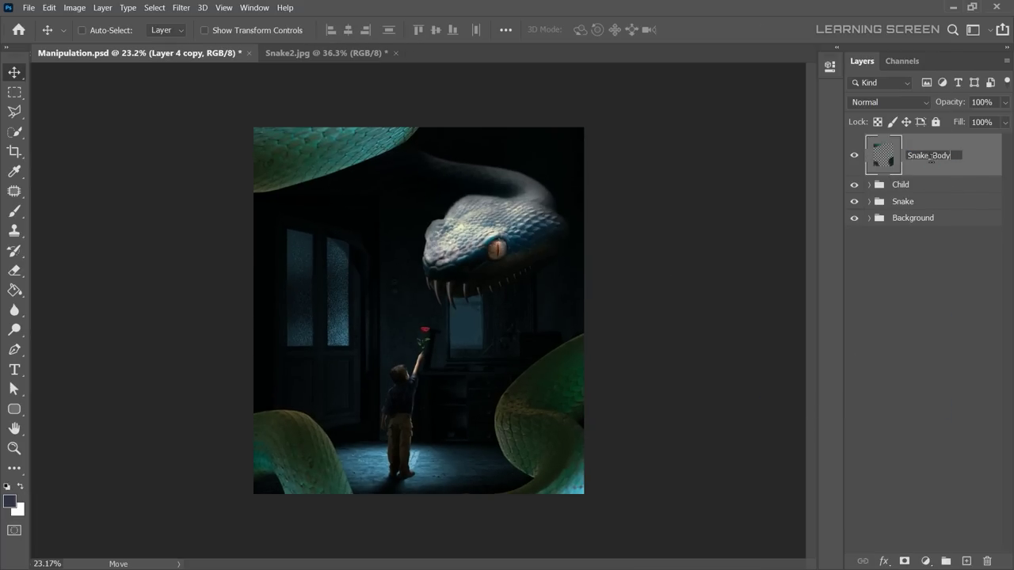
pyautogui.press('Return')
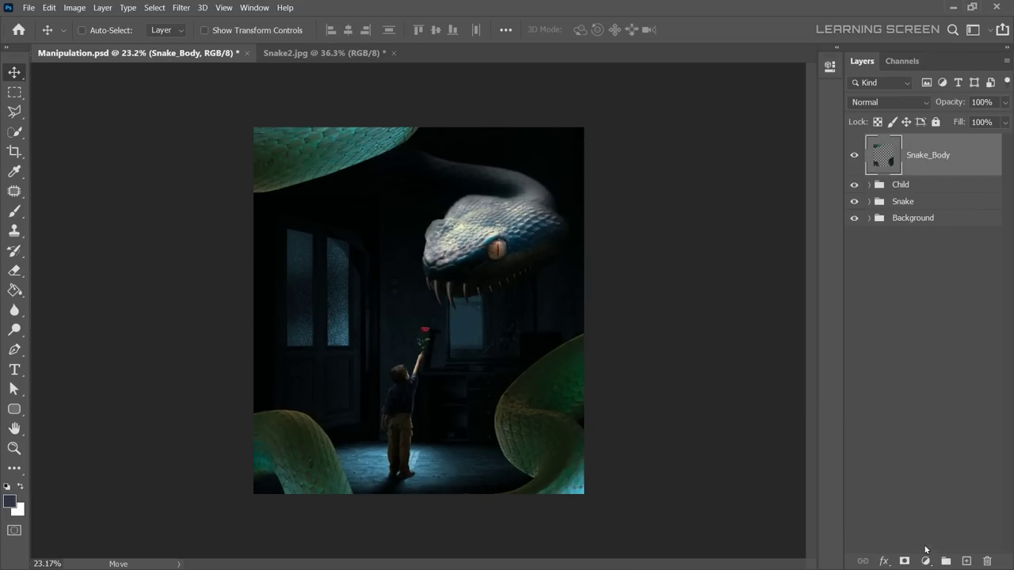
pyautogui.click(925, 560)
# Add a Hue/Saturation layer clipped to Snake_Body, colorized teal at Hue 188, Saturation 40.
pyautogui.click(948, 432)
pyautogui.click(701, 343)
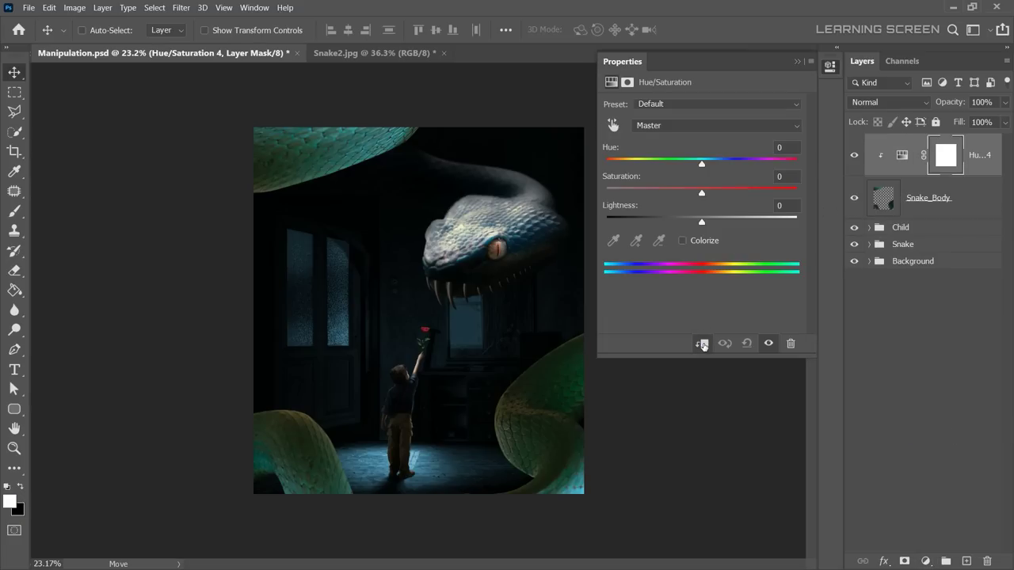
pyautogui.click(704, 240)
pyautogui.moveTo(724, 164); pyautogui.dragTo(705, 167)
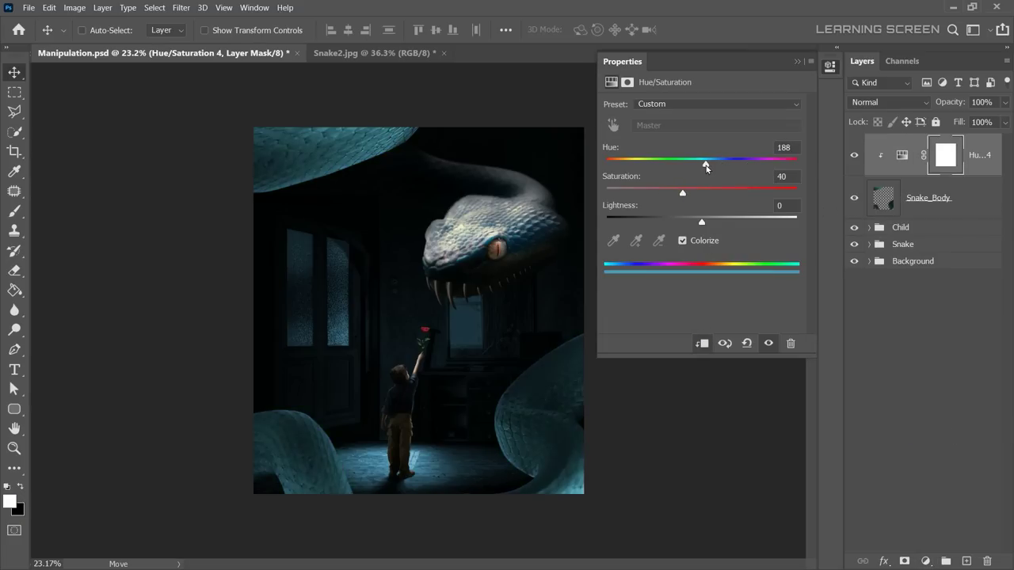
pyautogui.click(797, 62)
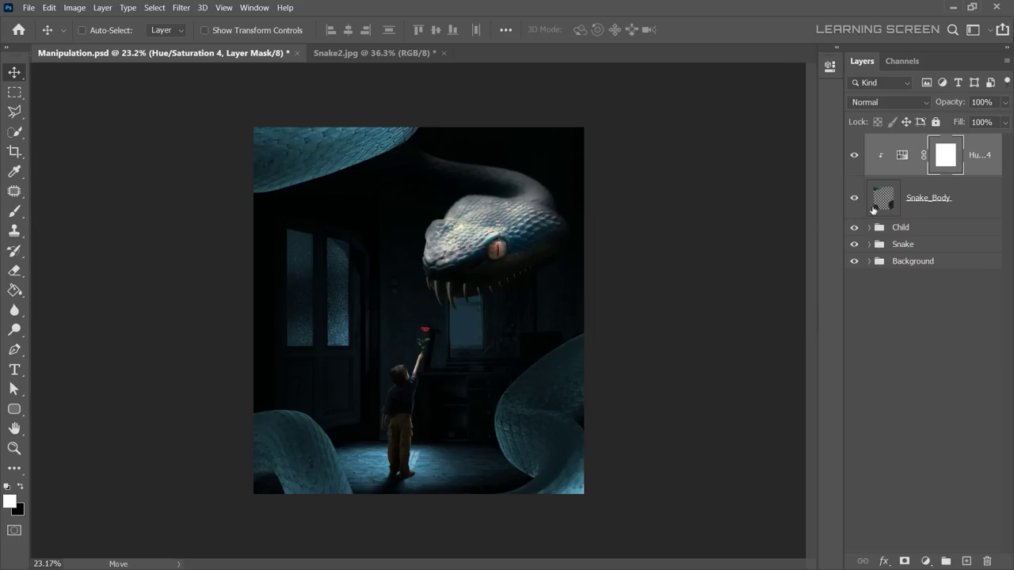
# Add a Levels layer clipped to Snake_Body with output white lowered to 73.
pyautogui.click(925, 561)
pyautogui.click(935, 389)
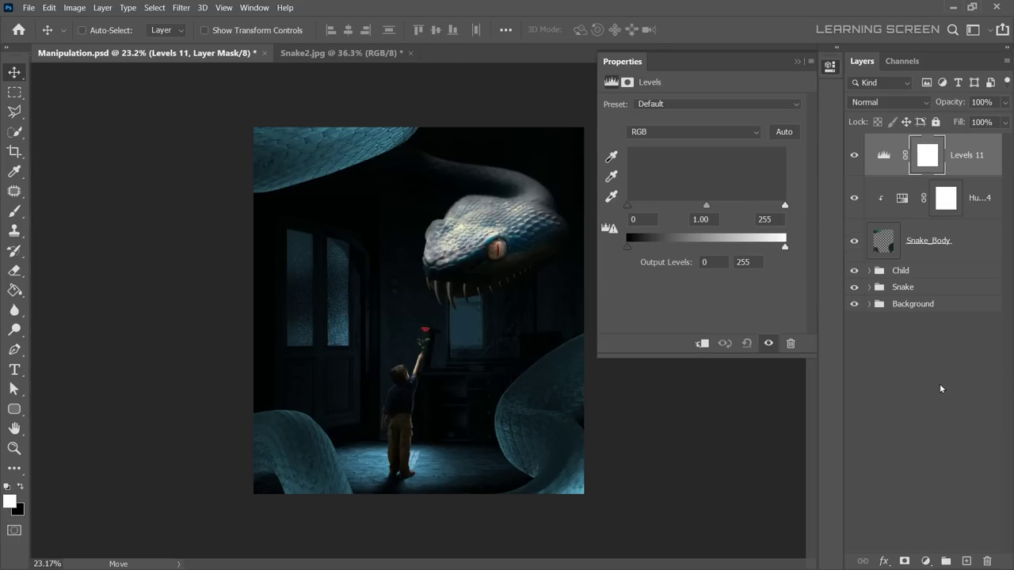
pyautogui.click(702, 343)
pyautogui.moveTo(785, 248)
pyautogui.mouseDown()
pyautogui.moveTo(650, 249)
pyautogui.moveTo(673, 248)
pyautogui.mouseUp()
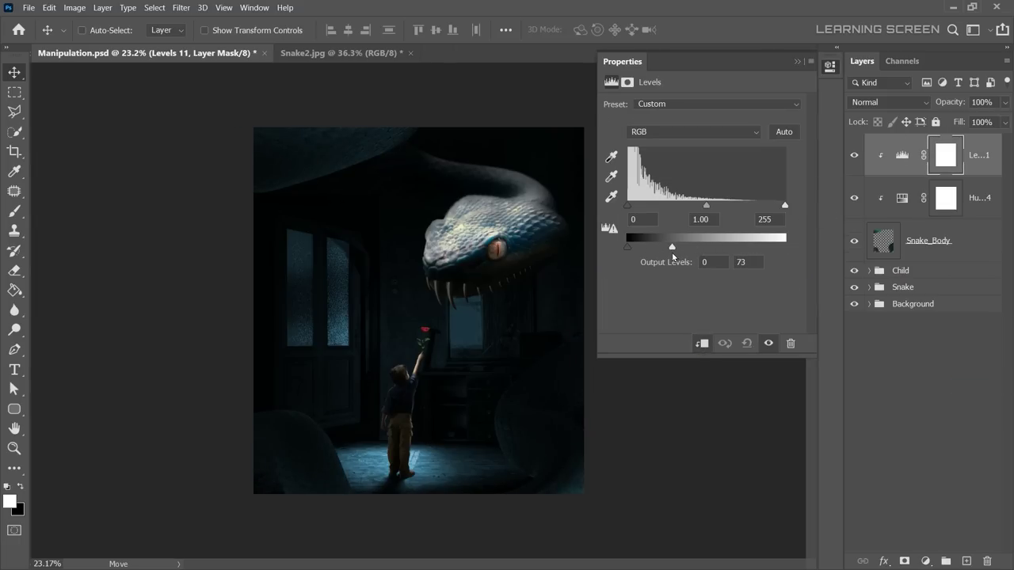
pyautogui.click(795, 62)
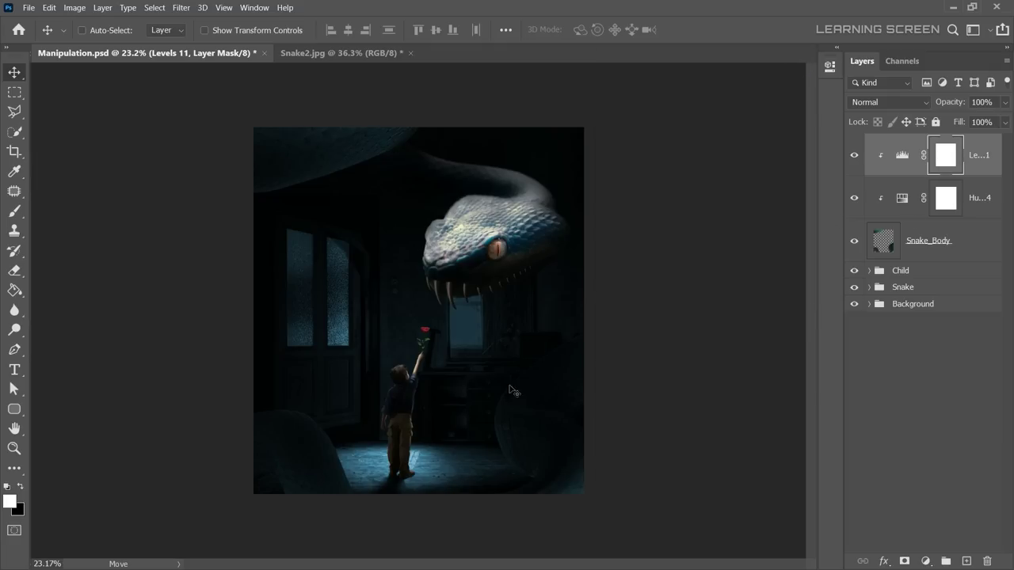
pyautogui.scroll(2, 511, 390)
# Set a black brush at 8% flow and paint first edge strokes on the Levels 11 mask.
pyautogui.scroll(4, 650, 385)
pyautogui.press('b')
pyautogui.press('x')
pyautogui.rightClick(426, 347)
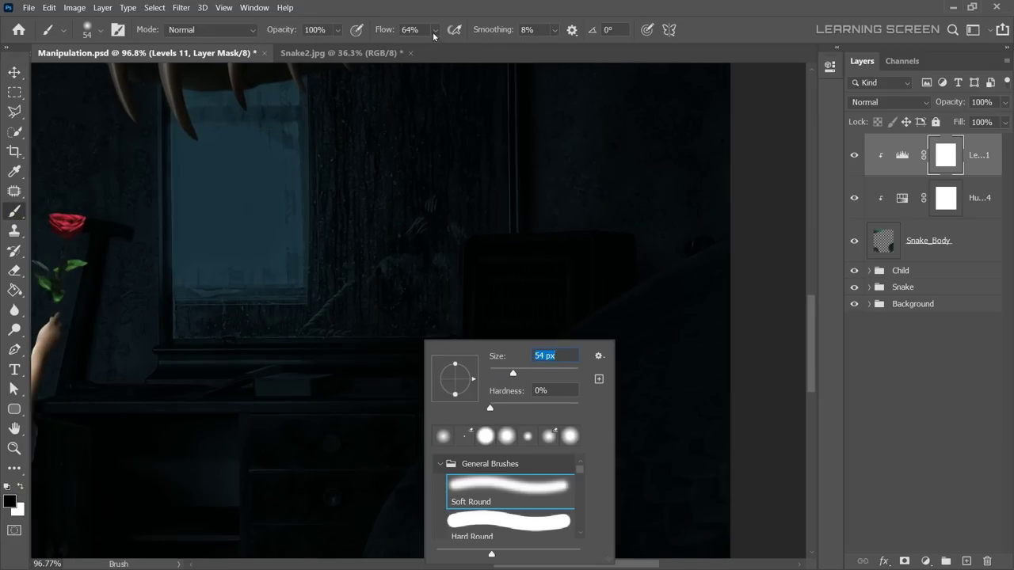
pyautogui.moveTo(434, 31); pyautogui.dragTo(408, 46)
pyautogui.scroll(2, 651, 252)
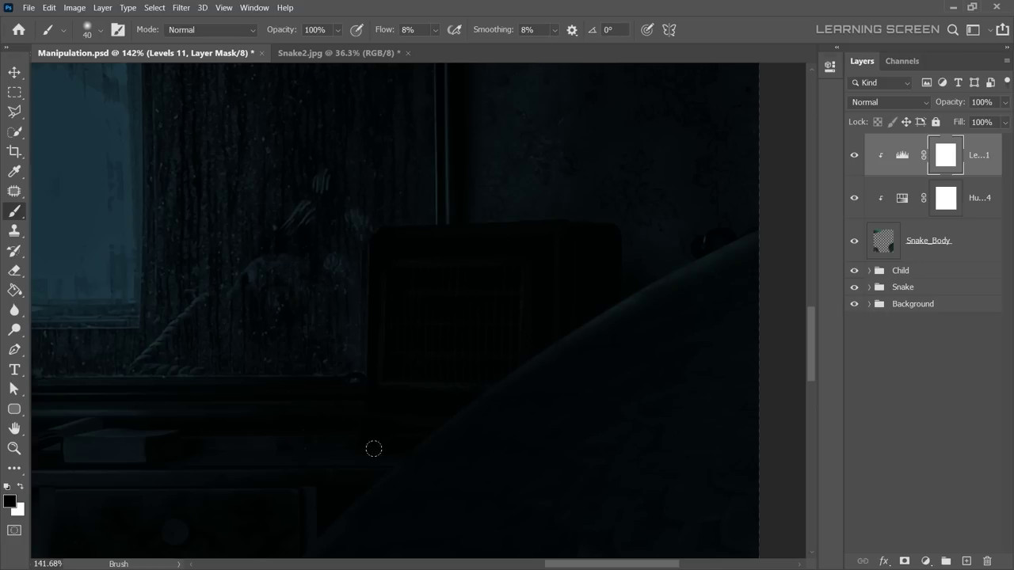
pyautogui.moveTo(373, 449); pyautogui.dragTo(665, 145)
pyautogui.moveTo(407, 238); pyautogui.dragTo(516, 103)
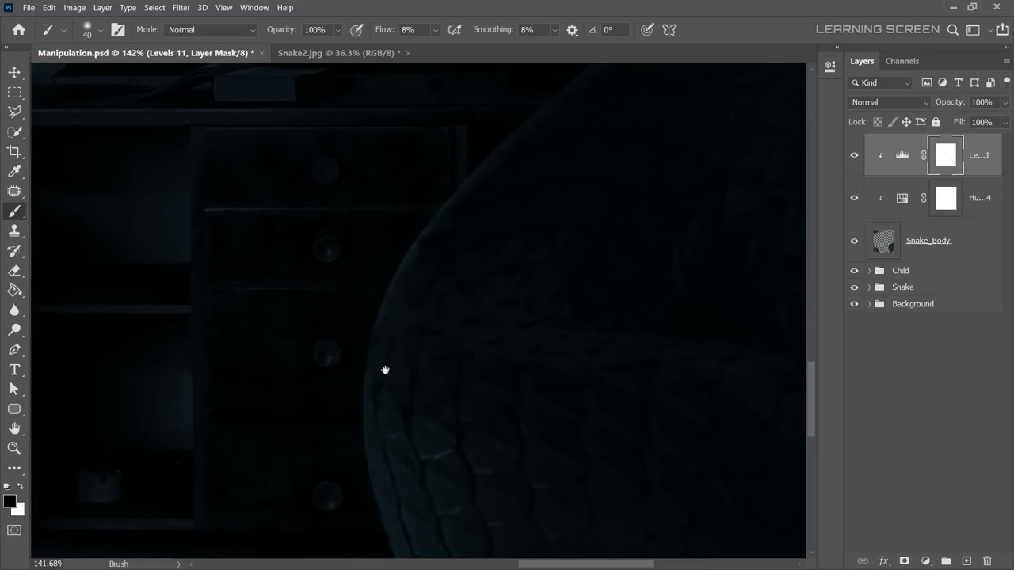
pyautogui.moveTo(384, 370)
pyautogui.mouseDown()
pyautogui.moveTo(467, 158)
pyautogui.moveTo(615, 121)
pyautogui.mouseUp()
# With flow at 13% and a smaller brush, reveal the rim light along the upper coil's edge.
pyautogui.moveTo(437, 45); pyautogui.dragTo(440, 45)
pyautogui.scroll(-2, 283, 339)
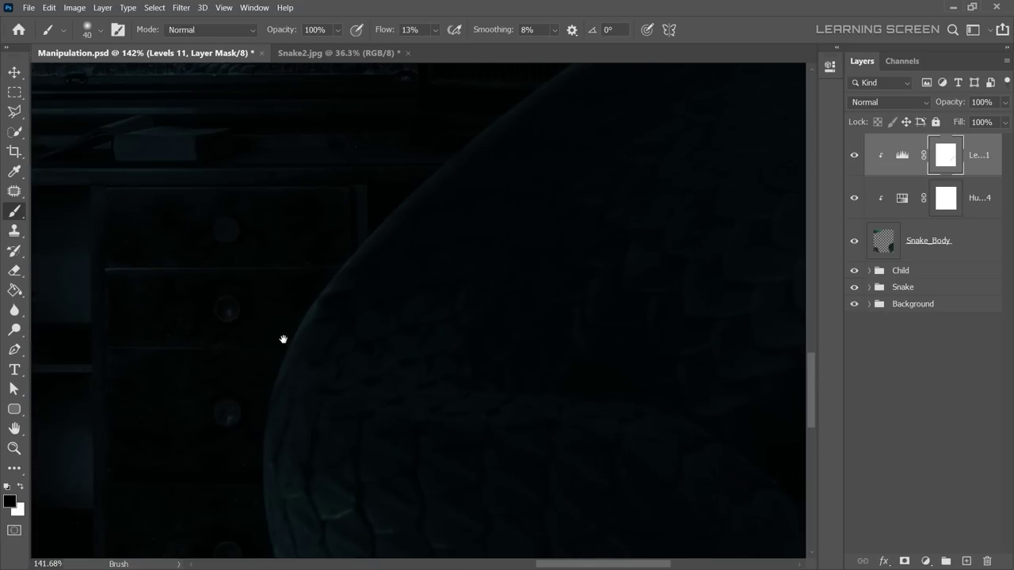
pyautogui.scroll(-2, 229, 324)
pyautogui.scroll(-3, 283, 434)
pyautogui.scroll(2, 569, 387)
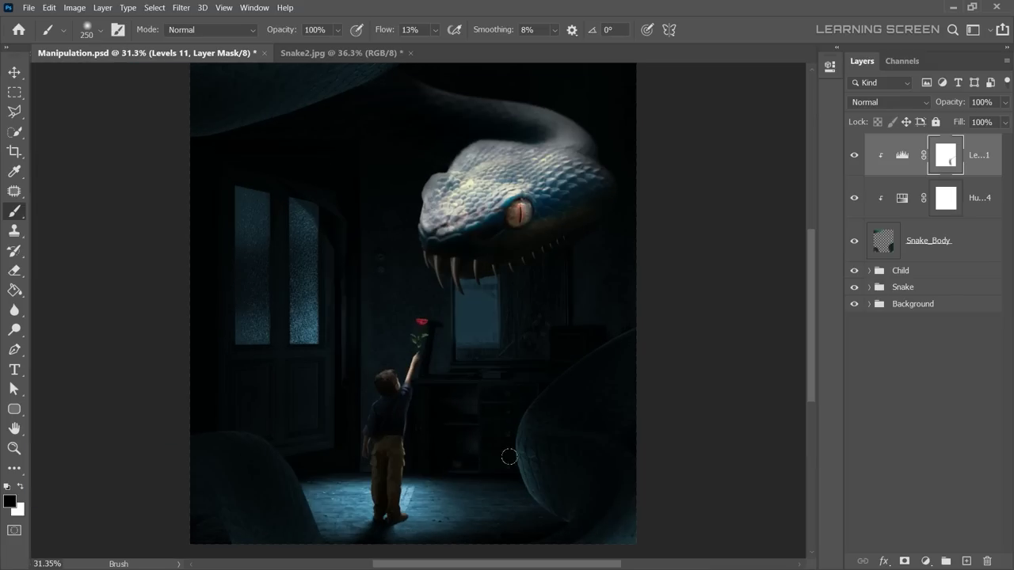
pyautogui.scroll(2, 569, 387)
pyautogui.scroll(-1, 594, 395)
pyautogui.press('[')
pyautogui.press('[')
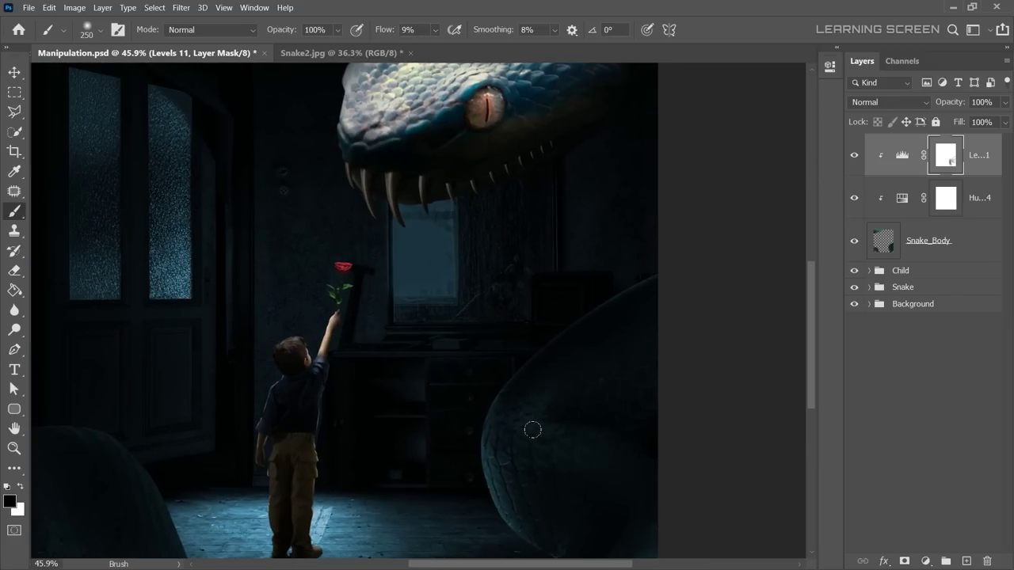
pyautogui.scroll(-1, 606, 461)
pyautogui.scroll(1, 607, 462)
pyautogui.scroll(3, 357, 369)
pyautogui.press('[')
pyautogui.press('[')
pyautogui.press('[')
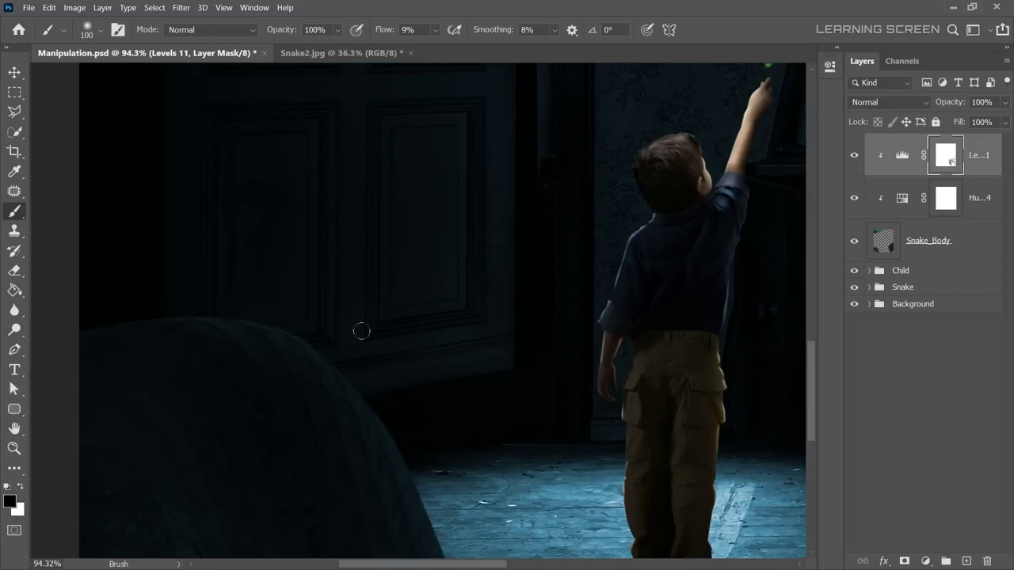
pyautogui.scroll(2, 361, 330)
pyautogui.scroll(1, 190, 294)
pyautogui.press('[')
pyautogui.press('[')
pyautogui.press('[')
pyautogui.scroll(-3, 340, 217)
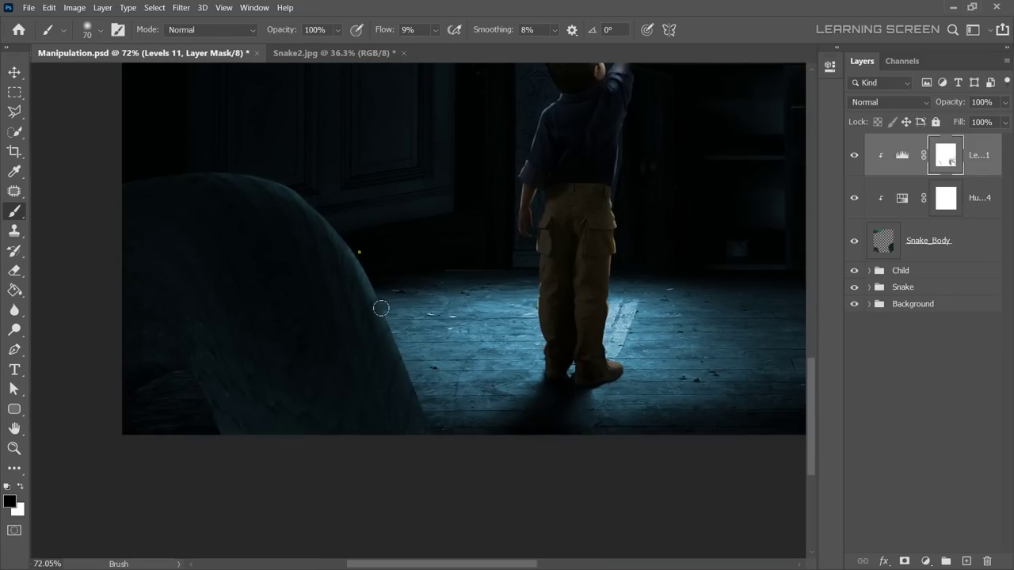
pyautogui.press('[')
pyautogui.press('[')
pyautogui.scroll(2, 388, 304)
pyautogui.scroll(-1, 547, 360)
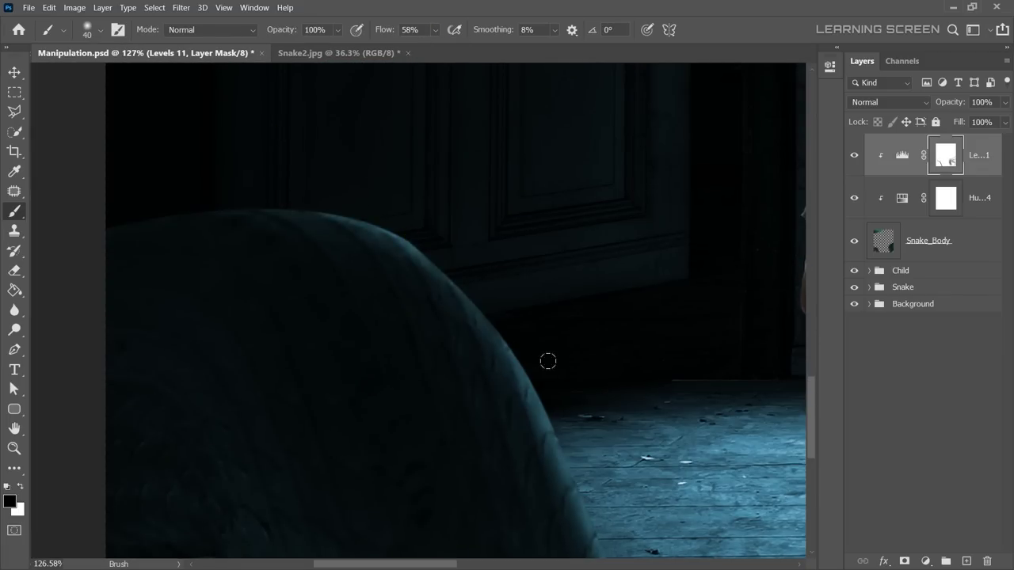
pyautogui.scroll(1, 552, 414)
pyautogui.scroll(-3, 321, 426)
pyautogui.scroll(1, 291, 287)
pyautogui.press(']')
pyautogui.press(']')
pyautogui.press(']')
pyautogui.press('[')
pyautogui.press('[')
pyautogui.press('[')
pyautogui.scroll(1, 475, 317)
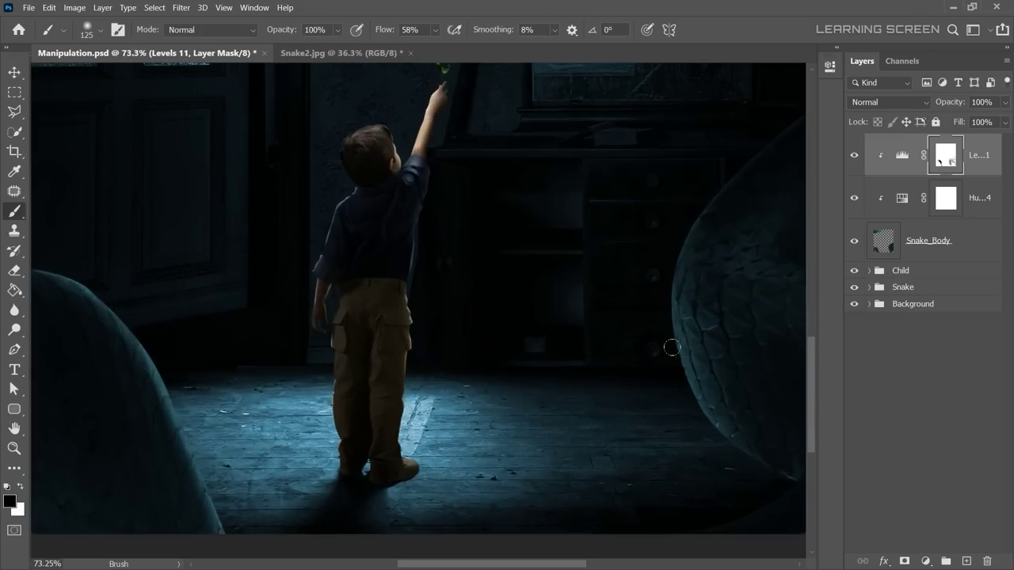
pyautogui.scroll(1, 668, 344)
pyautogui.scroll(1, 708, 493)
pyautogui.scroll(-2, 507, 314)
pyautogui.scroll(3, 507, 314)
pyautogui.hscroll(3, 543, 251)
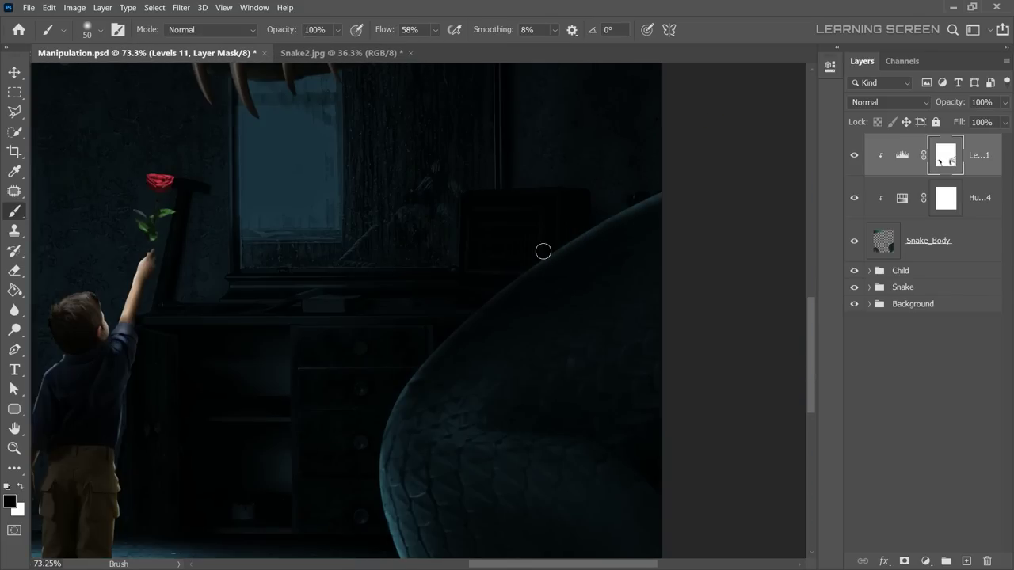
pyautogui.scroll(-3, 555, 278)
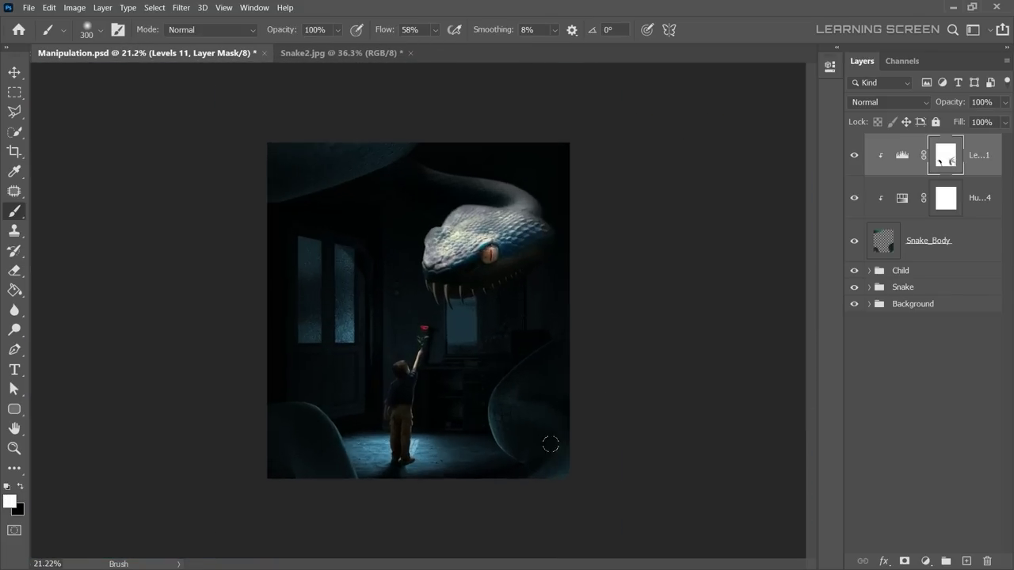
pyautogui.scroll(3, 281, 185)
pyautogui.scroll(-3, 280, 186)
pyautogui.scroll(1, 96, 423)
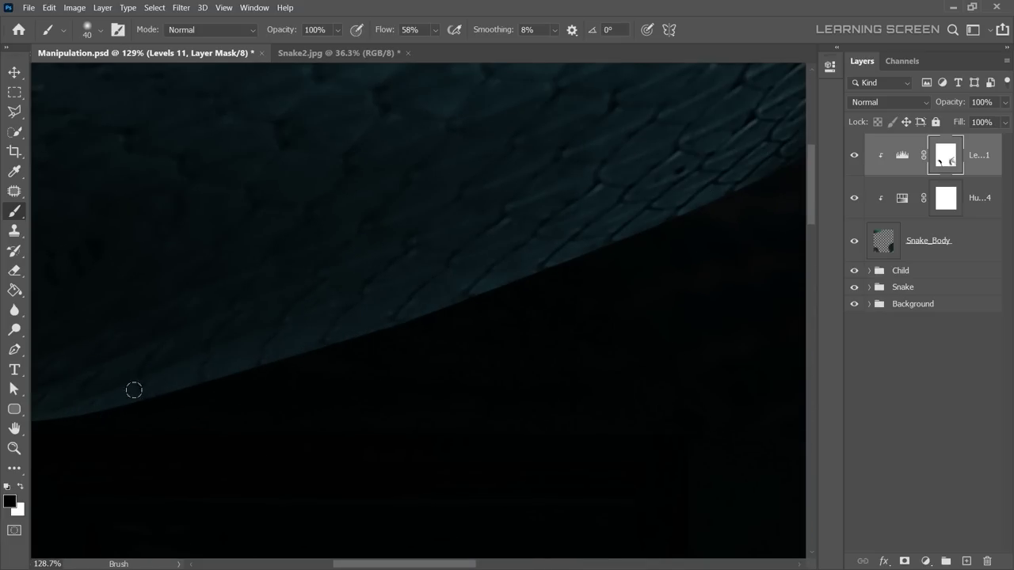
pyautogui.moveTo(133, 390); pyautogui.dragTo(460, 329)
# Refine the coil edges with an even smaller brush, undoing one stray mask stroke.
pyautogui.press('[')
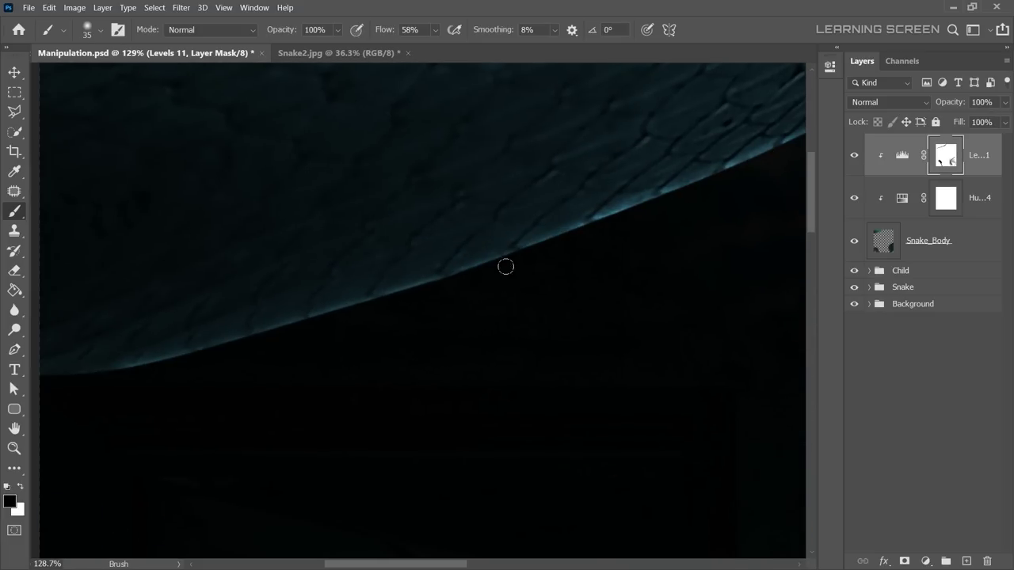
pyautogui.scroll(-1, 505, 267)
pyautogui.scroll(-3, 140, 346)
pyautogui.scroll(2, 229, 197)
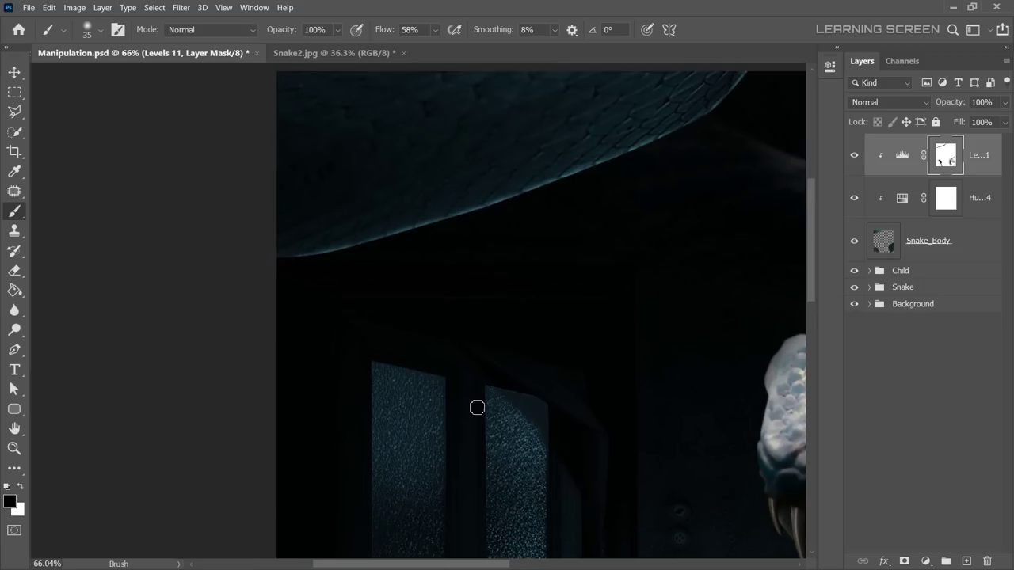
pyautogui.scroll(-2, 615, 140)
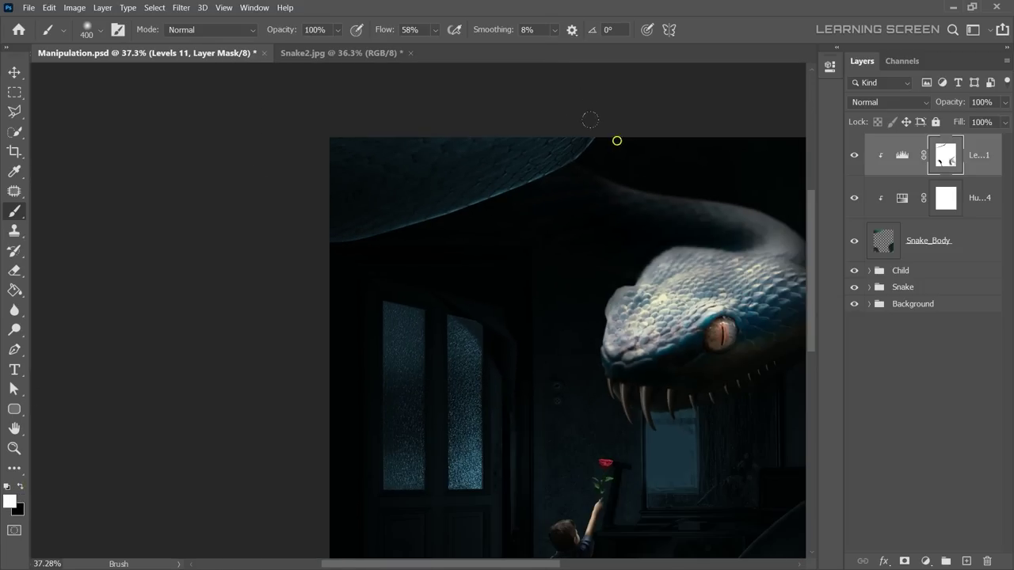
pyautogui.scroll(-1, 475, 158)
pyautogui.press('[')
pyautogui.press('[')
pyautogui.scroll(1, 391, 326)
pyautogui.scroll(1, 311, 237)
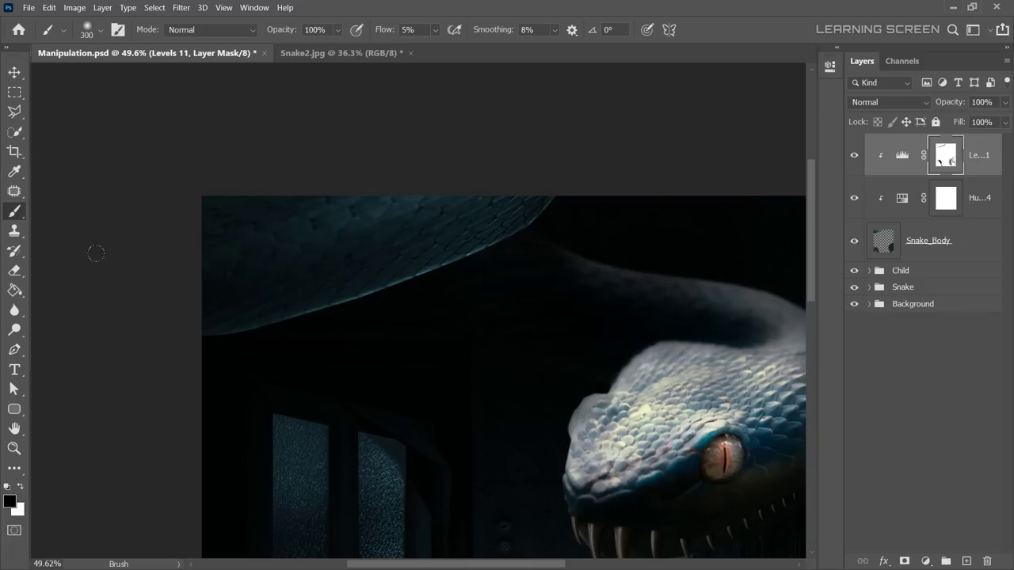
pyautogui.scroll(-5, 340, 294)
pyautogui.scroll(2, 315, 448)
pyautogui.scroll(2, 337, 452)
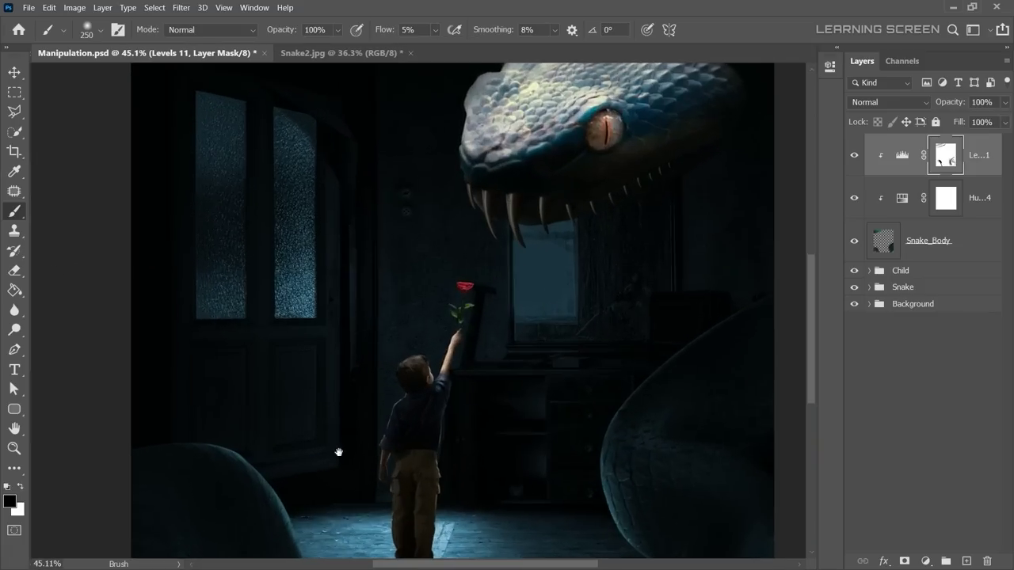
pyautogui.press('[')
pyautogui.scroll(1, 484, 437)
pyautogui.hotkey('ctrl', 'z')
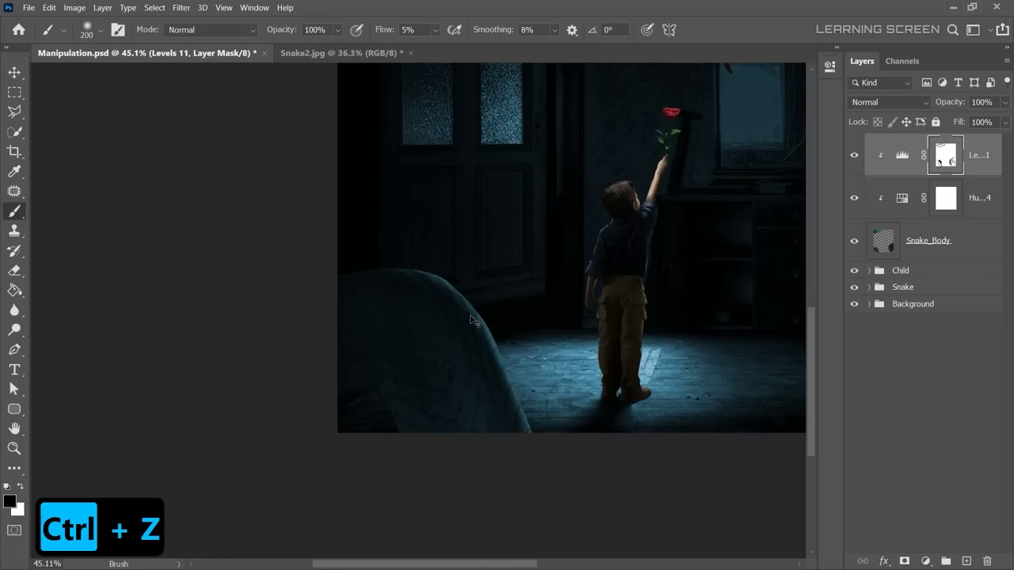
pyautogui.scroll(-4, 541, 451)
pyautogui.scroll(-1, 410, 432)
pyautogui.scroll(1, 411, 432)
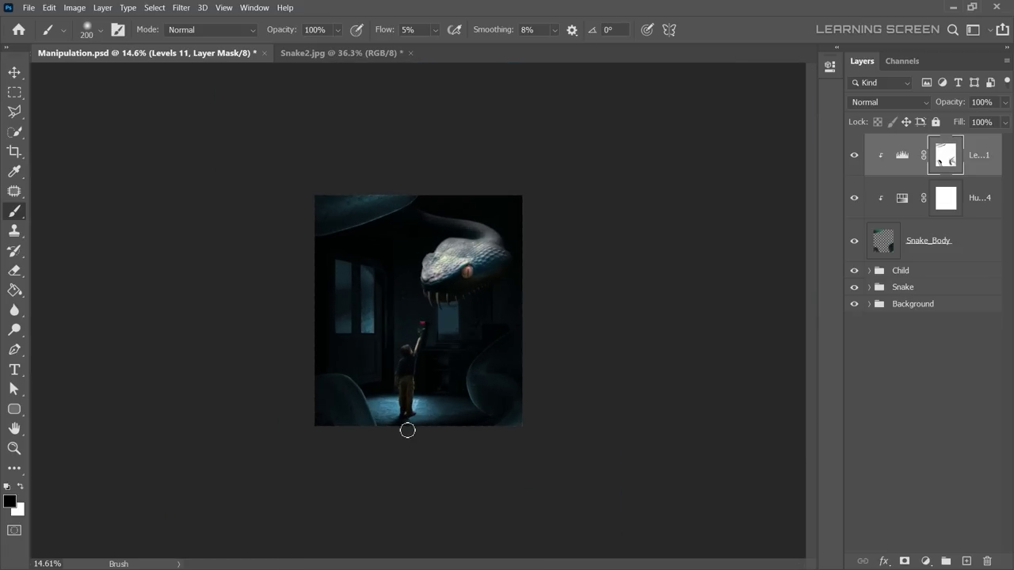
pyautogui.scroll(2, 364, 430)
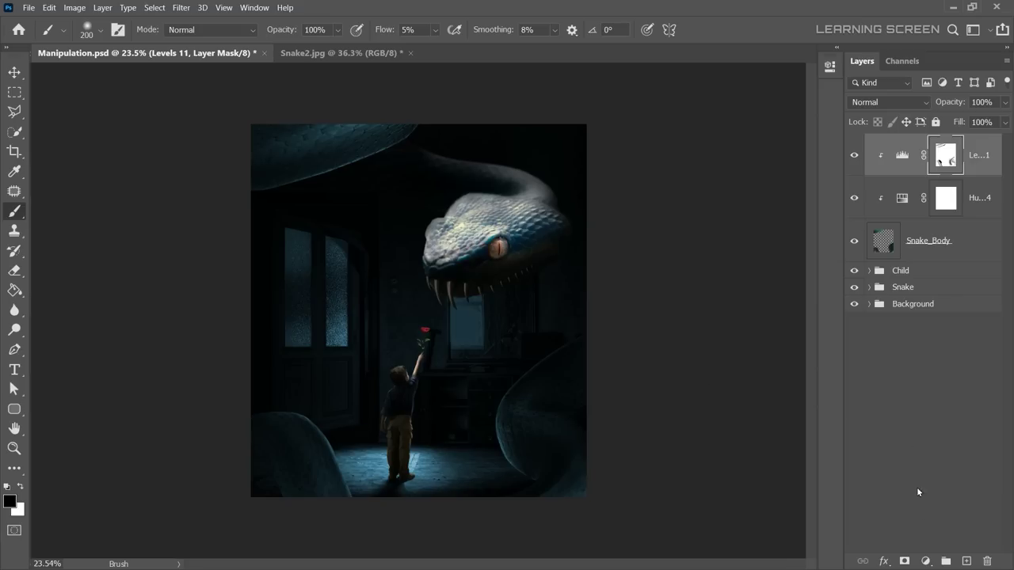
# Add a Color Dodge Levels layer with output black at 81 and an inverted black mask.
pyautogui.click(925, 561)
pyautogui.click(930, 400)
pyautogui.moveTo(626, 246); pyautogui.dragTo(678, 248)
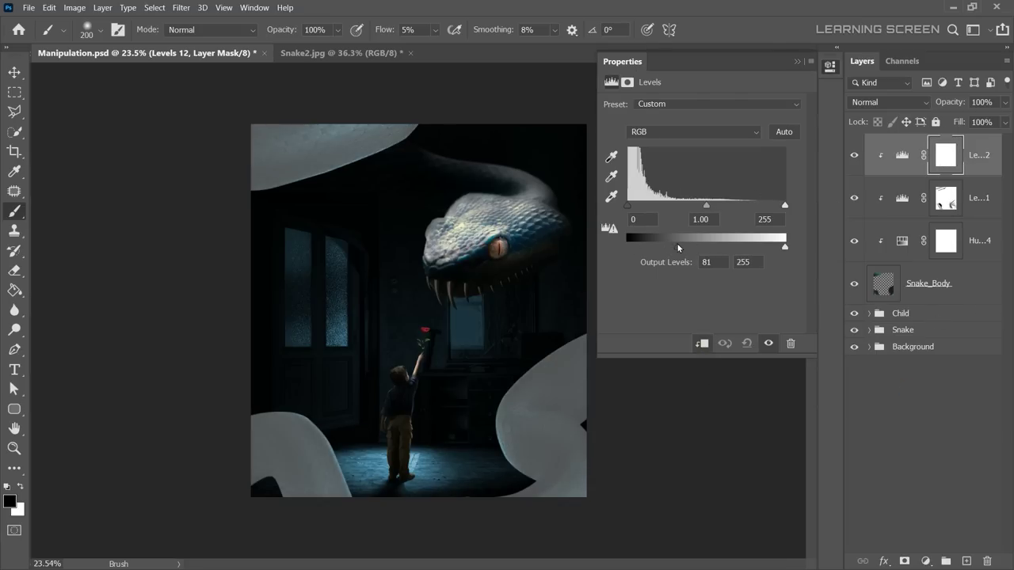
pyautogui.click(829, 66)
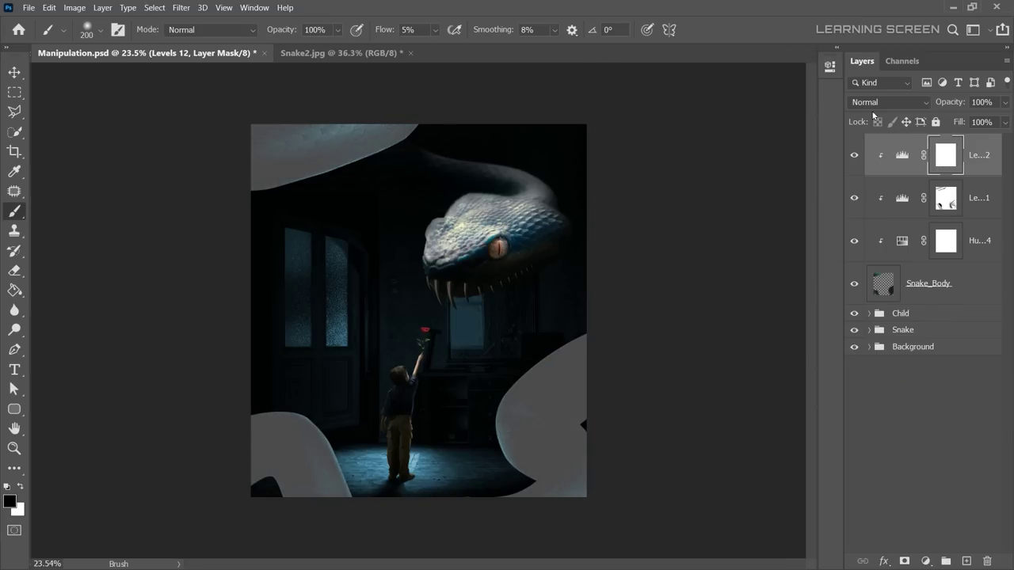
pyautogui.click(889, 101)
pyautogui.click(895, 246)
pyautogui.hotkey('ctrl', 'i')
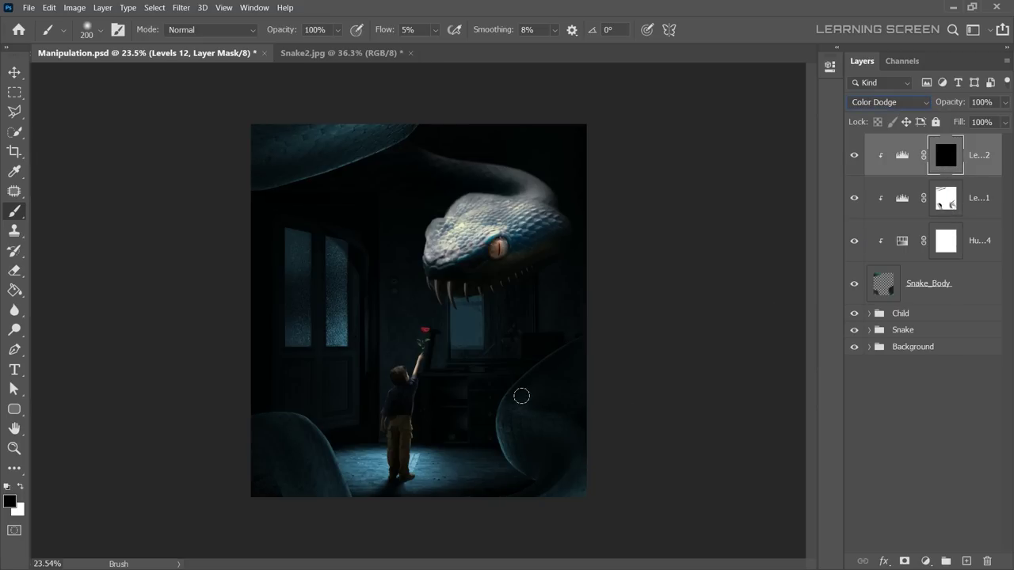
# Paint white glow along the right coil's edge, undo a stray stroke, and select the Levels 12 layer.
pyautogui.moveTo(523, 397); pyautogui.dragTo(595, 278)
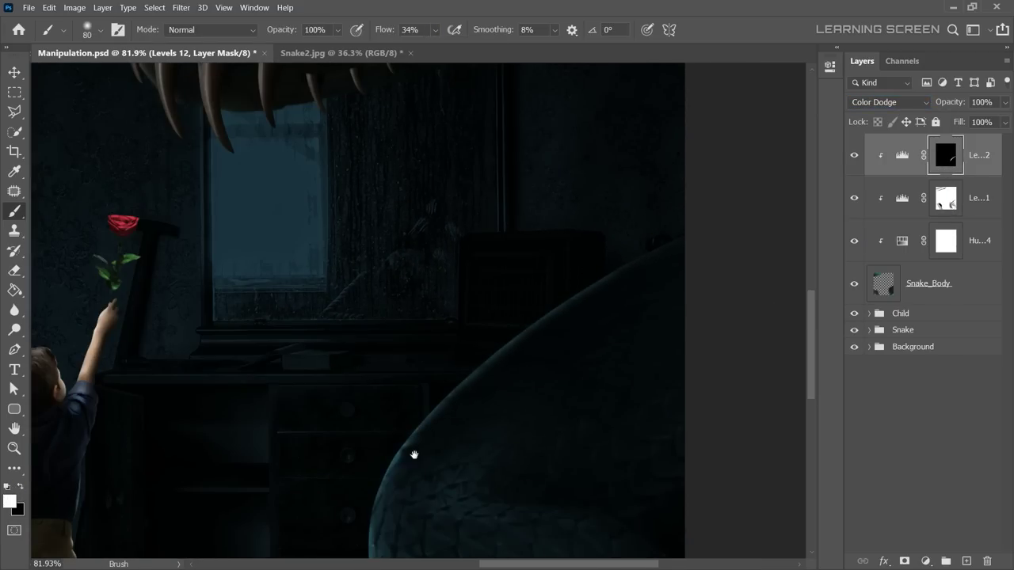
pyautogui.moveTo(413, 455)
pyautogui.mouseDown()
pyautogui.moveTo(437, 246)
pyautogui.moveTo(515, 507)
pyautogui.mouseUp()
pyautogui.scroll(-3, 515, 507)
pyautogui.scroll(2, 156, 420)
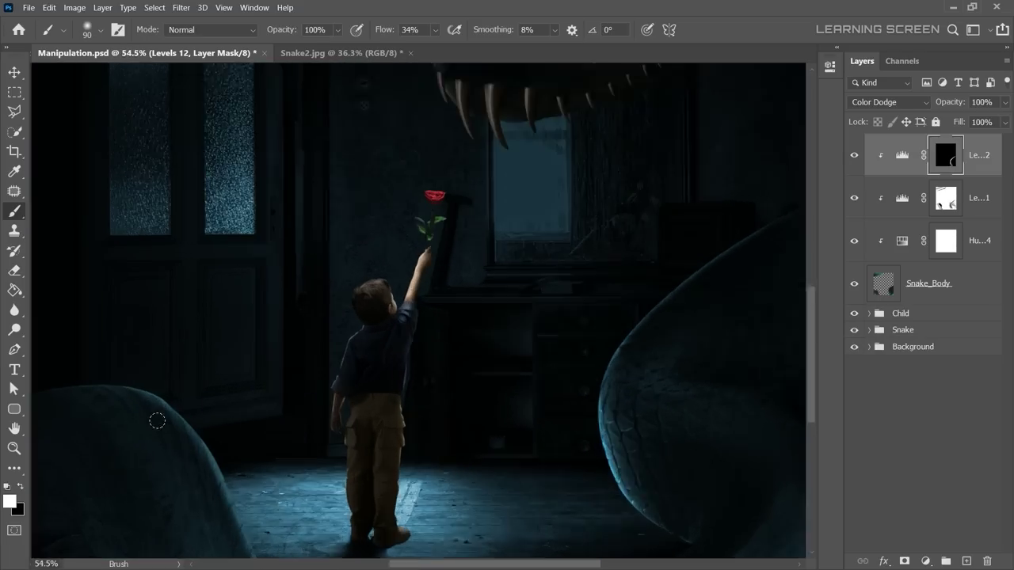
pyautogui.scroll(2, 157, 420)
pyautogui.moveTo(210, 436); pyautogui.dragTo(246, 514)
pyautogui.scroll(-2, 209, 436)
pyautogui.scroll(-2, 238, 460)
pyautogui.hotkey('ctrl', 'z')
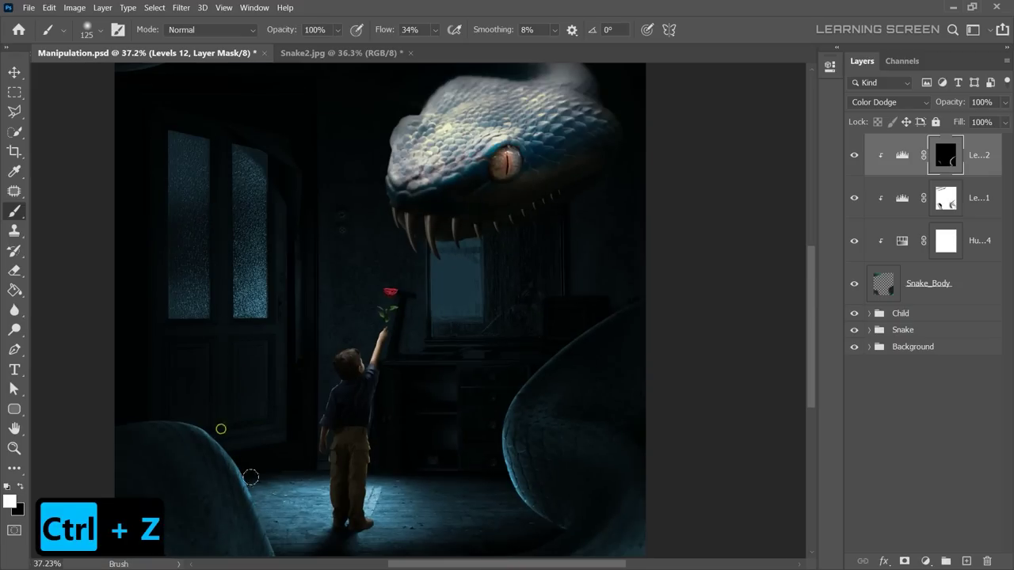
pyautogui.scroll(-3, 345, 236)
pyautogui.scroll(3, 345, 236)
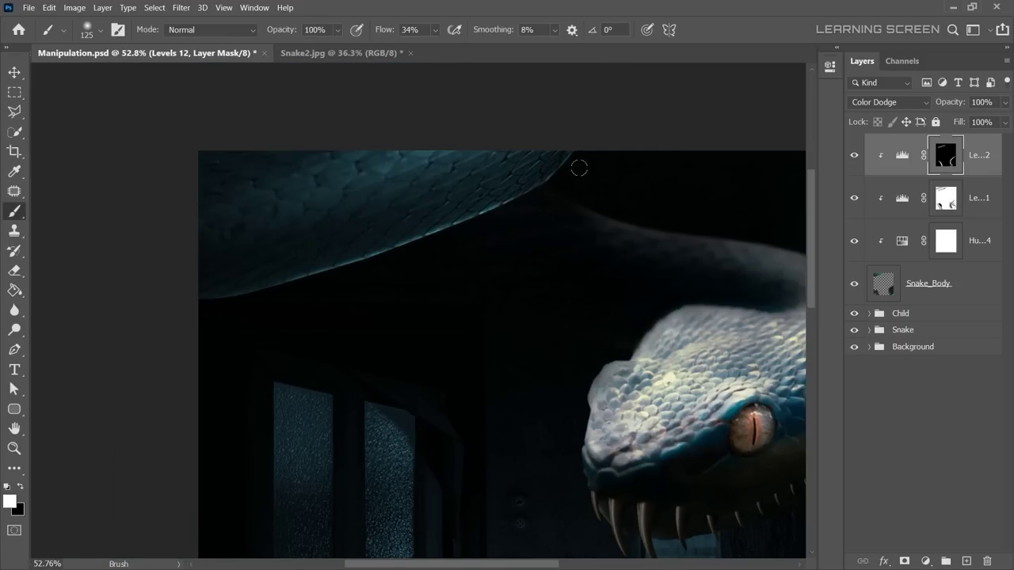
pyautogui.scroll(-3, 579, 168)
pyautogui.scroll(1, 473, 335)
pyautogui.click(902, 155)
# Add another Levels adjustment, Levels 13, and invert its mask to black.
pyautogui.click(924, 560)
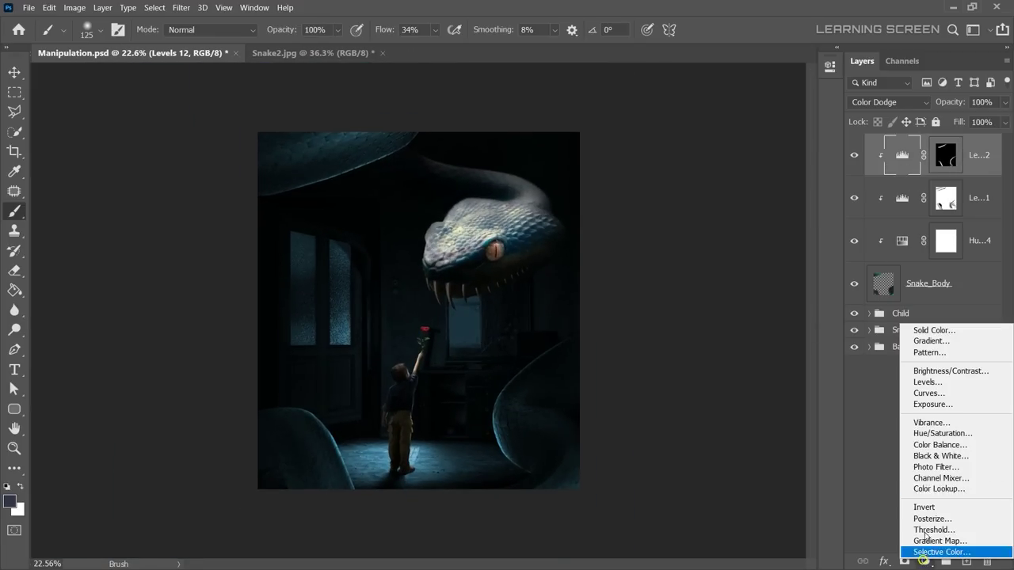
pyautogui.click(926, 382)
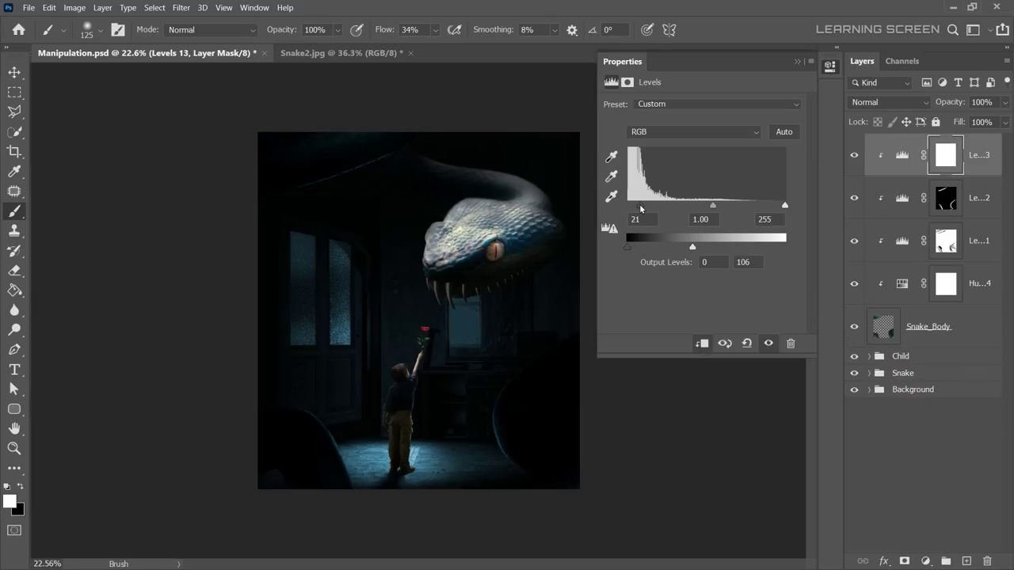
pyautogui.click(945, 163)
pyautogui.hotkey('ctrl', 'i')
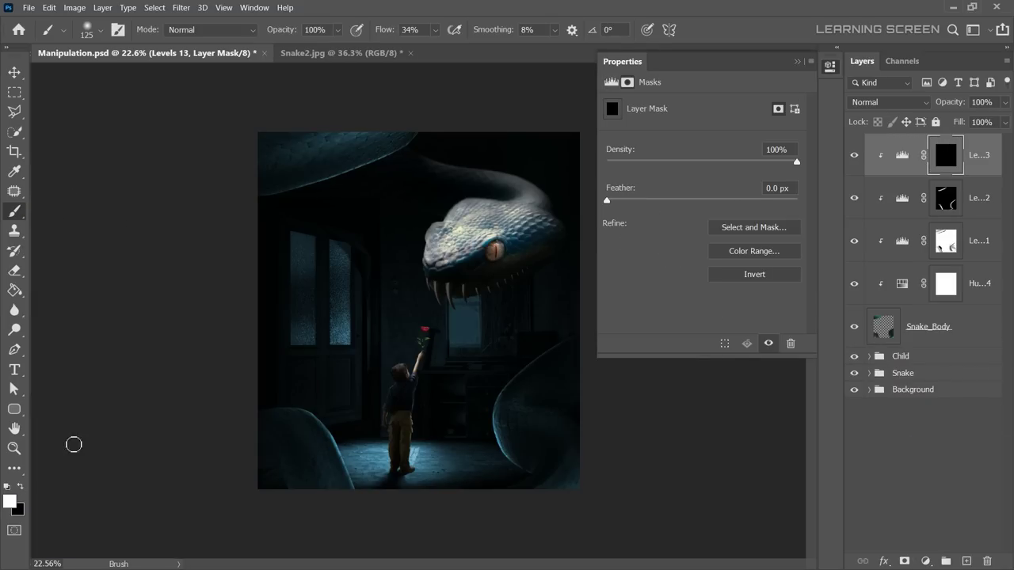
pyautogui.scroll(1, 285, 142)
# At 23% brush flow, paint small brightening areas onto the snake coils in the Levels 13 mask.
pyautogui.click(434, 29)
pyautogui.moveTo(440, 46); pyautogui.dragTo(433, 47)
pyautogui.moveTo(203, 217)
pyautogui.mouseDown()
pyautogui.moveTo(373, 211)
pyautogui.moveTo(243, 344)
pyautogui.mouseUp()
pyautogui.press('[')
pyautogui.press('[')
pyautogui.press('[')
pyautogui.scroll(-3, 199, 231)
pyautogui.scroll(3, 535, 386)
pyautogui.scroll(-2, 535, 385)
pyautogui.press(']')
pyautogui.press(']')
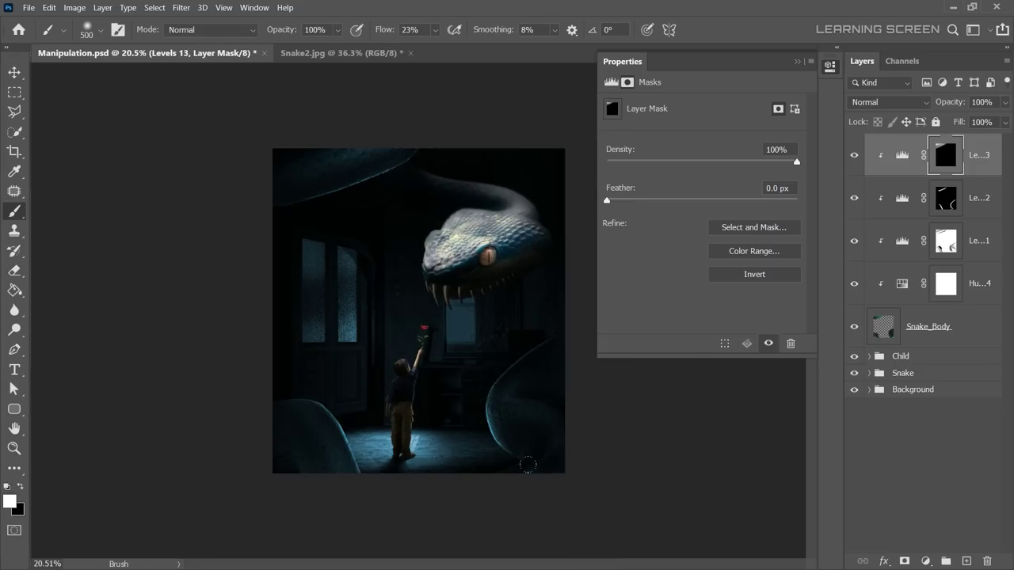
pyautogui.scroll(-3, 282, 461)
pyautogui.scroll(2, 278, 467)
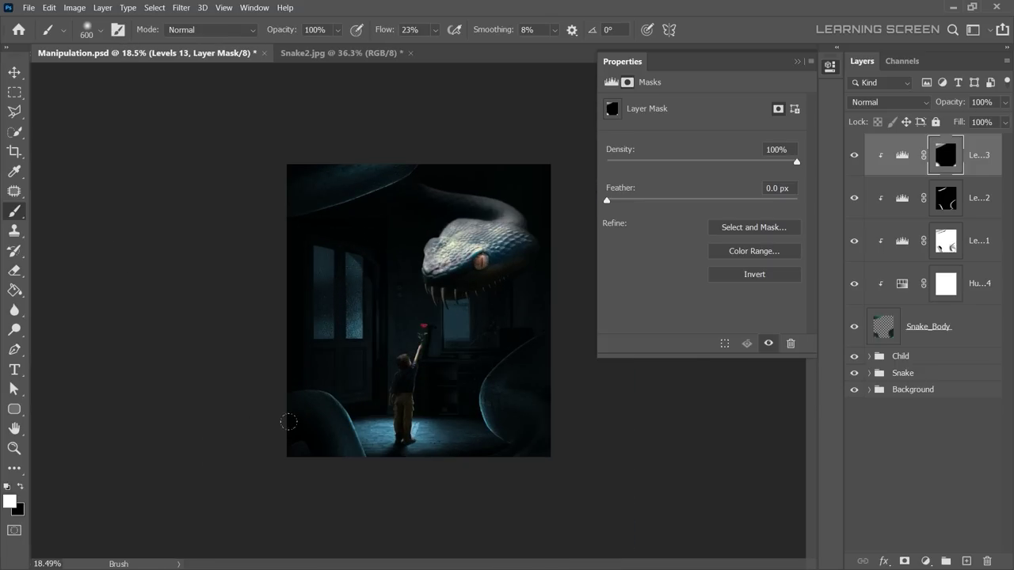
pyautogui.scroll(-3, 416, 263)
pyautogui.scroll(3, 416, 263)
pyautogui.scroll(2, 416, 263)
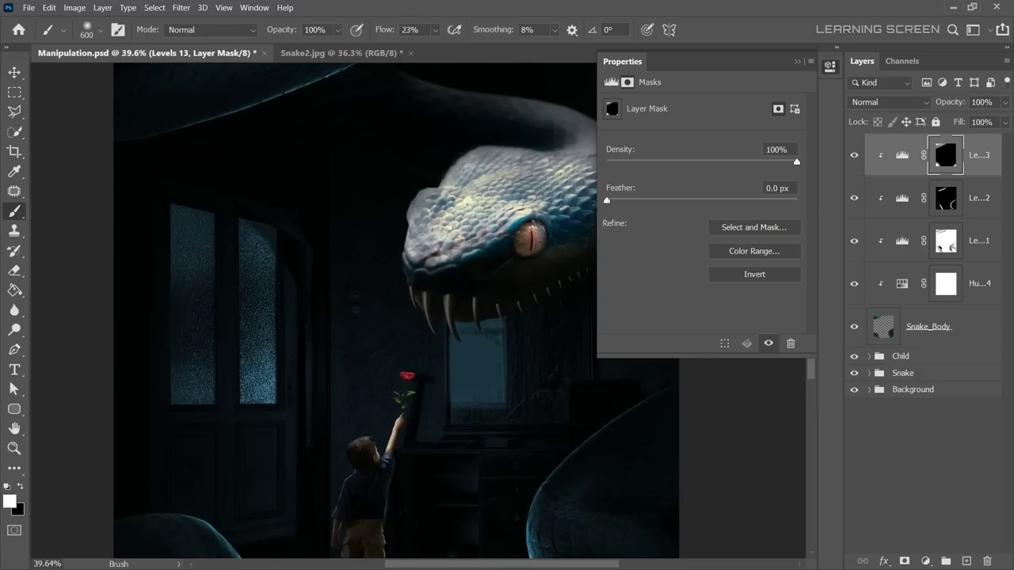
pyautogui.scroll(-2, 469, 176)
# Select the snake's Hue/Saturation tint layer and toggle it off and on to compare.
pyautogui.click(901, 285)
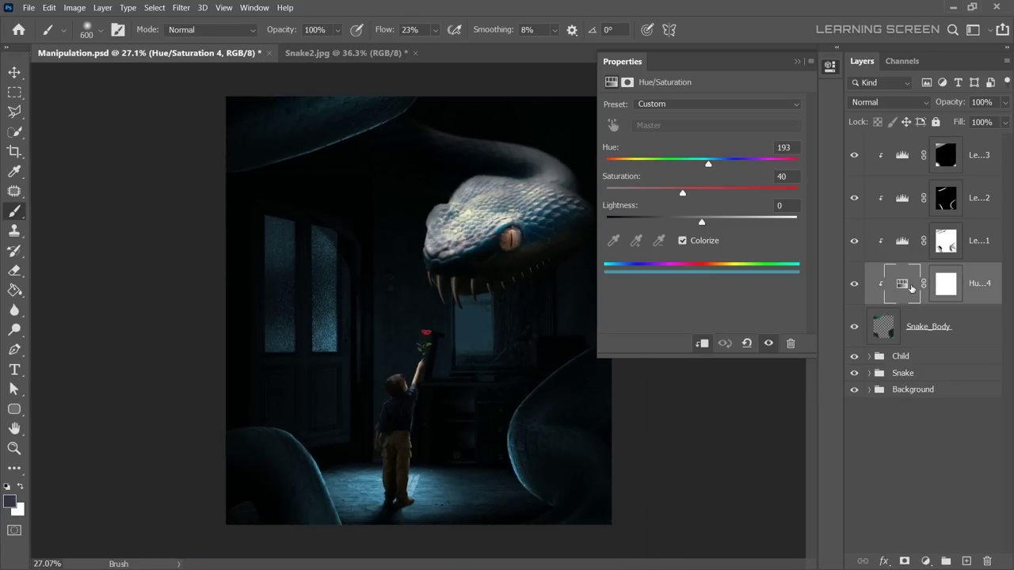
pyautogui.click(795, 64)
pyautogui.click(854, 285)
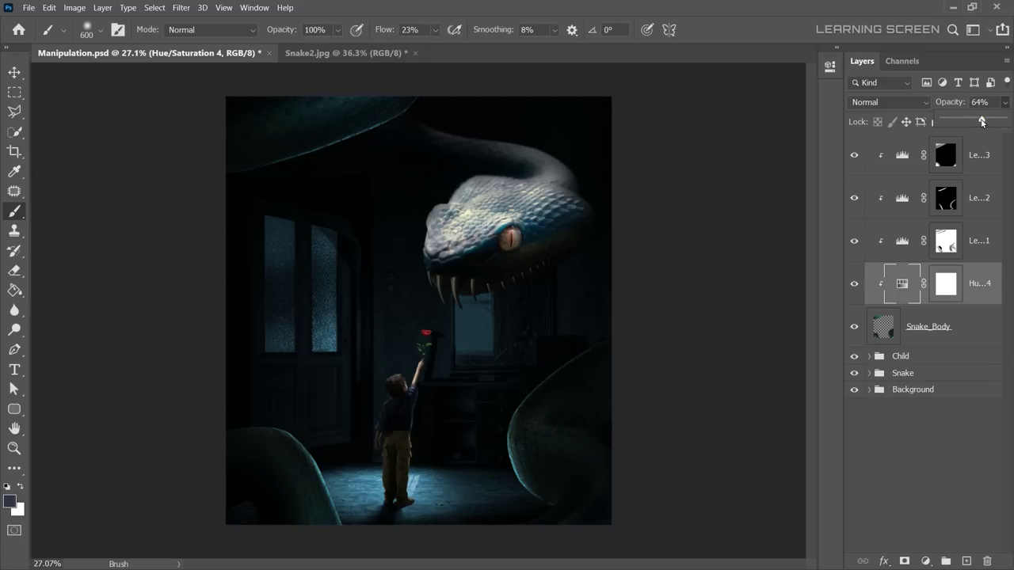
pyautogui.scroll(-1, 486, 310)
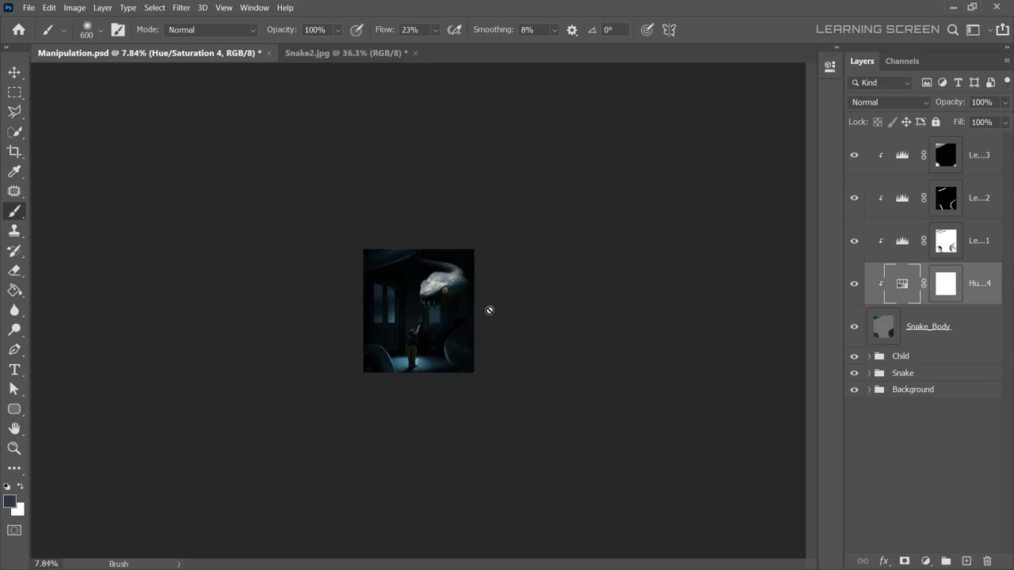
# Add a Curves layer clipped inside the Child group, brightened to input 71, output 113.
pyautogui.click(940, 355)
pyautogui.click(868, 355)
pyautogui.click(862, 388)
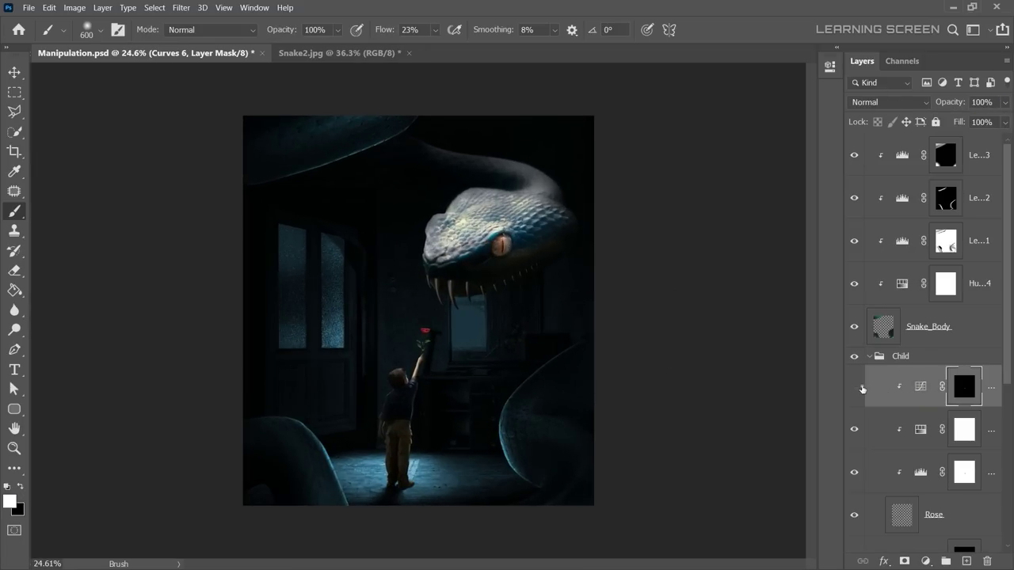
pyautogui.scroll(-5, 917, 403)
pyautogui.click(905, 468)
pyautogui.click(911, 343)
pyautogui.click(925, 561)
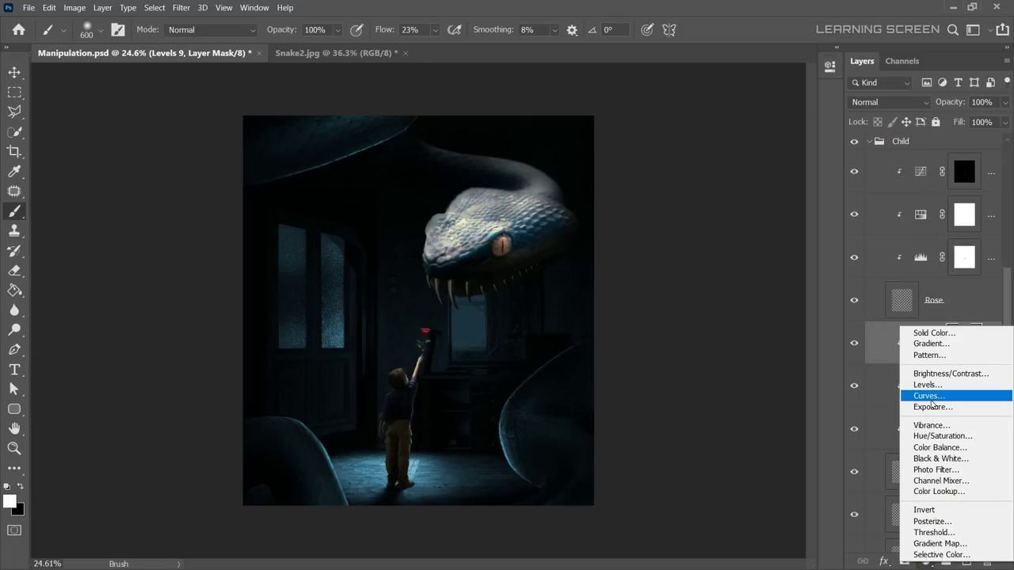
pyautogui.click(934, 398)
pyautogui.moveTo(697, 241)
pyautogui.mouseDown()
pyautogui.moveTo(697, 210)
pyautogui.moveTo(679, 227)
pyautogui.mouseUp()
pyautogui.hotkey('ctrl', 'alt', 'g')
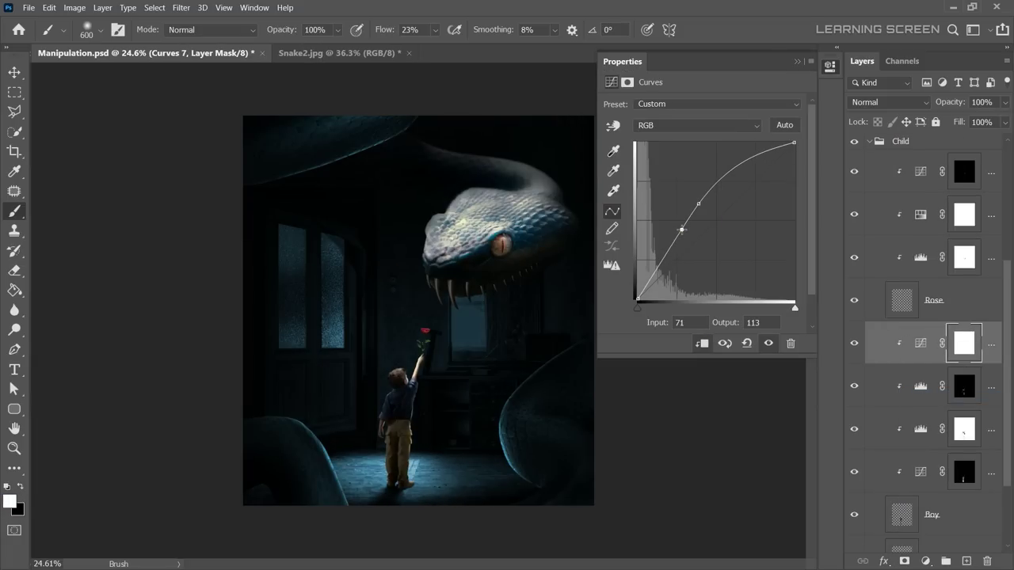
# Invert the Curves 7 mask and paint small white highlights on the boy's shoulder and arm.
pyautogui.click(964, 343)
pyautogui.hotkey('ctrl', 'i')
pyautogui.scroll(10, 393, 366)
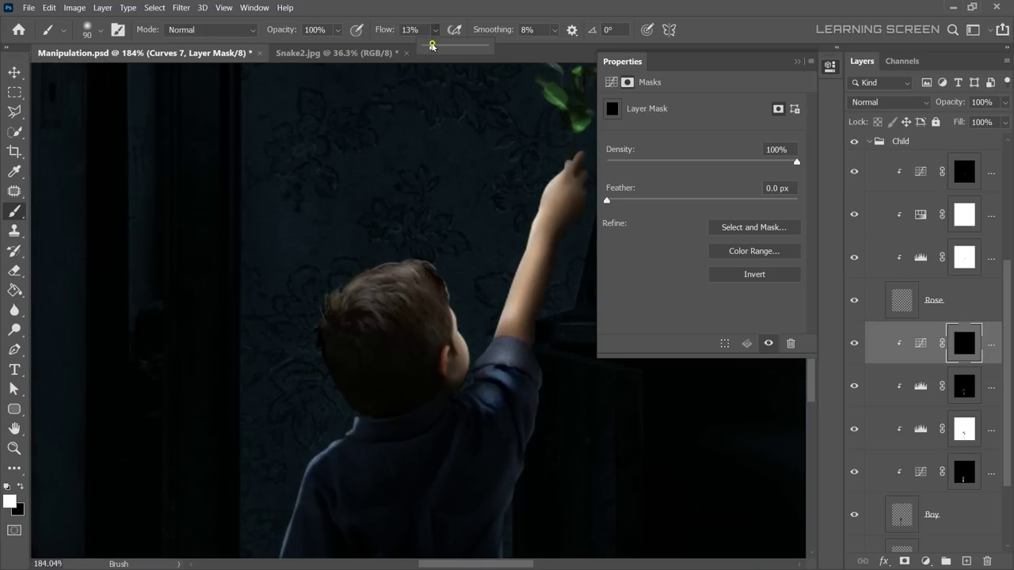
pyautogui.press('[')
pyautogui.press('[')
pyautogui.press('[')
pyautogui.scroll(-4, 482, 341)
pyautogui.scroll(4, 337, 363)
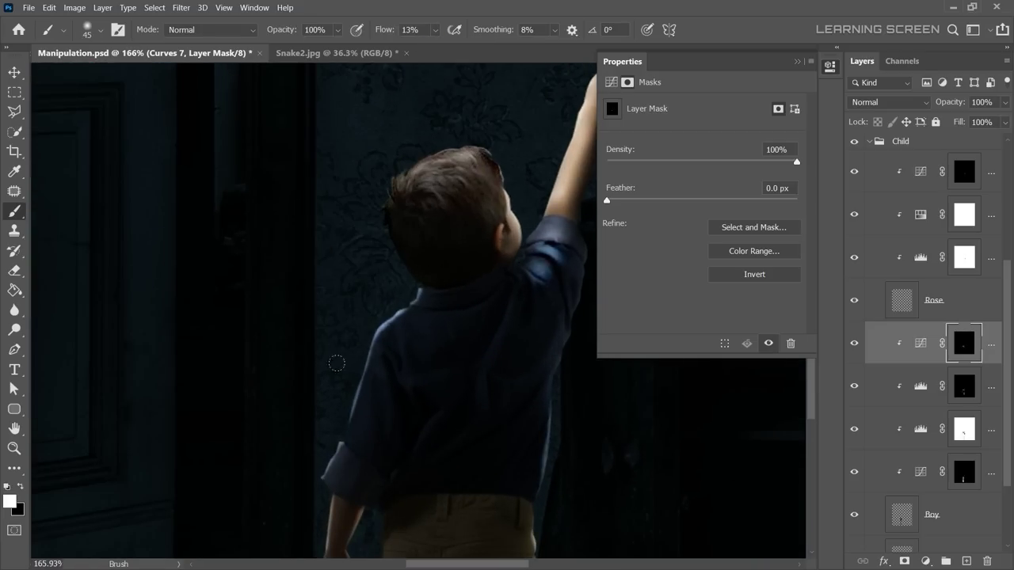
pyautogui.scroll(-3, 336, 364)
pyautogui.press('[')
pyautogui.press('[')
pyautogui.press('[')
pyautogui.scroll(-3, 410, 340)
pyautogui.scroll(3, 381, 373)
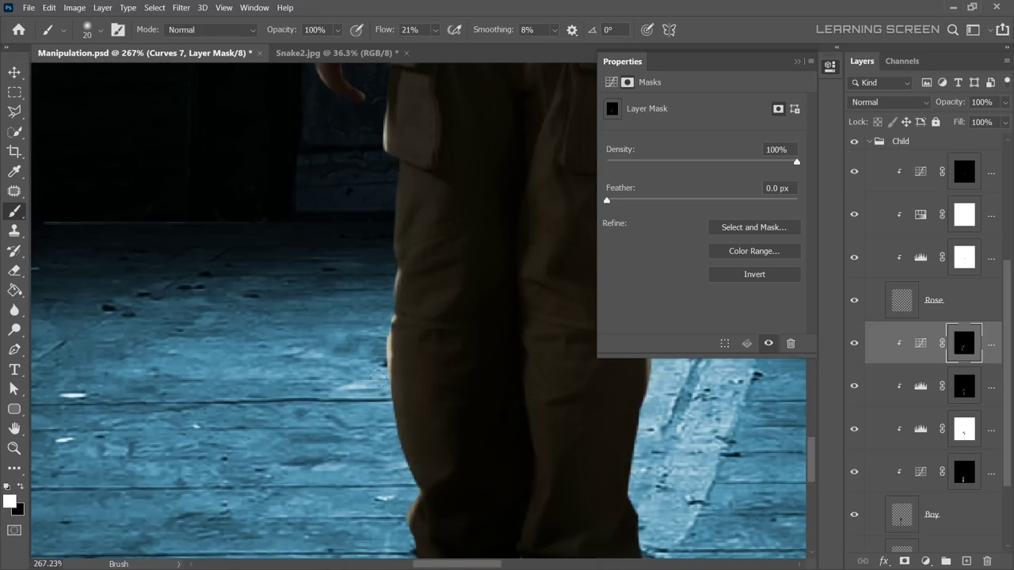
pyautogui.scroll(-2, 378, 376)
pyautogui.scroll(-2, 473, 344)
pyautogui.scroll(3, 472, 245)
pyautogui.scroll(-8, 433, 425)
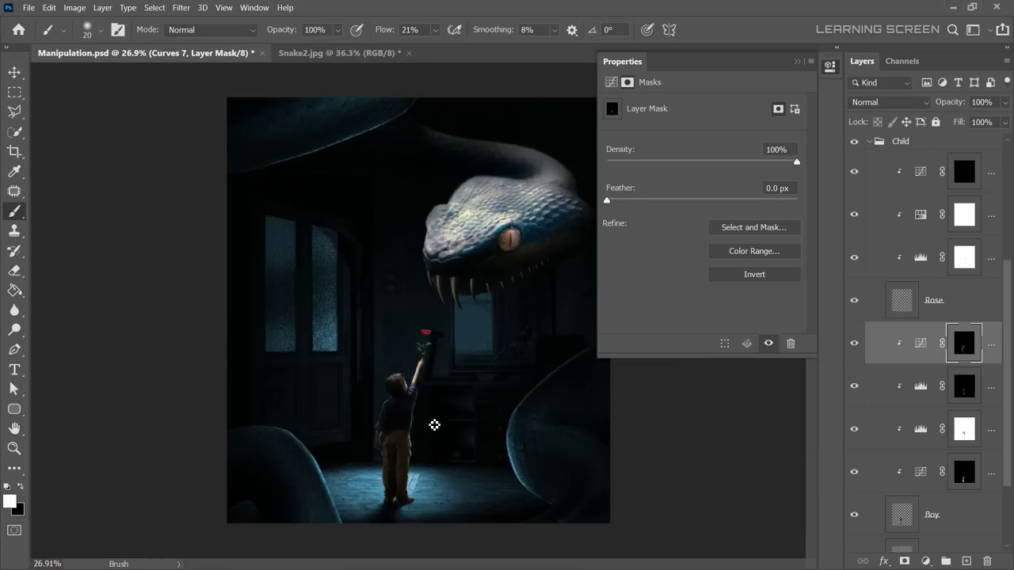
pyautogui.scroll(8, 424, 346)
pyautogui.scroll(-2, 468, 359)
pyautogui.scroll(-2, 410, 427)
pyautogui.scroll(2, 409, 352)
pyautogui.press(']')
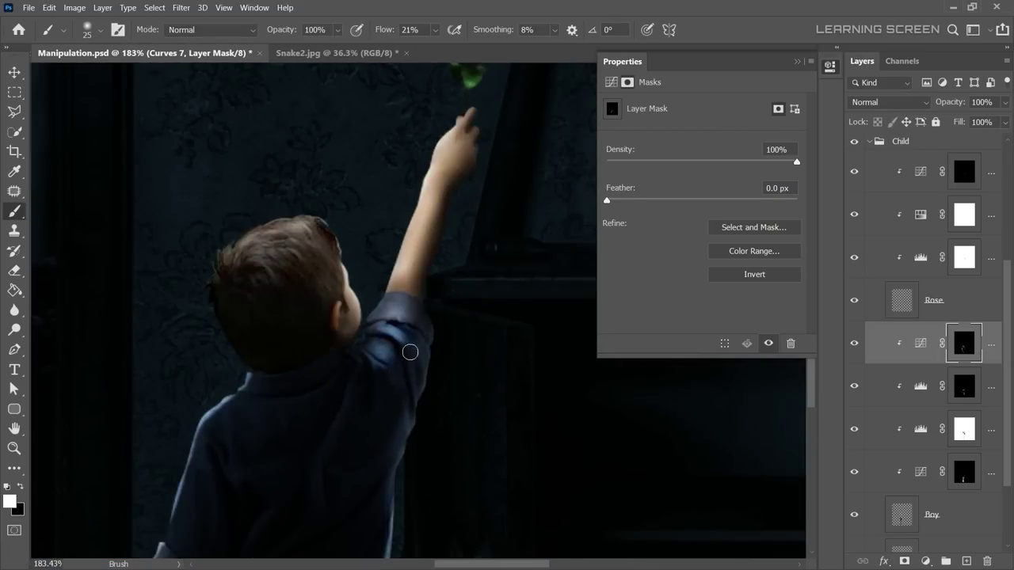
pyautogui.scroll(-8, 409, 352)
# Add a Levels layer in the Background group with white input 192 to brighten it.
pyautogui.press('v')
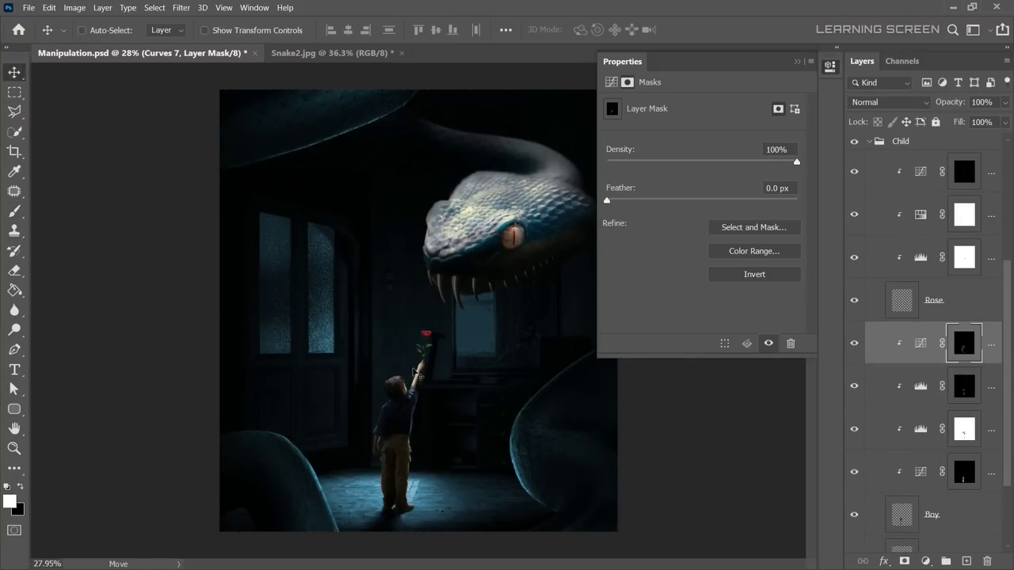
pyautogui.click(797, 61)
pyautogui.click(869, 141)
pyautogui.click(903, 389)
pyautogui.click(869, 389)
pyautogui.click(945, 420)
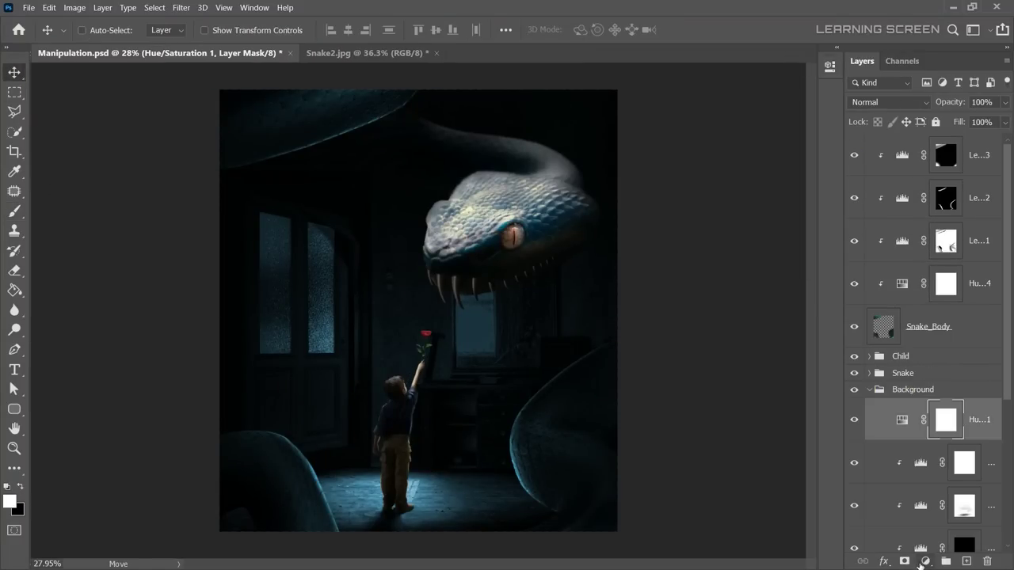
pyautogui.click(924, 561)
pyautogui.click(930, 385)
pyautogui.moveTo(784, 207); pyautogui.dragTo(764, 207)
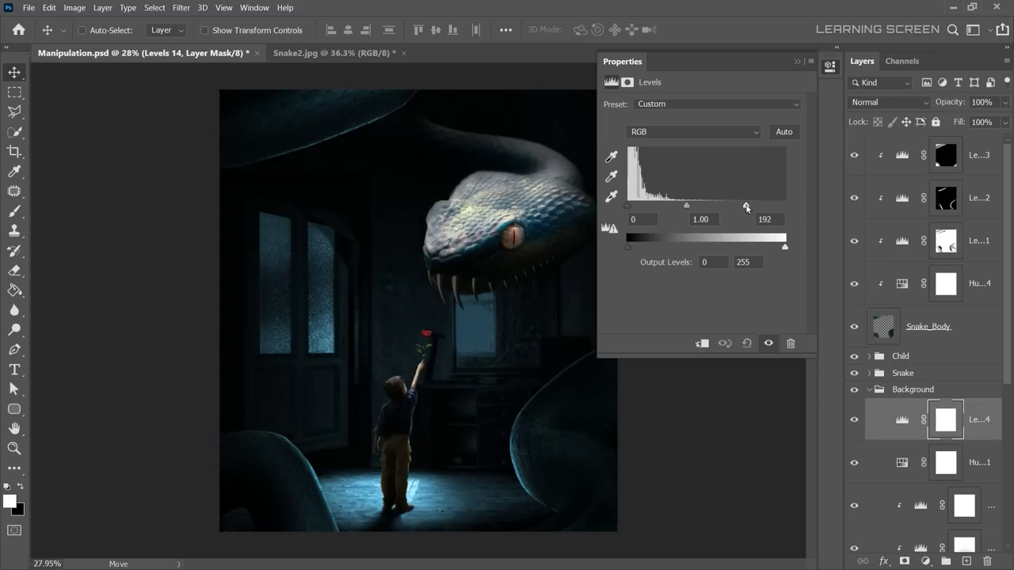
pyautogui.click(857, 422)
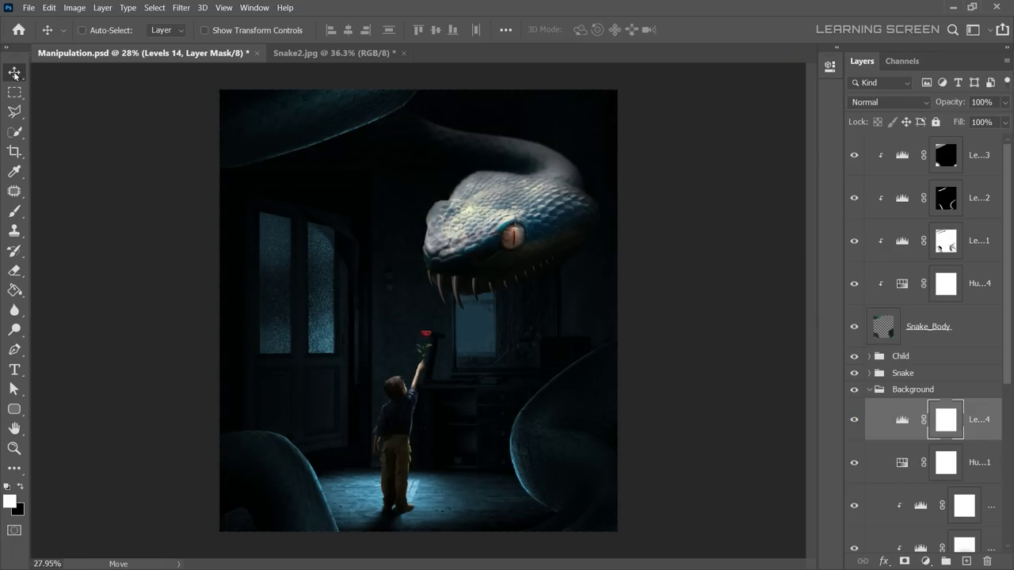
pyautogui.click(868, 389)
# Group the Snake_Body layer and its adjustments into a new Snake_Body group.
pyautogui.click(918, 326)
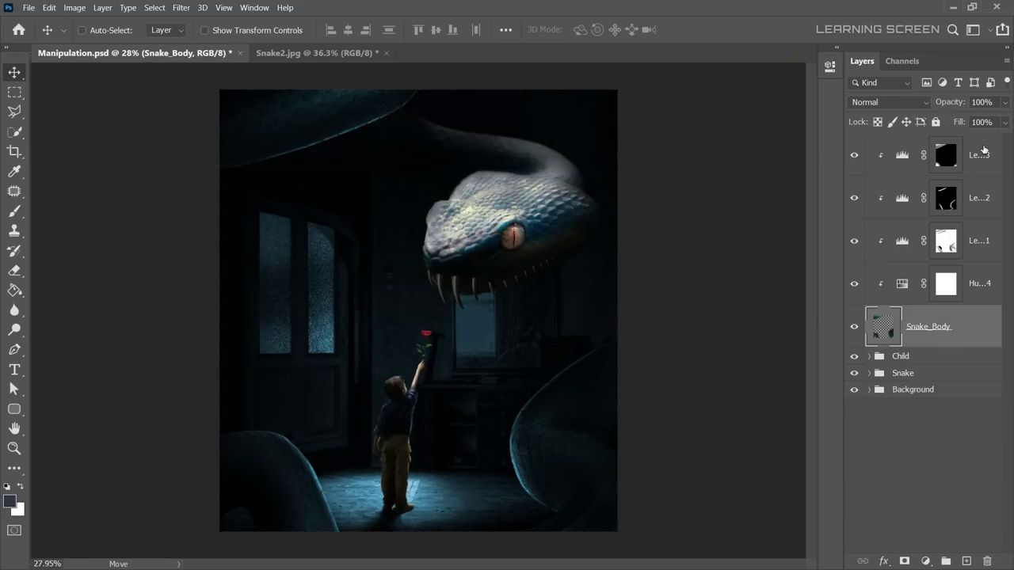
pyautogui.keyDown('shift'); pyautogui.click(974, 155); pyautogui.keyUp('shift')
pyautogui.rightClick(918, 198)
pyautogui.click(941, 101)
pyautogui.write('S')
pyautogui.write('dy')
pyautogui.press('Return')
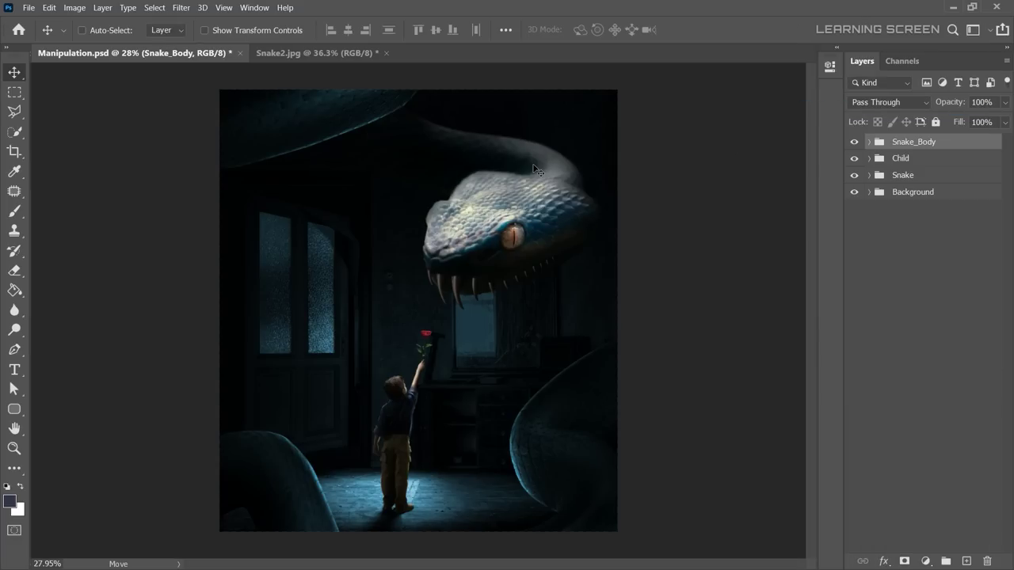
pyautogui.click(869, 175)
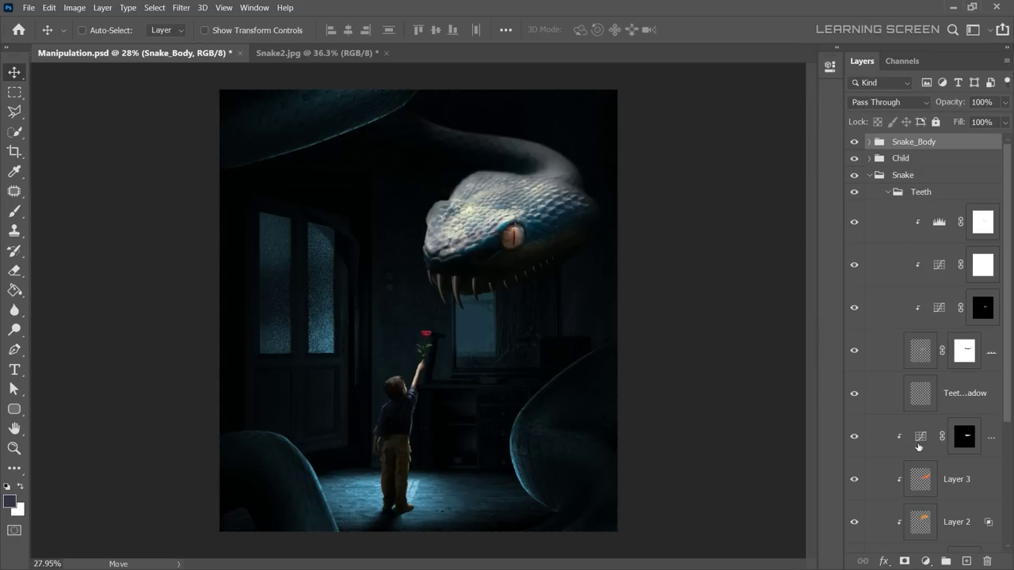
pyautogui.scroll(-5, 919, 447)
pyautogui.click(903, 515)
# Add a brightening Curves 8 layer above Layer 3 and invert its mask to hide it.
pyautogui.click(923, 393)
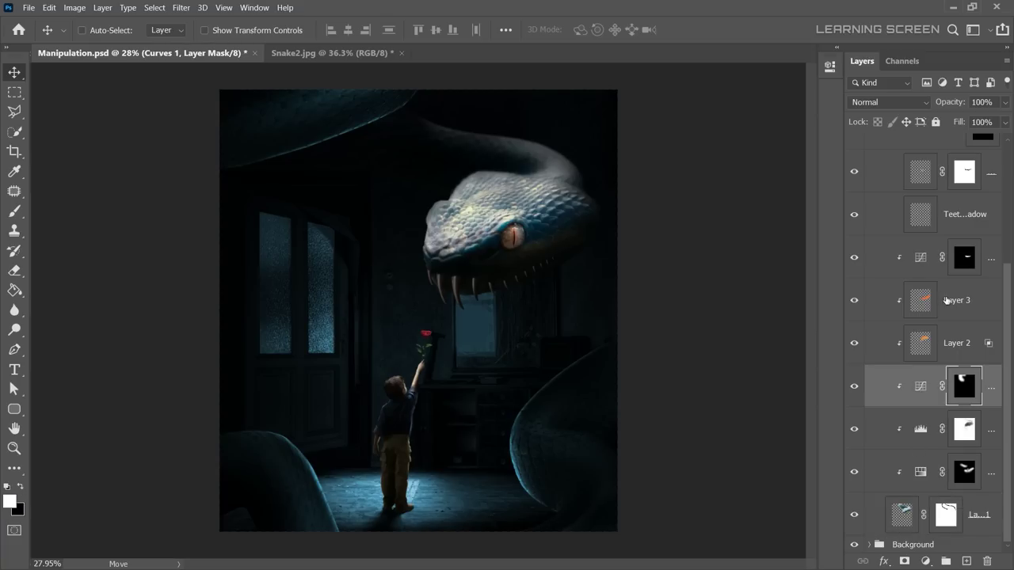
pyautogui.click(947, 300)
pyautogui.click(925, 560)
pyautogui.click(919, 407)
pyautogui.moveTo(682, 255)
pyautogui.mouseDown()
pyautogui.moveTo(682, 202)
pyautogui.moveTo(663, 248)
pyautogui.mouseUp()
pyautogui.click(796, 61)
pyautogui.hotkey('ctrl', 'i')
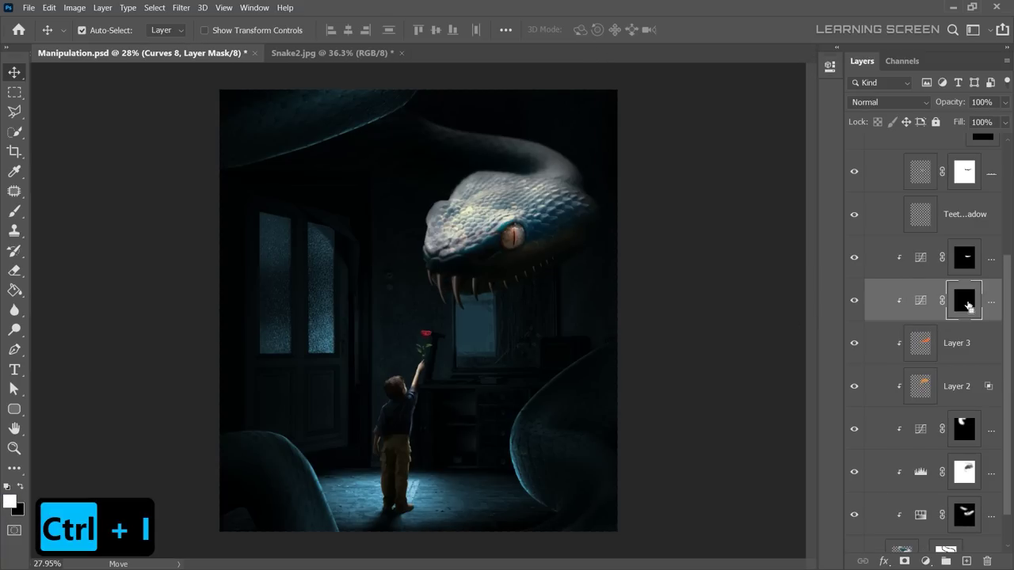
# Paint light onto the snake's neck through the Curves 8 mask with a 200 brush.
pyautogui.scroll(5, 584, 235)
pyautogui.press('b')
pyautogui.scroll(1, 385, 214)
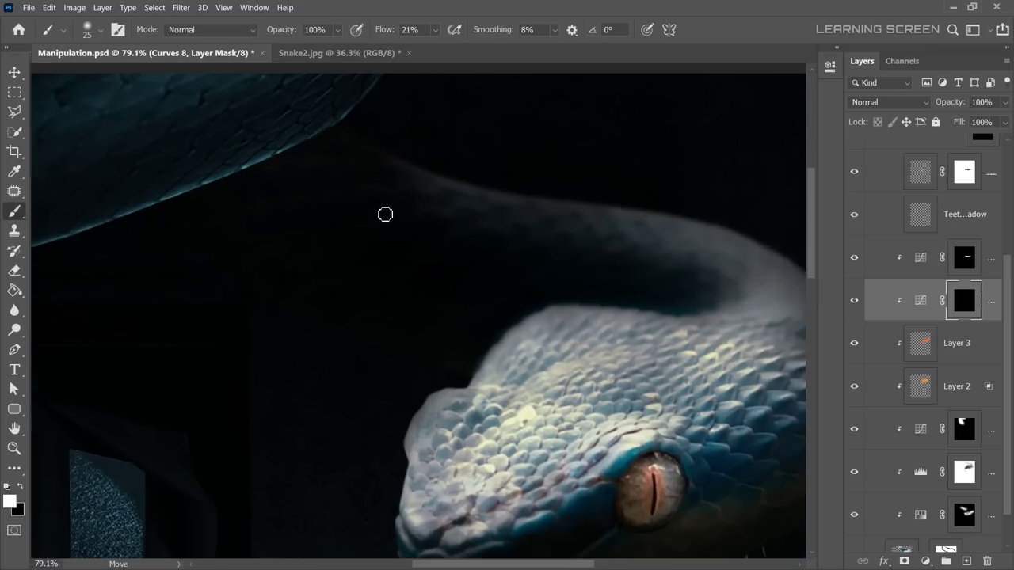
pyautogui.moveTo(440, 32); pyautogui.dragTo(443, 46)
pyautogui.press(']')
pyautogui.moveTo(456, 192); pyautogui.dragTo(712, 238)
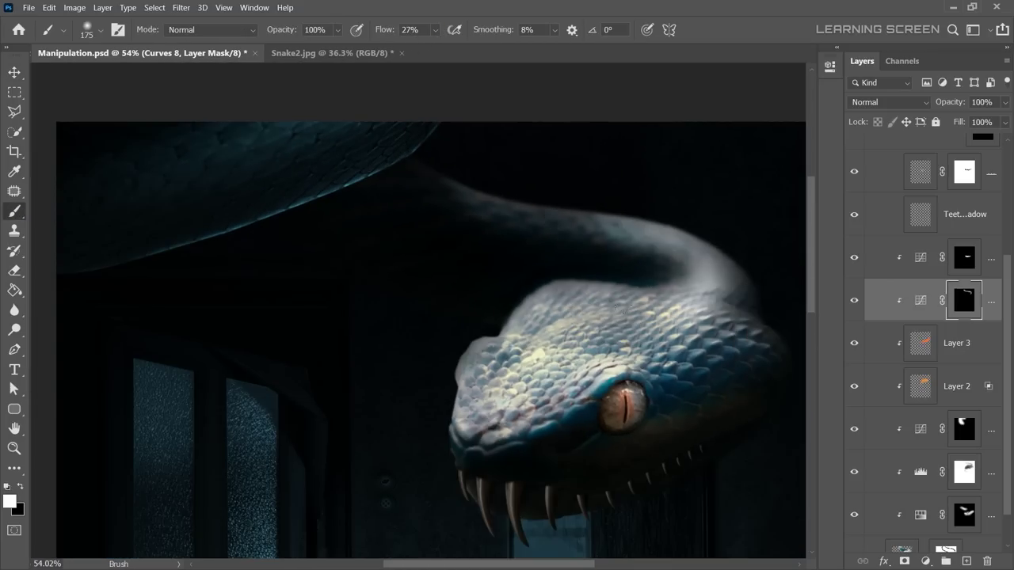
pyautogui.scroll(-2, 687, 263)
pyautogui.scroll(-3, 687, 263)
pyautogui.scroll(2, 615, 235)
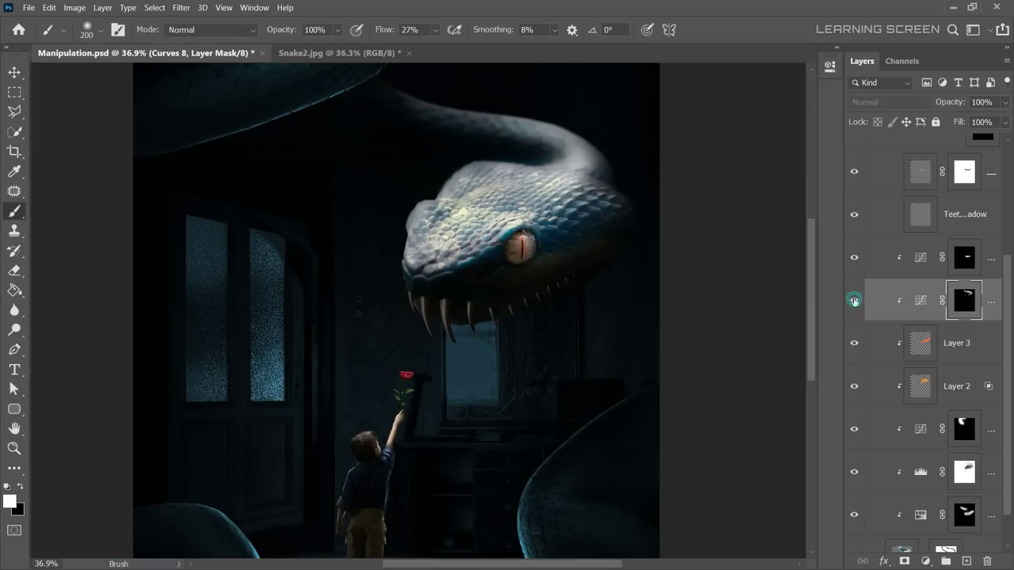
# Set Curves 8 blending options so it brightens only lighter underlying areas (7 / 34).
pyautogui.click(920, 300)
pyautogui.rightClick(879, 497)
pyautogui.click(910, 441)
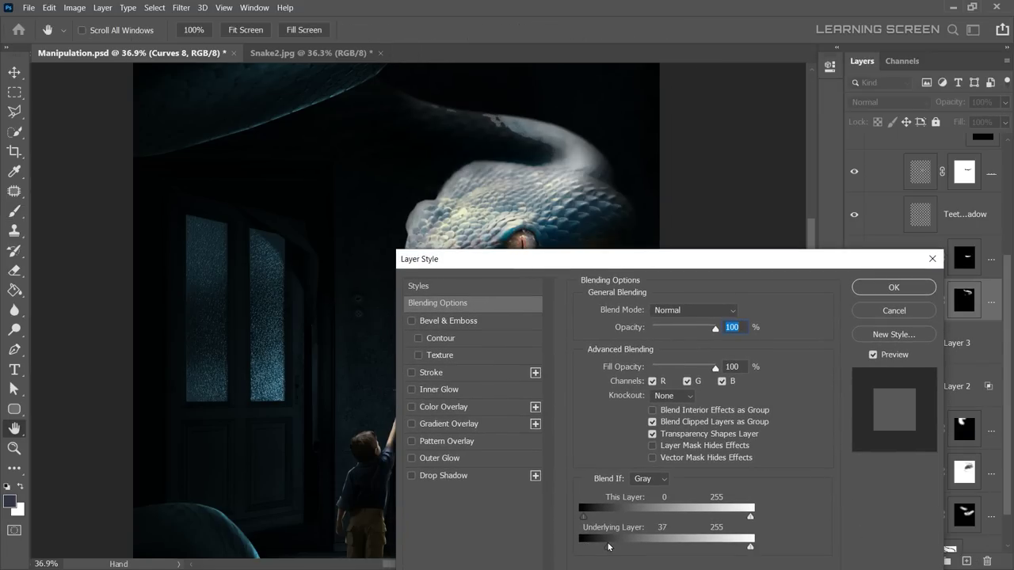
pyautogui.moveTo(584, 547); pyautogui.dragTo(609, 550)
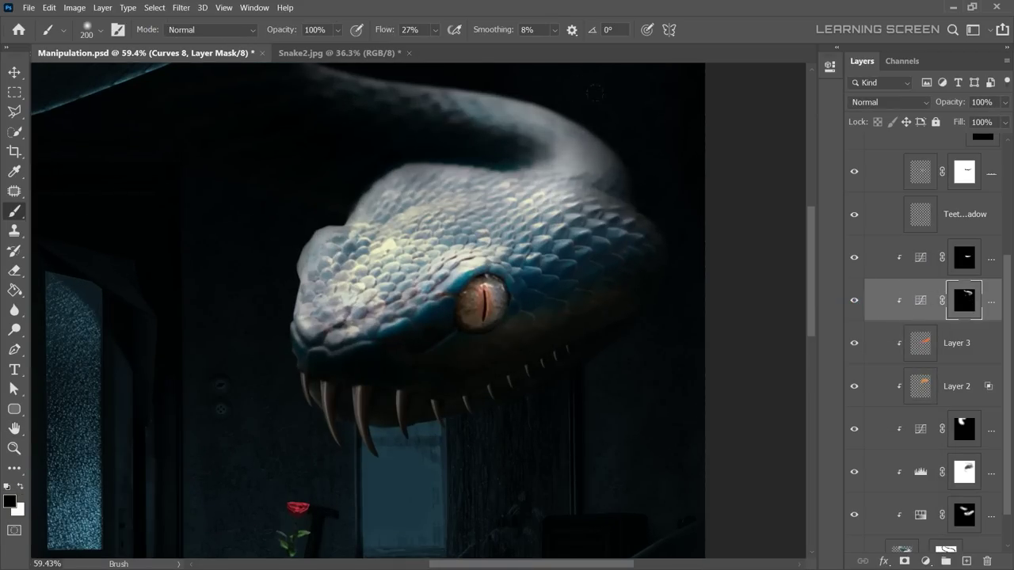
# Paint white at 13% flow with a small soft brush around the top of the snake's head.
pyautogui.scroll(5, 335, 260)
pyautogui.moveTo(454, 186); pyautogui.dragTo(369, 331)
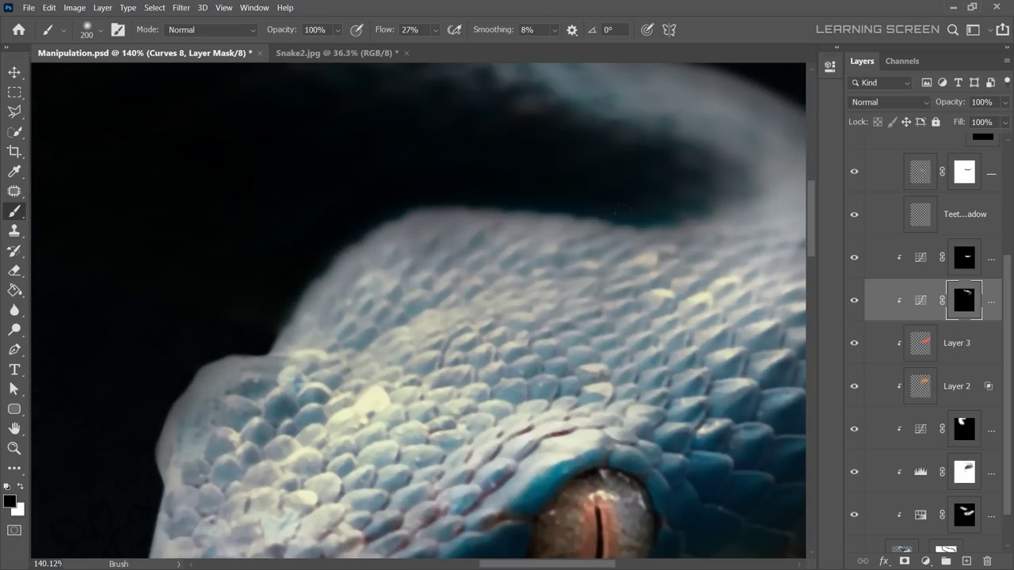
pyautogui.scroll(-5, 501, 229)
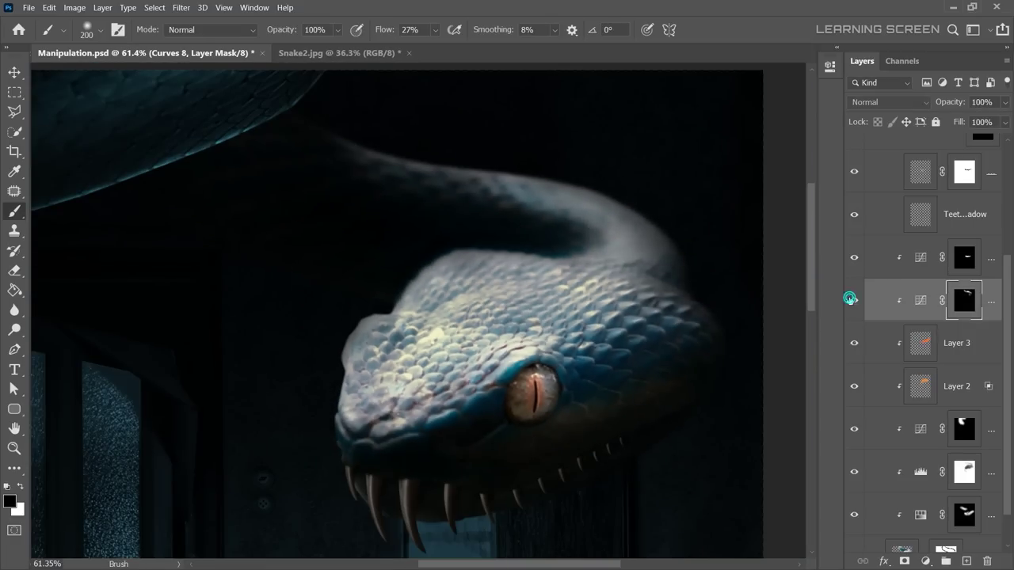
pyautogui.scroll(-5, 685, 246)
pyautogui.scroll(3, 607, 129)
pyautogui.press(']')
pyautogui.press(']')
pyautogui.press(']')
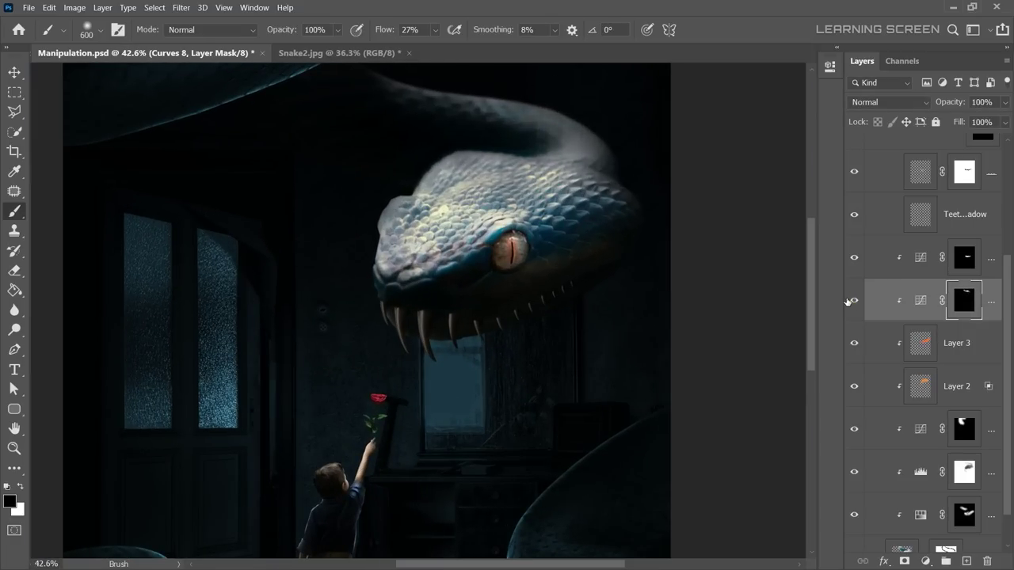
pyautogui.scroll(10, 431, 189)
pyautogui.press('[')
pyautogui.press('[')
pyautogui.press('[')
pyautogui.press('x')
pyautogui.press('[')
pyautogui.press('[')
pyautogui.press('[')
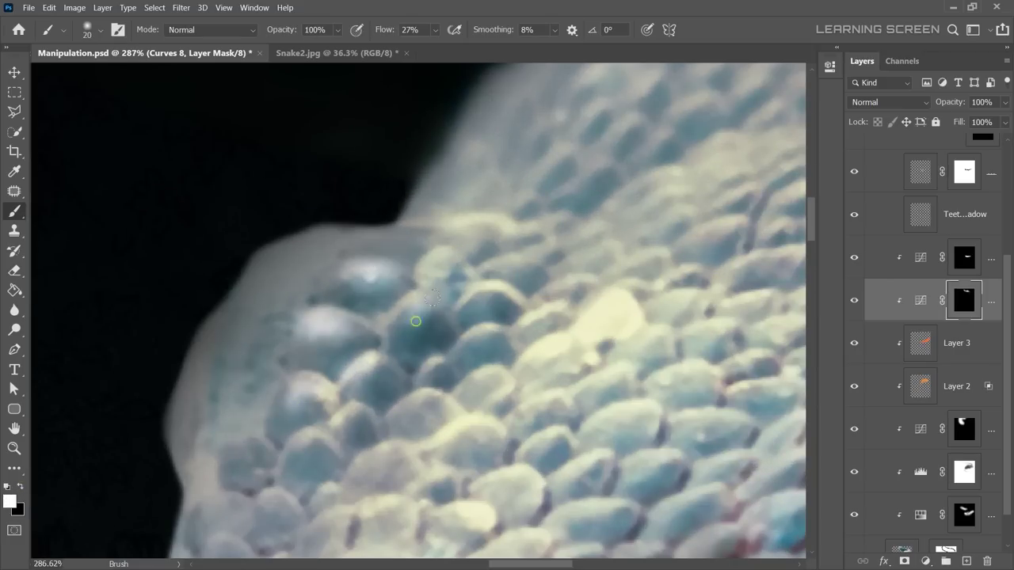
pyautogui.hotkey('shift', '1')
pyautogui.hotkey('shift', '3')
pyautogui.moveTo(627, 140); pyautogui.dragTo(603, 226)
pyautogui.scroll(-3, 594, 218)
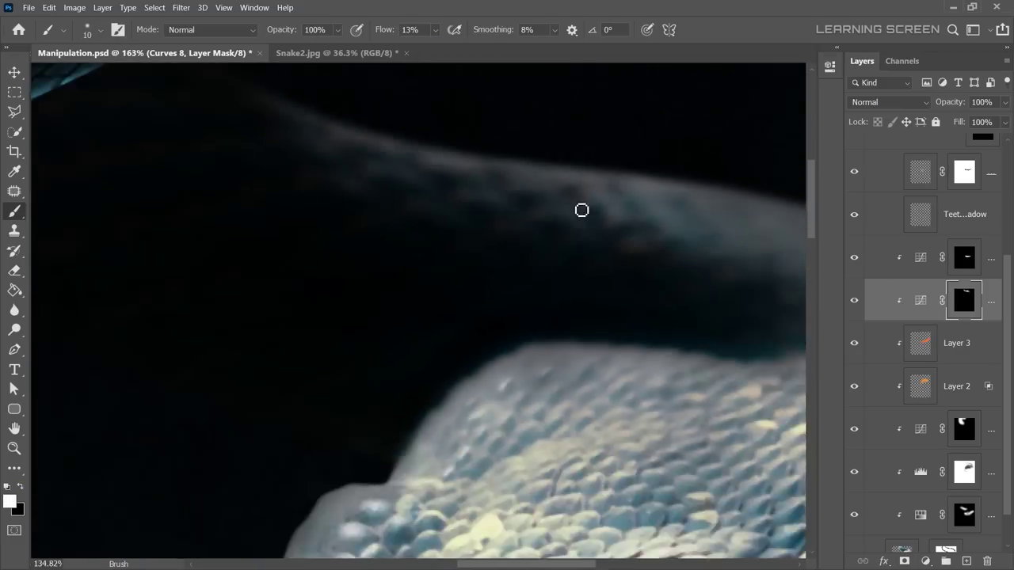
pyautogui.press(']')
pyautogui.press(']')
pyautogui.press(']')
pyautogui.scroll(-3, 439, 214)
pyautogui.scroll(-2, 439, 213)
pyautogui.scroll(4, 439, 214)
# Paint gentler 5% flow highlights along the snake head's rim and scales.
pyautogui.press('[')
pyautogui.press('[')
pyautogui.press('[')
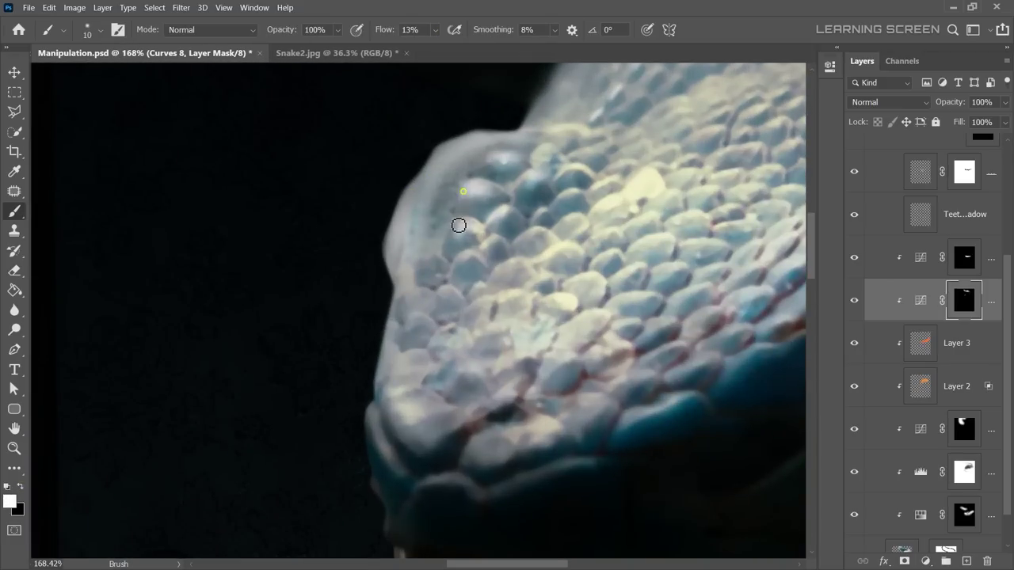
pyautogui.scroll(-4, 441, 275)
pyautogui.scroll(3, 459, 165)
pyautogui.scroll(2, 496, 175)
pyautogui.press(']')
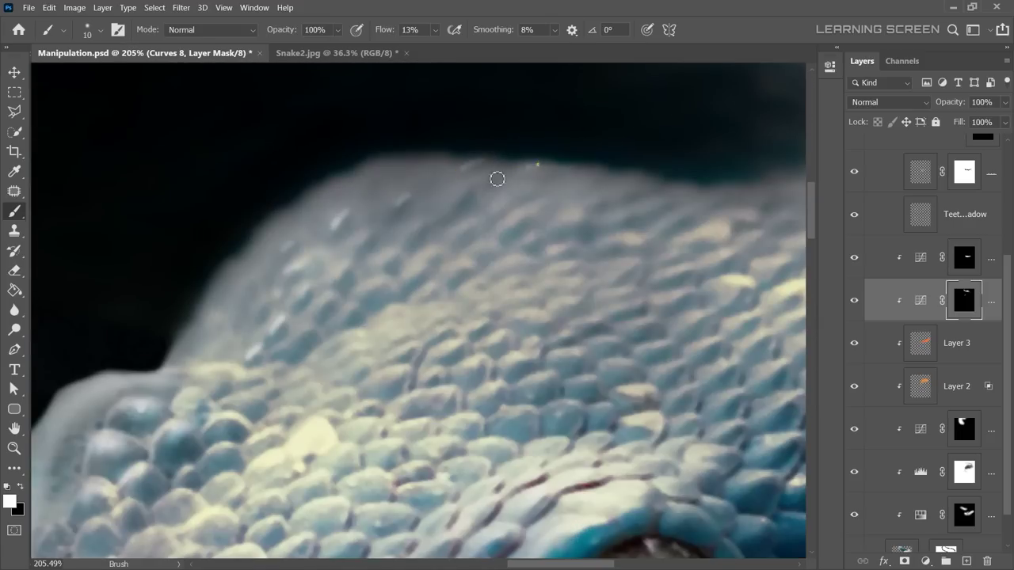
pyautogui.hotkey('shift', '0')
pyautogui.hotkey('shift', '5')
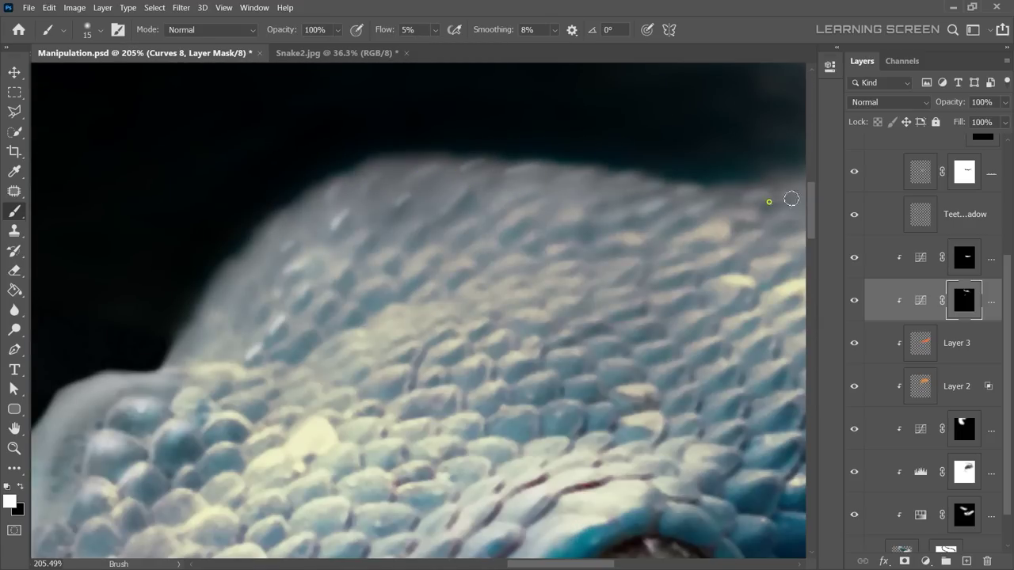
pyautogui.scroll(-1, 768, 198)
pyautogui.scroll(-5, 458, 289)
pyautogui.scroll(5, 459, 289)
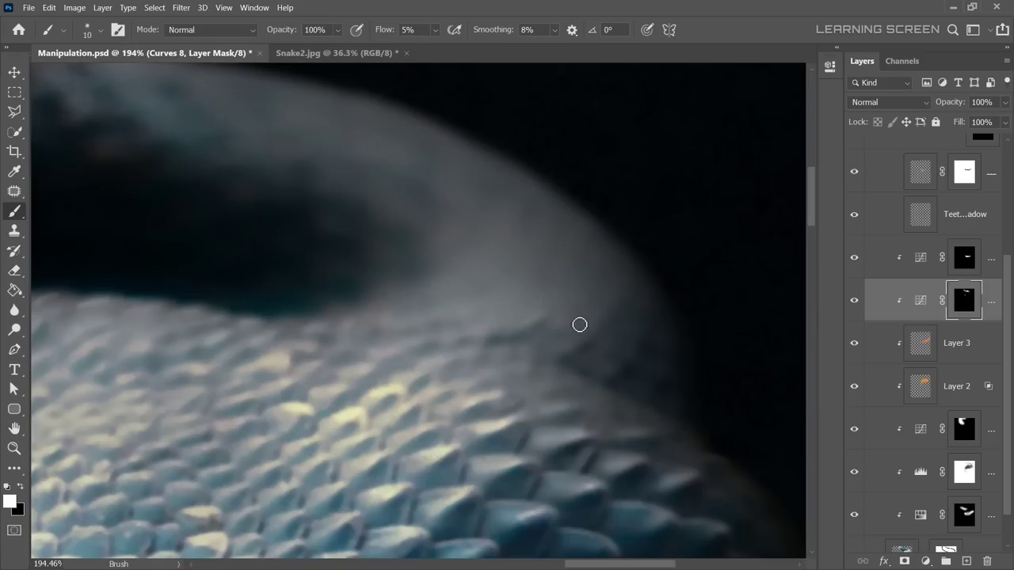
pyautogui.scroll(-5, 331, 210)
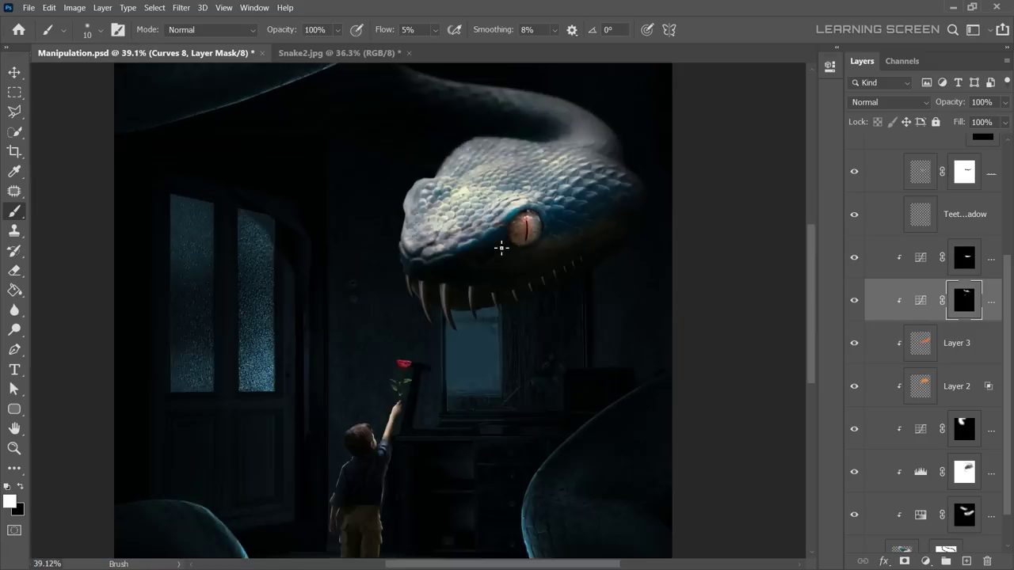
pyautogui.scroll(-1, 498, 239)
# Lower the fill of the Color Dodge Layer 2 to 25%.
pyautogui.click(920, 386)
pyautogui.click(1004, 122)
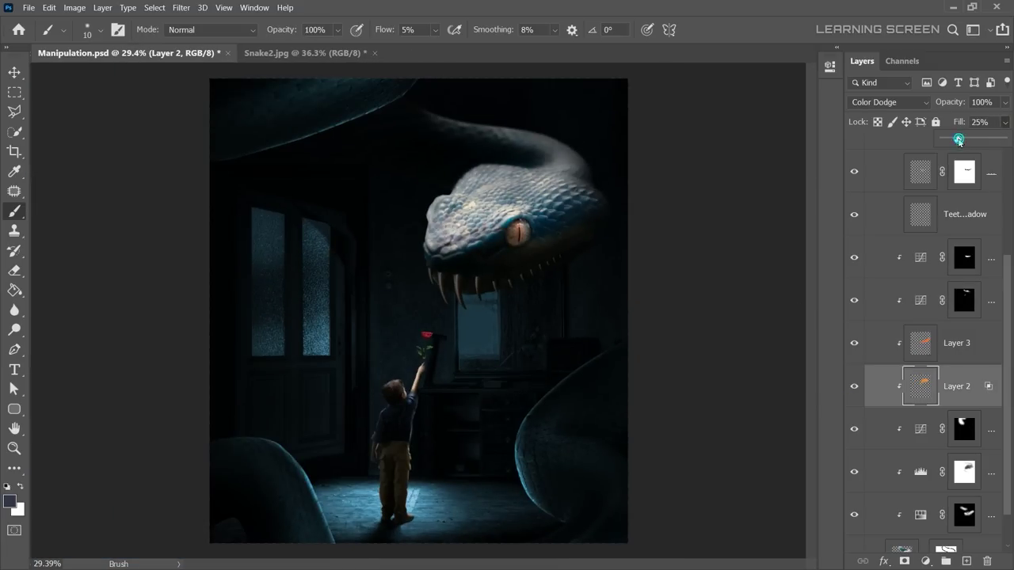
pyautogui.scroll(-5, 592, 294)
pyautogui.scroll(4, 616, 281)
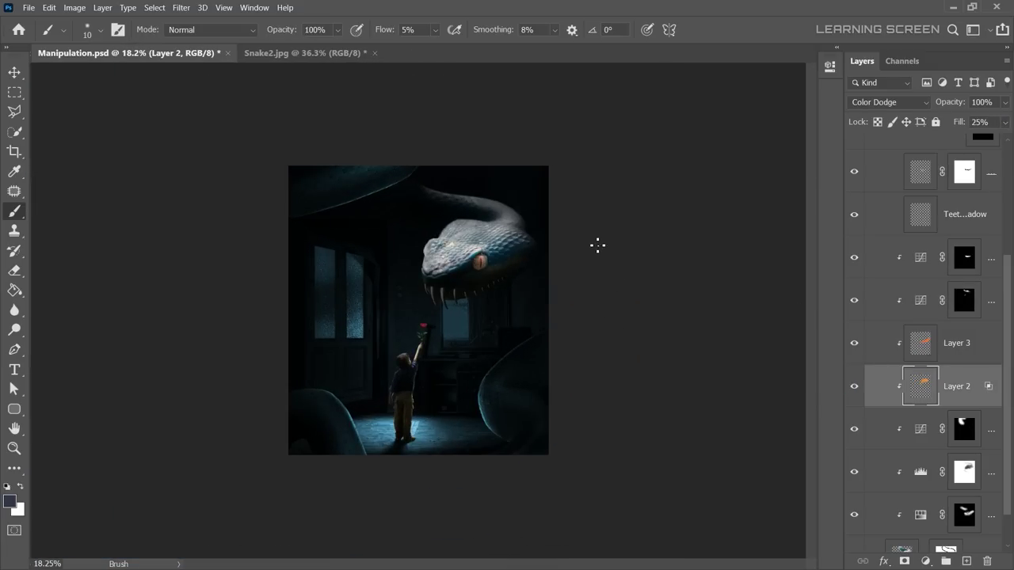
# Add a Curves 9 layer with the RGB curve pulled down to darken the scene.
pyautogui.press('v')
pyautogui.scroll(2, 444, 150)
pyautogui.scroll(-1, 443, 150)
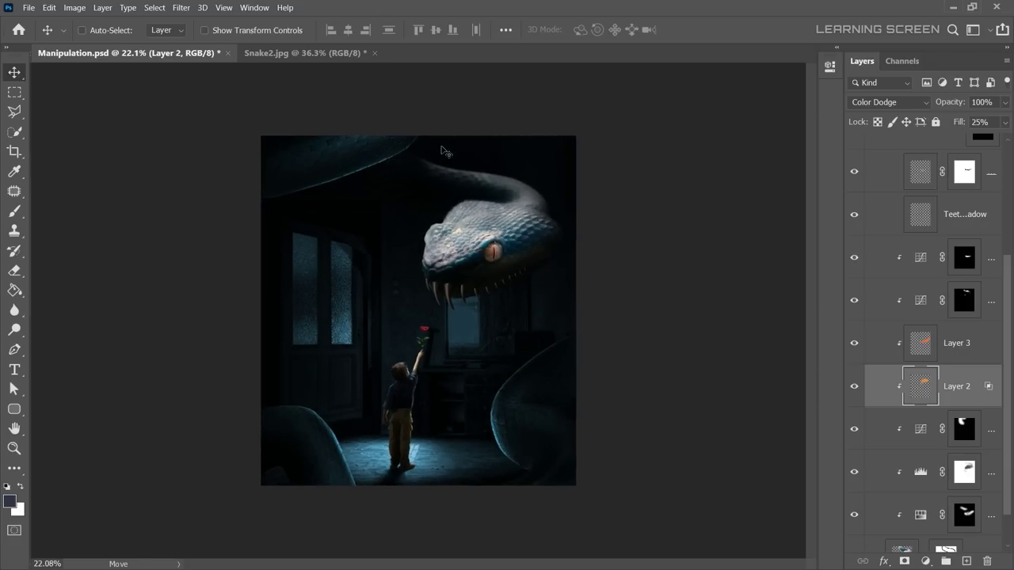
pyautogui.scroll(-2, 722, 279)
pyautogui.click(925, 560)
pyautogui.click(923, 393)
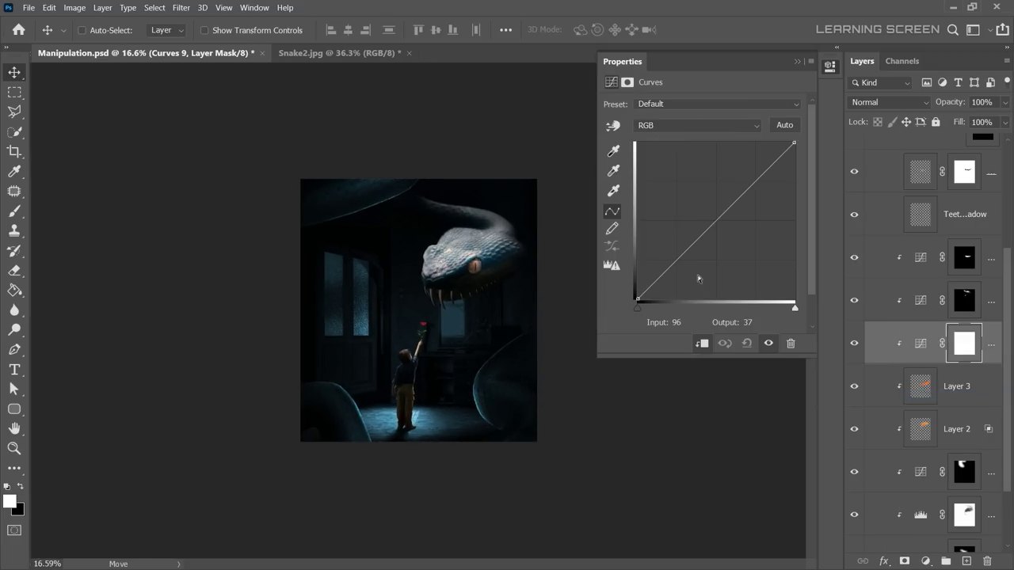
pyautogui.click(712, 225)
pyautogui.moveTo(671, 266); pyautogui.dragTo(671, 276)
# Tweak the Curves 9 Blue and Green channels and set the layer to 71% opacity.
pyautogui.click(667, 122)
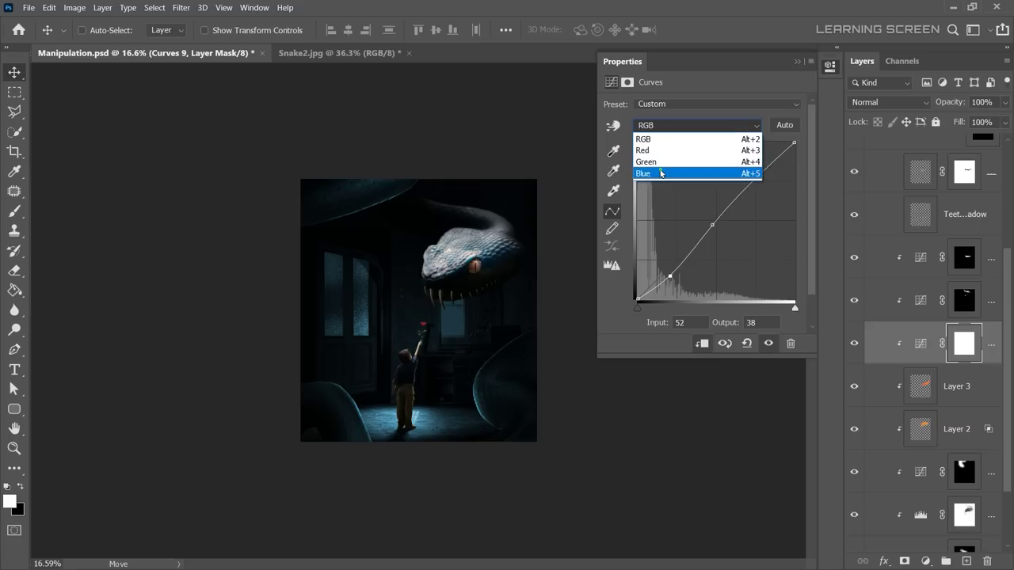
pyautogui.click(727, 169)
pyautogui.press('Up')
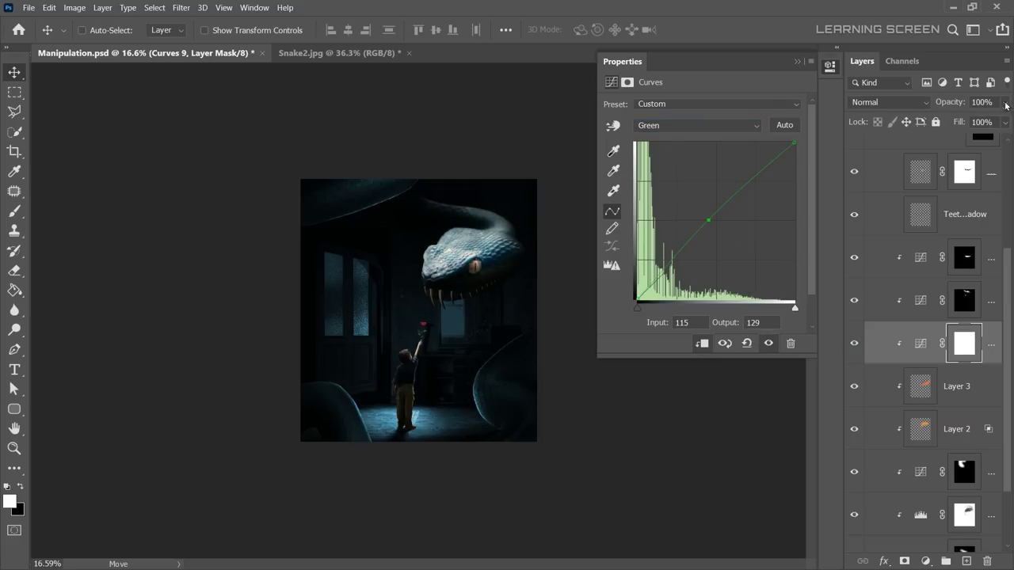
pyautogui.click(1005, 103)
pyautogui.click(772, 106)
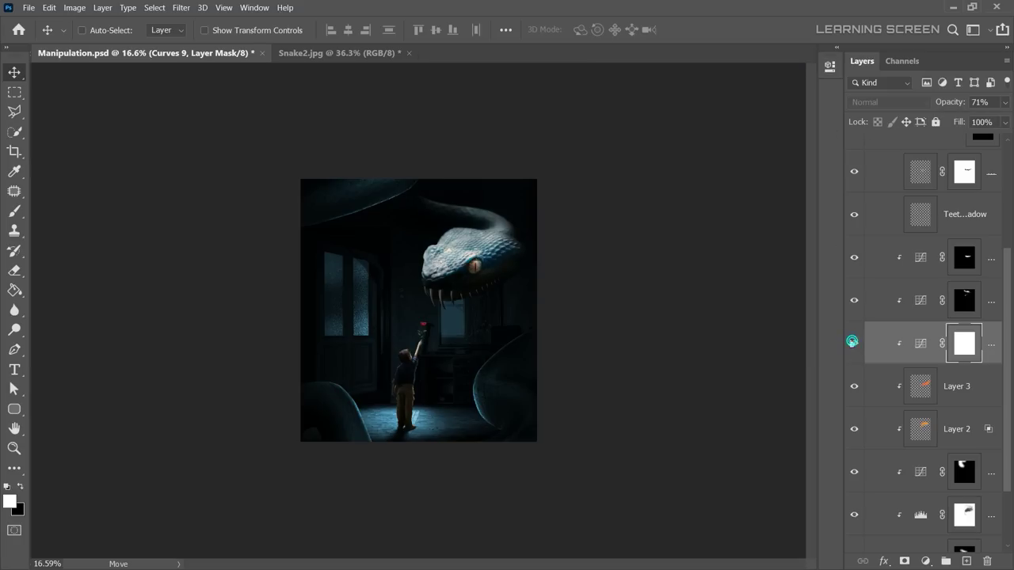
pyautogui.hotkey('ctrl', '+')
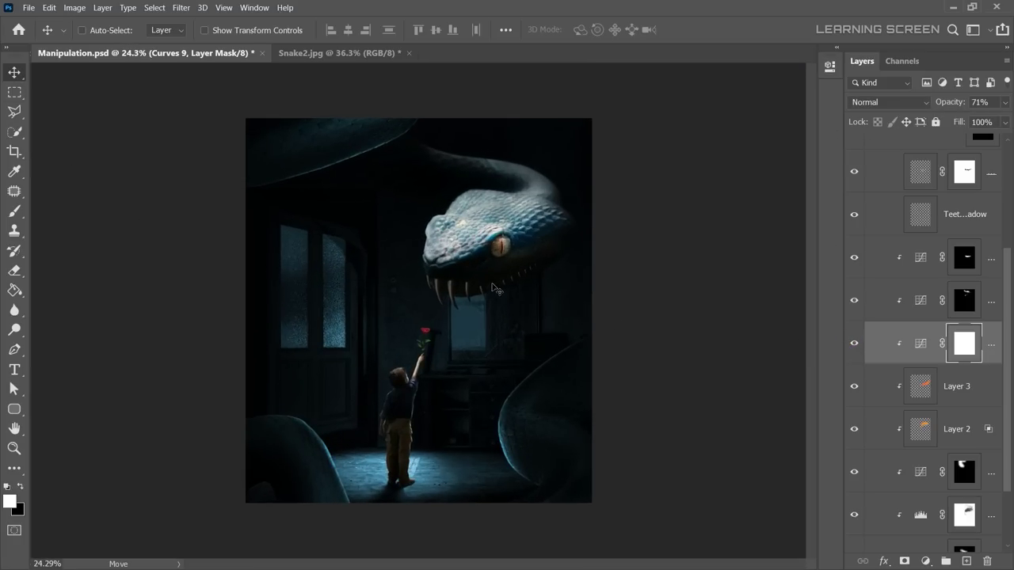
# Close Snake2.jpg, save the composite, and open Smoke.jpg from disk.
pyautogui.click(408, 53)
pyautogui.hotkey('ctrl', 's')
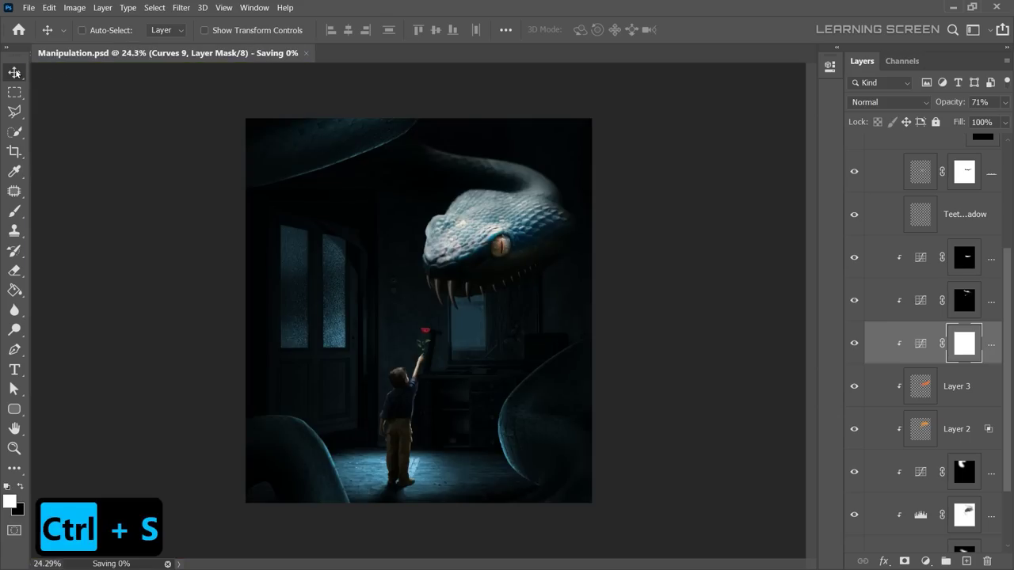
pyautogui.click(27, 7)
pyautogui.click(27, 26)
# Copy the whole Smoke.jpg image and paste it above the Snake_Body group in the composite.
pyautogui.doubleClick(535, 114)
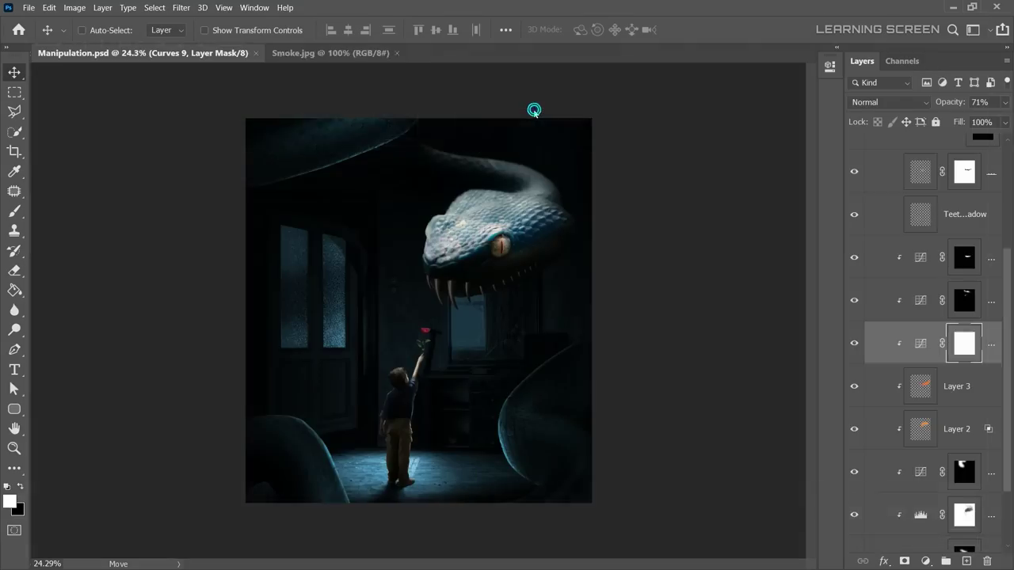
pyautogui.hotkey('ctrl', 'a')
pyautogui.hotkey('ctrl', 'c')
pyautogui.click(248, 55)
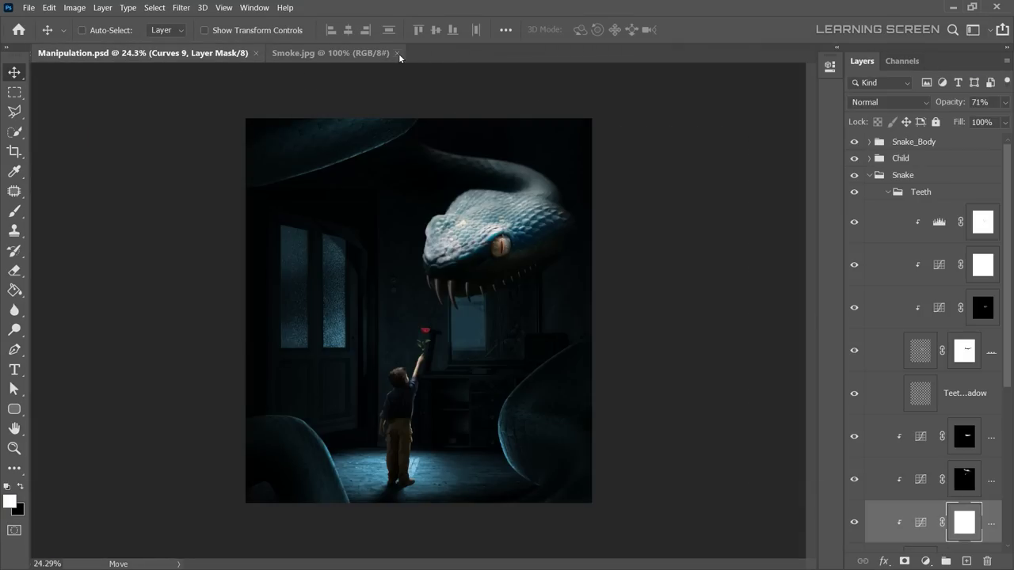
pyautogui.click(869, 175)
pyautogui.click(910, 141)
pyautogui.hotkey('ctrl', 'v')
pyautogui.scroll(3, 606, 176)
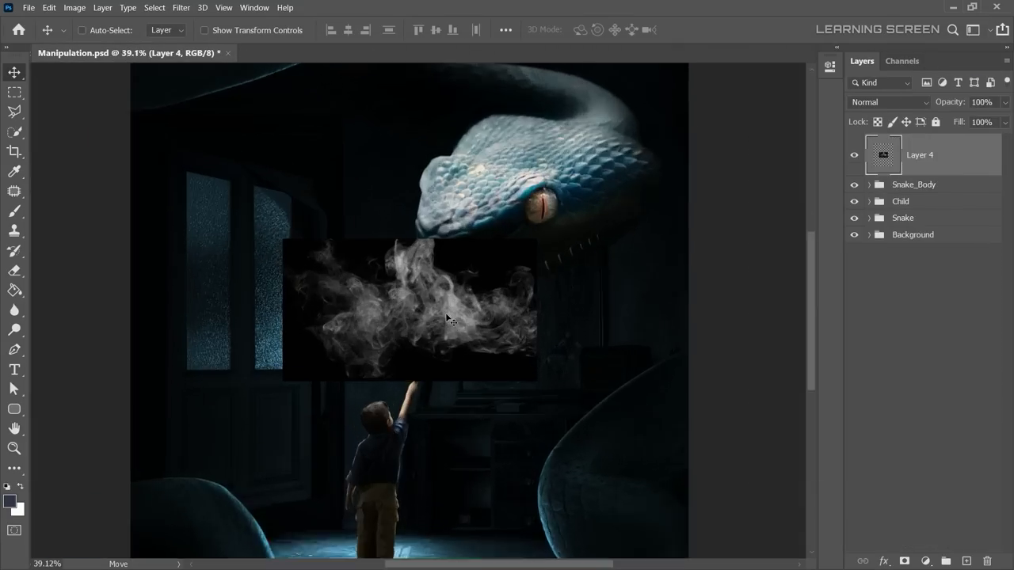
pyautogui.scroll(3, 605, 175)
# Enlarge the pasted smoke across the middle of the scene.
pyautogui.hotkey('ctrl', 't')
pyautogui.scroll(-2, 606, 176)
pyautogui.scroll(-2, 640, 193)
pyautogui.moveTo(640, 193); pyautogui.dragTo(595, 211)
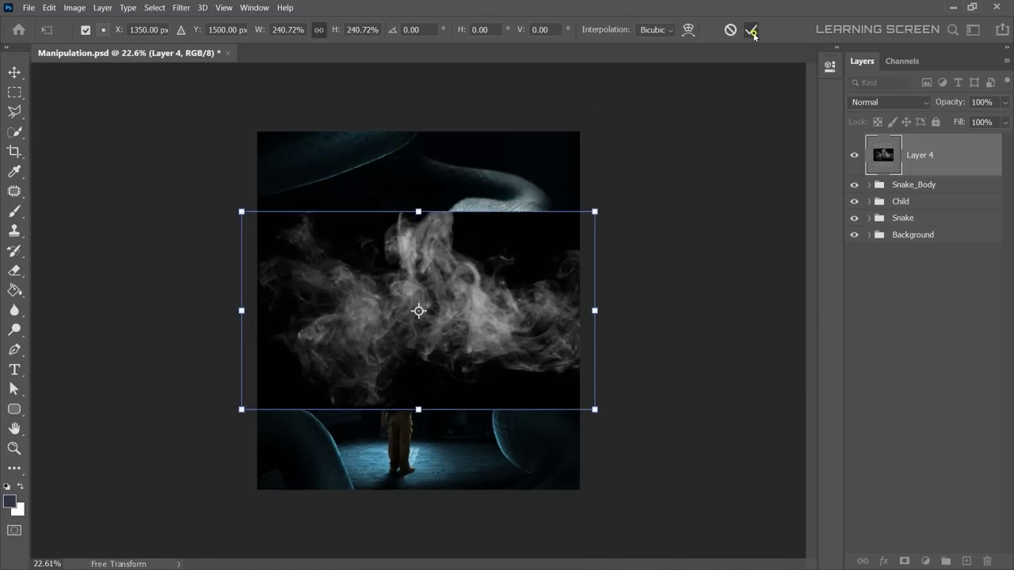
pyautogui.press('Return')
# Soften the smoke with a small-radius Gaussian Blur and blend it in Screen mode.
pyautogui.scroll(5, 282, 103)
pyautogui.click(181, 7)
pyautogui.click(385, 198)
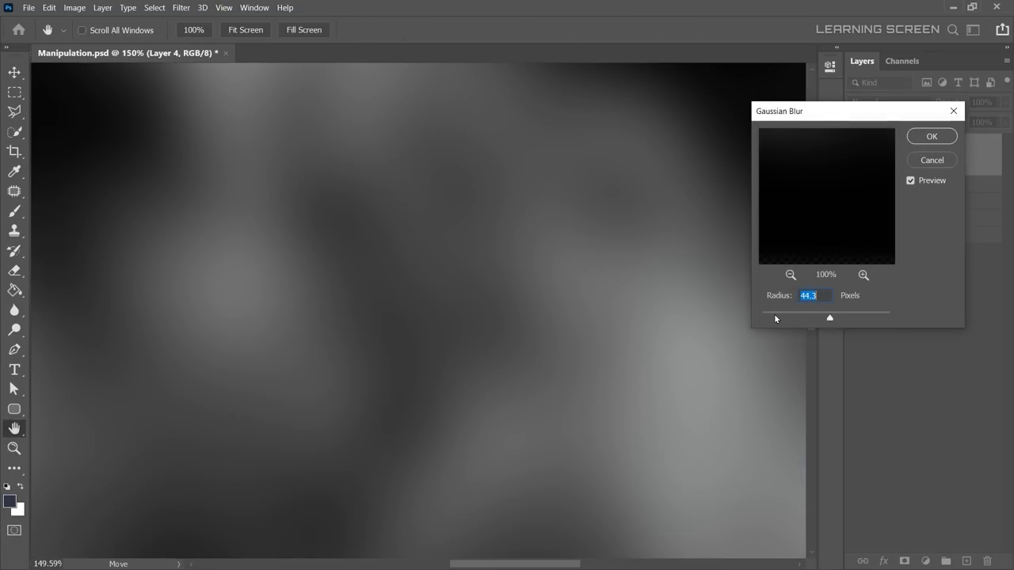
pyautogui.moveTo(773, 314); pyautogui.dragTo(792, 311)
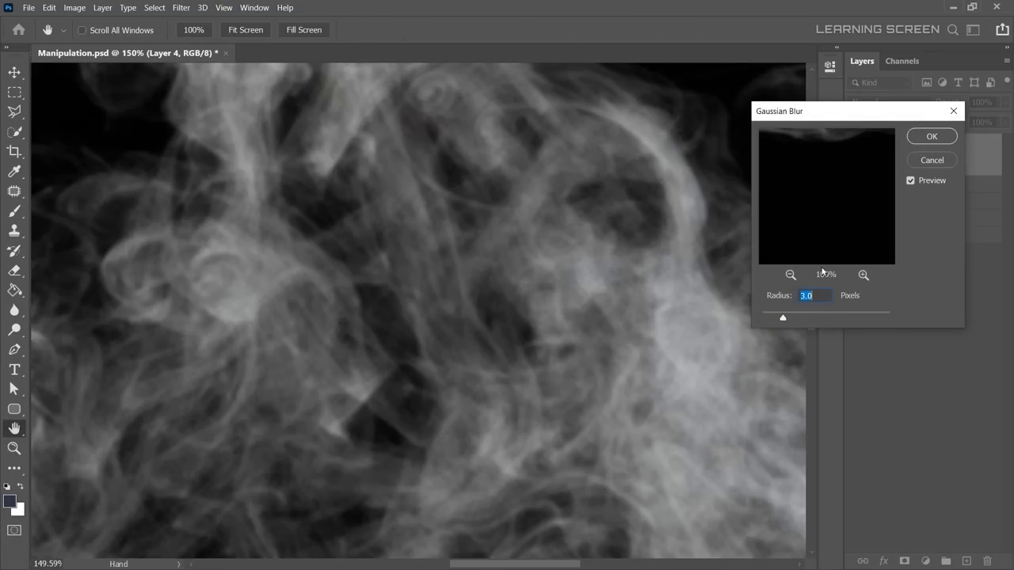
pyautogui.press('Return')
pyautogui.click(889, 102)
pyautogui.click(871, 228)
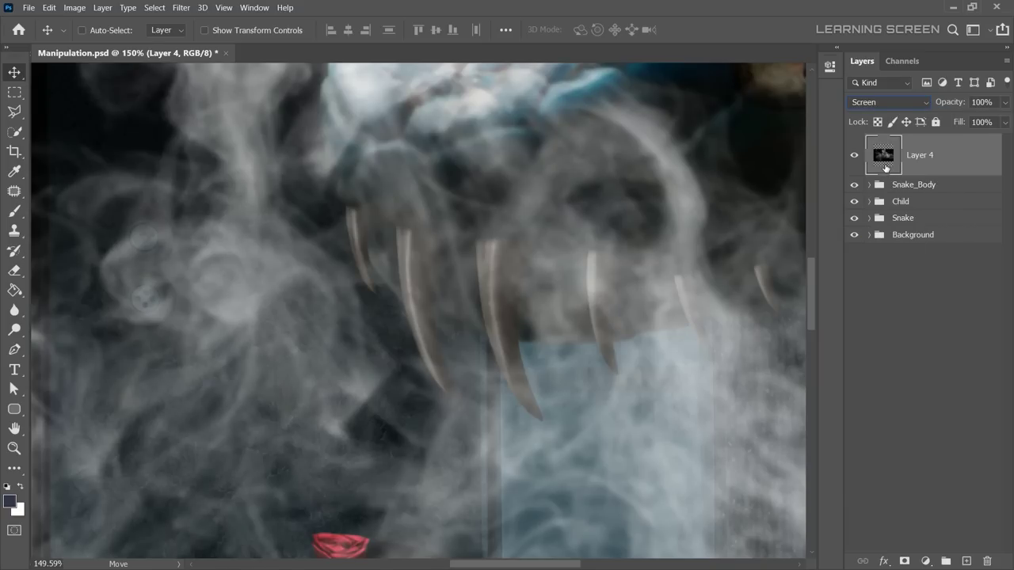
# Tint the smoke cyan with Hue/Saturation Colorize and fade it to 33% opacity.
pyautogui.click(74, 7)
pyautogui.click(237, 96)
pyautogui.click(903, 362)
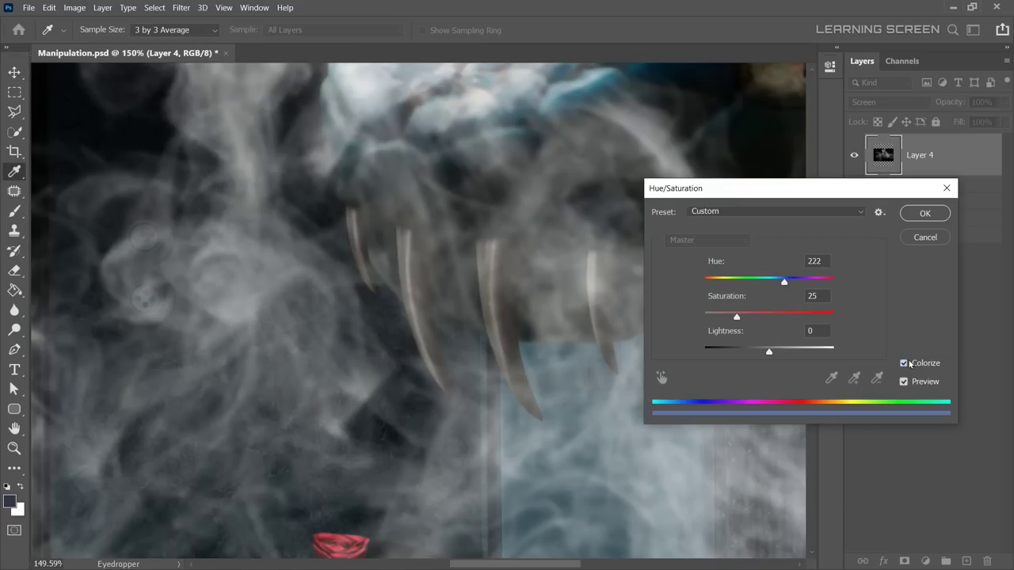
pyautogui.moveTo(737, 317); pyautogui.dragTo(760, 317)
pyautogui.moveTo(783, 282); pyautogui.dragTo(774, 284)
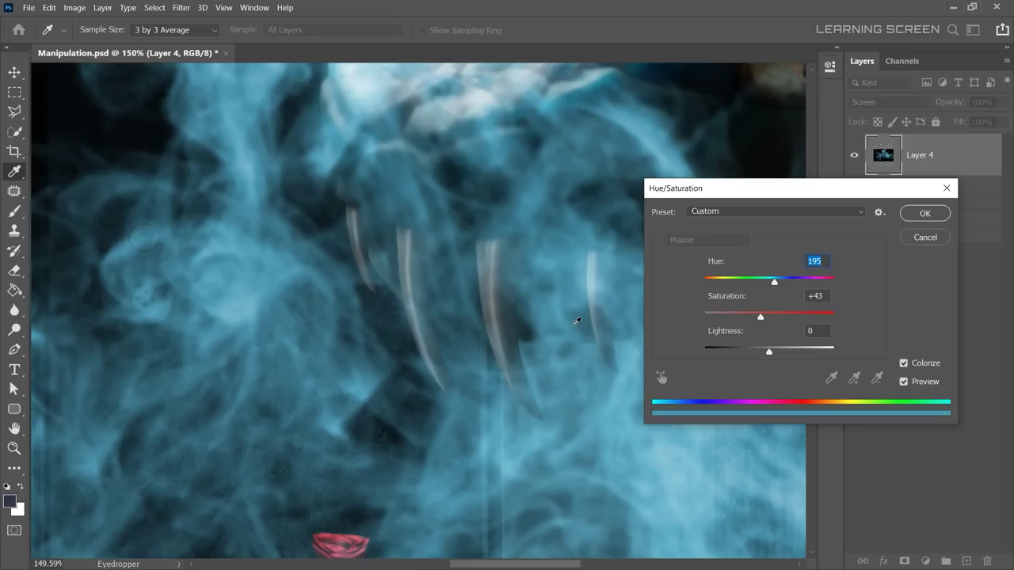
pyautogui.hotkey('ctrl', '-')
pyautogui.hotkey('ctrl', '-')
pyautogui.hotkey('ctrl', '-')
pyautogui.hotkey('ctrl', '-')
pyautogui.hotkey('ctrl', '-')
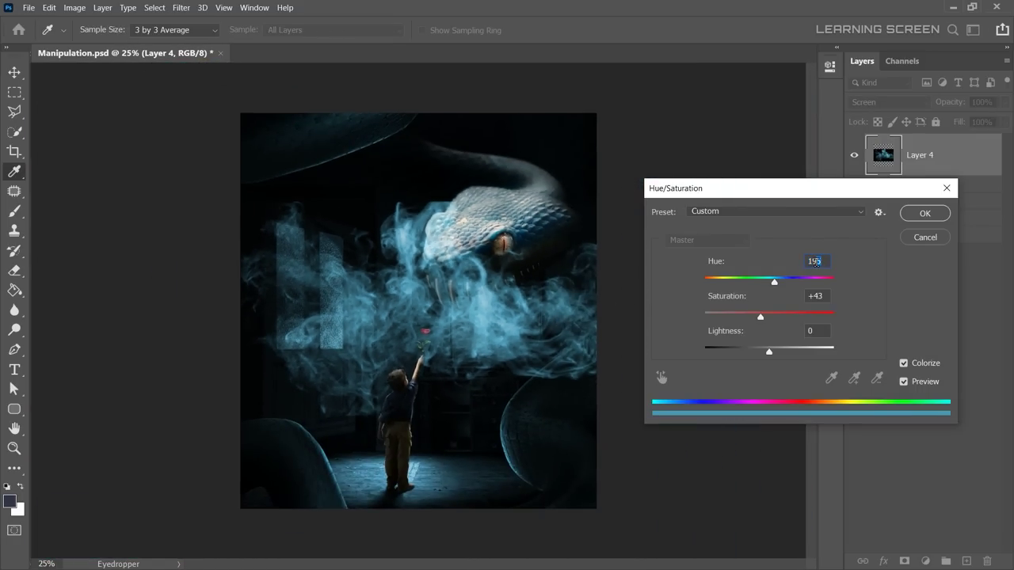
pyautogui.click(924, 221)
pyautogui.click(1004, 102)
pyautogui.moveTo(1001, 117); pyautogui.dragTo(962, 122)
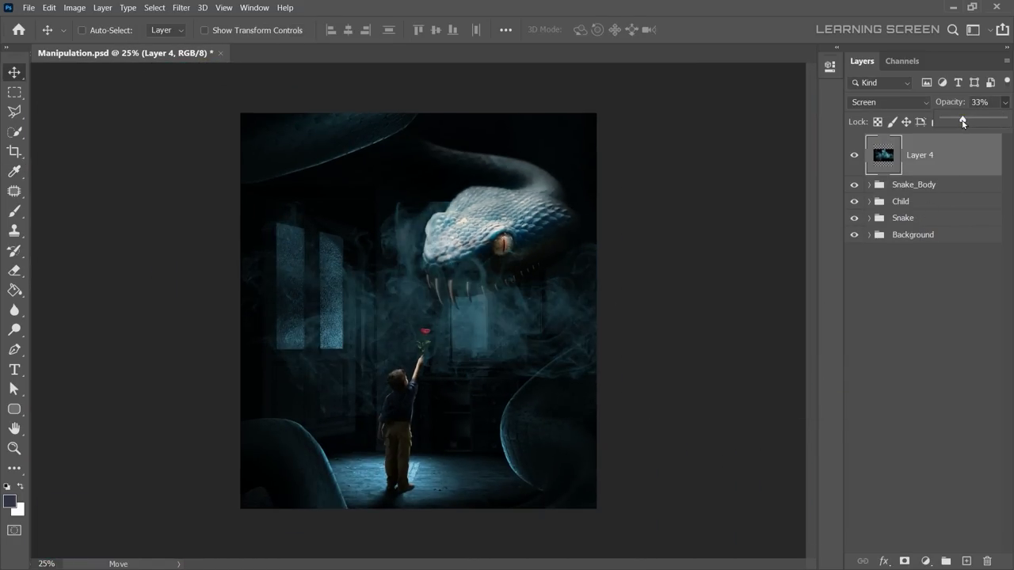
# Enlarge the smoke to about 117%, move it over the snake's head, and flip it horizontally and vertically.
pyautogui.moveTo(266, 218); pyautogui.dragTo(414, 154)
pyautogui.hotkey('ctrl', 't')
pyautogui.moveTo(415, 340); pyautogui.dragTo(414, 377)
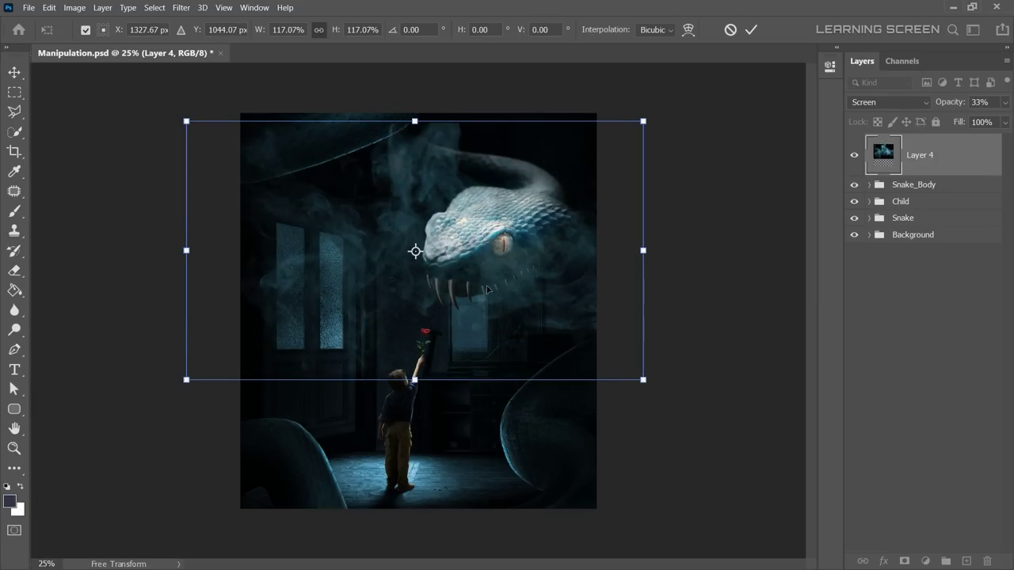
pyautogui.rightClick(485, 279)
pyautogui.click(539, 507)
pyautogui.moveTo(473, 318); pyautogui.dragTo(471, 223)
pyautogui.rightClick(475, 242)
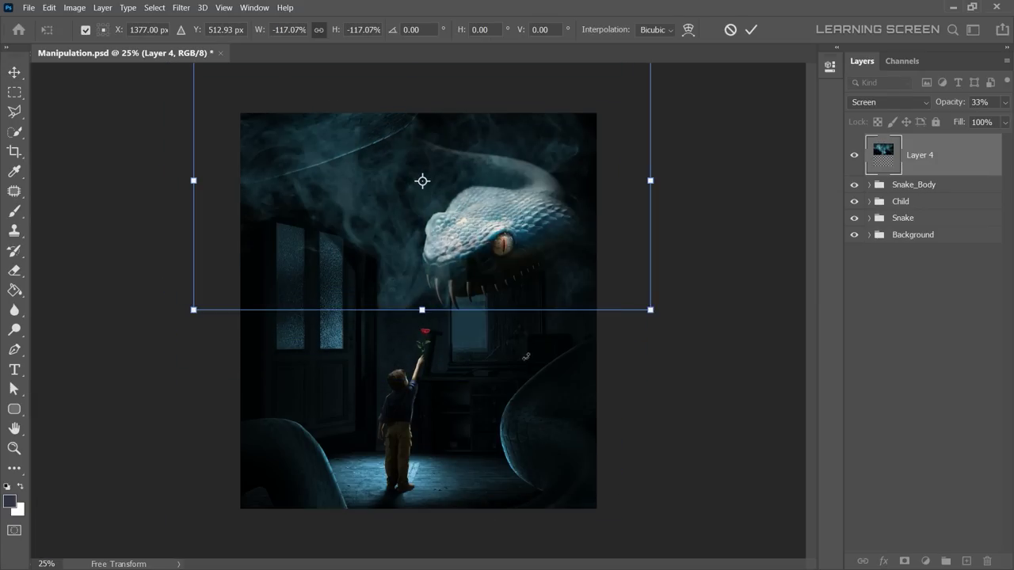
pyautogui.click(523, 462)
pyautogui.rightClick(505, 231)
pyautogui.click(557, 465)
pyautogui.rightClick(484, 194)
pyautogui.click(554, 413)
# Fade the smoke layer's opacity down and duplicate the smoke layer.
pyautogui.click(750, 29)
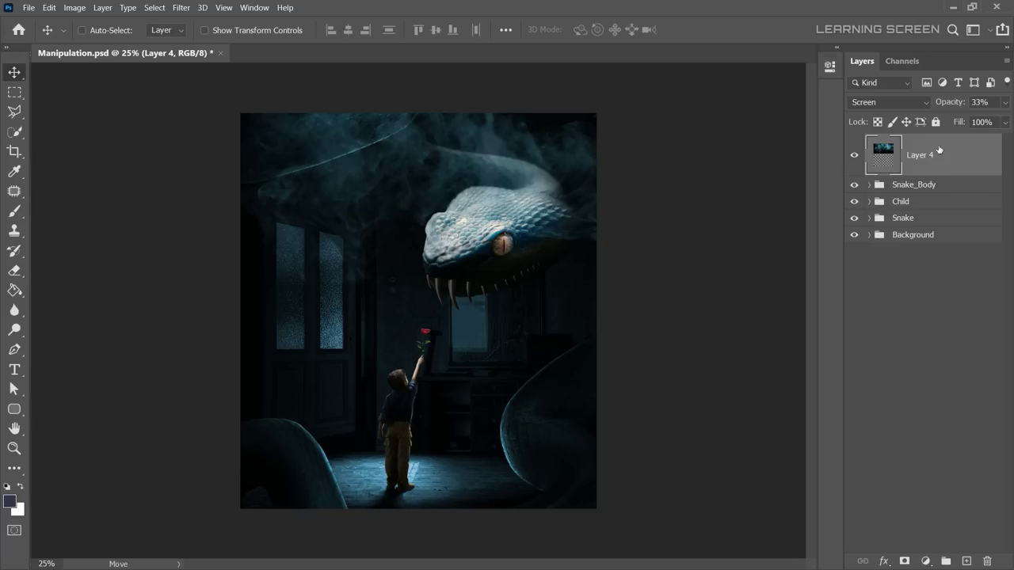
pyautogui.click(1004, 102)
pyautogui.moveTo(963, 122); pyautogui.dragTo(947, 120)
pyautogui.scroll(3, 602, 190)
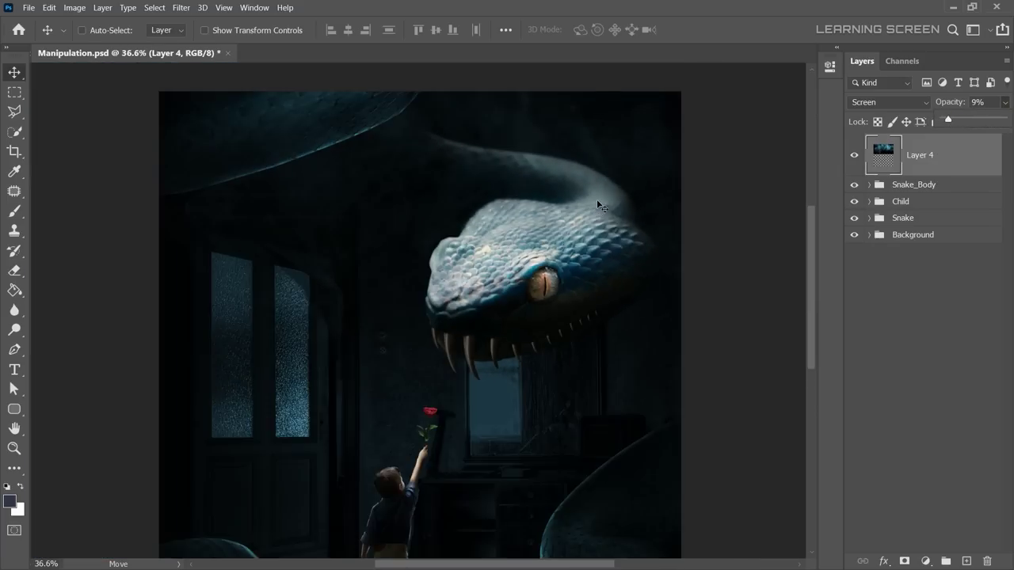
pyautogui.scroll(-2, 615, 179)
pyautogui.rightClick(919, 154)
pyautogui.click(792, 86)
pyautogui.press('Return')
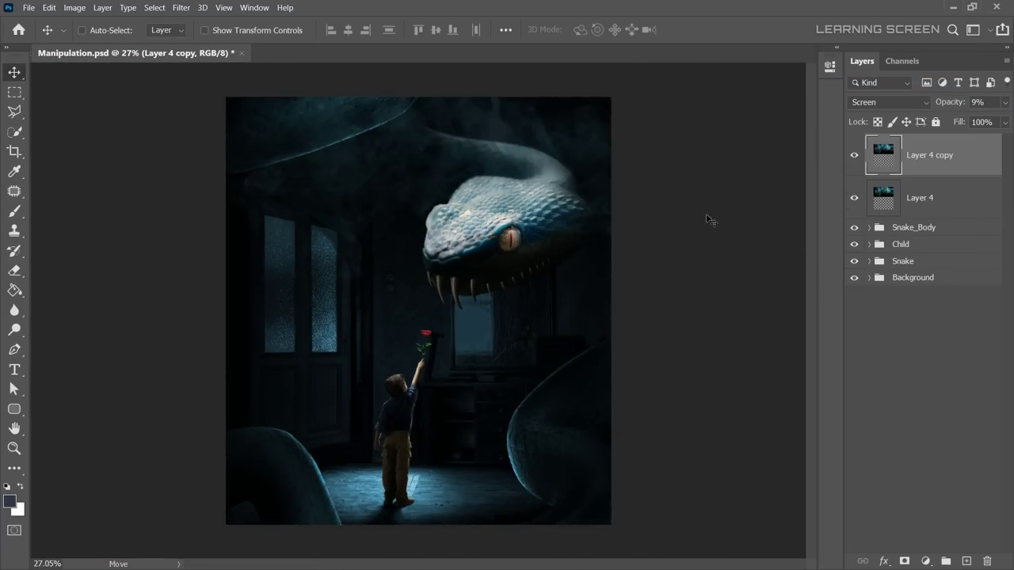
# Position the smoke copy at 15% opacity and move Layer 4 copy into the Background group.
pyautogui.moveTo(467, 431)
pyautogui.mouseDown()
pyautogui.moveTo(443, 431)
pyautogui.moveTo(464, 277)
pyautogui.mouseUp()
pyautogui.hotkey('ctrl', 't')
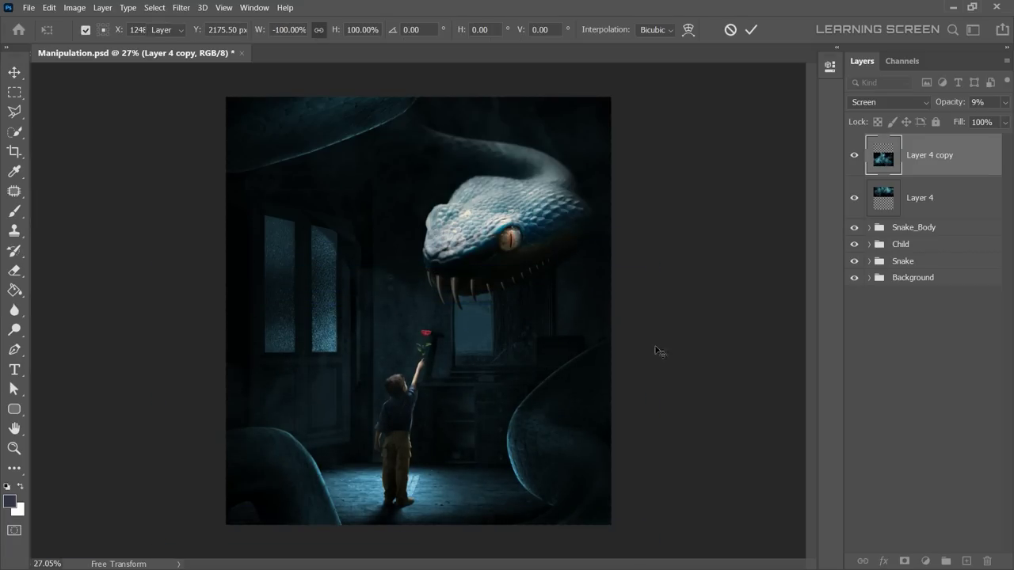
pyautogui.press('Return')
pyautogui.click(1004, 102)
pyautogui.moveTo(951, 117); pyautogui.dragTo(952, 119)
pyautogui.scroll(-2, 561, 426)
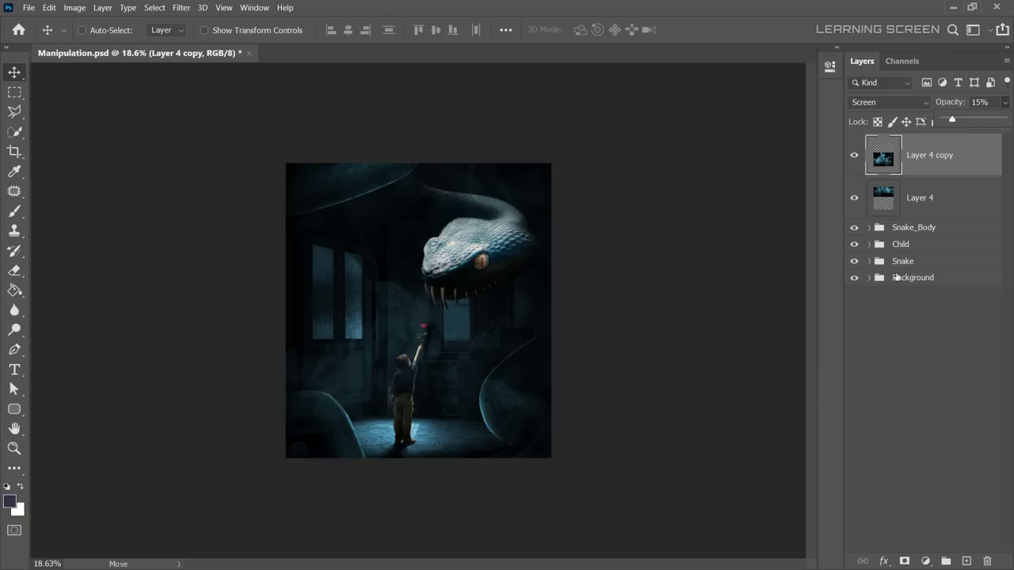
pyautogui.click(911, 277)
pyautogui.click(868, 278)
pyautogui.moveTo(927, 155); pyautogui.dragTo(925, 292)
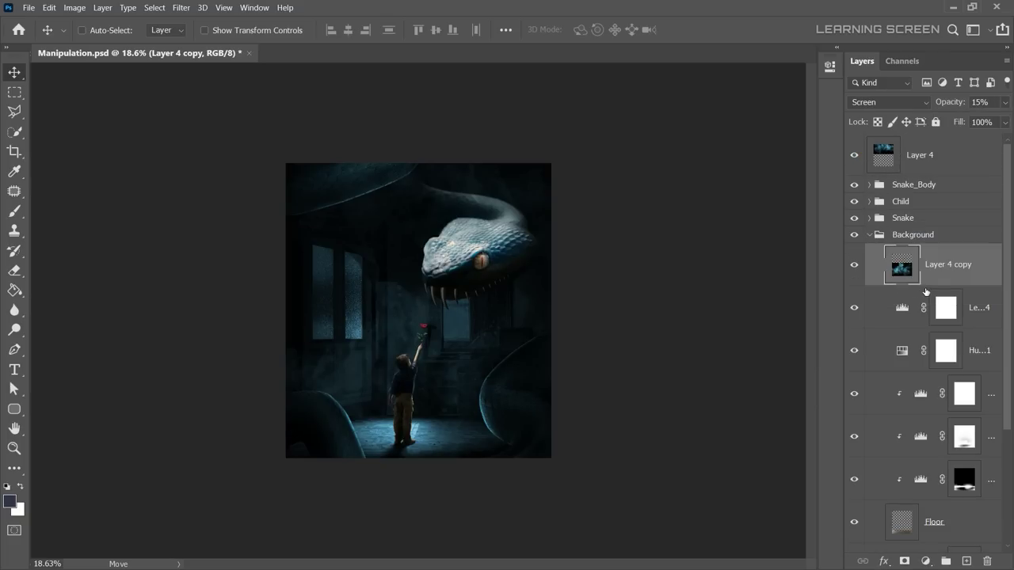
# Stretch the smoke copy taller and erase its edges with a large soft 1200 px eraser.
pyautogui.scroll(2, 710, 271)
pyautogui.hotkey('ctrl', 't')
pyautogui.moveTo(415, 175); pyautogui.dragTo(415, 185)
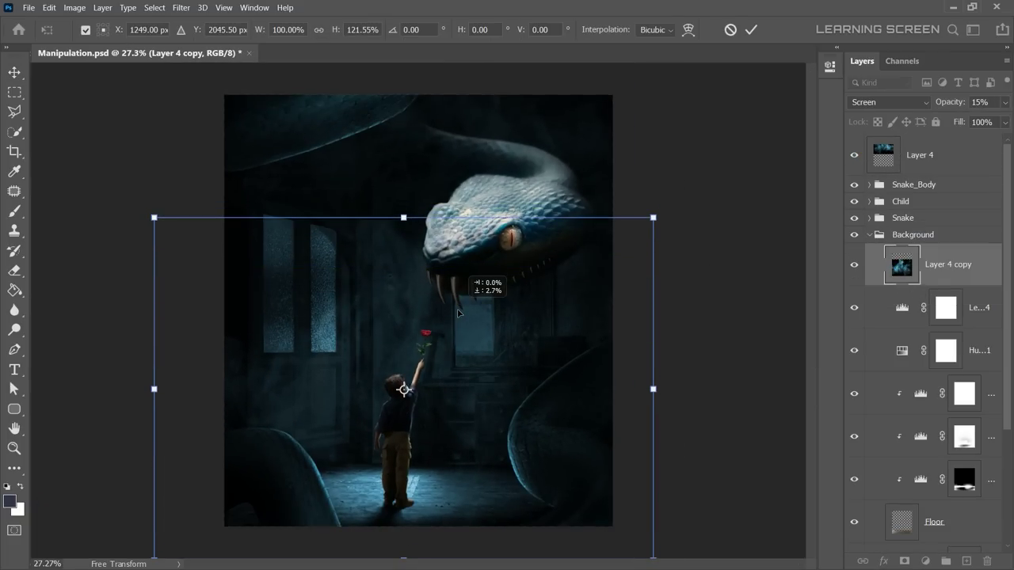
pyautogui.click(751, 30)
pyautogui.press('e')
pyautogui.rightClick(331, 305)
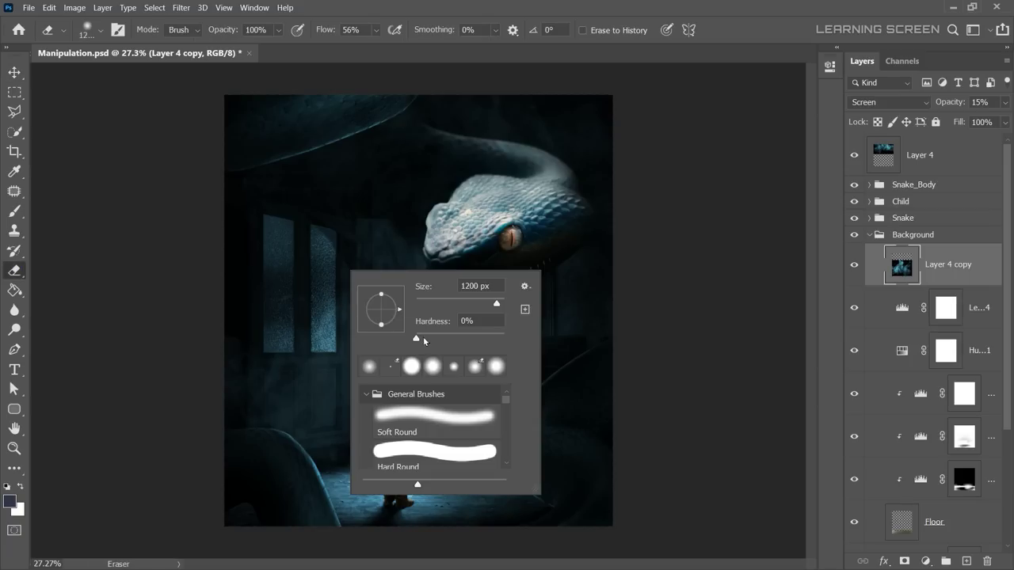
pyautogui.press('Return')
pyautogui.press('v')
pyautogui.scroll(-2, 297, 294)
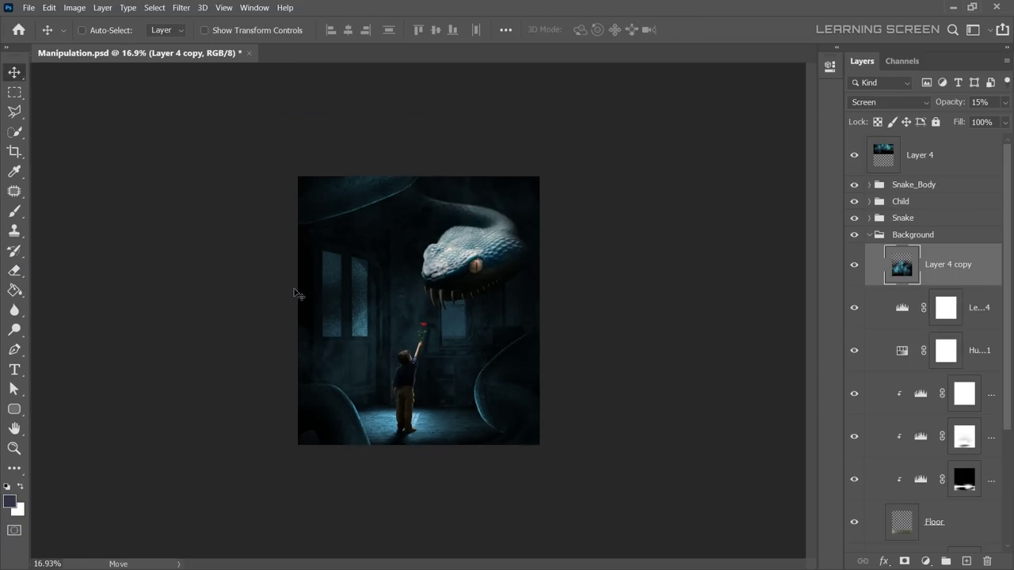
# Add a new layer named Adjustment_light and rename the smoke layers Smoke1 and Smoke2.
pyautogui.click(966, 561)
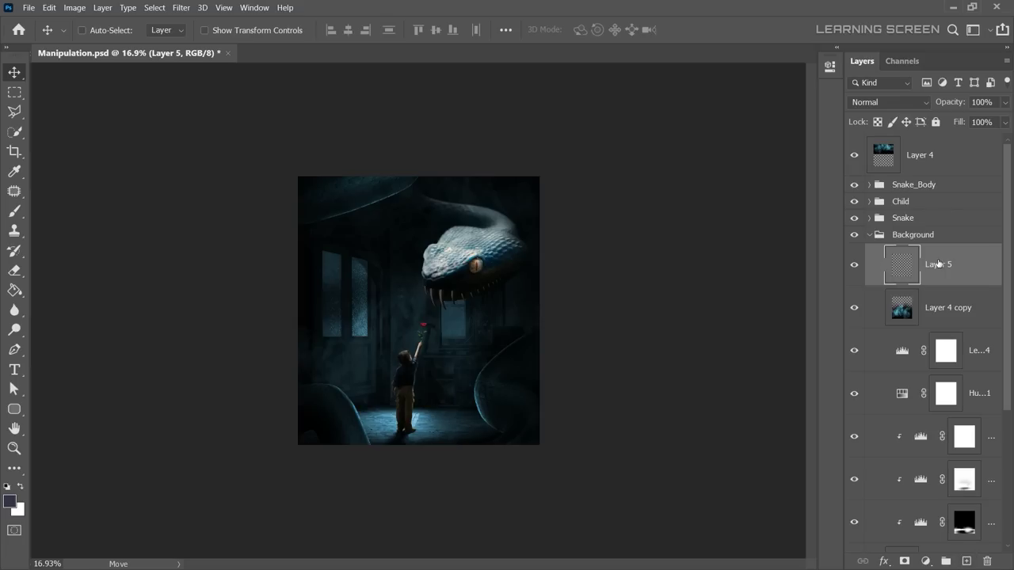
pyautogui.write('ight')
pyautogui.press('Return')
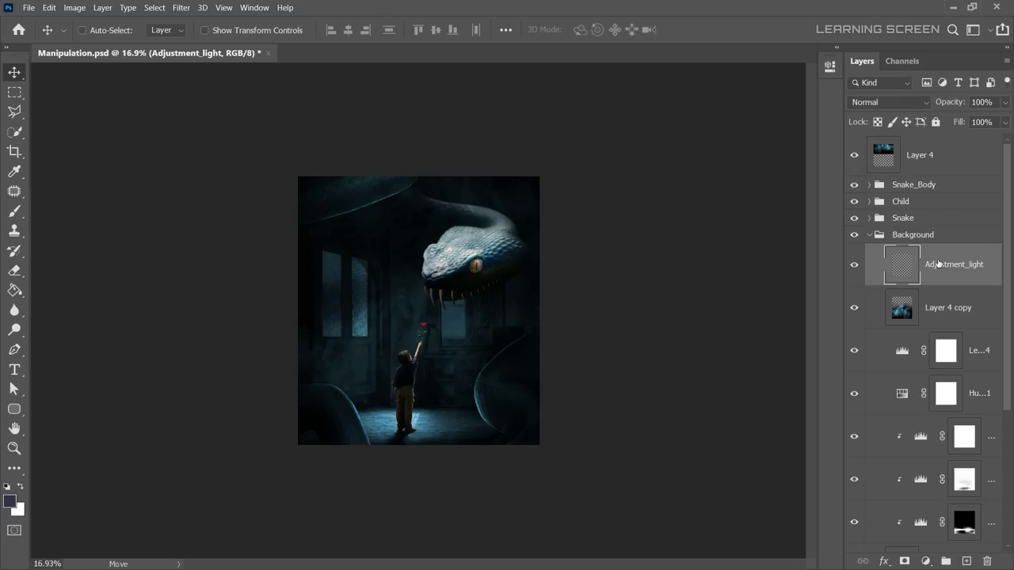
pyautogui.doubleClick(947, 307)
pyautogui.write('Smoke')
pyautogui.press('Return')
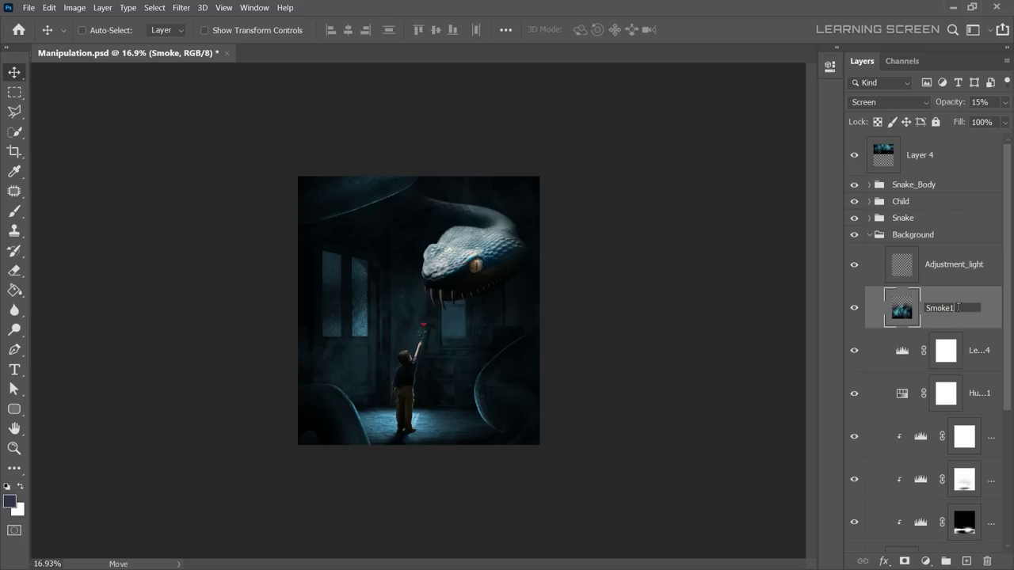
pyautogui.press('Return')
pyautogui.doubleClick(921, 155)
pyautogui.write('2')
pyautogui.press('Return')
# Paint white light around the window and child with a 600 px brush, blending Adjustment_light as Soft Light.
pyautogui.click(953, 264)
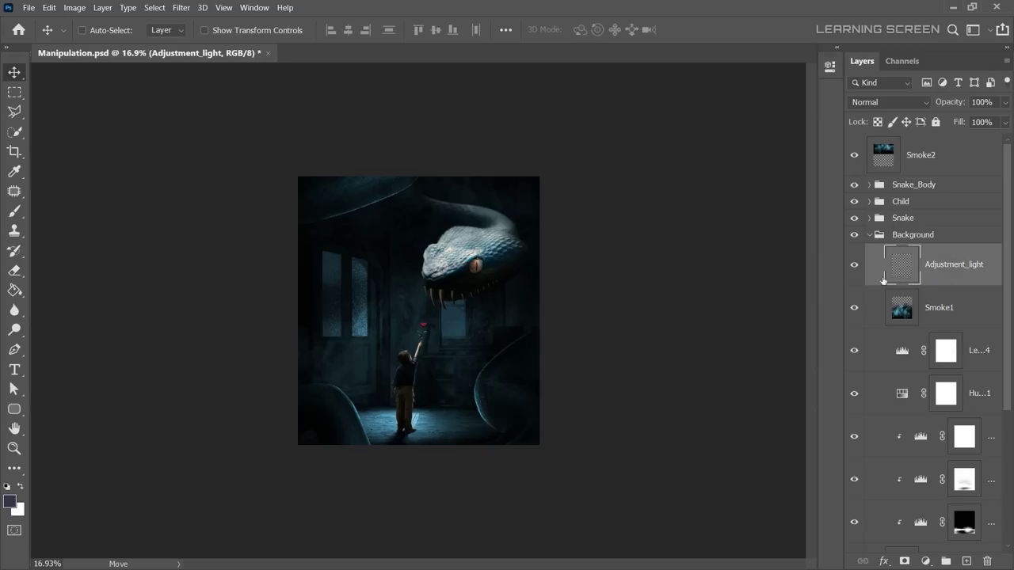
pyautogui.press('b')
pyautogui.scroll(3, 279, 281)
pyautogui.rightClick(448, 400)
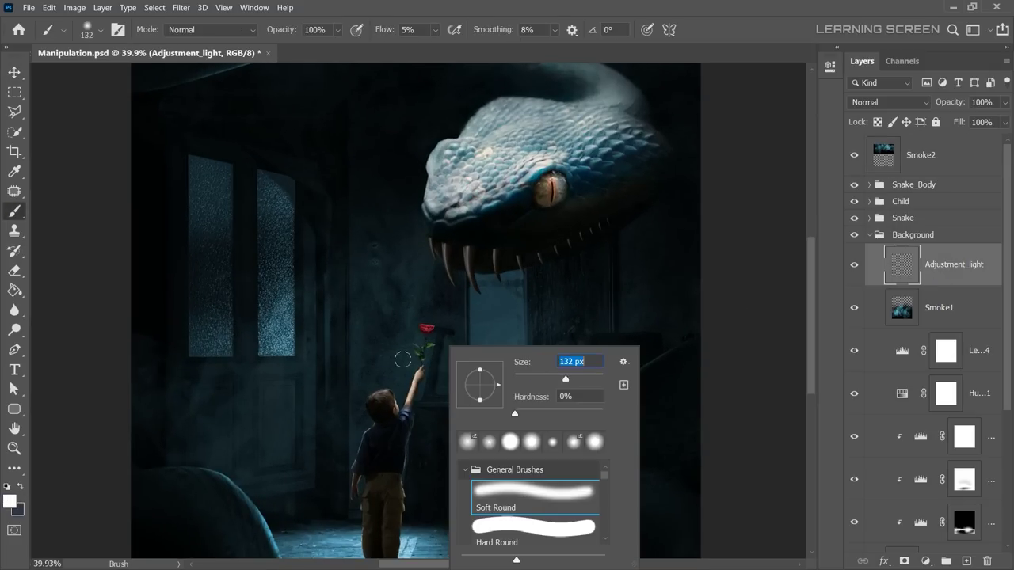
pyautogui.write('600')
pyautogui.press('Return')
pyautogui.moveTo(403, 475); pyautogui.dragTo(475, 349)
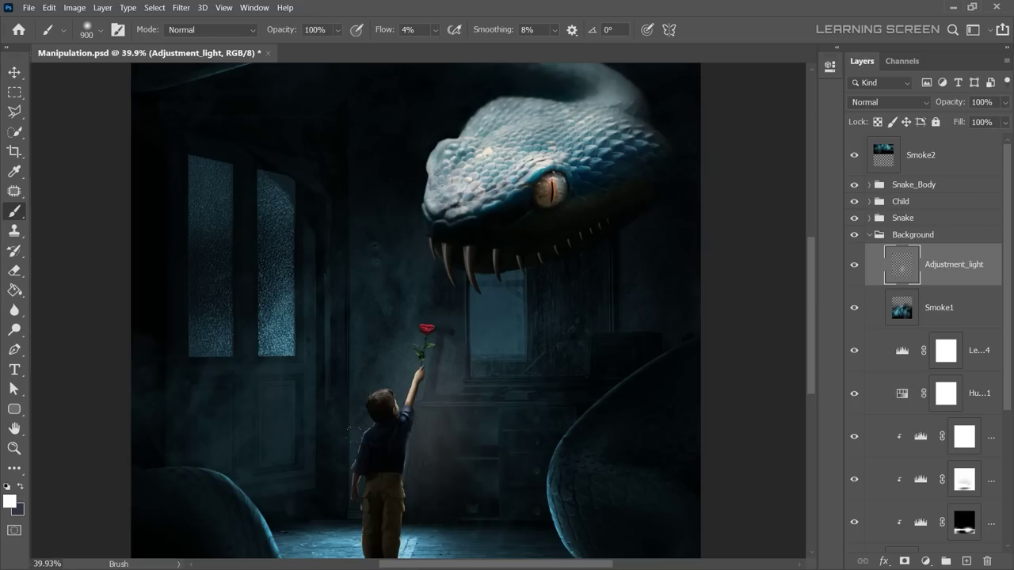
pyautogui.click(890, 102)
pyautogui.click(871, 301)
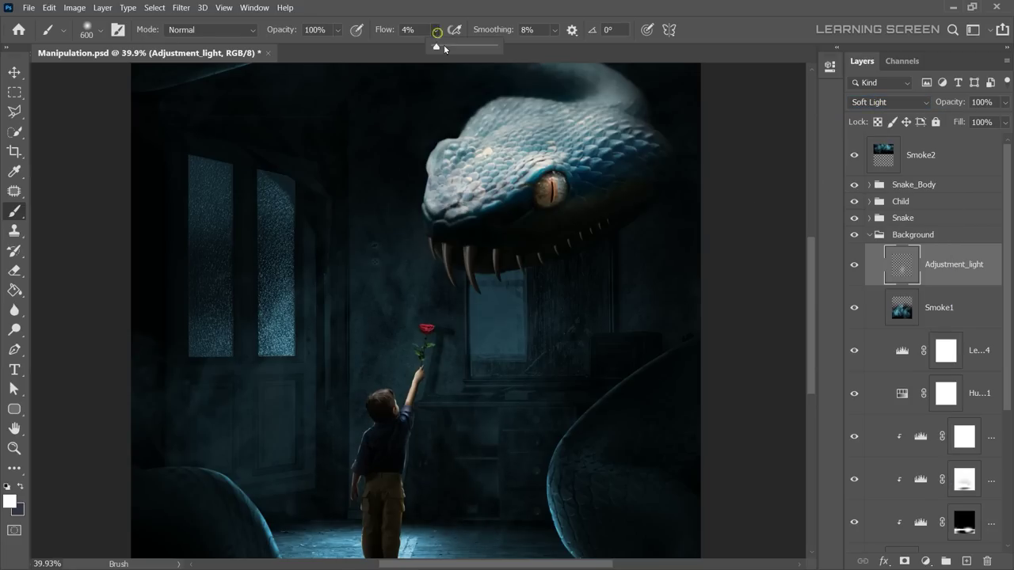
# Paint light onto the snake's head at 19% brush flow, shrinking the brush to 500.
pyautogui.moveTo(428, 46); pyautogui.dragTo(440, 45)
pyautogui.moveTo(633, 230); pyautogui.dragTo(601, 285)
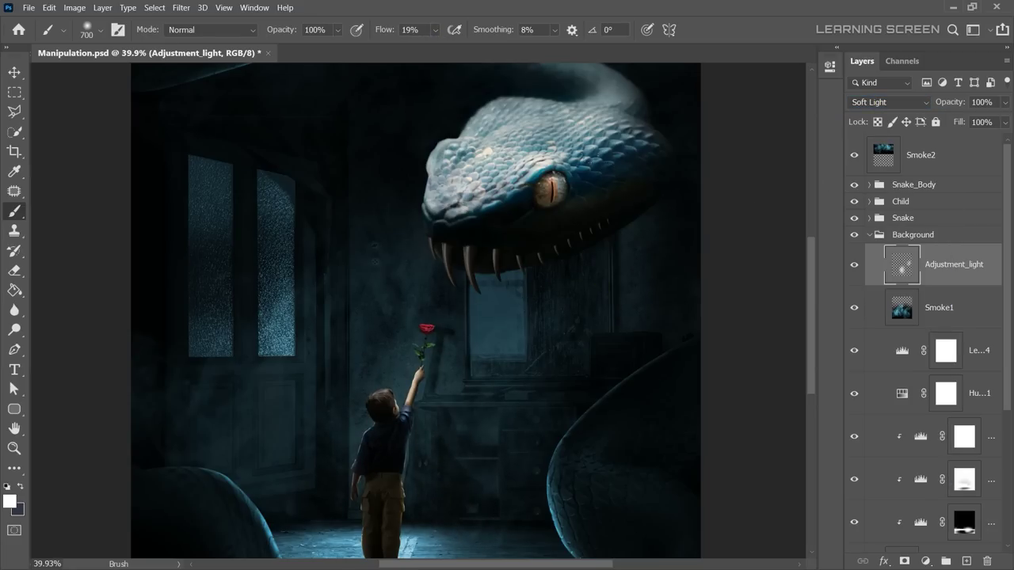
pyautogui.press('[')
pyautogui.scroll(-2, 554, 204)
pyautogui.scroll(-3, 538, 238)
pyautogui.scroll(2, 520, 278)
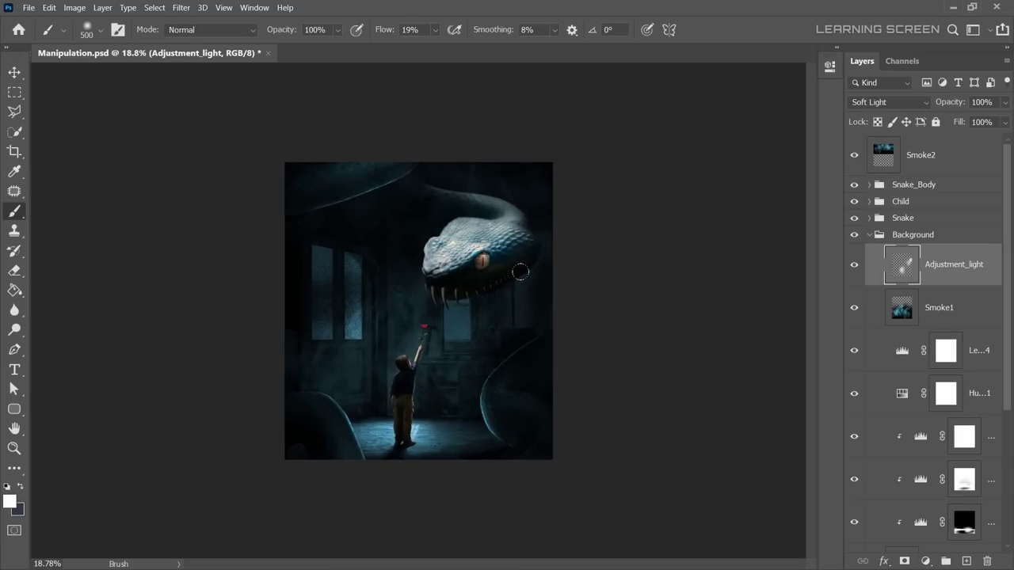
pyautogui.scroll(1, 516, 264)
pyautogui.scroll(2, 518, 260)
pyautogui.scroll(-1, 571, 244)
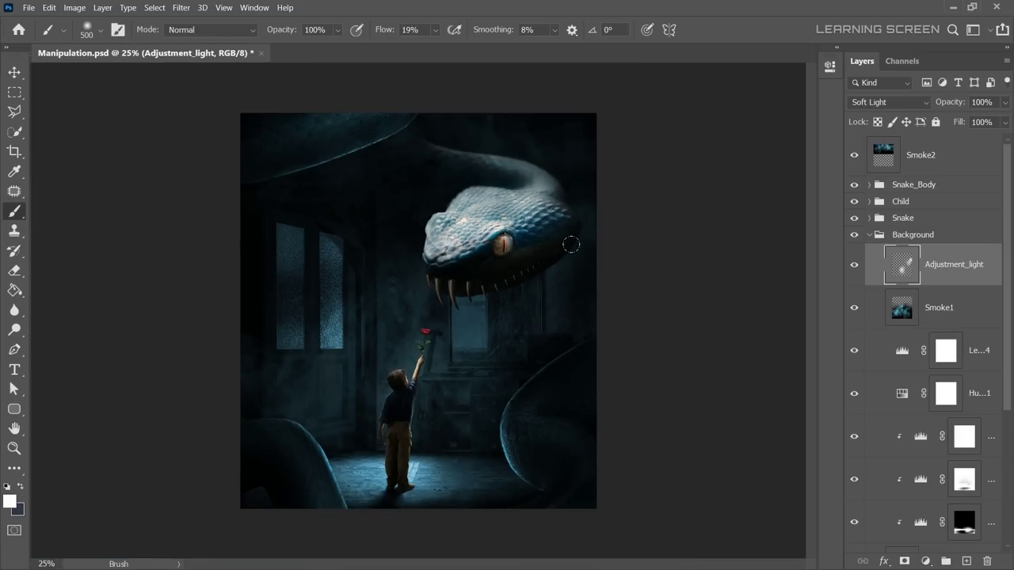
pyautogui.scroll(1, 516, 346)
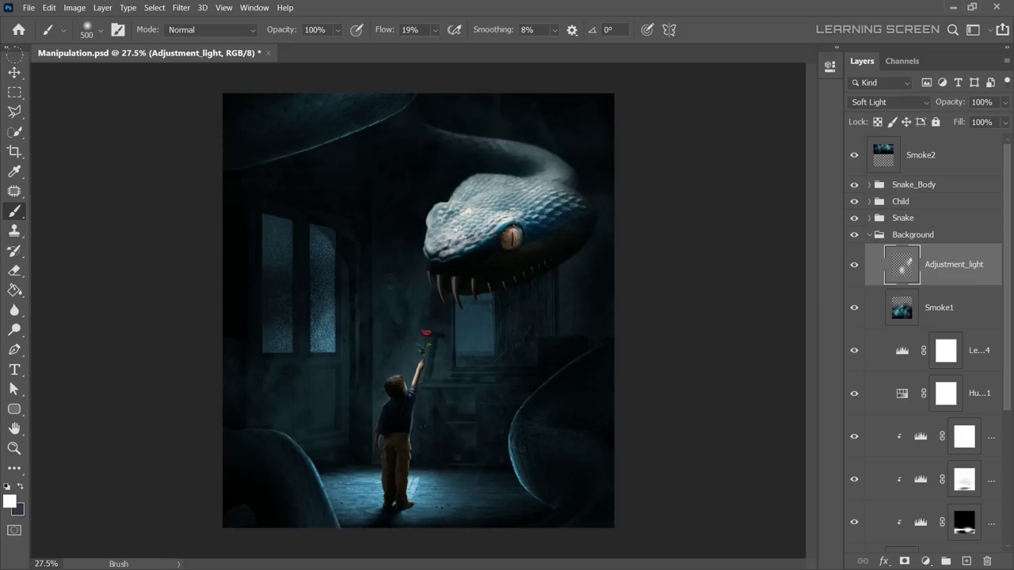
# Erase part of the Smoke1 layer, undoing the last erase stroke.
pyautogui.press('v')
pyautogui.click(903, 308)
pyautogui.click(15, 270)
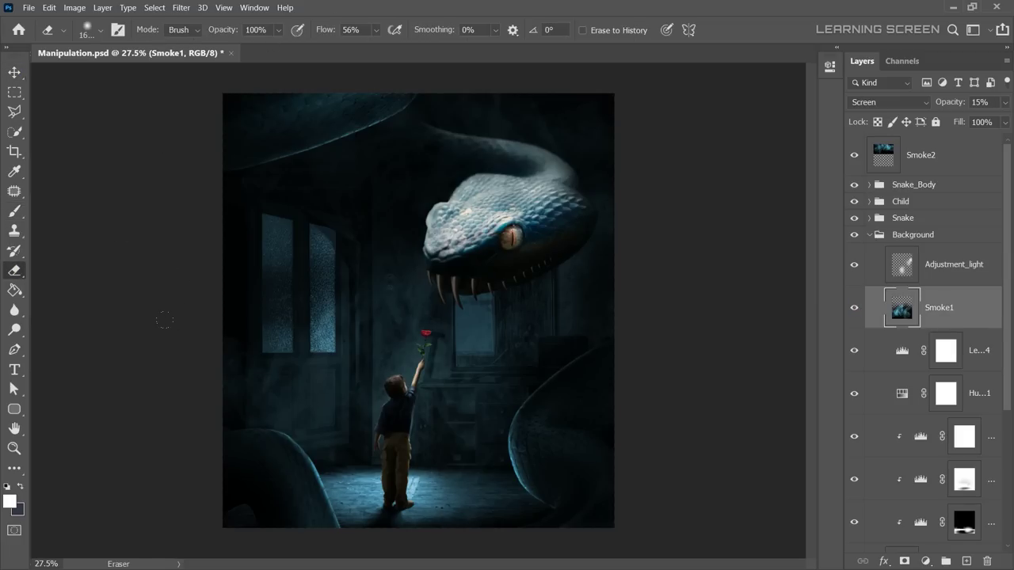
pyautogui.hotkey('ctrl', 'z')
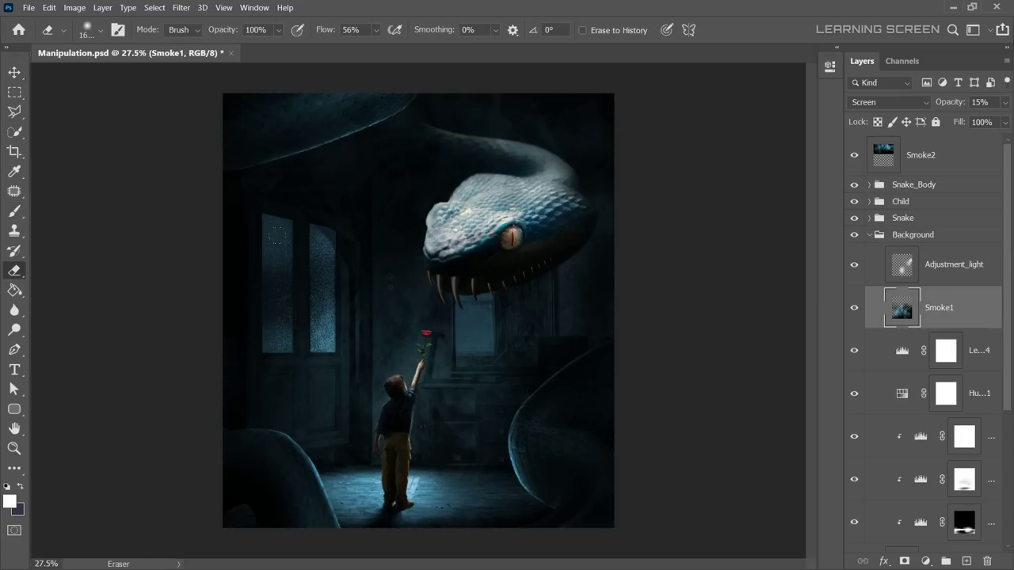
# Paint black on the Levels 6 mask in the Snake group along the snake's jaw.
pyautogui.click(14, 72)
pyautogui.scroll(5, 536, 276)
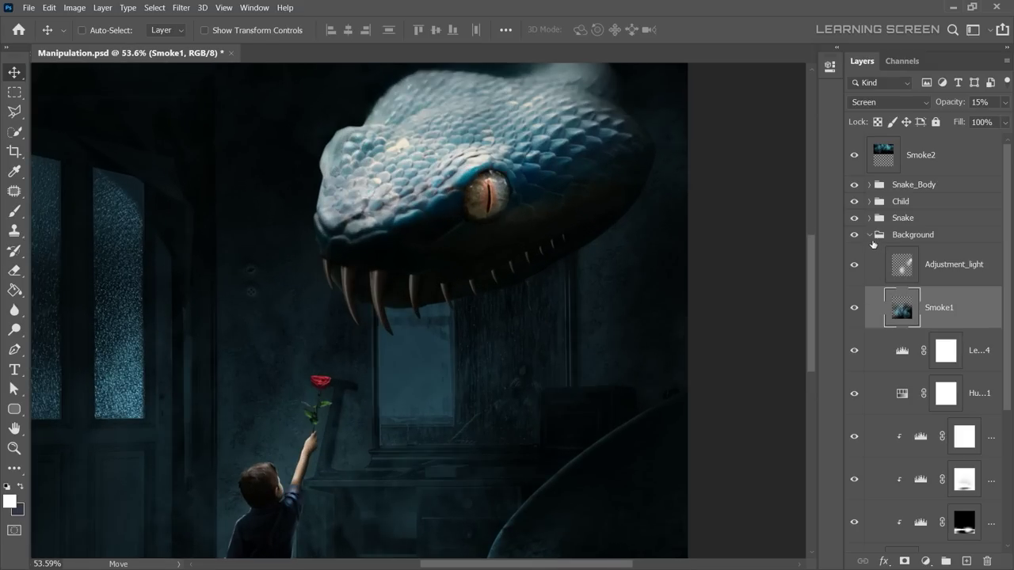
pyautogui.click(870, 235)
pyautogui.click(869, 218)
pyautogui.scroll(-5, 918, 371)
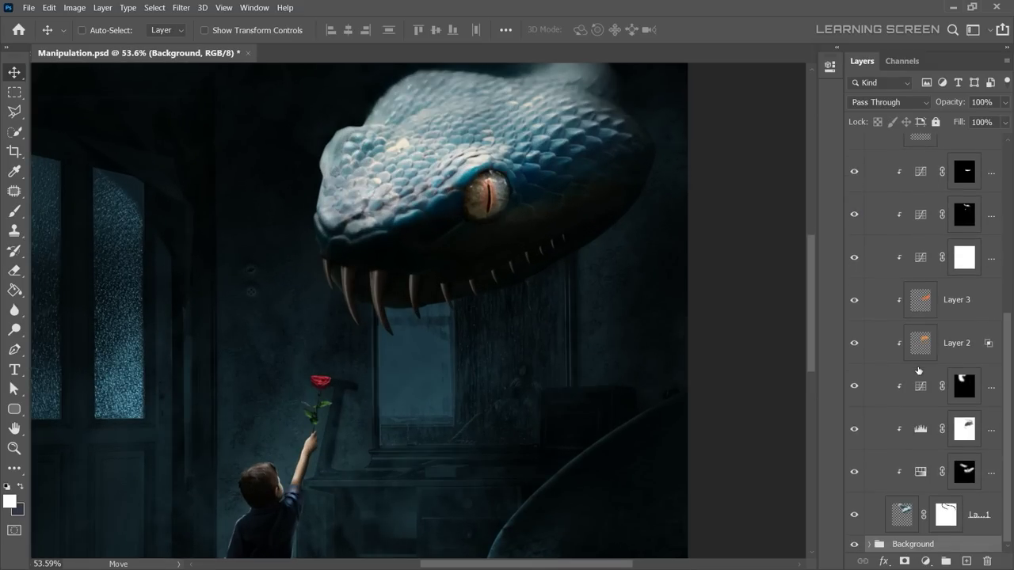
pyautogui.click(963, 428)
pyautogui.press('b')
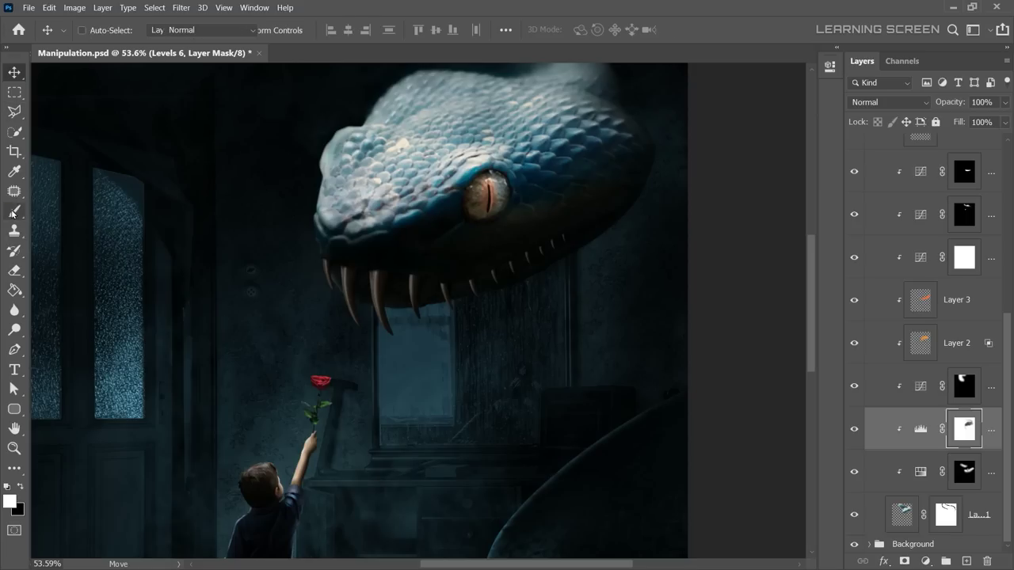
pyautogui.moveTo(435, 37); pyautogui.dragTo(432, 47)
pyautogui.press('x')
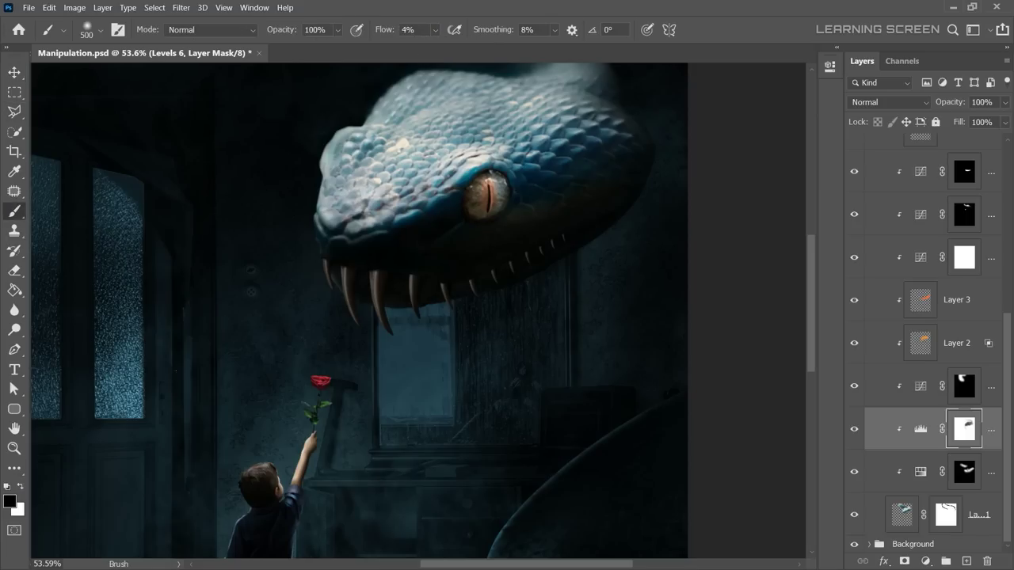
pyautogui.press('[')
pyautogui.moveTo(570, 193); pyautogui.dragTo(593, 188)
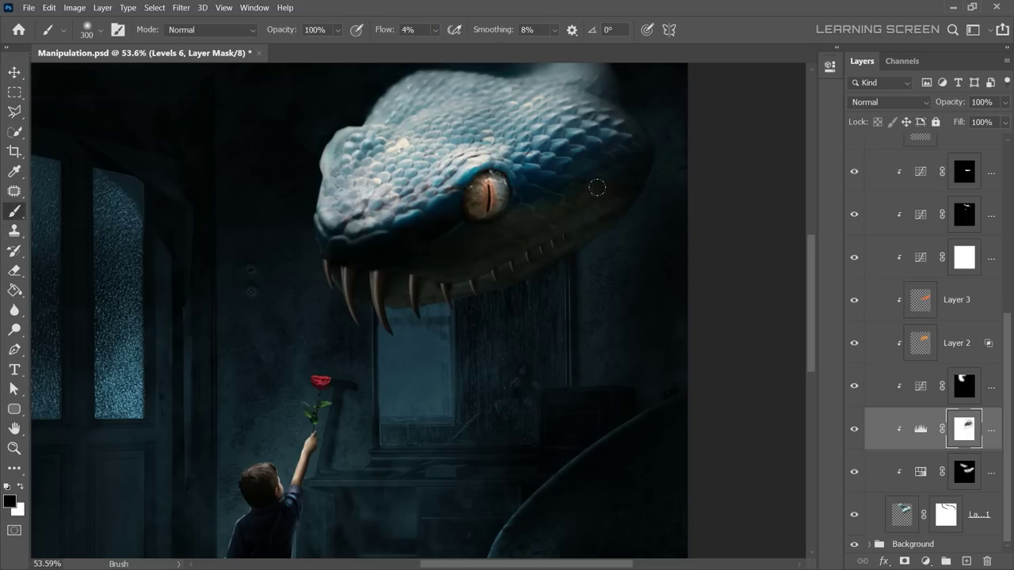
# Undo the jaw stroke and reset the brush to 2% flow at size 175.
pyautogui.scroll(-3, 593, 188)
pyautogui.scroll(5, 487, 191)
pyautogui.hotkey('ctrl', 'z')
pyautogui.moveTo(434, 36); pyautogui.dragTo(432, 47)
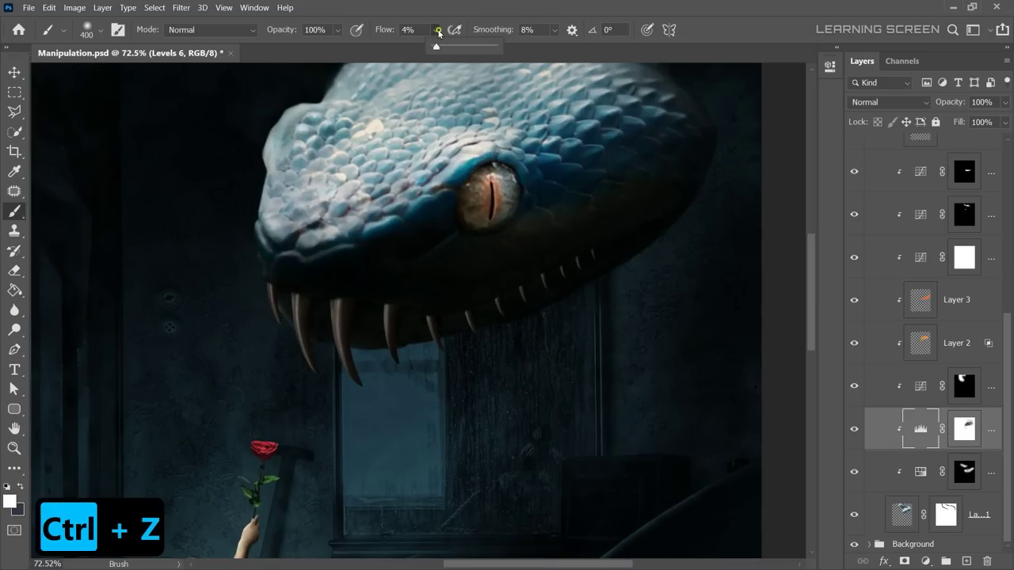
pyautogui.press('[')
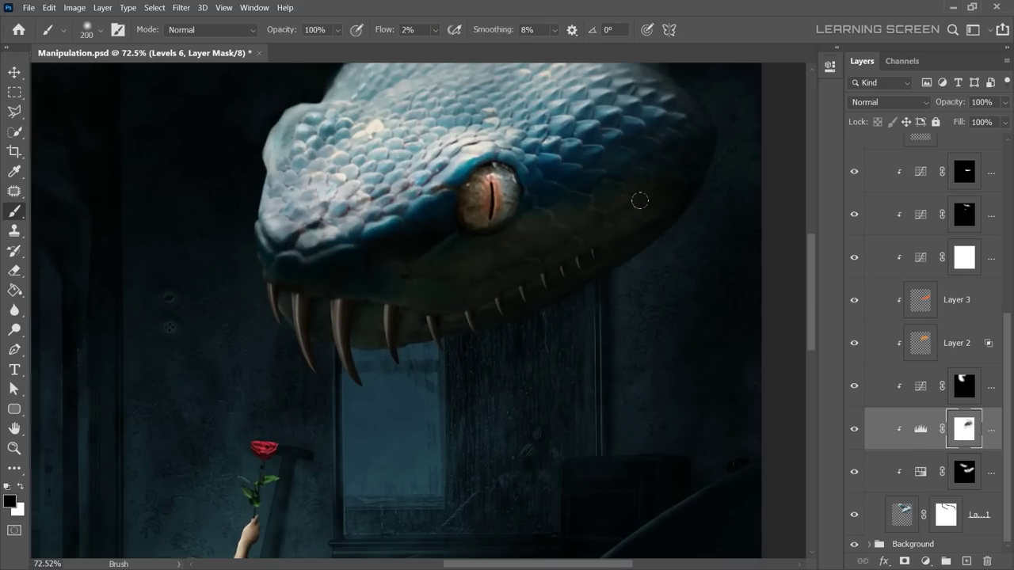
pyautogui.press('[')
pyautogui.scroll(-3, 639, 201)
pyautogui.scroll(2, 611, 240)
pyautogui.scroll(5, 880, 226)
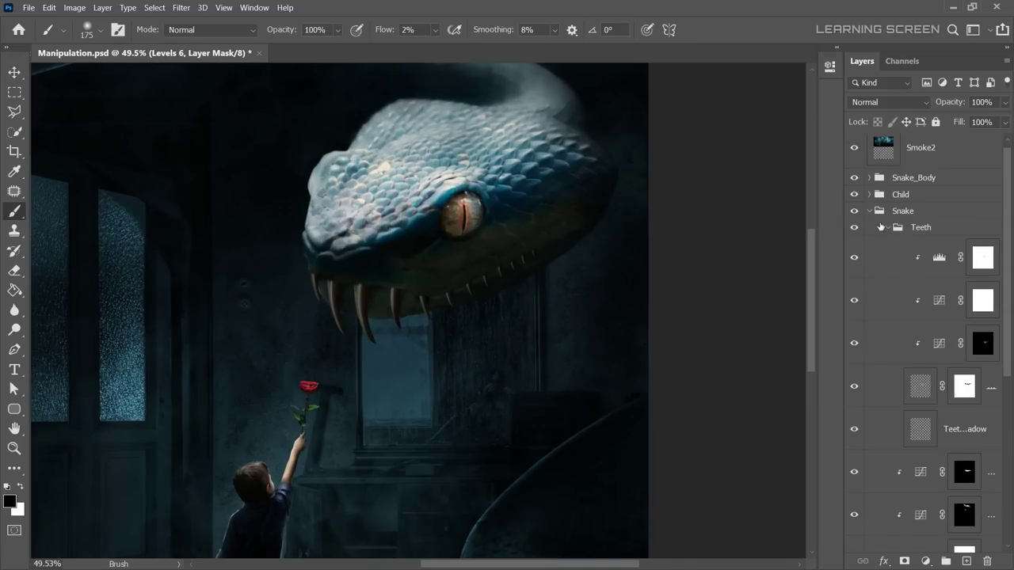
# Erase the painted light around the snake's mouth on the Adjustment_light layer.
pyautogui.click(869, 211)
pyautogui.click(912, 234)
pyautogui.click(869, 234)
pyautogui.click(953, 263)
pyautogui.press('e')
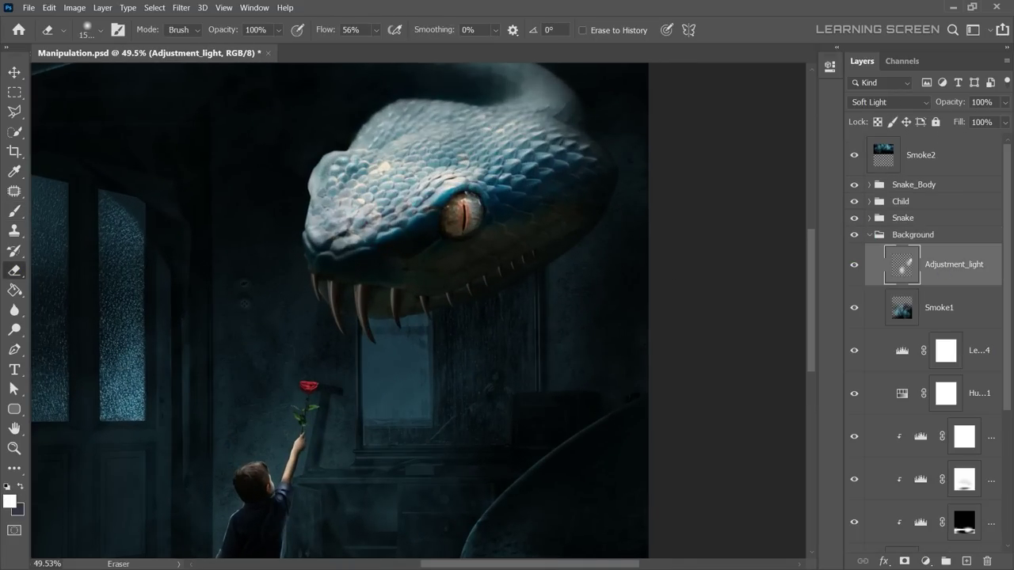
pyautogui.scroll(-3, 507, 285)
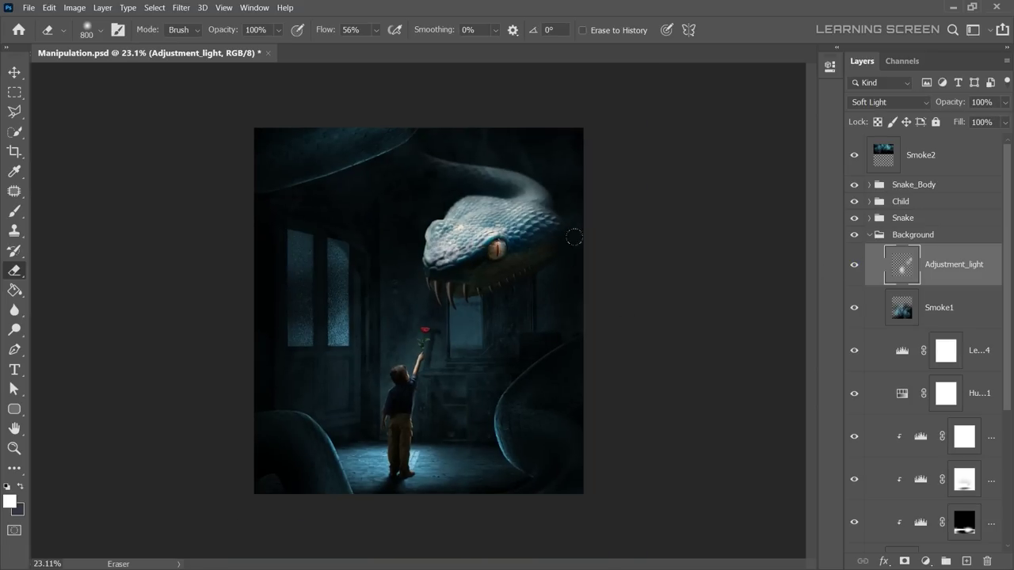
pyautogui.scroll(3, 487, 301)
pyautogui.scroll(1, 487, 301)
pyautogui.press('v')
pyautogui.click(869, 235)
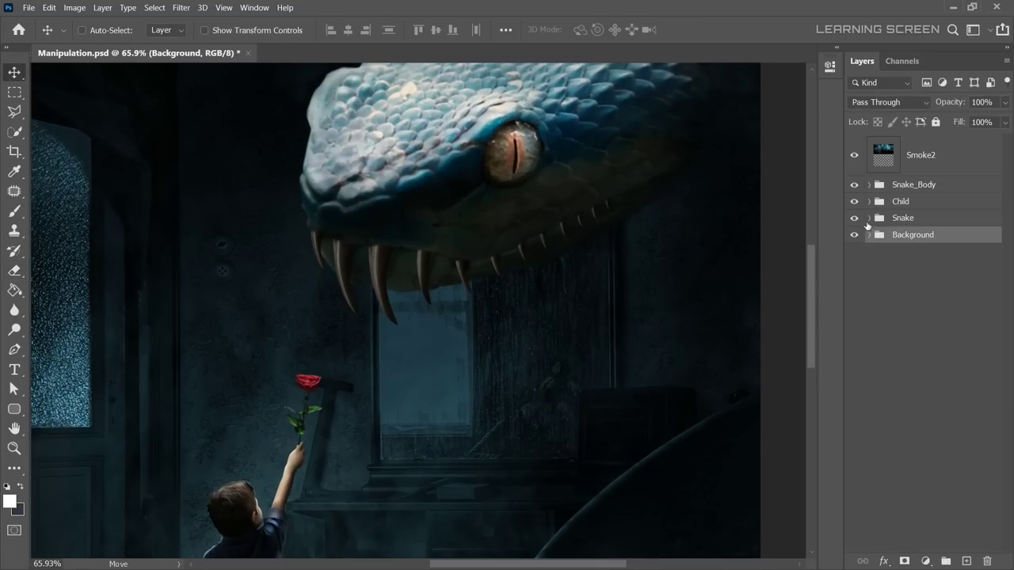
pyautogui.click(919, 234)
# Add a Curves adjustment in the Teeth group, clip it to the layer below, and bend it upward to brighten.
pyautogui.click(925, 560)
pyautogui.click(931, 400)
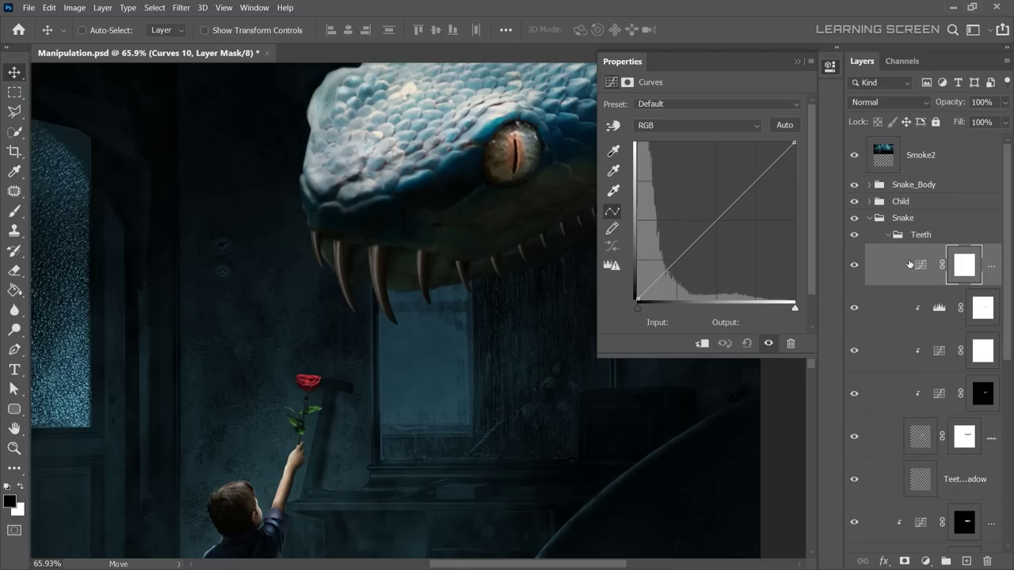
pyautogui.rightClick(994, 269)
pyautogui.click(843, 264)
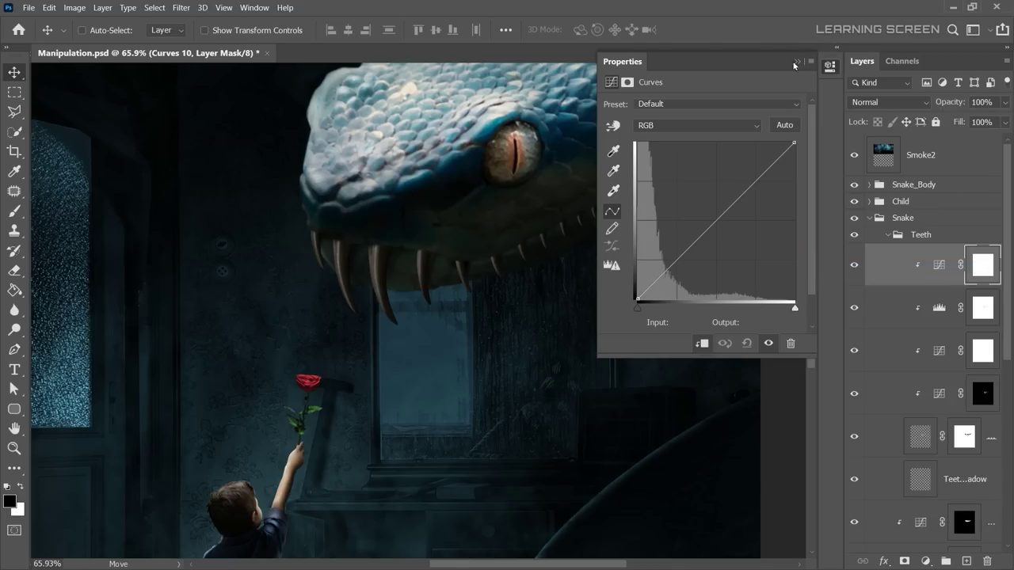
pyautogui.moveTo(716, 225); pyautogui.dragTo(703, 215)
pyautogui.moveTo(670, 255); pyautogui.dragTo(678, 238)
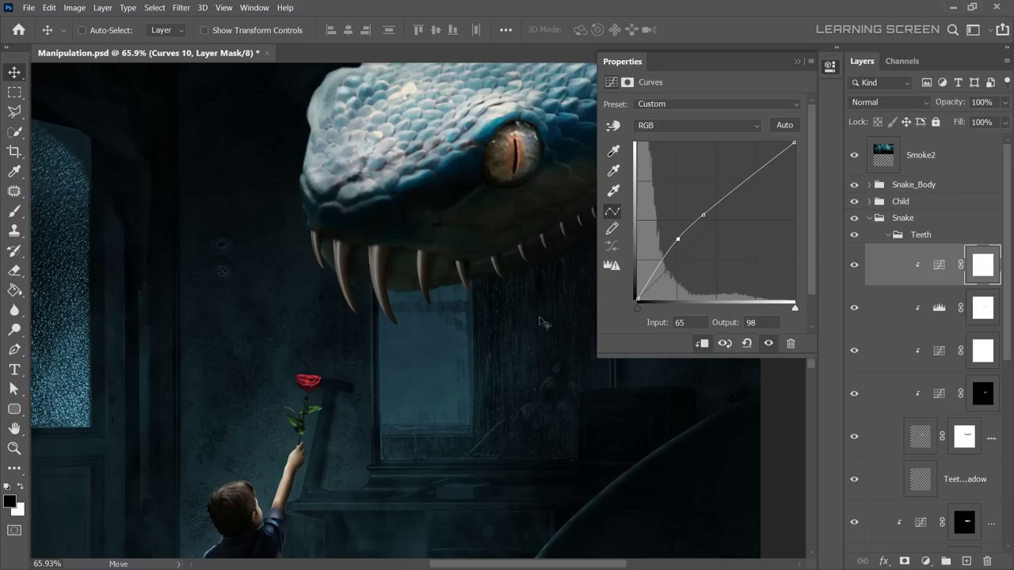
pyautogui.scroll(-10, 500, 311)
pyautogui.scroll(2, 418, 311)
pyautogui.scroll(2, 418, 311)
pyautogui.scroll(6, 418, 310)
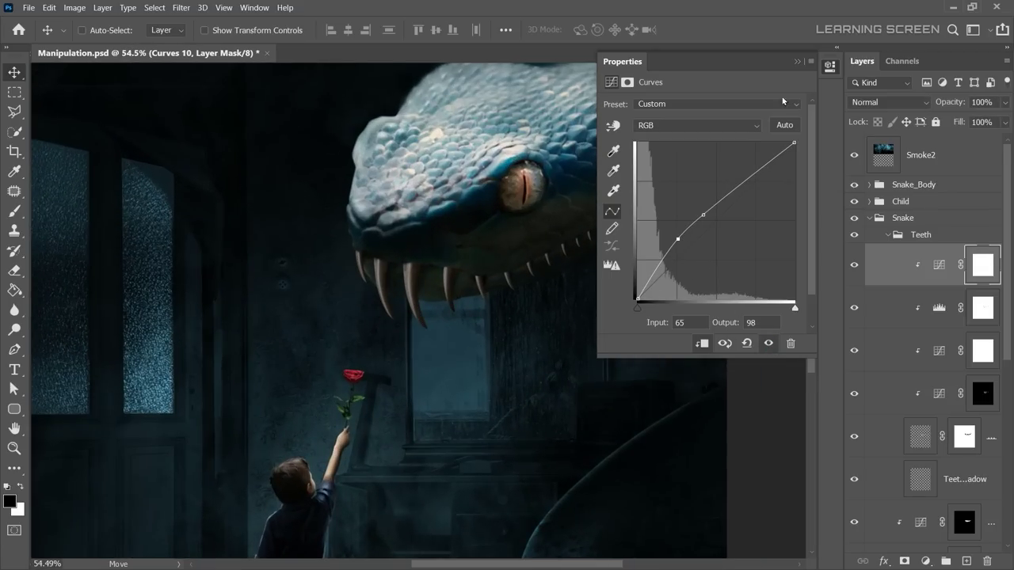
pyautogui.click(829, 66)
# Select the Levels 6 mask, set a smaller brush at 24% flow, and toggle Levels 6 to compare.
pyautogui.click(891, 237)
pyautogui.scroll(-3, 927, 357)
pyautogui.click(963, 428)
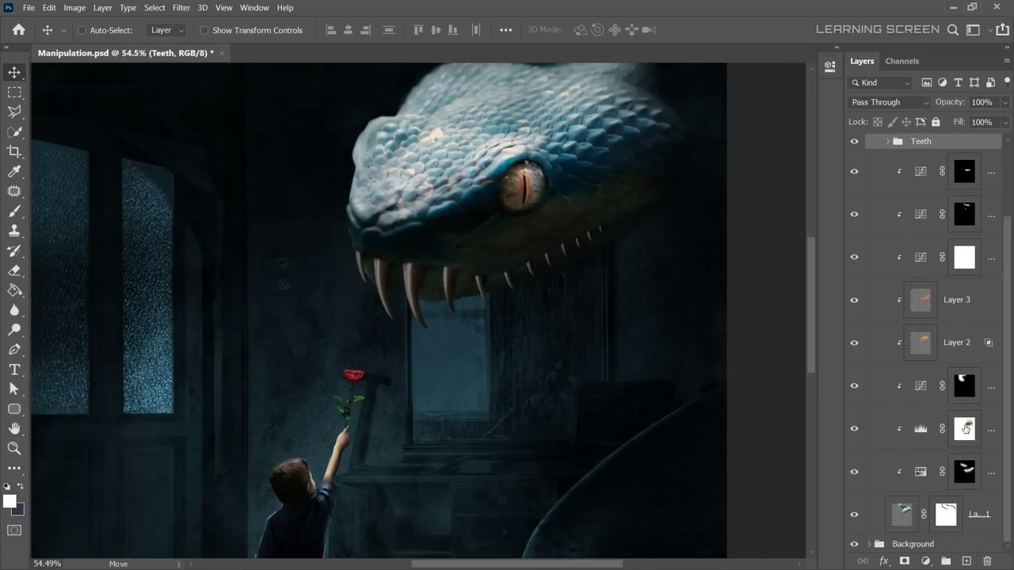
pyautogui.scroll(5, 388, 296)
pyautogui.click(22, 213)
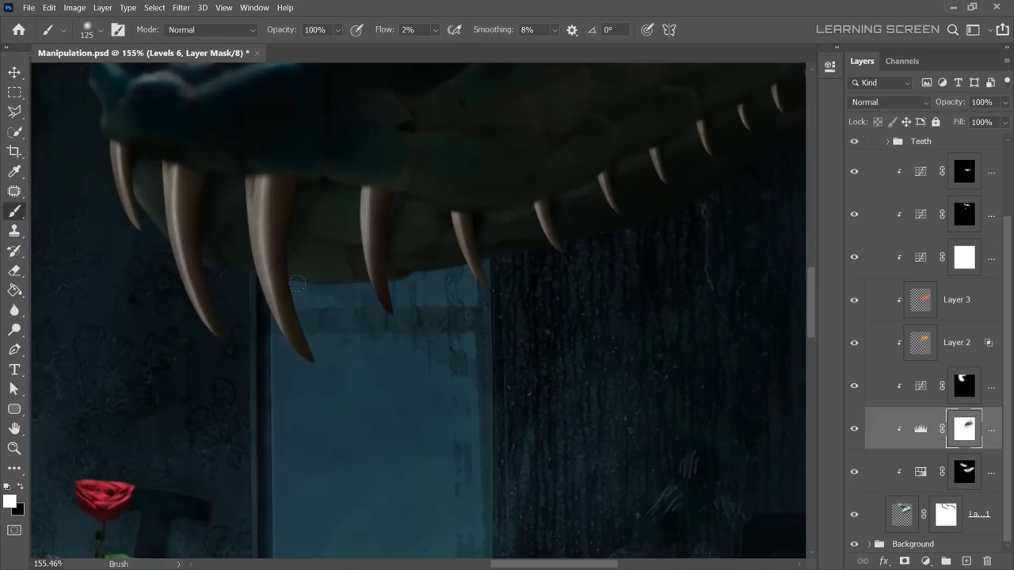
pyautogui.moveTo(435, 29); pyautogui.dragTo(447, 47)
pyautogui.press('[')
pyautogui.press('[')
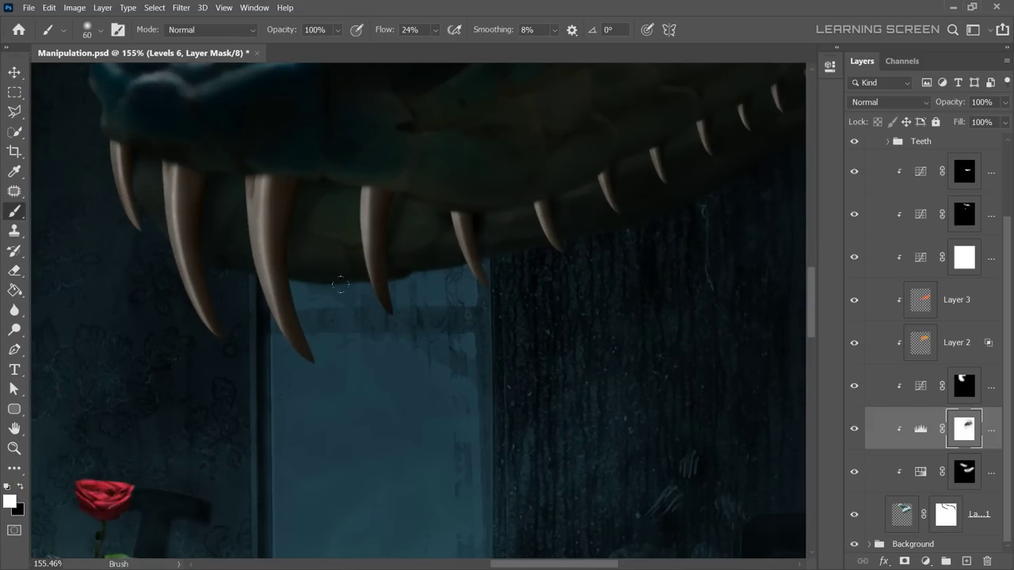
pyautogui.scroll(-2, 691, 205)
pyautogui.scroll(-3, 607, 226)
pyautogui.scroll(-2, 554, 278)
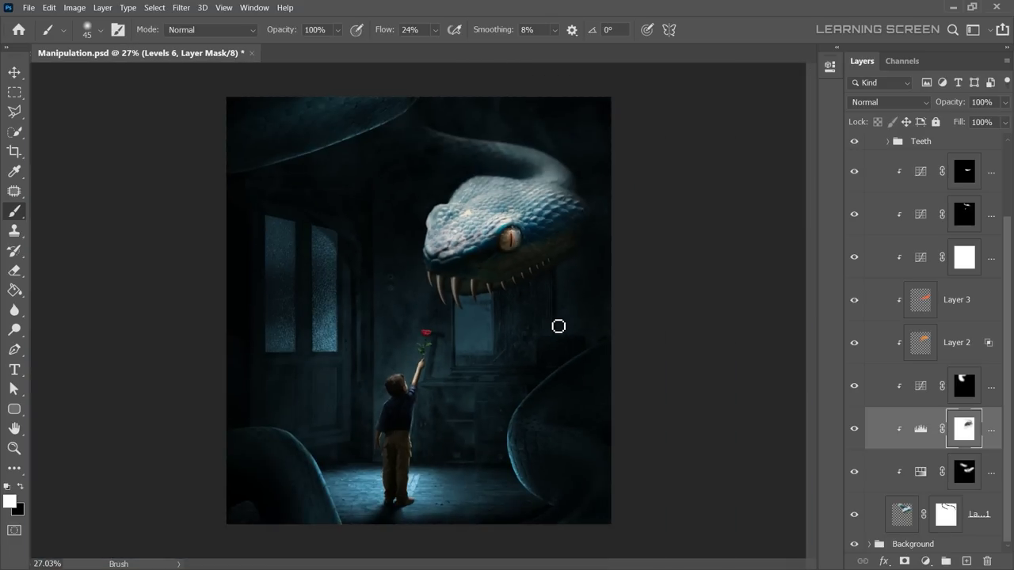
pyautogui.scroll(-1, 559, 326)
pyautogui.scroll(-1, 548, 334)
pyautogui.click(854, 428)
pyautogui.click(854, 428)
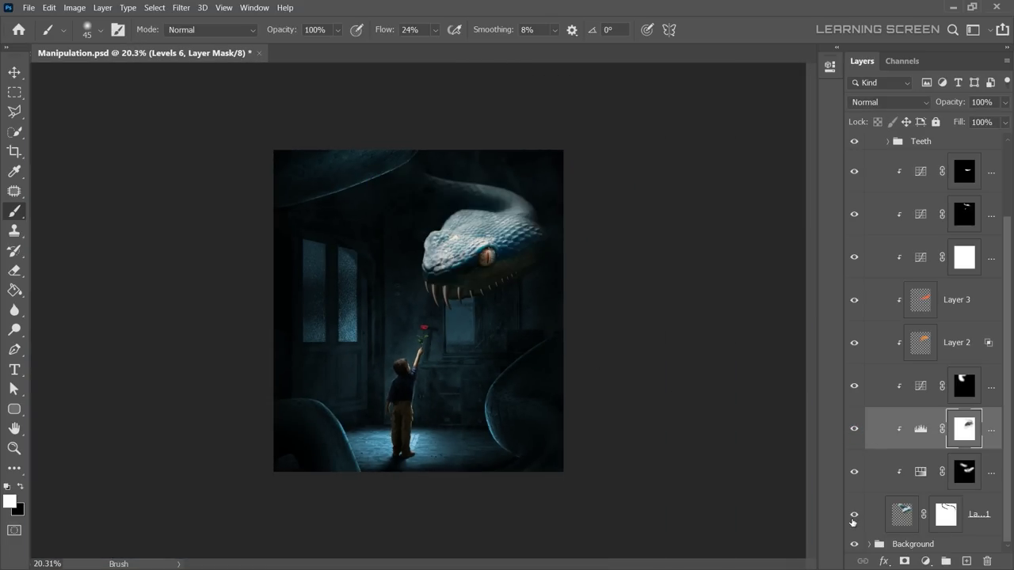
# Select Layer 3 over the snake's eye and set the foreground colour to orange.
pyautogui.click(956, 299)
pyautogui.scroll(10, 486, 256)
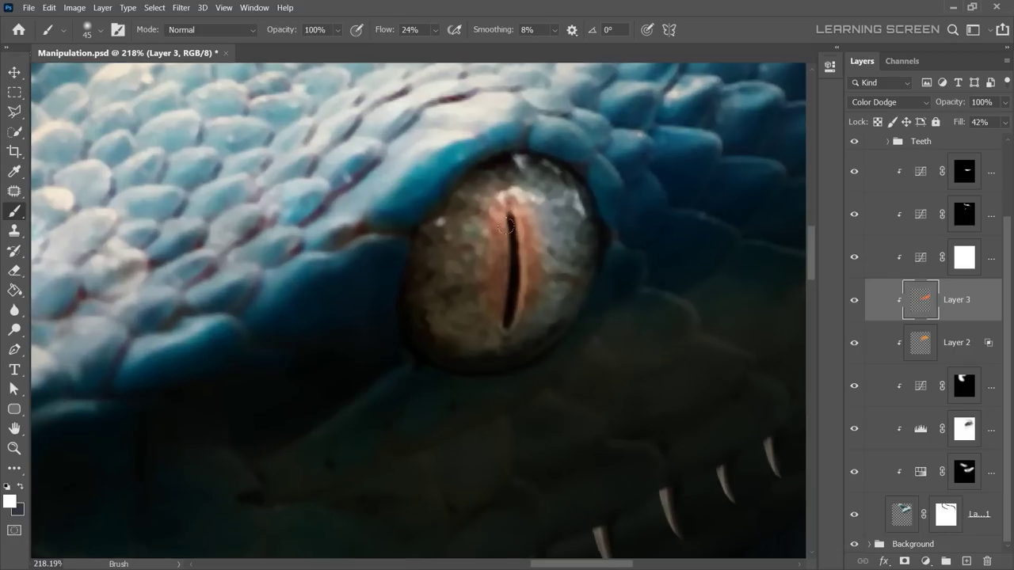
pyautogui.click(9, 502)
pyautogui.click(202, 310)
pyautogui.click(342, 306)
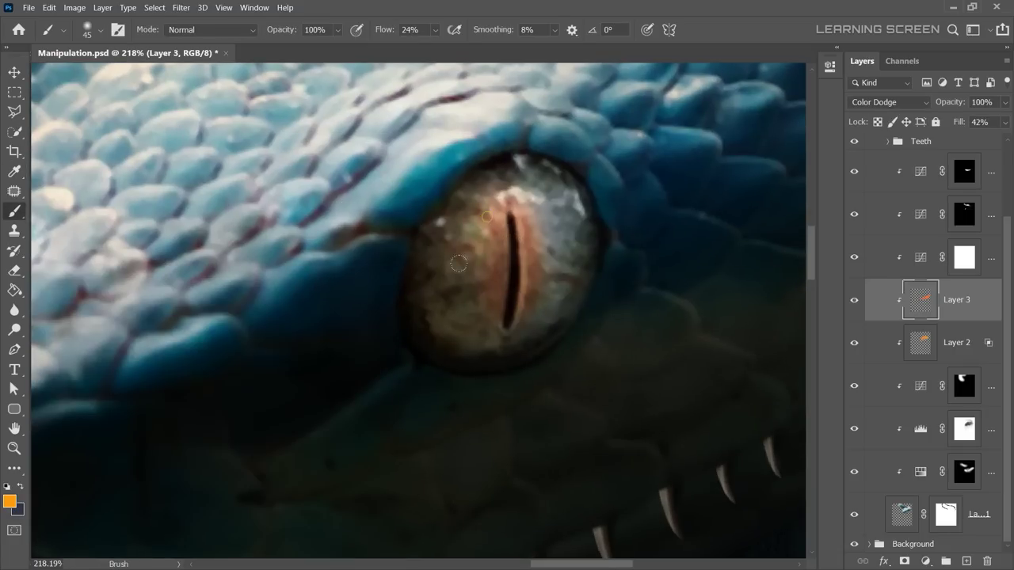
pyautogui.scroll(-12, 625, 335)
pyautogui.scroll(3, 620, 332)
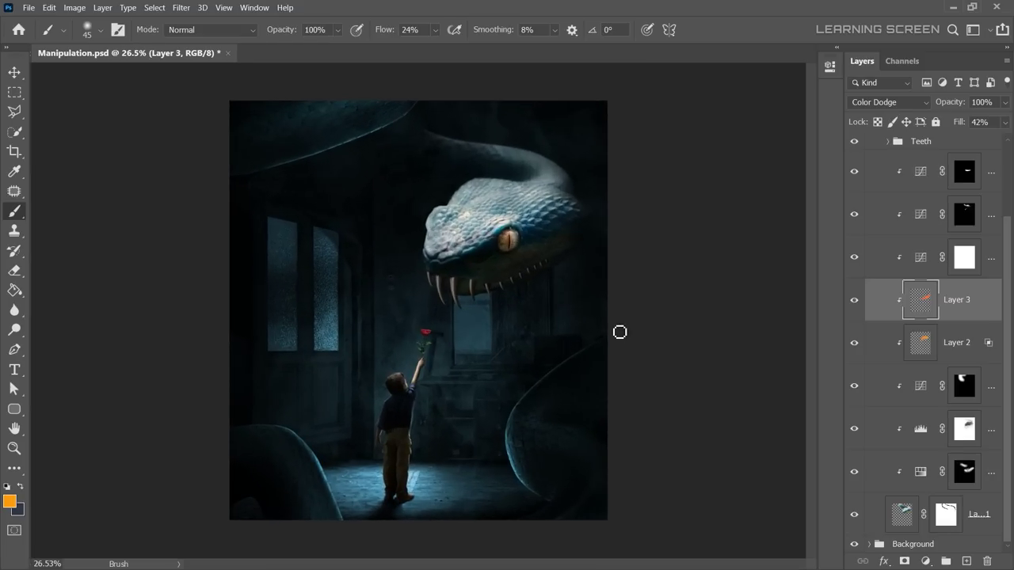
pyautogui.click(23, 75)
pyautogui.scroll(2, 869, 222)
# Move the Smoke2 layer into the Snake_Body group and fit the image on screen.
pyautogui.click(869, 217)
pyautogui.click(939, 165)
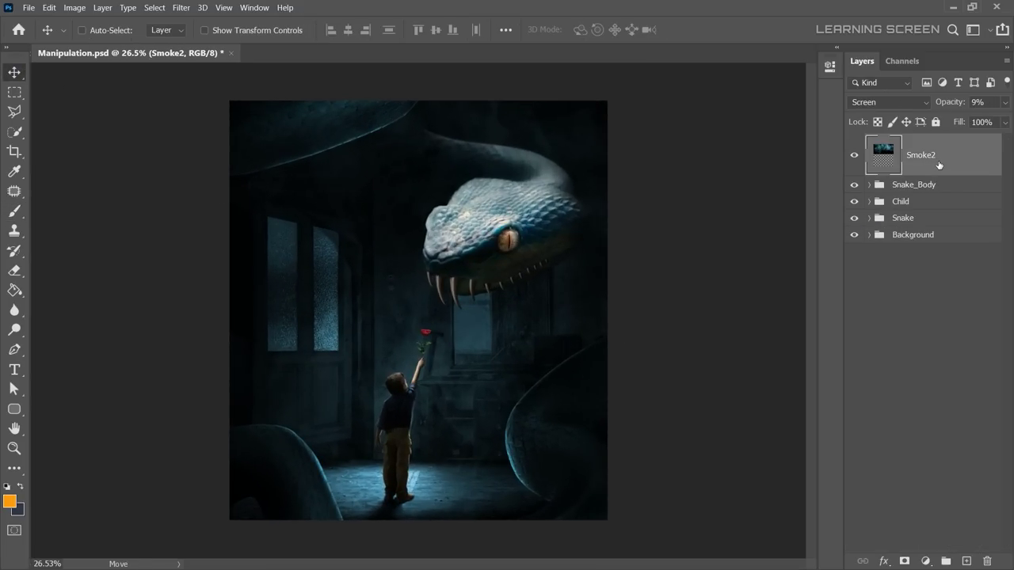
pyautogui.moveTo(891, 161); pyautogui.dragTo(986, 561)
pyautogui.hotkey('ctrl', '0')
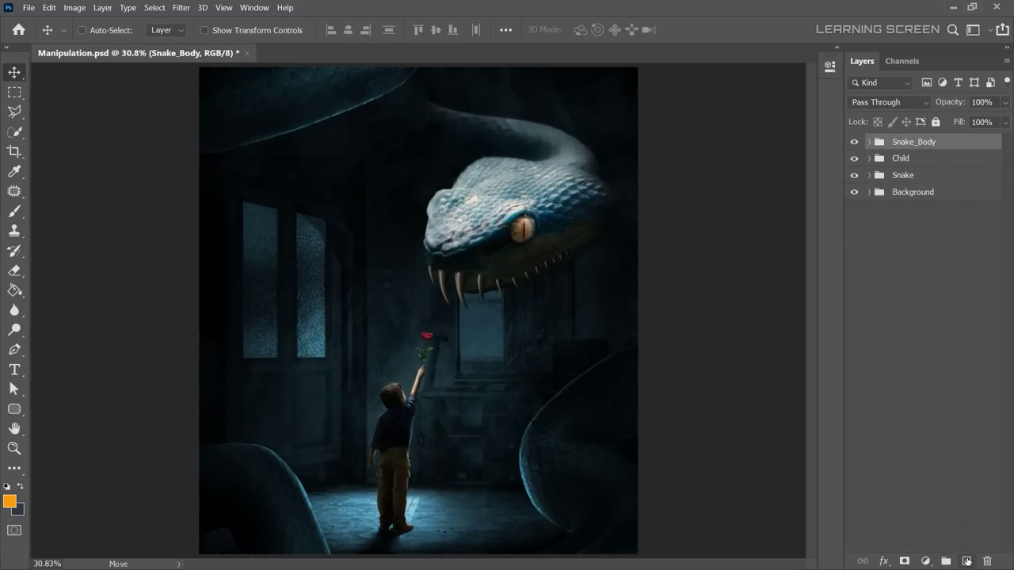
# Apply a 5.6 px Gaussian Blur to the Snake_Body layer.
pyautogui.click(870, 142)
pyautogui.click(902, 386)
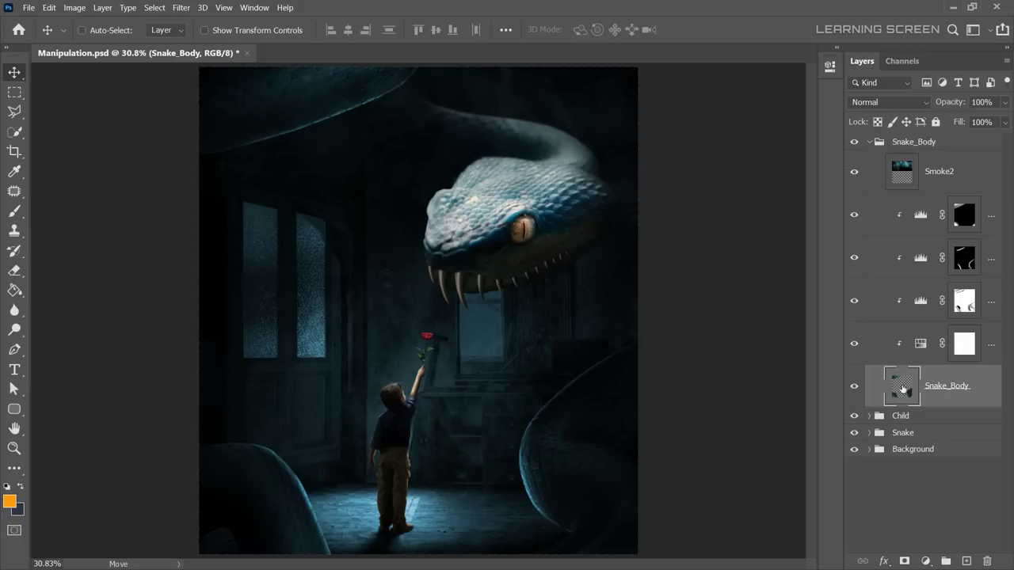
pyautogui.click(181, 8)
pyautogui.click(361, 192)
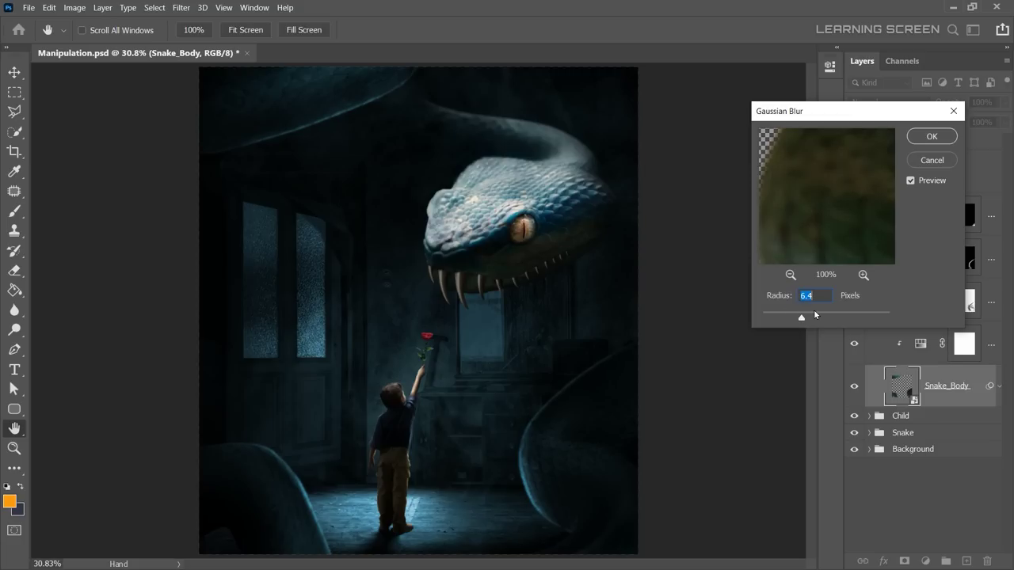
pyautogui.moveTo(814, 314); pyautogui.dragTo(798, 317)
pyautogui.click(923, 138)
pyautogui.press('v')
pyautogui.click(870, 144)
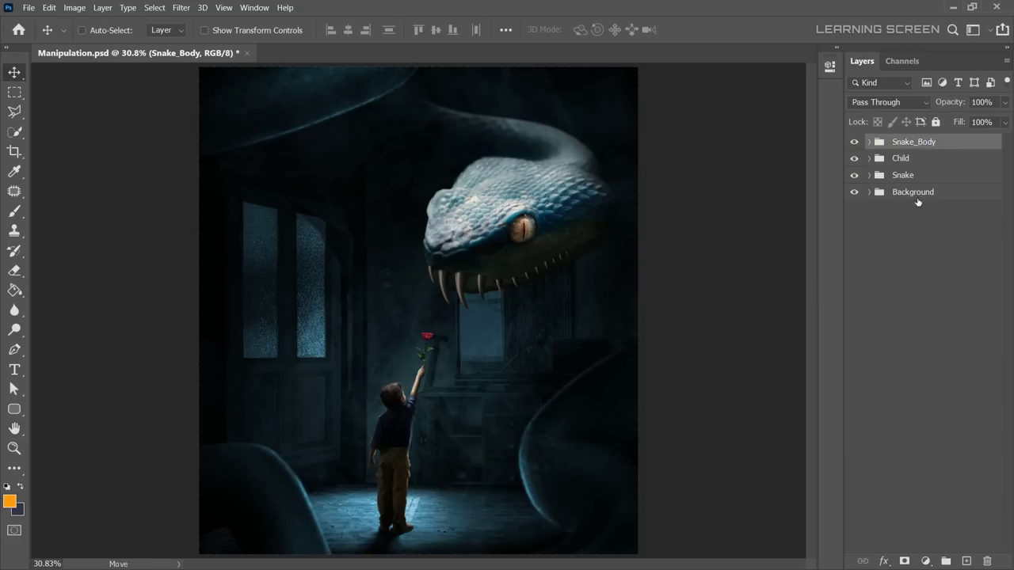
# Stamp all visible layers into a new top layer named Merged_All, converted for Smart Filters.
pyautogui.click(965, 561)
pyautogui.doubleClick(919, 155)
pyautogui.write('Merged_All')
pyautogui.press('Return')
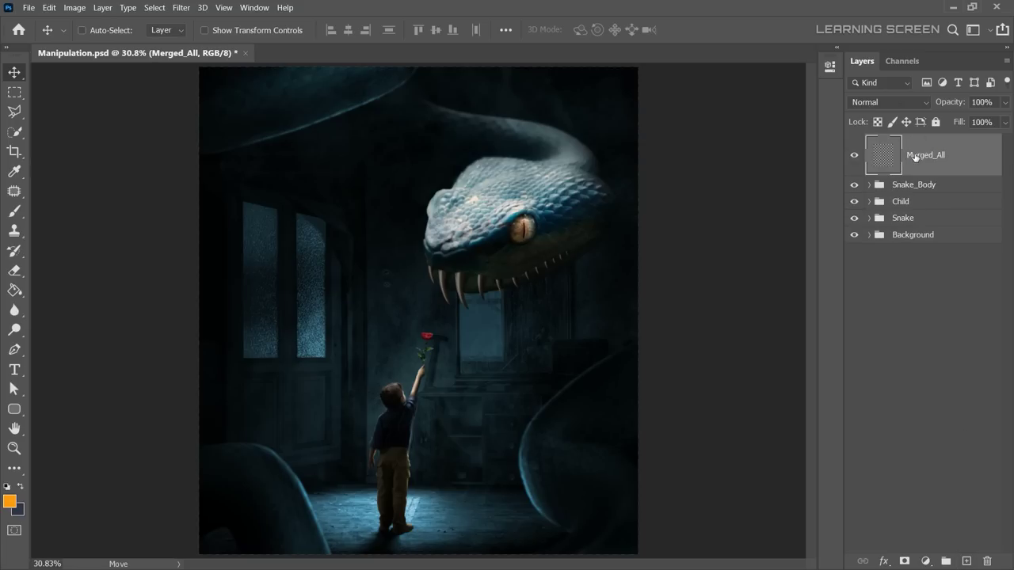
pyautogui.hotkey('ctrl', 'shift', 'alt', 'e')
pyautogui.click(182, 7)
pyautogui.click(224, 38)
# In the Camera Raw Filter on Merged_All, cool the temperature and adjust the basic tone sliders.
pyautogui.click(181, 7)
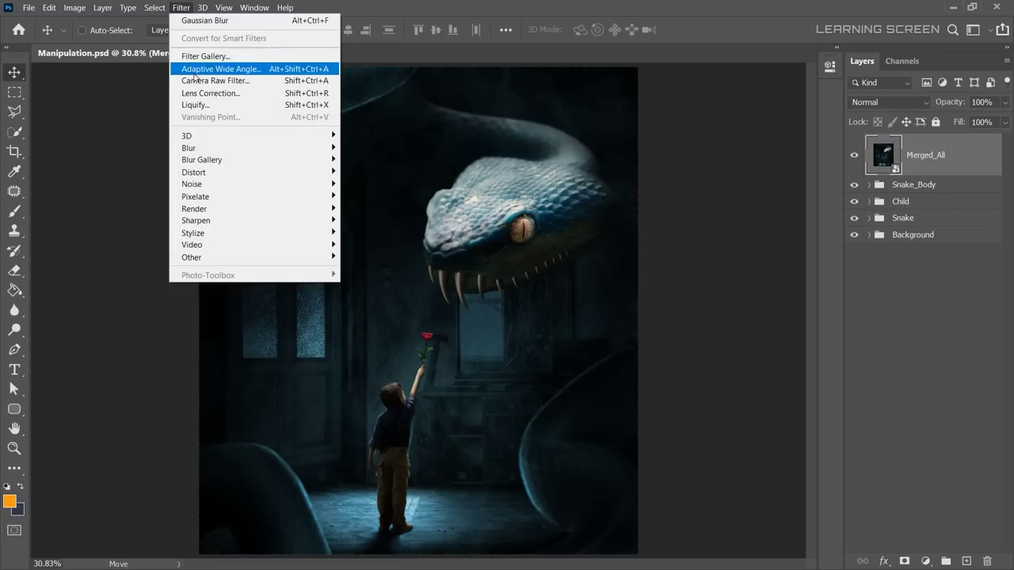
pyautogui.click(194, 80)
pyautogui.click(775, 170)
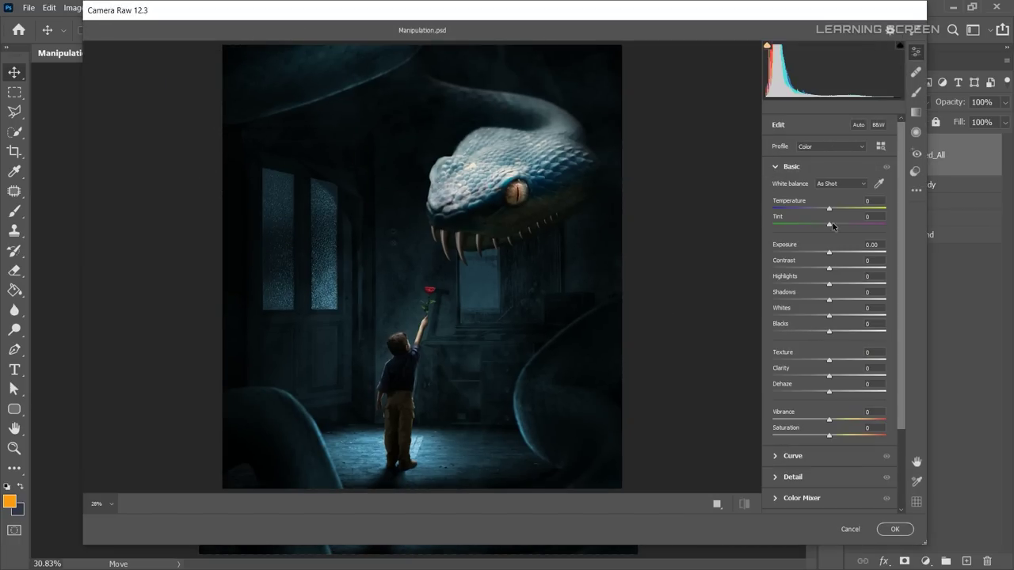
pyautogui.moveTo(828, 209)
pyautogui.mouseDown()
pyautogui.moveTo(796, 226)
pyautogui.moveTo(828, 253)
pyautogui.mouseUp()
pyautogui.scroll(-1, 831, 269)
pyautogui.moveTo(828, 327)
pyautogui.mouseDown()
pyautogui.moveTo(869, 330)
pyautogui.moveTo(856, 334)
pyautogui.mouseUp()
pyautogui.scroll(-1, 894, 408)
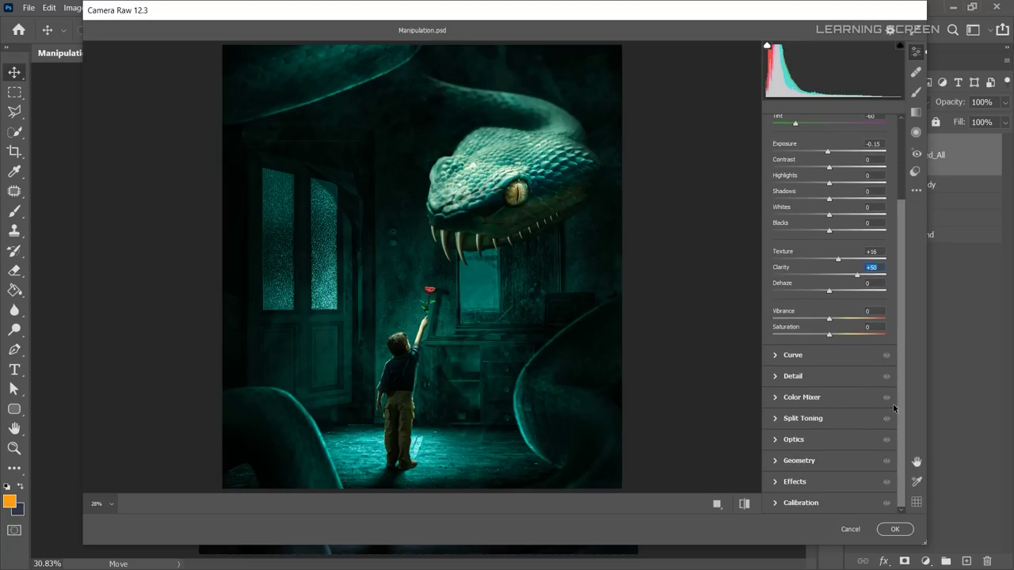
# Add split toning with more highlight saturation and a subtle shadow tint.
pyautogui.click(794, 355)
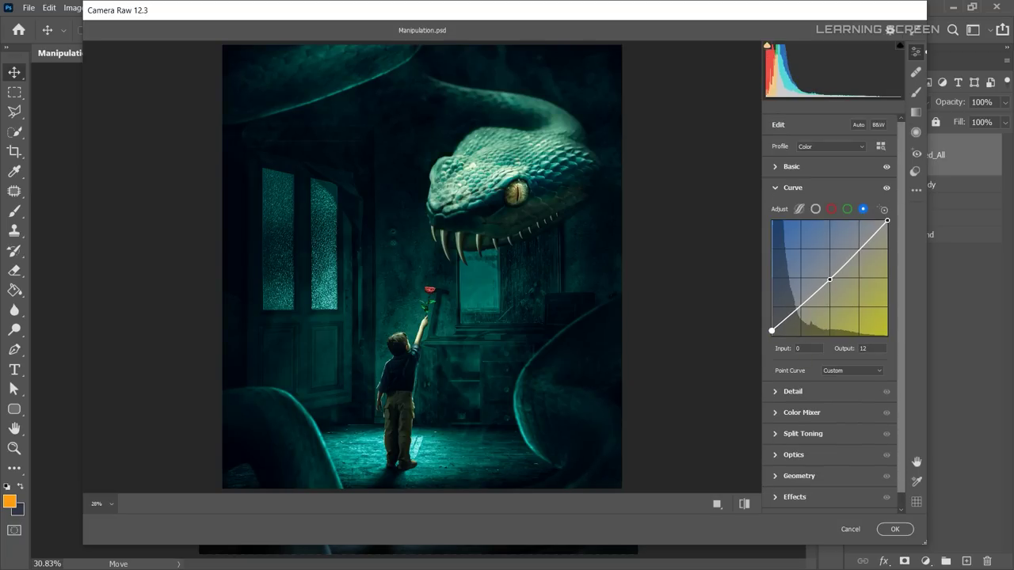
pyautogui.click(776, 188)
pyautogui.click(802, 250)
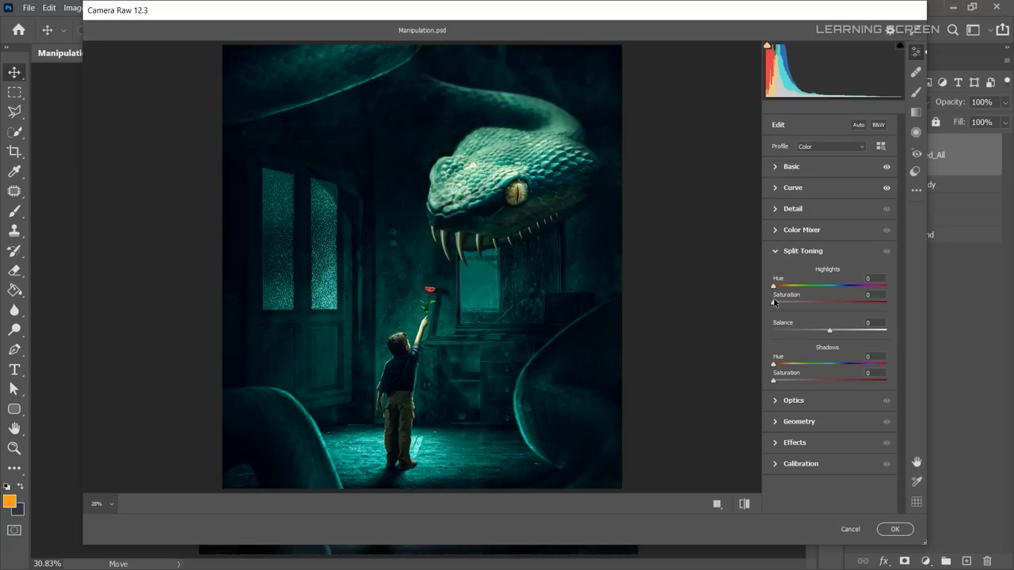
pyautogui.moveTo(774, 302)
pyautogui.mouseDown()
pyautogui.moveTo(825, 303)
pyautogui.moveTo(787, 286)
pyautogui.mouseUp()
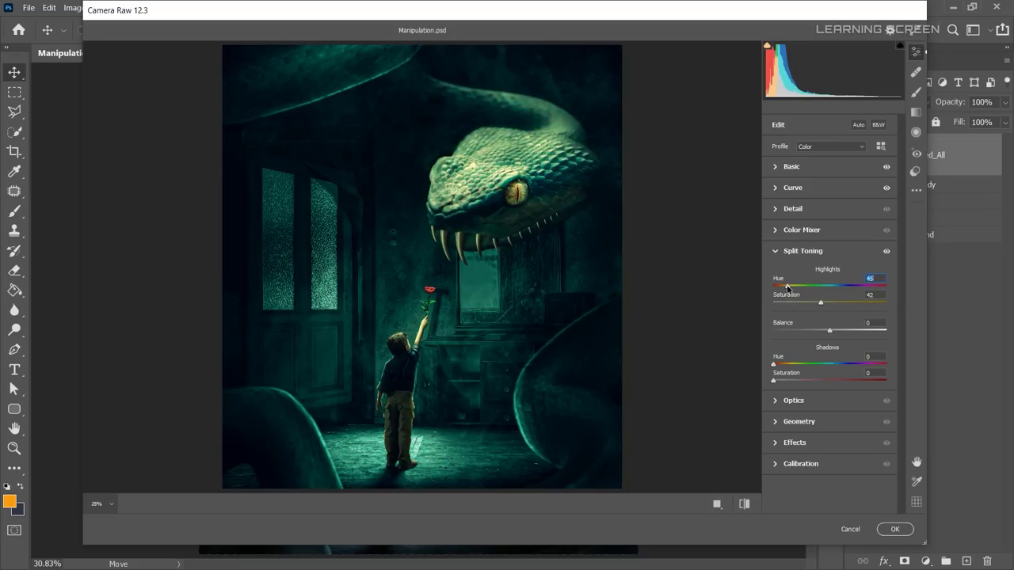
pyautogui.moveTo(774, 380); pyautogui.dragTo(853, 365)
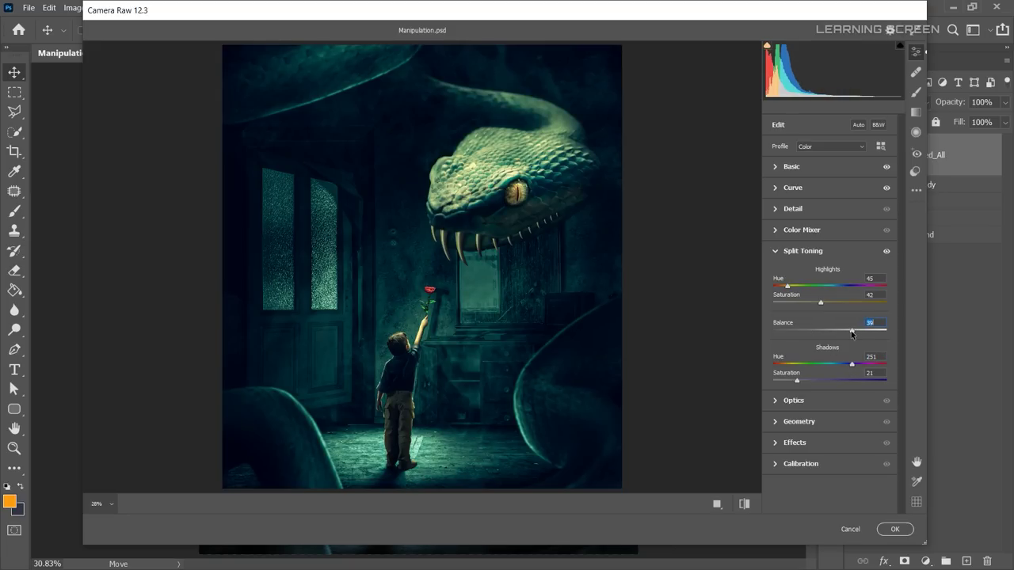
# Darken the shadows and blacks slightly and apply the Camera Raw grade.
pyautogui.click(816, 168)
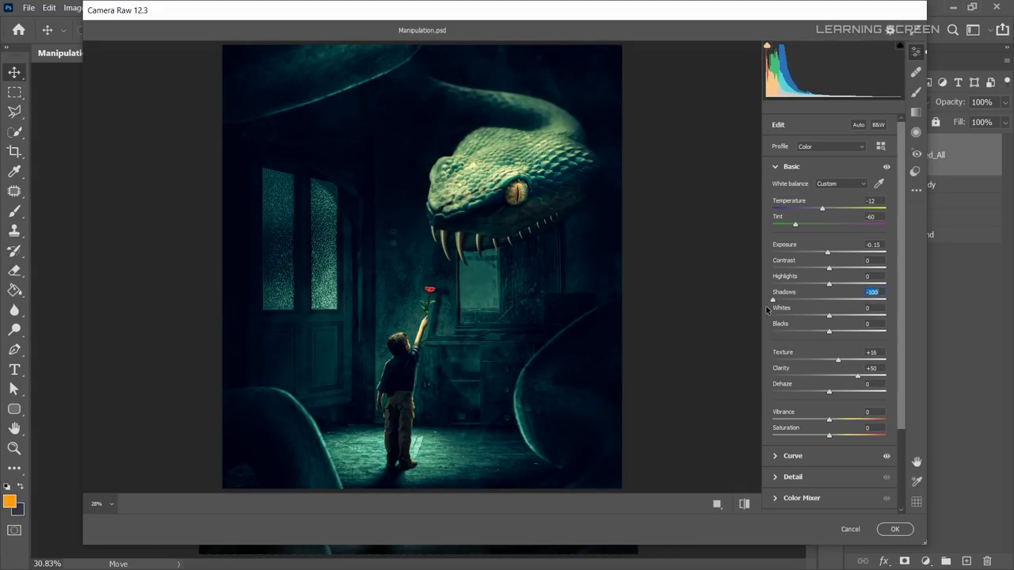
pyautogui.hotkey('ctrl', 'z')
pyautogui.moveTo(828, 299); pyautogui.dragTo(824, 331)
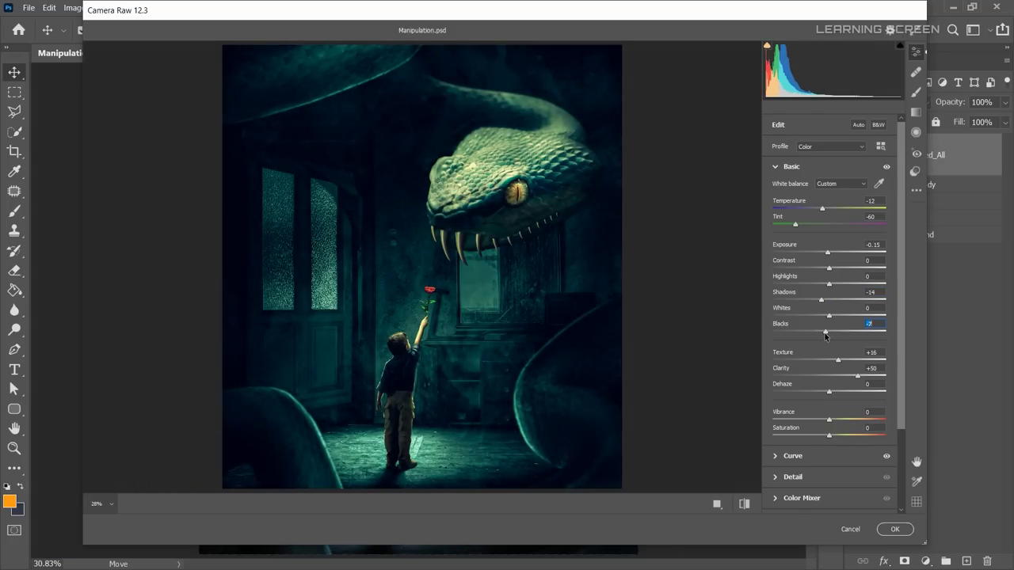
pyautogui.click(892, 529)
# Lower the Merged_All layer's opacity to 75%.
pyautogui.moveTo(1004, 103); pyautogui.dragTo(987, 119)
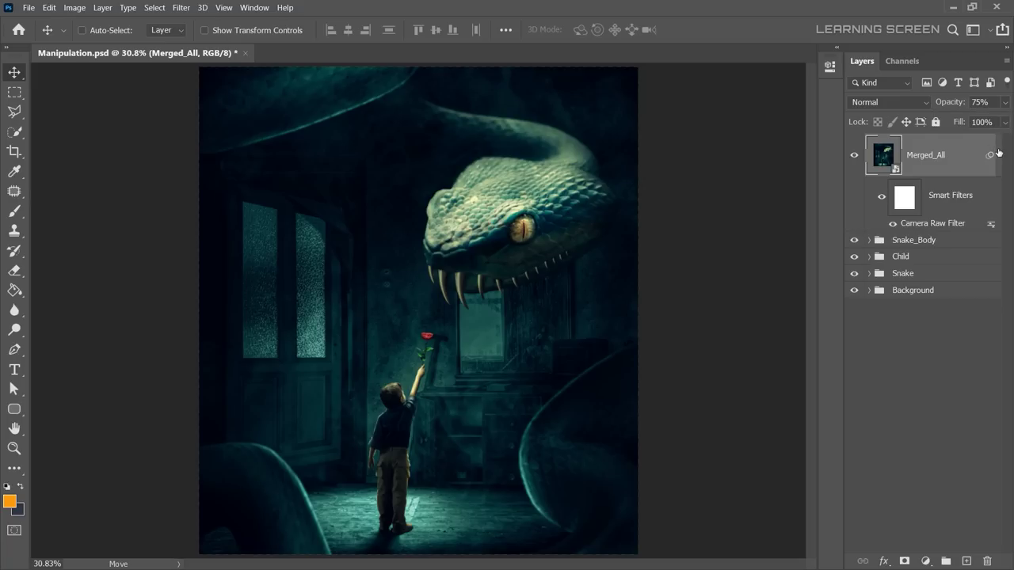
pyautogui.click(998, 156)
pyautogui.scroll(-1, 669, 282)
pyautogui.scroll(1, 669, 283)
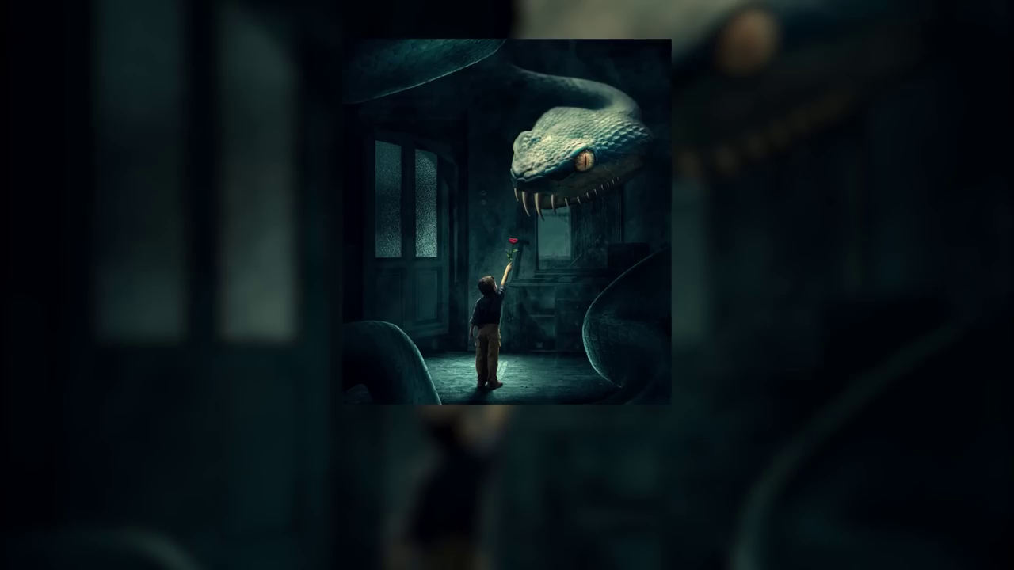